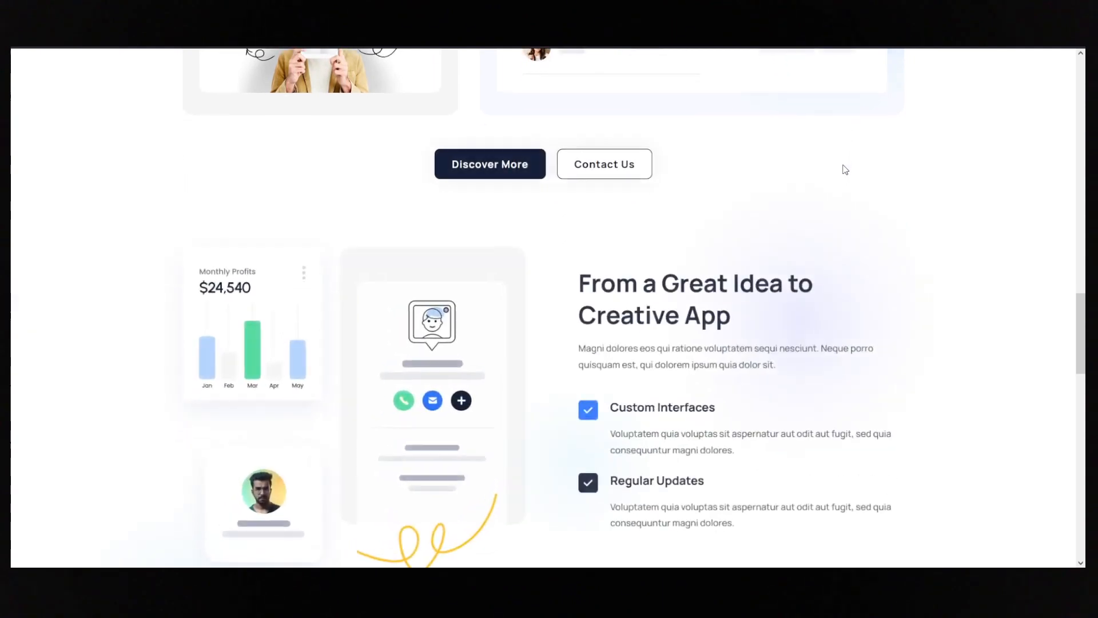
- Sample the blue and green icon colours from the Online Marketing card and lay both colour read-outs out side by side
{"action": "scroll", "coordinate": [845, 170], "scroll_direction": "down", "scroll_amount": 5}
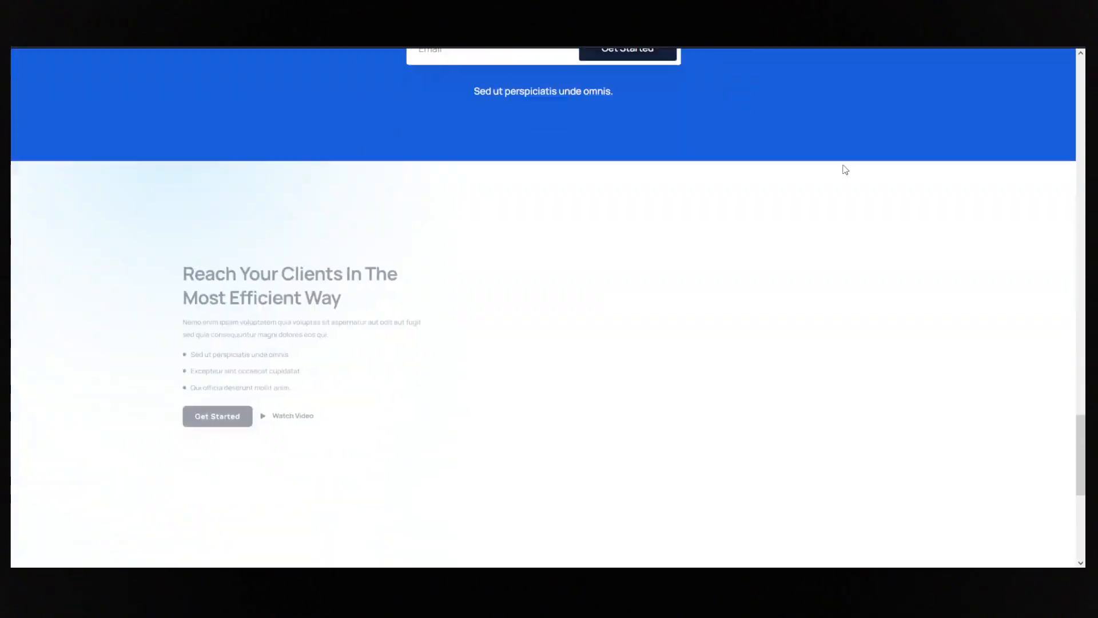
{"action": "scroll", "coordinate": [1079, 457], "scroll_direction": "down", "scroll_amount": 1}
{"action": "left_click_drag", "start_coordinate": [1079, 457], "coordinate": [1065, 79]}
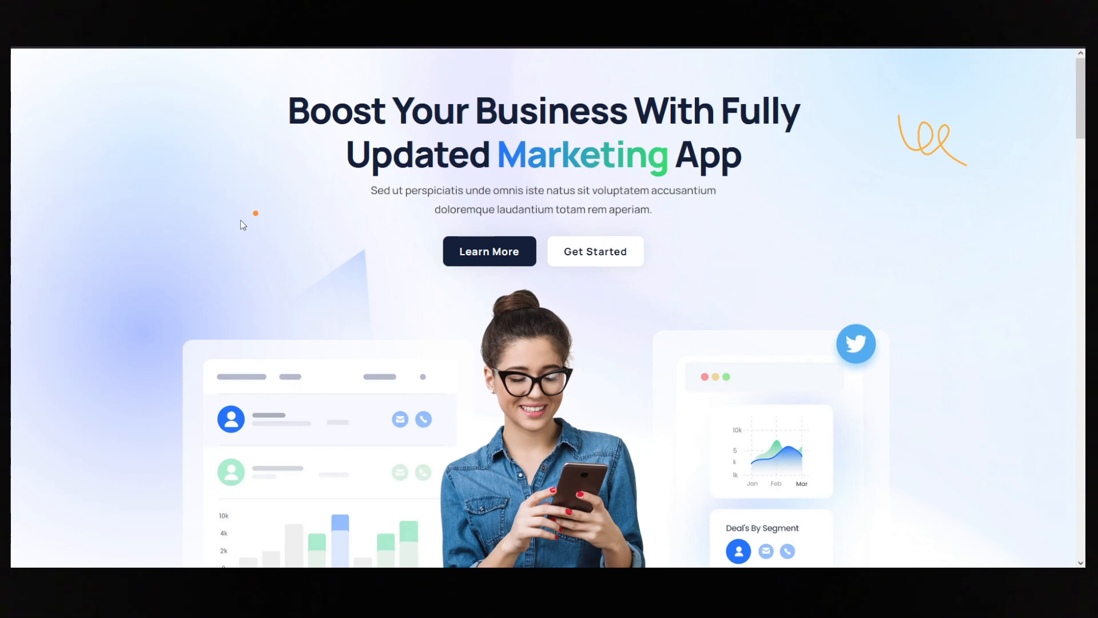
{"action": "scroll", "coordinate": [241, 223], "scroll_direction": "down", "scroll_amount": 10}
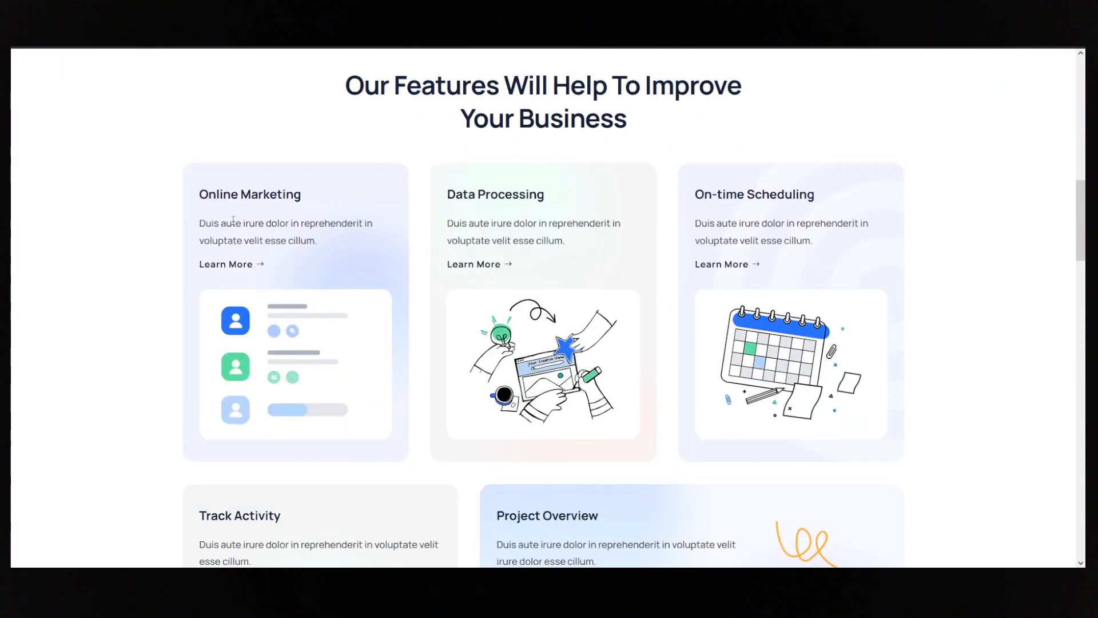
{"action": "key", "text": "super+shift+c"}
{"action": "left_click", "coordinate": [228, 314]}
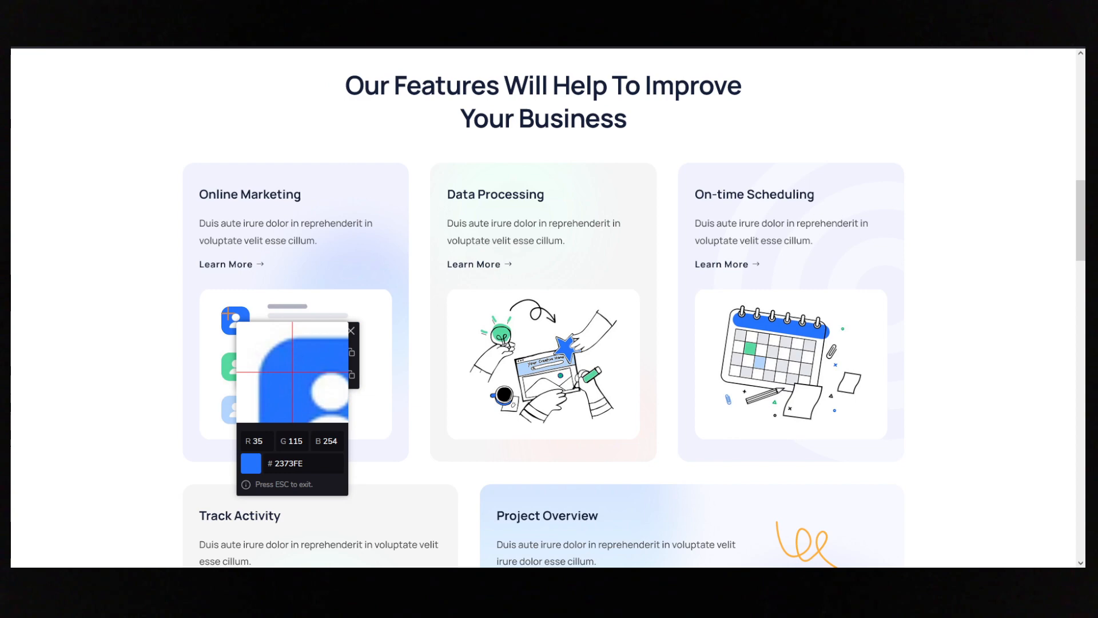
{"action": "left_click", "coordinate": [227, 361]}
{"action": "left_click_drag", "start_coordinate": [293, 334], "coordinate": [438, 320]}
{"action": "left_click_drag", "start_coordinate": [311, 384], "coordinate": [300, 296]}
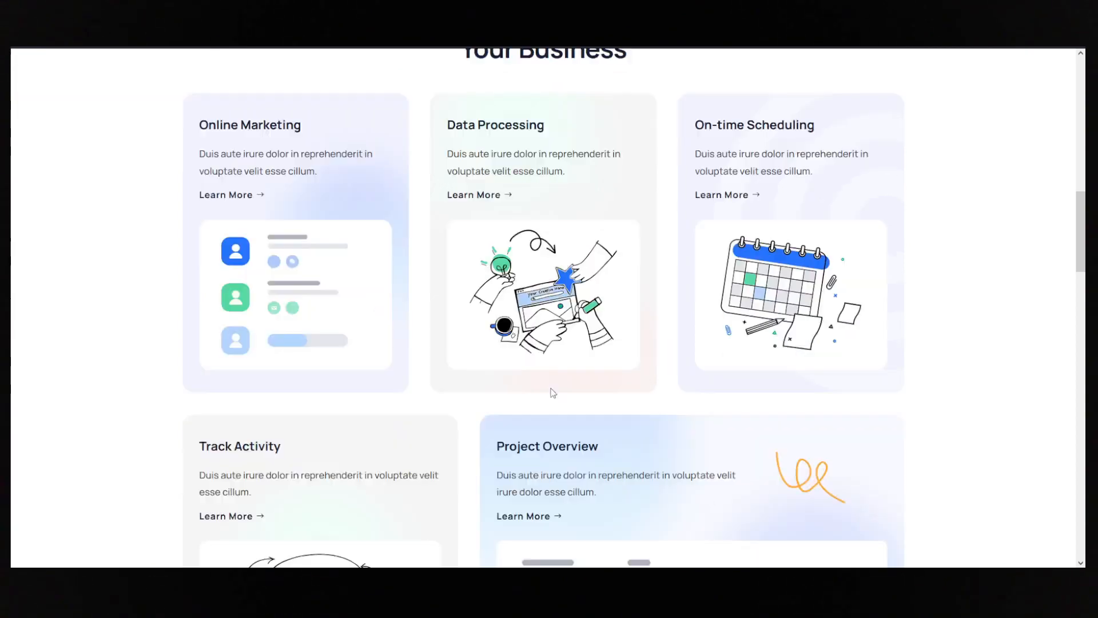
- Copy the hex code 2373FE of the sampled blue
{"action": "scroll", "coordinate": [553, 392], "scroll_direction": "down", "scroll_amount": 10}
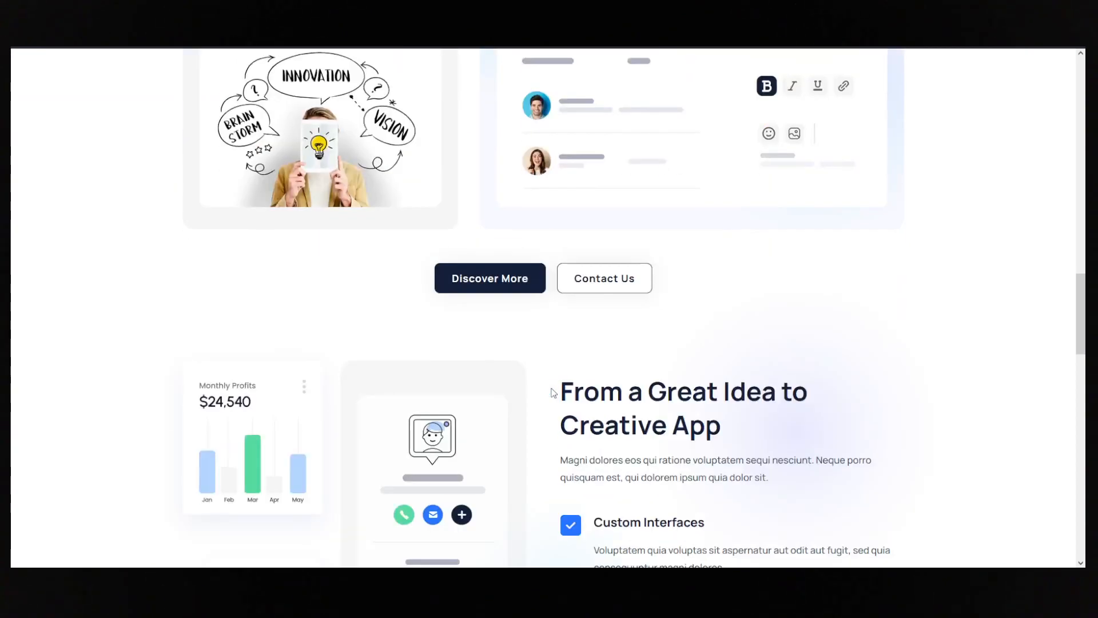
{"action": "scroll", "coordinate": [553, 393], "scroll_direction": "up", "scroll_amount": 8}
{"action": "scroll", "coordinate": [553, 392], "scroll_direction": "up", "scroll_amount": 6}
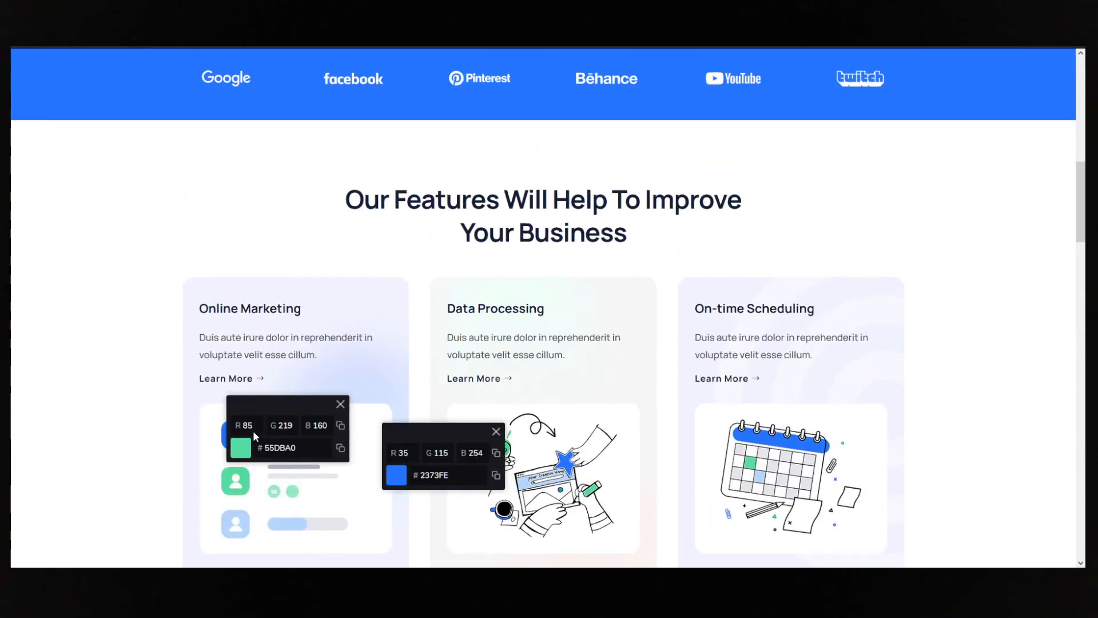
{"action": "scroll", "coordinate": [462, 442], "scroll_direction": "down", "scroll_amount": 3}
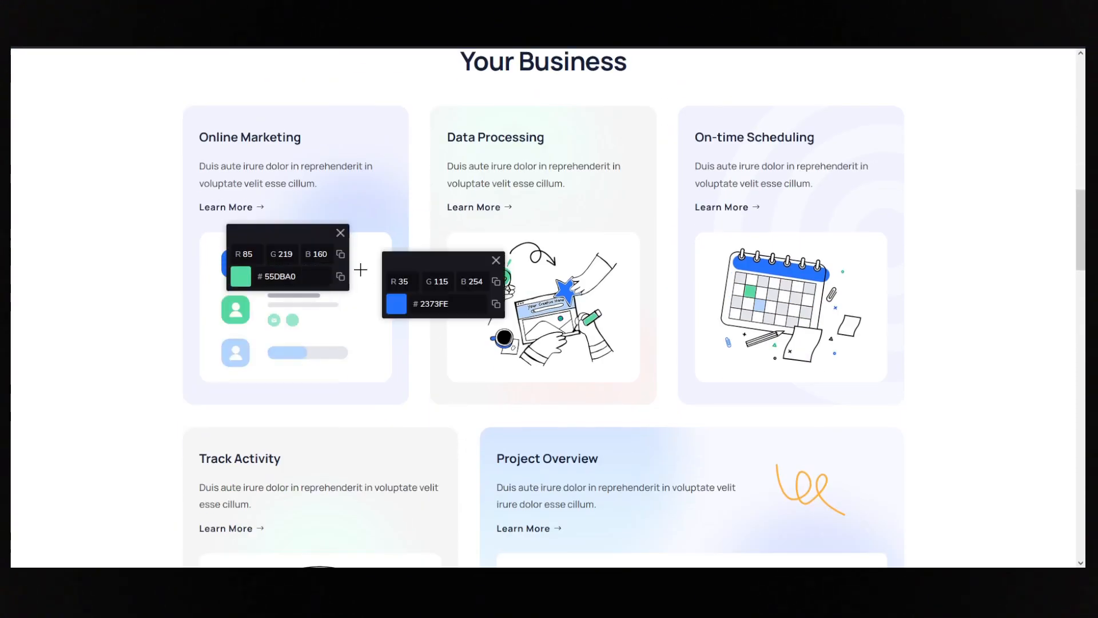
{"action": "double_click", "coordinate": [439, 304]}
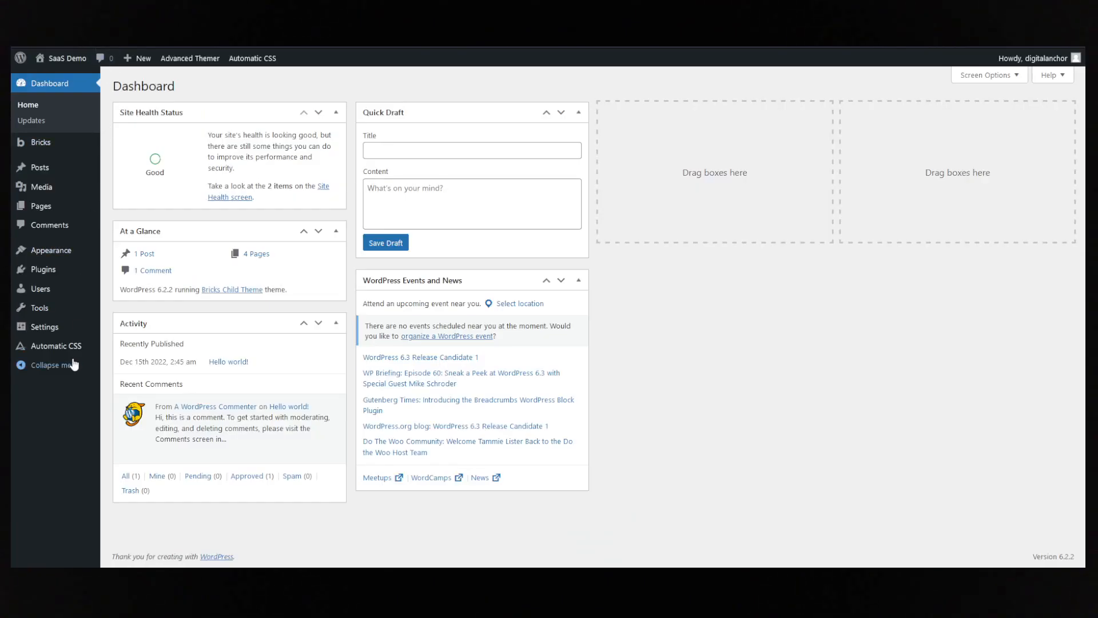
- In the WordPress dashboard's Automatic CSS palette settings, set the Action colour to #2373FE
{"action": "left_click", "coordinate": [63, 345]}
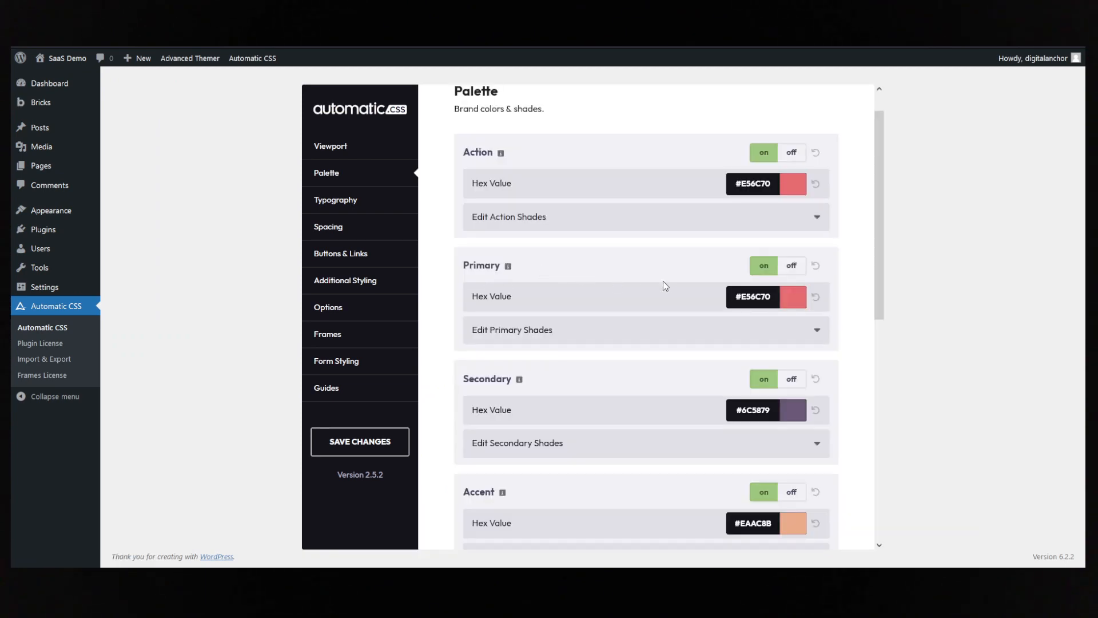
{"action": "left_click", "coordinate": [776, 183]}
{"action": "left_click_drag", "start_coordinate": [780, 291], "coordinate": [821, 292]}
{"action": "key", "text": "ctrl+v"}
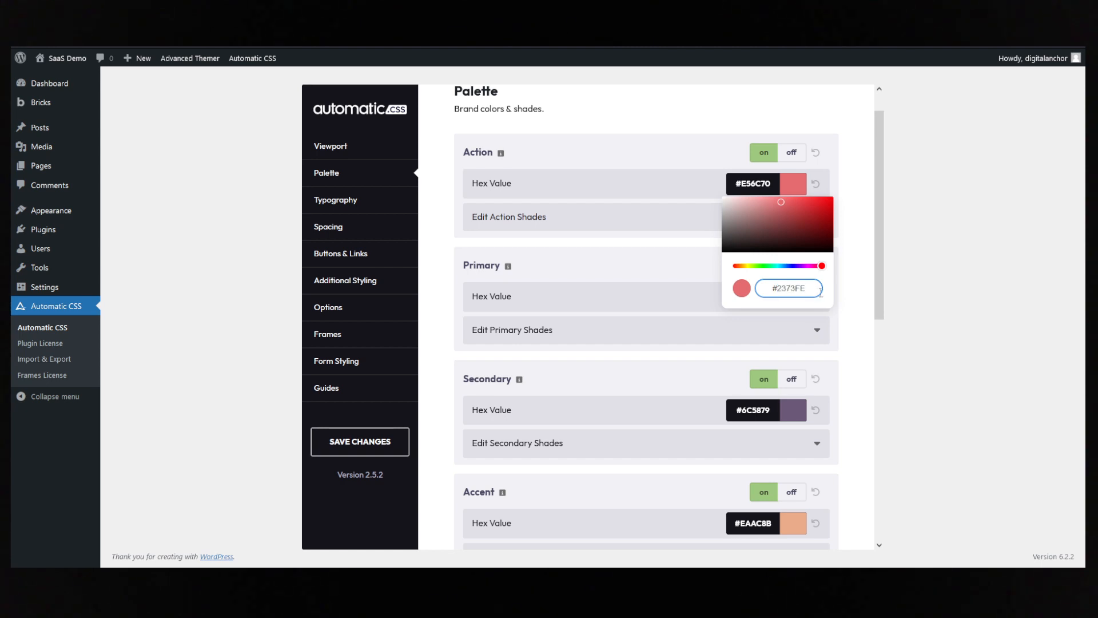
{"action": "left_click", "coordinate": [854, 280]}
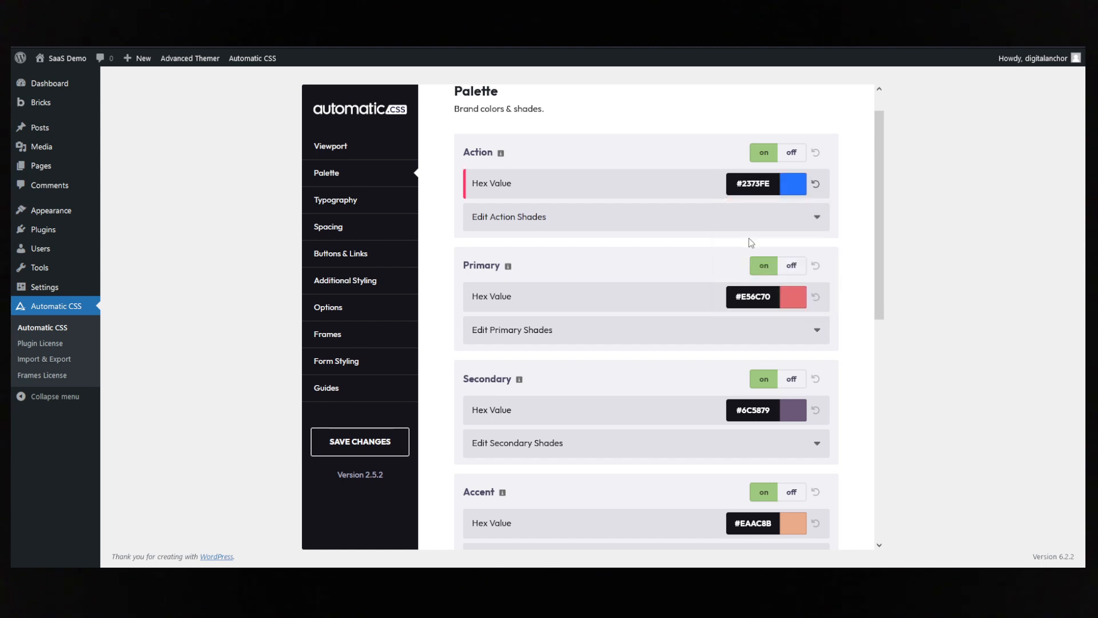
- Turn off the Primary and Accent colours in the Automatic CSS palette
{"action": "left_click_drag", "start_coordinate": [463, 150], "coordinate": [483, 150]}
{"action": "left_click", "coordinate": [789, 271]}
{"action": "scroll", "coordinate": [851, 314], "scroll_direction": "down", "scroll_amount": 3}
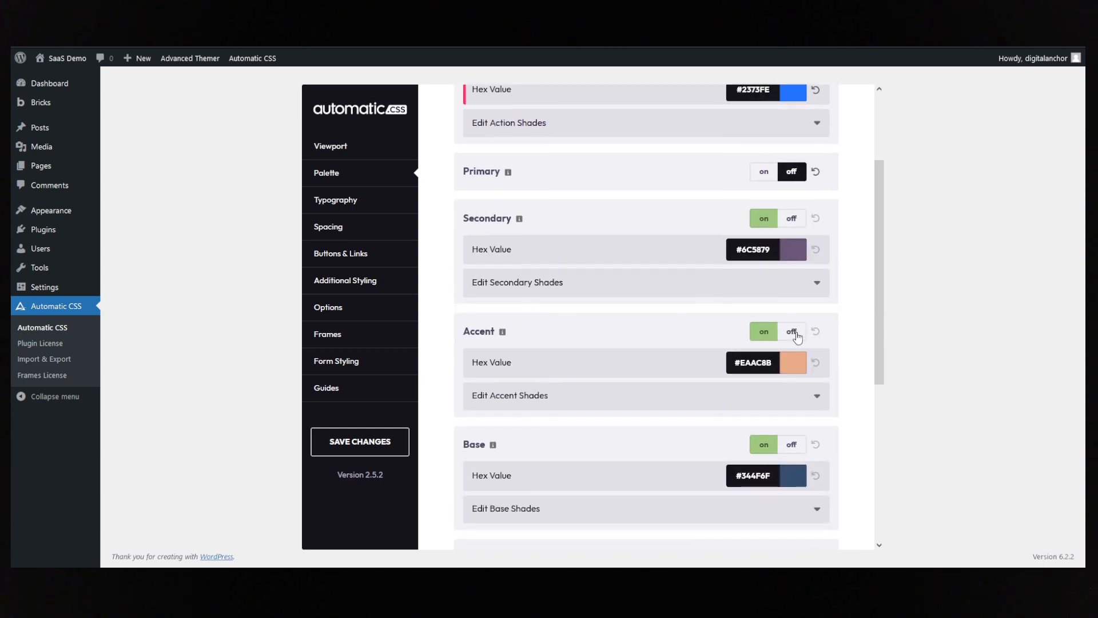
{"action": "left_click", "coordinate": [792, 331]}
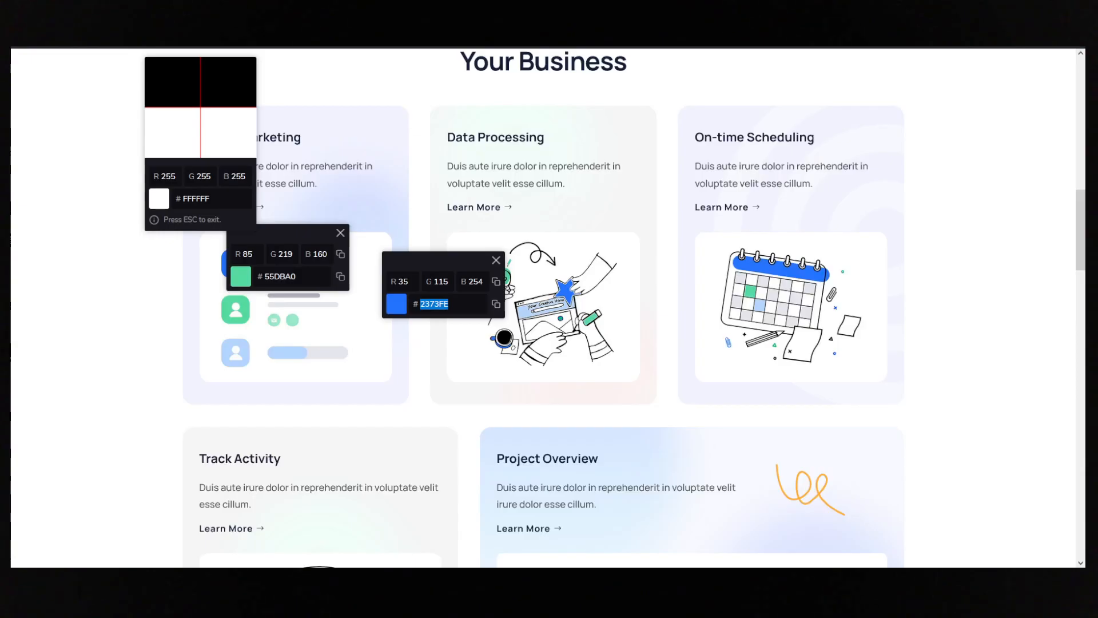
- Copy the sampled green, set the Secondary palette colour to #55DBA0 and save the changes
{"action": "double_click", "coordinate": [290, 276]}
{"action": "key", "text": "ctrl+c"}
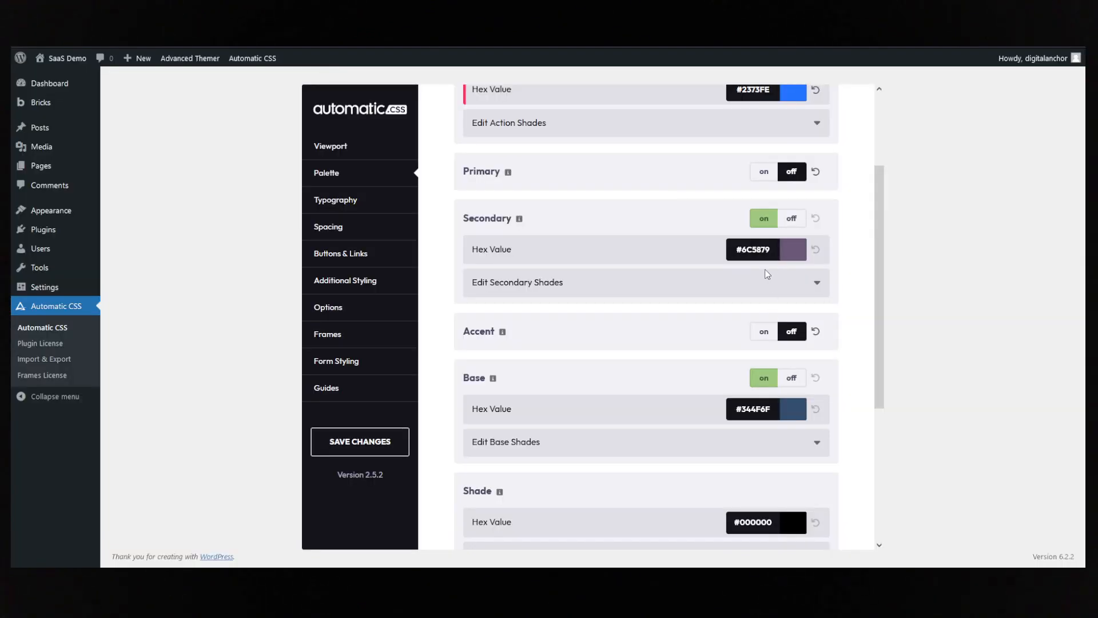
{"action": "left_click", "coordinate": [773, 257]}
{"action": "left_click_drag", "start_coordinate": [783, 353], "coordinate": [810, 354]}
{"action": "key", "text": "ctrl+v"}
{"action": "left_click", "coordinate": [870, 286]}
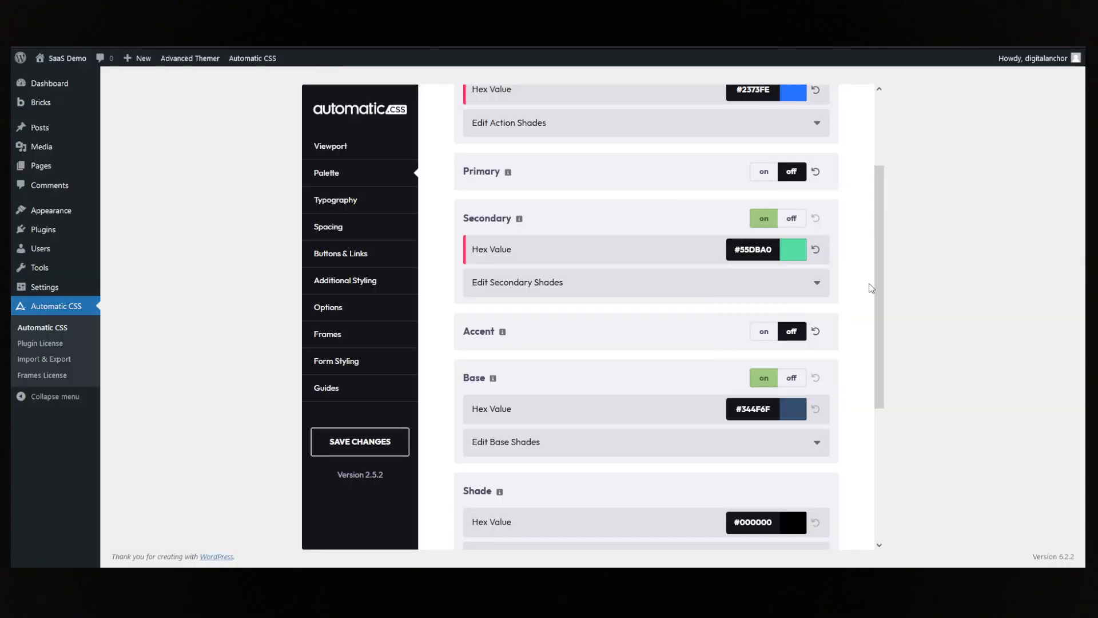
{"action": "left_click", "coordinate": [382, 439]}
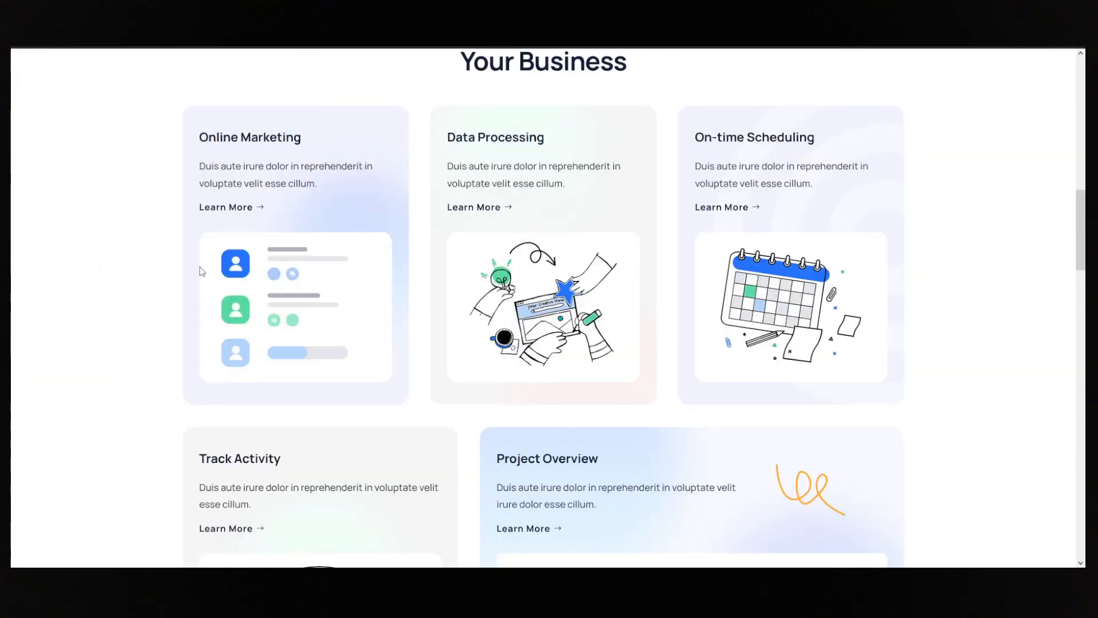
- Inspect the hero heading on the reference landing page to check its font styles in the developer tools
{"action": "scroll", "coordinate": [385, 277], "scroll_direction": "up", "scroll_amount": 15}
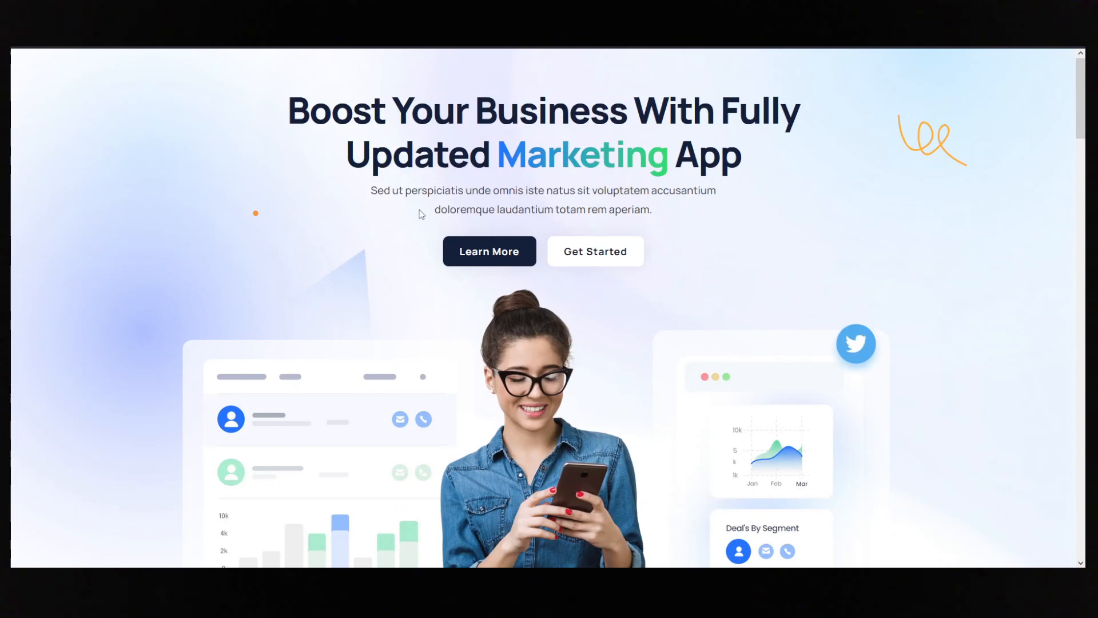
{"action": "right_click", "coordinate": [408, 321]}
{"action": "left_click", "coordinate": [416, 410]}
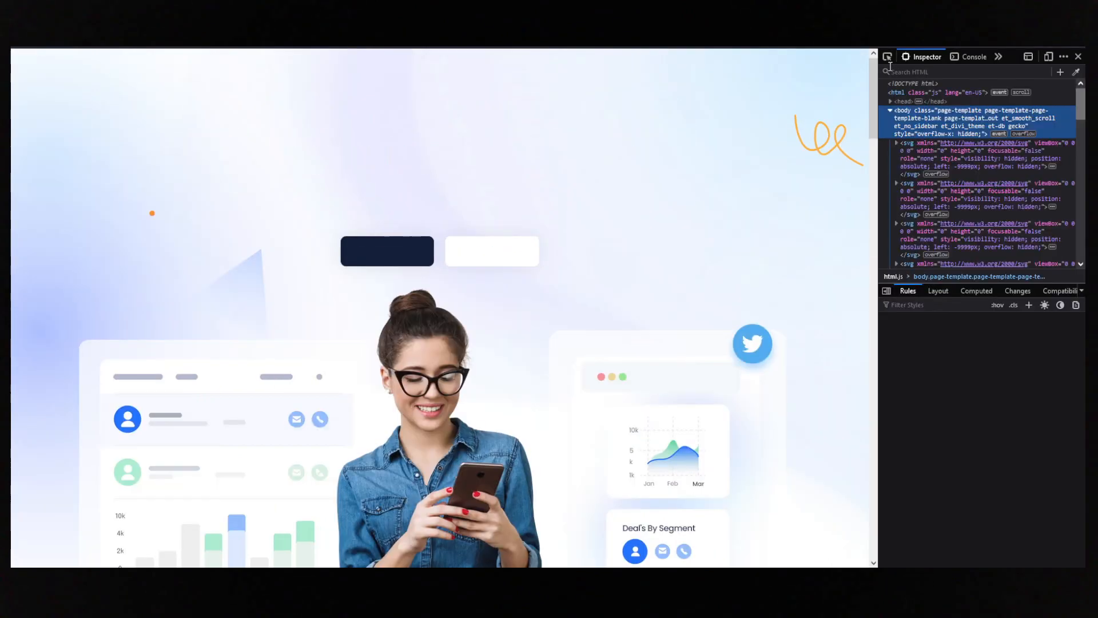
{"action": "left_click", "coordinate": [887, 57]}
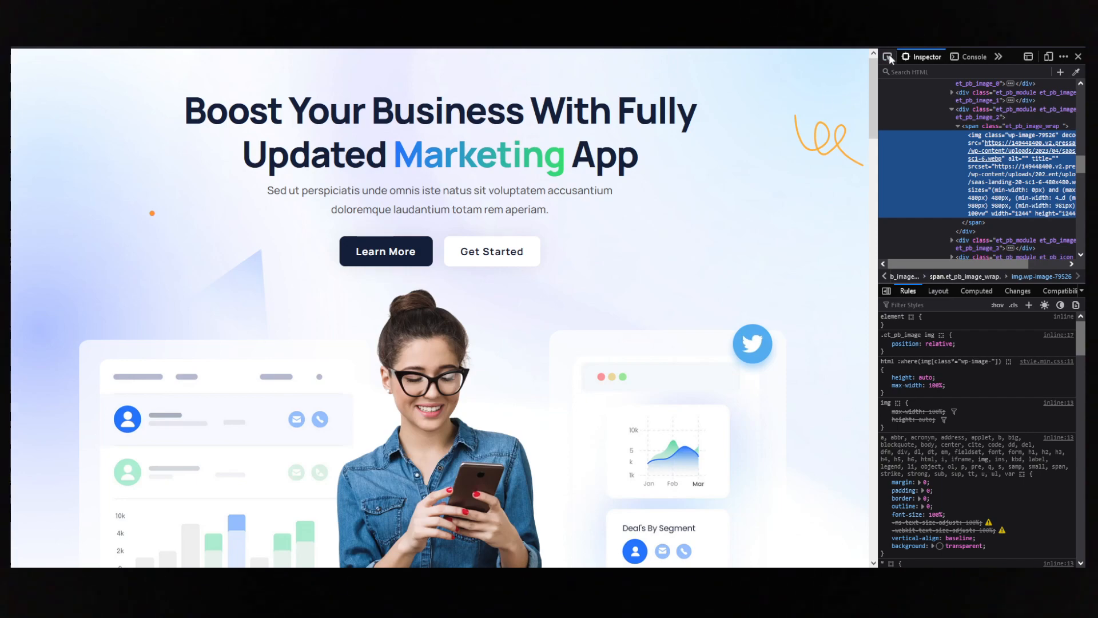
{"action": "left_click", "coordinate": [440, 134]}
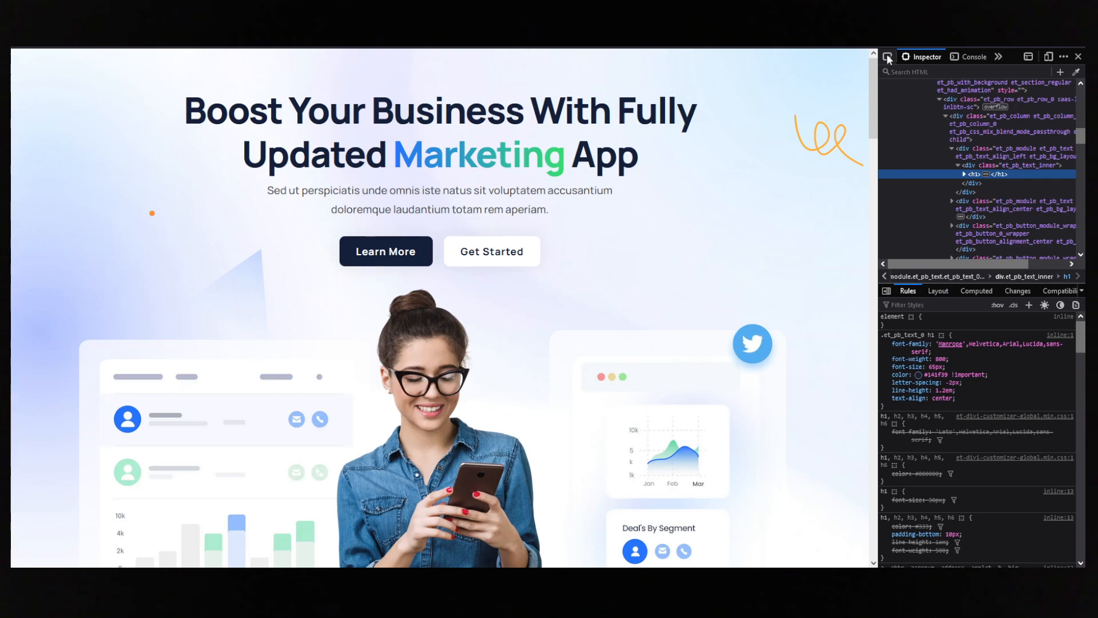
- Inspect the On-time Scheduling card's description text and read its inherited colour and font rules
{"action": "left_click", "coordinate": [887, 59]}
{"action": "scroll", "coordinate": [676, 197], "scroll_direction": "down", "scroll_amount": 10}
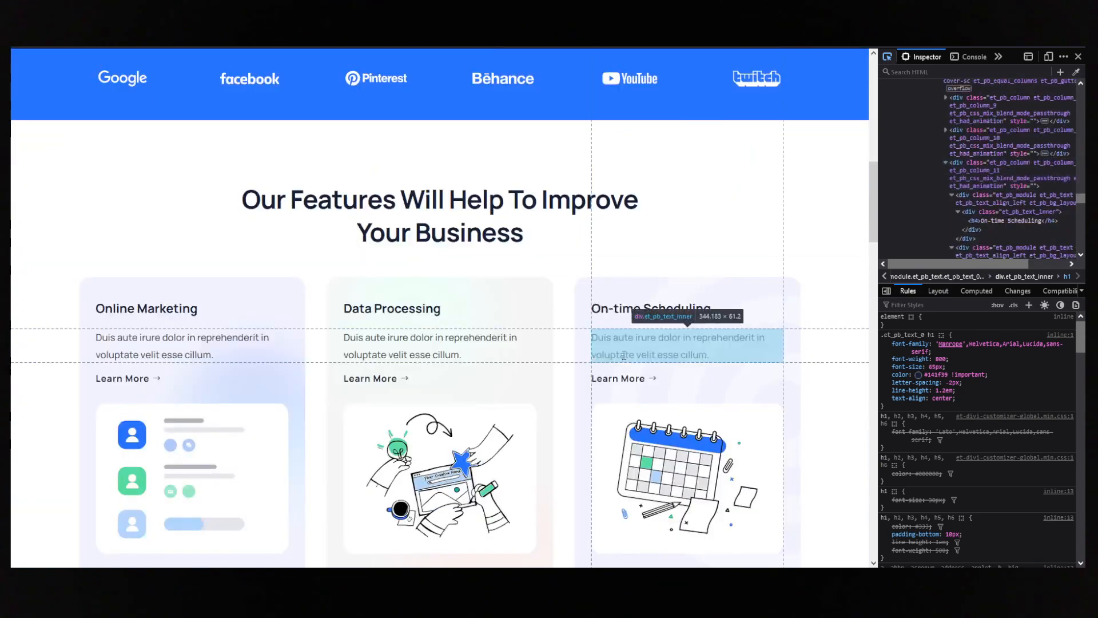
{"action": "left_click", "coordinate": [626, 353]}
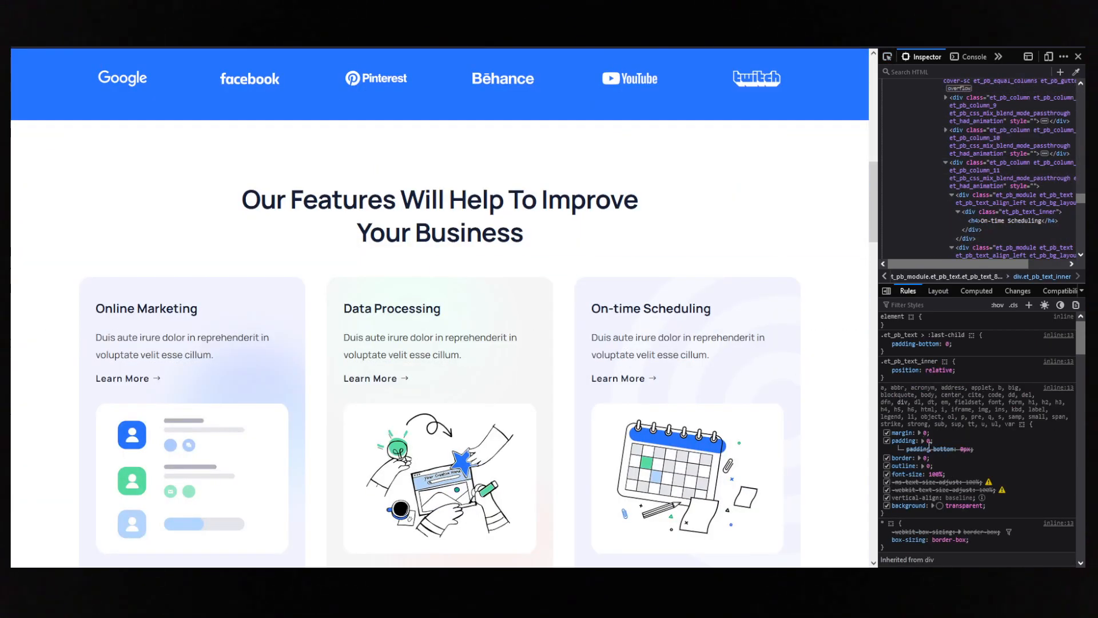
{"action": "key", "text": "ctrl+shift+c"}
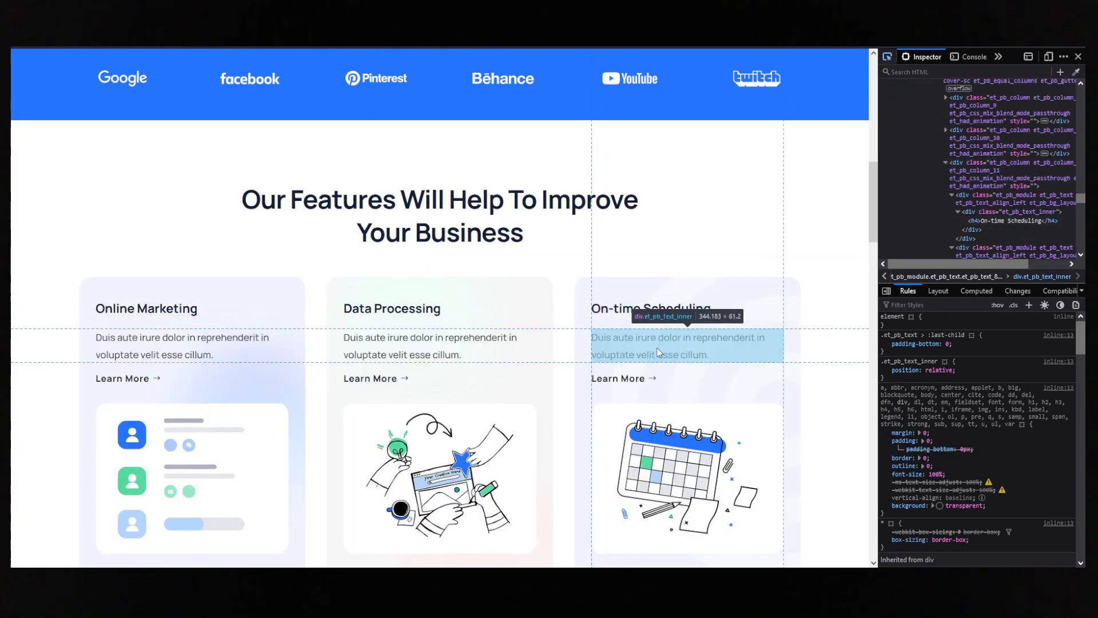
{"action": "left_click", "coordinate": [657, 353]}
{"action": "scroll", "coordinate": [915, 417], "scroll_direction": "down", "scroll_amount": 5}
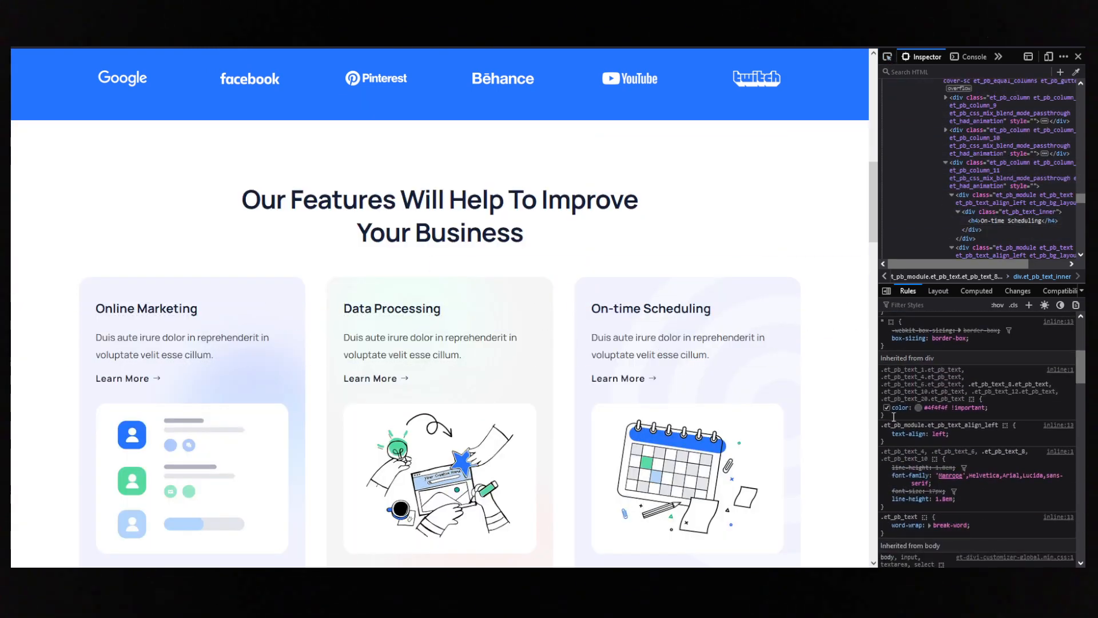
{"action": "scroll", "coordinate": [927, 435], "scroll_direction": "down", "scroll_amount": 2}
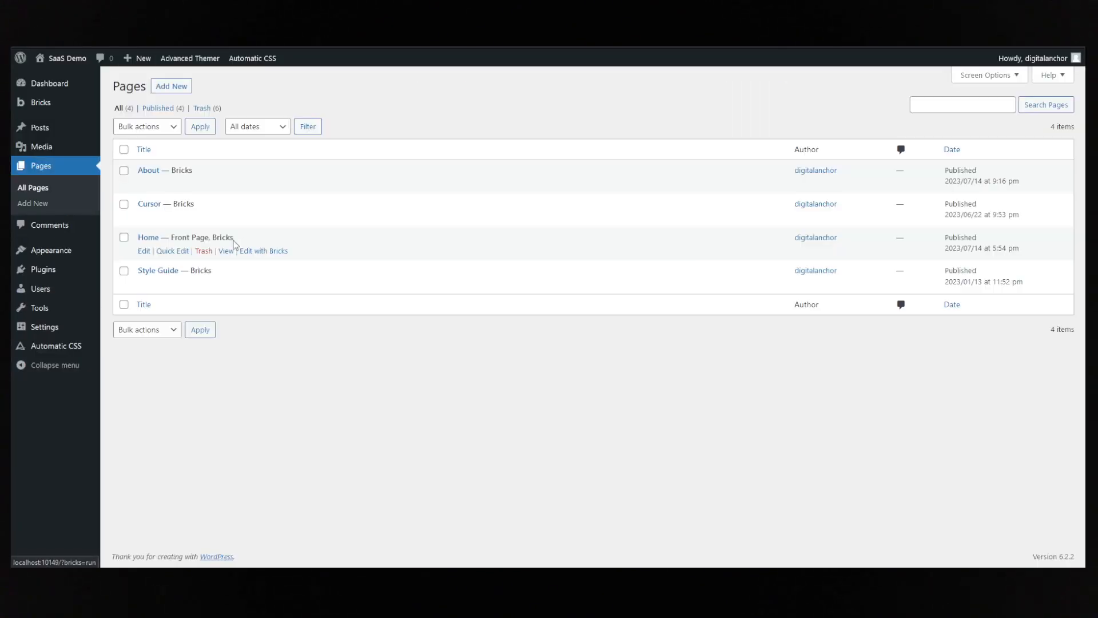
- Open the Home page in the Bricks builder and select the Child Theme style in the theme styles
{"action": "left_click", "coordinate": [257, 252]}
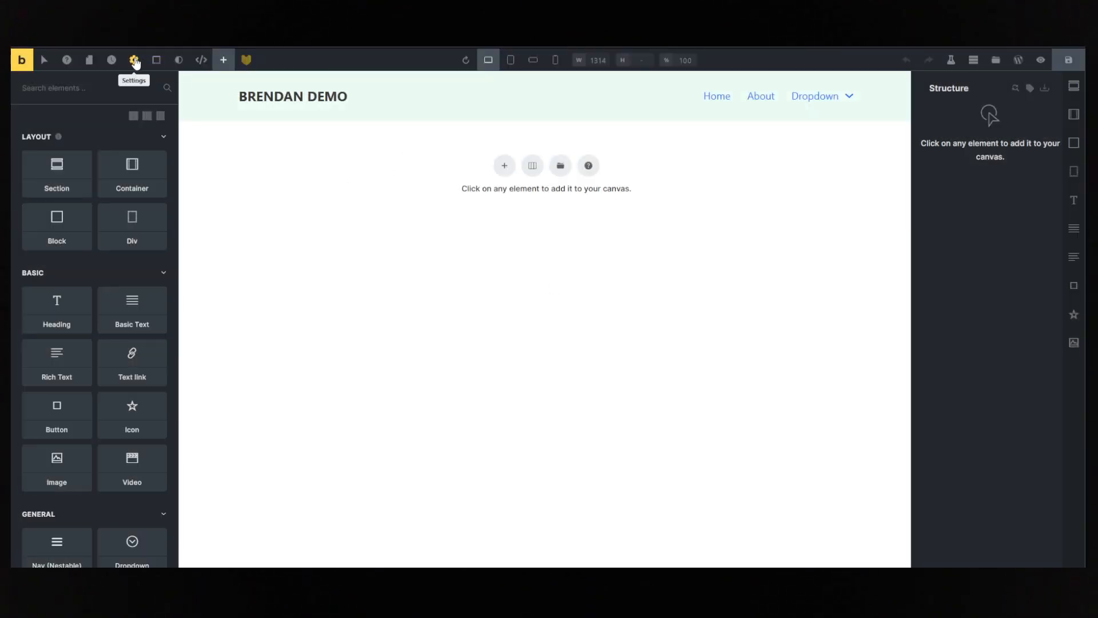
{"action": "left_click", "coordinate": [136, 62]}
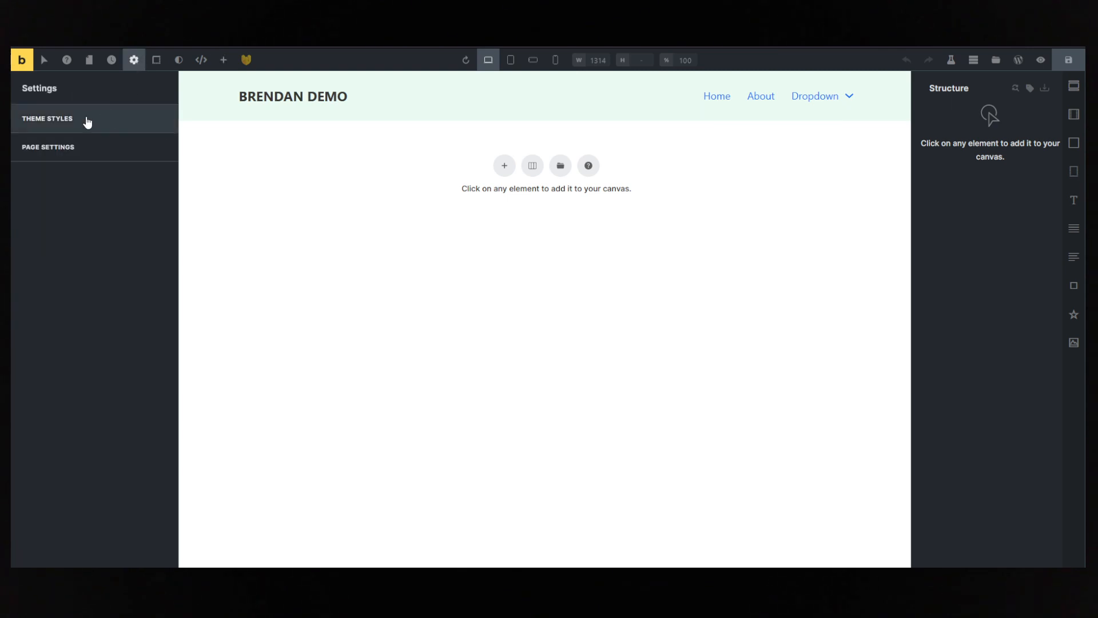
{"action": "left_click", "coordinate": [86, 118]}
{"action": "left_click", "coordinate": [80, 147]}
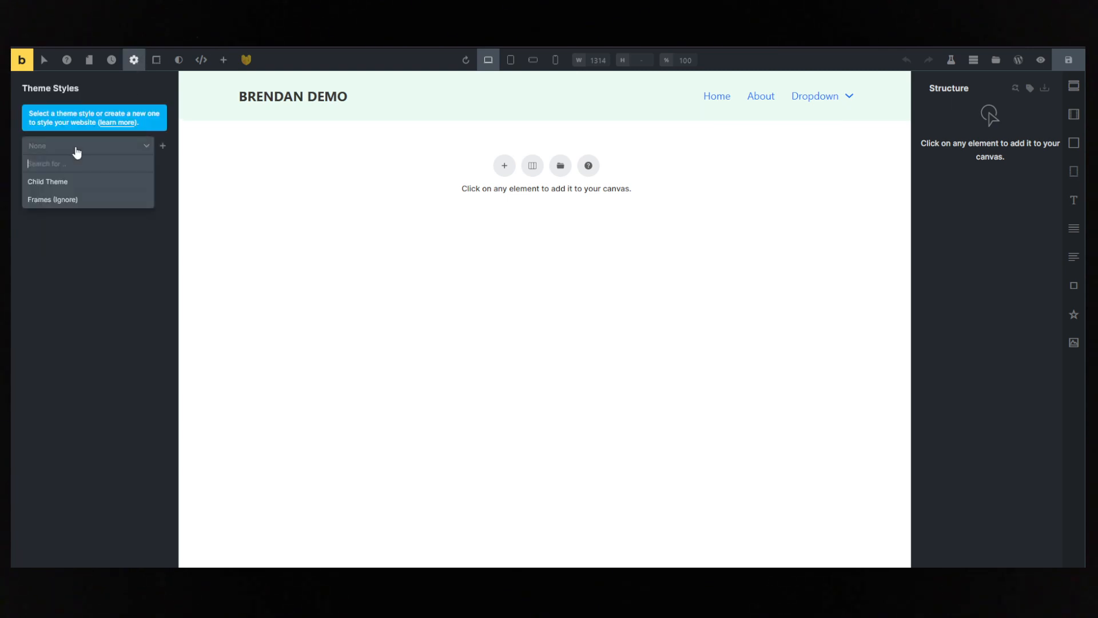
{"action": "left_click", "coordinate": [49, 183]}
- Add a condition that applies the Child Theme style to the entire website
{"action": "left_click", "coordinate": [47, 188]}
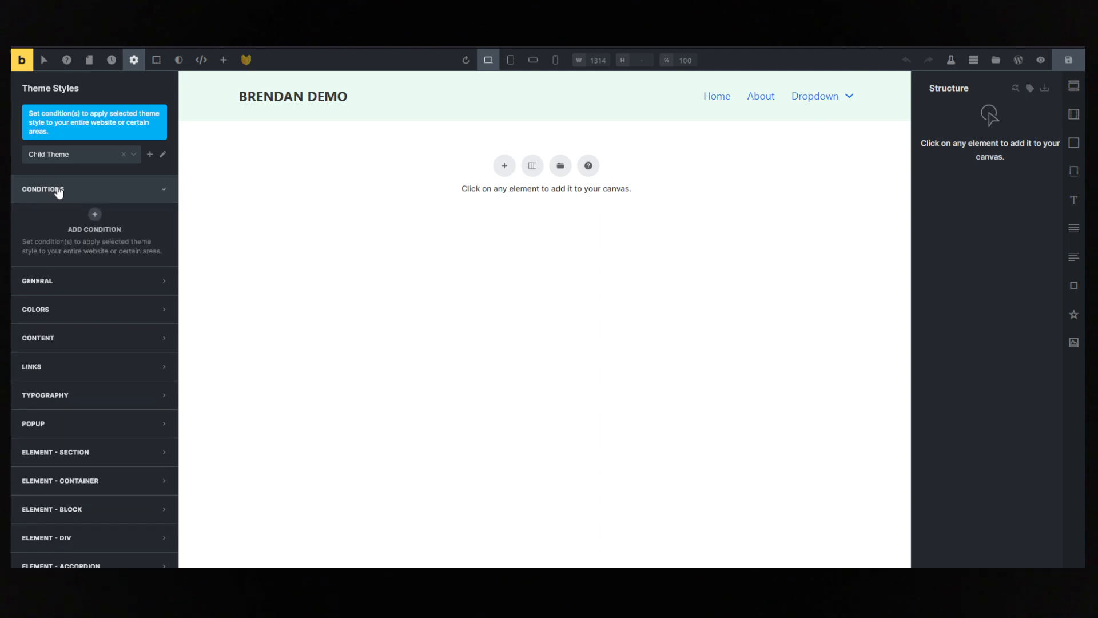
{"action": "left_click", "coordinate": [96, 221]}
{"action": "left_click", "coordinate": [72, 243]}
{"action": "left_click", "coordinate": [76, 263]}
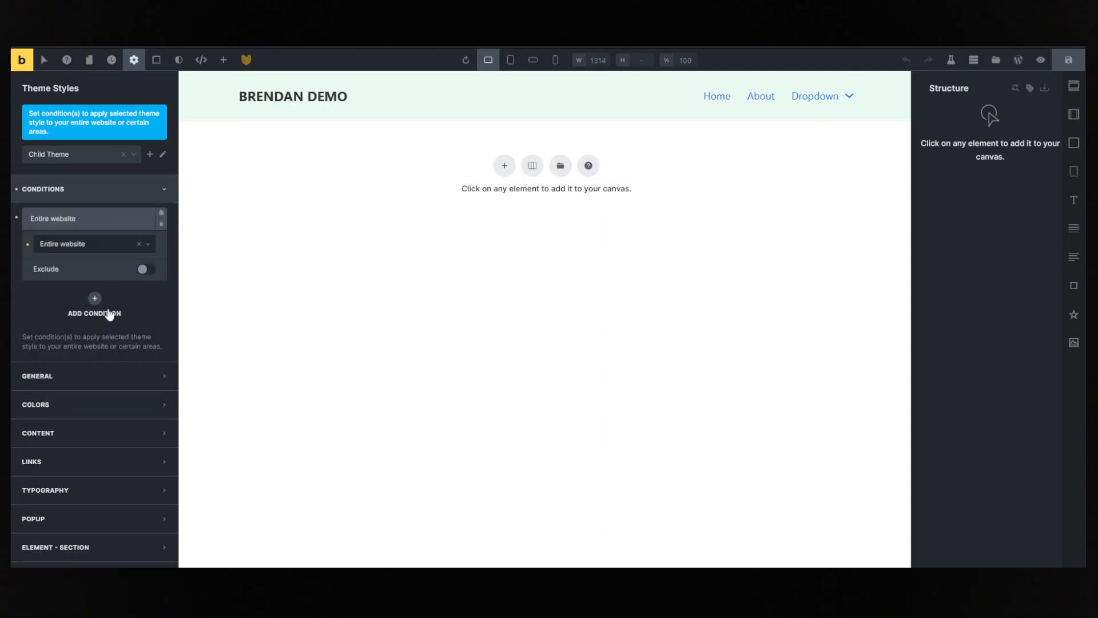
- Set the body typography's font family to Manrope in the Child Theme style
{"action": "scroll", "coordinate": [74, 329], "scroll_direction": "down", "scroll_amount": 3}
{"action": "scroll", "coordinate": [79, 241], "scroll_direction": "down", "scroll_amount": 2}
{"action": "left_click", "coordinate": [78, 241]}
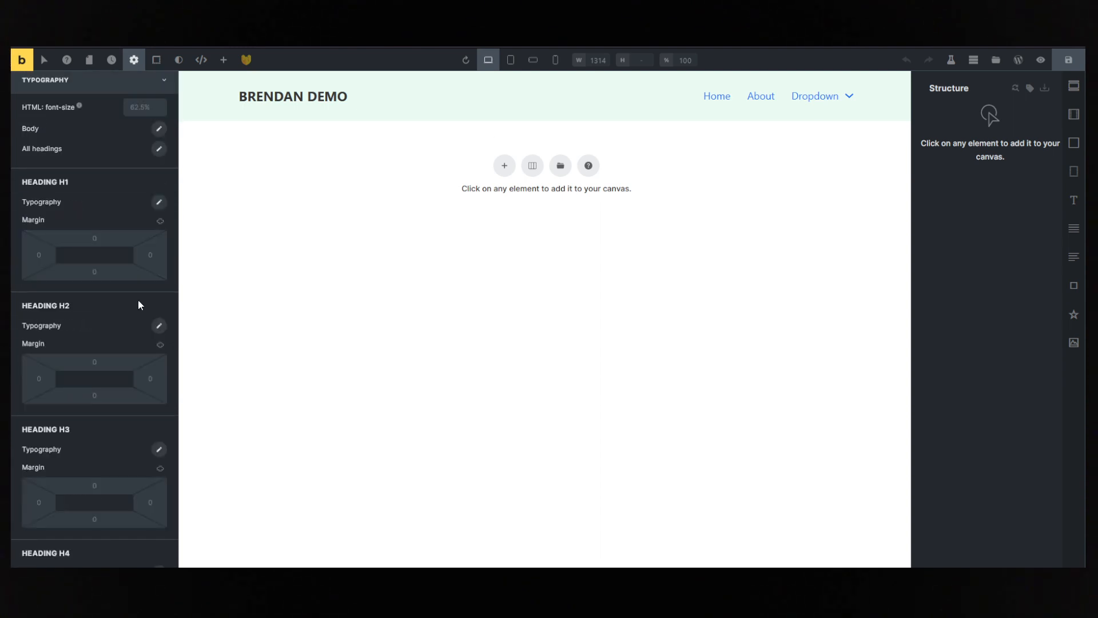
{"action": "scroll", "coordinate": [98, 259], "scroll_direction": "up", "scroll_amount": 2}
{"action": "left_click", "coordinate": [159, 229]}
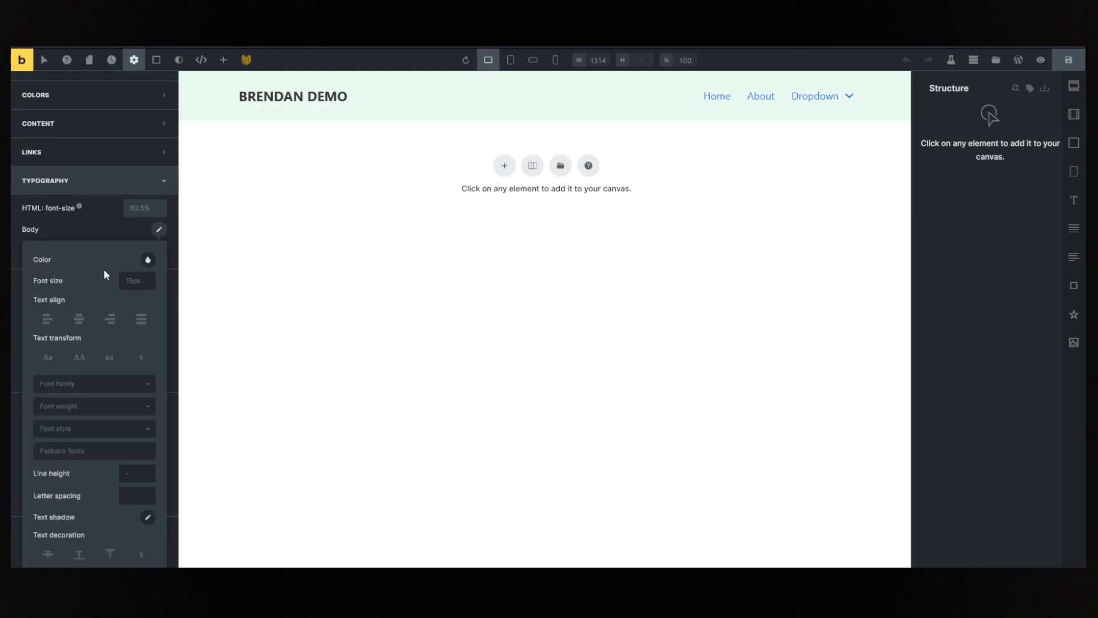
{"action": "left_click", "coordinate": [69, 384]}
{"action": "type", "text": "manr"}
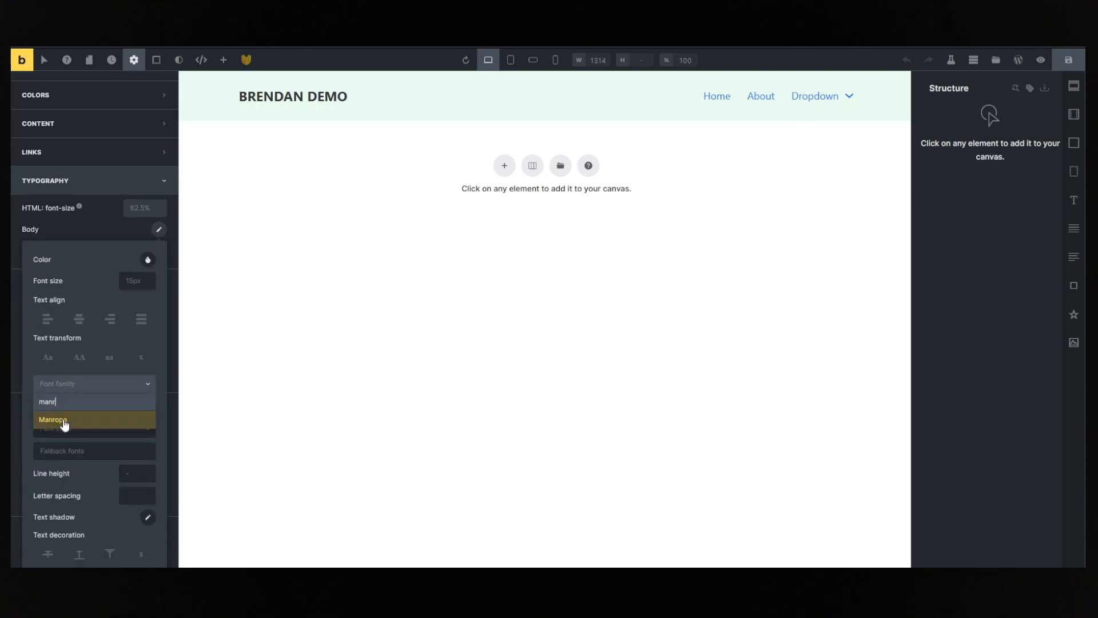
{"action": "left_click", "coordinate": [65, 424]}
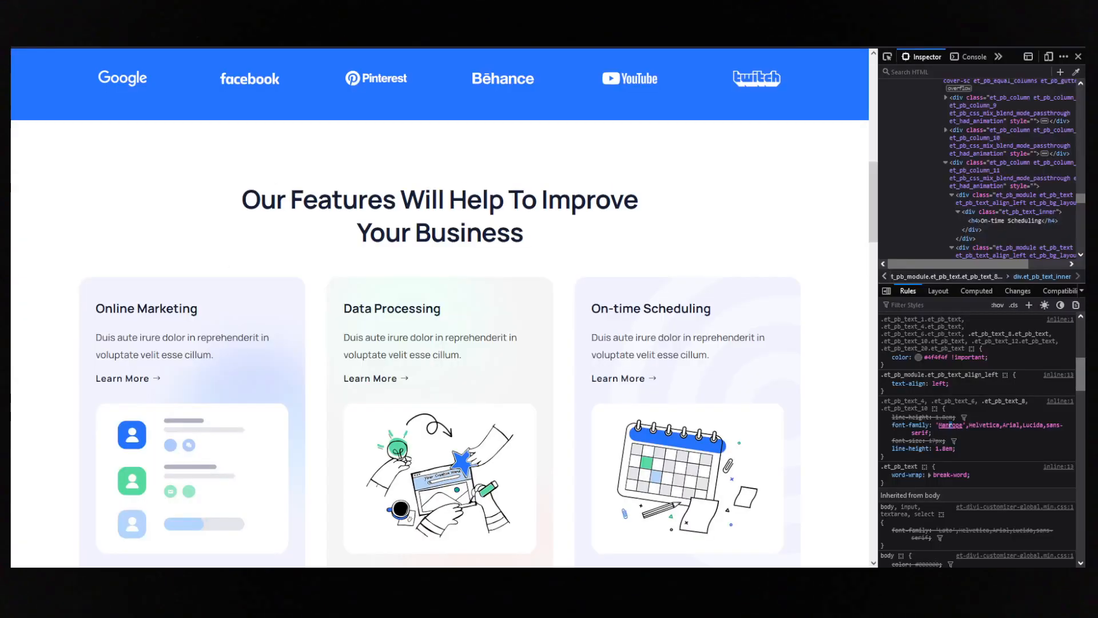
- Back on the reference landing page, close the developer tools and highlight the hero heading text
{"action": "scroll", "coordinate": [629, 274], "scroll_direction": "up", "scroll_amount": 10}
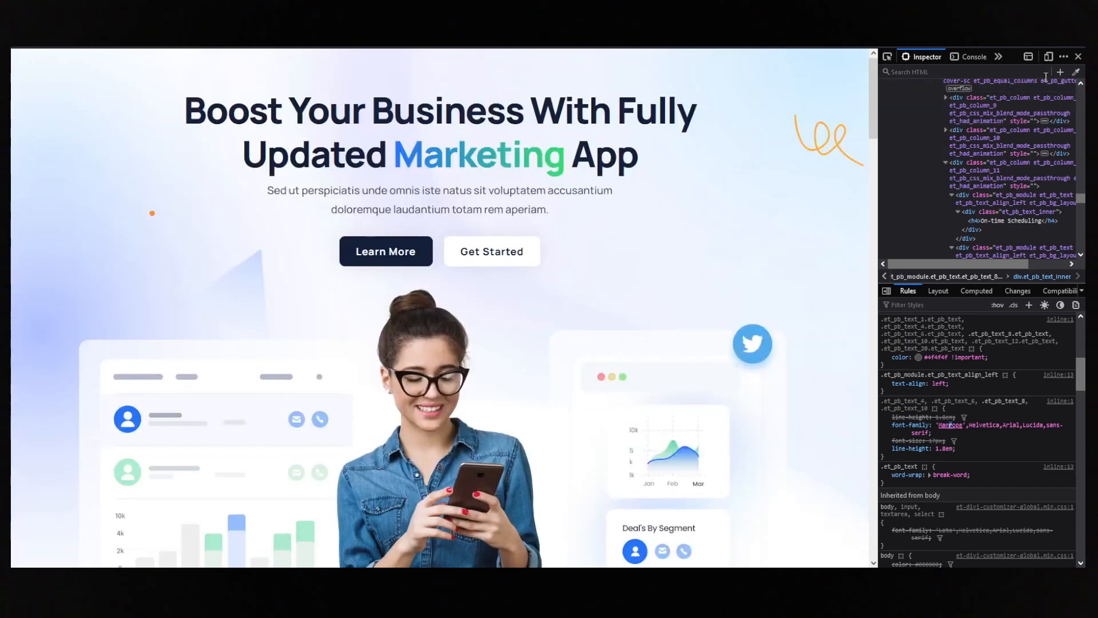
{"action": "left_click", "coordinate": [1078, 56]}
{"action": "left_click_drag", "start_coordinate": [270, 112], "coordinate": [607, 155]}
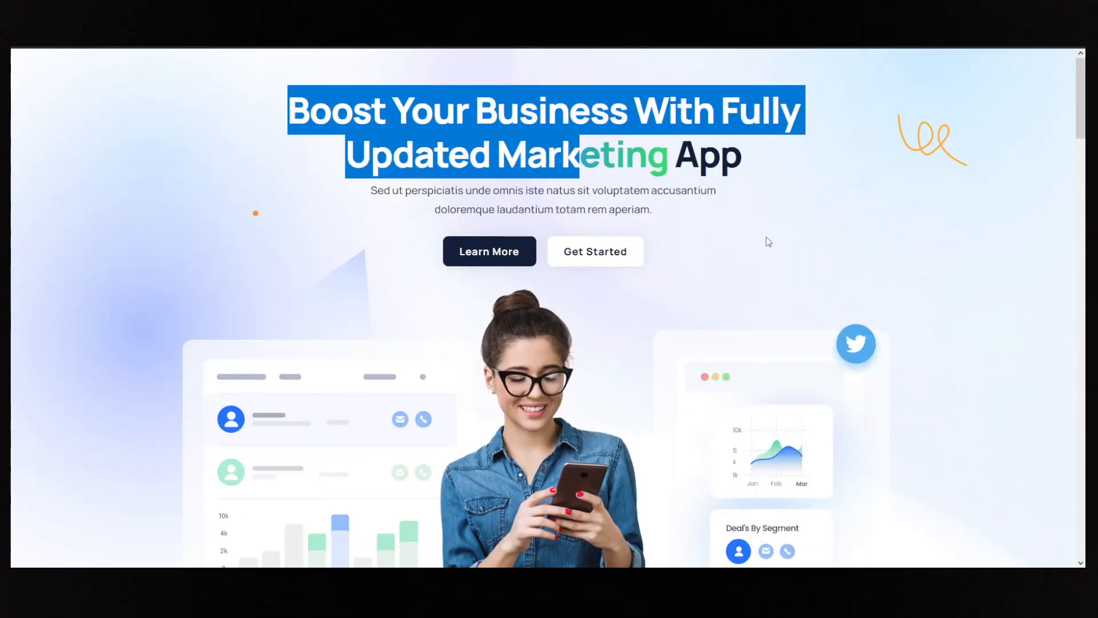
{"action": "scroll", "coordinate": [225, 303], "scroll_direction": "down", "scroll_amount": 4}
{"action": "scroll", "coordinate": [224, 303], "scroll_direction": "up", "scroll_amount": 4}
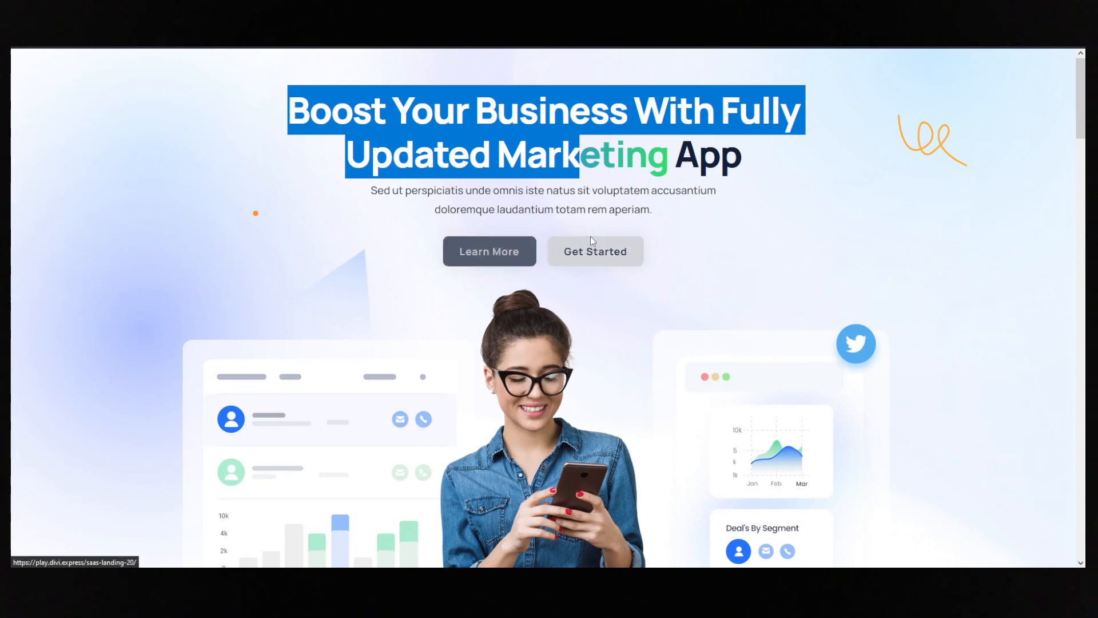
{"action": "scroll", "coordinate": [346, 298], "scroll_direction": "down", "scroll_amount": 2}
{"action": "scroll", "coordinate": [724, 338], "scroll_direction": "up", "scroll_amount": 2}
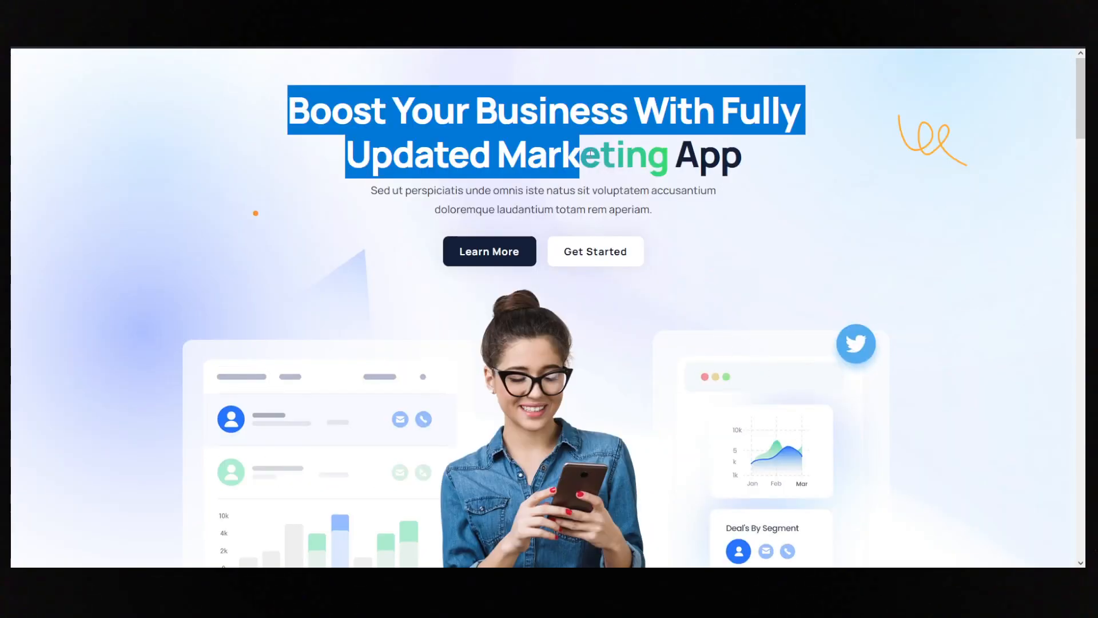
- Back in the Bricks builder, search the remote templates for "hero" and insert the Hero Golf section into the page
{"action": "left_click", "coordinate": [468, 88]}
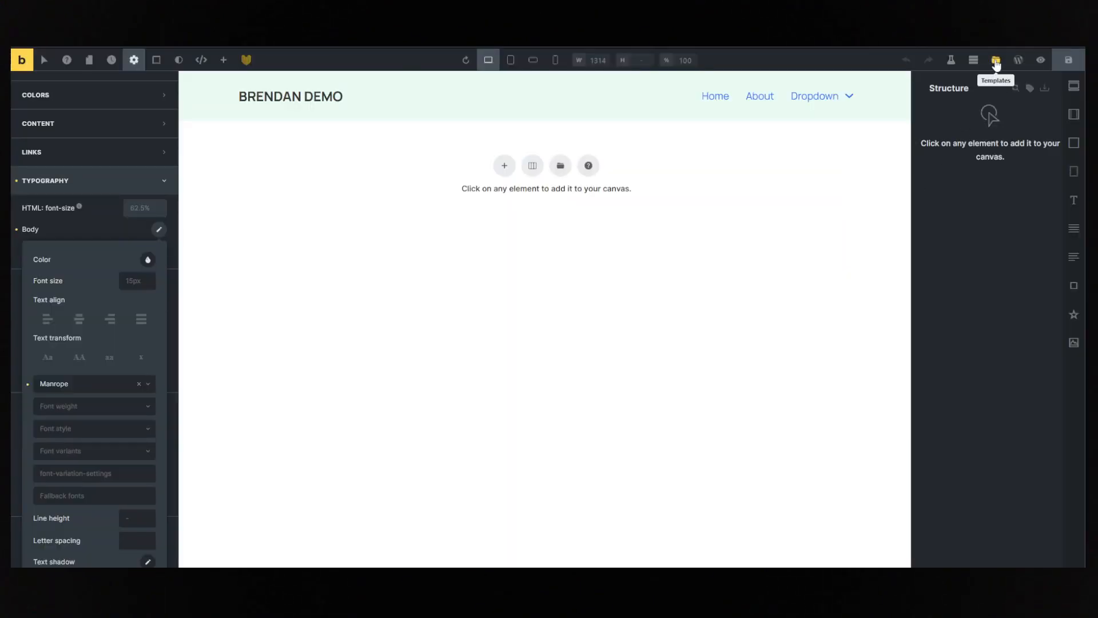
{"action": "left_click", "coordinate": [995, 62]}
{"action": "left_click", "coordinate": [371, 113]}
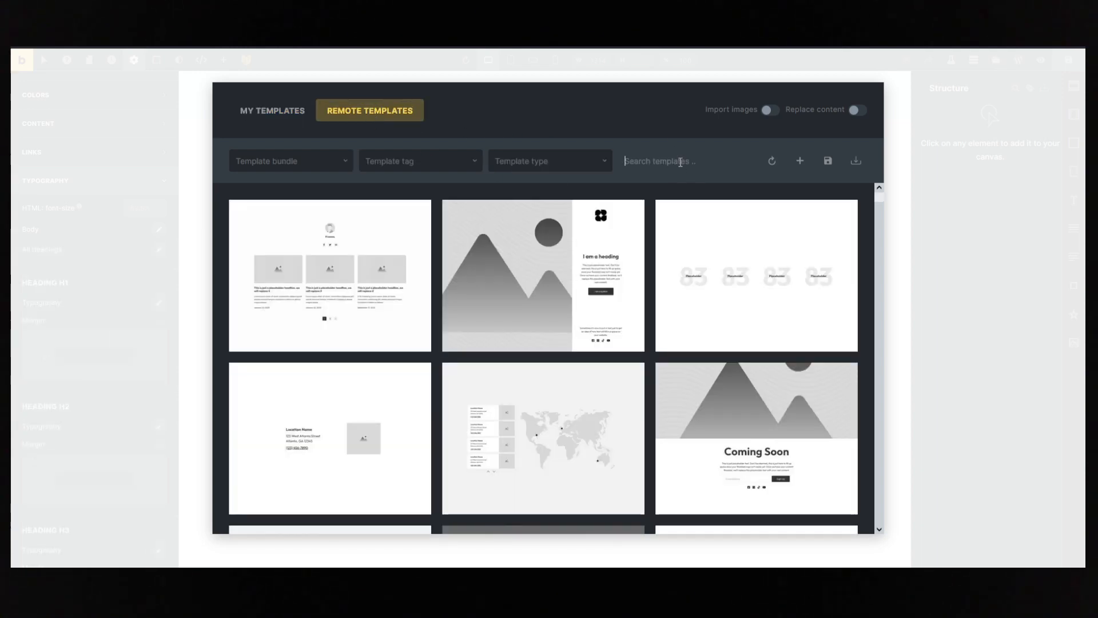
{"action": "type", "text": "hero"}
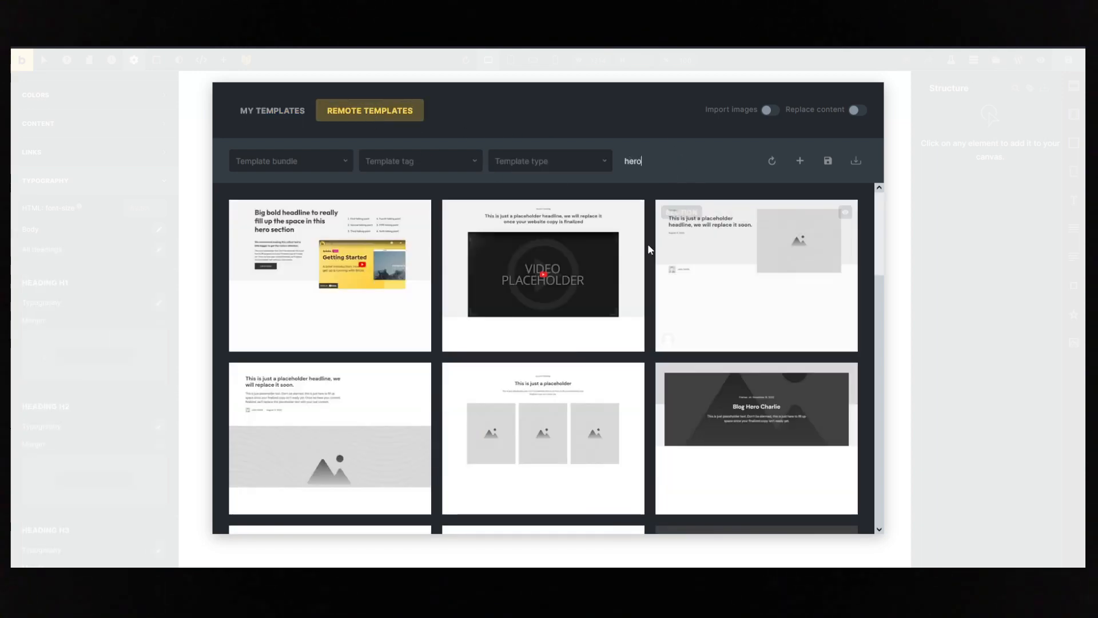
{"action": "scroll", "coordinate": [647, 249], "scroll_direction": "down", "scroll_amount": 10}
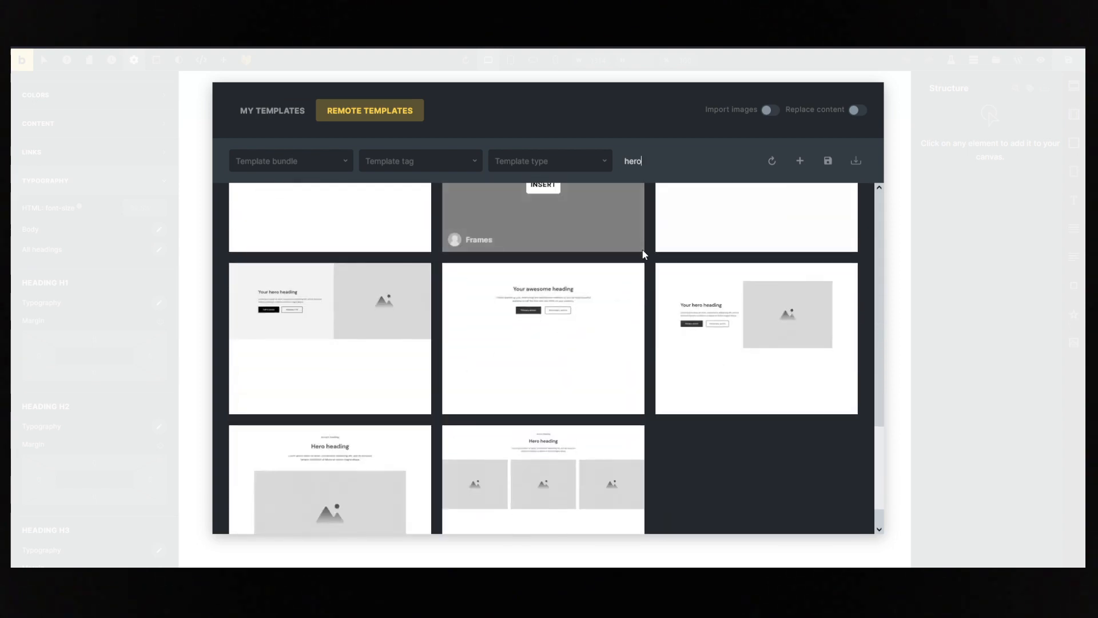
{"action": "scroll", "coordinate": [645, 252], "scroll_direction": "down", "scroll_amount": 1}
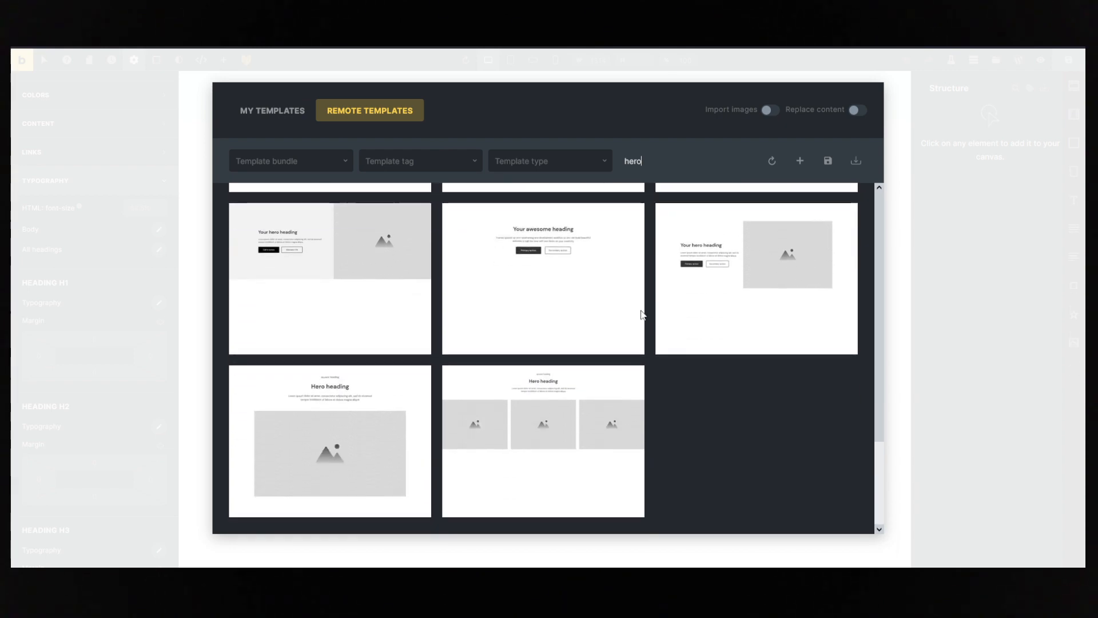
{"action": "left_click", "coordinate": [330, 449]}
{"action": "scroll", "coordinate": [538, 372], "scroll_direction": "down", "scroll_amount": 2}
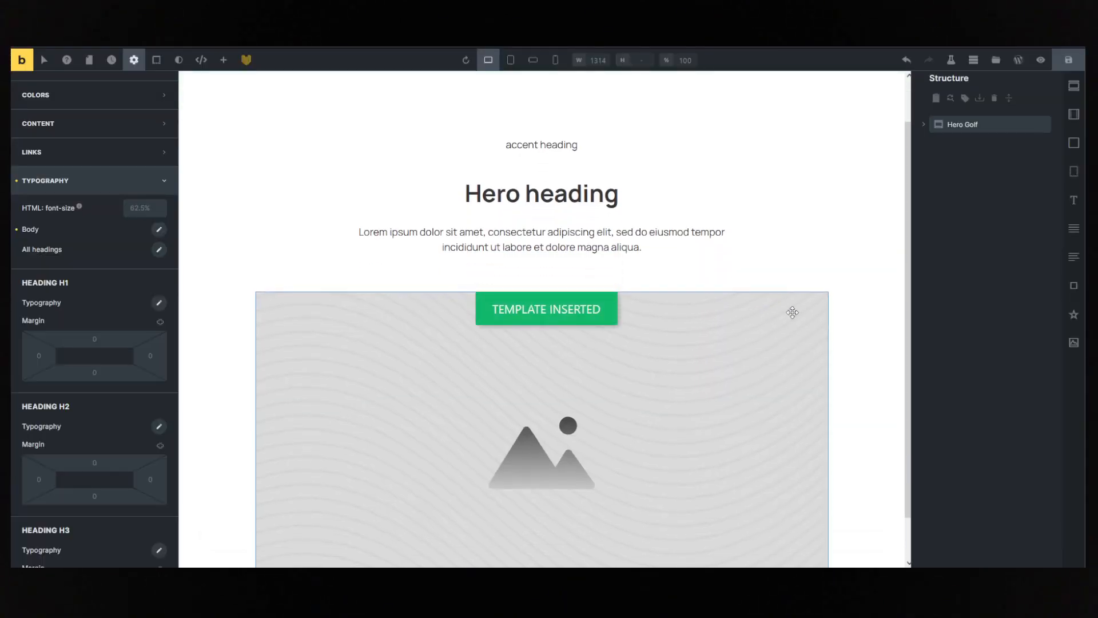
- Delete the Accent Heading from the Inner container of the Hero Golf section
{"action": "left_click", "coordinate": [520, 411]}
{"action": "scroll", "coordinate": [544, 294], "scroll_direction": "up", "scroll_amount": 2}
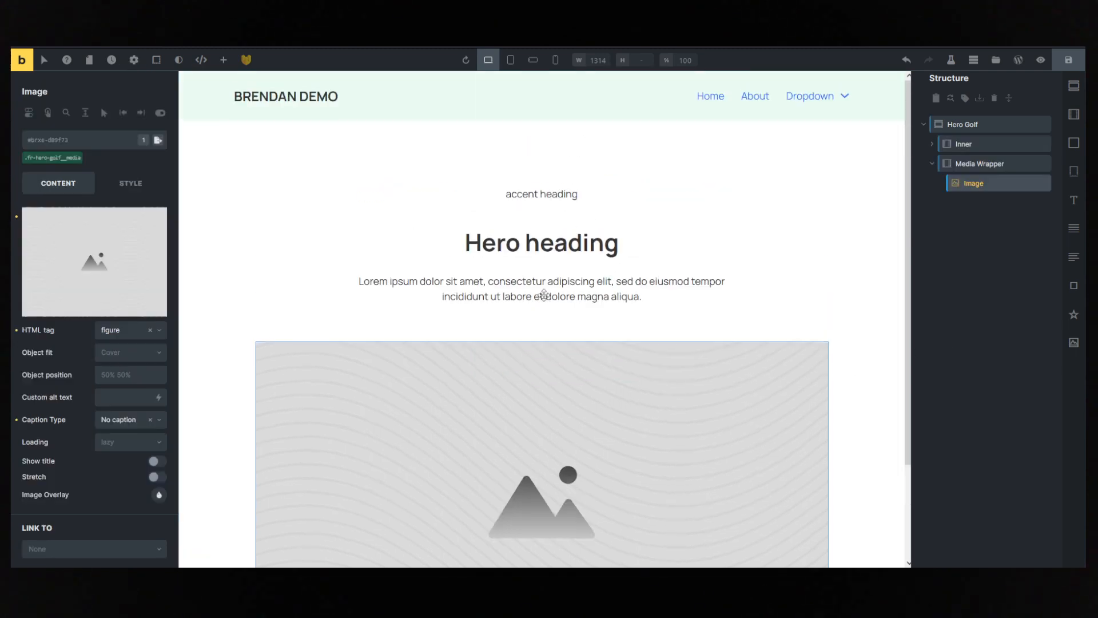
{"action": "left_click", "coordinate": [932, 143]}
{"action": "left_click", "coordinate": [989, 164]}
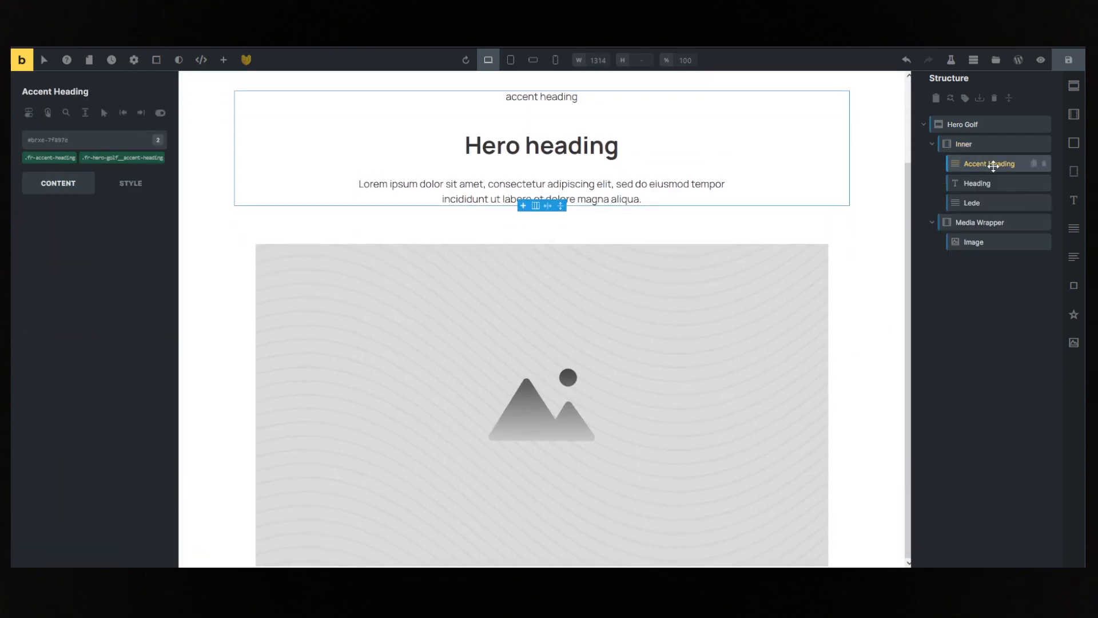
{"action": "left_click", "coordinate": [1044, 166]}
{"action": "scroll", "coordinate": [812, 216], "scroll_direction": "down", "scroll_amount": 1}
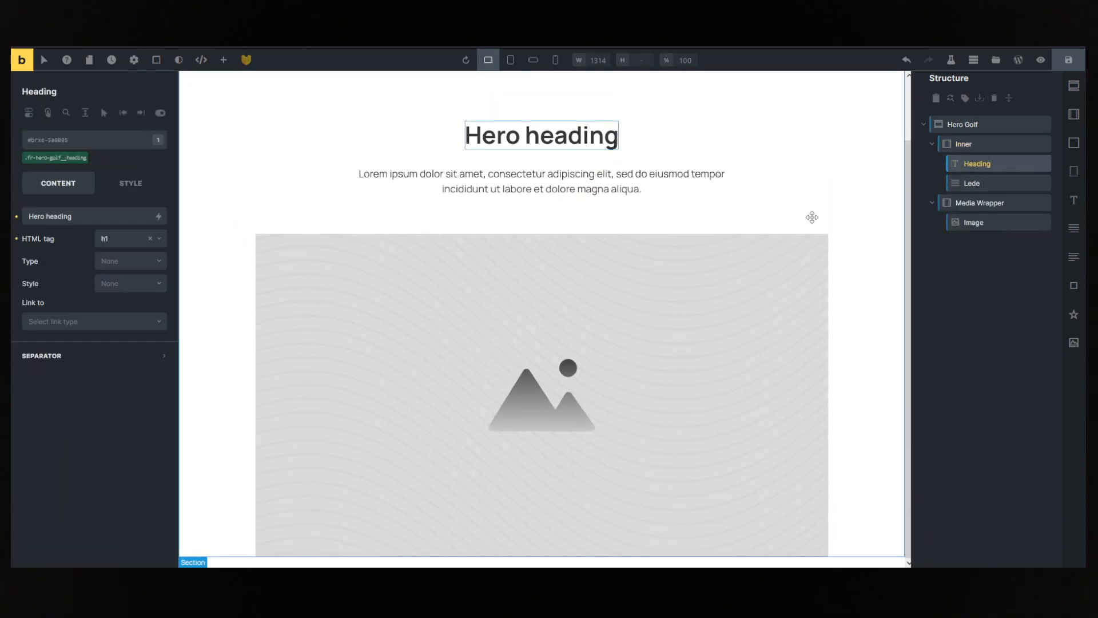
{"action": "scroll", "coordinate": [572, 260], "scroll_direction": "up", "scroll_amount": 1}
{"action": "left_click", "coordinate": [477, 157]}
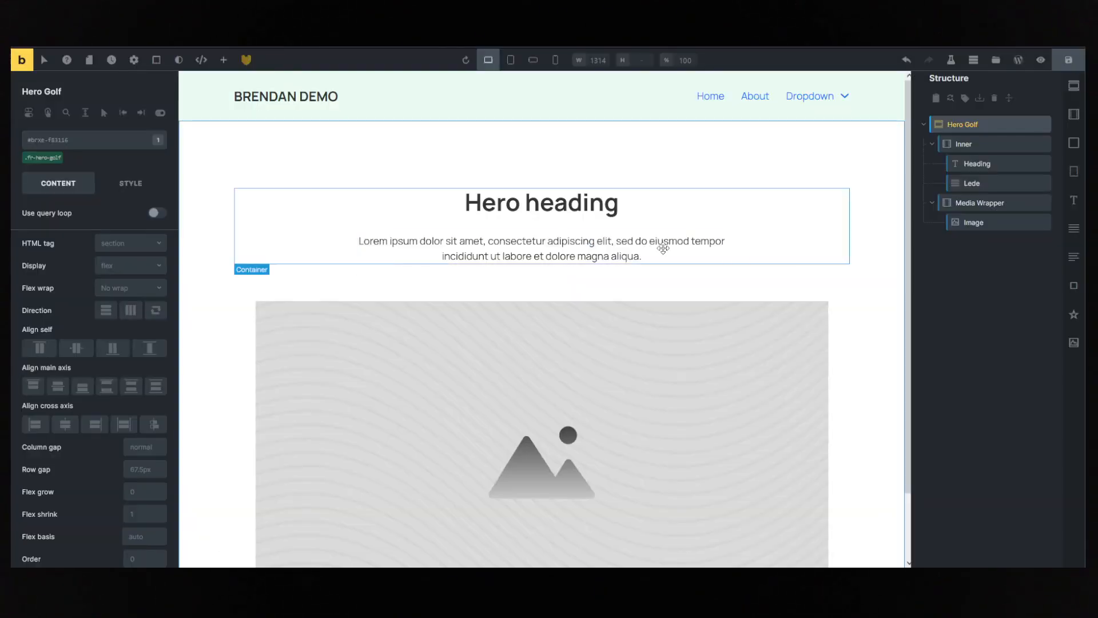
- Insert the CTA Links Alpha remote template below the Lede text, finding it with the search term "cta"
{"action": "left_click", "coordinate": [662, 245]}
{"action": "left_click", "coordinate": [986, 184]}
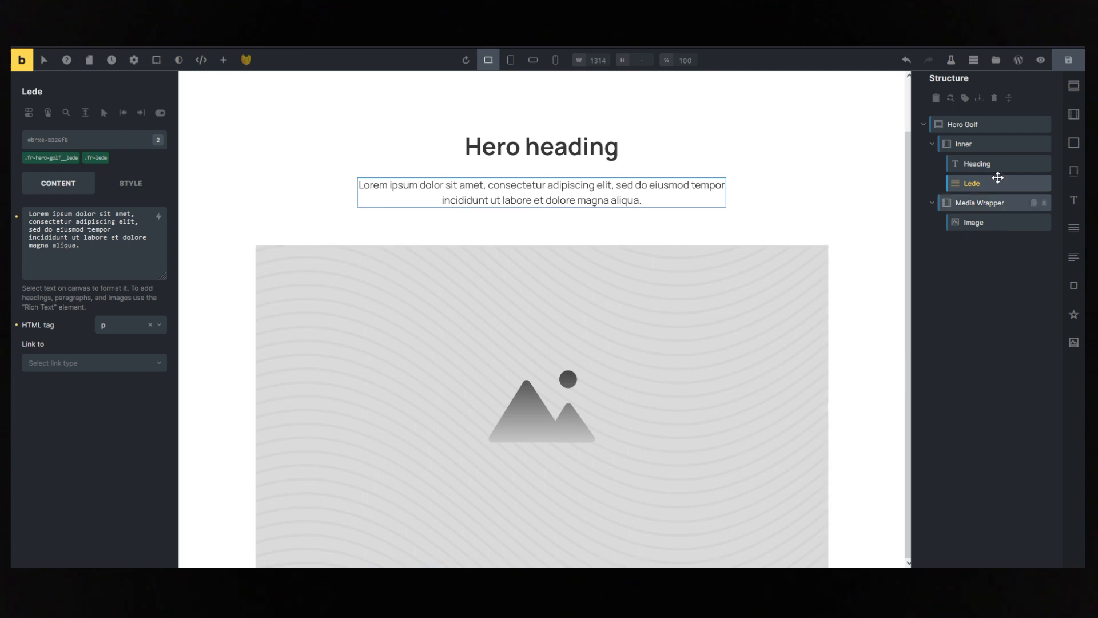
{"action": "left_click", "coordinate": [996, 60]}
{"action": "left_click", "coordinate": [387, 114]}
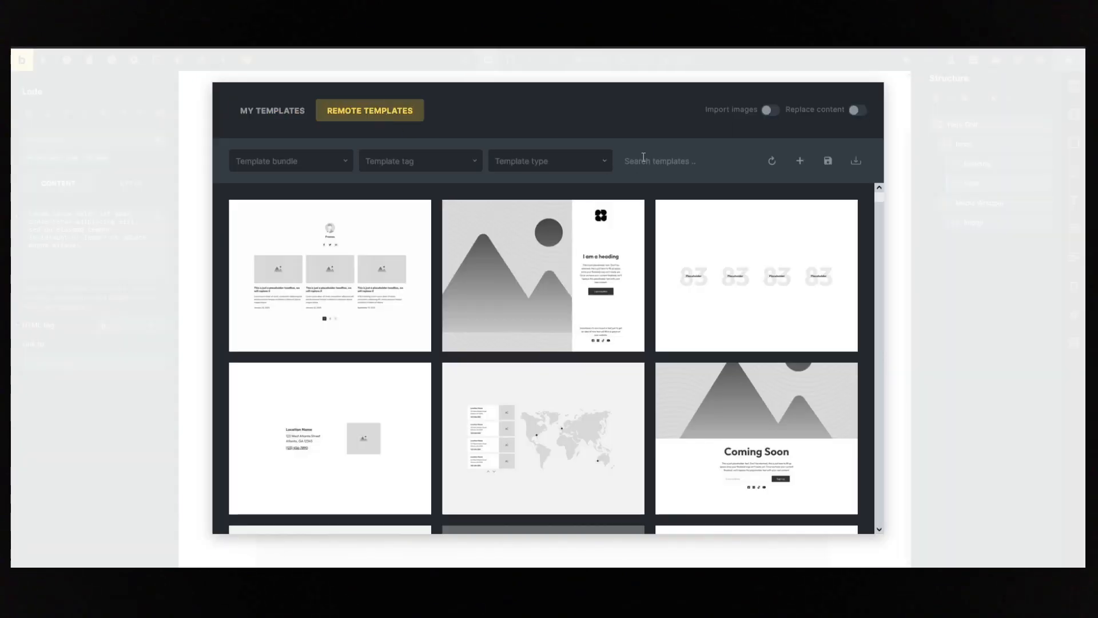
{"action": "left_click", "coordinate": [647, 159]}
{"action": "type", "text": "cta"}
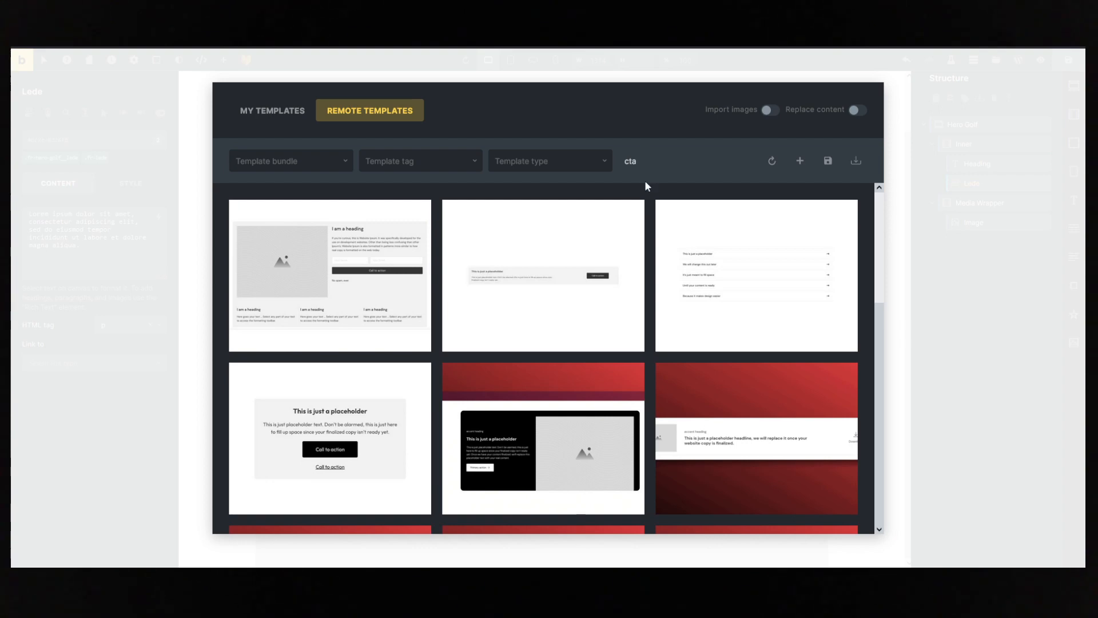
{"action": "scroll", "coordinate": [656, 232], "scroll_direction": "down", "scroll_amount": 5}
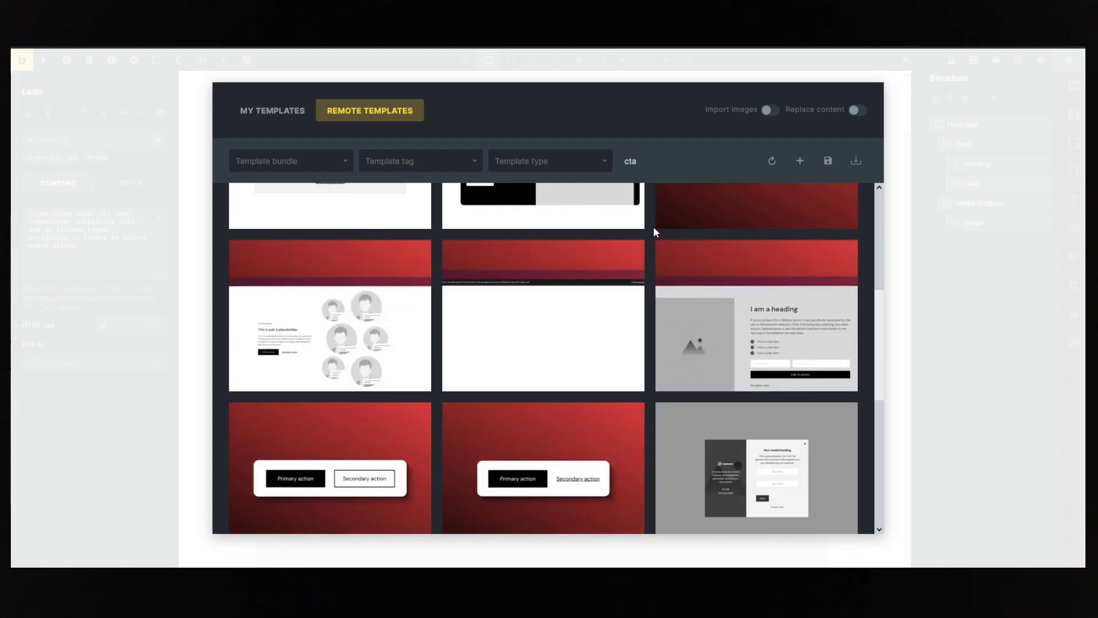
{"action": "scroll", "coordinate": [656, 232], "scroll_direction": "down", "scroll_amount": 2}
{"action": "mouse_move", "coordinate": [365, 391]}
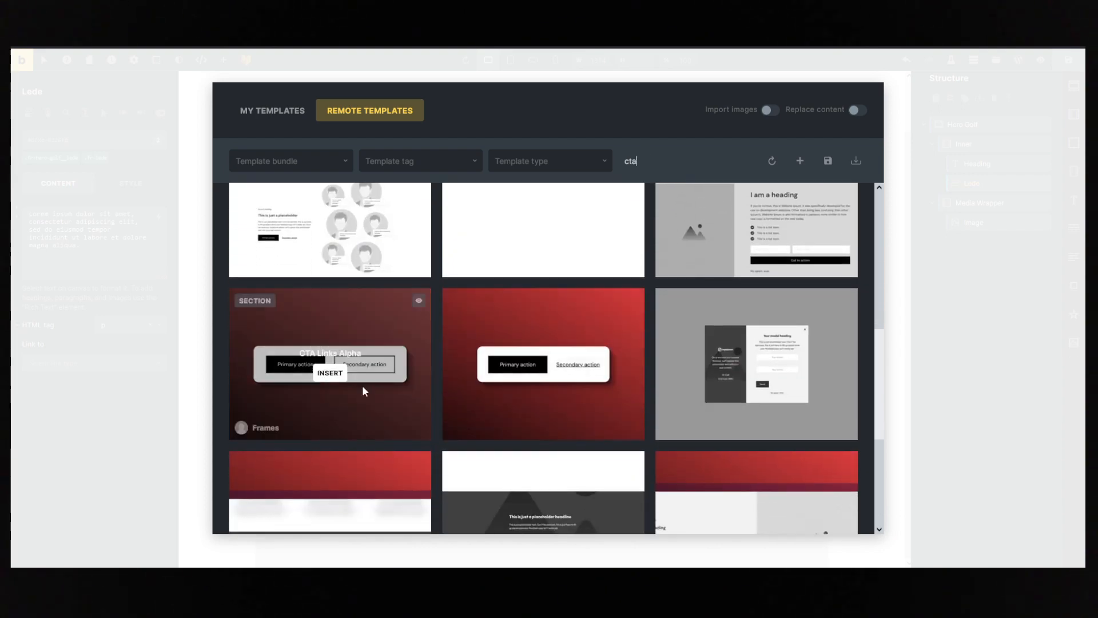
{"action": "left_click", "coordinate": [332, 376]}
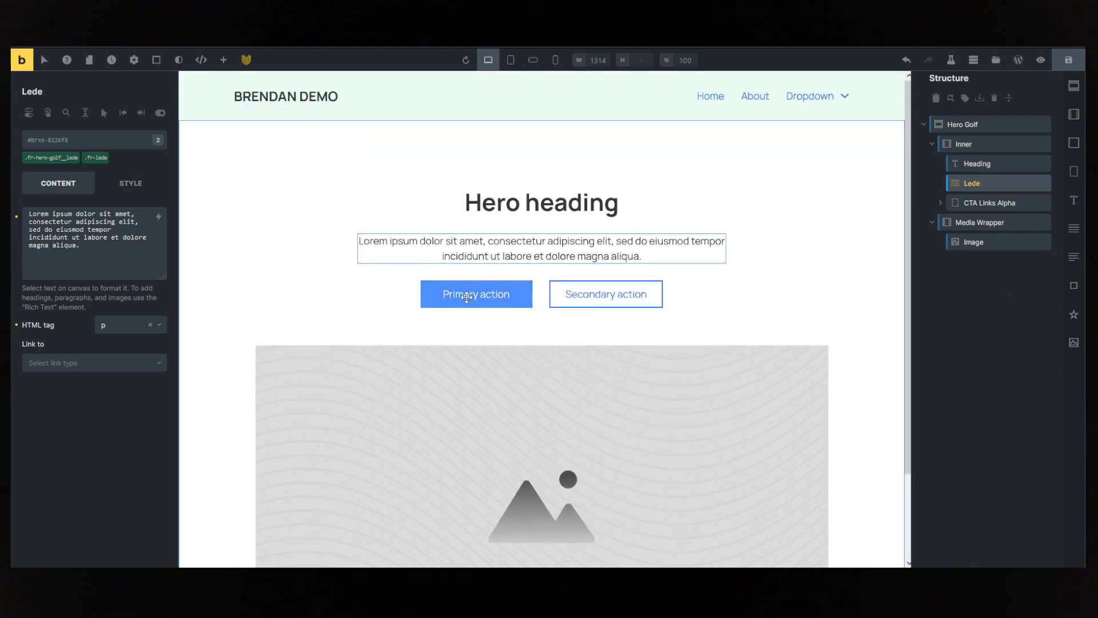
- Give the Hero Golf section a very light blue background colour, applied to the element's ID instead of its fr-hero-golf class
{"action": "left_click", "coordinate": [592, 292]}
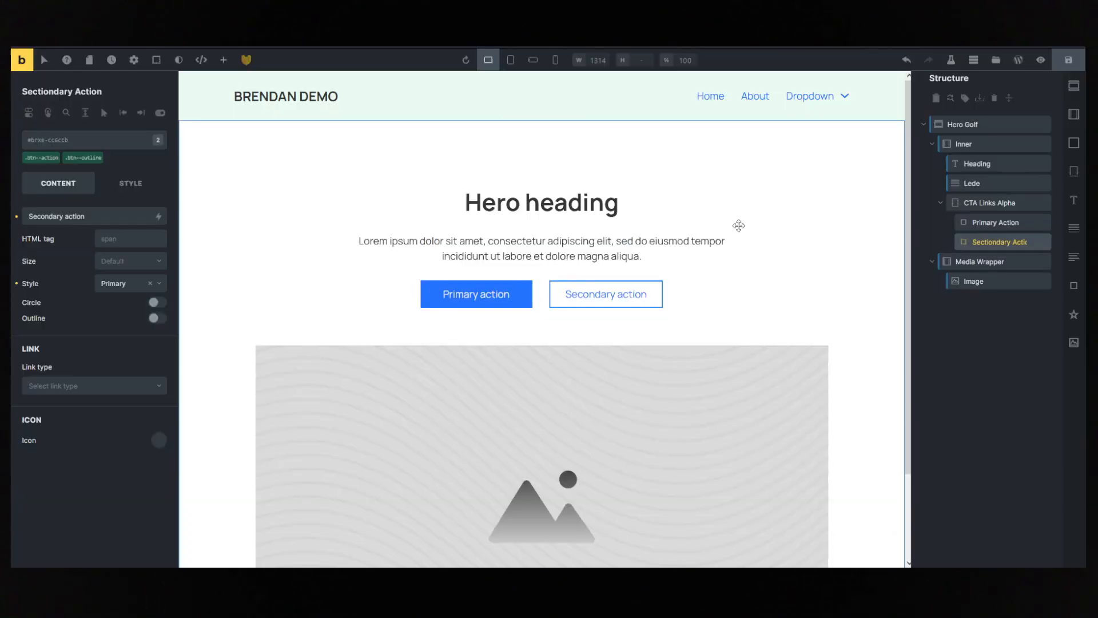
{"action": "left_click", "coordinate": [254, 152]}
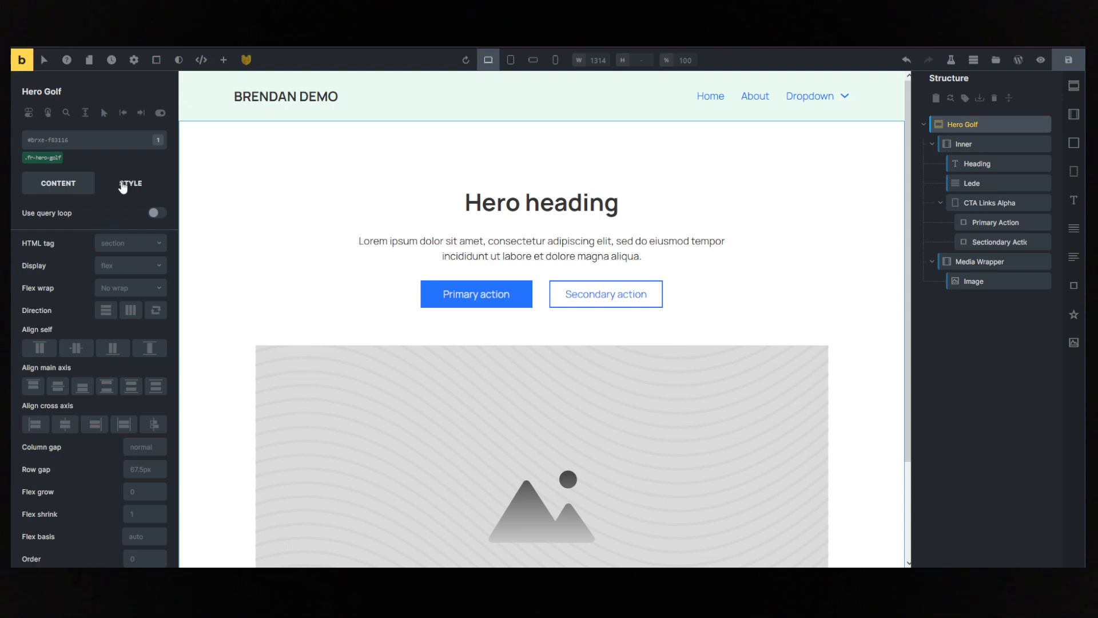
{"action": "left_click", "coordinate": [42, 158]}
{"action": "left_click", "coordinate": [137, 189]}
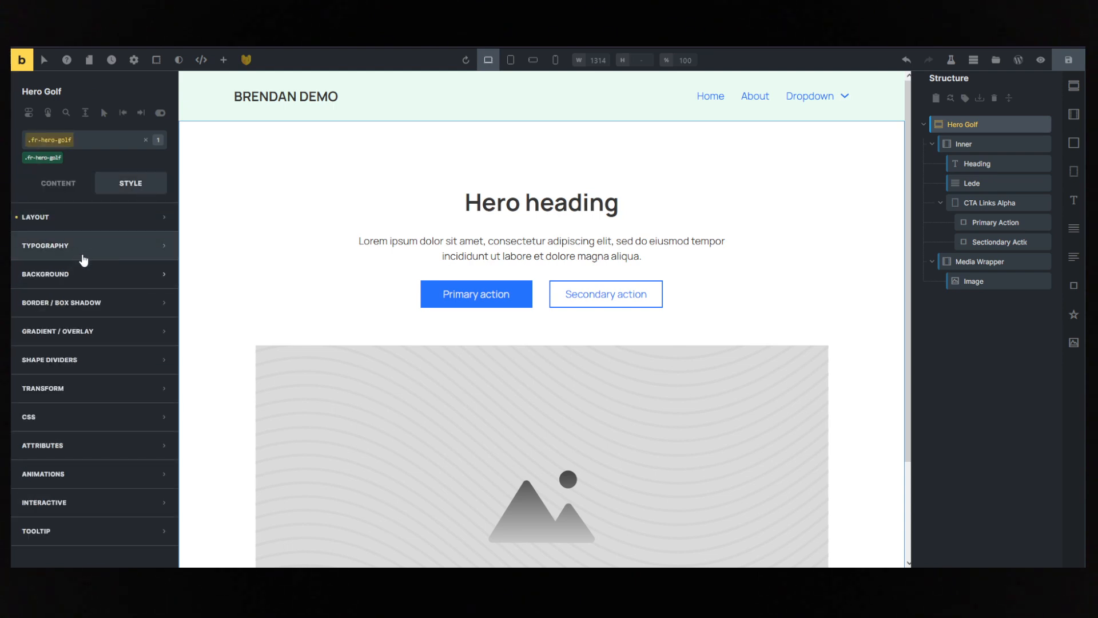
{"action": "left_click", "coordinate": [44, 159]}
{"action": "left_click", "coordinate": [82, 285]}
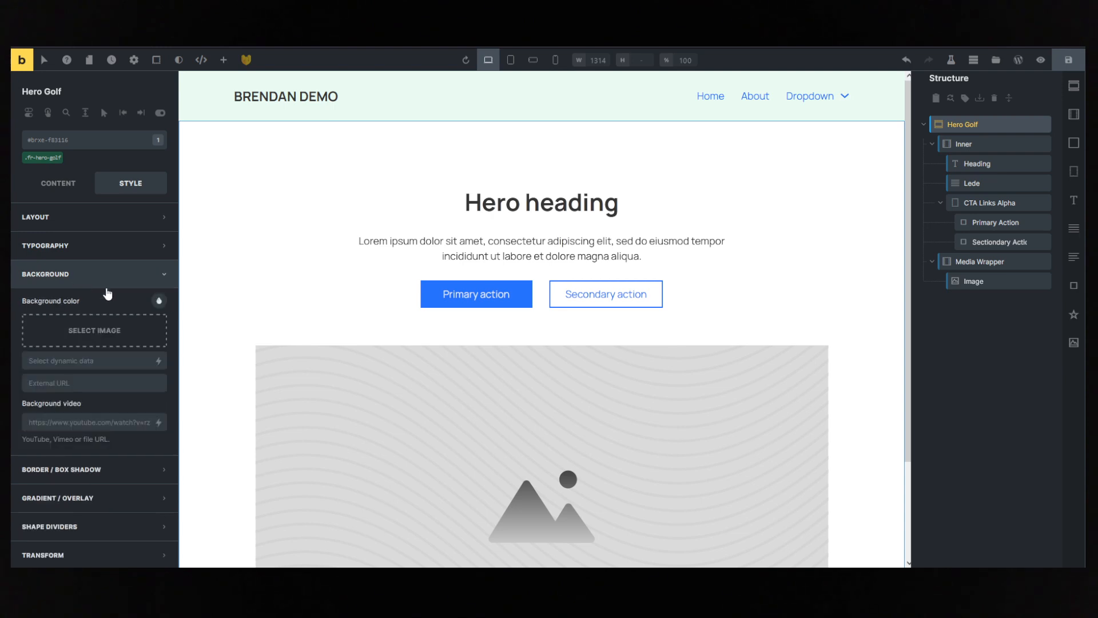
{"action": "left_click", "coordinate": [161, 299]}
{"action": "left_click", "coordinate": [119, 290]}
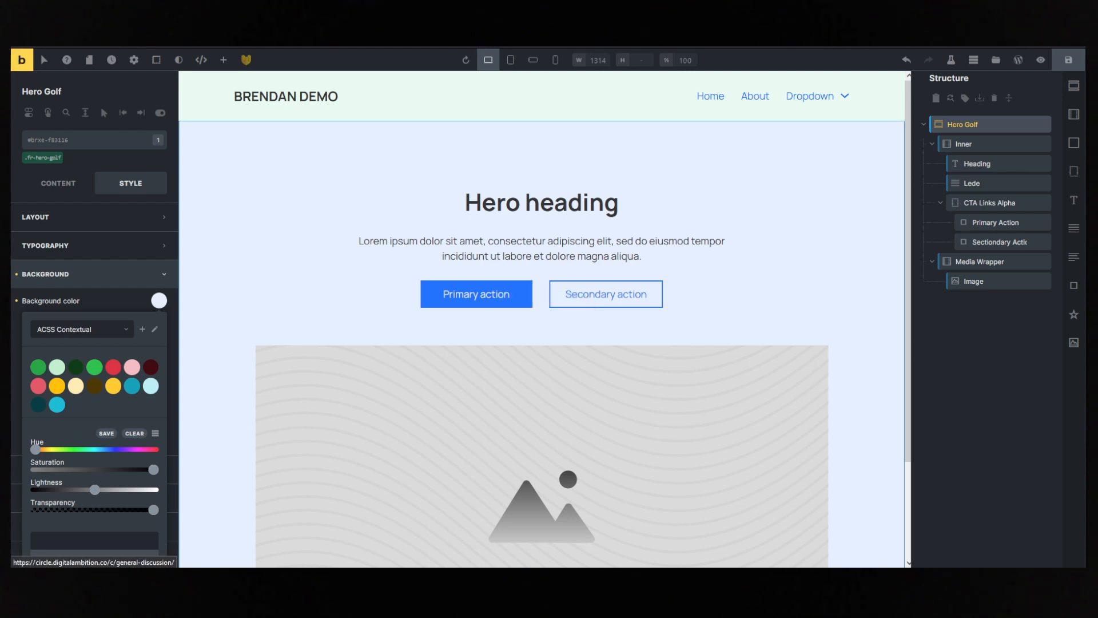
- View the page on the front end, go to the WordPress dashboard and open the Buttons & Links settings of Automatic CSS
{"action": "left_click", "coordinate": [41, 55]}
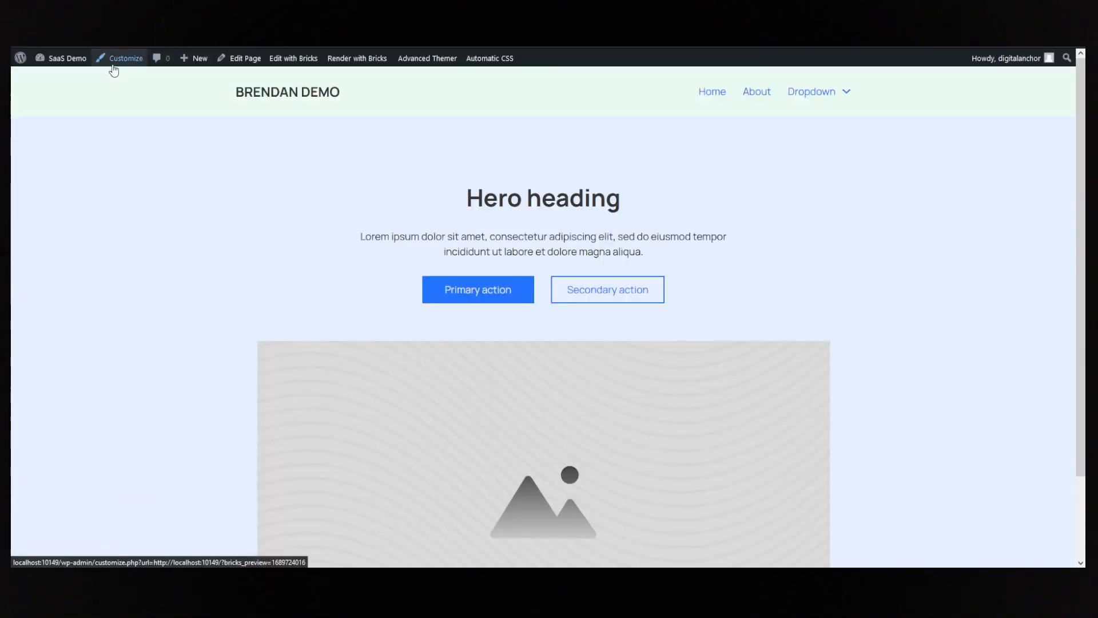
{"action": "left_click", "coordinate": [75, 64]}
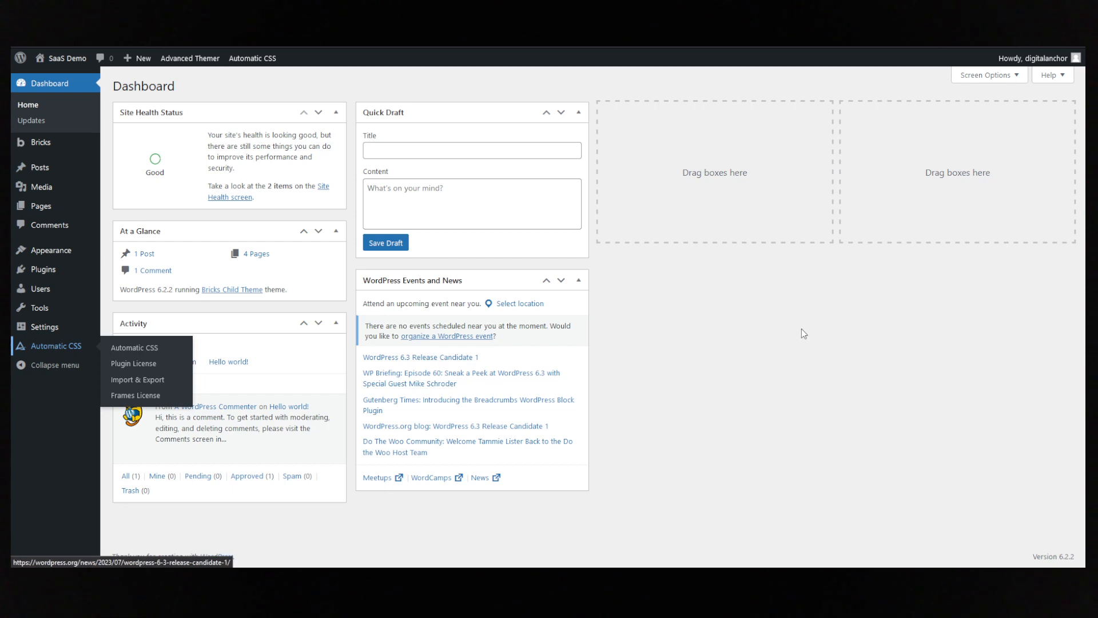
{"action": "left_click", "coordinate": [51, 345]}
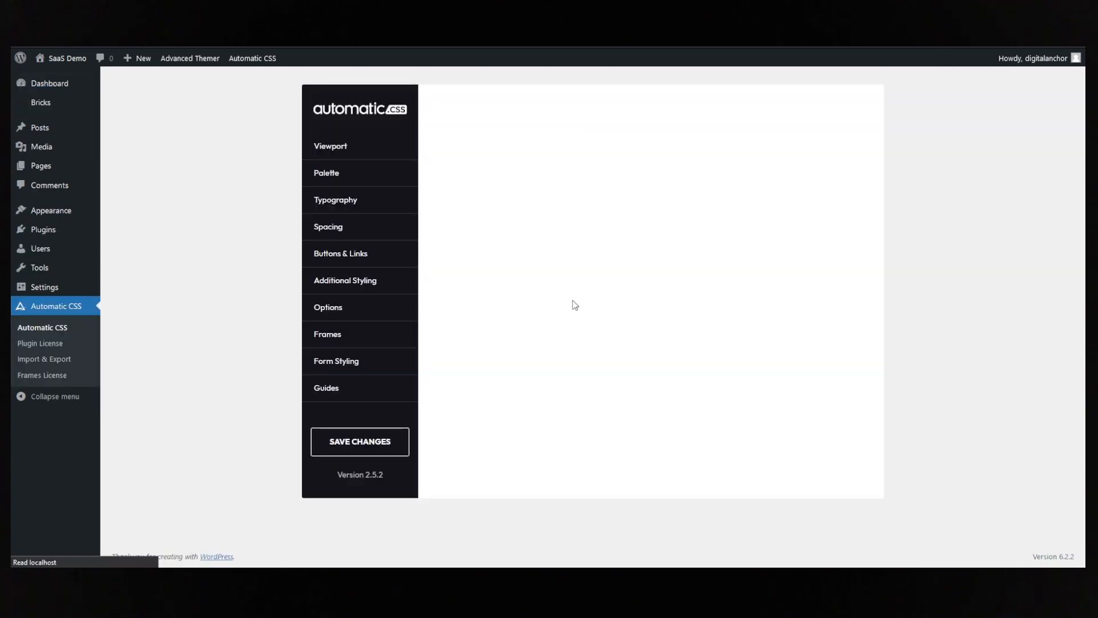
{"action": "left_click", "coordinate": [364, 254]}
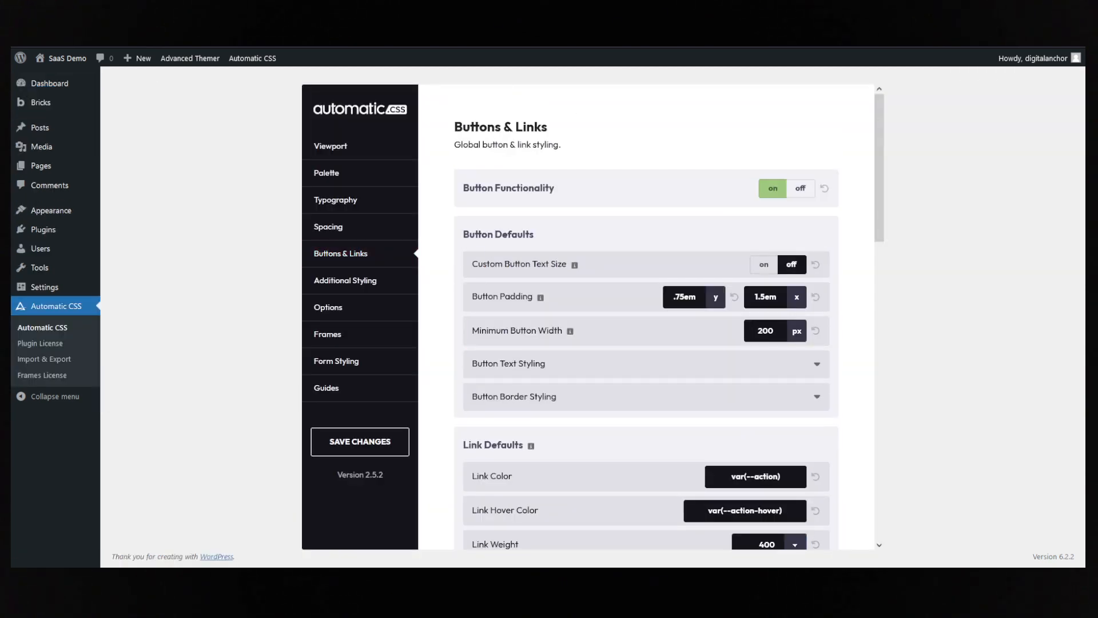
- Set the Action Button's background colour to var(--action-ultra-dark) in its styling options
{"action": "scroll", "coordinate": [639, 241], "scroll_direction": "down", "scroll_amount": 2}
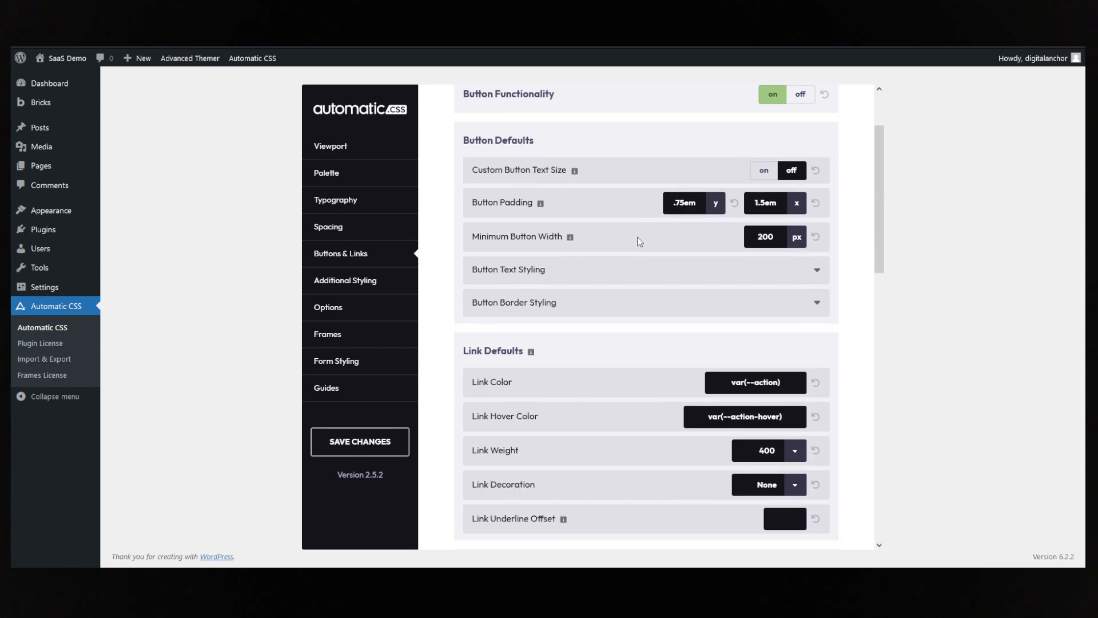
{"action": "scroll", "coordinate": [637, 239], "scroll_direction": "up", "scroll_amount": 1}
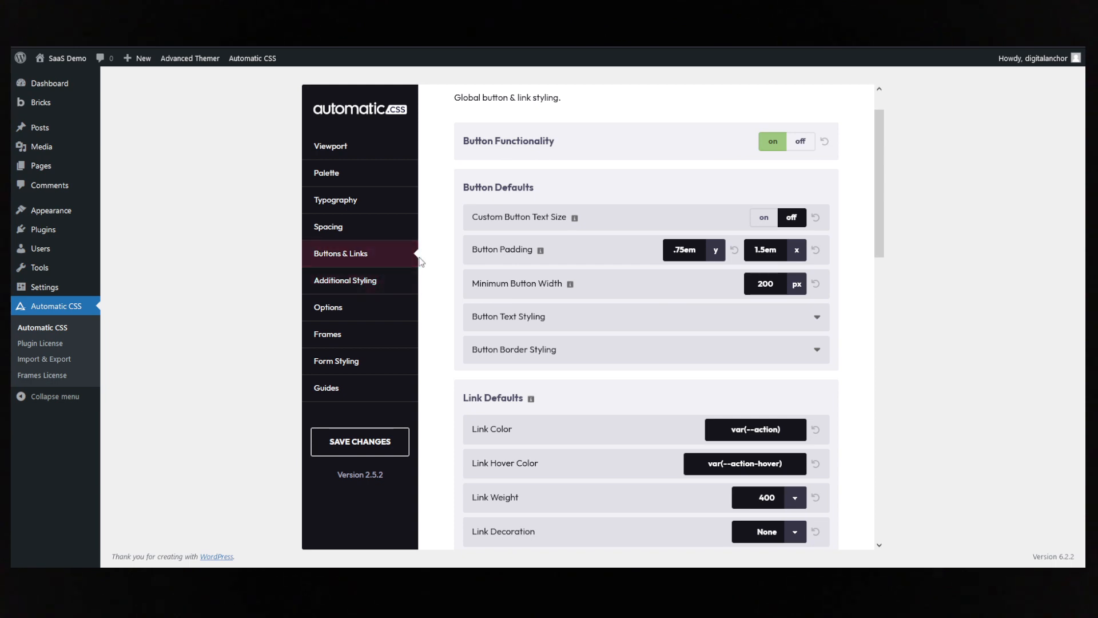
{"action": "scroll", "coordinate": [509, 312], "scroll_direction": "up", "scroll_amount": 1}
{"action": "scroll", "coordinate": [511, 311], "scroll_direction": "down", "scroll_amount": 8}
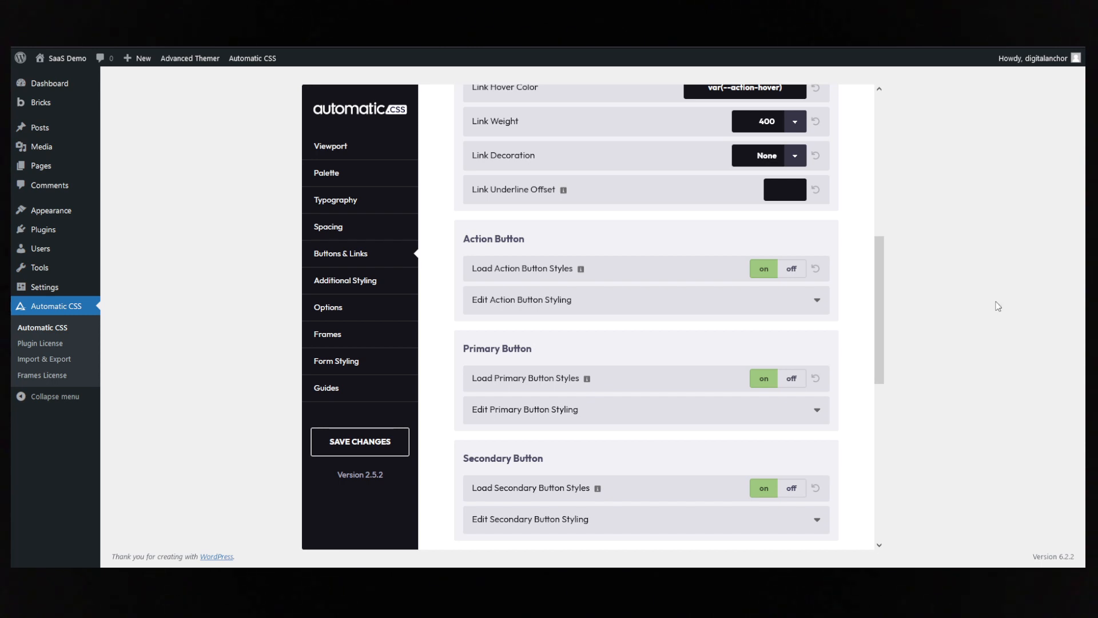
{"action": "left_click", "coordinate": [549, 302]}
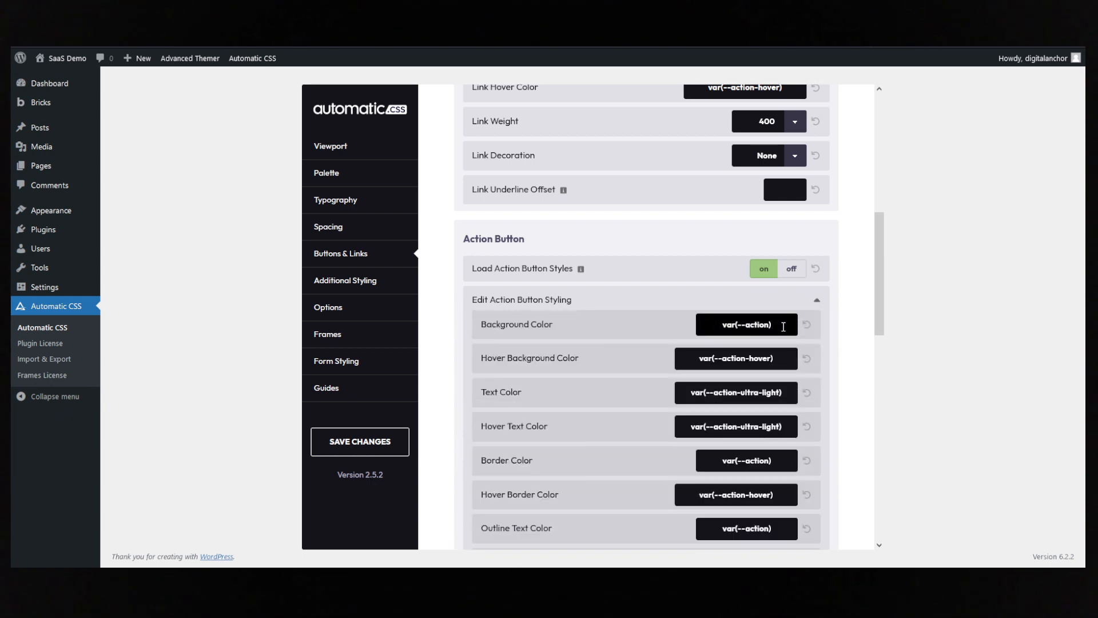
{"action": "left_click_drag", "start_coordinate": [784, 327], "coordinate": [697, 330]}
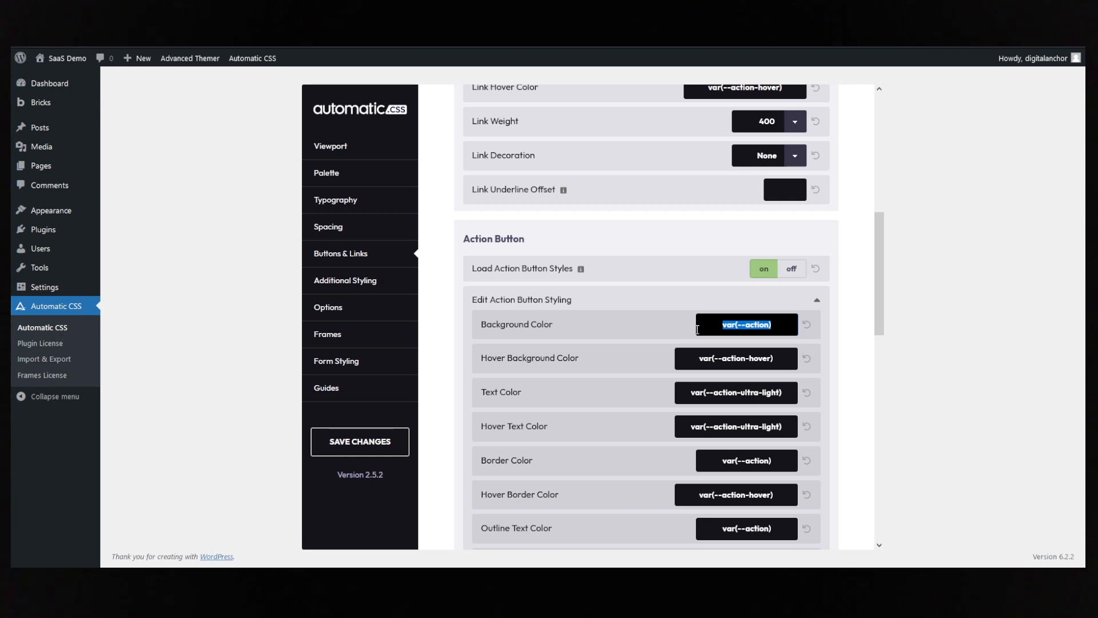
{"action": "left_click", "coordinate": [768, 327]}
{"action": "type", "text": "-ultra-dark"}
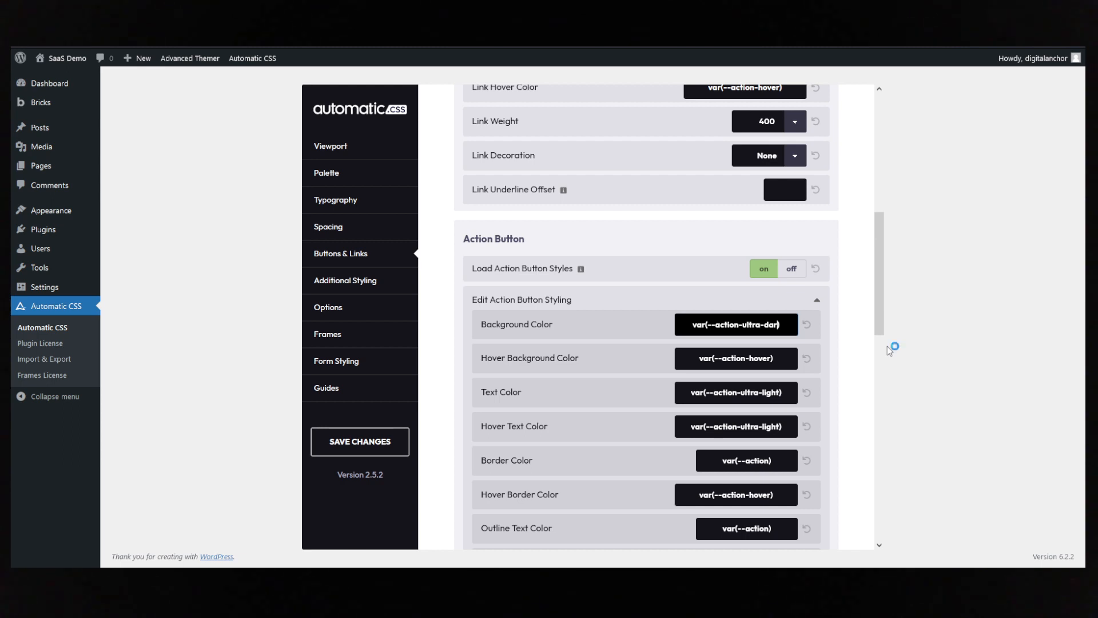
{"action": "left_click", "coordinate": [850, 322]}
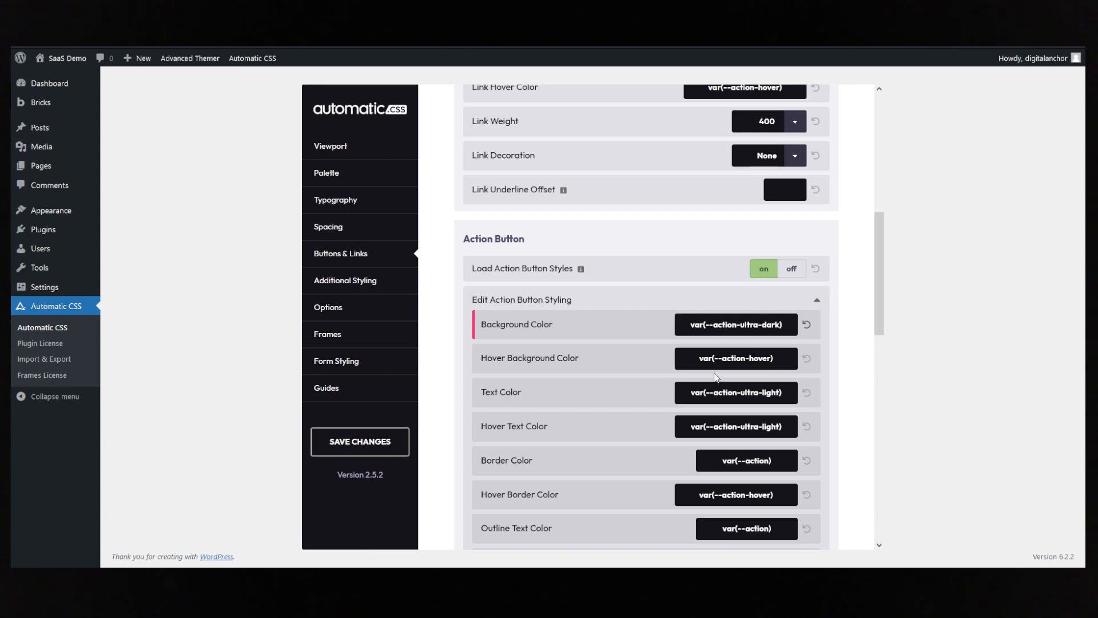
- Set the Action Button's hover background colour to white
{"action": "left_click_drag", "start_coordinate": [778, 359], "coordinate": [644, 357]}
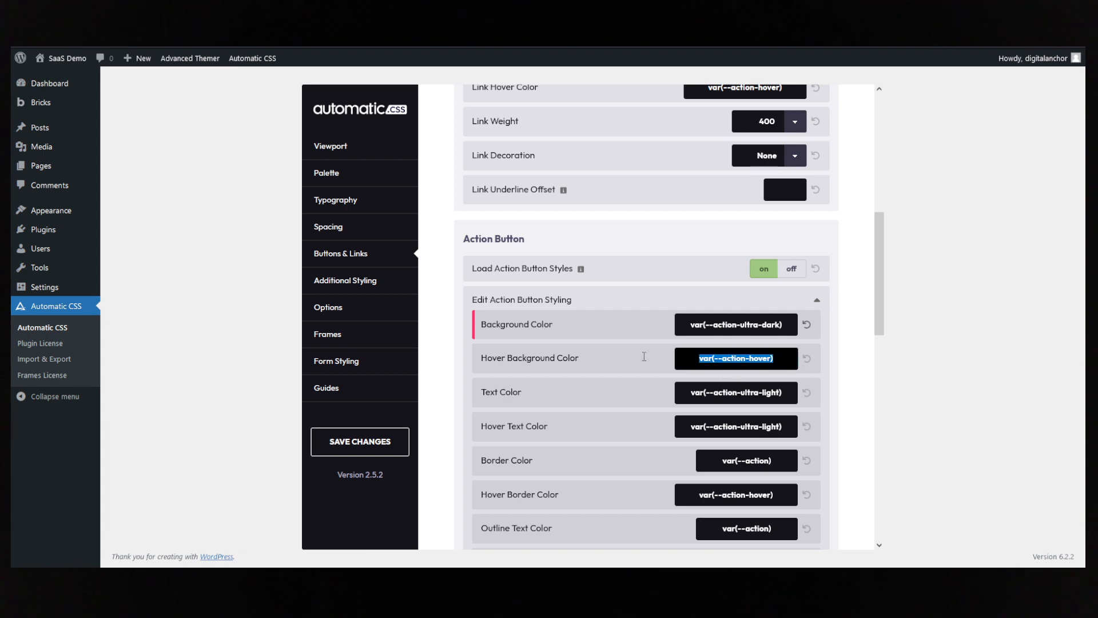
{"action": "type", "text": "white"}
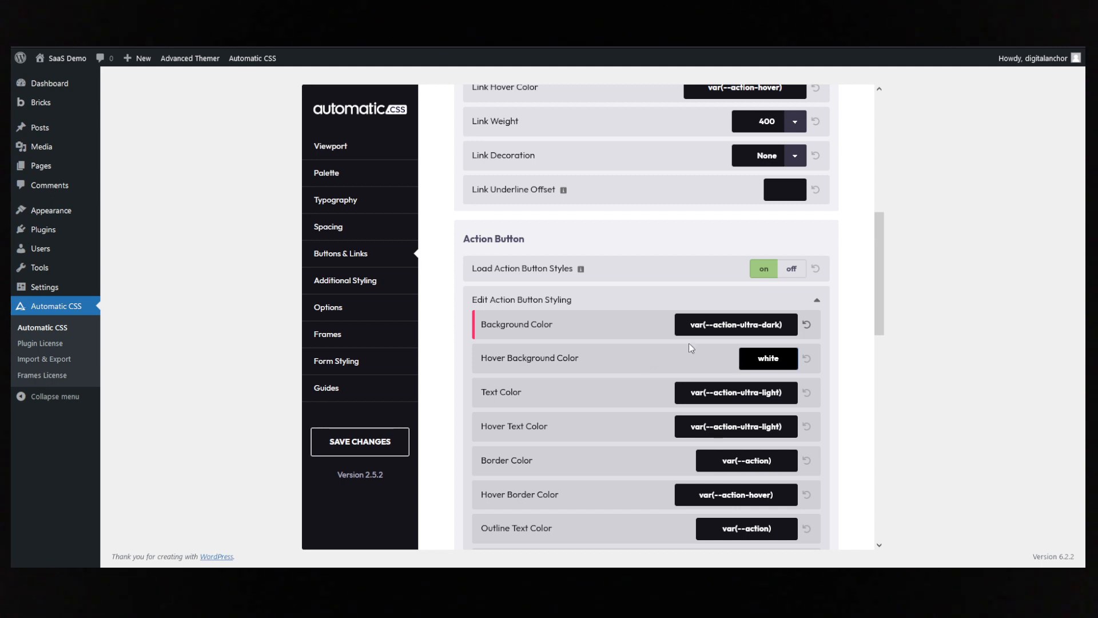
{"action": "scroll", "coordinate": [870, 352], "scroll_direction": "down", "scroll_amount": 8}
{"action": "scroll", "coordinate": [859, 340], "scroll_direction": "up", "scroll_amount": 7}
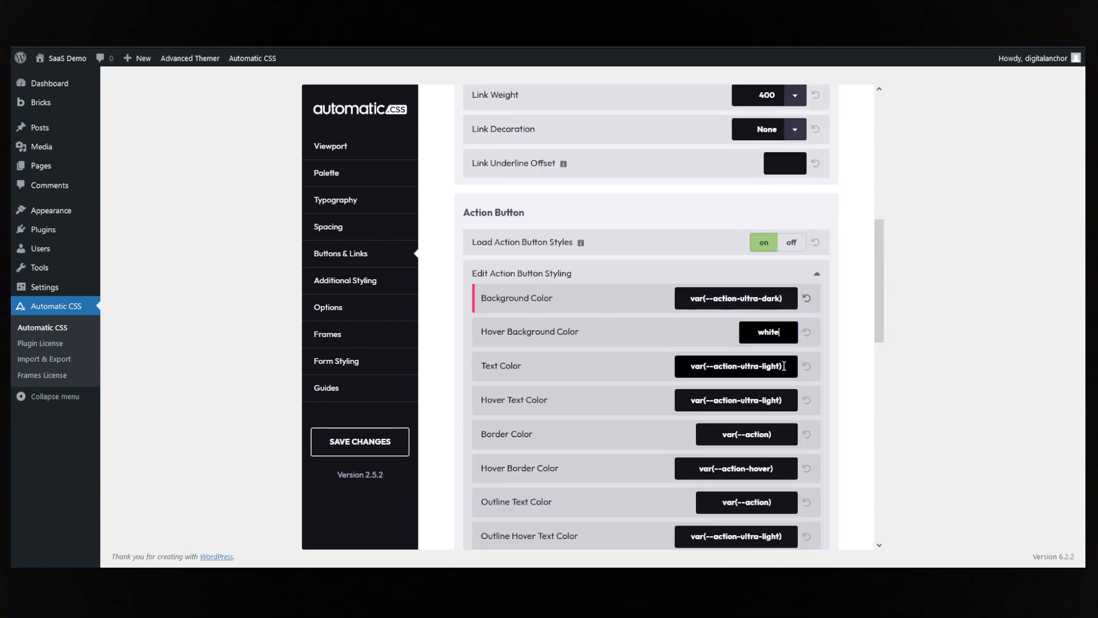
- Set the Action Button's hover text colour and border colour to var(--action-ultra-dark)
{"action": "left_click", "coordinate": [777, 398]}
{"action": "left_click_drag", "start_coordinate": [778, 399], "coordinate": [763, 401]}
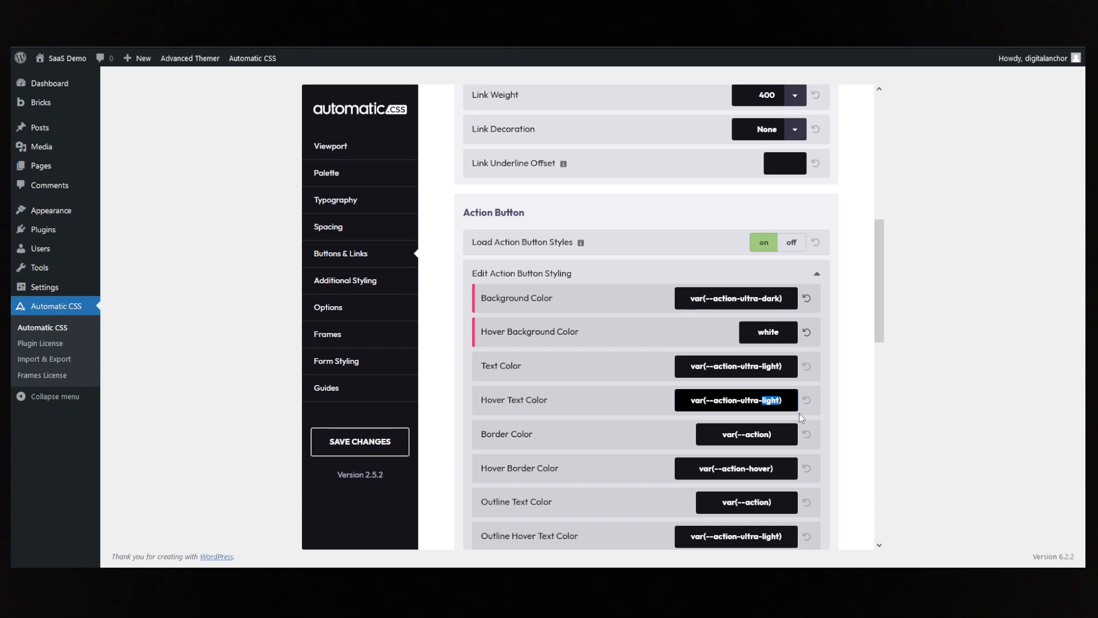
{"action": "type", "text": "dark"}
{"action": "left_click", "coordinate": [845, 389]}
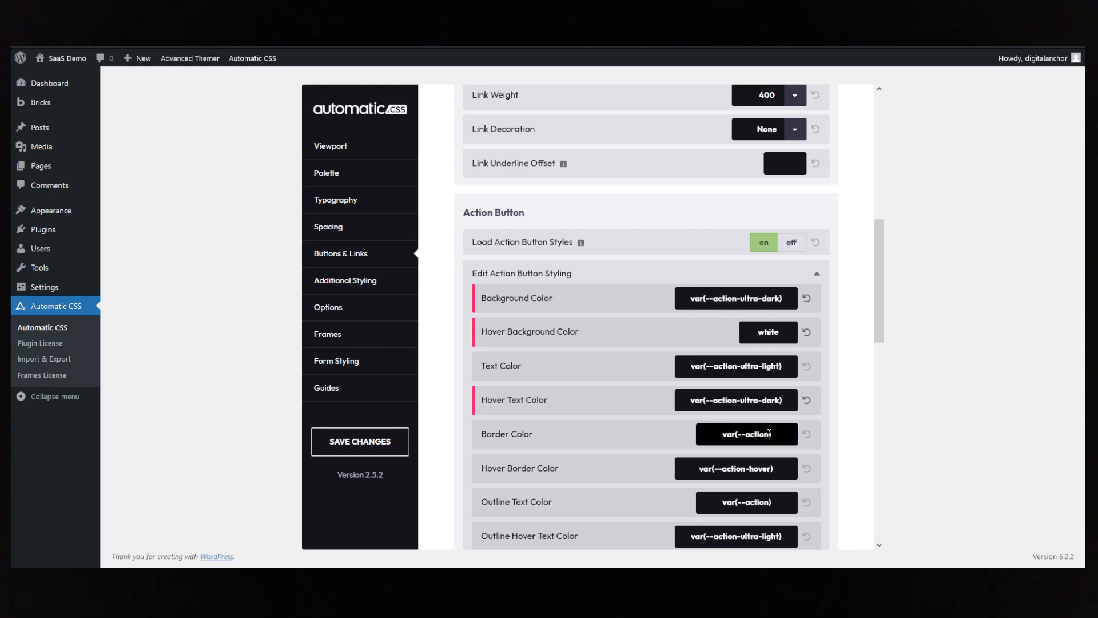
{"action": "type", "text": "-ultra-dark"}
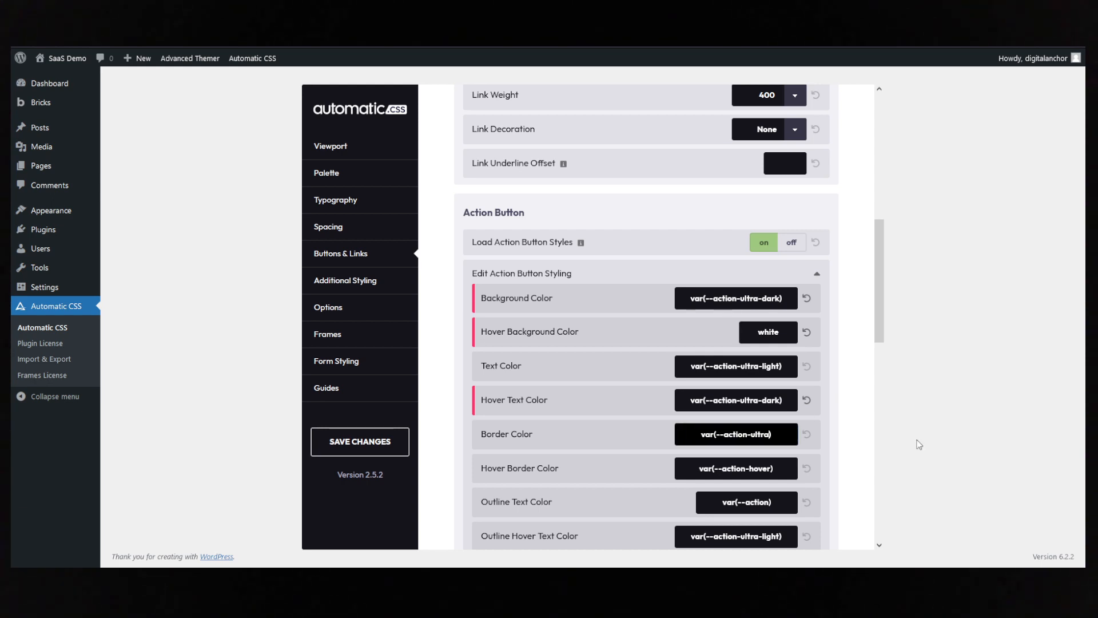
{"action": "left_click", "coordinate": [856, 409]}
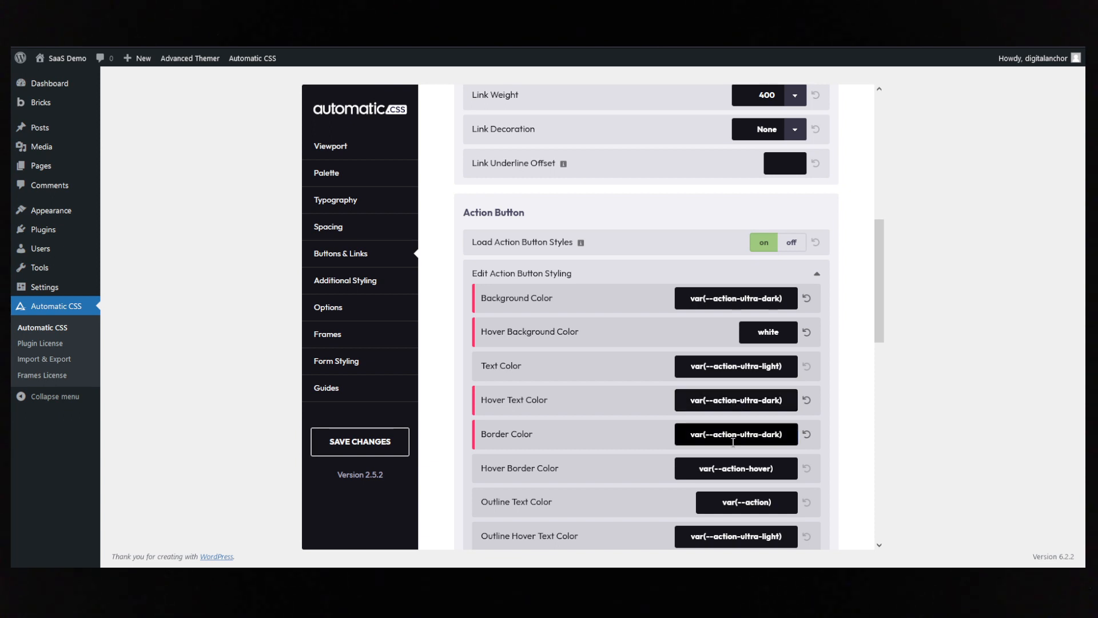
- Open the White Button's styling options and set its background colour to var(--white)
{"action": "scroll", "coordinate": [732, 442], "scroll_direction": "down", "scroll_amount": 10}
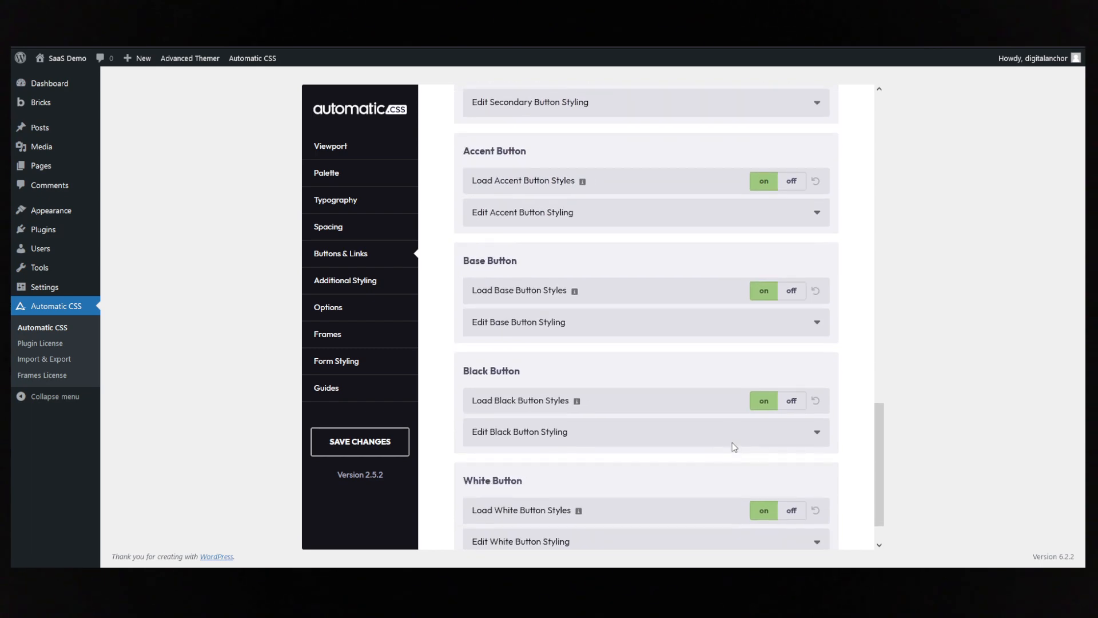
{"action": "scroll", "coordinate": [734, 446], "scroll_direction": "down", "scroll_amount": 2}
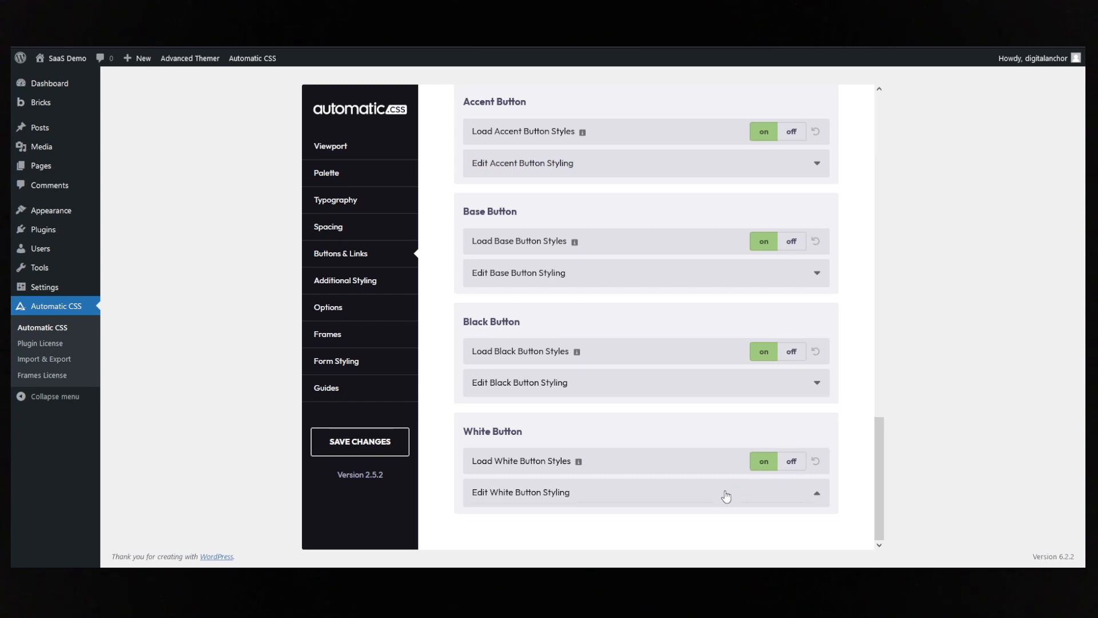
{"action": "left_click", "coordinate": [725, 492]}
{"action": "scroll", "coordinate": [766, 375], "scroll_direction": "down", "scroll_amount": 3}
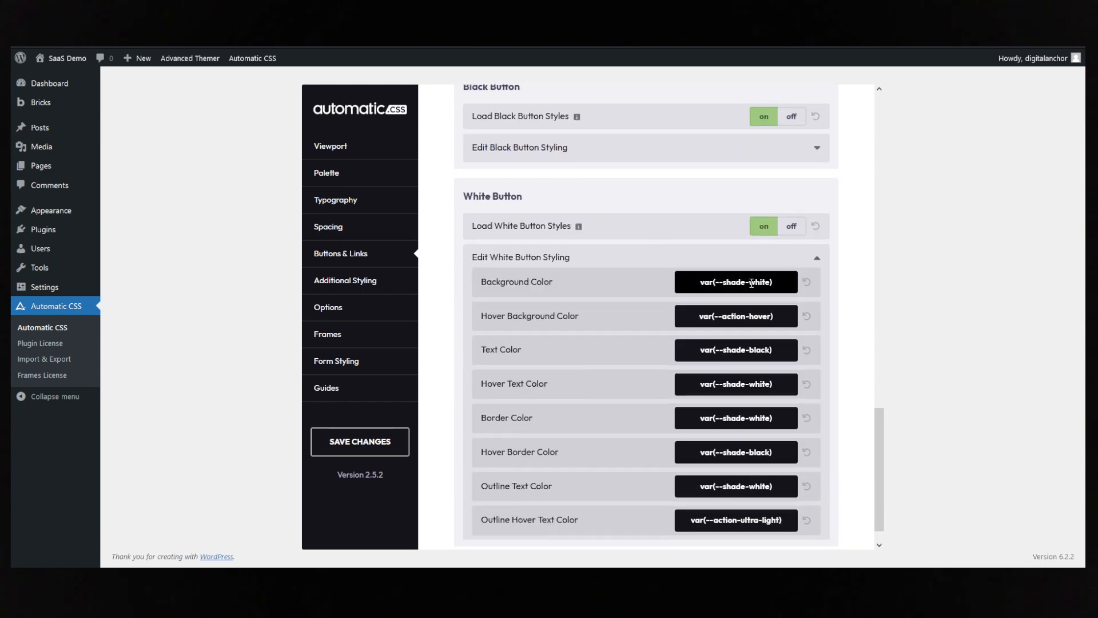
{"action": "left_click_drag", "start_coordinate": [750, 283], "coordinate": [729, 284]}
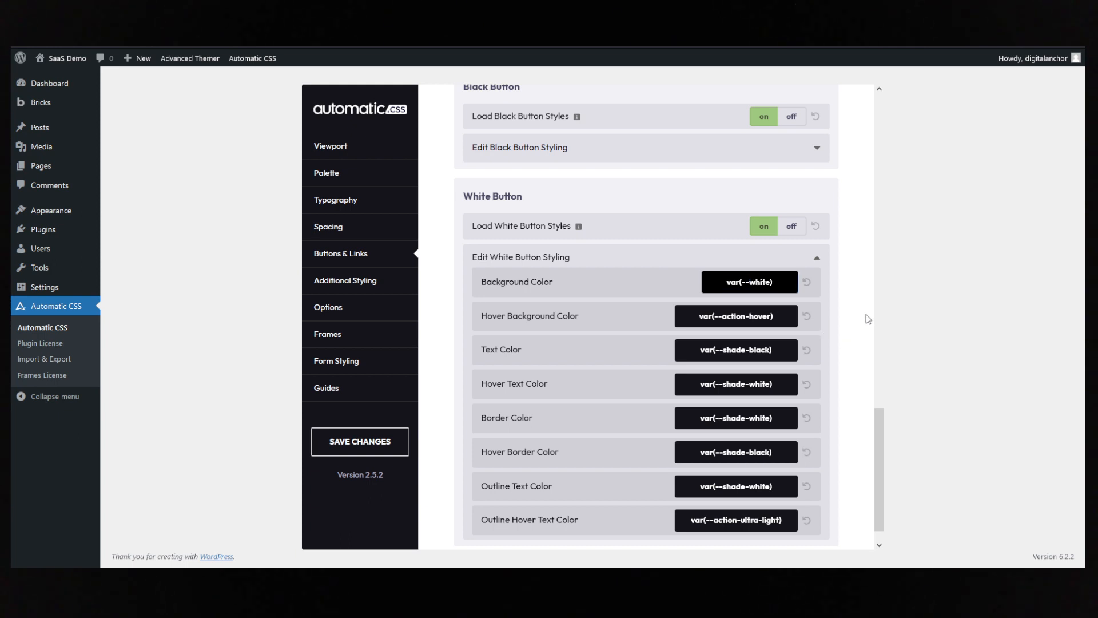
{"action": "key", "text": "BackSpace"}
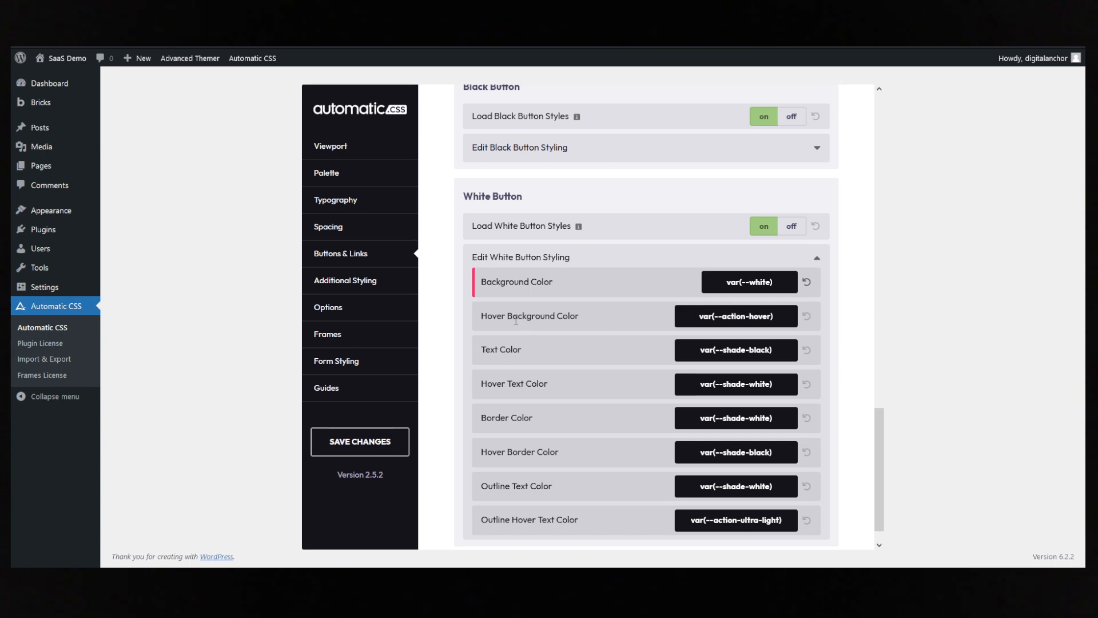
- Set the White Button's hover background colour and text colour to var(--action-ultra-dark)
{"action": "left_click_drag", "start_coordinate": [771, 316], "coordinate": [753, 319]}
{"action": "type", "text": "ultra-dark"}
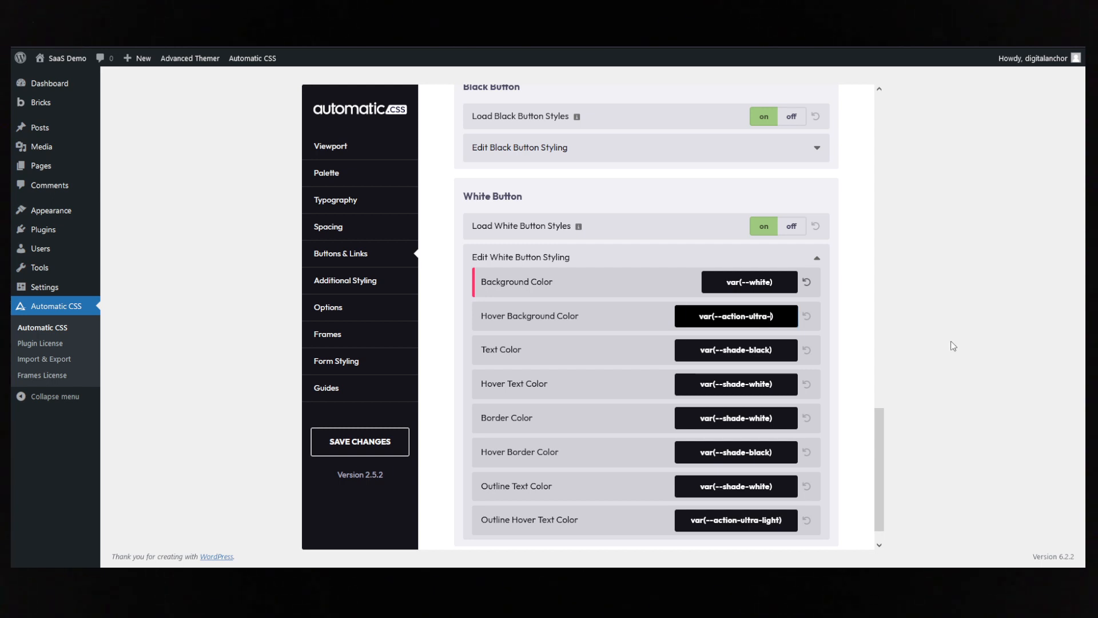
{"action": "left_click", "coordinate": [859, 301]}
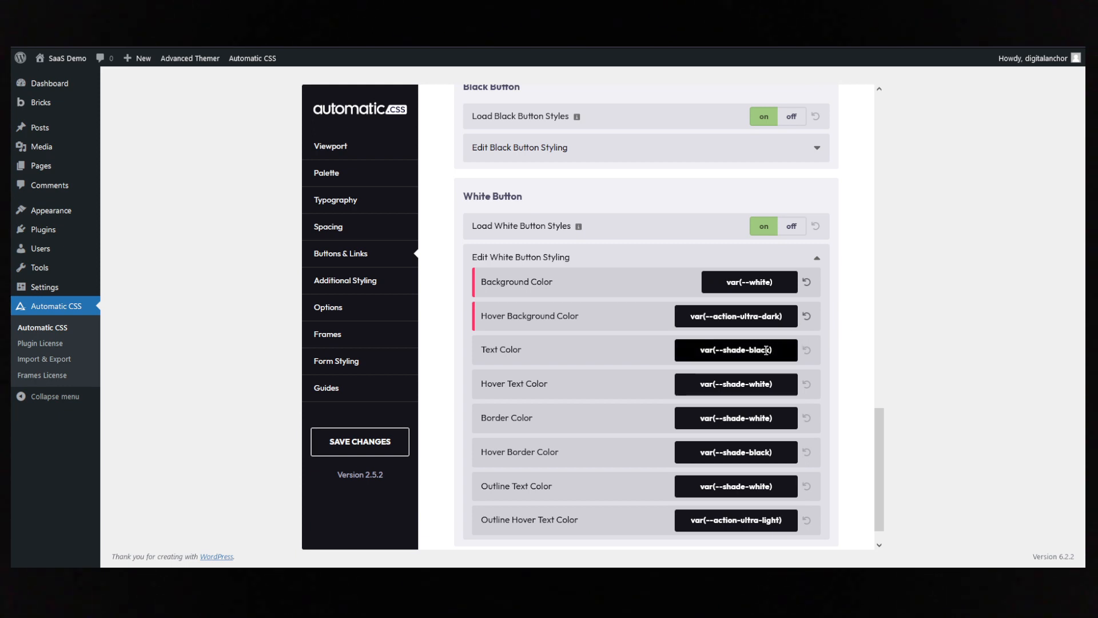
{"action": "left_click_drag", "start_coordinate": [723, 352], "coordinate": [768, 351]}
{"action": "key", "text": "BackSpace"}
{"action": "key", "text": "BackSpace"}
{"action": "key", "text": "BackSpace"}
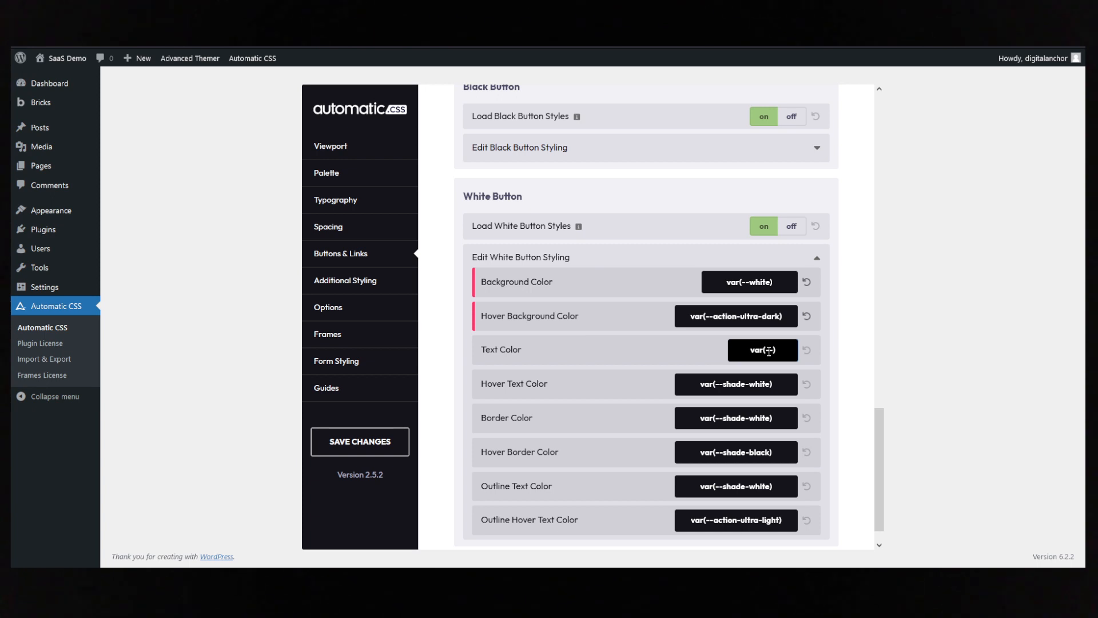
{"action": "type", "text": "--action-ultra"}
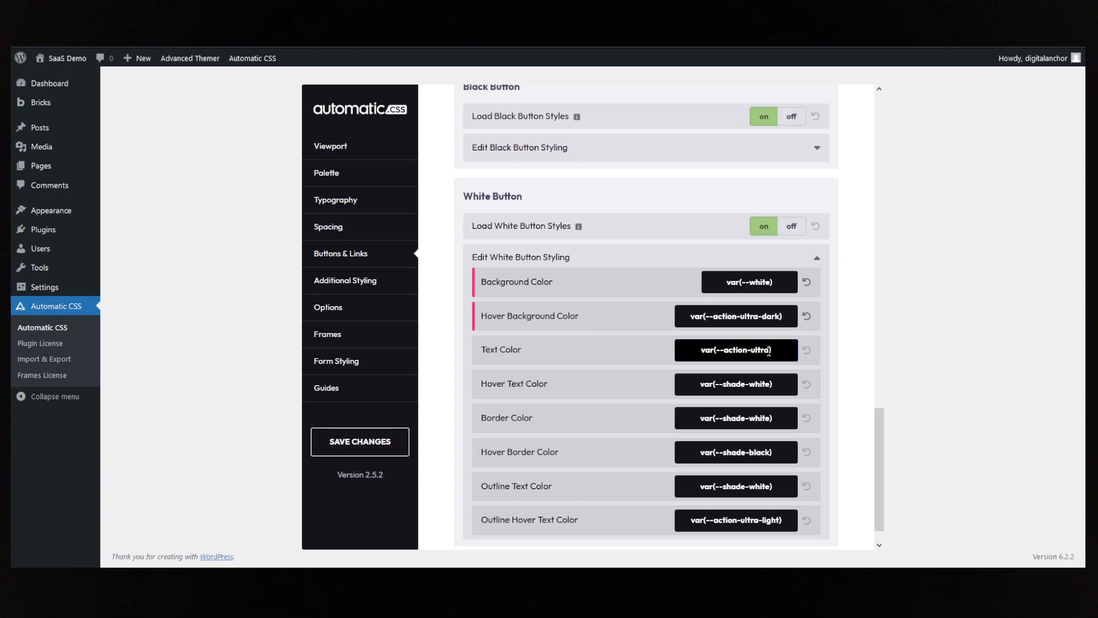
{"action": "type", "text": "-dark"}
{"action": "left_click", "coordinate": [852, 357]}
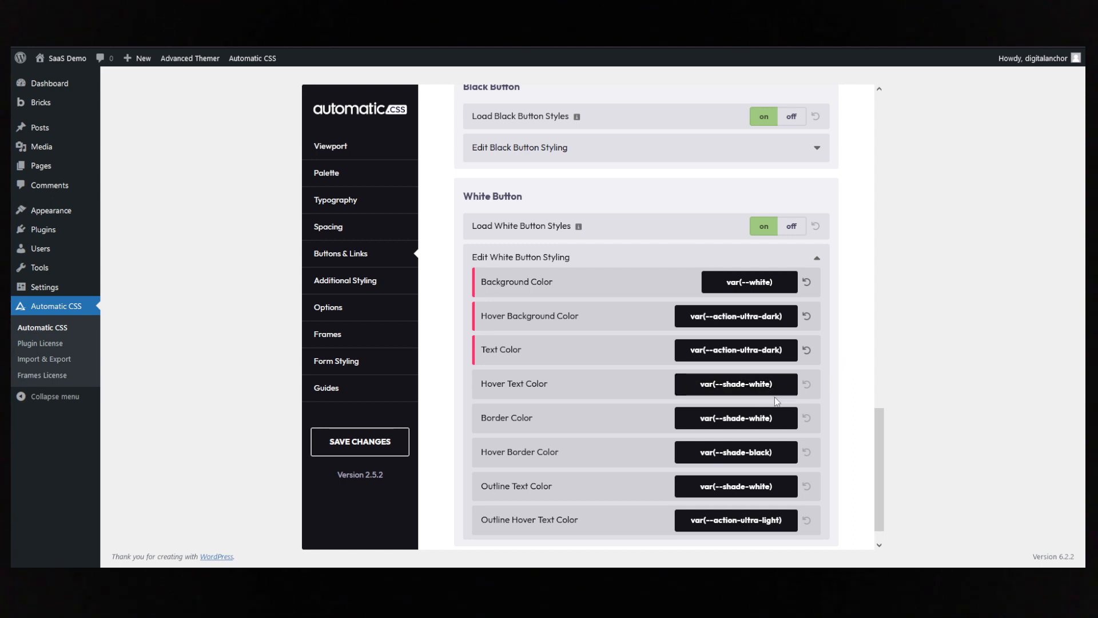
- Set the White Button's border colour to var(--white), matching its background colour value
{"action": "scroll", "coordinate": [778, 404], "scroll_direction": "down", "scroll_amount": 1}
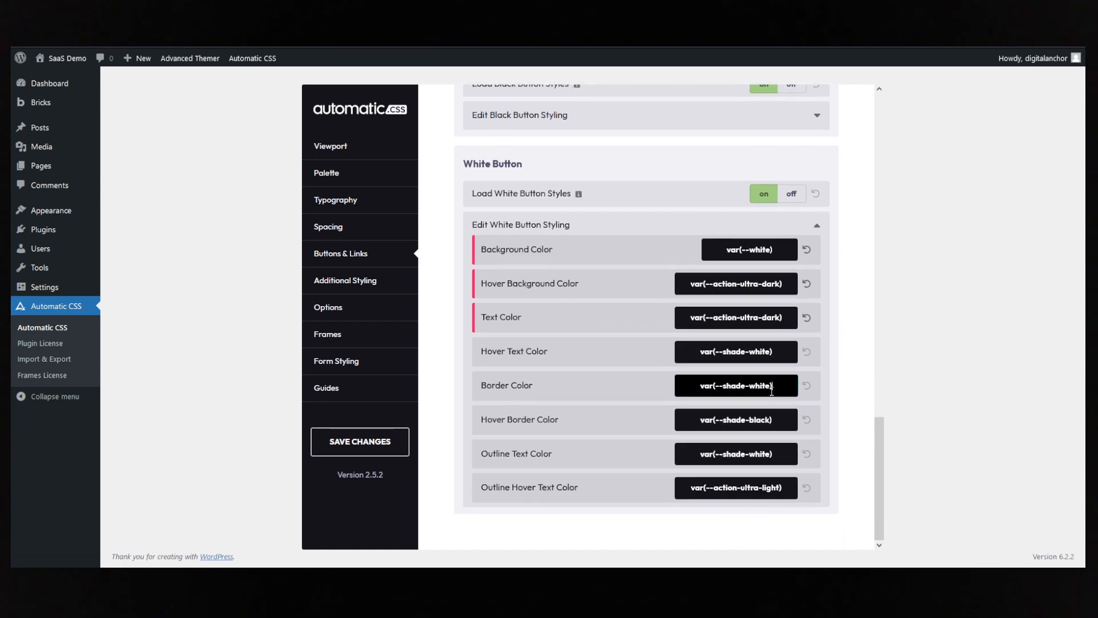
{"action": "left_click_drag", "start_coordinate": [773, 387], "coordinate": [666, 393]}
{"action": "type", "text": "white"}
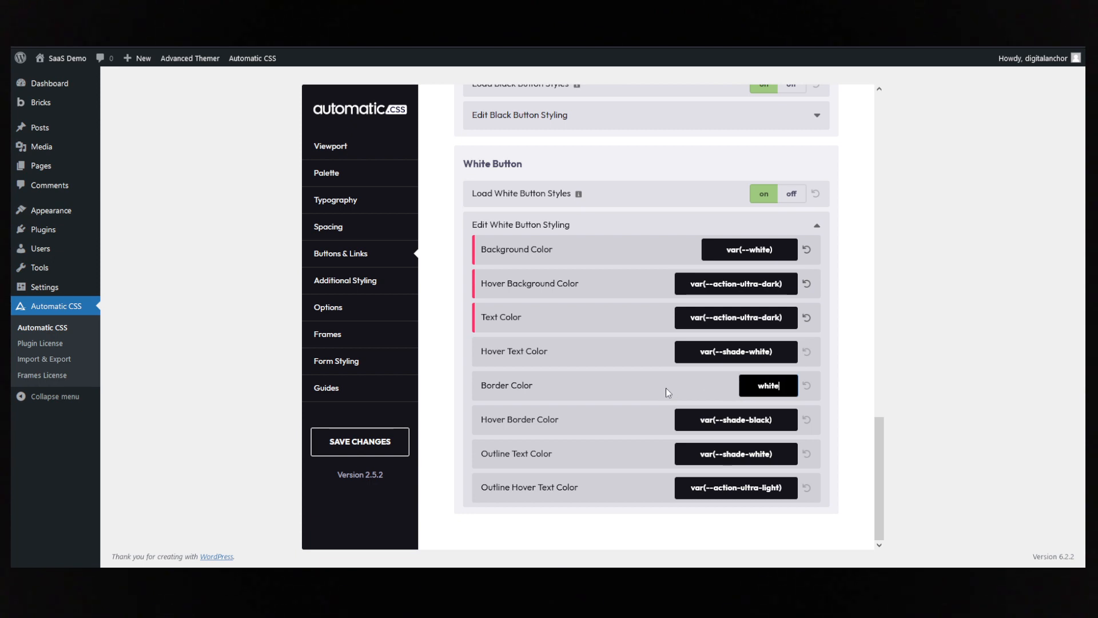
{"action": "left_click", "coordinate": [857, 363]}
{"action": "triple_click", "coordinate": [764, 249]}
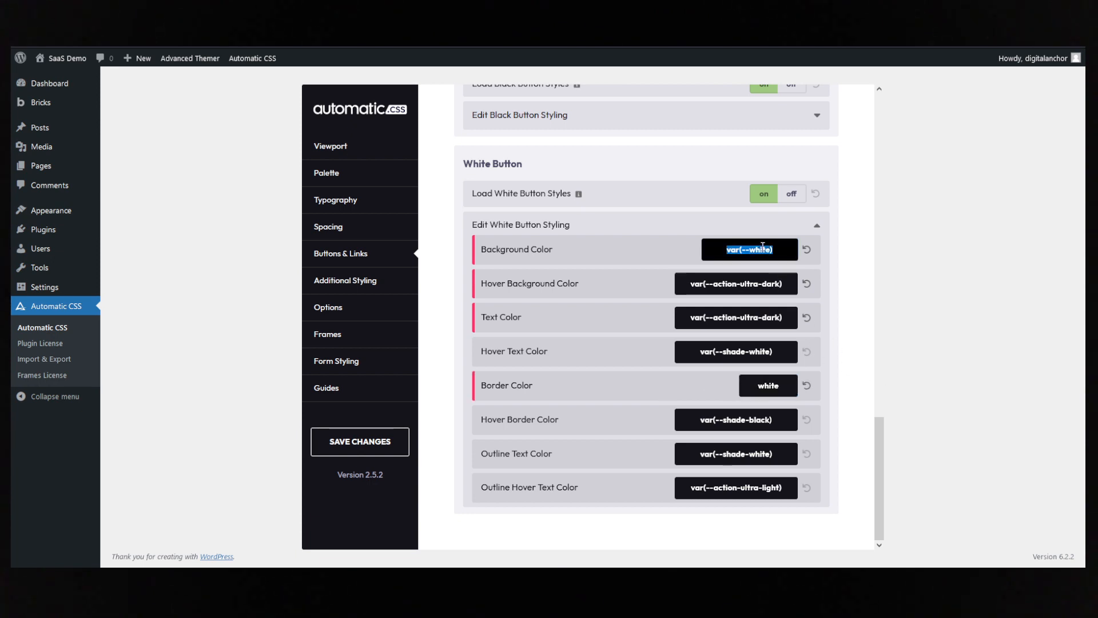
{"action": "left_click", "coordinate": [769, 389]}
{"action": "left_click", "coordinate": [853, 393]}
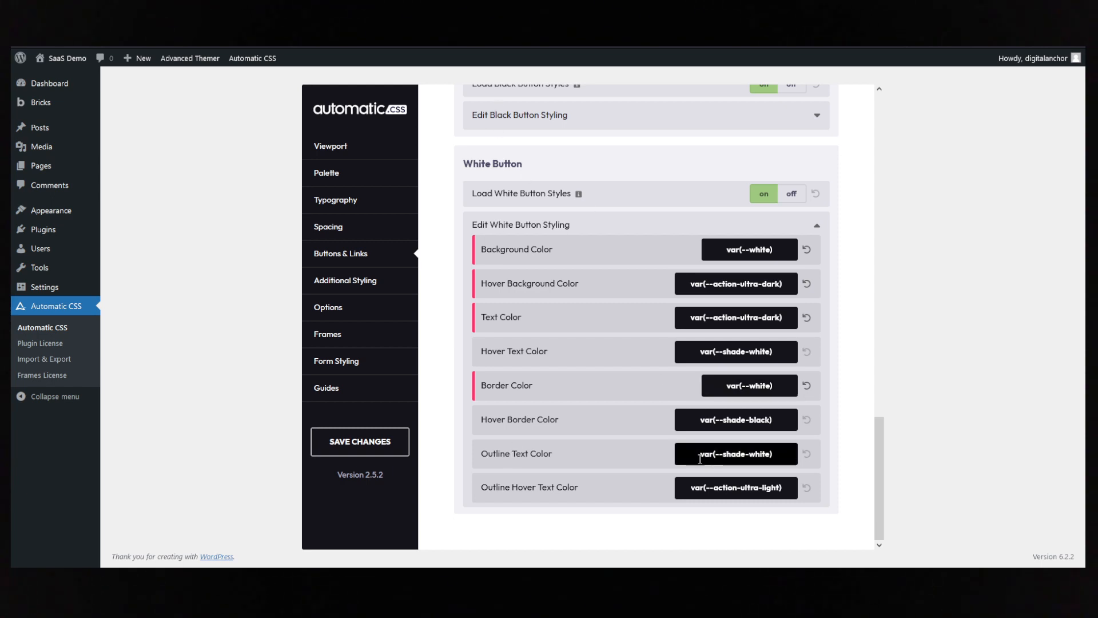
- Set the White Button's outline text colour to var(--action-ultra-dark)
{"action": "left_click_drag", "start_coordinate": [698, 455], "coordinate": [782, 454]}
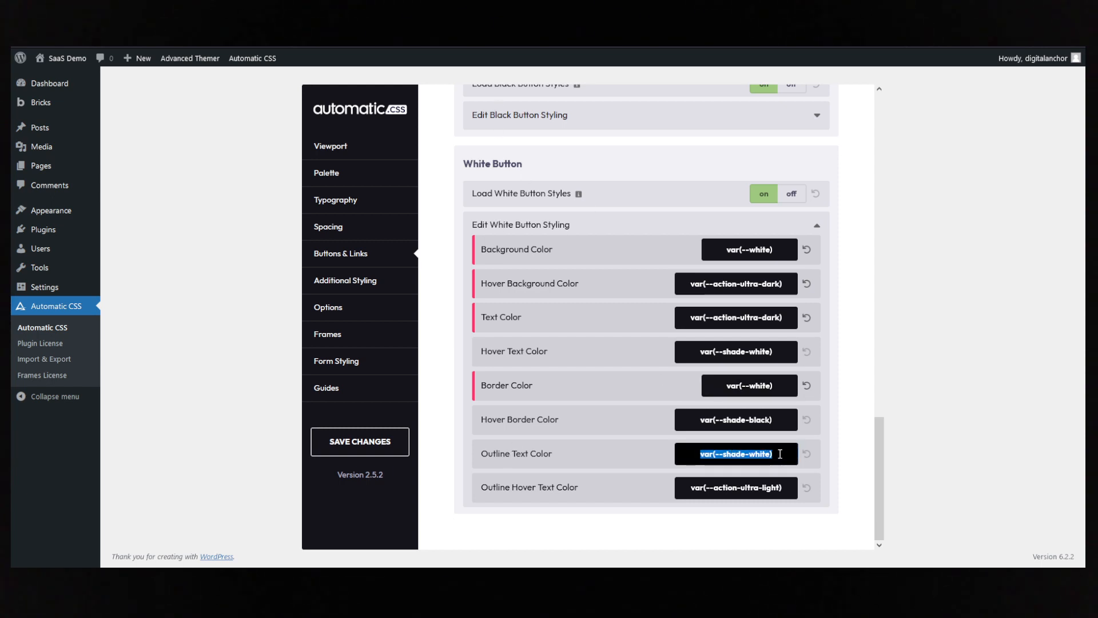
{"action": "type", "text": "var()"}
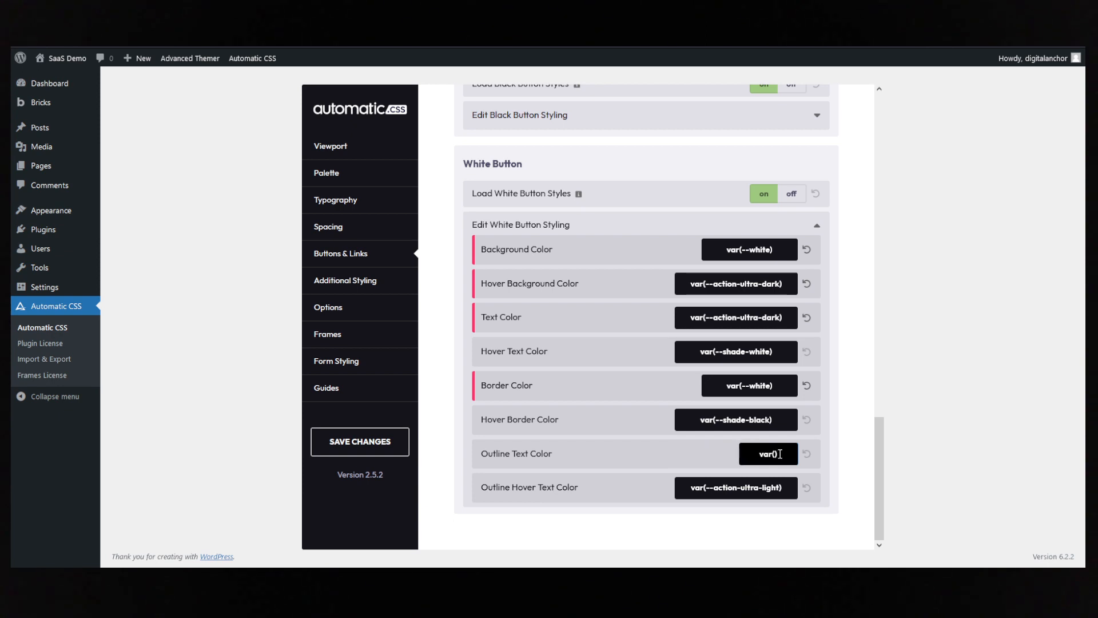
{"action": "type", "text": "--action-ul"}
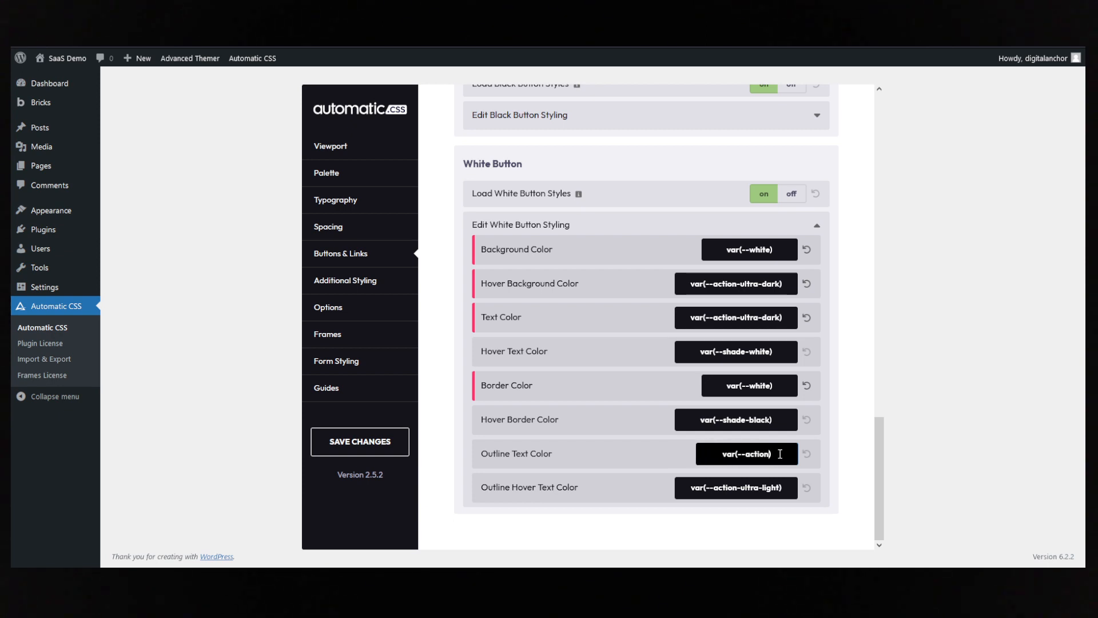
{"action": "type", "text": "tra-dark"}
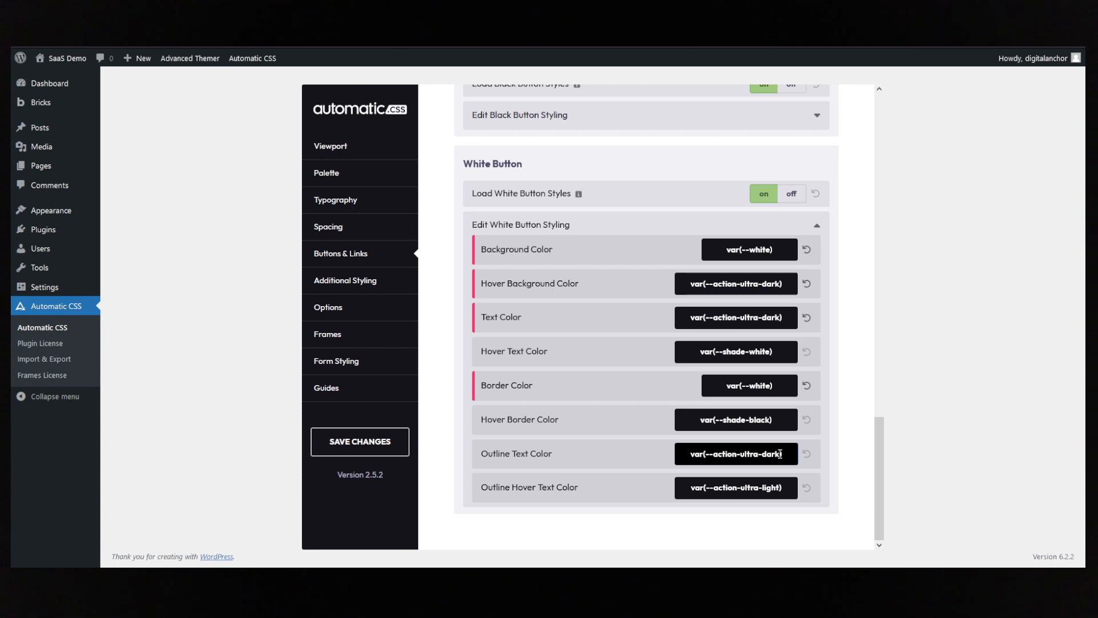
{"action": "left_click", "coordinate": [849, 425]}
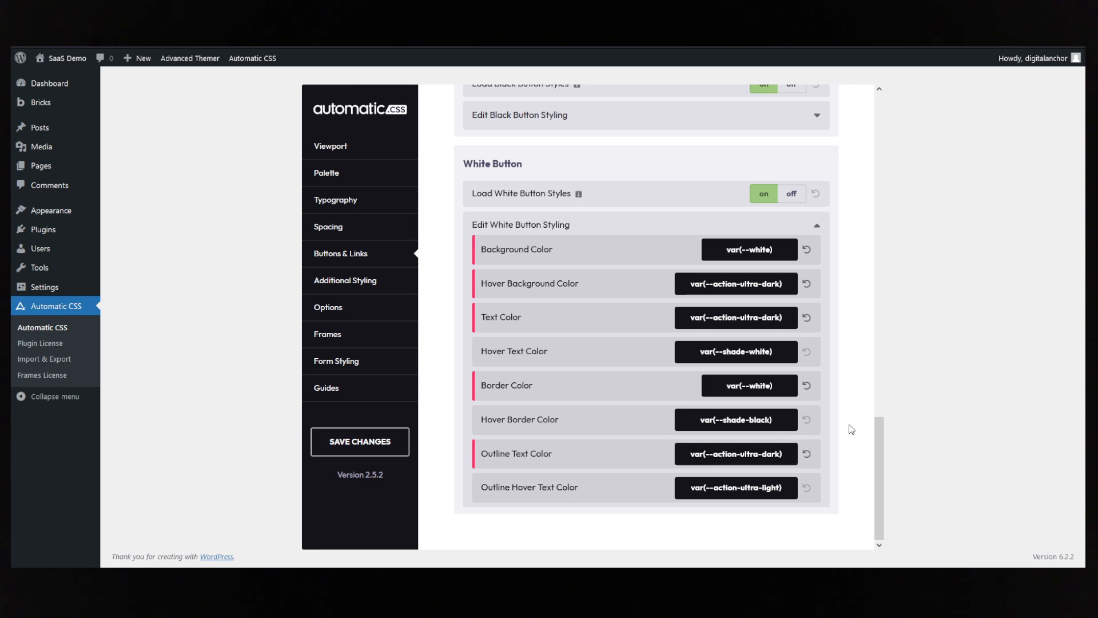
- Set the minimum button width to 165 px in the button defaults
{"action": "scroll", "coordinate": [543, 377], "scroll_direction": "up", "scroll_amount": 15}
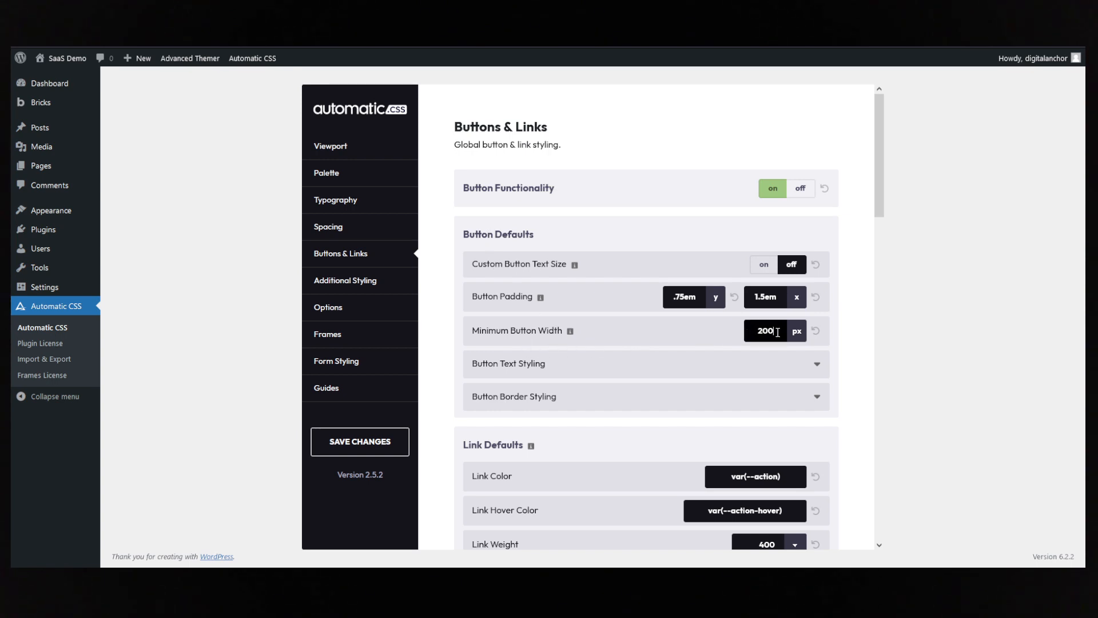
{"action": "left_click_drag", "start_coordinate": [777, 332], "coordinate": [744, 333]}
{"action": "type", "text": "165"}
- Set the default button radius to var(--radius-s) in the button border styling and save the Automatic CSS changes
{"action": "left_click", "coordinate": [695, 407]}
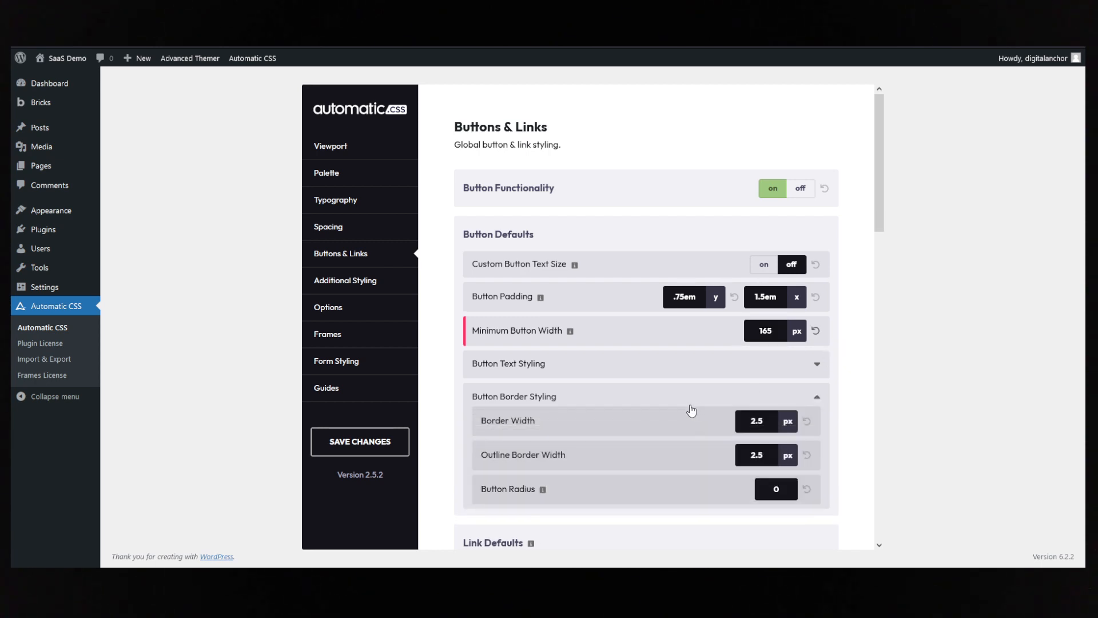
{"action": "scroll", "coordinate": [691, 409], "scroll_direction": "down", "scroll_amount": 2}
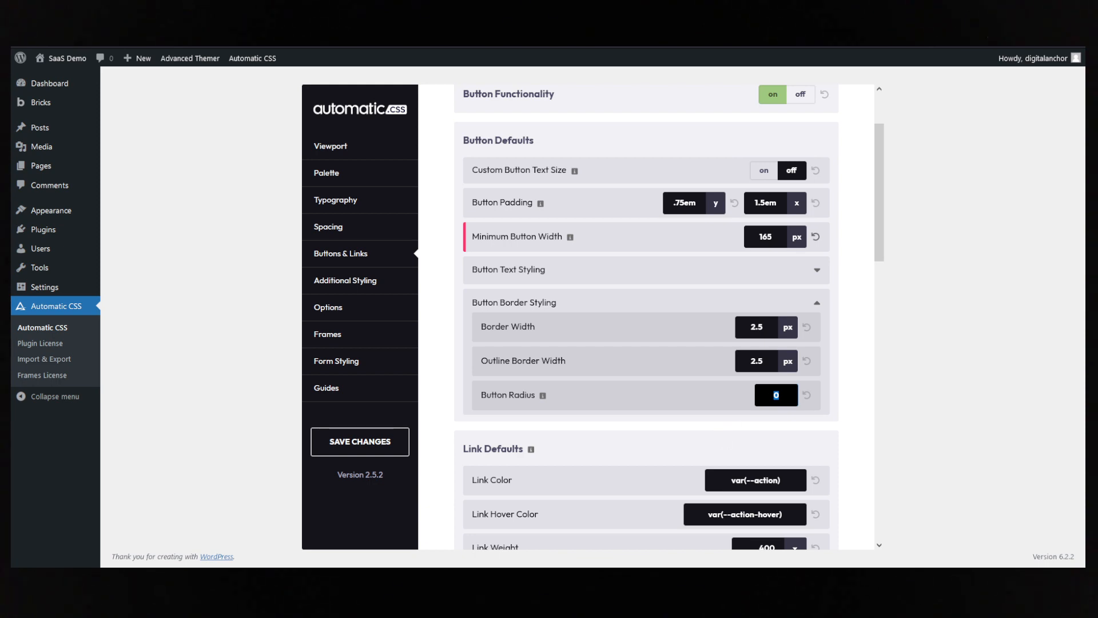
{"action": "type", "text": "ar"}
{"action": "type", "text": "()"}
{"action": "type", "text": "--"}
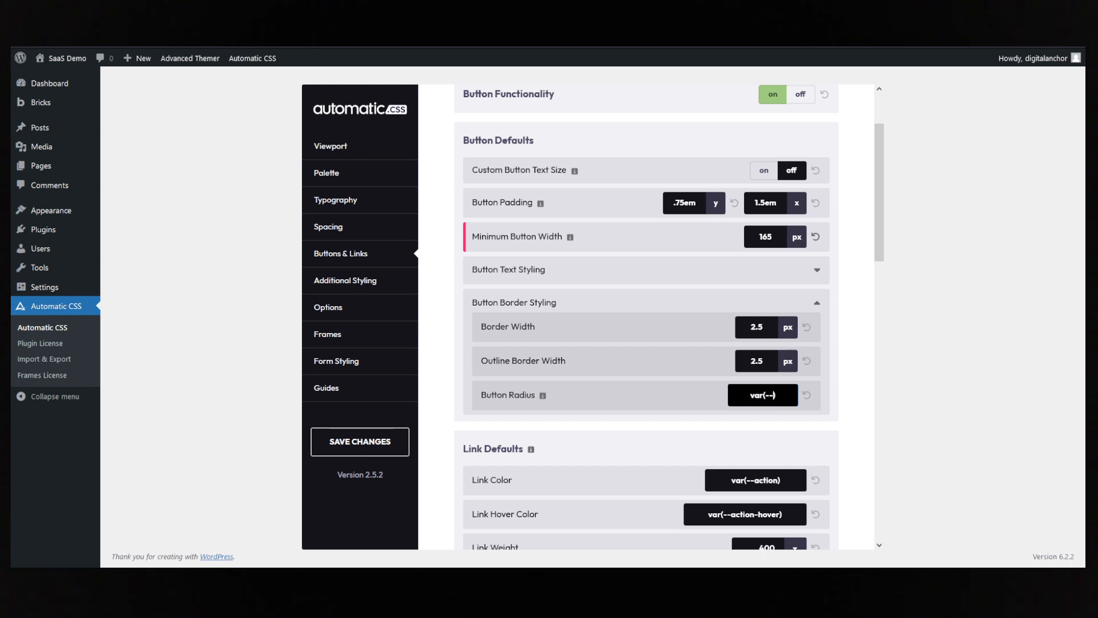
{"action": "type", "text": "radius-s"}
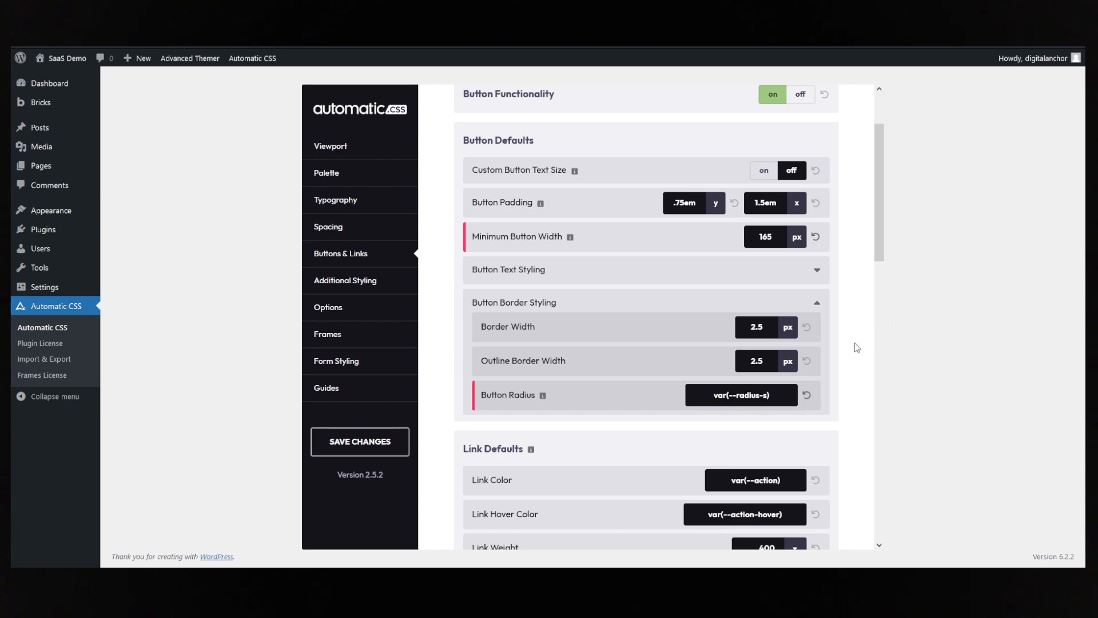
{"action": "left_click", "coordinate": [356, 442]}
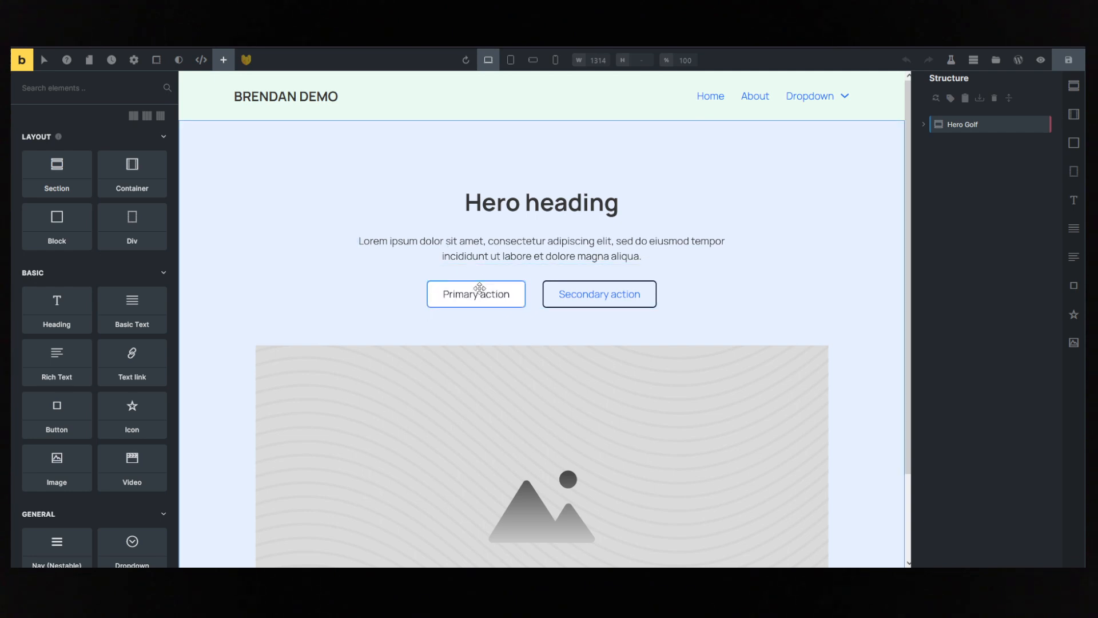
- Check the hero's primary and secondary buttons in the Bricks builder and reopen the Action Button styling options in Automatic CSS
{"action": "left_click", "coordinate": [583, 298]}
{"action": "left_click", "coordinate": [441, 292]}
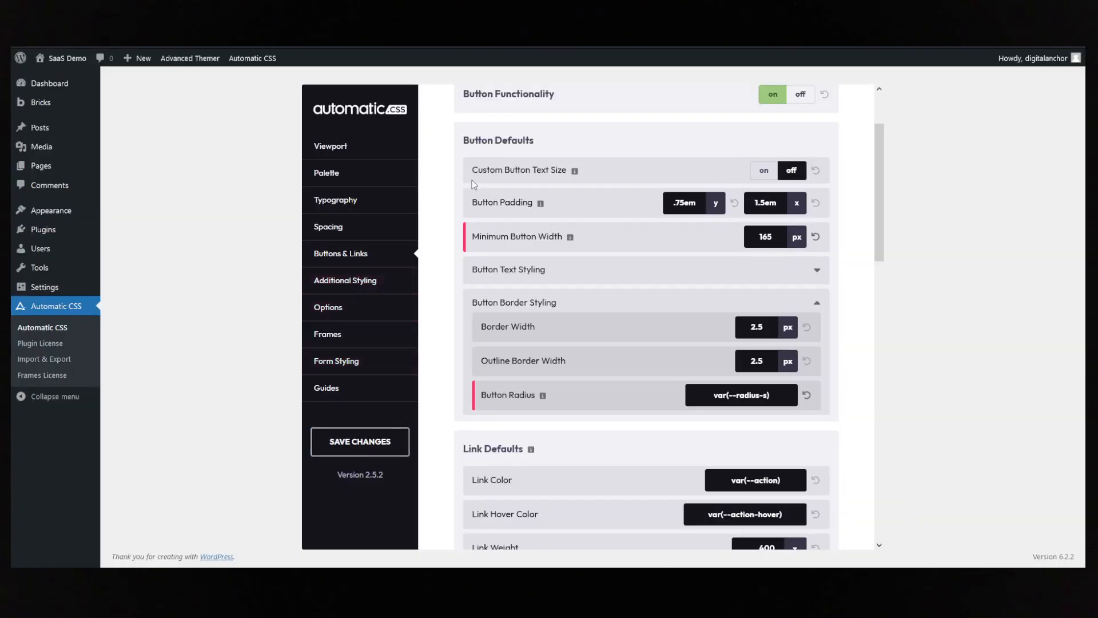
{"action": "scroll", "coordinate": [441, 206], "scroll_direction": "down", "scroll_amount": 3}
{"action": "scroll", "coordinate": [440, 205], "scroll_direction": "up", "scroll_amount": 5}
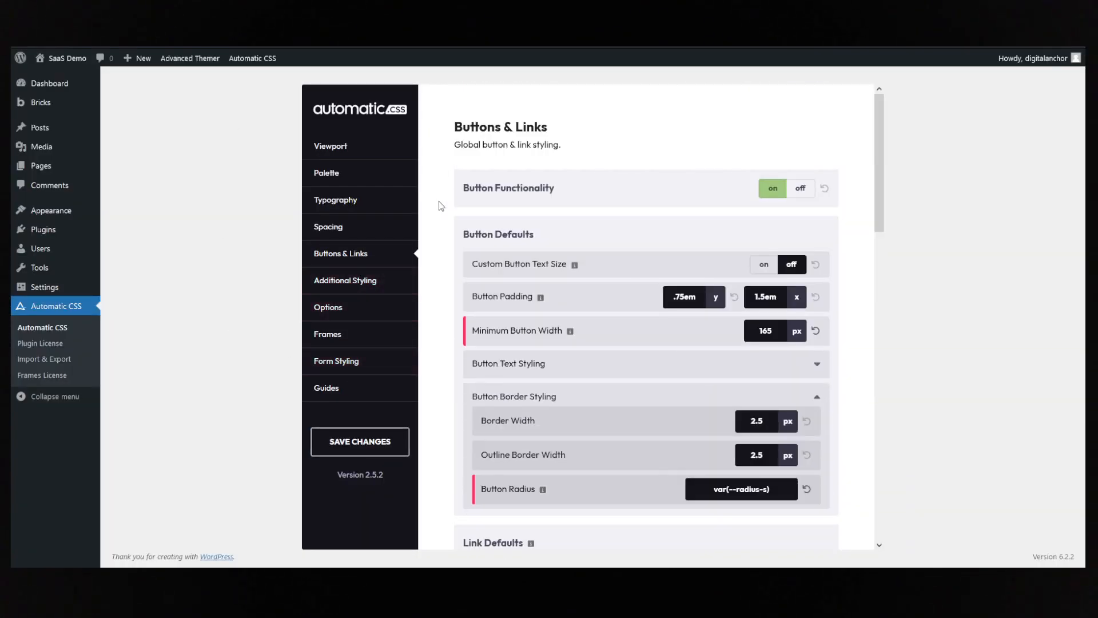
{"action": "scroll", "coordinate": [595, 266], "scroll_direction": "down", "scroll_amount": 10}
{"action": "left_click", "coordinate": [600, 266]}
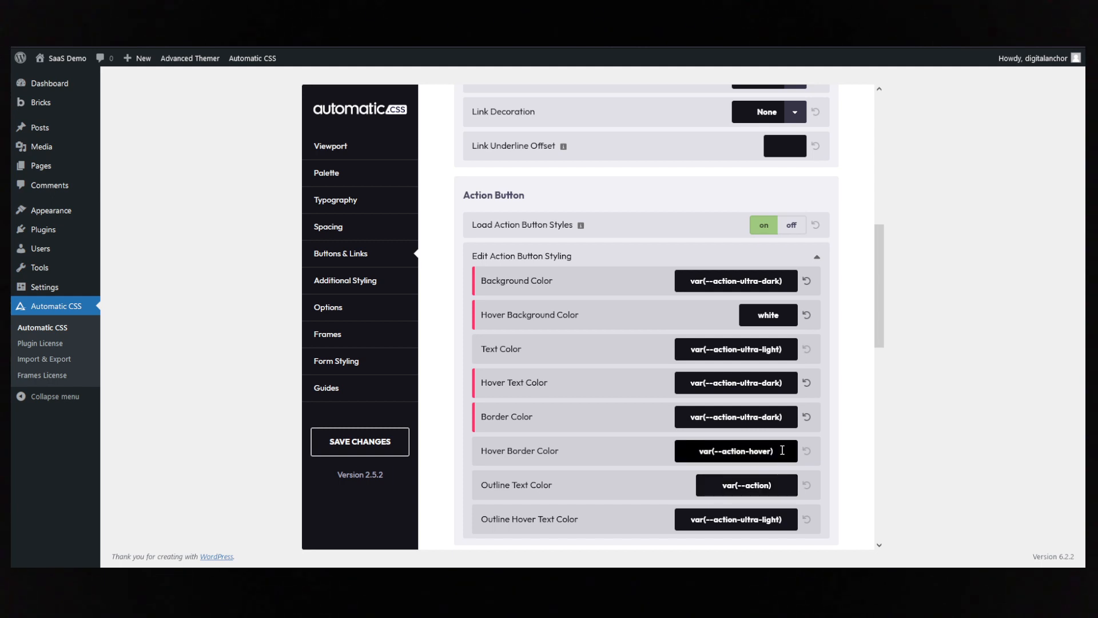
- Set the Action Button's hover border colour to white, save the Automatic CSS changes, and reload the Bricks builder
{"action": "left_click_drag", "start_coordinate": [781, 450], "coordinate": [609, 447]}
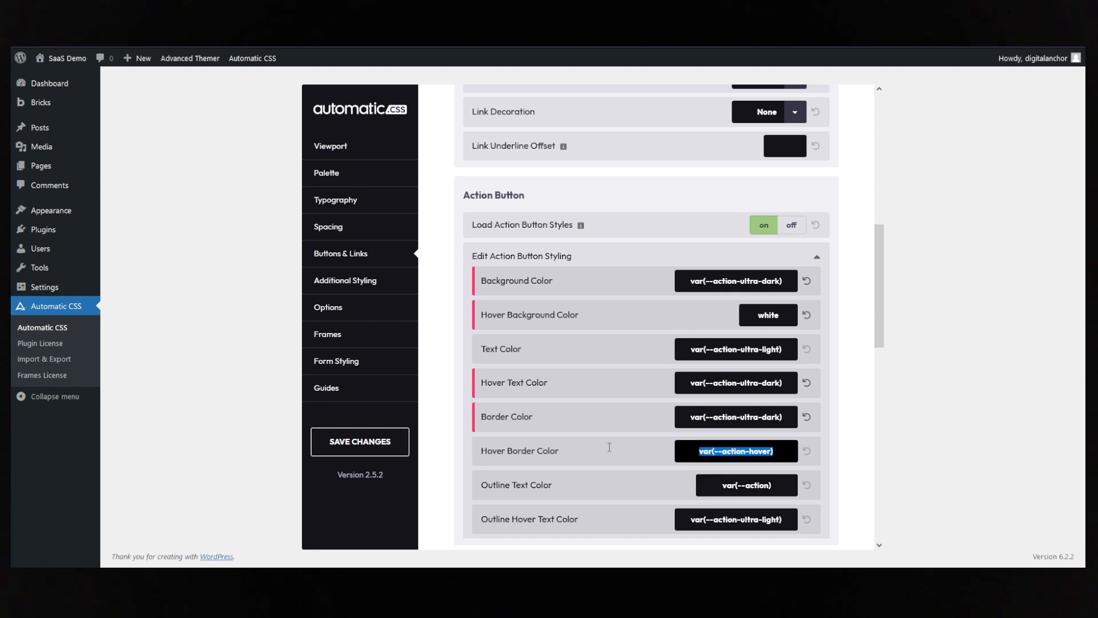
{"action": "type", "text": "white"}
{"action": "left_click", "coordinate": [370, 452]}
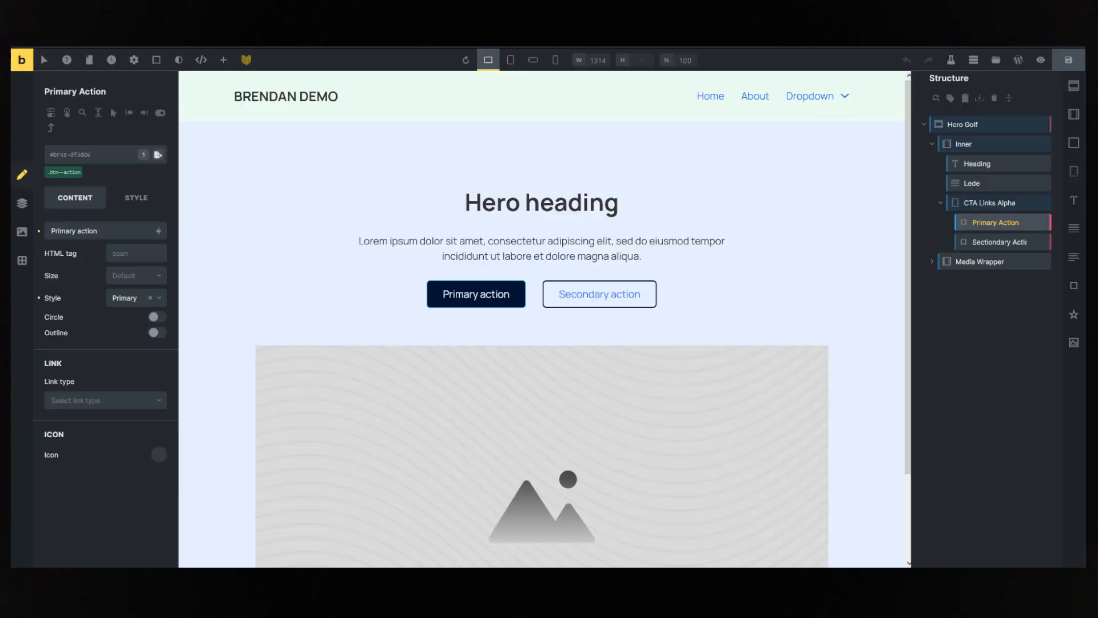
{"action": "key", "text": "F5"}
{"action": "left_click", "coordinate": [567, 332]}
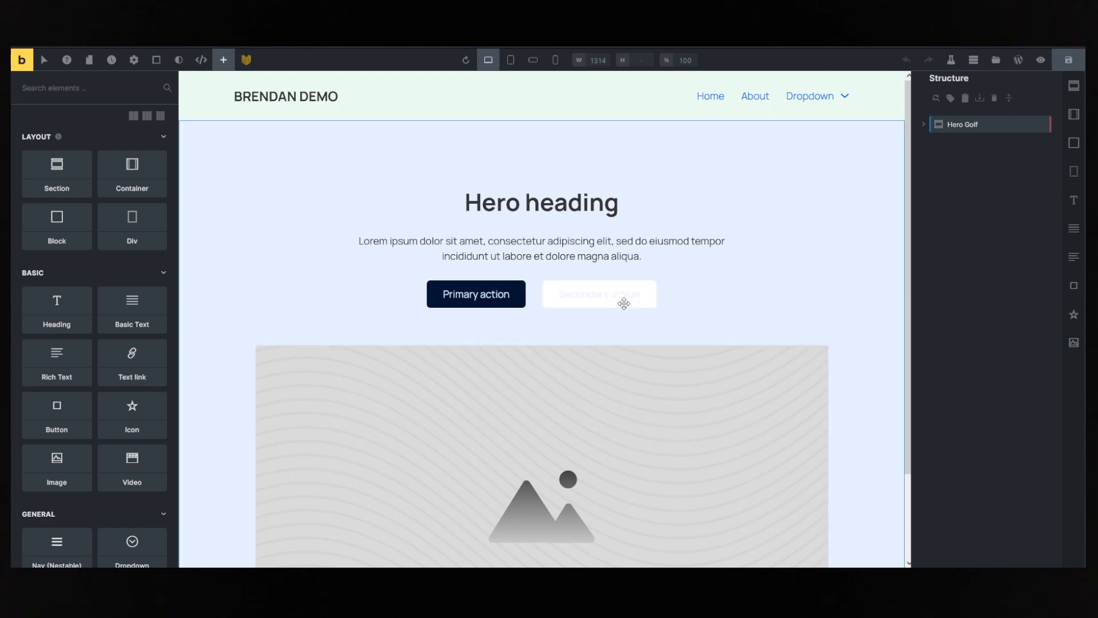
- Try replacing the secondary button's btn--action and btn--outline classes with the btn--white class
{"action": "left_click", "coordinate": [621, 300]}
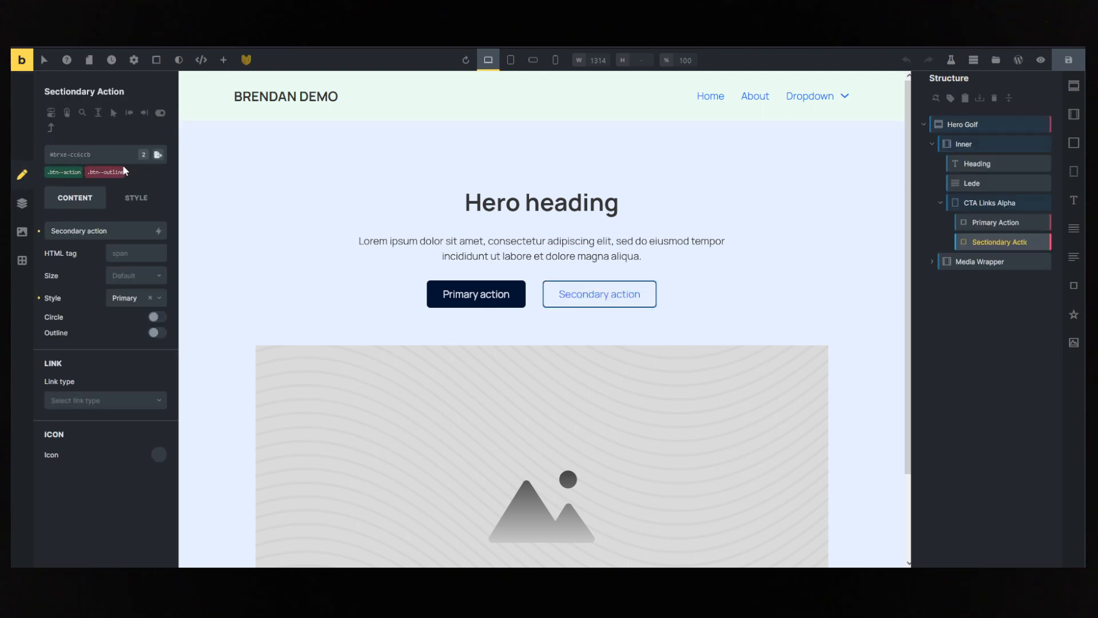
{"action": "left_click", "coordinate": [125, 166]}
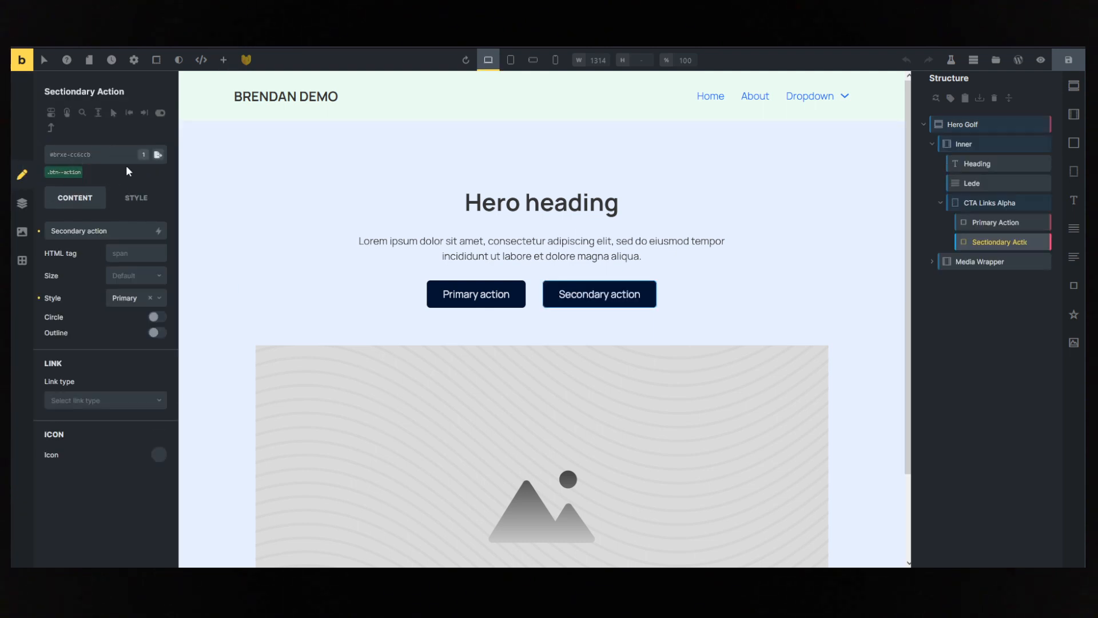
{"action": "left_click", "coordinate": [83, 166]}
{"action": "left_click", "coordinate": [77, 158]}
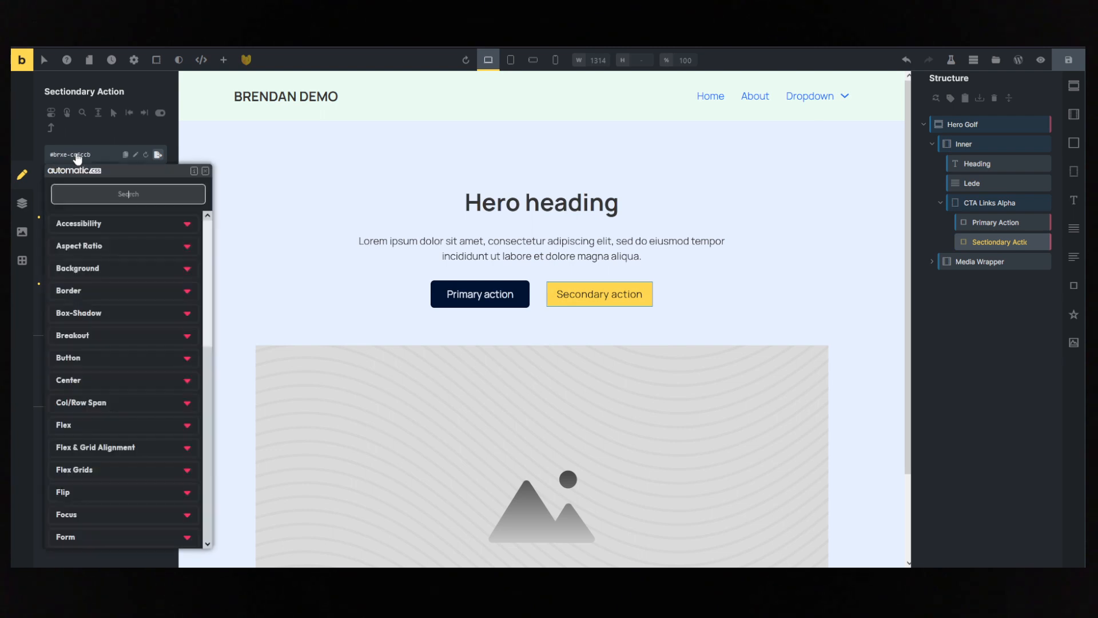
{"action": "type", "text": "btn"}
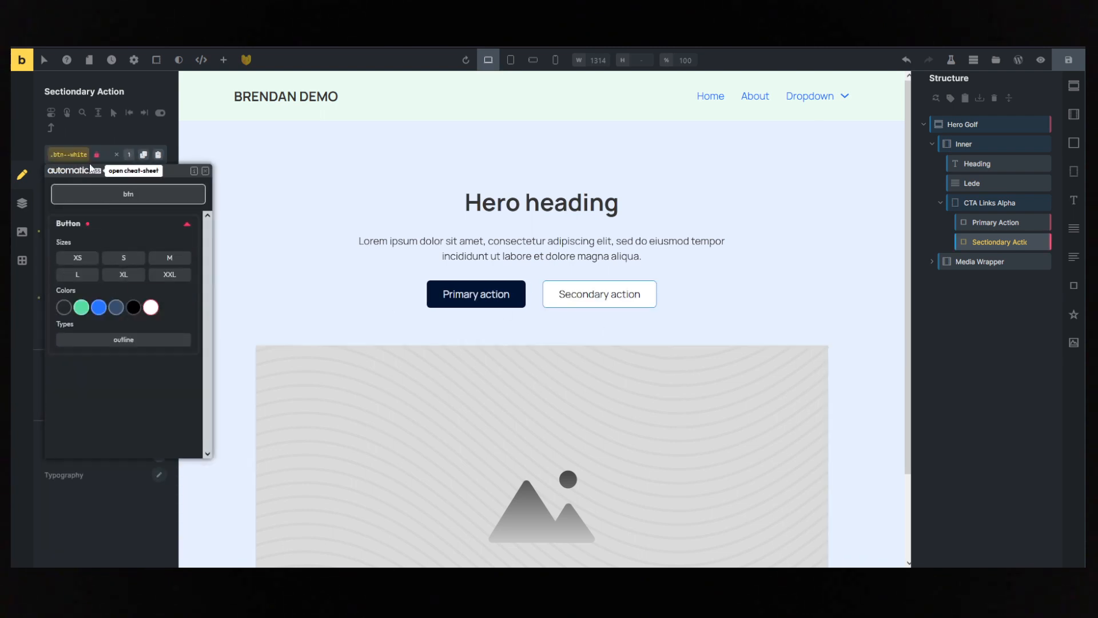
{"action": "left_click", "coordinate": [94, 130]}
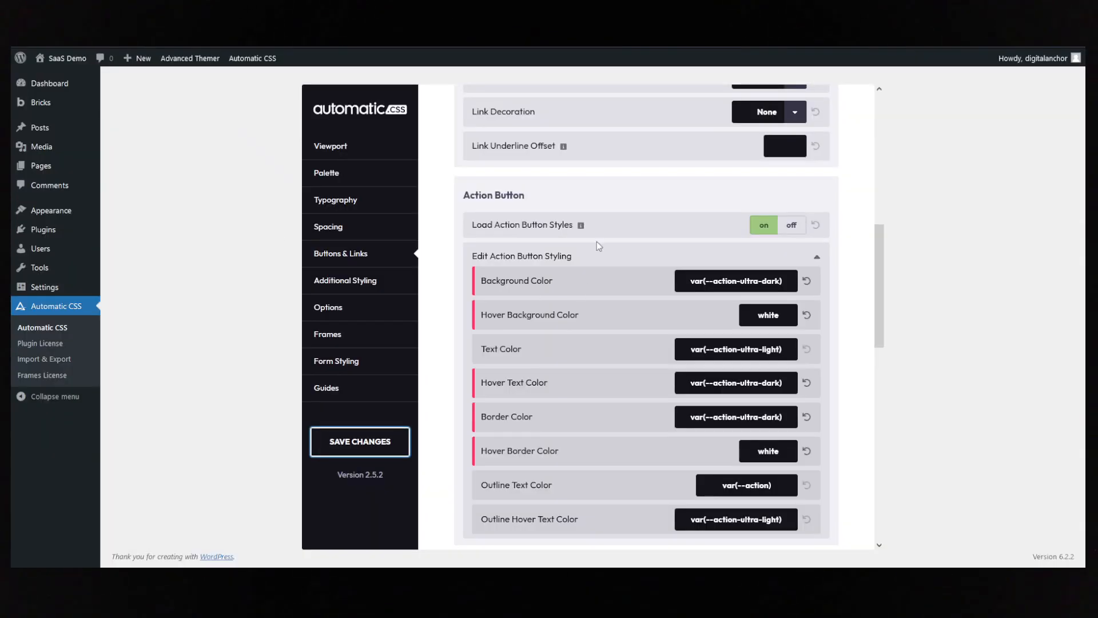
- Set the default button text's font weight to 600 in Automatic CSS, save, and reload the Bricks builder without keeping its unsaved changes
{"action": "scroll", "coordinate": [600, 237], "scroll_direction": "up", "scroll_amount": 10}
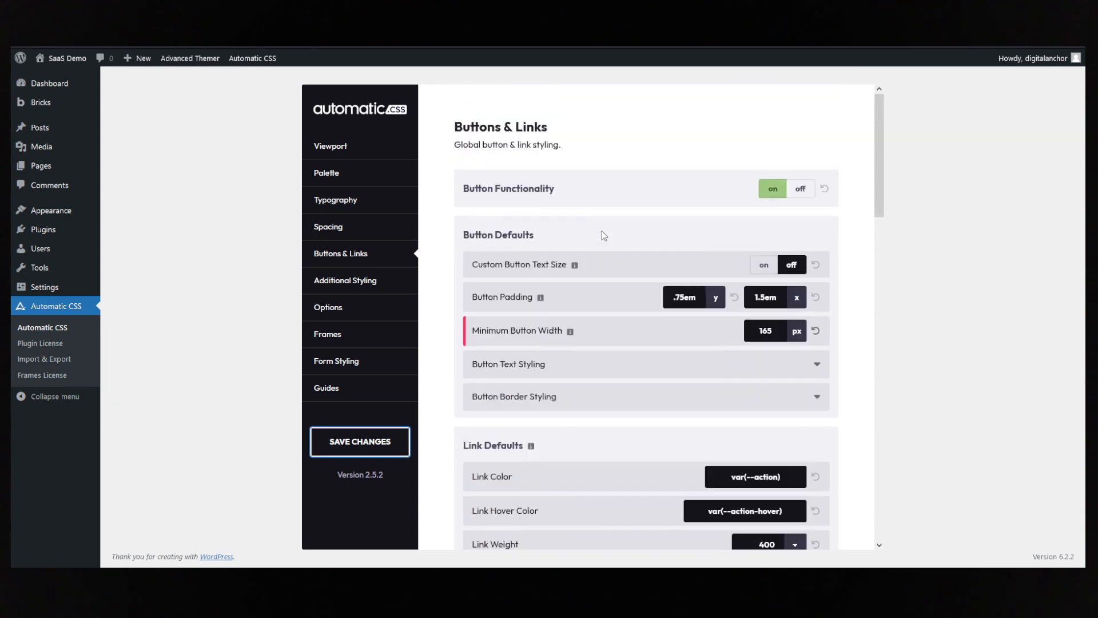
{"action": "left_click", "coordinate": [569, 365]}
{"action": "scroll", "coordinate": [734, 382], "scroll_direction": "down", "scroll_amount": 2}
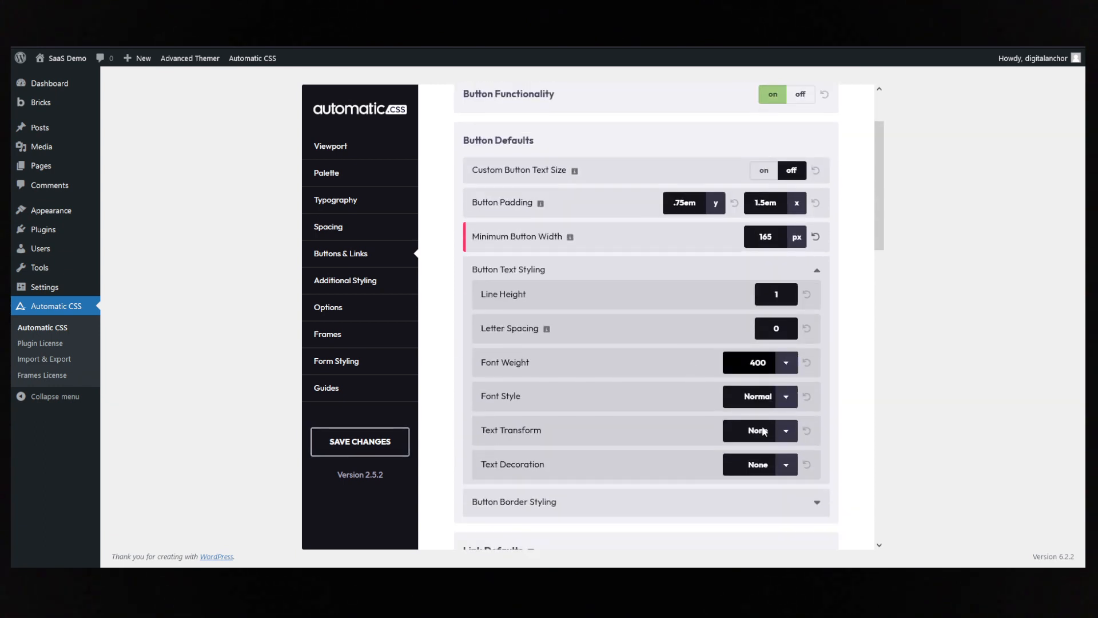
{"action": "left_click", "coordinate": [744, 462]}
{"action": "left_click", "coordinate": [385, 441]}
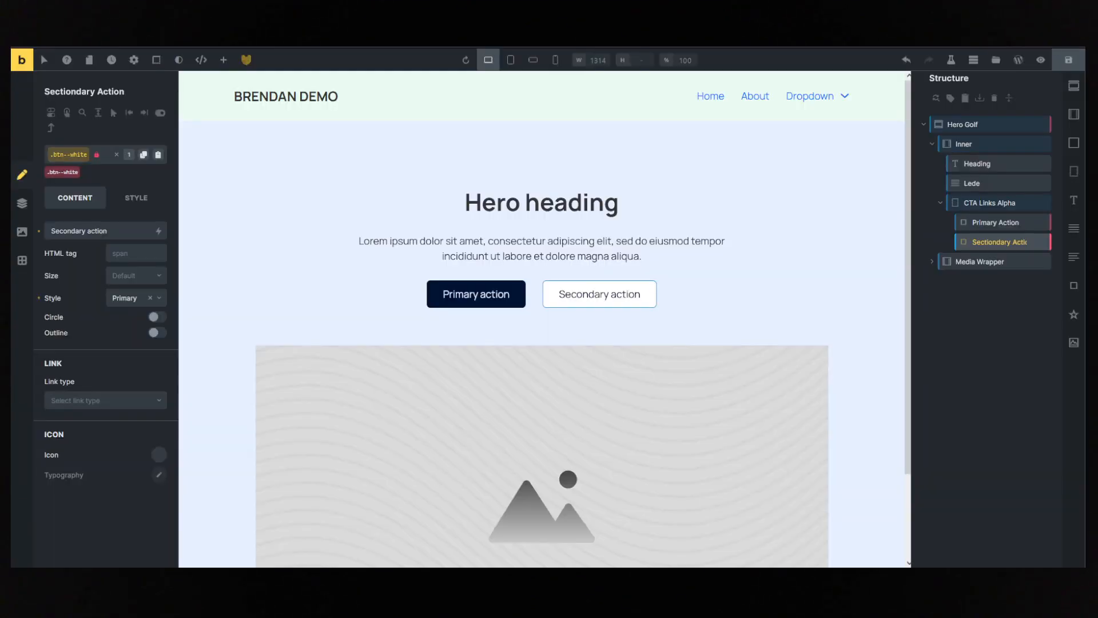
{"action": "key", "text": "F5"}
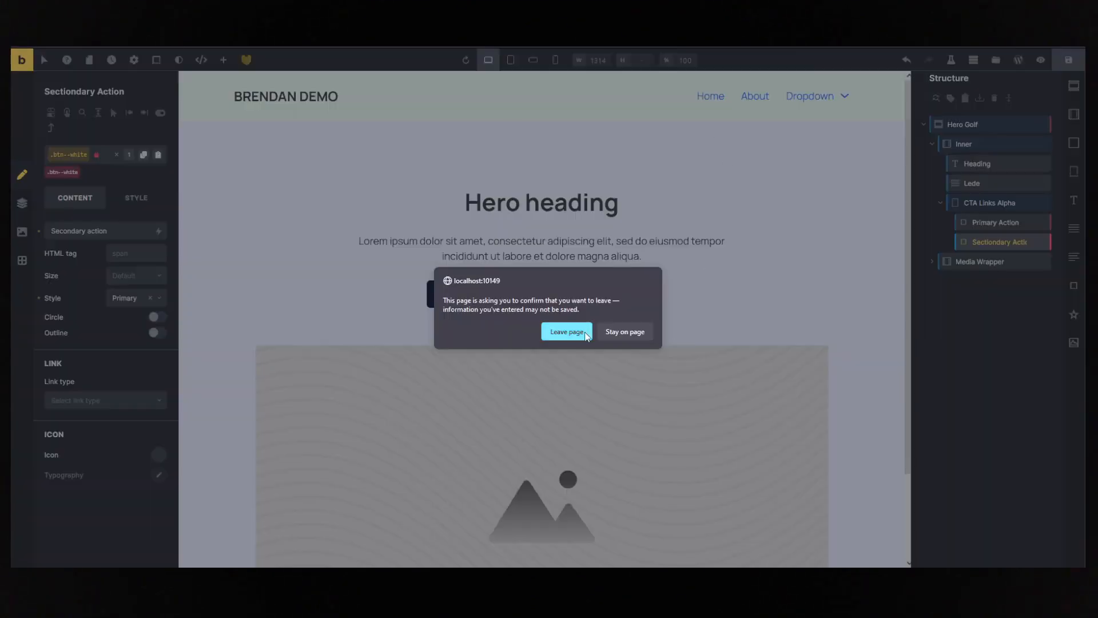
{"action": "left_click", "coordinate": [565, 330]}
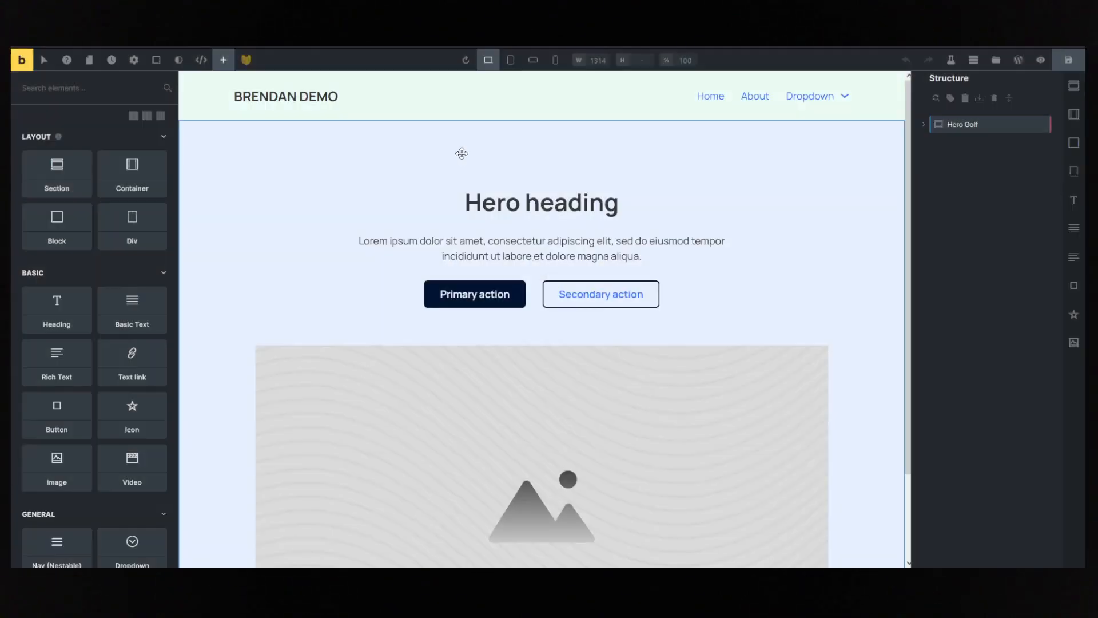
- Remove the secondary button's existing action and outline classes and assign it the white button class btn--white
{"action": "left_click", "coordinate": [579, 293]}
{"action": "left_click", "coordinate": [80, 171]}
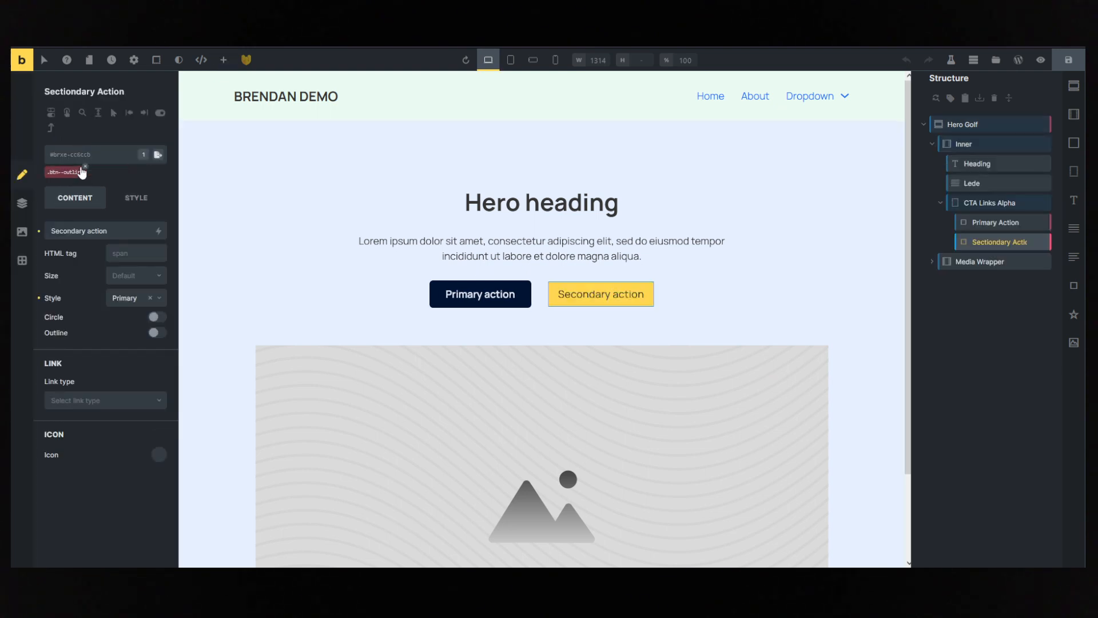
{"action": "left_click", "coordinate": [85, 172]}
{"action": "right_click", "coordinate": [82, 159]}
{"action": "type", "text": "btn"}
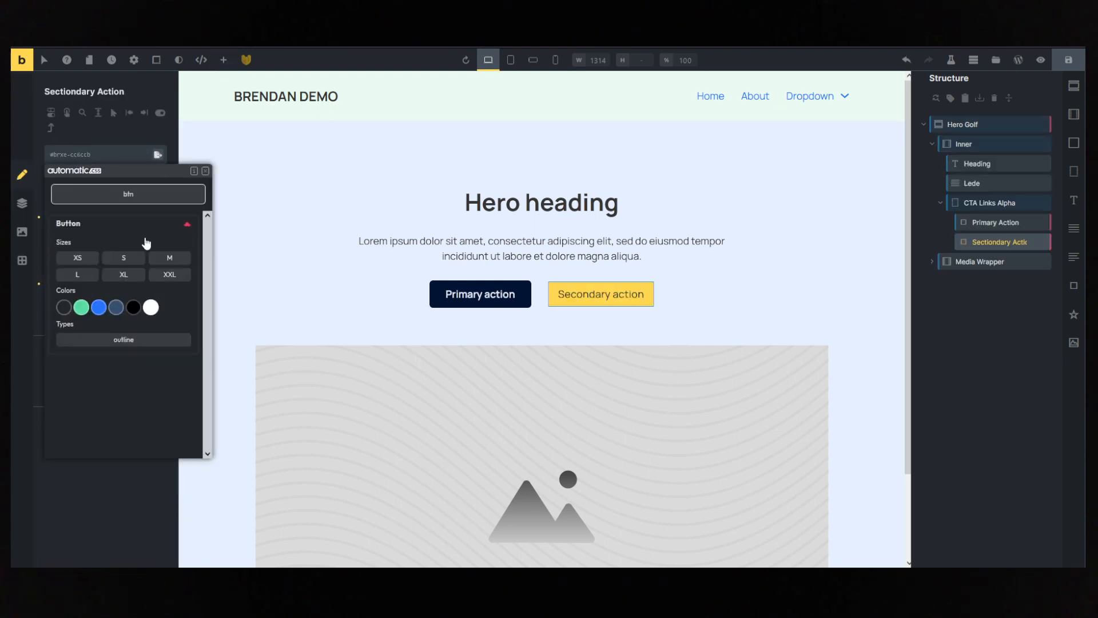
{"action": "left_click", "coordinate": [151, 307]}
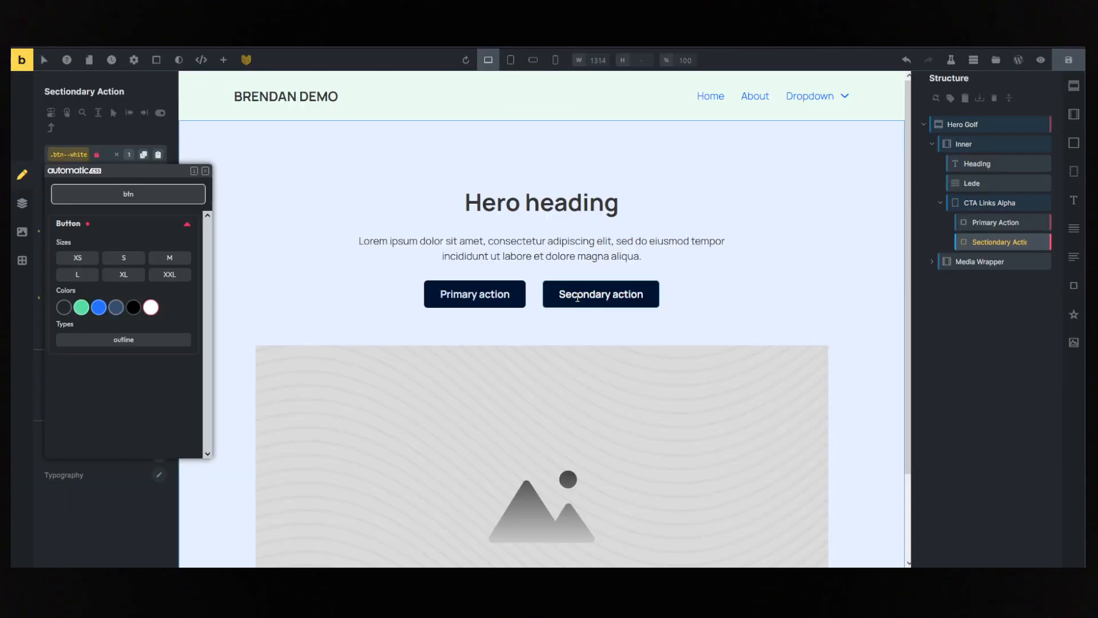
- Change the secondary button's text to "Get Started" and the primary button's text to "Learn More", matching the reference page
{"action": "double_click", "coordinate": [576, 294]}
{"action": "key", "text": "ctrl+a"}
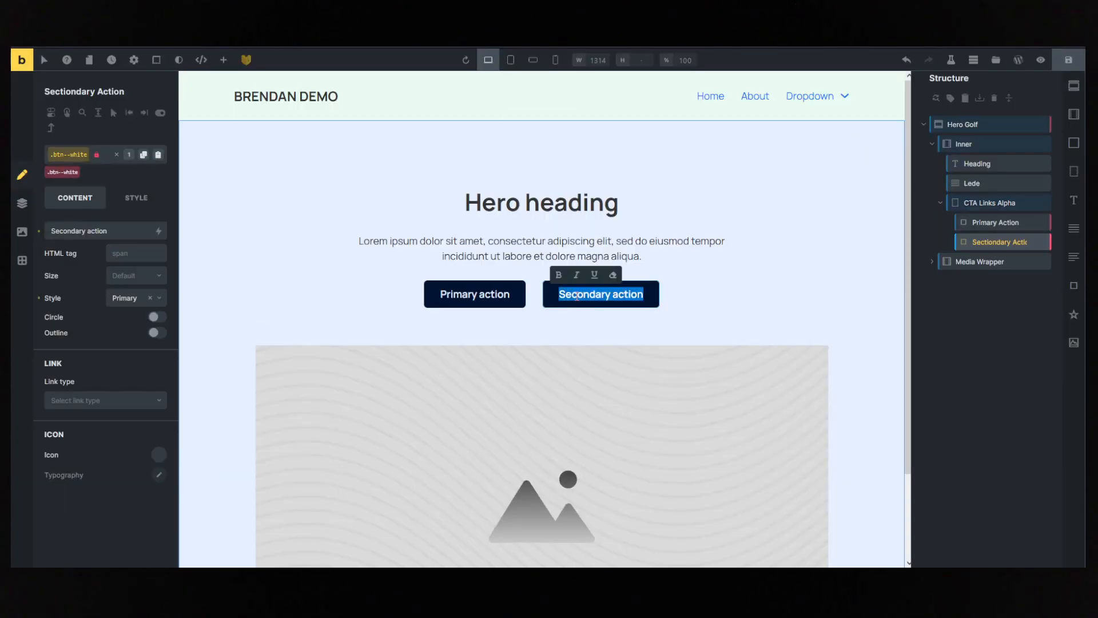
{"action": "type", "text": "Get Started"}
{"action": "left_click", "coordinate": [495, 297]}
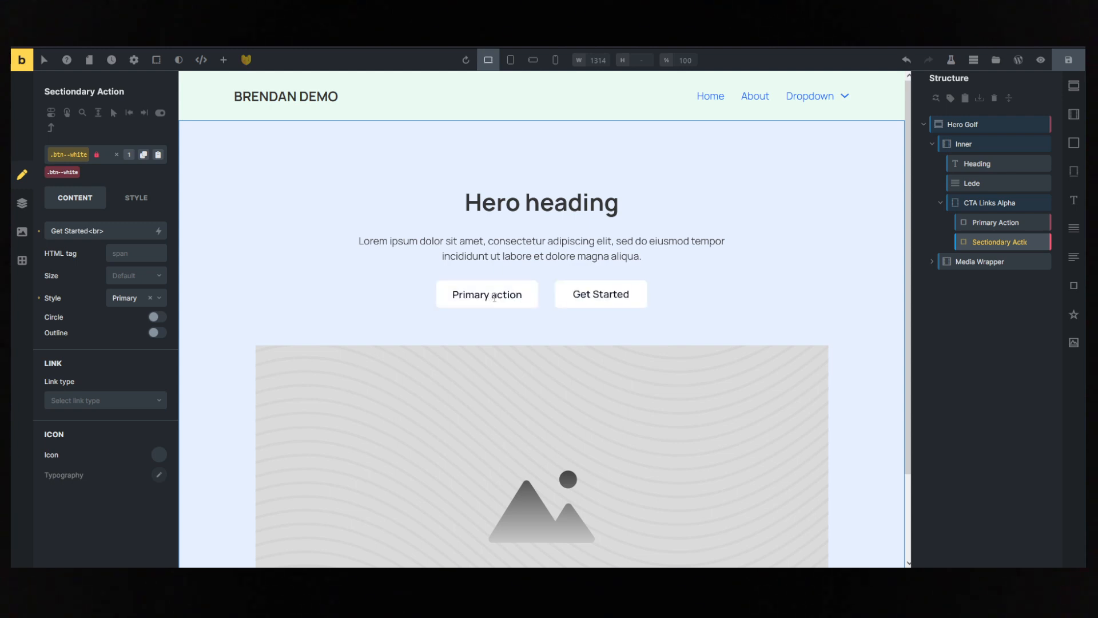
{"action": "triple_click", "coordinate": [494, 297]}
{"action": "type", "text": "Learn More"}
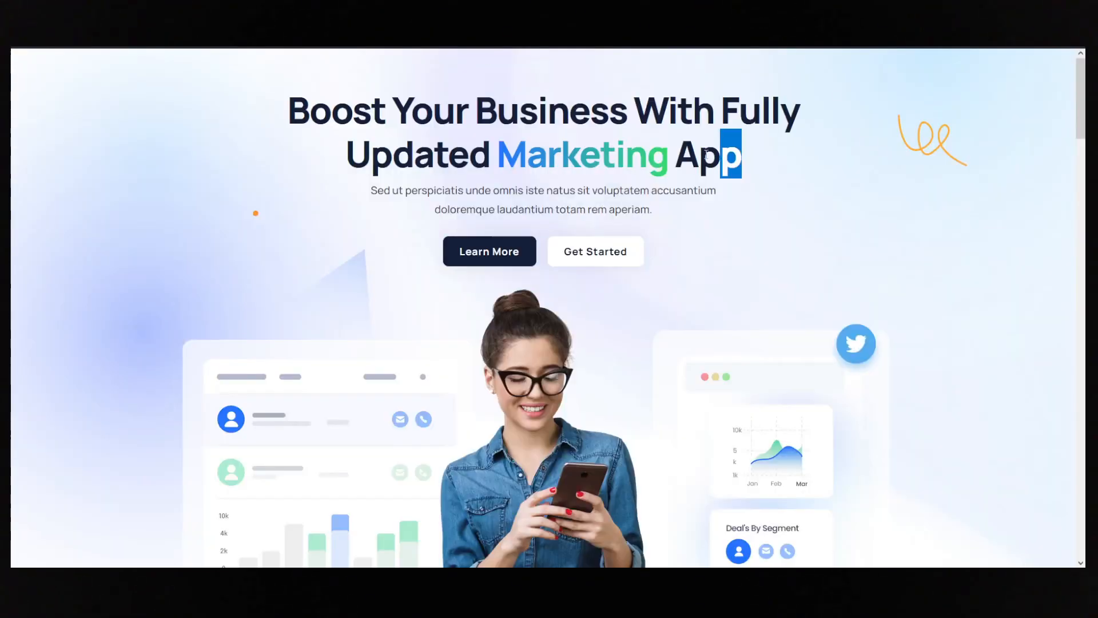
- Replace the hero heading's text with "Boost Your Business With Fully Updated Marketing App" copied from the reference page
{"action": "left_click_drag", "start_coordinate": [291, 104], "coordinate": [765, 171]}
{"action": "key", "text": "ctrl+c"}
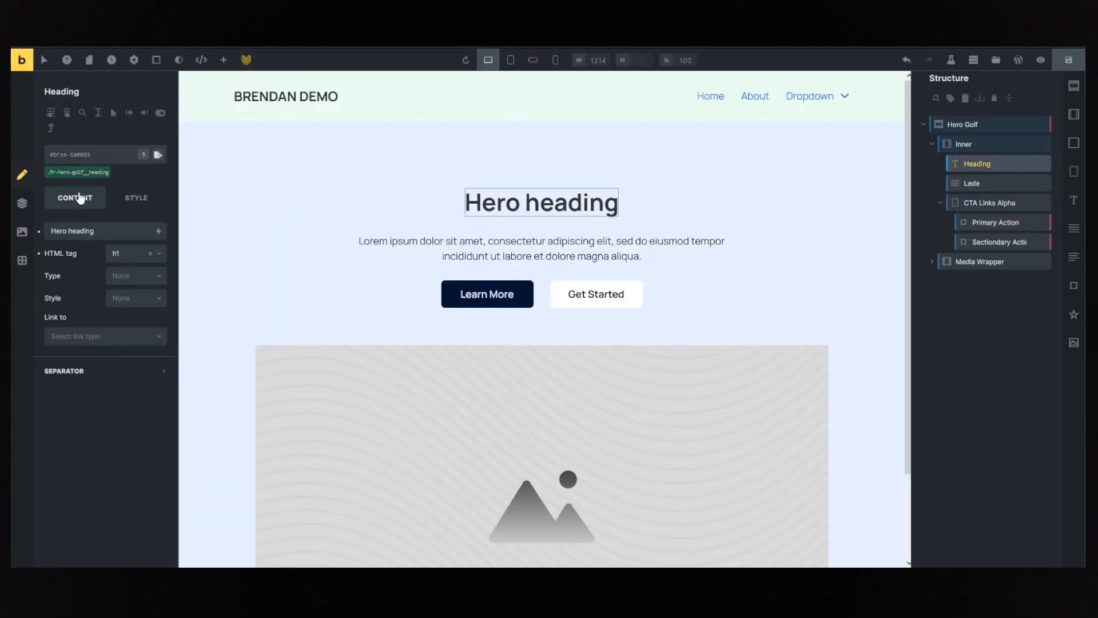
{"action": "left_click", "coordinate": [99, 231]}
{"action": "key", "text": "ctrl+a"}
{"action": "key", "text": "ctrl+v"}
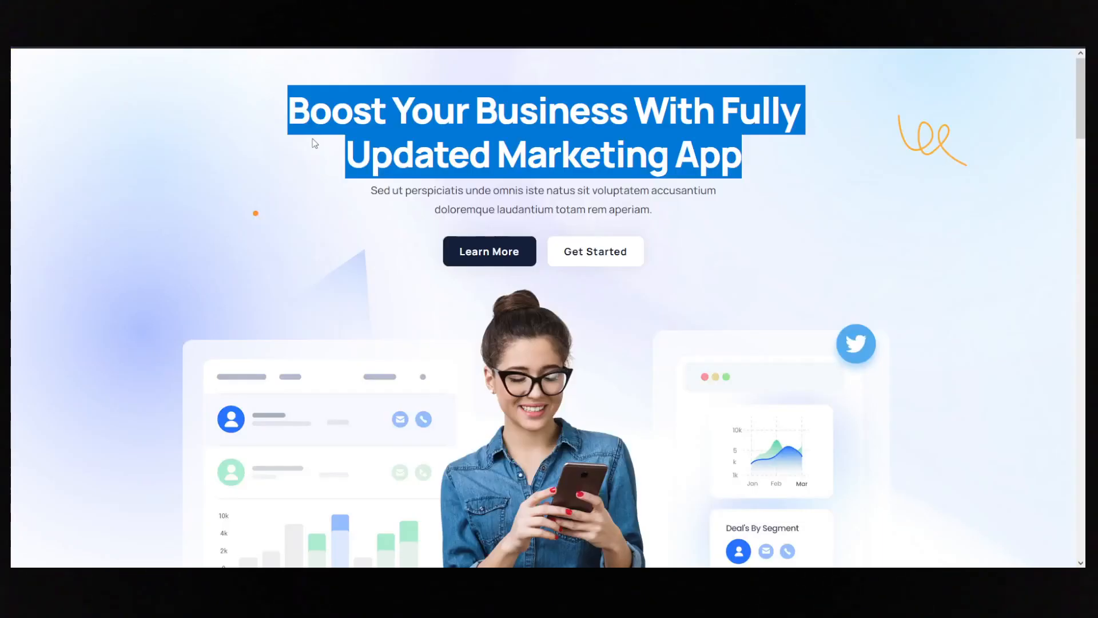
{"action": "left_click", "coordinate": [271, 120]}
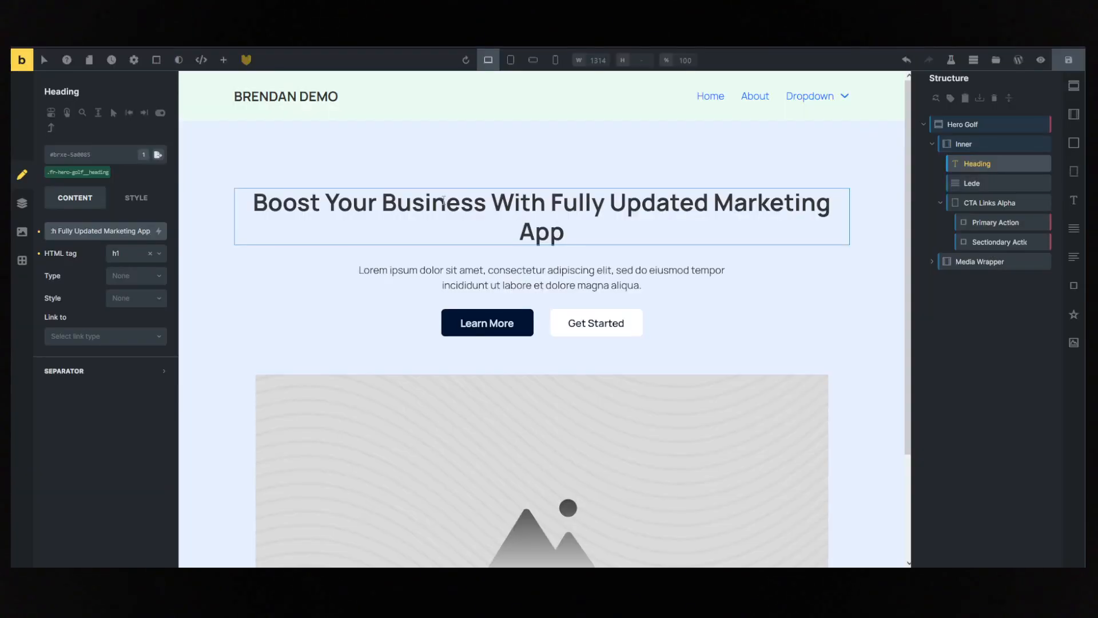
- Open the hero heading's typography styling and look over the Automatic CSS text and heading size variables
{"action": "left_click", "coordinate": [137, 198]}
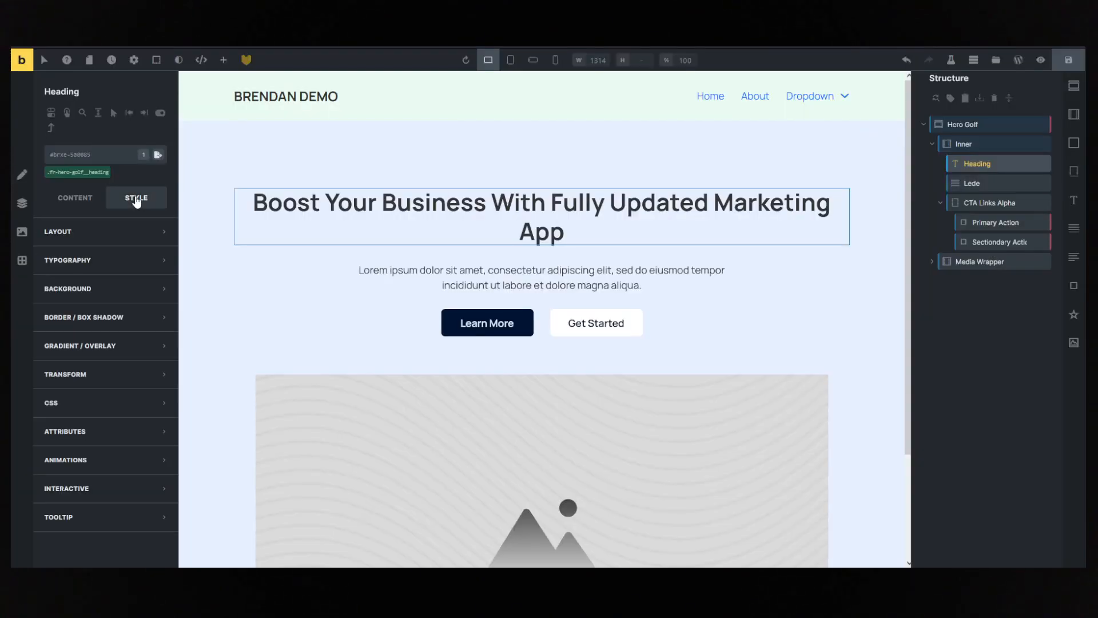
{"action": "left_click", "coordinate": [81, 263]}
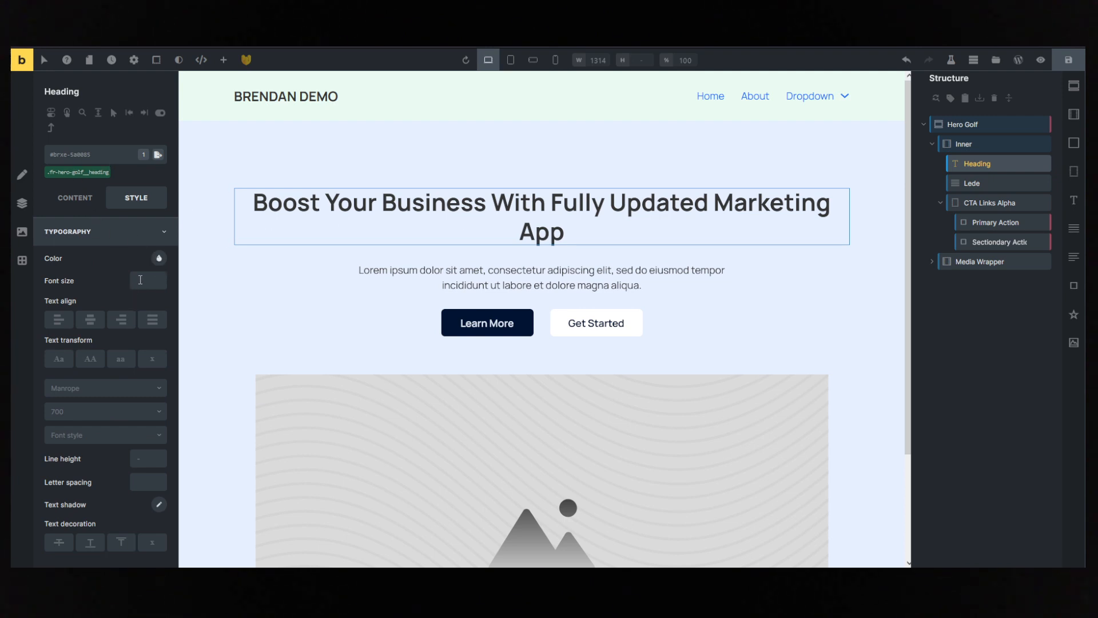
{"action": "right_click", "coordinate": [140, 279]}
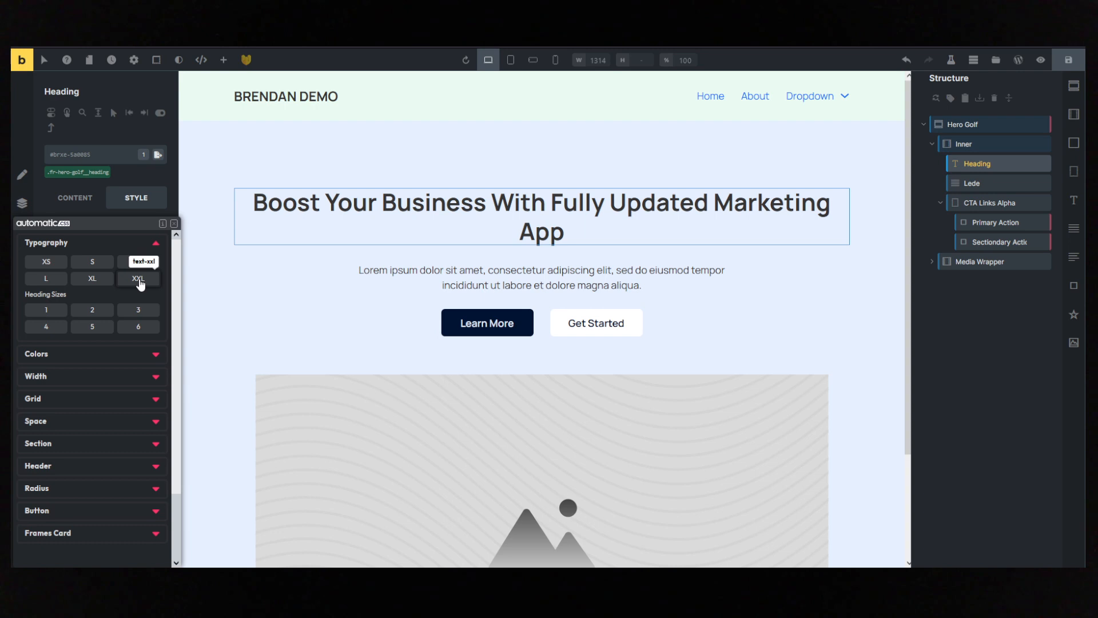
{"action": "left_click", "coordinate": [53, 205]}
{"action": "left_click", "coordinate": [138, 199]}
{"action": "left_click", "coordinate": [108, 265]}
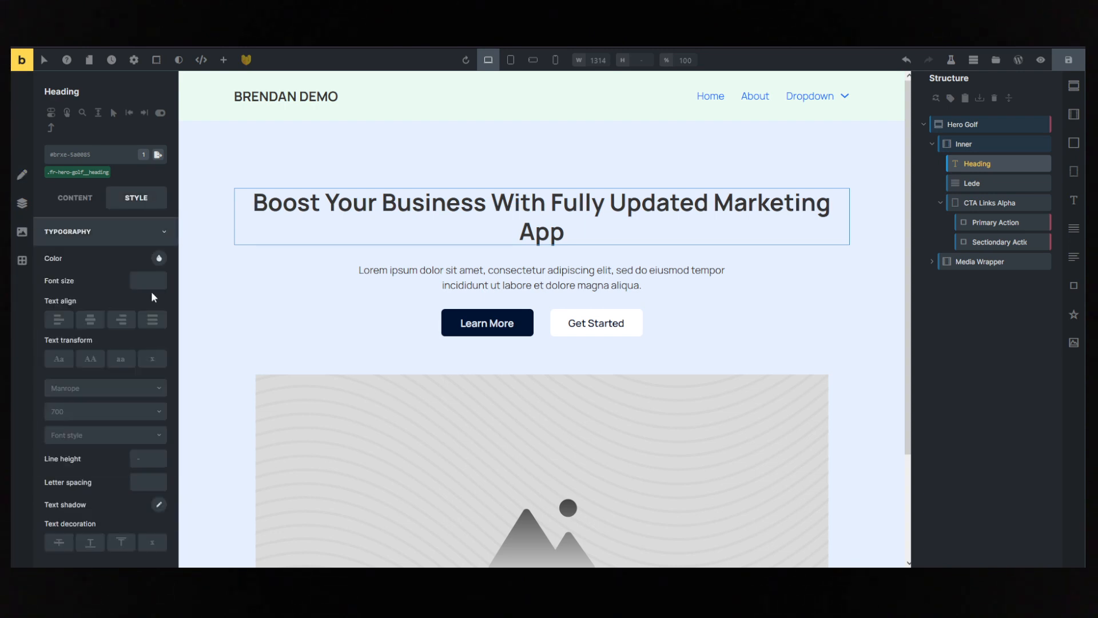
{"action": "left_click", "coordinate": [150, 282]}
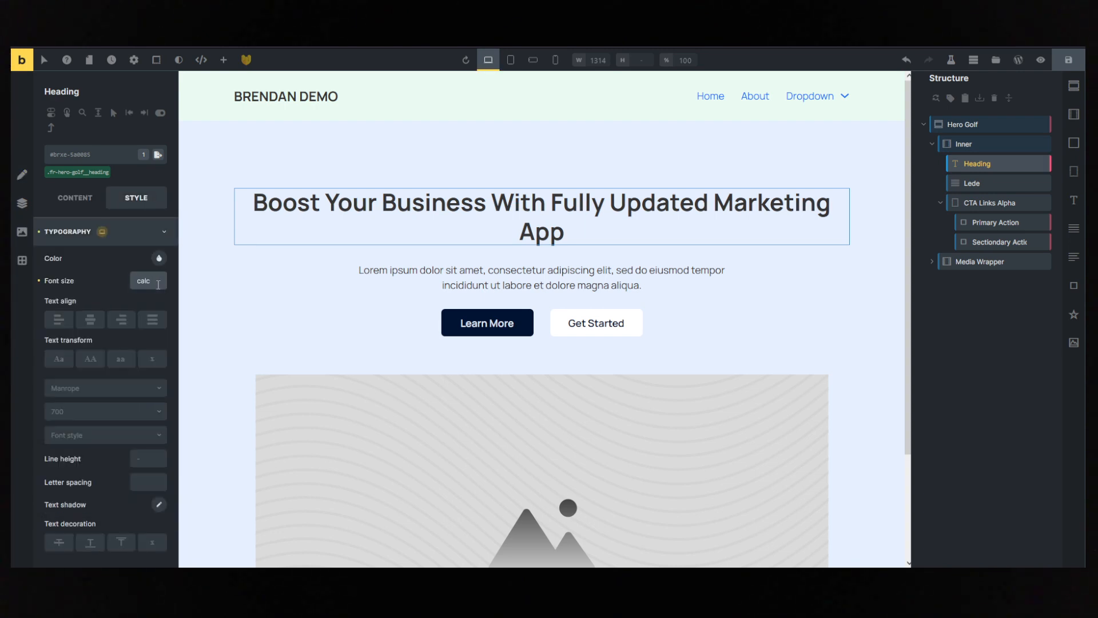
{"action": "type", "text": "calc("}
{"action": "key", "text": "ctrl+a"}
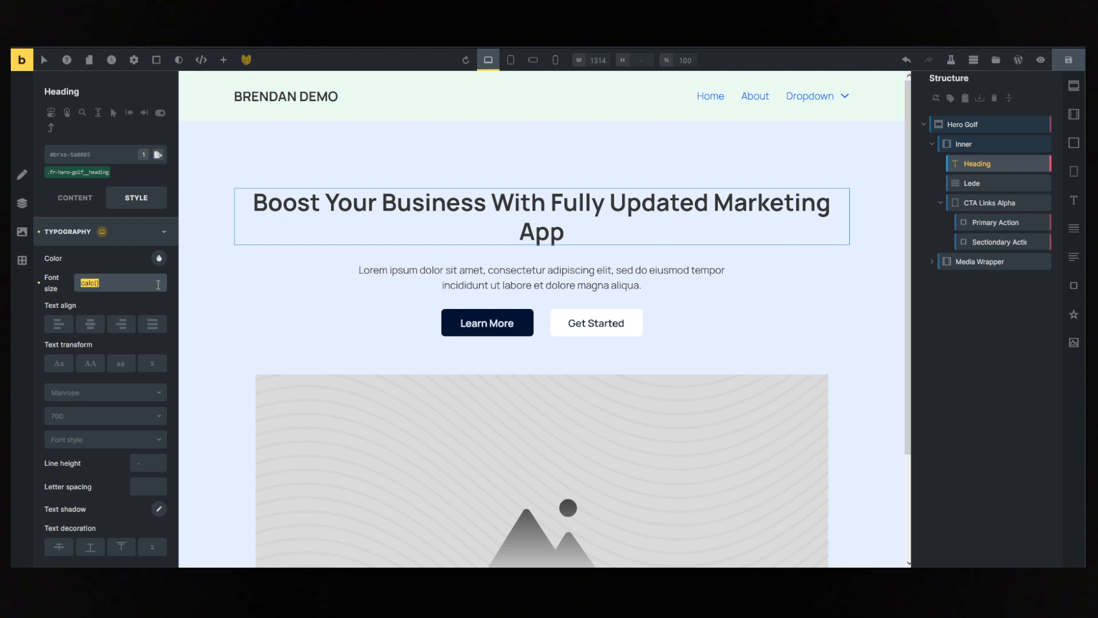
{"action": "key", "text": "BackSpace"}
- Set the hero heading's font size to calc(var(--text-xxl) * 1.6)
{"action": "right_click", "coordinate": [157, 283]}
{"action": "left_click", "coordinate": [148, 280]}
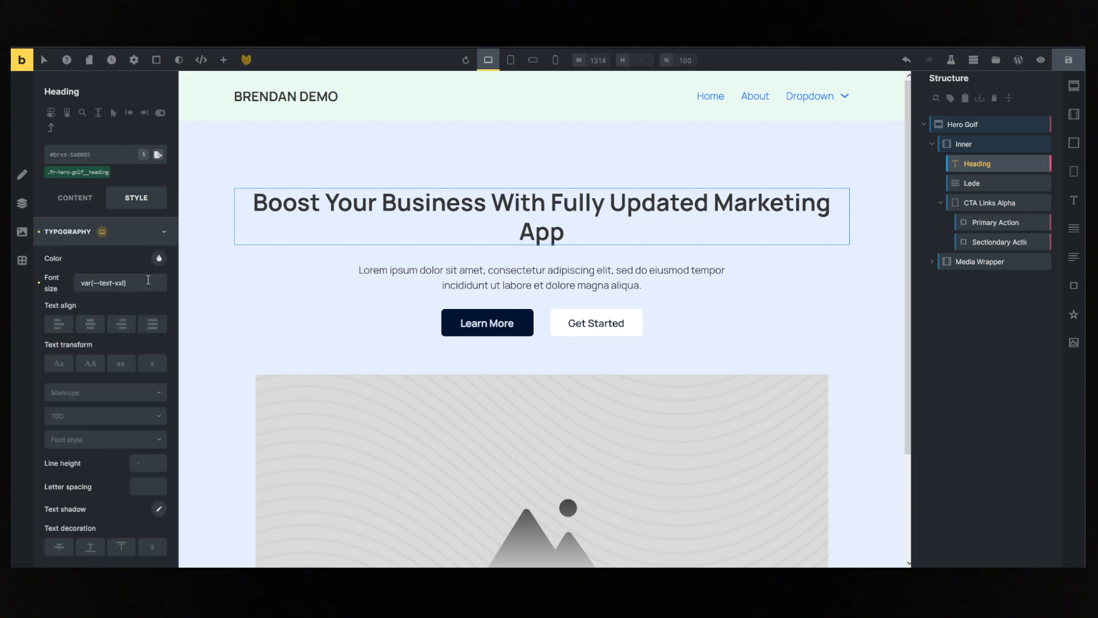
{"action": "left_click", "coordinate": [148, 280]}
{"action": "key", "text": "Home"}
{"action": "type", "text": "calc("}
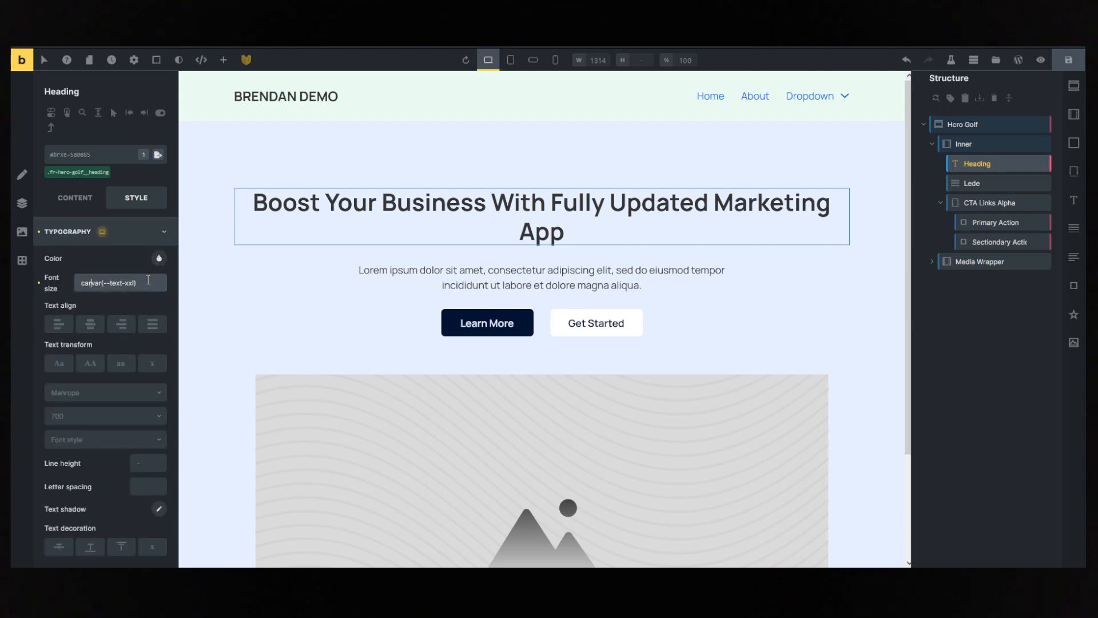
{"action": "type", "text": ")"}
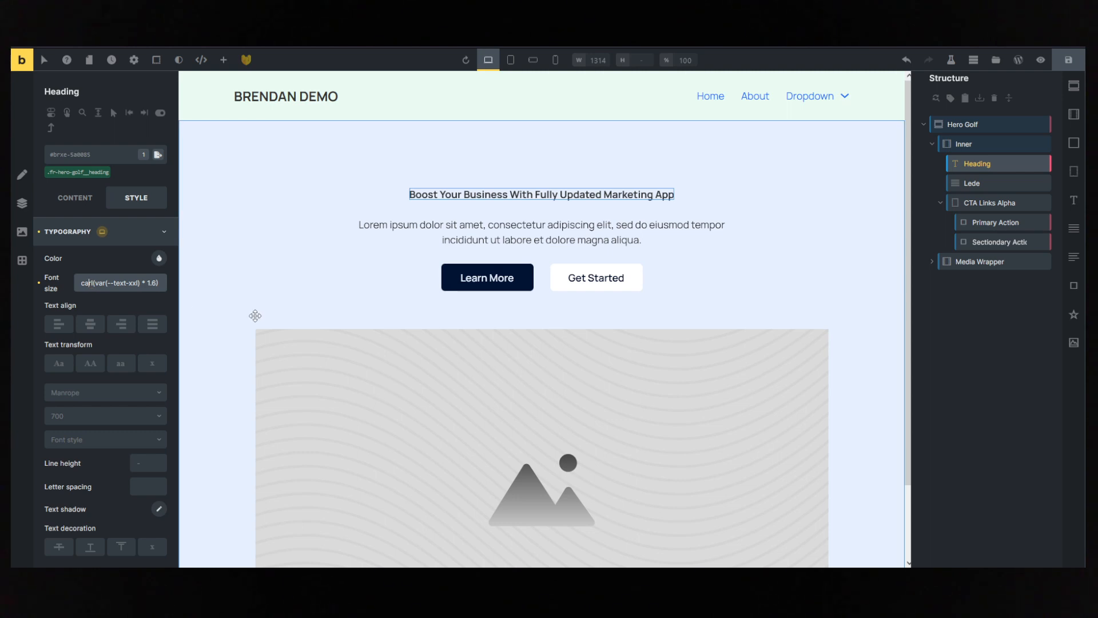
{"action": "key", "text": "Delete"}
{"action": "type", "text": "c"}
{"action": "key", "text": "Delete"}
{"action": "key", "text": "Left"}
{"action": "type", "text": "l"}
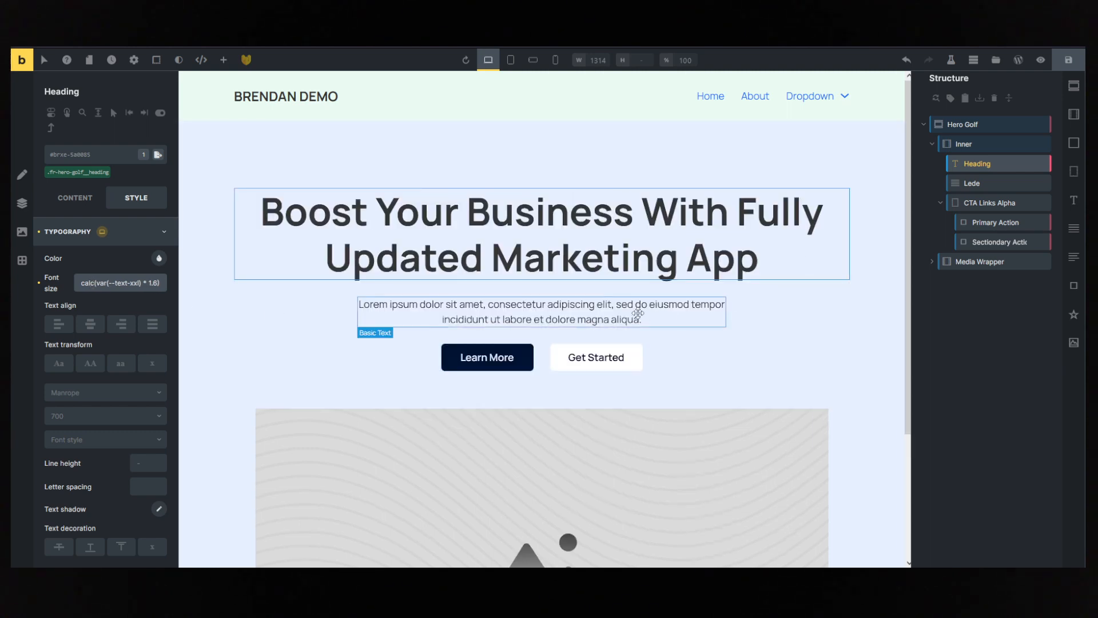
- Inspect the gradient CSS of the word "Marketing" on the reference page, select its linear-gradient value, and reselect the hero heading in Bricks
{"action": "left_click", "coordinate": [389, 304]}
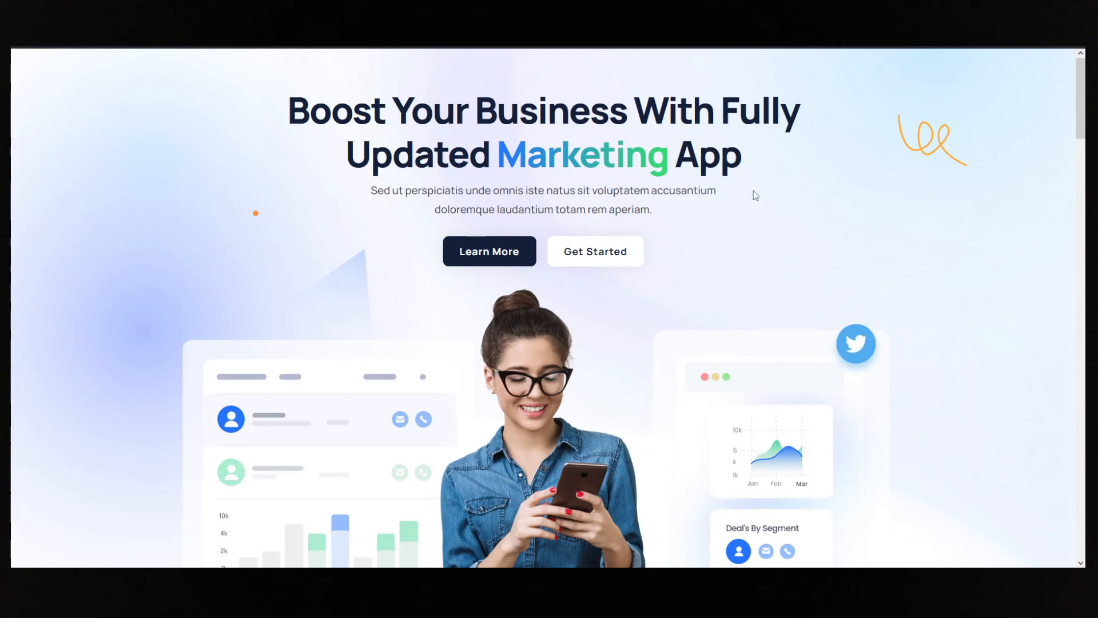
{"action": "right_click", "coordinate": [607, 160]}
{"action": "key", "text": "q"}
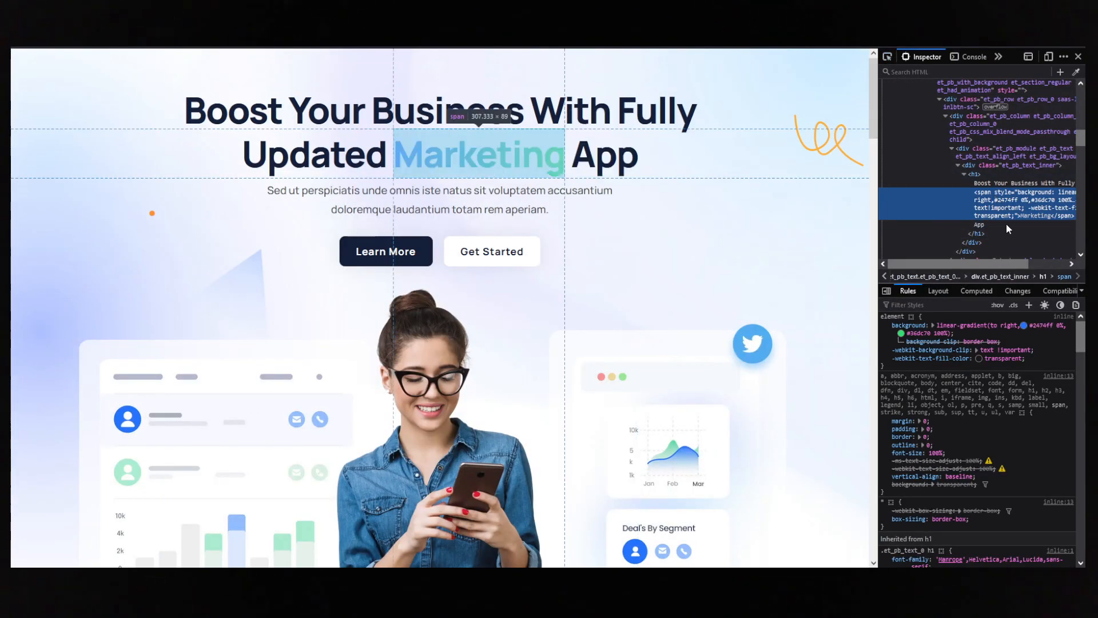
{"action": "left_click_drag", "start_coordinate": [937, 325], "coordinate": [1010, 334]}
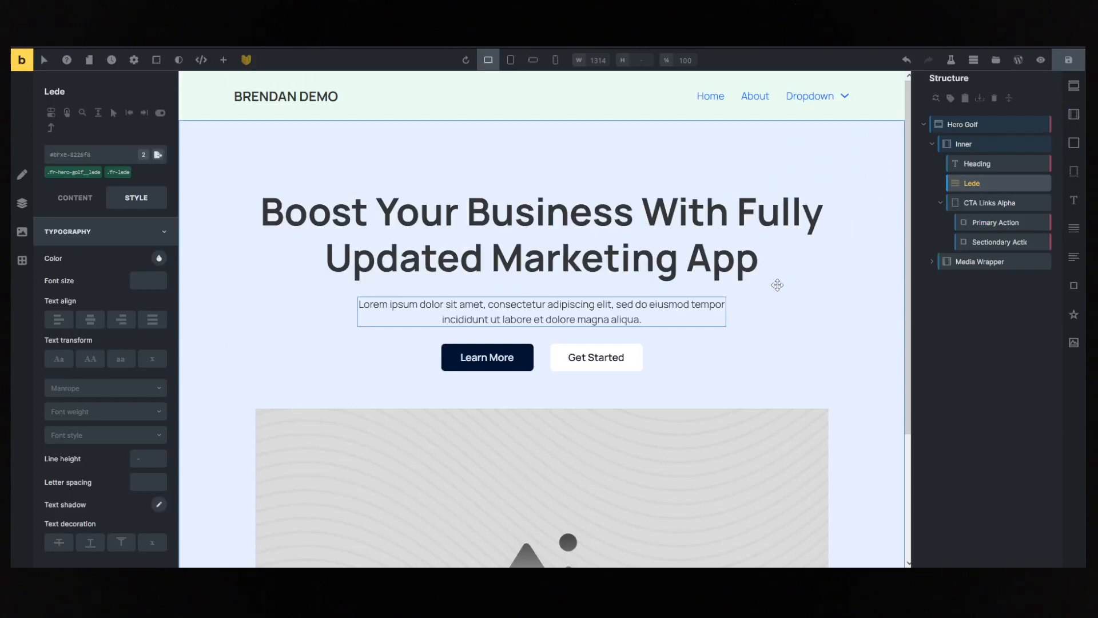
{"action": "left_click", "coordinate": [775, 278]}
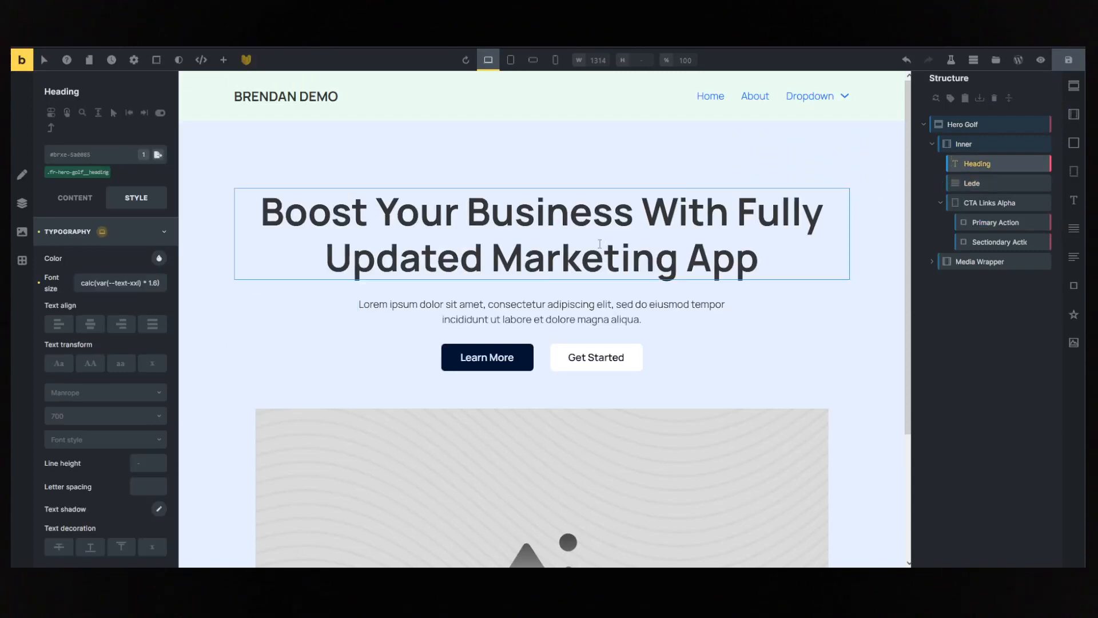
- Open the hero heading's custom CSS settings and add a new global class named gradient-text to the heading
{"action": "left_click", "coordinate": [125, 232]}
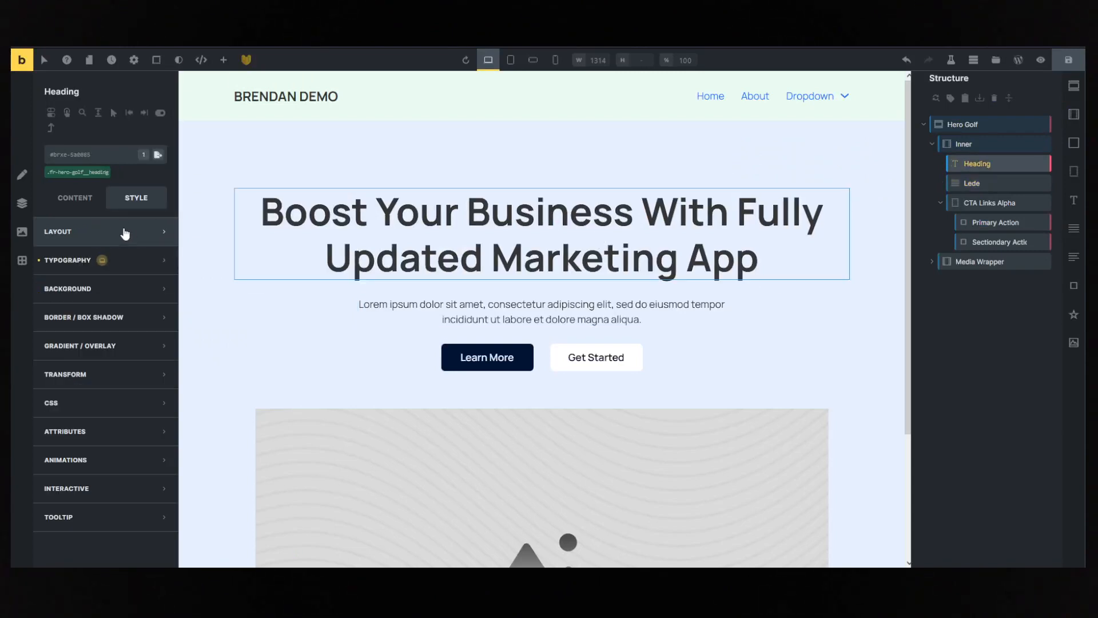
{"action": "left_click", "coordinate": [129, 404]}
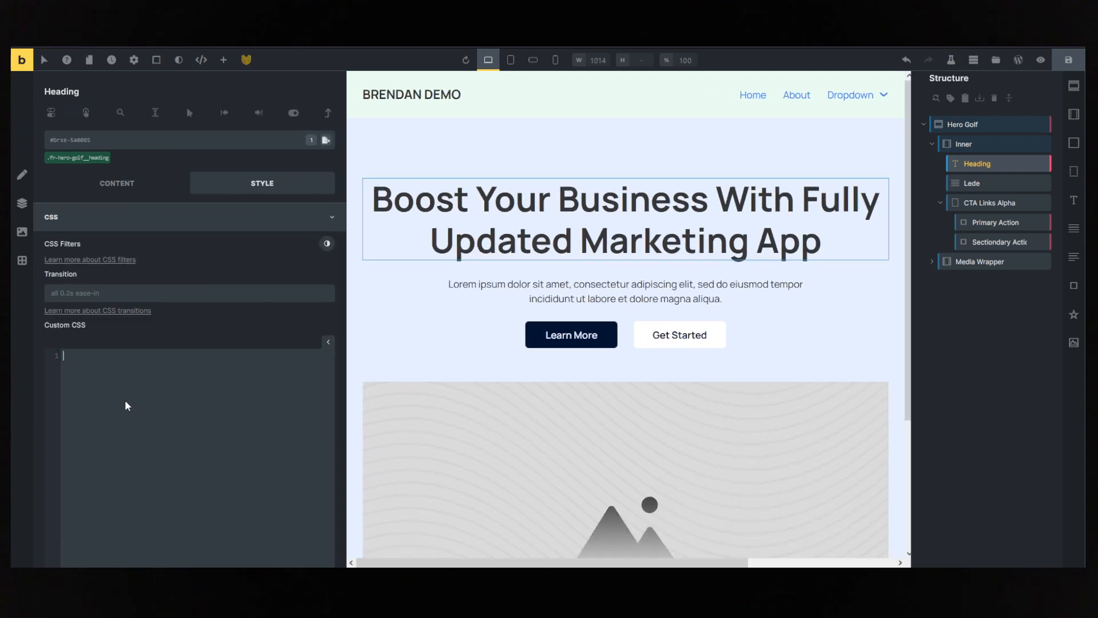
{"action": "left_click", "coordinate": [108, 142]}
{"action": "type", "text": "logo"}
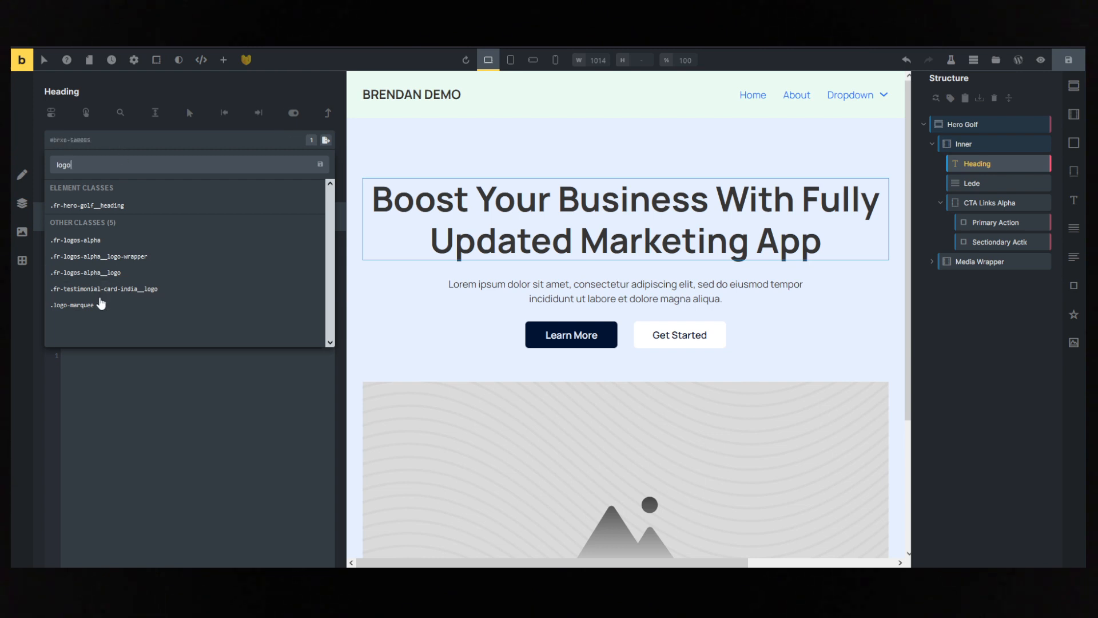
{"action": "left_click_drag", "start_coordinate": [83, 161], "coordinate": [20, 151]}
{"action": "key", "text": "BackSpace"}
{"action": "type", "text": "gradie"}
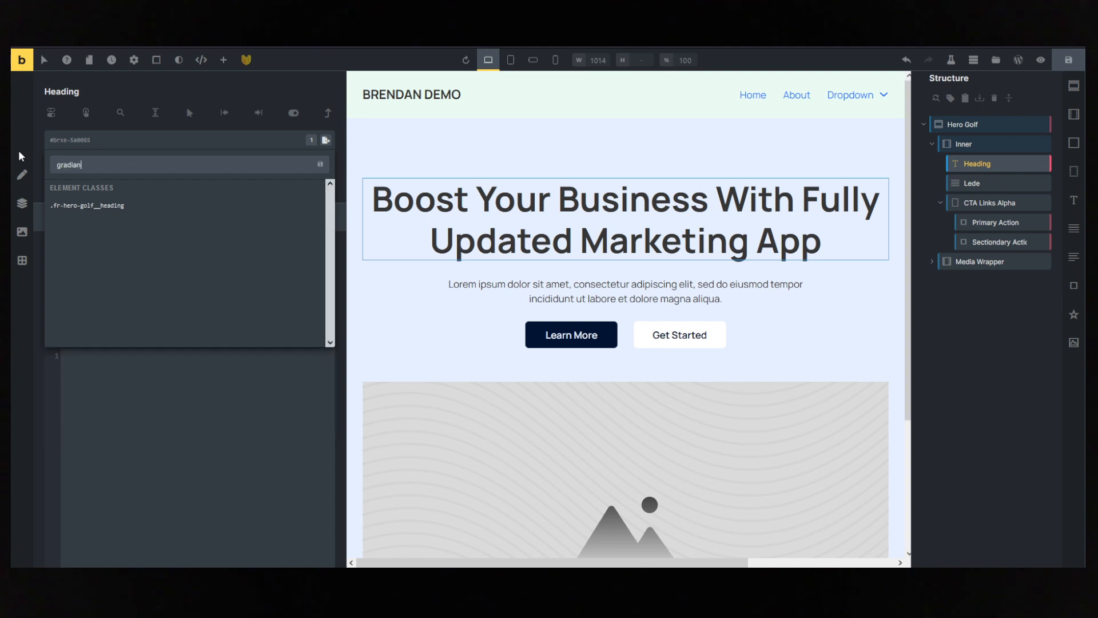
{"action": "type", "text": "nt-text"}
{"action": "key", "text": "Return"}
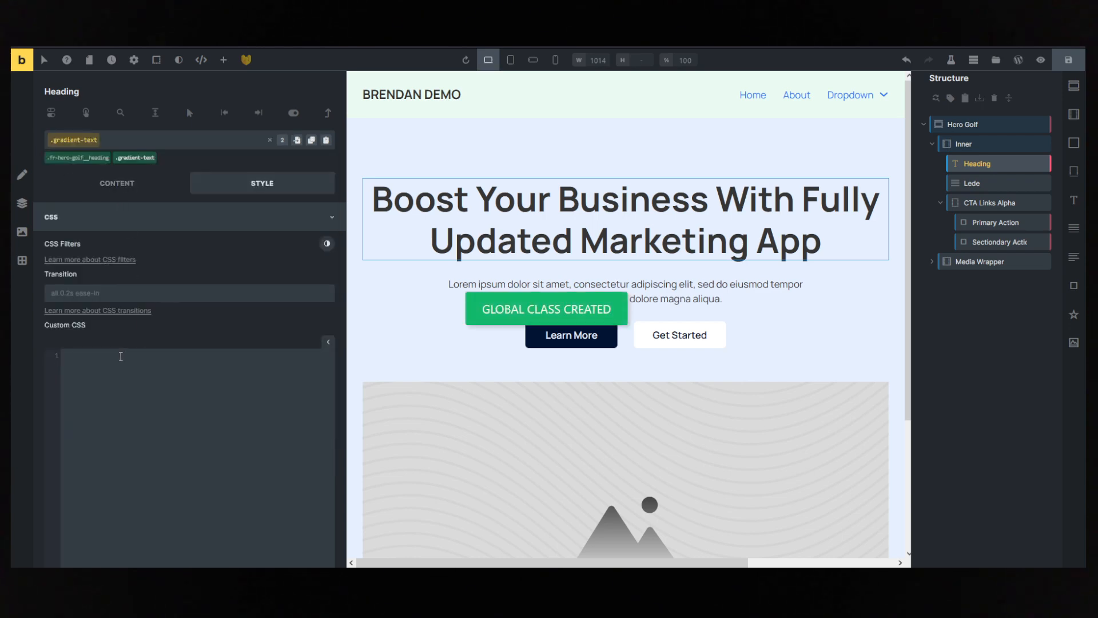
- Add a root rule to the gradient-text class's custom CSS with background-image: linear-gradient(to right,#2474ff 0%,#36dc70 100%)
{"action": "type", "text": "oot{"}
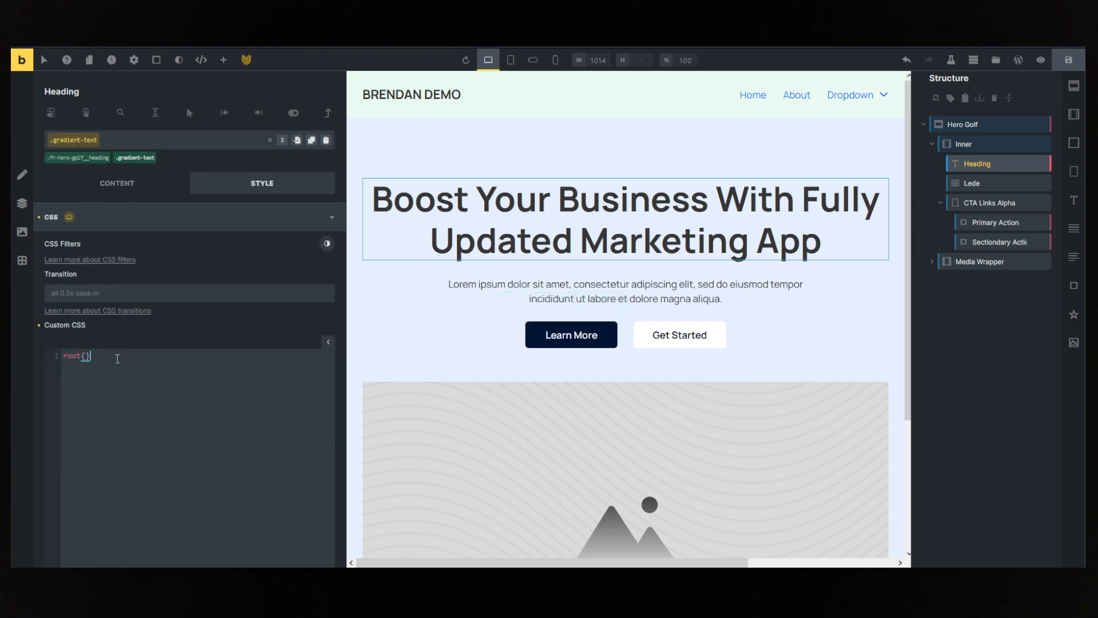
{"action": "key", "text": "Return"}
{"action": "type", "text": "linear-gradient(to right,#2474ff 0%,#36dc70 100%);"}
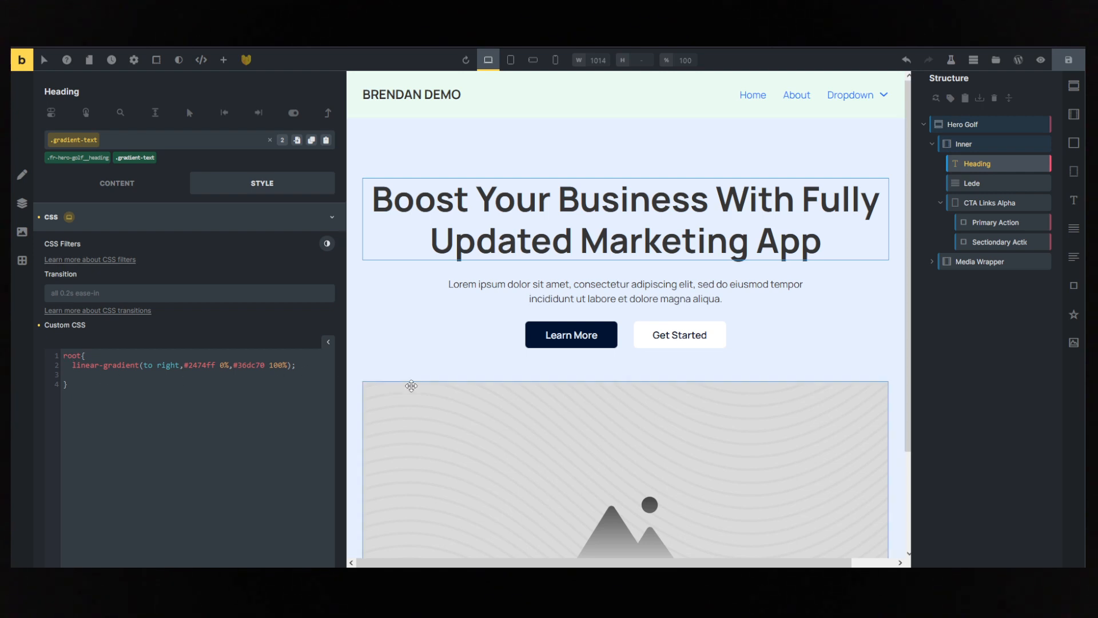
{"action": "type", "text": "background"}
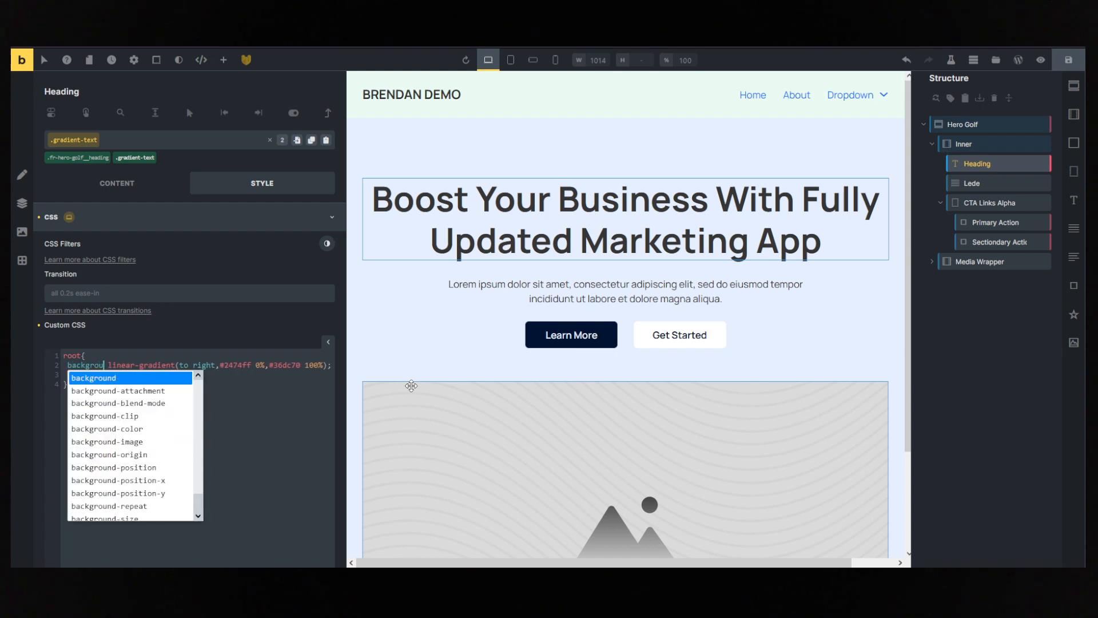
{"action": "type", "text": "-i"}
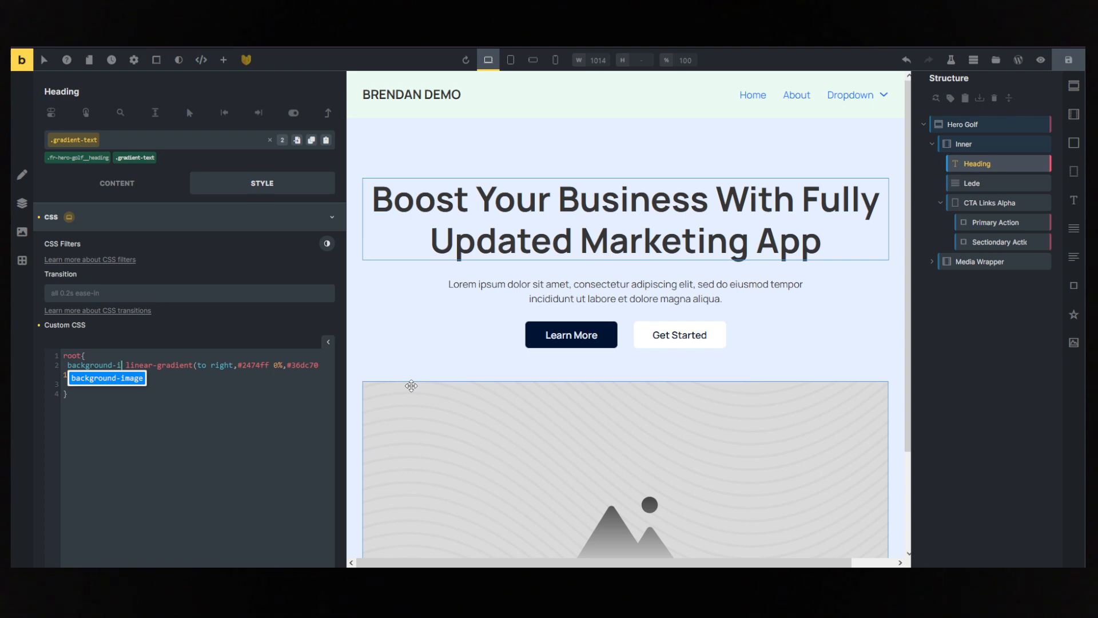
{"action": "type", "text": "mage"}
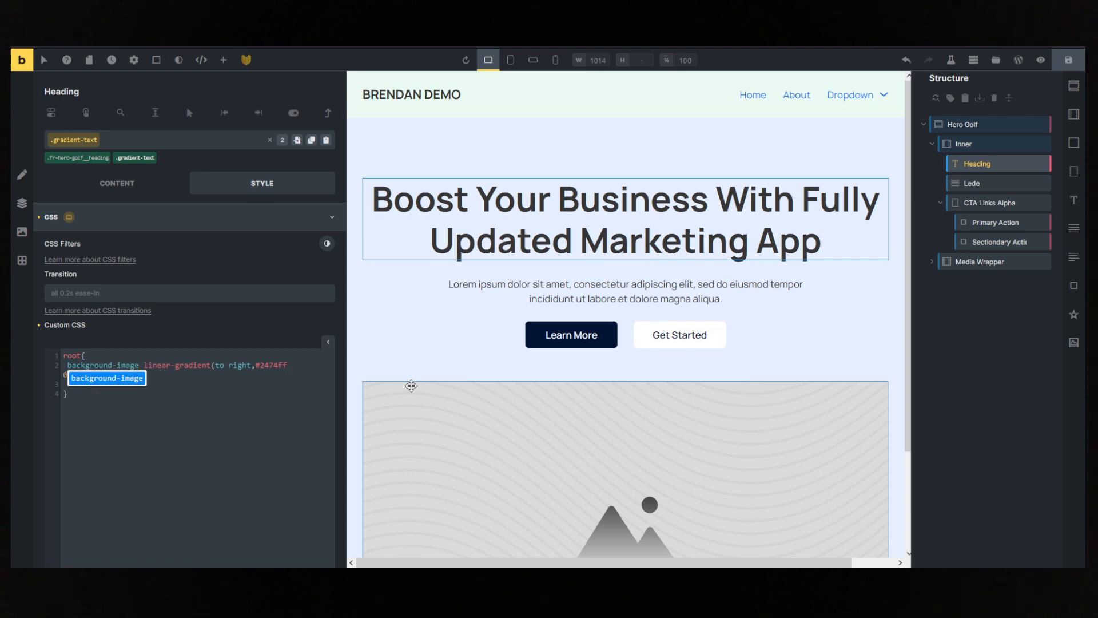
{"action": "type", "text": ":"}
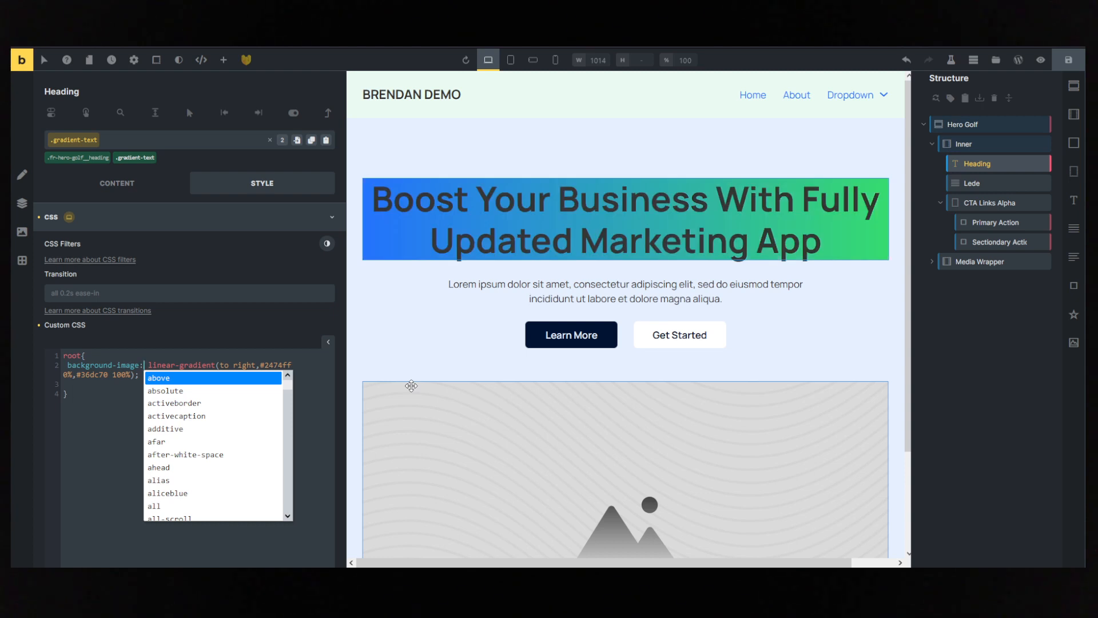
{"action": "left_click", "coordinate": [137, 375]}
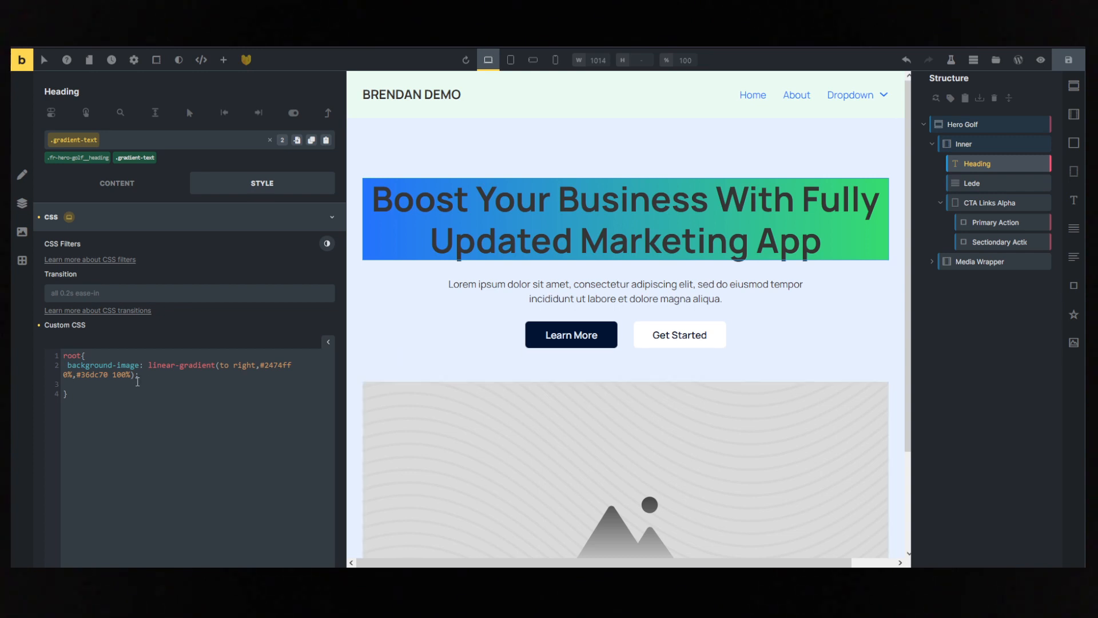
- Wrap the word "Marketing" in the hero heading's text in <span> and </span> tags
{"action": "left_click", "coordinate": [120, 185]}
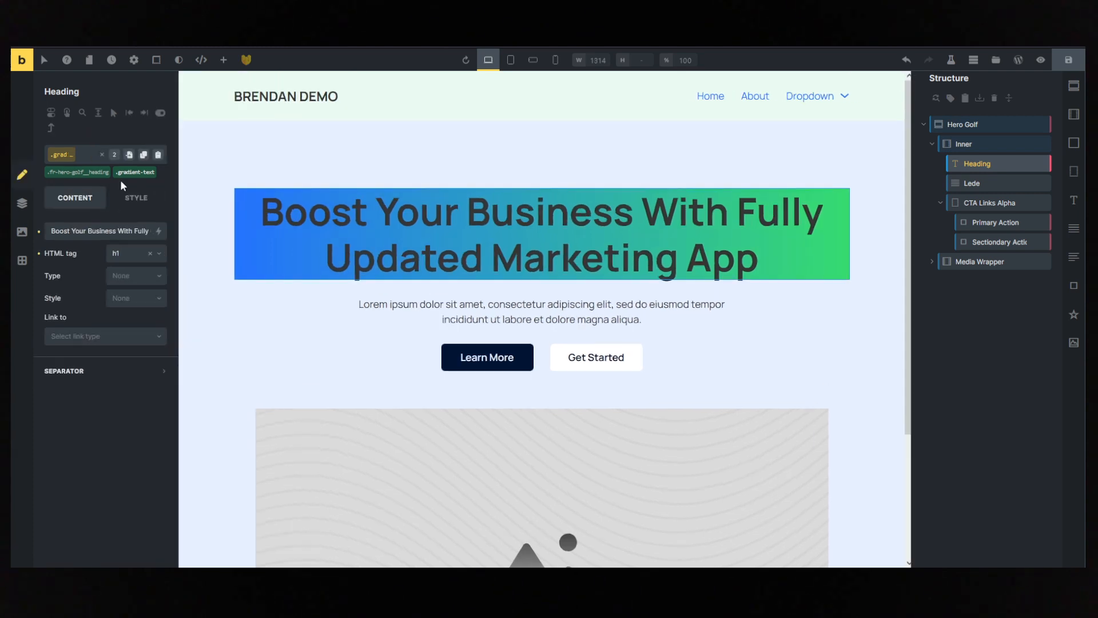
{"action": "triple_click", "coordinate": [129, 231]}
{"action": "left_click", "coordinate": [121, 231]}
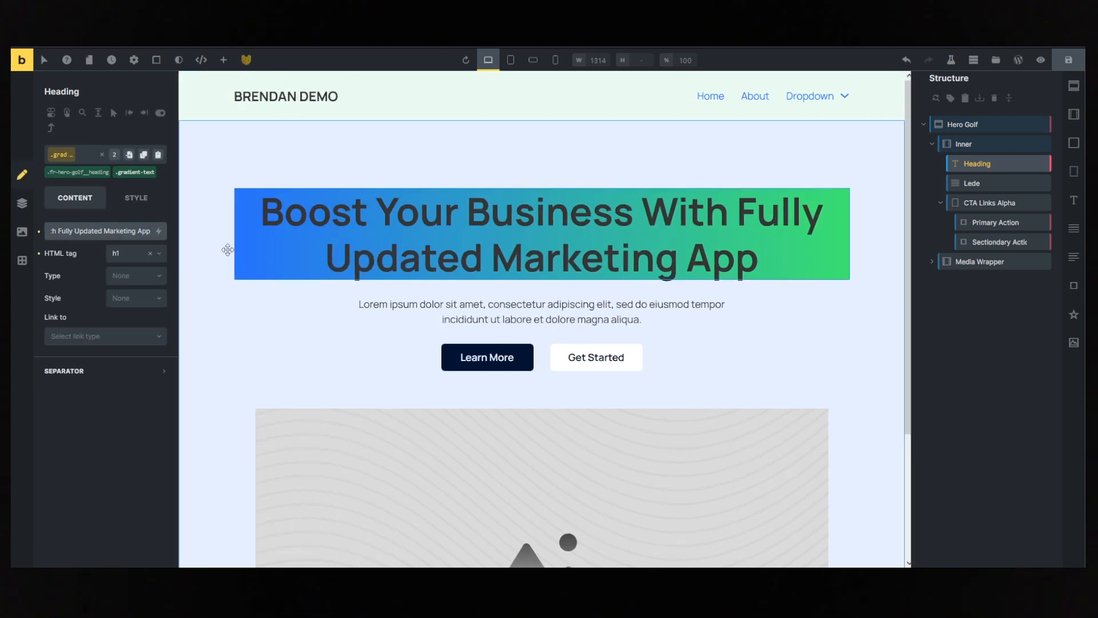
{"action": "type", "text": "<s>"}
{"action": "type", "text": "pan>"}
{"action": "mouse_move", "coordinate": [125, 231]}
{"action": "left_mouse_down"}
{"action": "mouse_move", "coordinate": [148, 232]}
{"action": "mouse_move", "coordinate": [135, 235]}
{"action": "left_mouse_up"}
{"action": "left_click", "coordinate": [137, 231]}
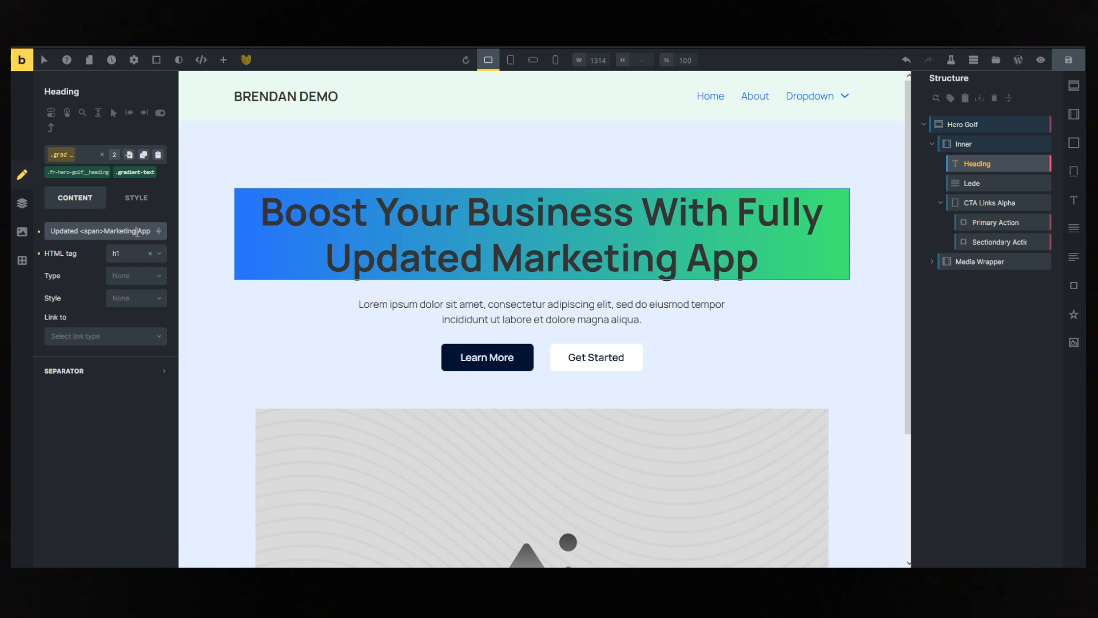
{"action": "type", "text": "<>"}
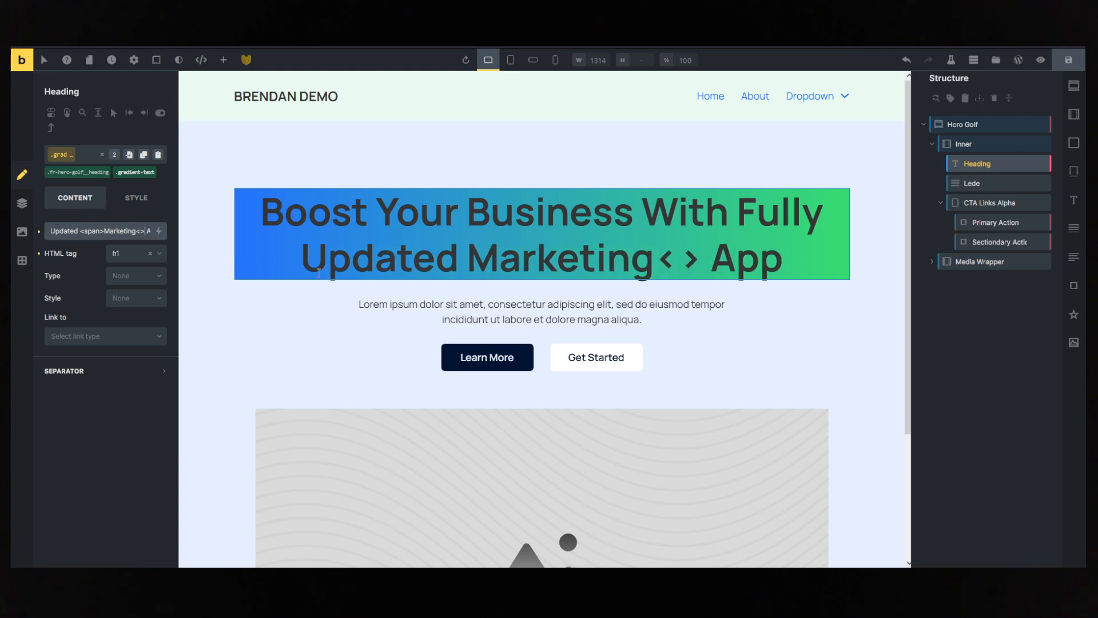
{"action": "type", "text": "/span"}
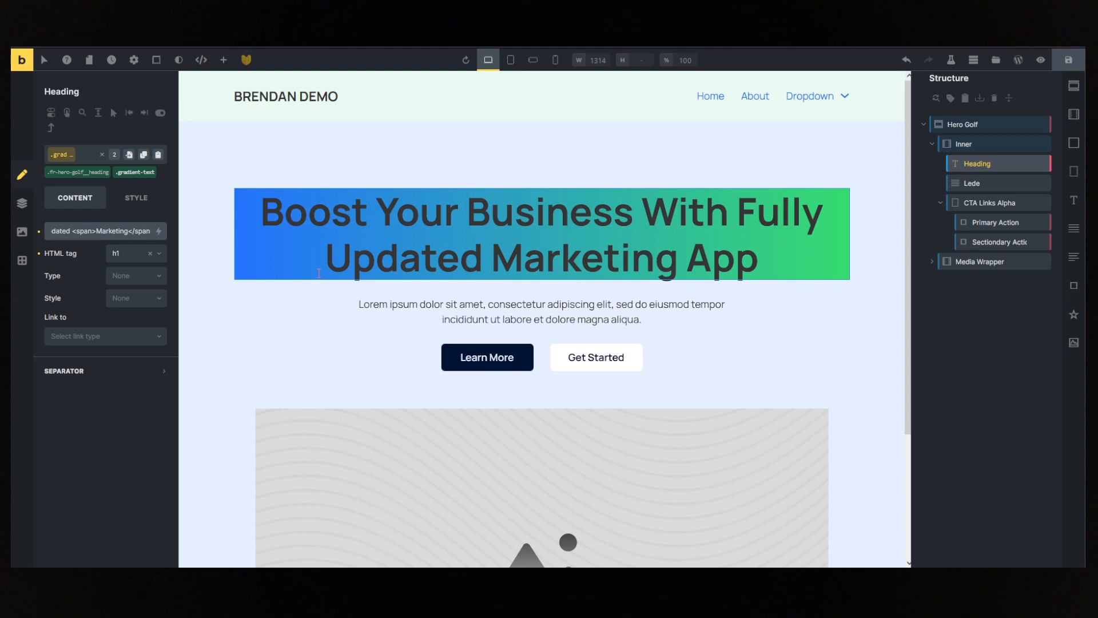
{"action": "left_click_drag", "start_coordinate": [135, 231], "coordinate": [159, 232]}
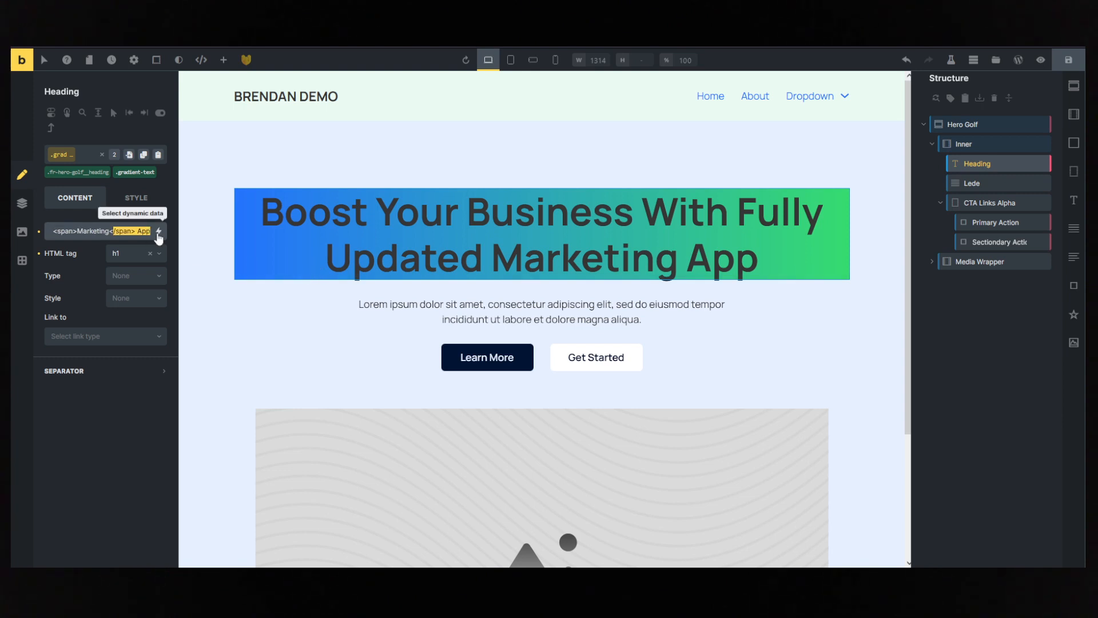
{"action": "left_click", "coordinate": [120, 231]}
- Change the gradient rule's selector to root span in the gradient-text class's custom CSS and indent its background-image line
{"action": "left_click", "coordinate": [136, 207]}
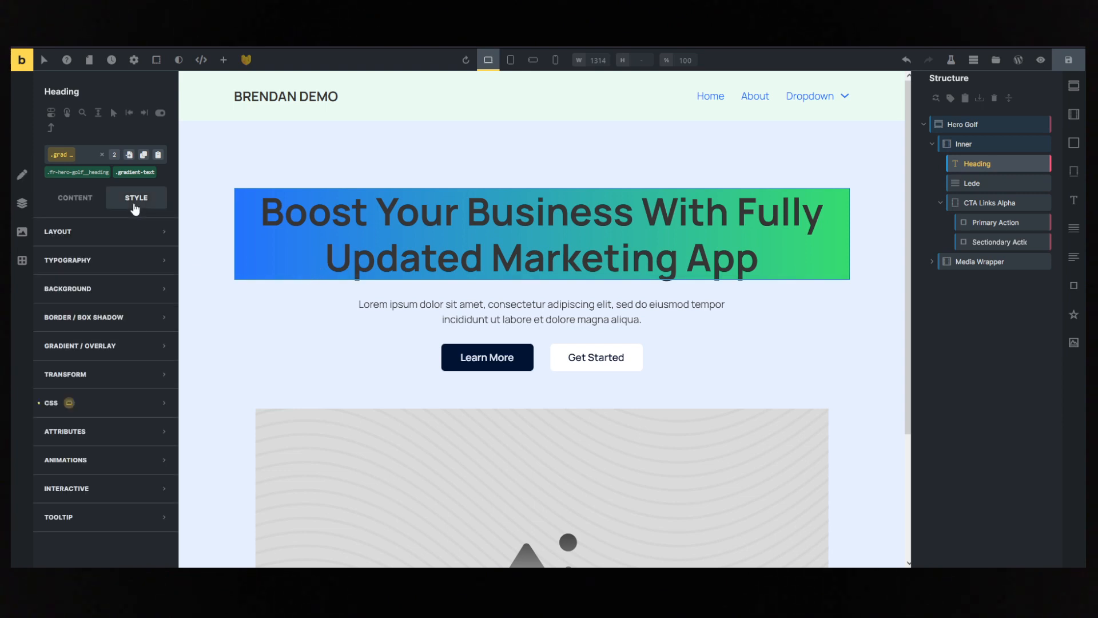
{"action": "left_click", "coordinate": [104, 406]}
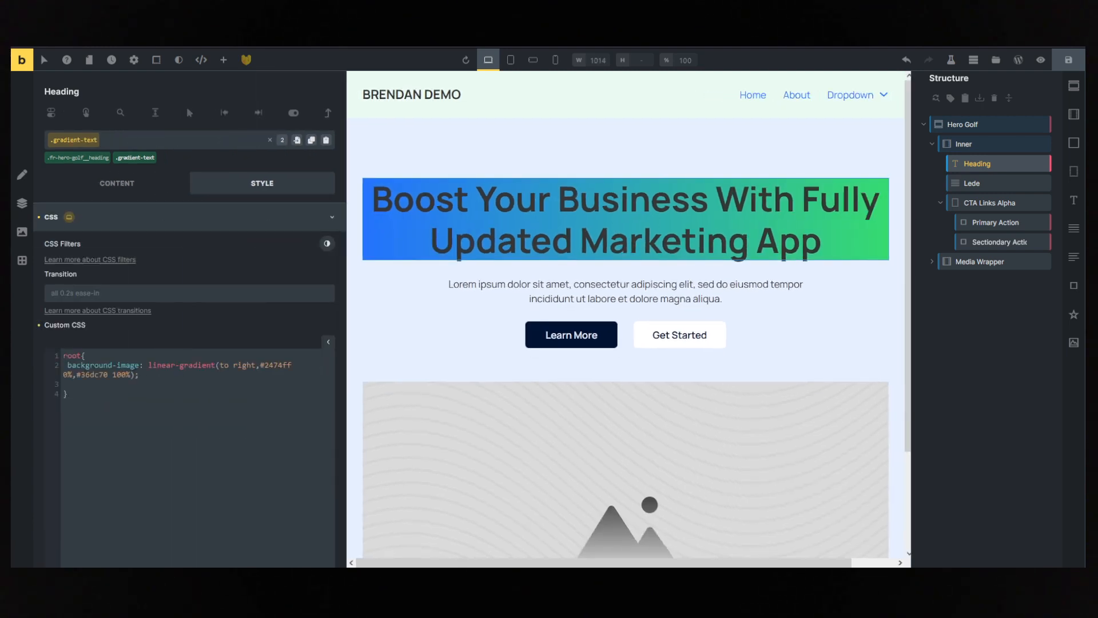
{"action": "left_click", "coordinate": [83, 356]}
{"action": "type", "text": "span"}
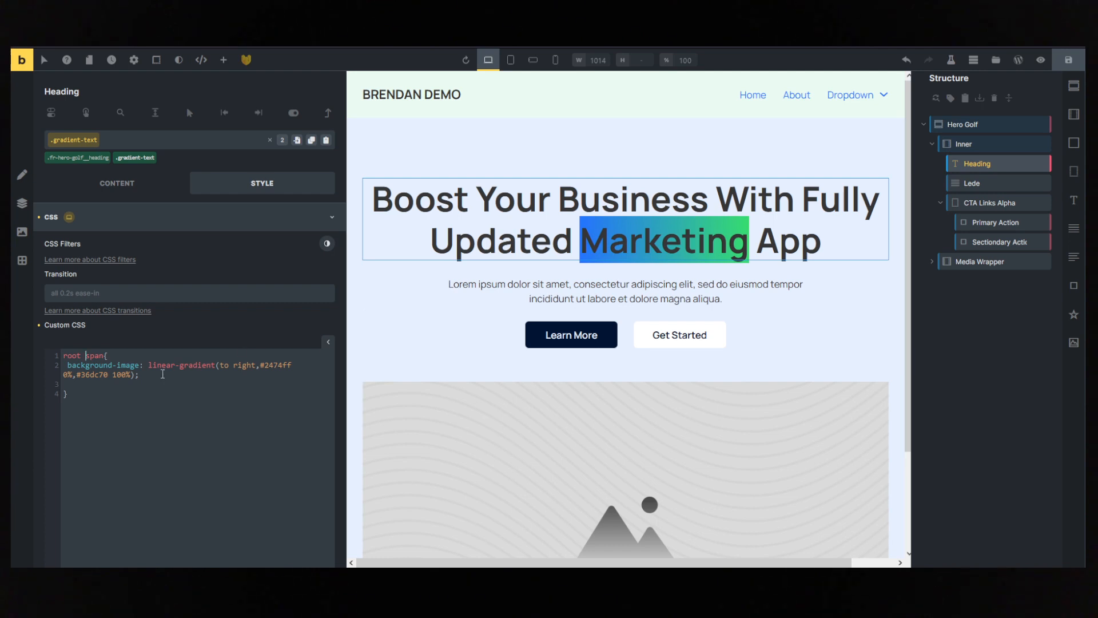
{"action": "left_click", "coordinate": [67, 366]}
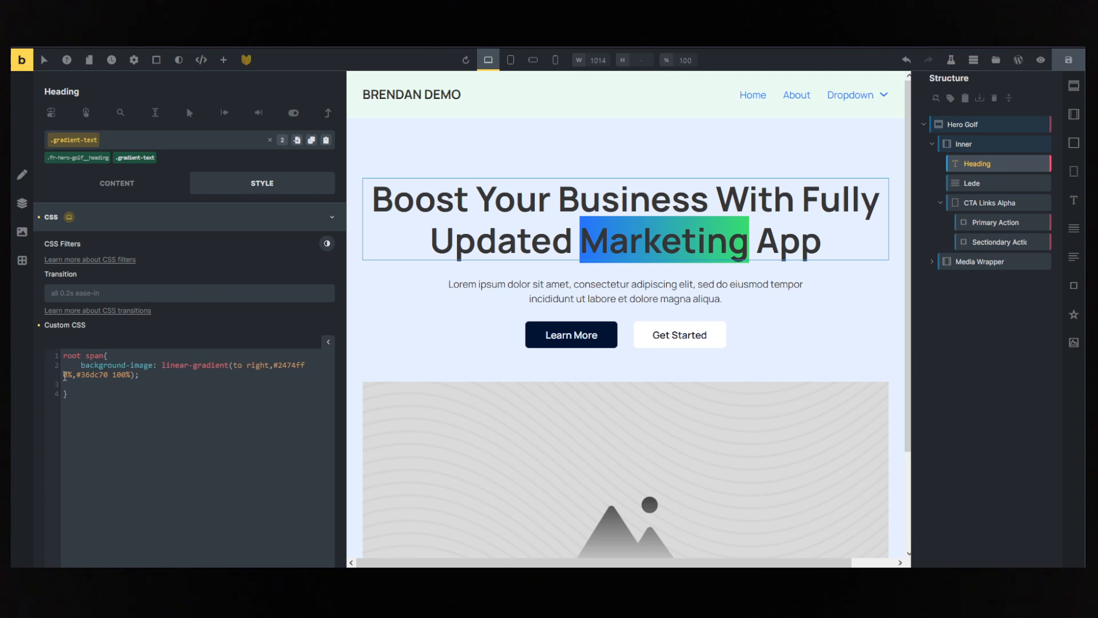
- Add -webkit-background-clip: text !important; below the background-image declaration in the root span rule
{"action": "left_click", "coordinate": [152, 375]}
{"action": "type", "text": "-webkit-tex"}
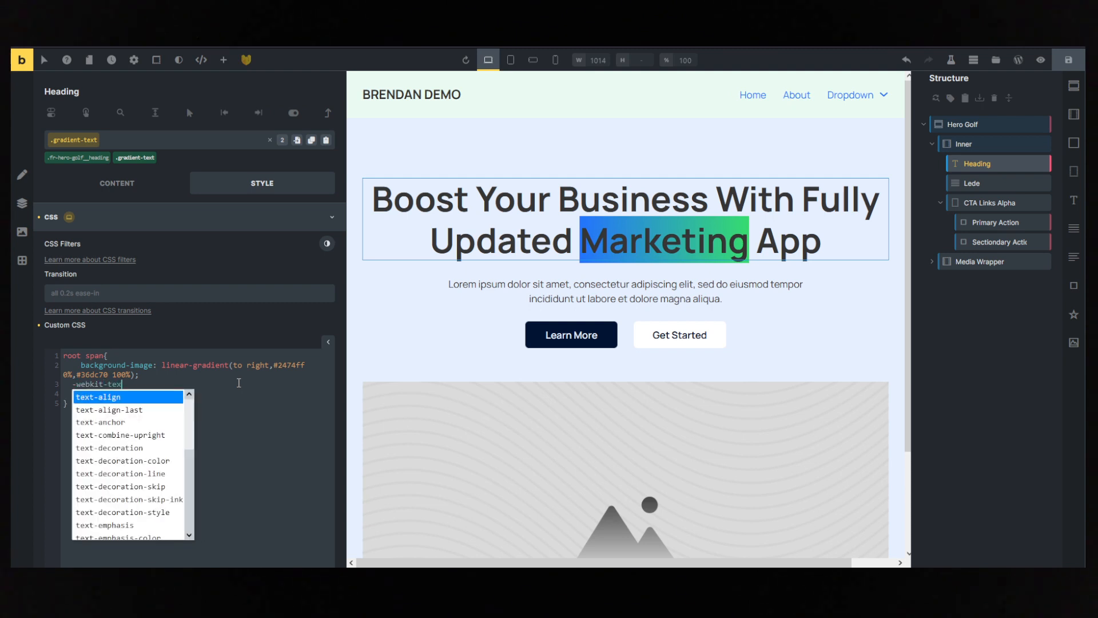
{"action": "key", "text": "BackSpace"}
{"action": "key", "text": "BackSpace"}
{"action": "key", "text": "BackSpace"}
{"action": "type", "text": "backgrou"}
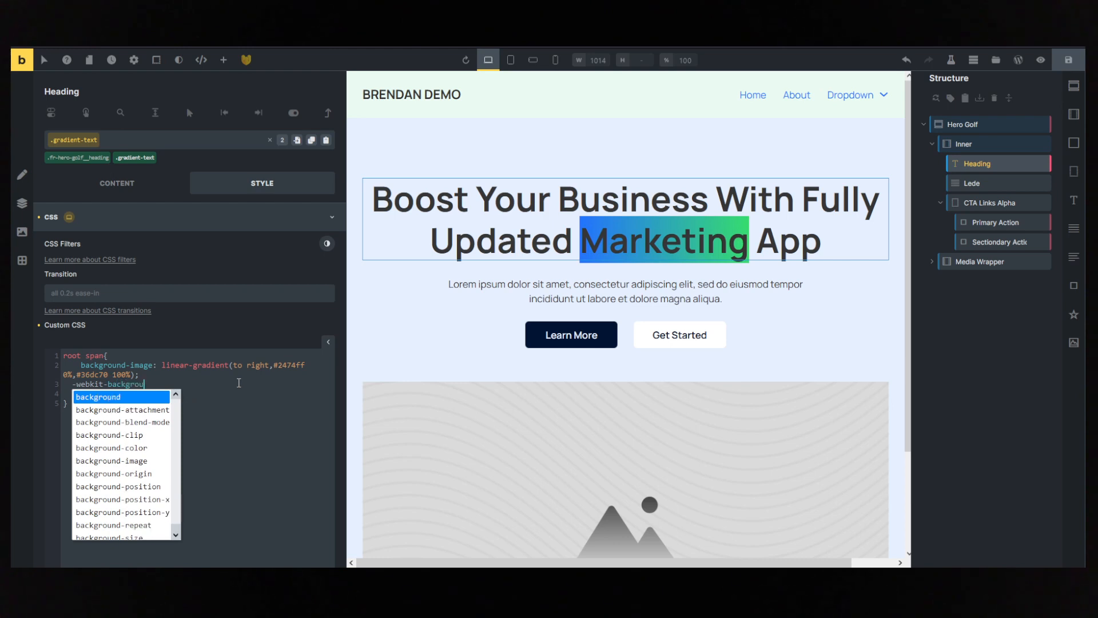
{"action": "type", "text": "nd-cl"}
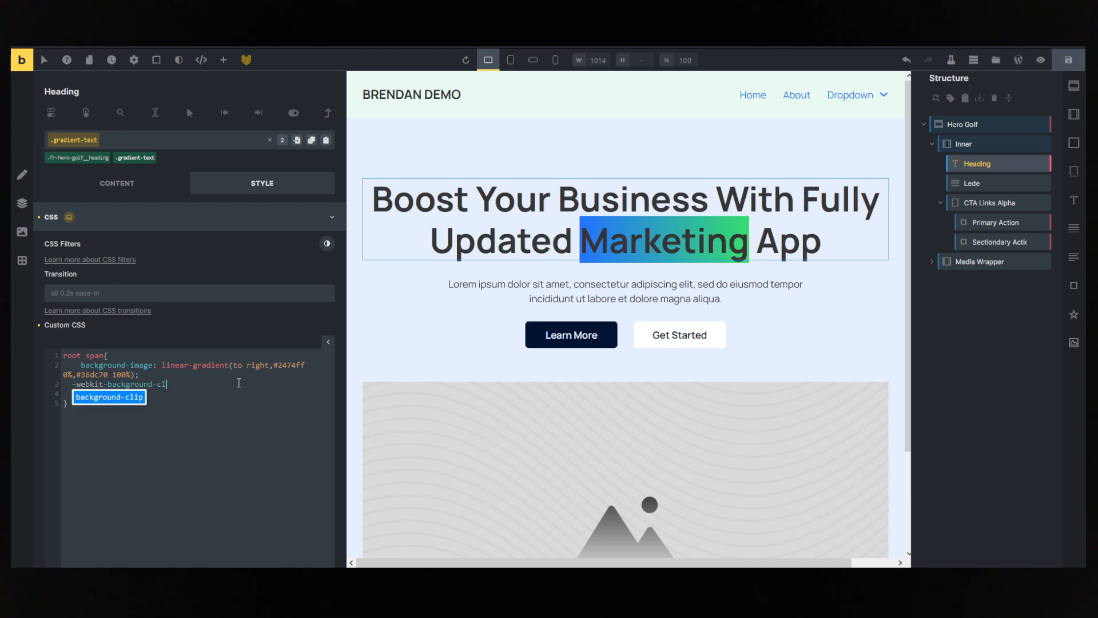
{"action": "type", "text": "ip: text "}
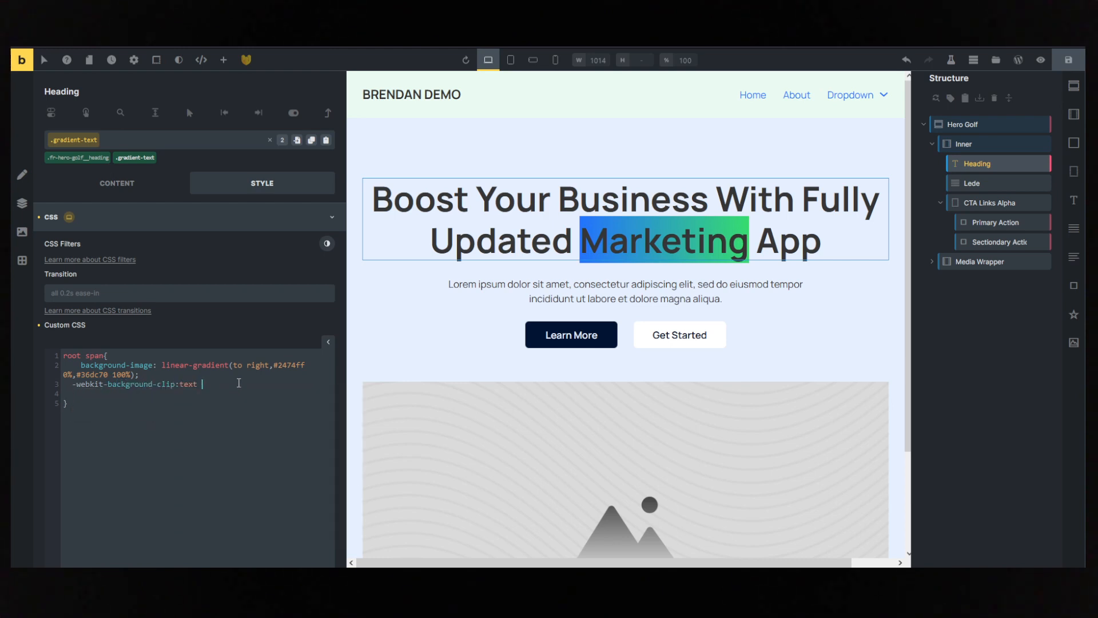
{"action": "type", "text": "!important;"}
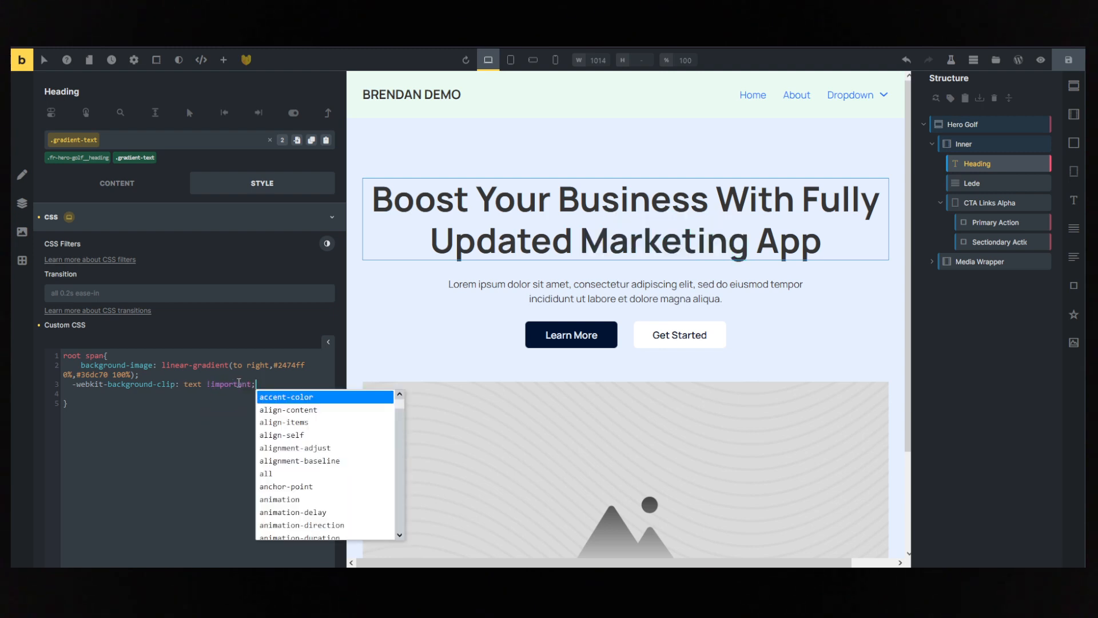
{"action": "key", "text": "Return"}
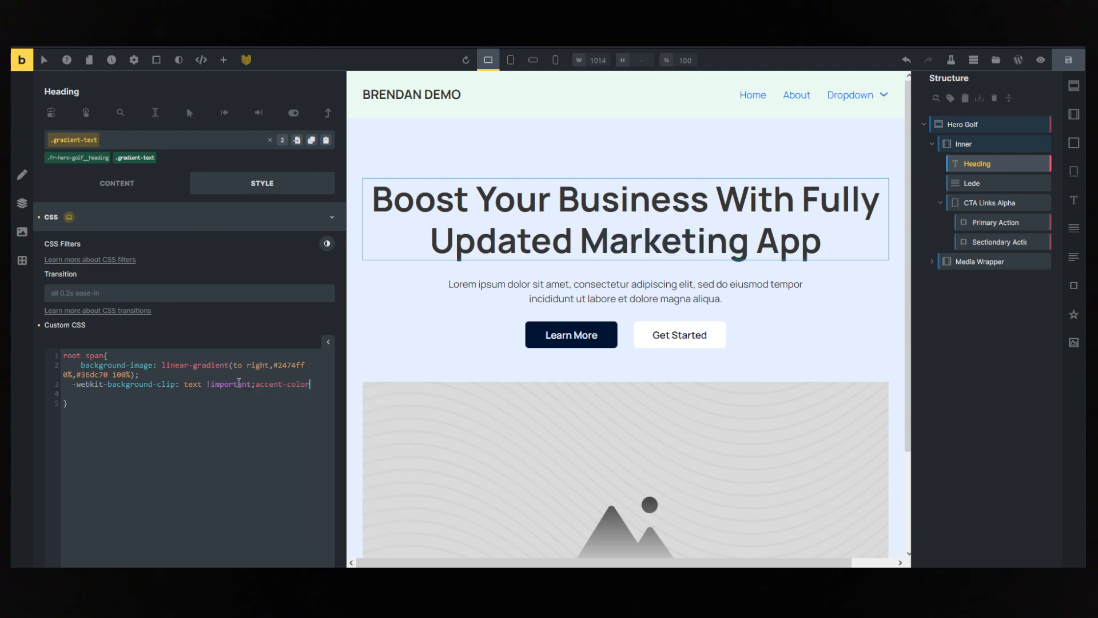
{"action": "key", "text": "BackSpace"}
{"action": "key", "text": "BackSpace"}
{"action": "key", "text": "BackSpace"}
{"action": "key", "text": "BackSpace"}
{"action": "key", "text": "BackSpace"}
{"action": "key", "text": "BackSpace"}
{"action": "key", "text": "BackSpace"}
{"action": "key", "text": "BackSpace"}
{"action": "key", "text": "BackSpace"}
{"action": "key", "text": "BackSpace"}
{"action": "key", "text": "BackSpace"}
{"action": "key", "text": "BackSpace"}
- Add -webkit-text-fill-color: transparent; to the root span rule below the background-clip declaration
{"action": "key", "text": "Return"}
{"action": "type", "text": "-webkit-te"}
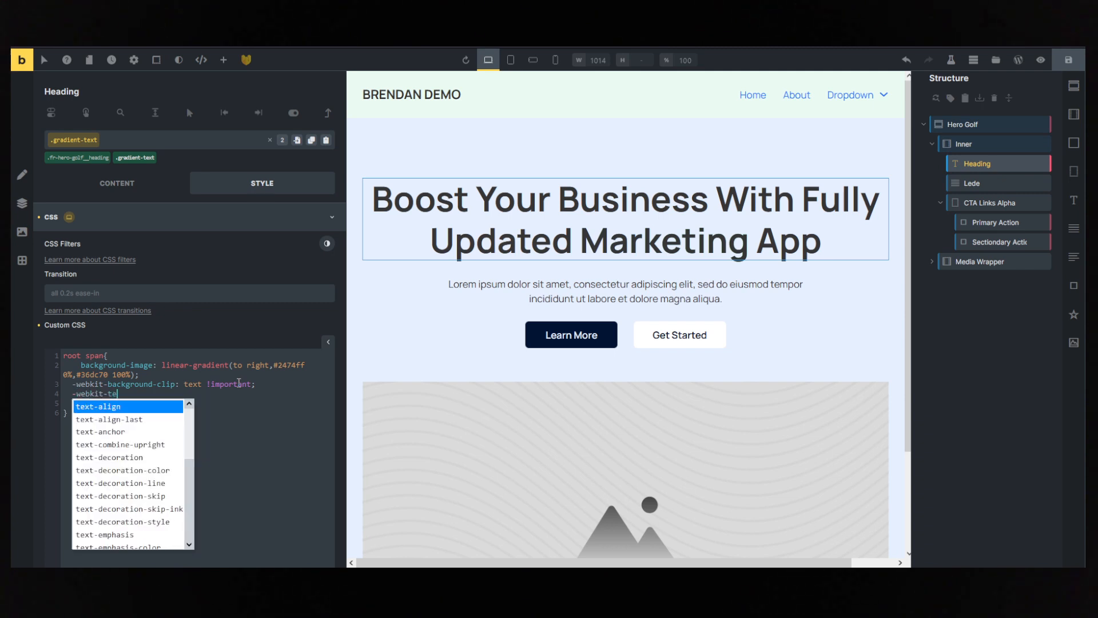
{"action": "type", "text": "xt-fill-col"}
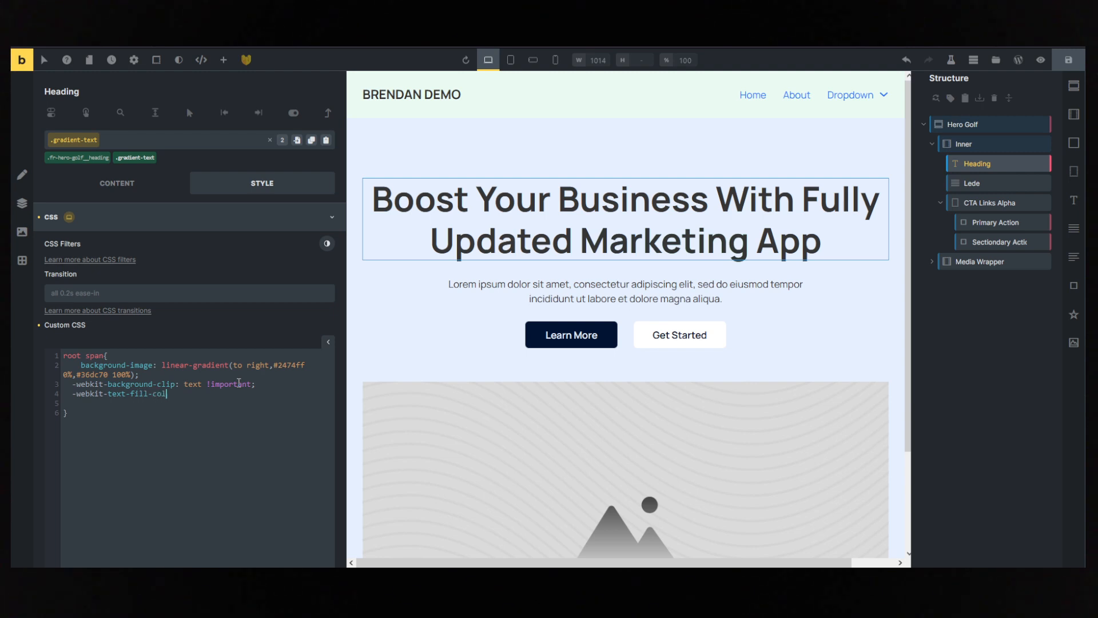
{"action": "type", "text": "or: transparent;"}
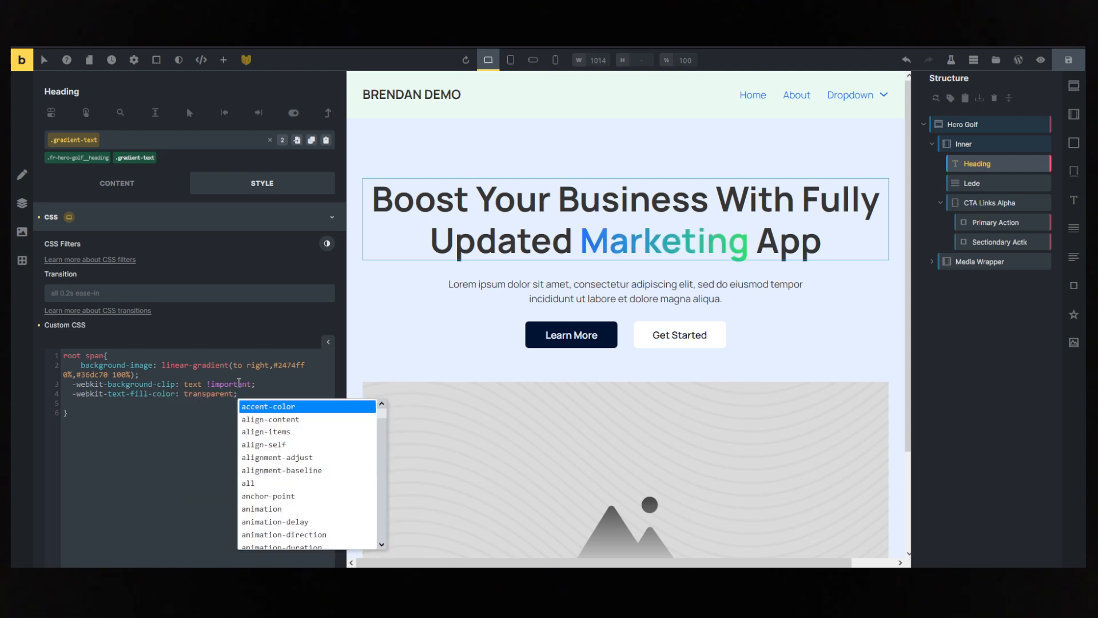
{"action": "left_click", "coordinate": [166, 405]}
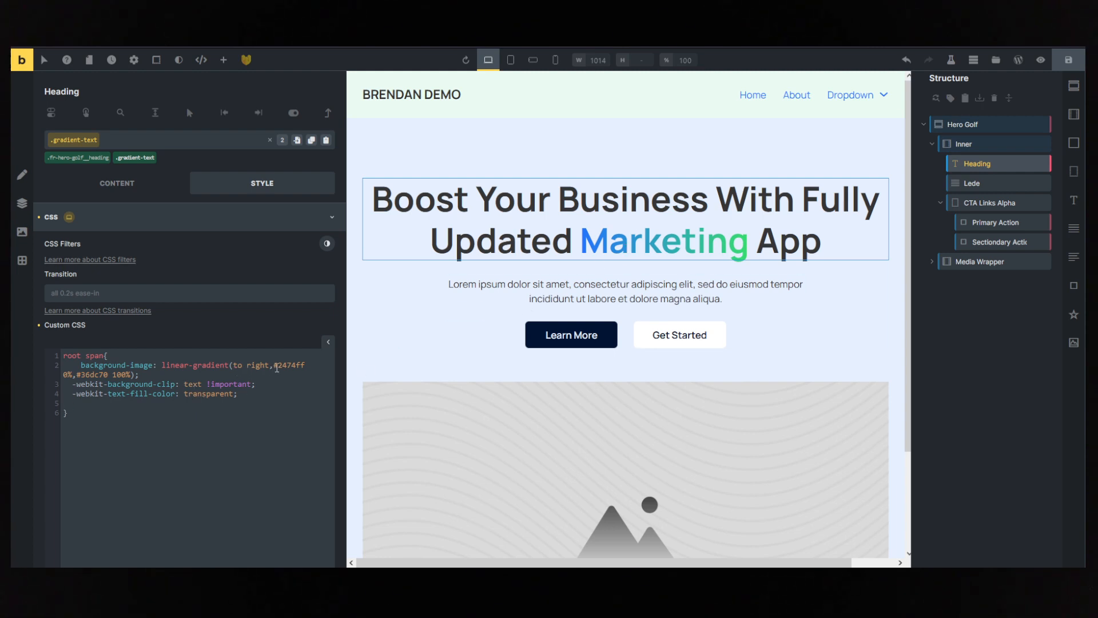
- Replace the gradient's start colour #2474ff with var(--action) in the root span rule
{"action": "left_click_drag", "start_coordinate": [275, 368], "coordinate": [306, 367]}
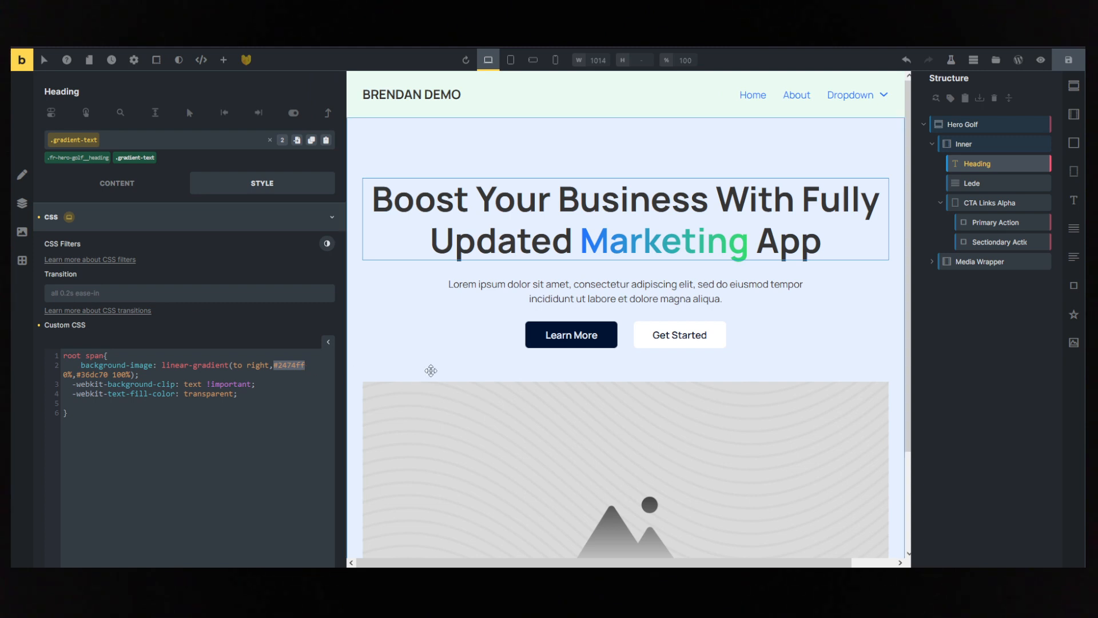
{"action": "type", "text": "var("}
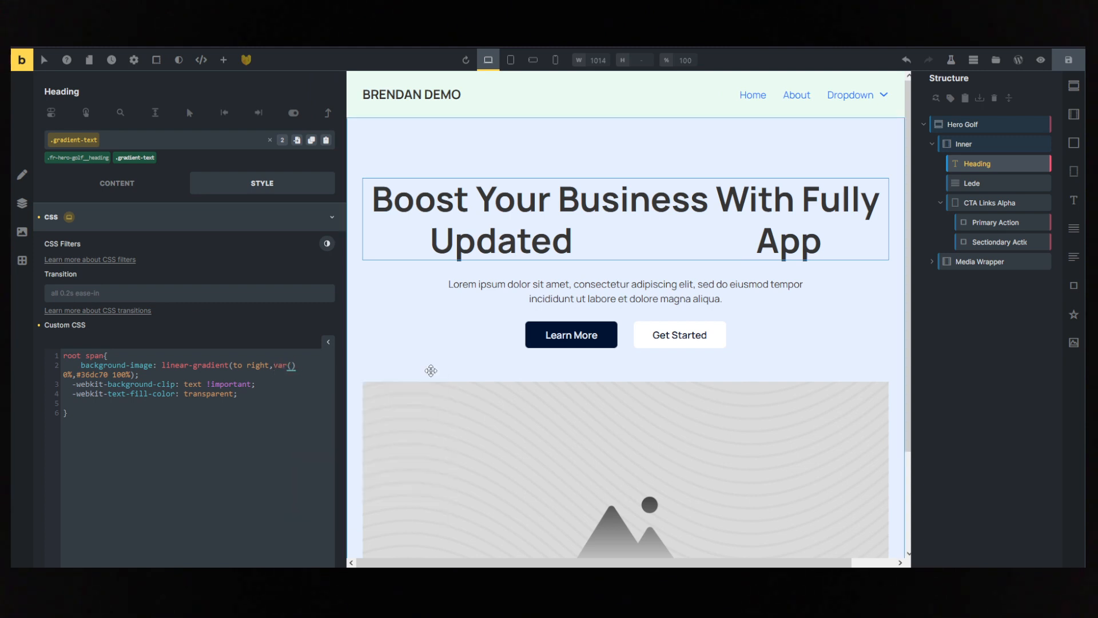
{"action": "type", "text": "--action"}
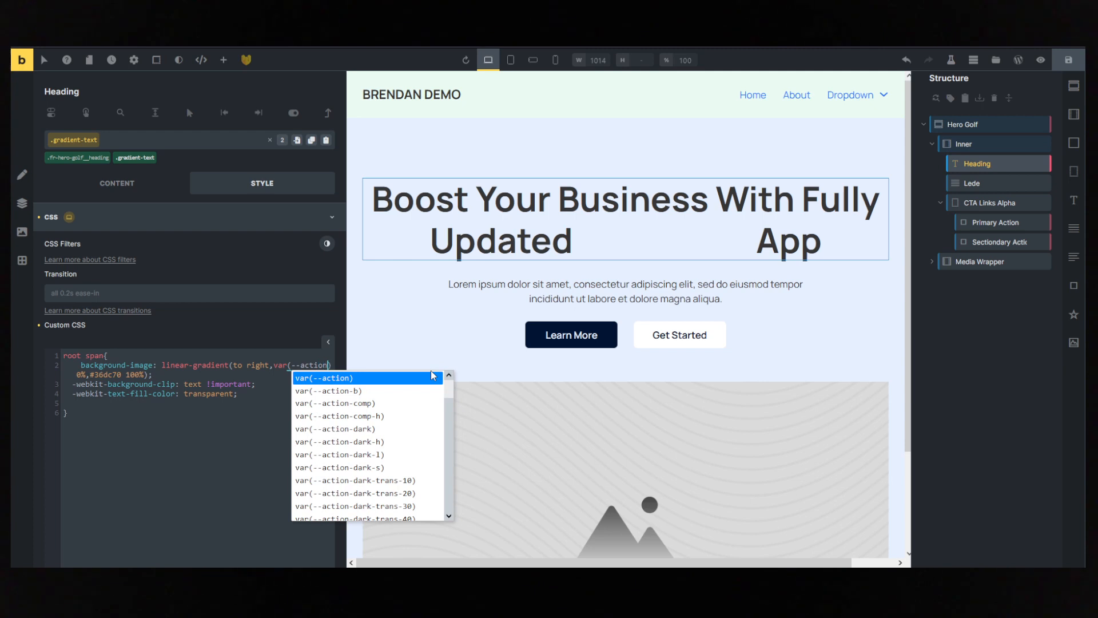
- Replace the gradient's end colour #36dc70 with var(--secondary) in the root span rule
{"action": "left_click", "coordinate": [123, 375]}
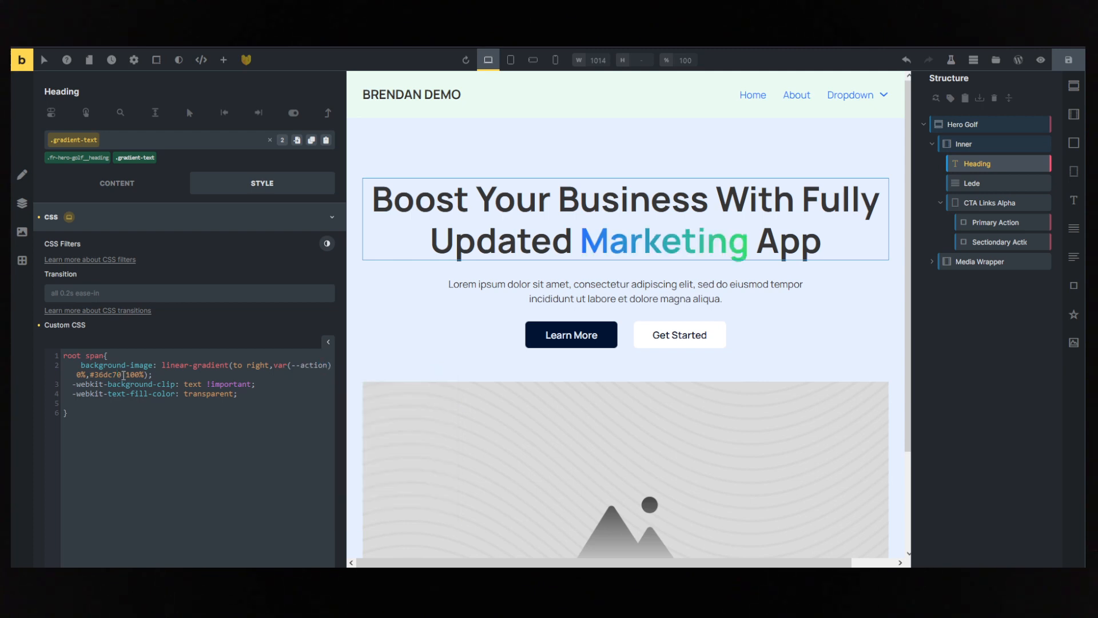
{"action": "left_click_drag", "start_coordinate": [123, 375], "coordinate": [91, 379]}
{"action": "type", "text": "var(--"}
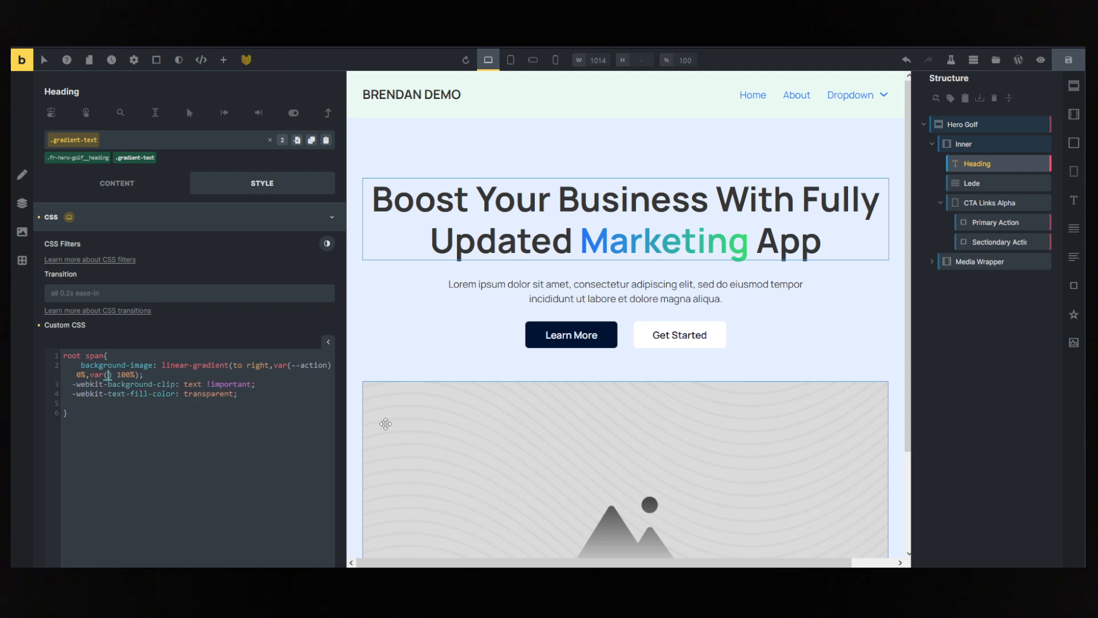
{"action": "type", "text": "secondary"}
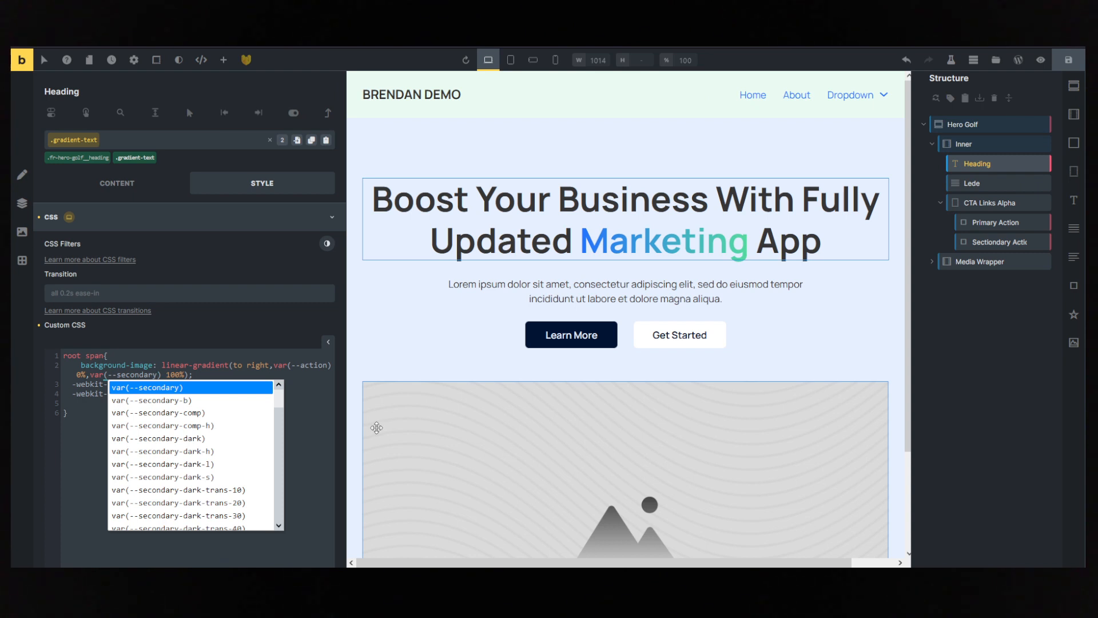
- Try var(--base) as the gradient's end colour
{"action": "key", "text": "BackSpace"}
{"action": "key", "text": "BackSpace"}
{"action": "key", "text": "BackSpace"}
{"action": "key", "text": "BackSpace"}
{"action": "key", "text": "BackSpace"}
{"action": "key", "text": "BackSpace"}
{"action": "key", "text": "BackSpace"}
{"action": "key", "text": "BackSpace"}
{"action": "key", "text": "BackSpace"}
{"action": "type", "text": "b"}
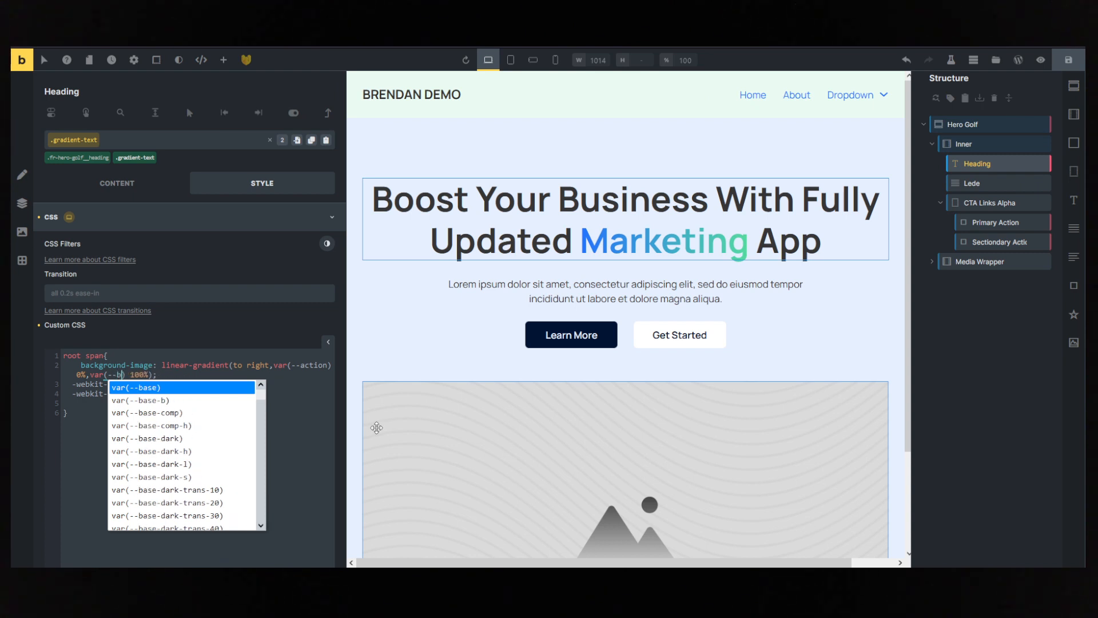
{"action": "type", "text": "ase"}
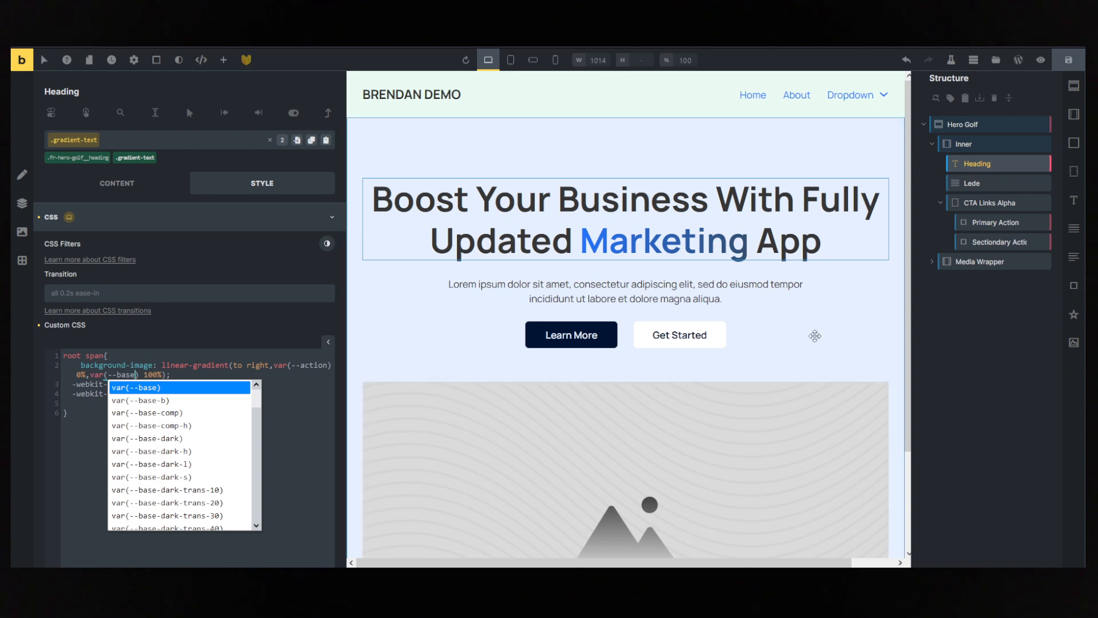
- Set the gradient's end colour back to var(--secondary) and save the page
{"action": "key", "text": "BackSpace"}
{"action": "key", "text": "BackSpace"}
{"action": "key", "text": "BackSpace"}
{"action": "key", "text": "BackSpace"}
{"action": "type", "text": "sec"}
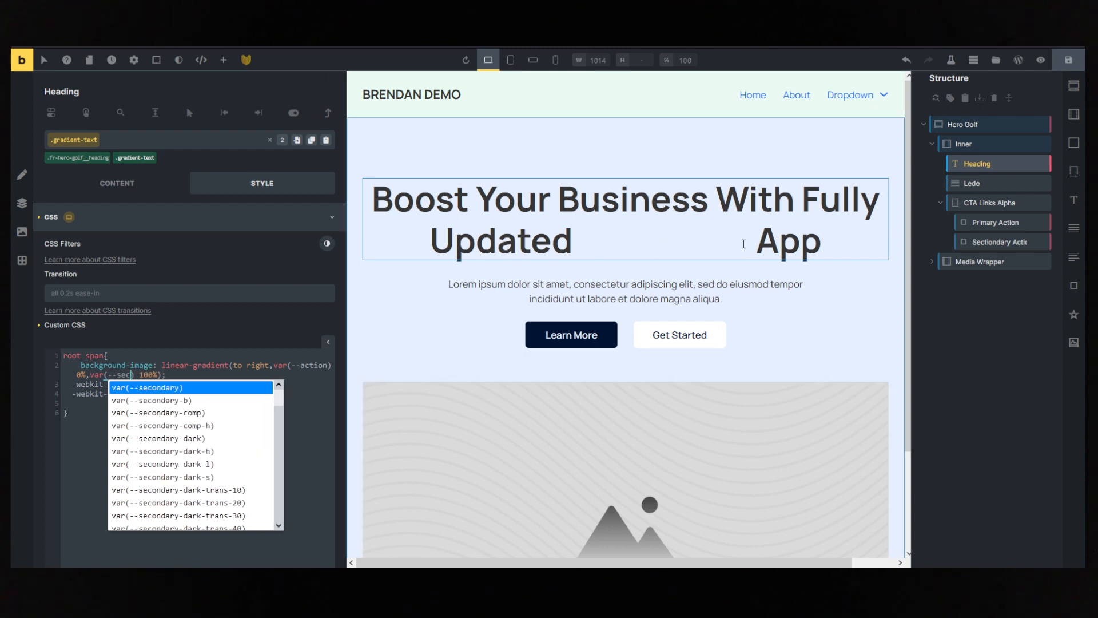
{"action": "type", "text": "ondary"}
{"action": "left_click", "coordinate": [64, 434]}
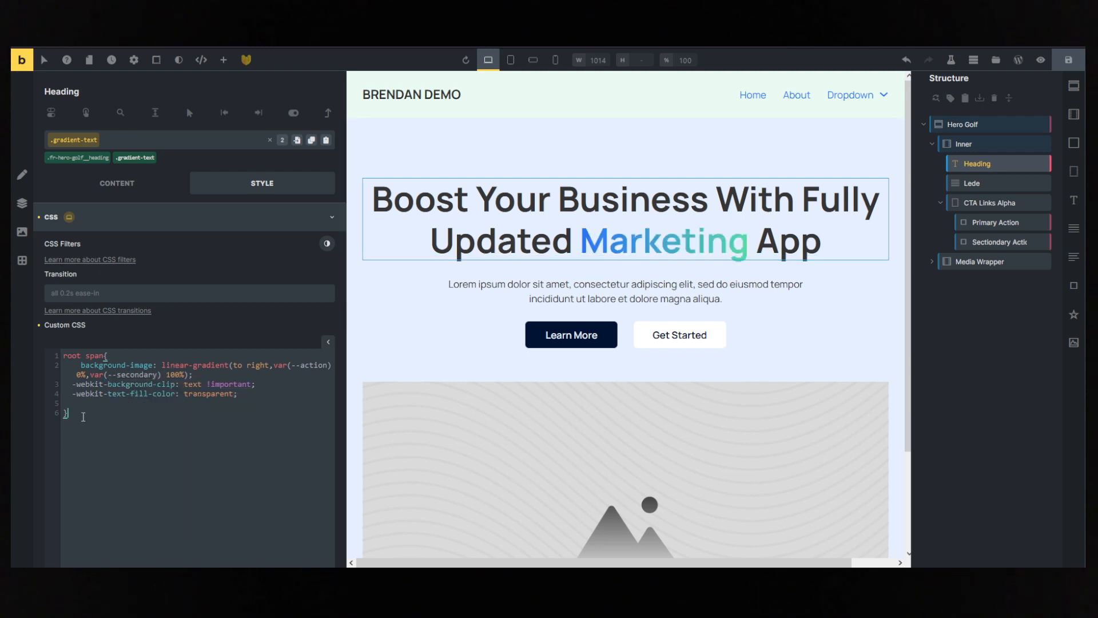
{"action": "left_click", "coordinate": [1069, 59]}
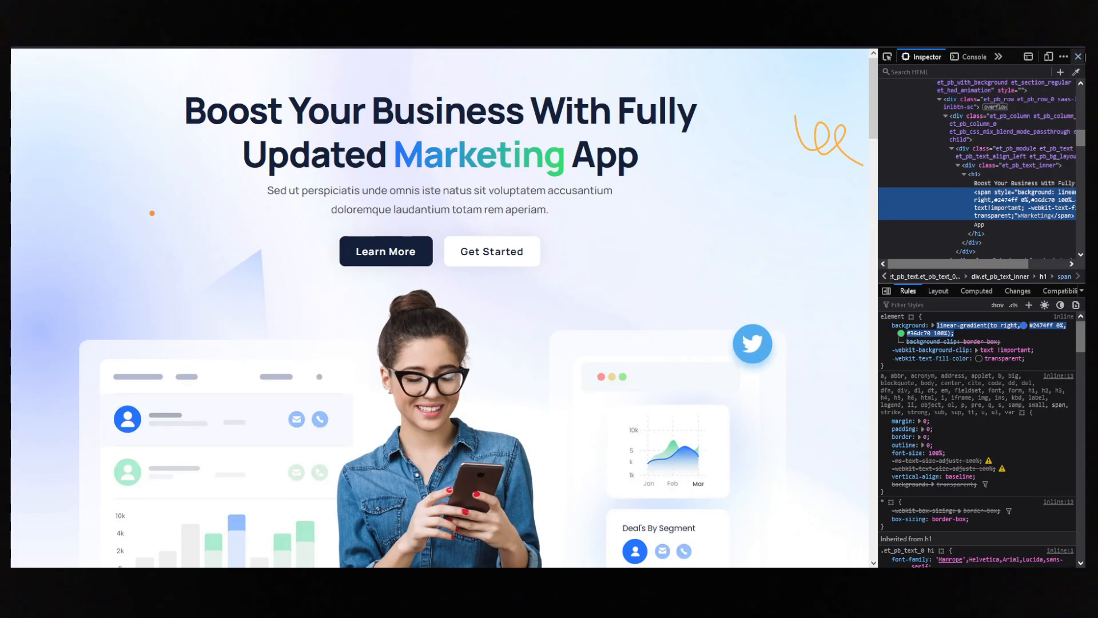
- Close the reference page's inspector and set the gradient-text class's font weight to 800 in Bricks
{"action": "left_click", "coordinate": [1078, 56]}
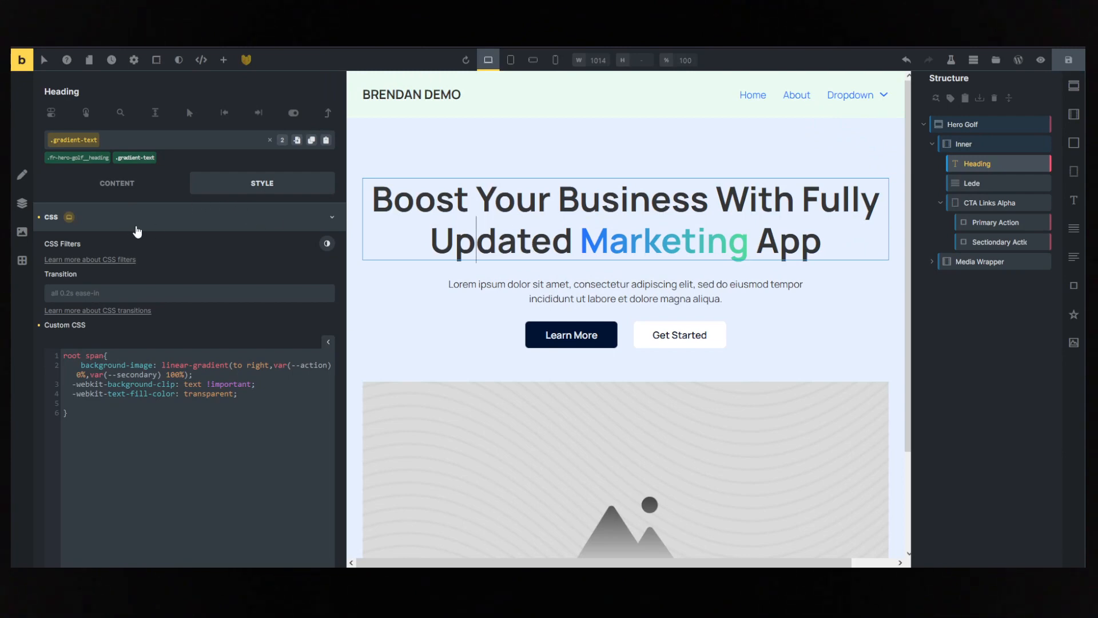
{"action": "left_click", "coordinate": [178, 222]}
{"action": "left_click", "coordinate": [179, 243]}
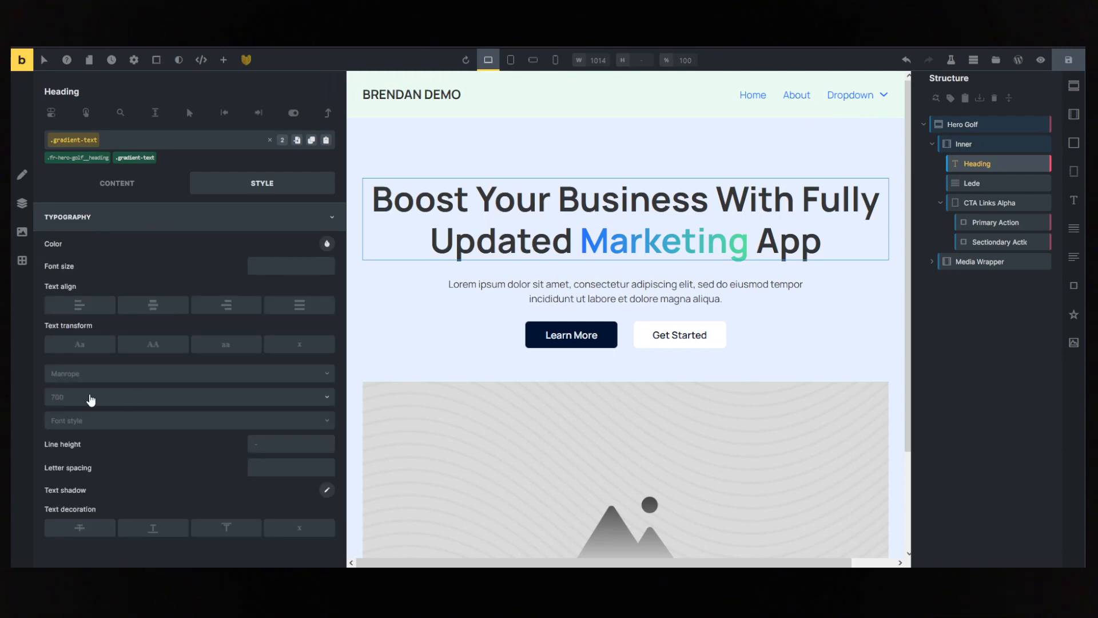
{"action": "left_click", "coordinate": [90, 398]}
{"action": "left_click", "coordinate": [77, 540]}
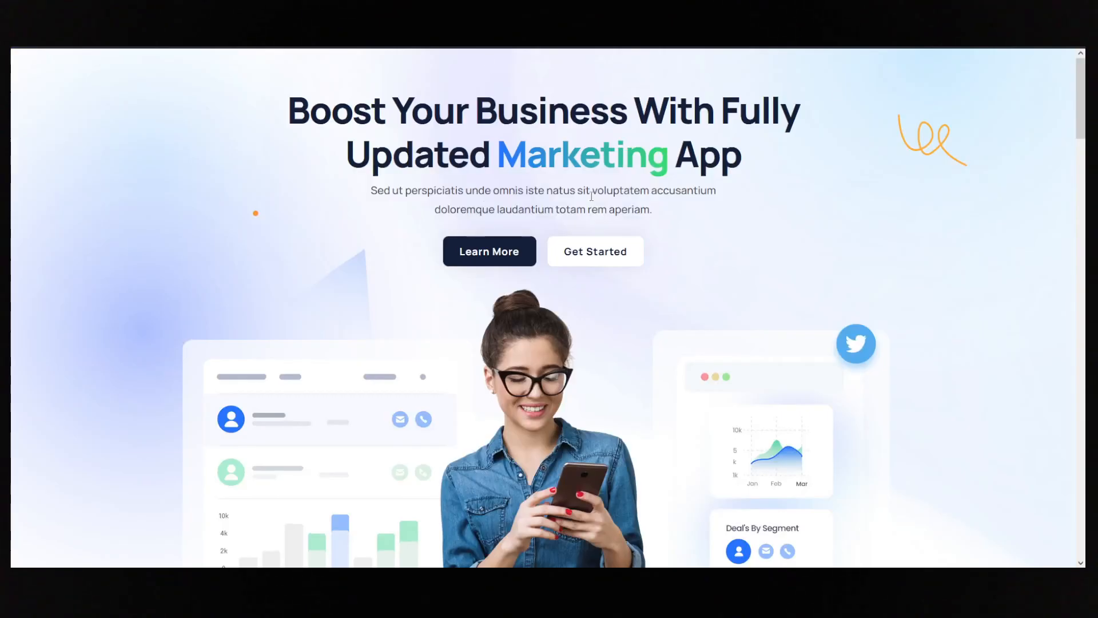
- Examine the hero image arrangement on the reference page and delete the placeholder image from the hero's Media Wrapper in Bricks
{"action": "scroll", "coordinate": [592, 203], "scroll_direction": "down", "scroll_amount": 3}
{"action": "scroll", "coordinate": [592, 203], "scroll_direction": "up", "scroll_amount": 2}
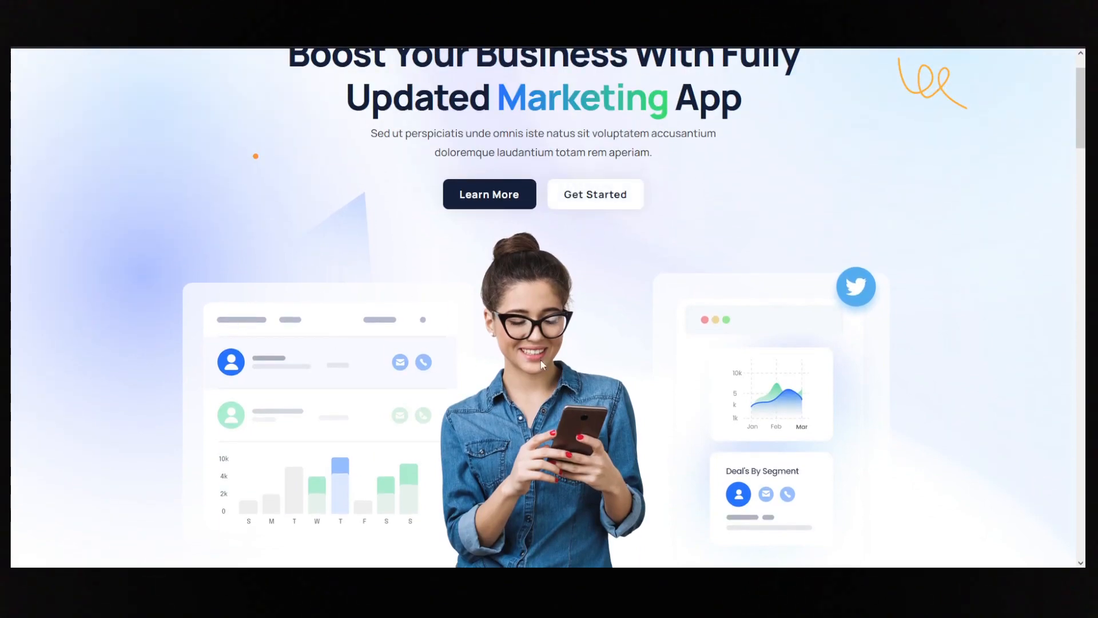
{"action": "scroll", "coordinate": [542, 359], "scroll_direction": "down", "scroll_amount": 3}
{"action": "scroll", "coordinate": [542, 359], "scroll_direction": "up", "scroll_amount": 3}
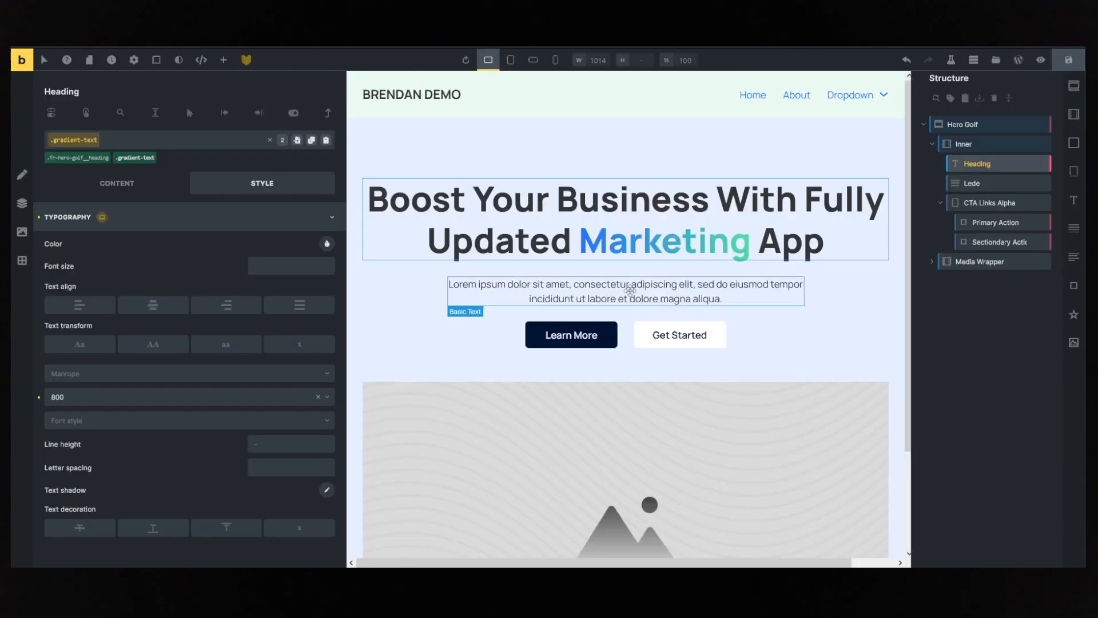
{"action": "scroll", "coordinate": [653, 371], "scroll_direction": "down", "scroll_amount": 2}
{"action": "left_click", "coordinate": [653, 371]}
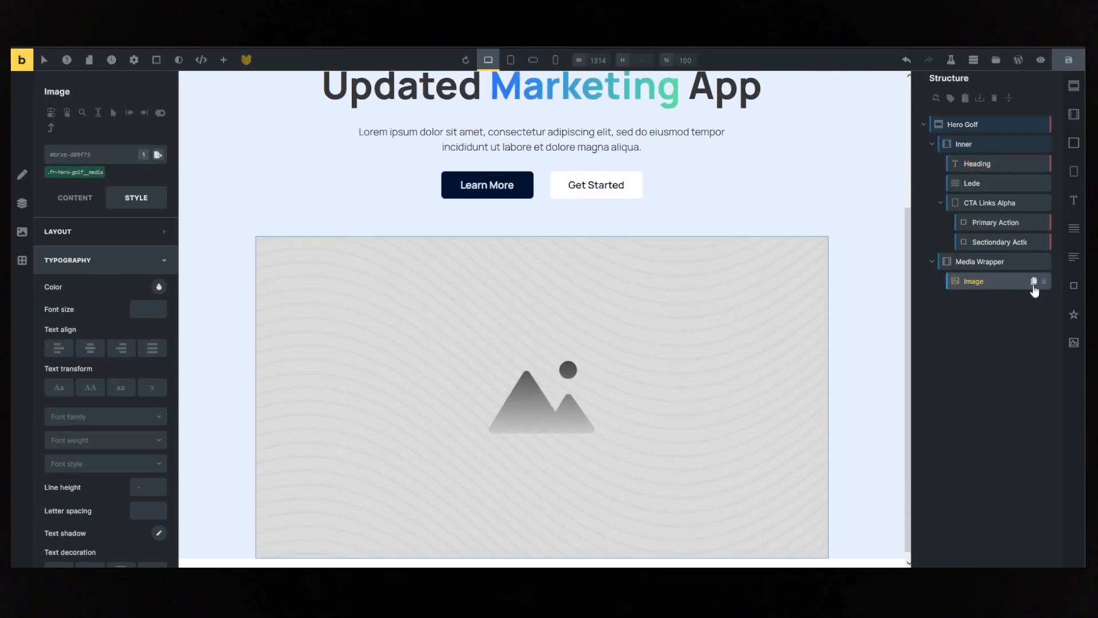
{"action": "left_click", "coordinate": [1043, 282]}
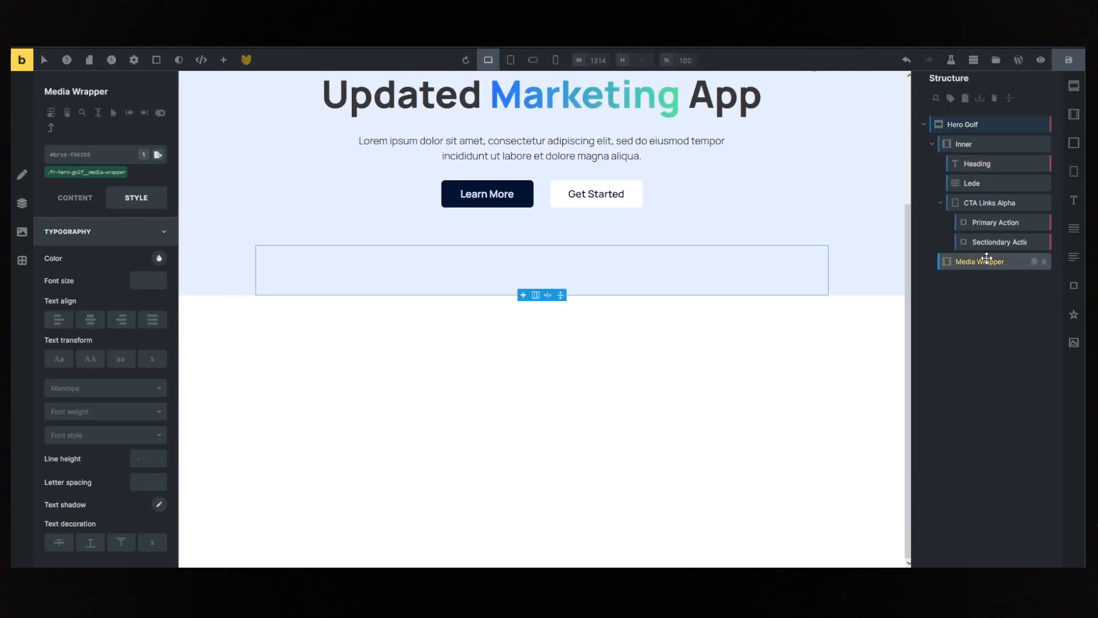
- Search the remote templates for "imag" and insert the three-image group with the large overlapping centre image
{"action": "left_click", "coordinate": [996, 59]}
{"action": "left_click", "coordinate": [409, 112]}
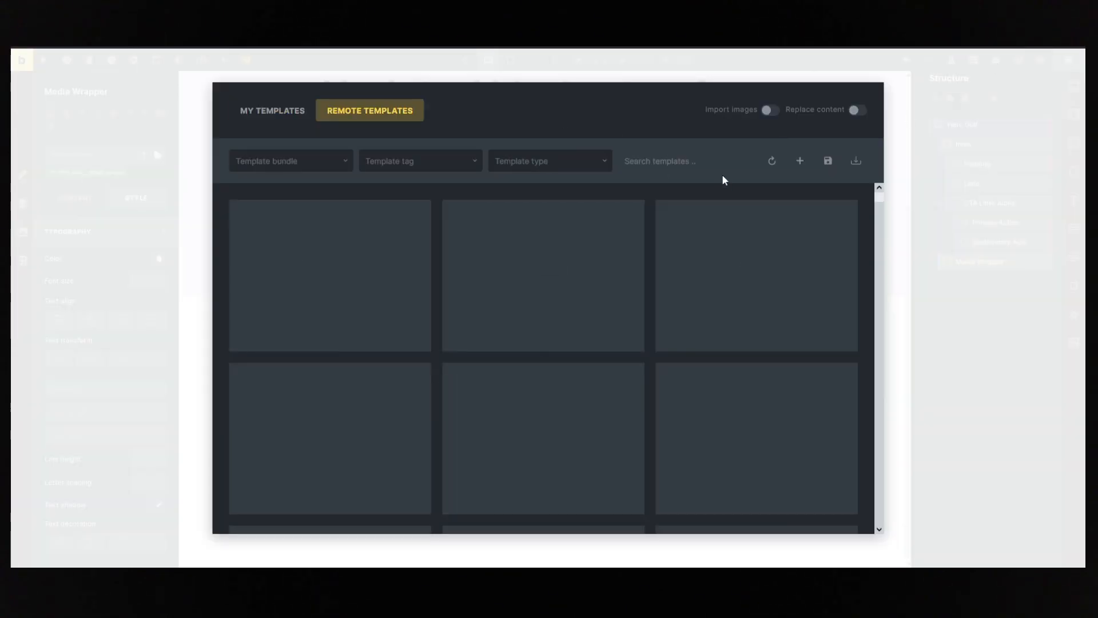
{"action": "left_click", "coordinate": [667, 160]}
{"action": "type", "text": "imag"}
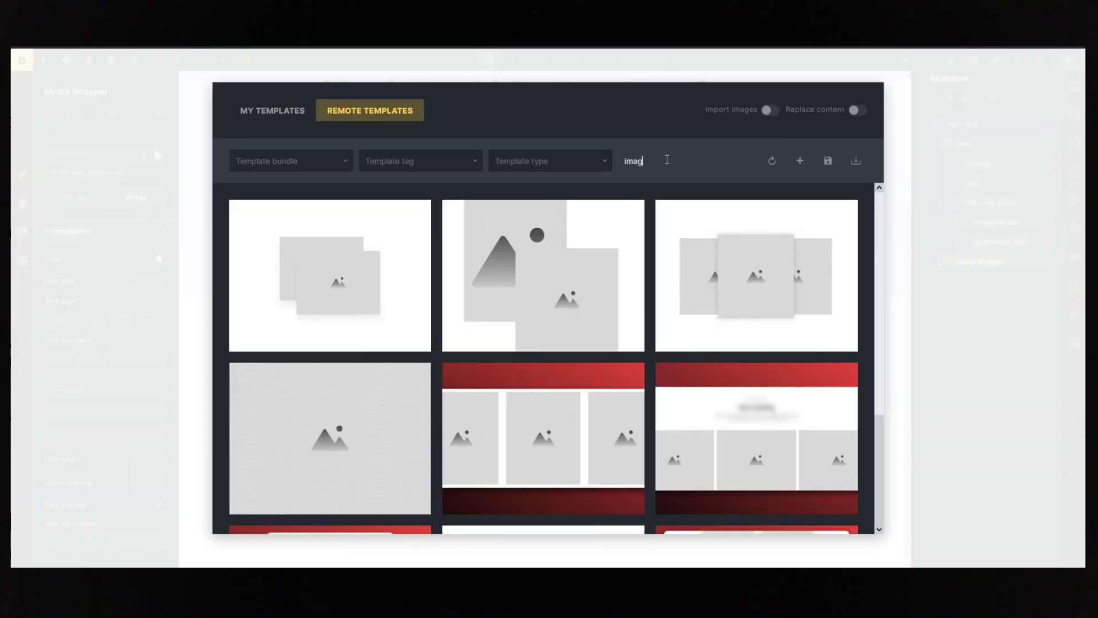
{"action": "mouse_move", "coordinate": [787, 238]}
{"action": "left_click", "coordinate": [755, 285]}
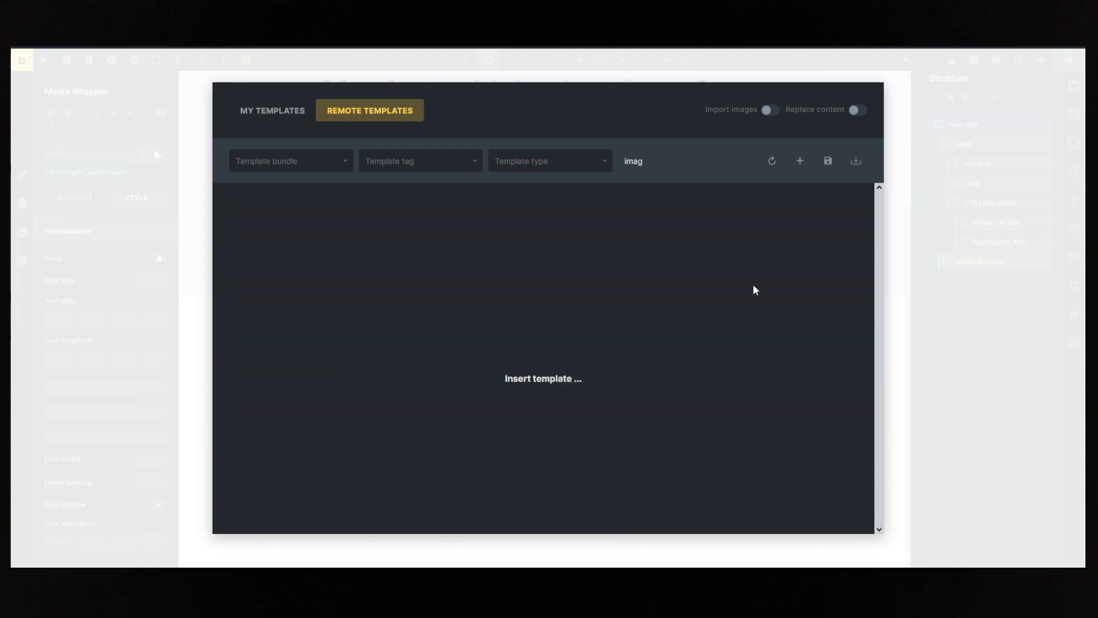
- Try to nest the Media Wrapper inside Image Group Echo and undo the move
{"action": "left_click_drag", "start_coordinate": [960, 264], "coordinate": [966, 282]}
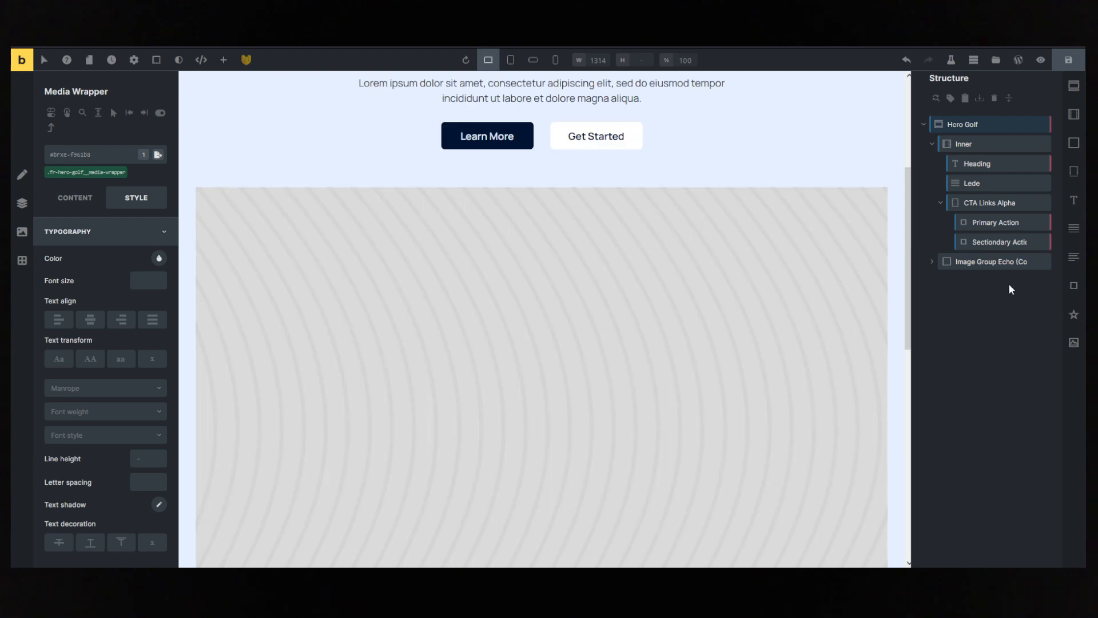
{"action": "left_click", "coordinate": [984, 261]}
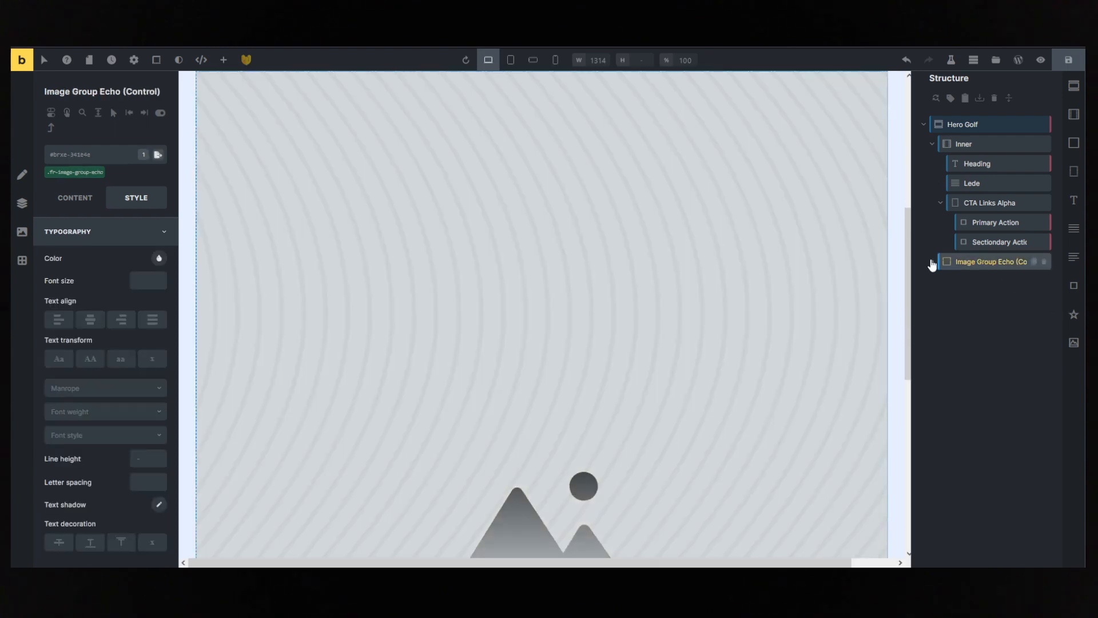
{"action": "left_click", "coordinate": [933, 262]}
{"action": "left_click", "coordinate": [962, 280]}
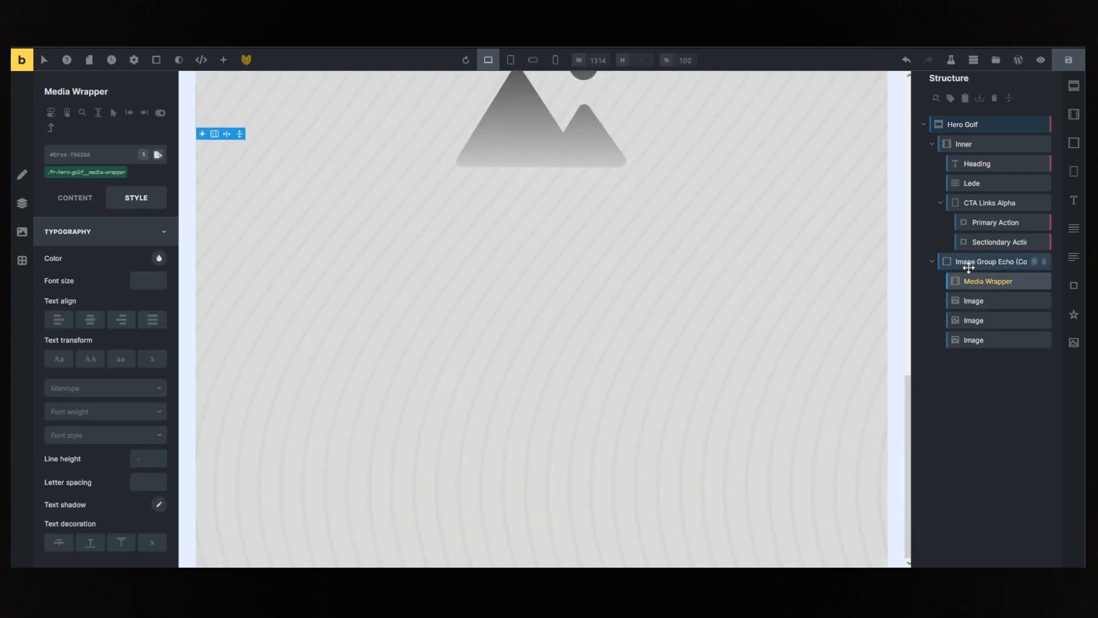
{"action": "key", "text": "ctrl+z"}
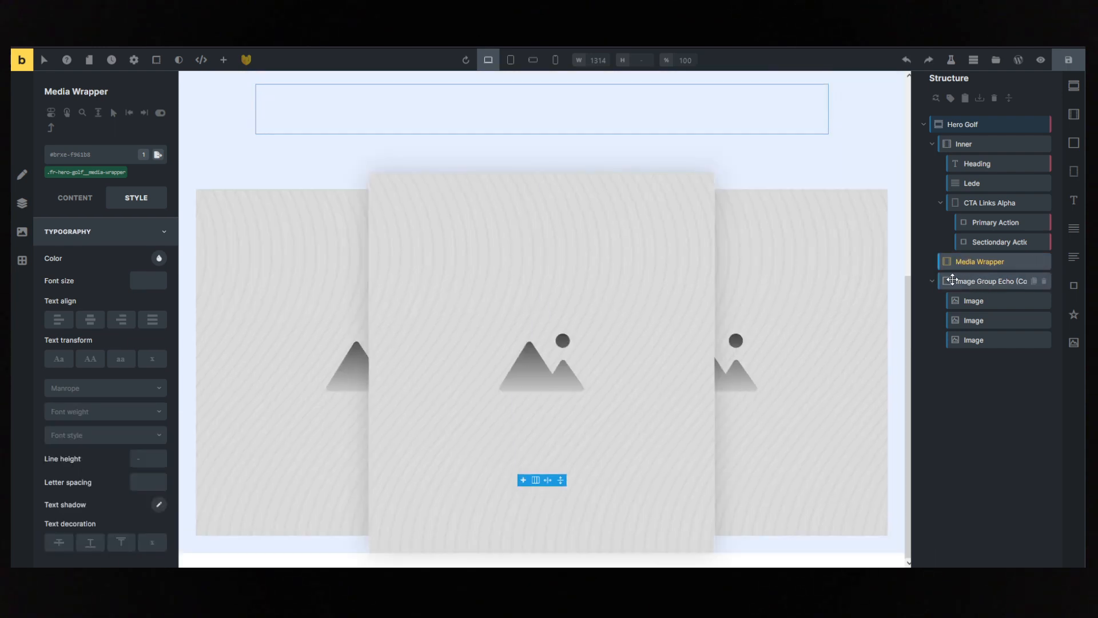
- Move Image Group Echo inside the hero's Media Wrapper and expand it to reach its images
{"action": "left_click_drag", "start_coordinate": [952, 280], "coordinate": [962, 262]}
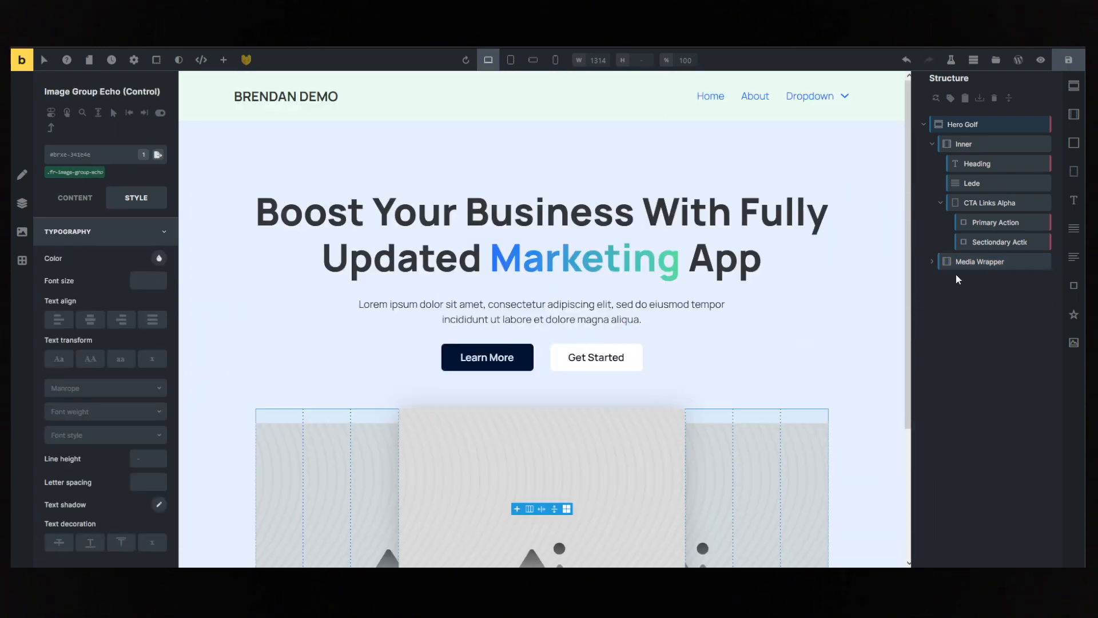
{"action": "left_click", "coordinate": [967, 261]}
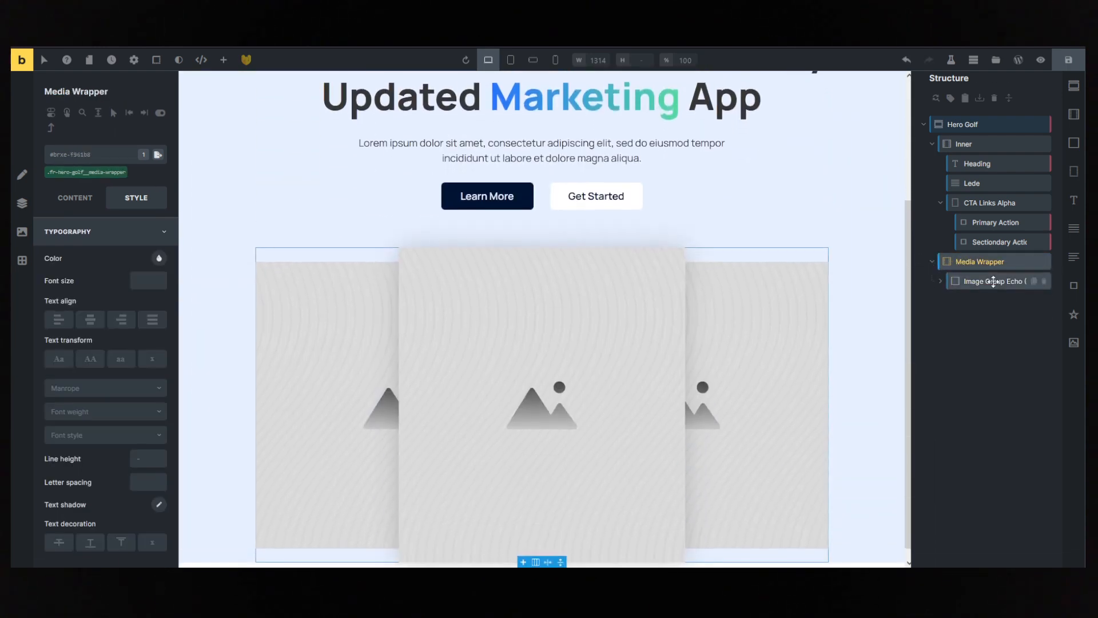
{"action": "left_click", "coordinate": [993, 281]}
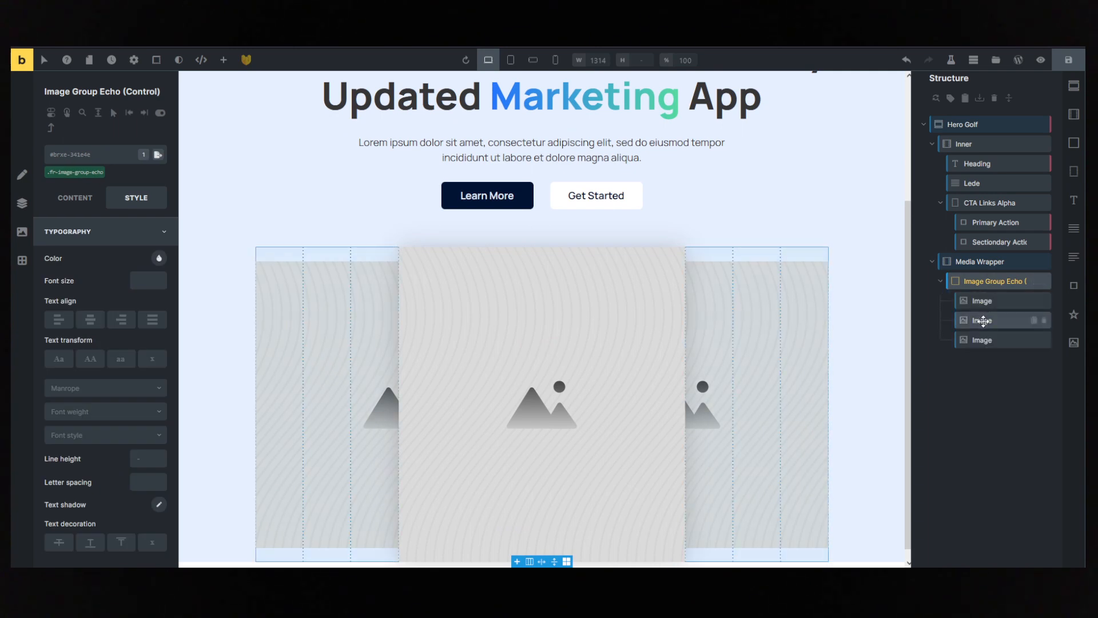
- Replace the image group's middle placeholder with the photo of the woman holding a phone from the media library
{"action": "left_click", "coordinate": [983, 321]}
{"action": "left_click", "coordinate": [77, 198]}
{"action": "left_click", "coordinate": [122, 304]}
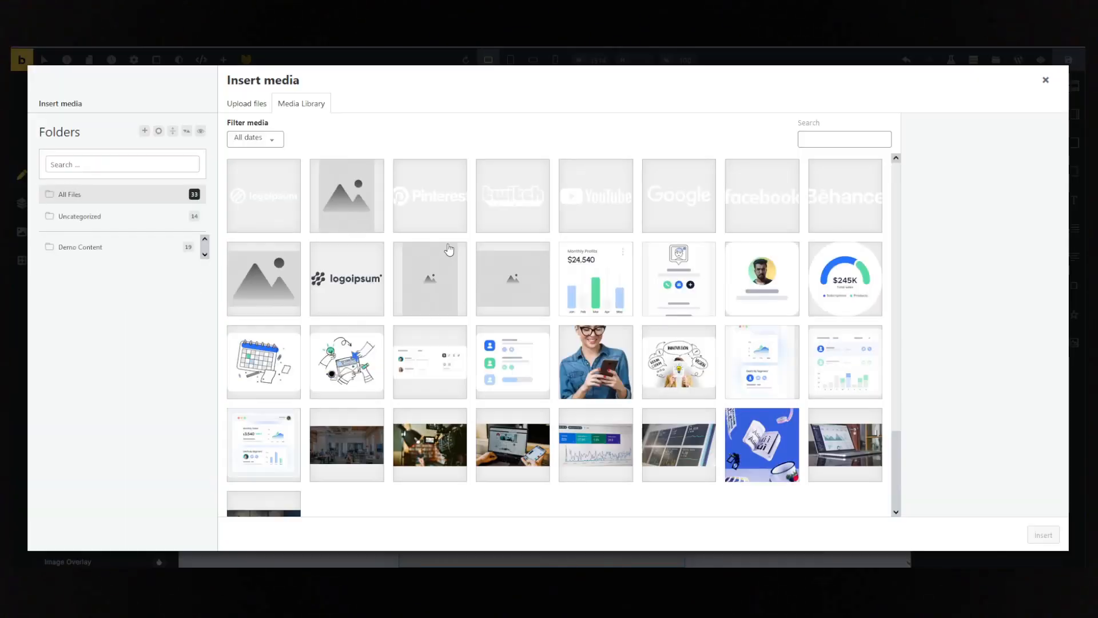
{"action": "left_click", "coordinate": [612, 359]}
{"action": "left_click", "coordinate": [1043, 535]}
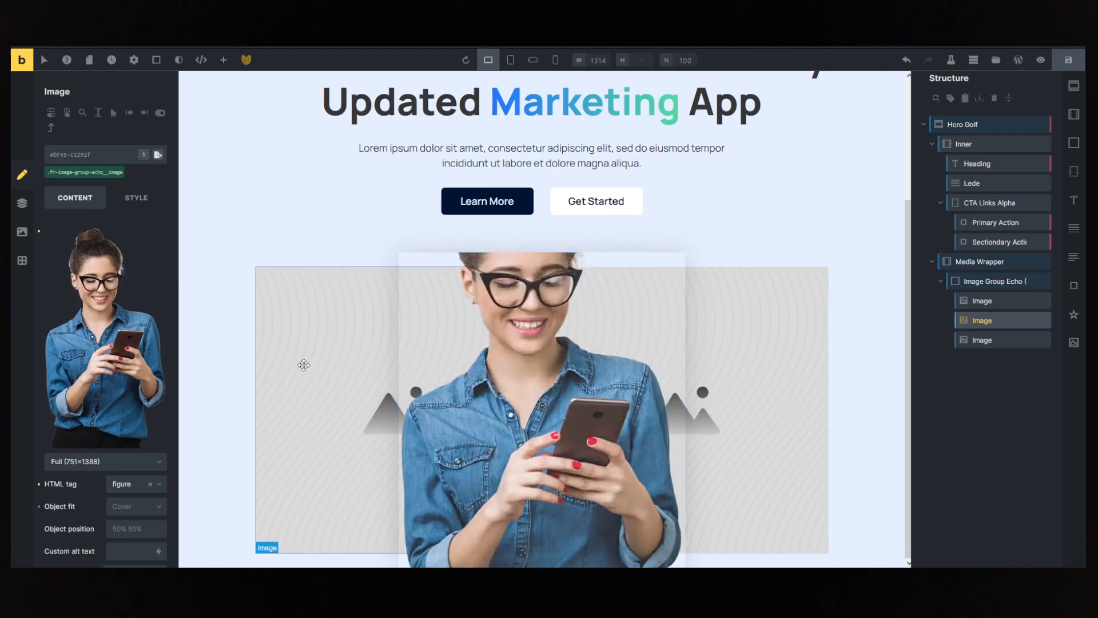
- Replace the image group's left placeholder with the contact list and bar chart dashboard graphic from the media library
{"action": "left_click", "coordinate": [304, 364]}
{"action": "left_click", "coordinate": [106, 303]}
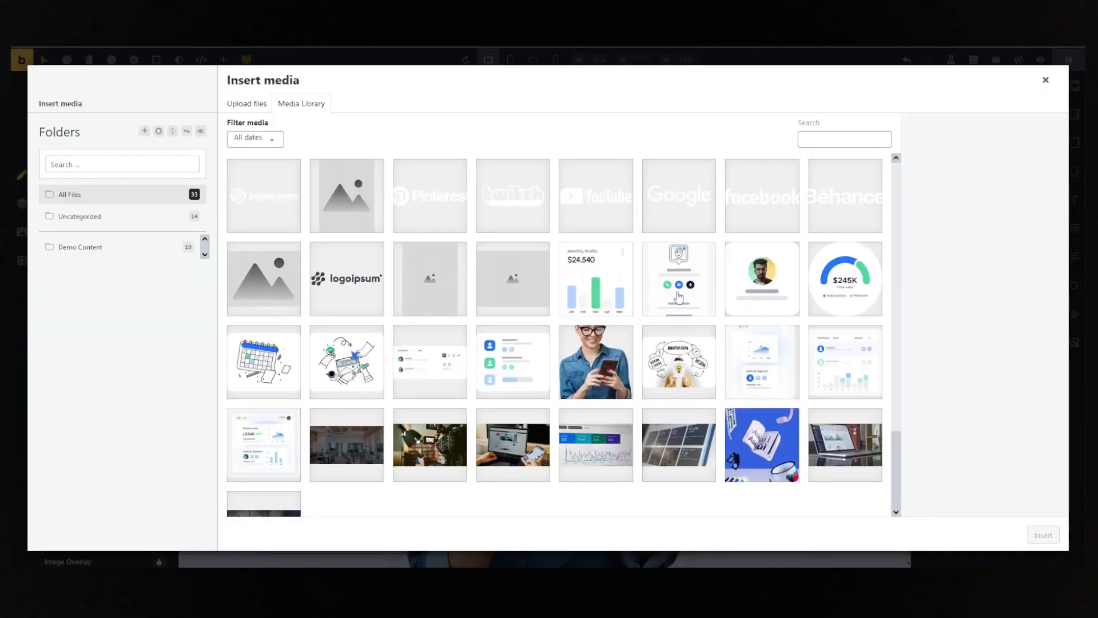
{"action": "left_click", "coordinate": [850, 373]}
{"action": "left_click", "coordinate": [1043, 535]}
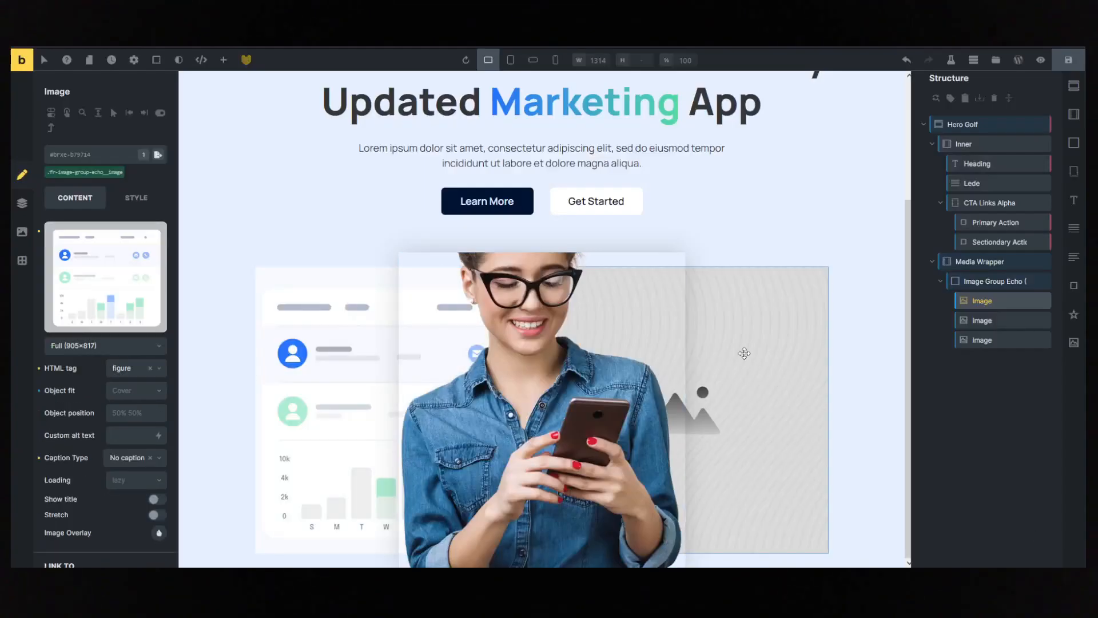
- Replace the image group's right placeholder with the area chart and "Deals By Segment" graphic from the media library
{"action": "left_click", "coordinate": [744, 354]}
{"action": "left_click", "coordinate": [106, 288]}
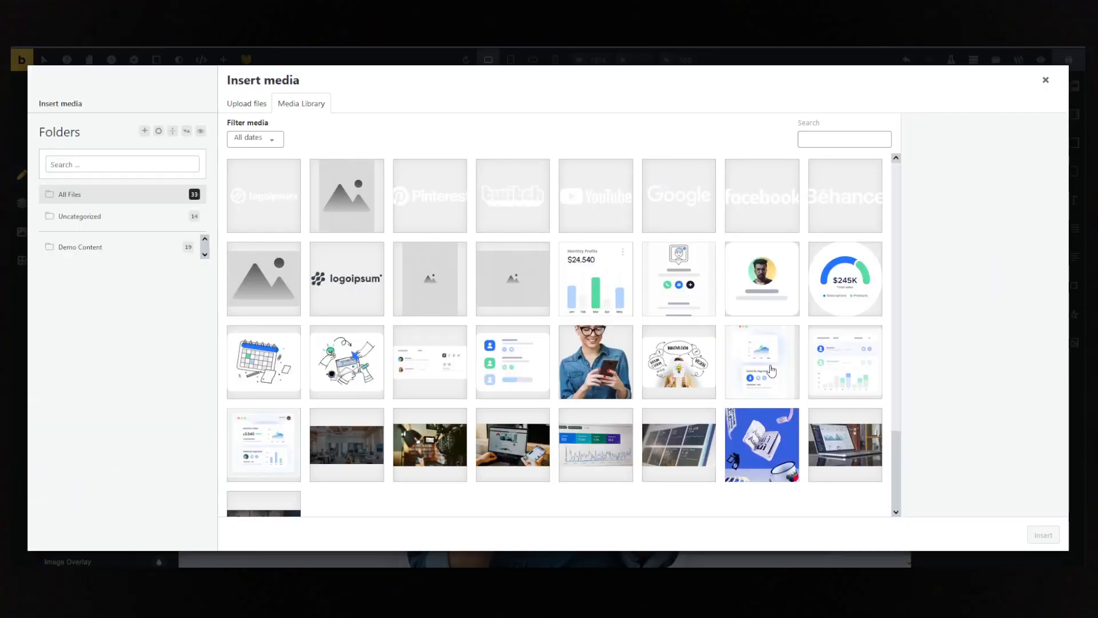
{"action": "left_click", "coordinate": [772, 370]}
{"action": "left_click", "coordinate": [1043, 535]}
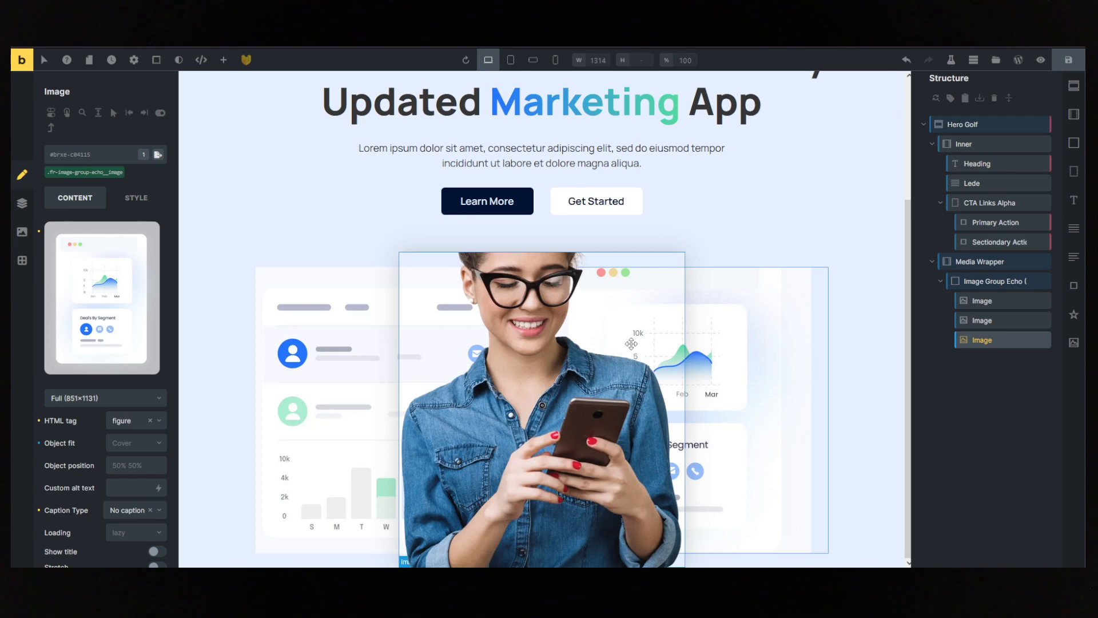
- Set the object fit of the image group's shared image class to Contain and compare the result with the reference hero
{"action": "left_click", "coordinate": [977, 300]}
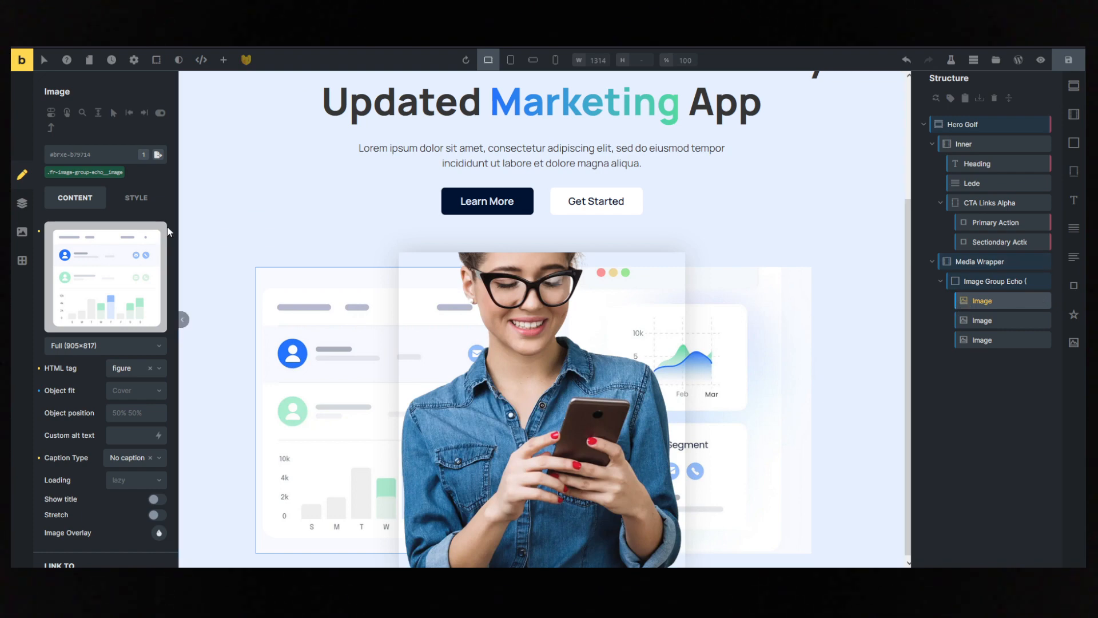
{"action": "left_click", "coordinate": [76, 173]}
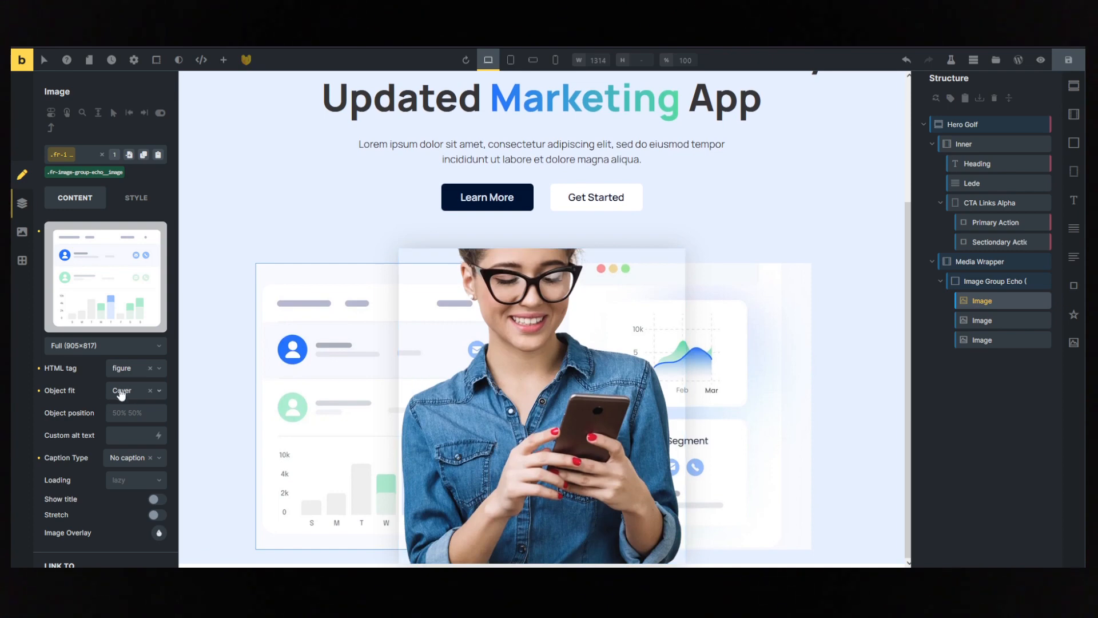
{"action": "left_click", "coordinate": [121, 390]}
{"action": "left_click", "coordinate": [130, 431]}
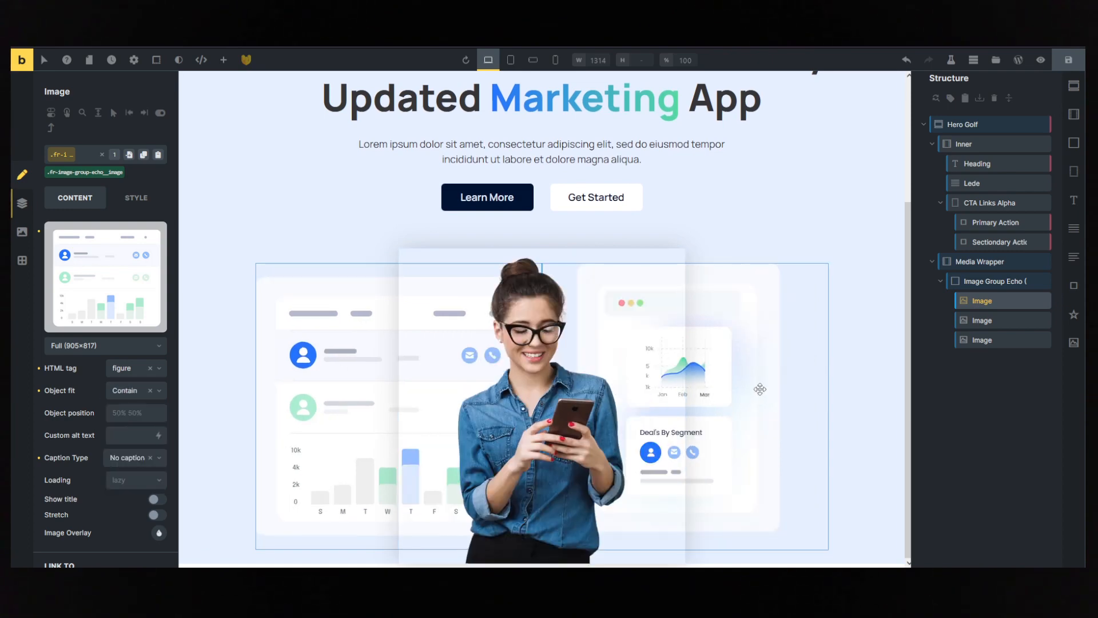
{"action": "left_click", "coordinate": [756, 227]}
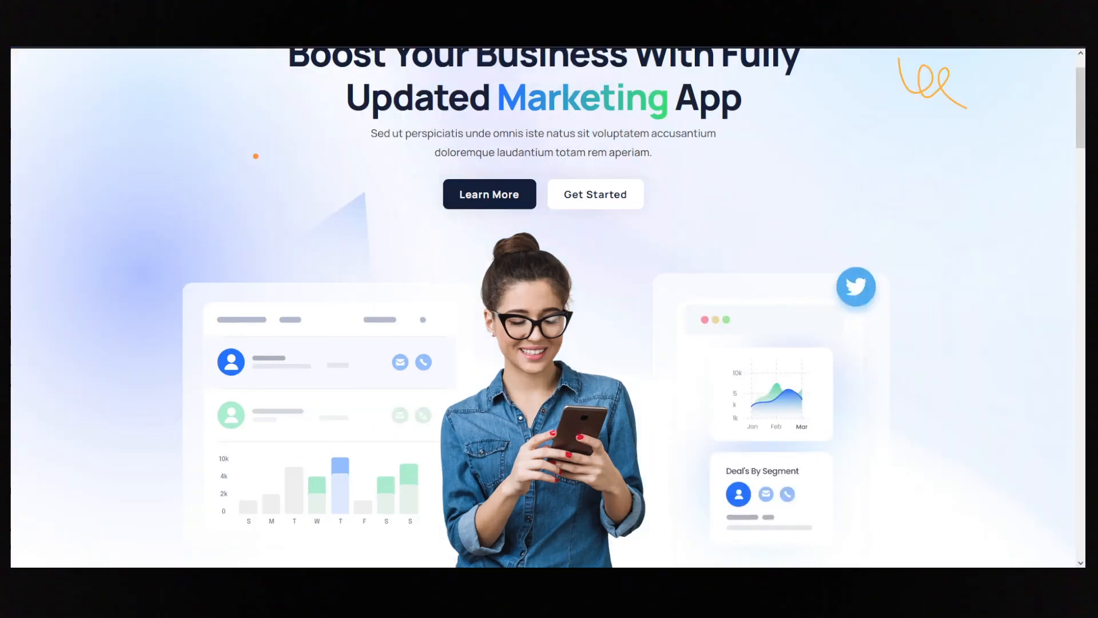
{"action": "scroll", "coordinate": [476, 348], "scroll_direction": "down", "scroll_amount": 2}
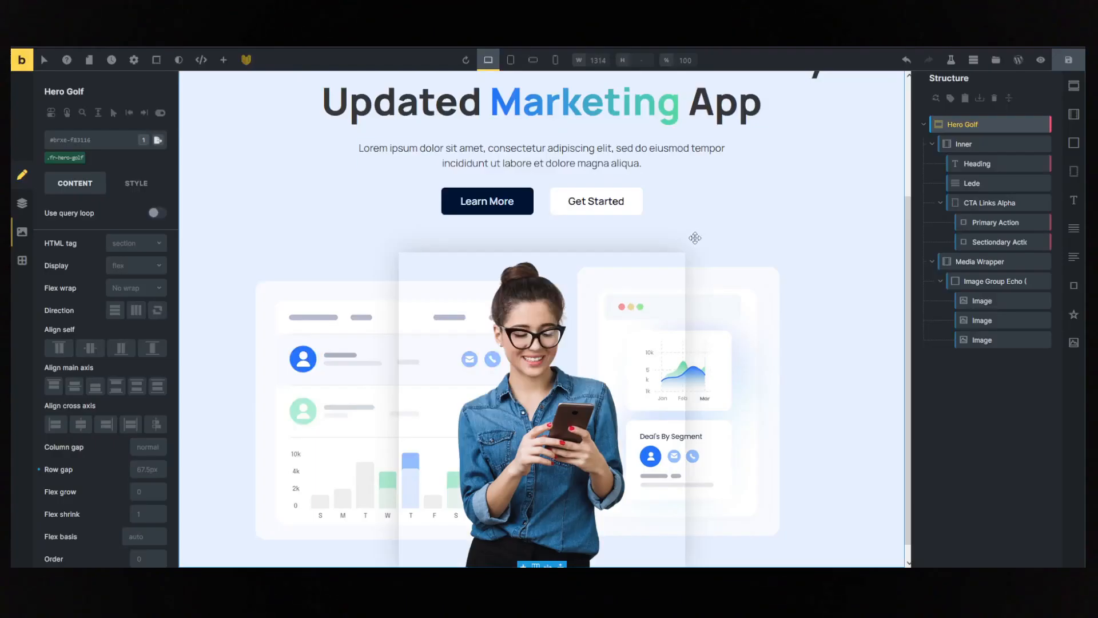
- In the custom CSS of the fr-image-group-echo class, set --aspect-height to 4.5
{"action": "left_click", "coordinate": [987, 281]}
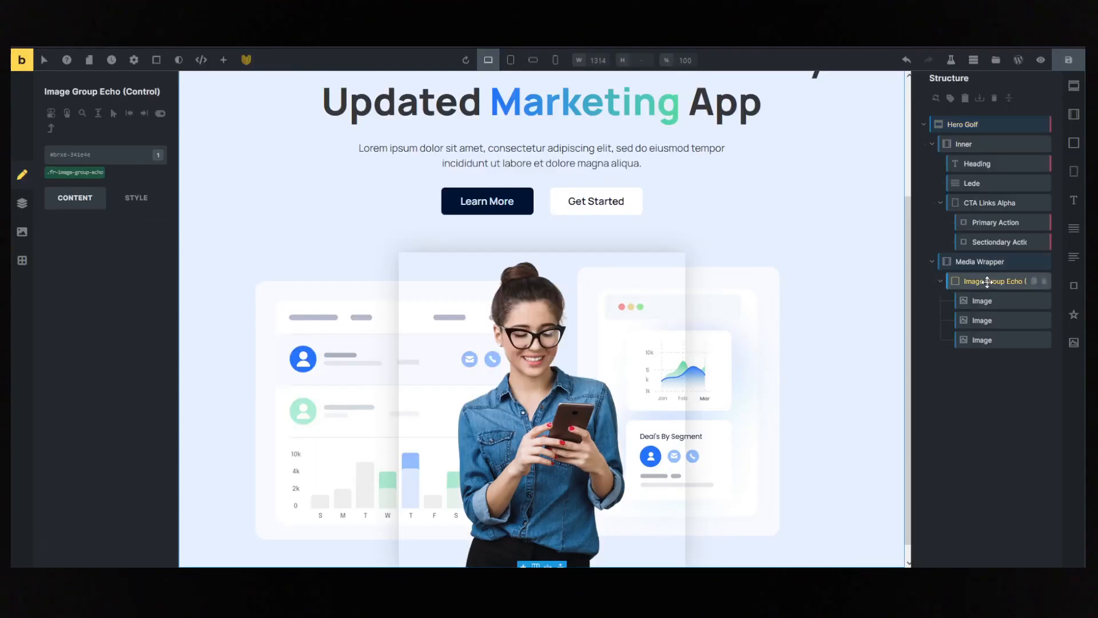
{"action": "left_click", "coordinate": [75, 171]}
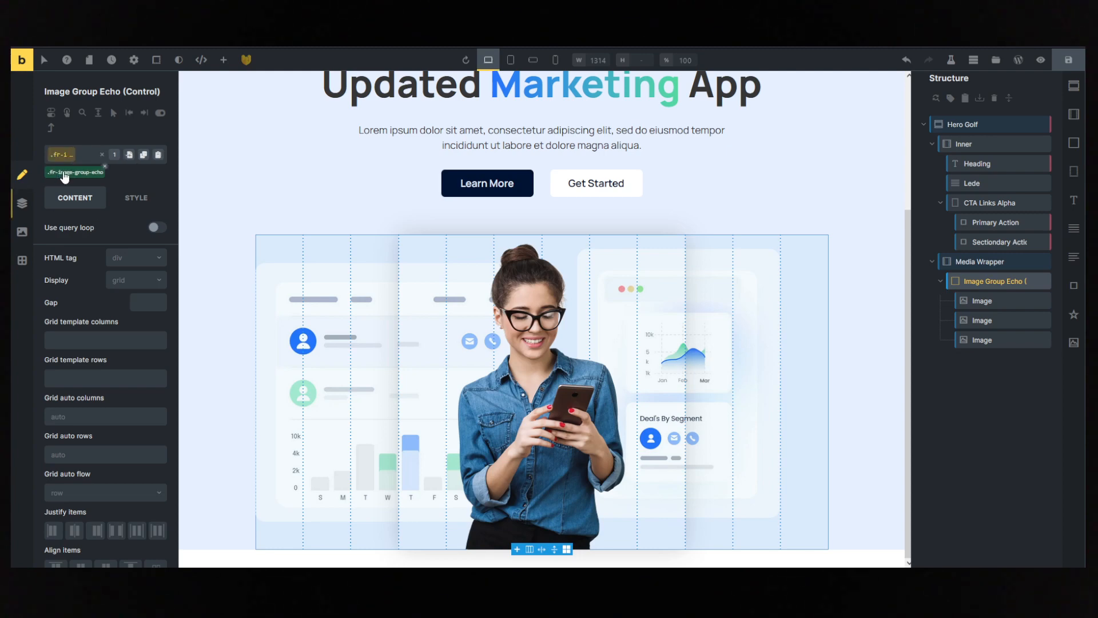
{"action": "left_click", "coordinate": [140, 198]}
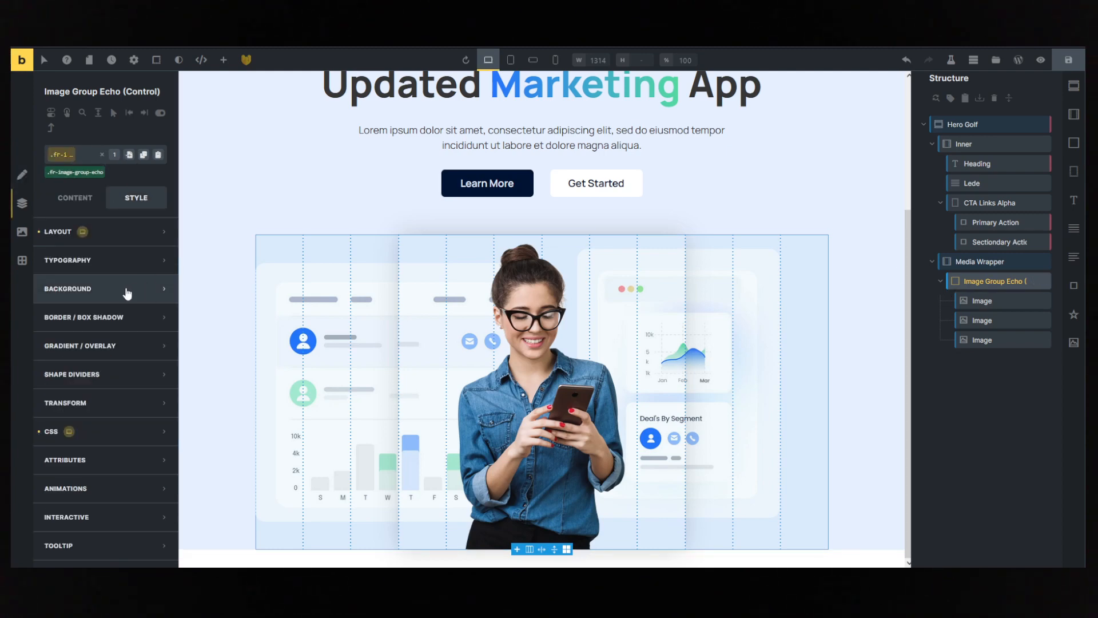
{"action": "left_click", "coordinate": [126, 431]}
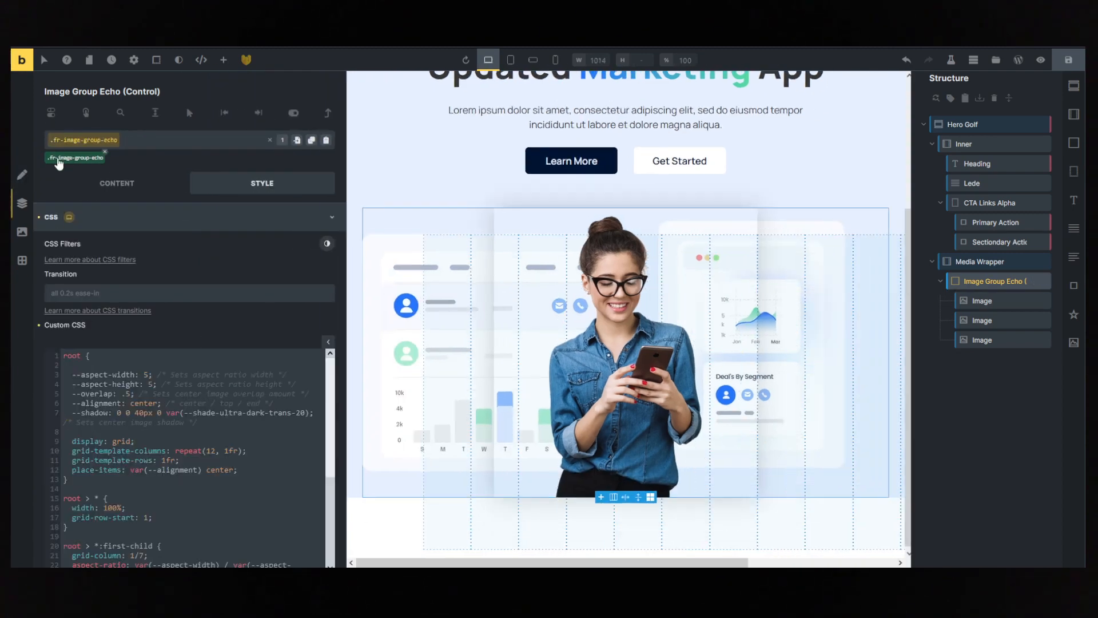
{"action": "scroll", "coordinate": [143, 323], "scroll_direction": "down", "scroll_amount": 2}
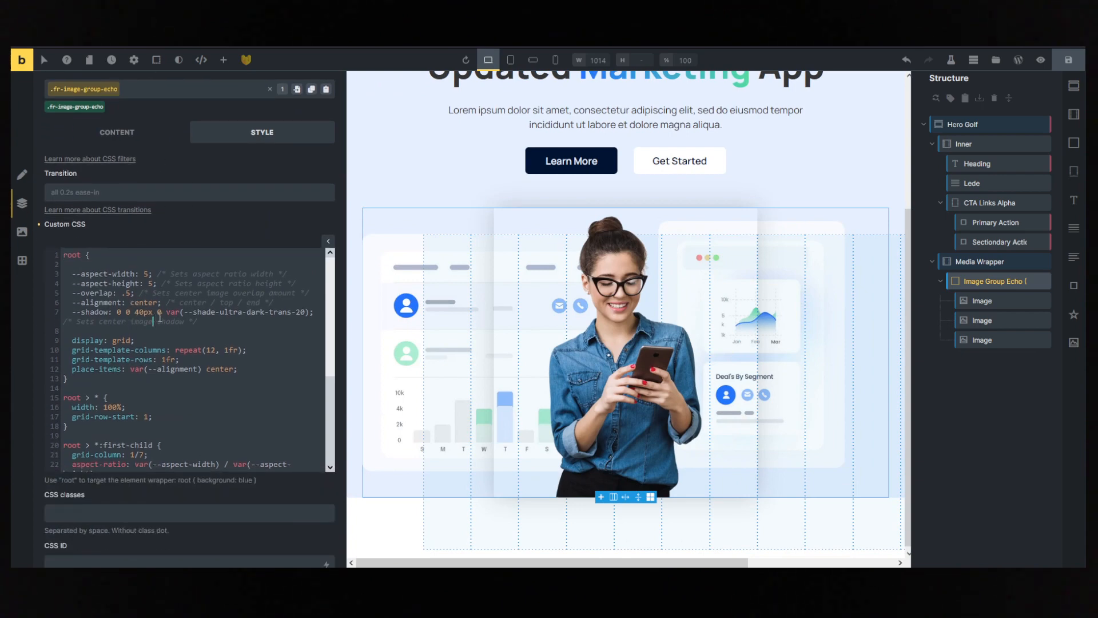
{"action": "left_click", "coordinate": [152, 322]}
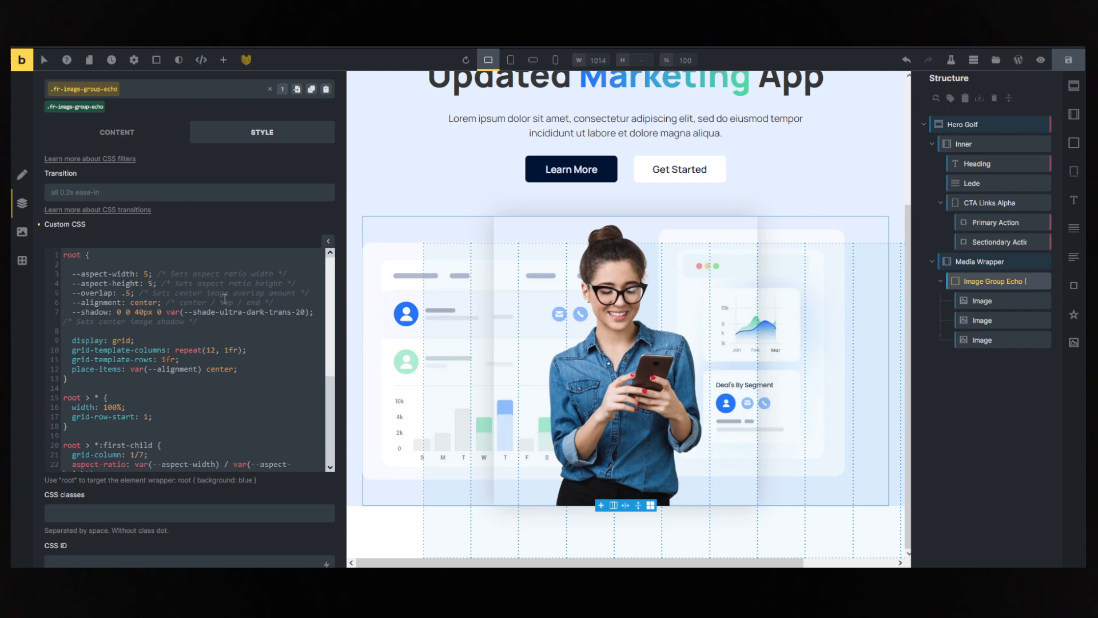
{"action": "type", "text": "4."}
{"action": "left_click", "coordinate": [208, 274]}
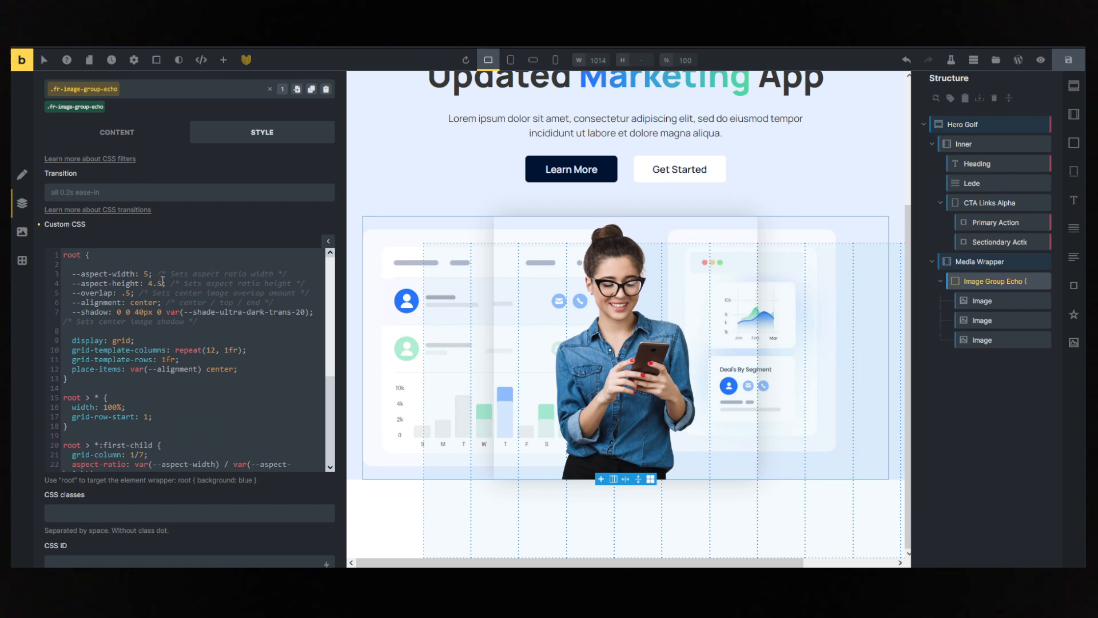
{"action": "type", "text": "5"}
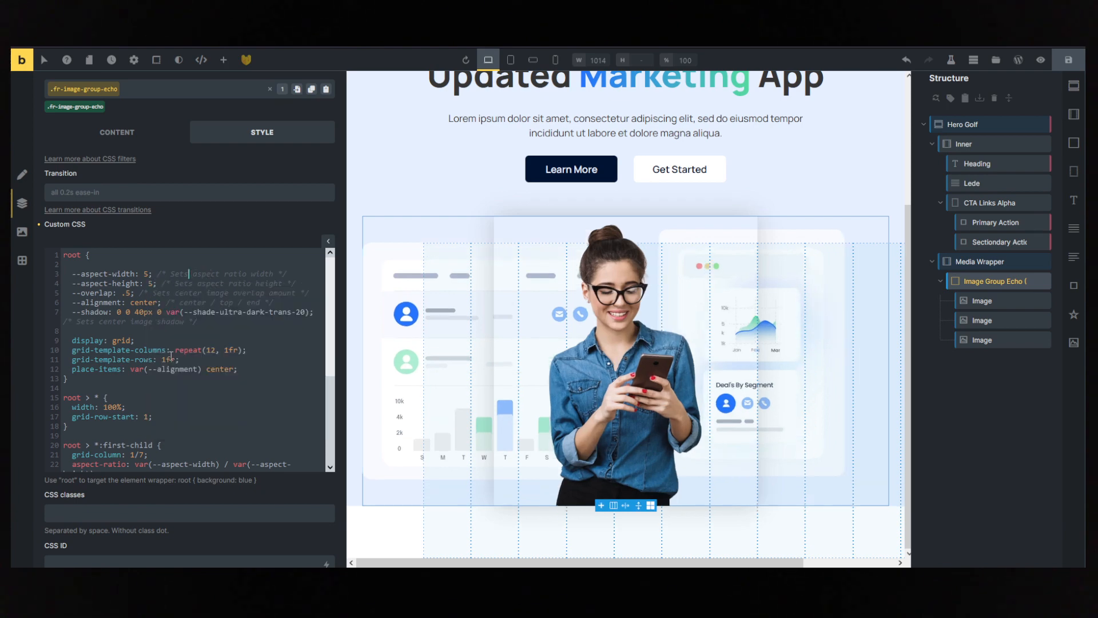
{"action": "type", "text": "4.5"}
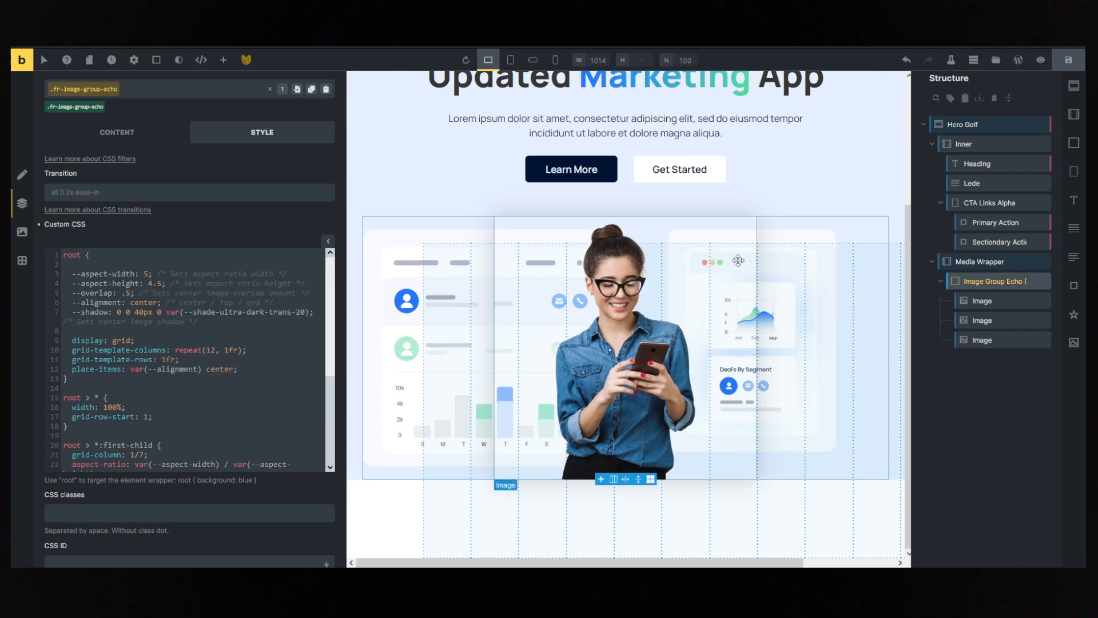
- Change the first-child rule's grid-column to 1/6 in the image group's custom CSS
{"action": "left_click", "coordinate": [175, 295]}
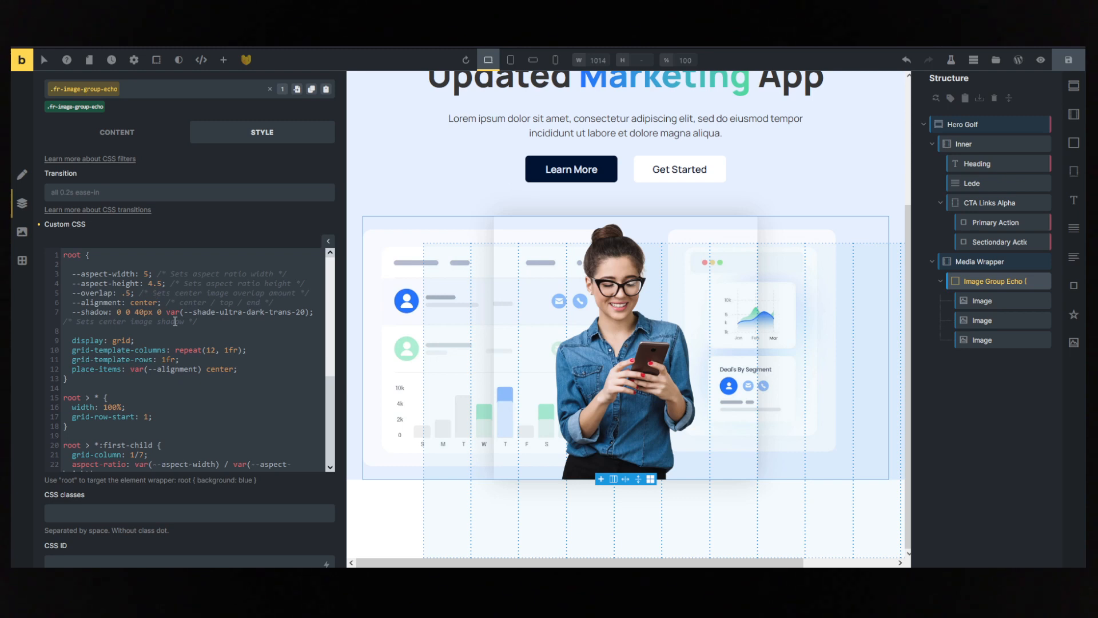
{"action": "scroll", "coordinate": [175, 321], "scroll_direction": "down", "scroll_amount": 3}
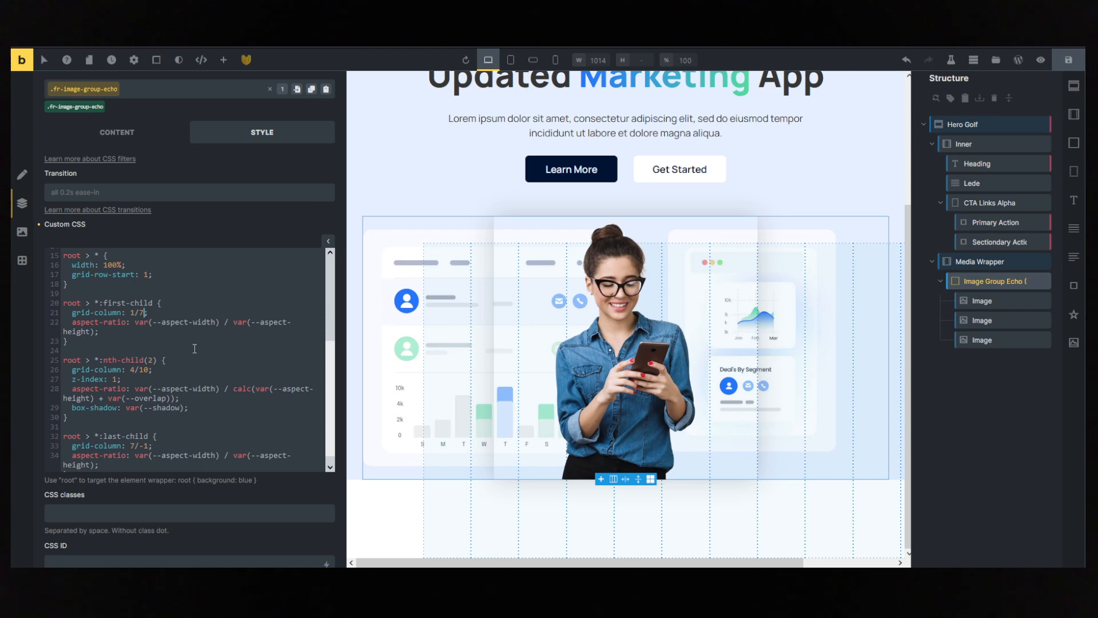
{"action": "key", "text": "BackSpace"}
{"action": "type", "text": "6"}
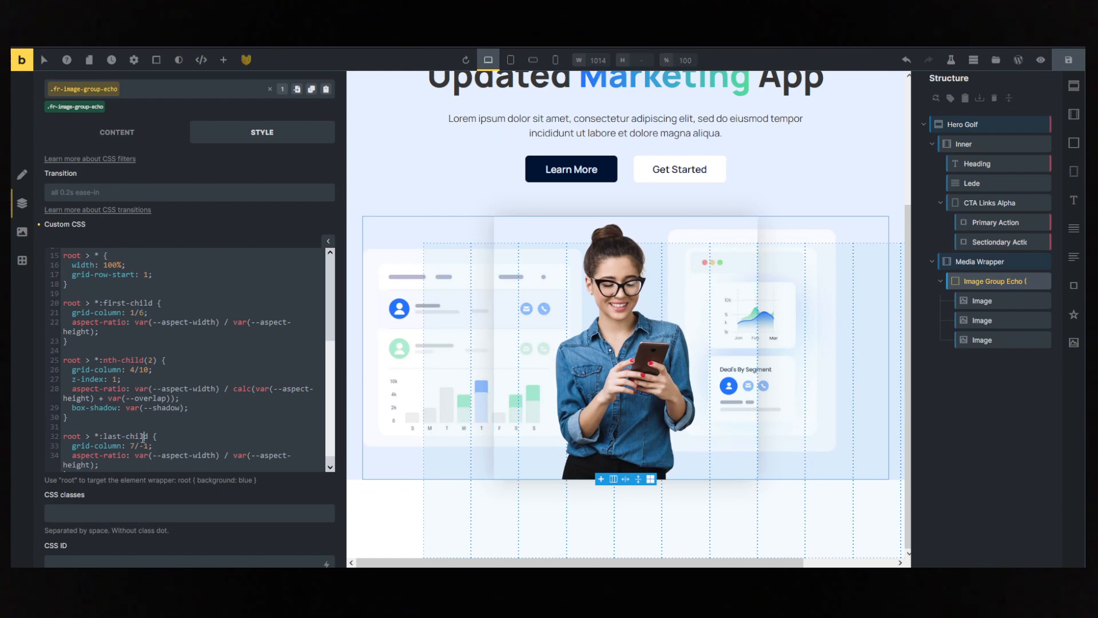
- Change the last-child rule's grid-column to 8/-1 in the image group's custom CSS
{"action": "scroll", "coordinate": [172, 409], "scroll_direction": "down", "scroll_amount": 1}
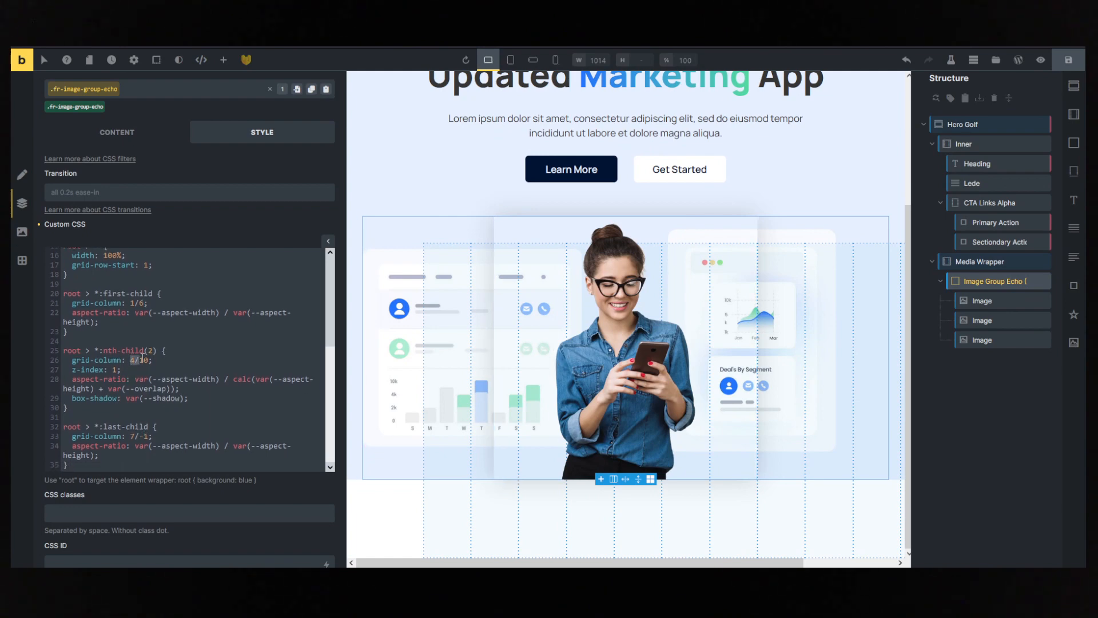
{"action": "left_click", "coordinate": [152, 400]}
{"action": "scroll", "coordinate": [153, 424], "scroll_direction": "down", "scroll_amount": 1}
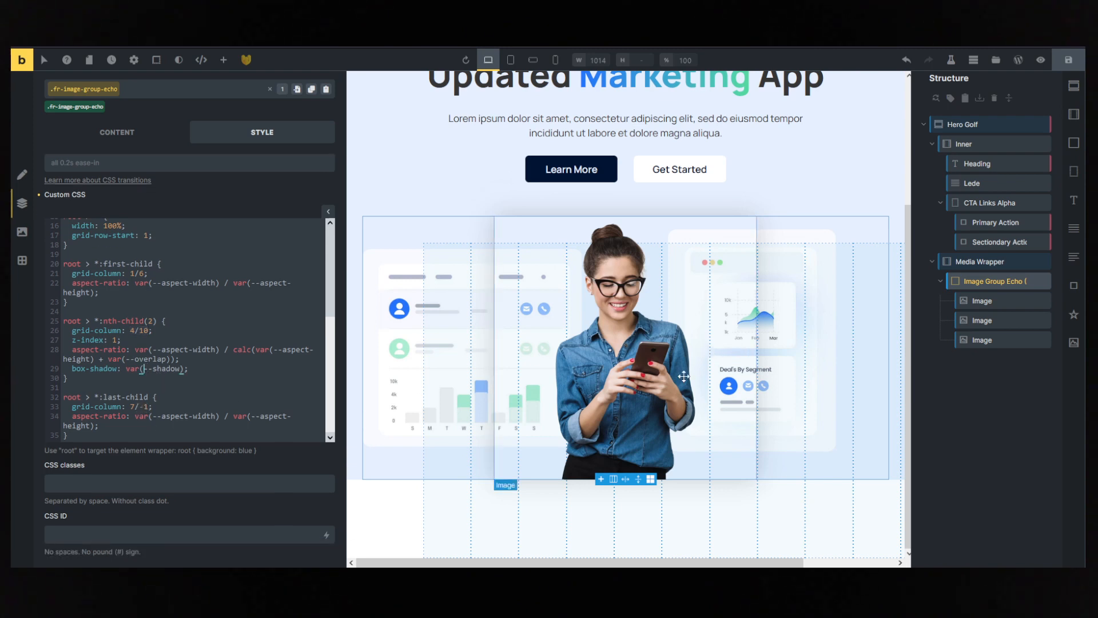
{"action": "left_click", "coordinate": [133, 406]}
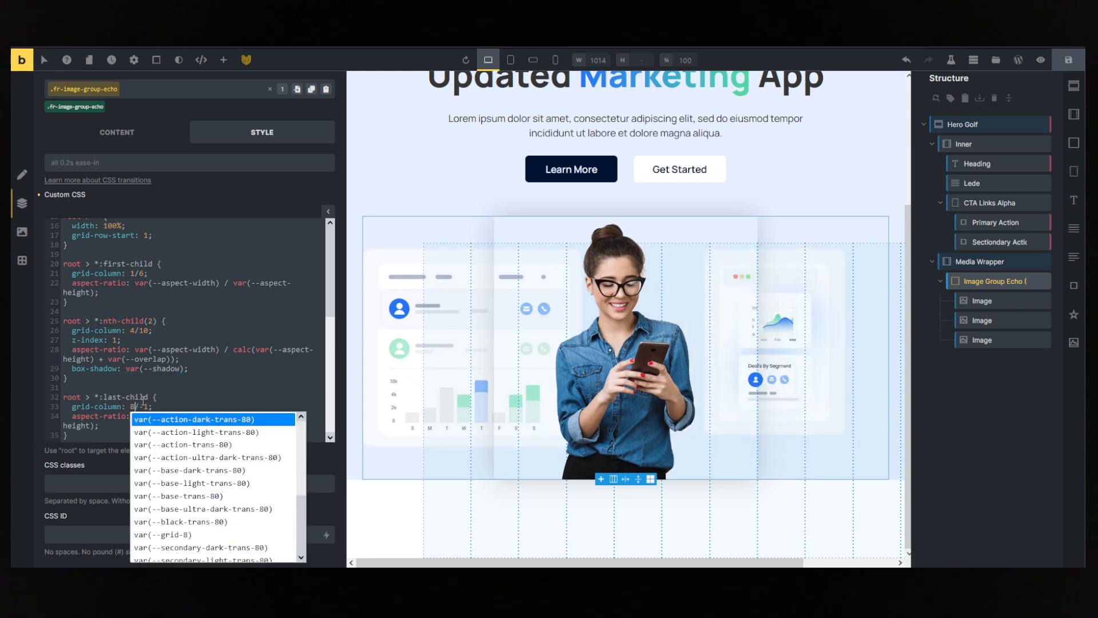
{"action": "left_click", "coordinate": [143, 400]}
{"action": "left_click", "coordinate": [159, 408]}
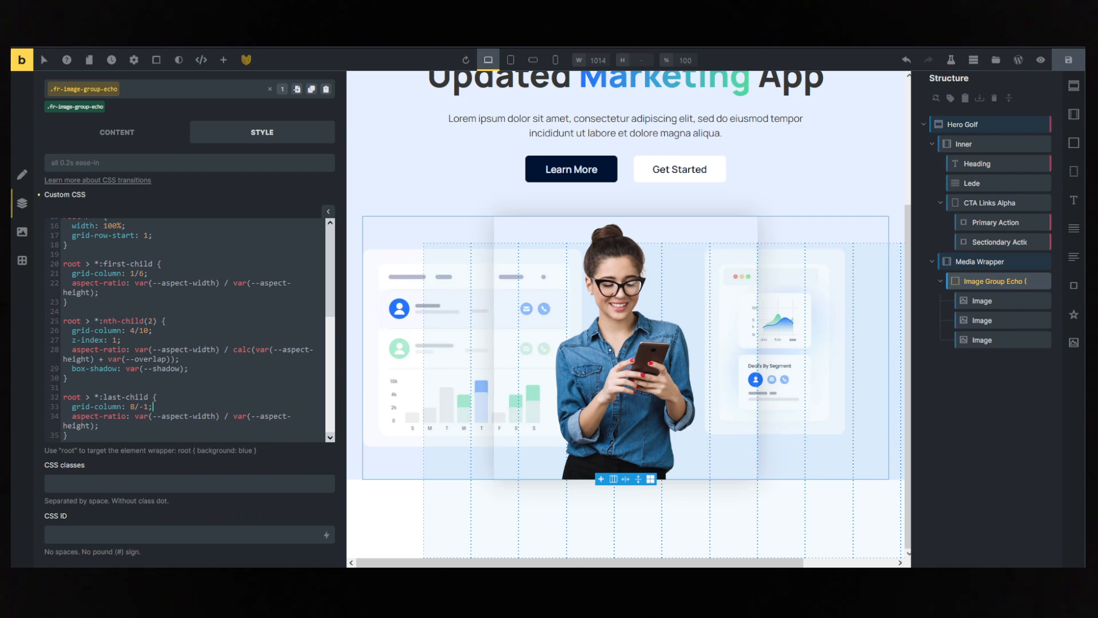
{"action": "left_click", "coordinate": [464, 109]}
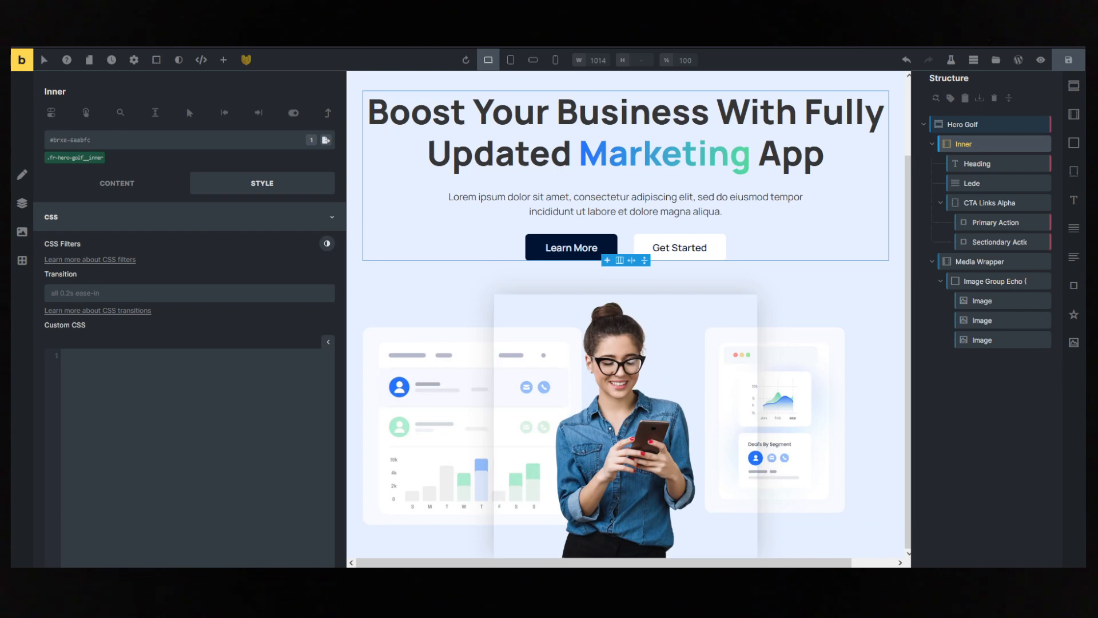
- Comment out the --shadow declaration in the fr-image-group-echo custom CSS and save the page
{"action": "left_click", "coordinate": [705, 338]}
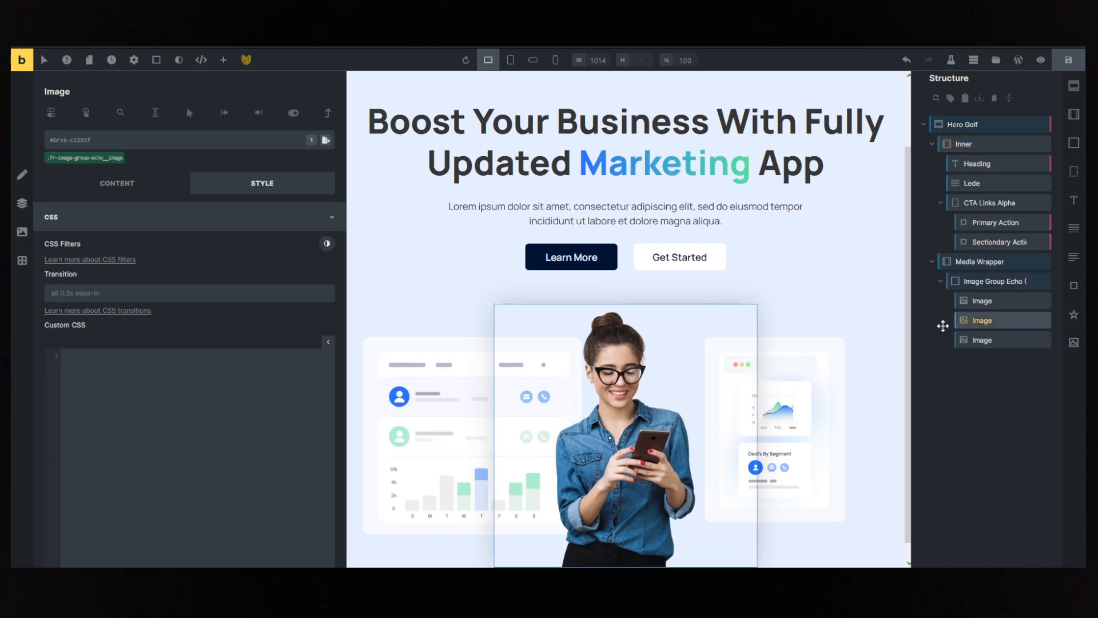
{"action": "left_click", "coordinate": [972, 283]}
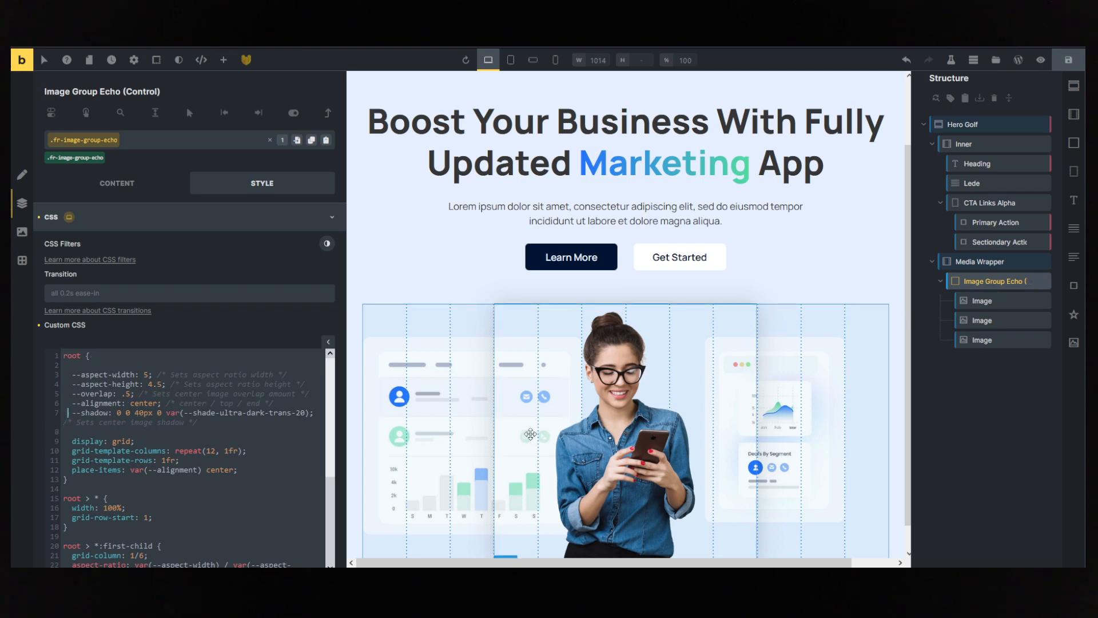
{"action": "type", "text": "/*"}
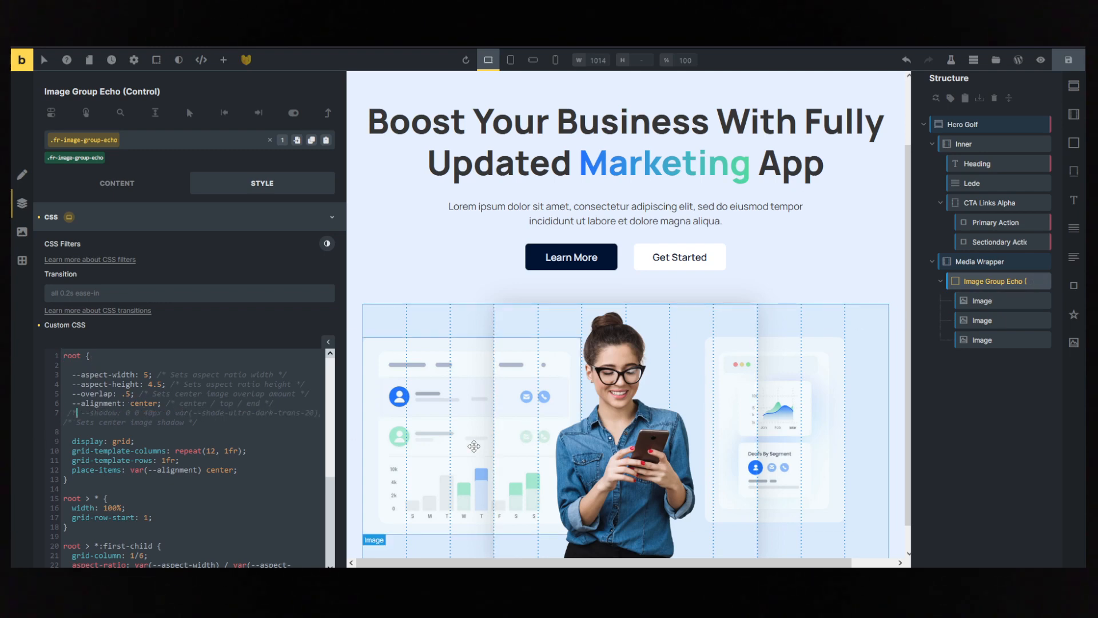
{"action": "left_click", "coordinate": [258, 423]}
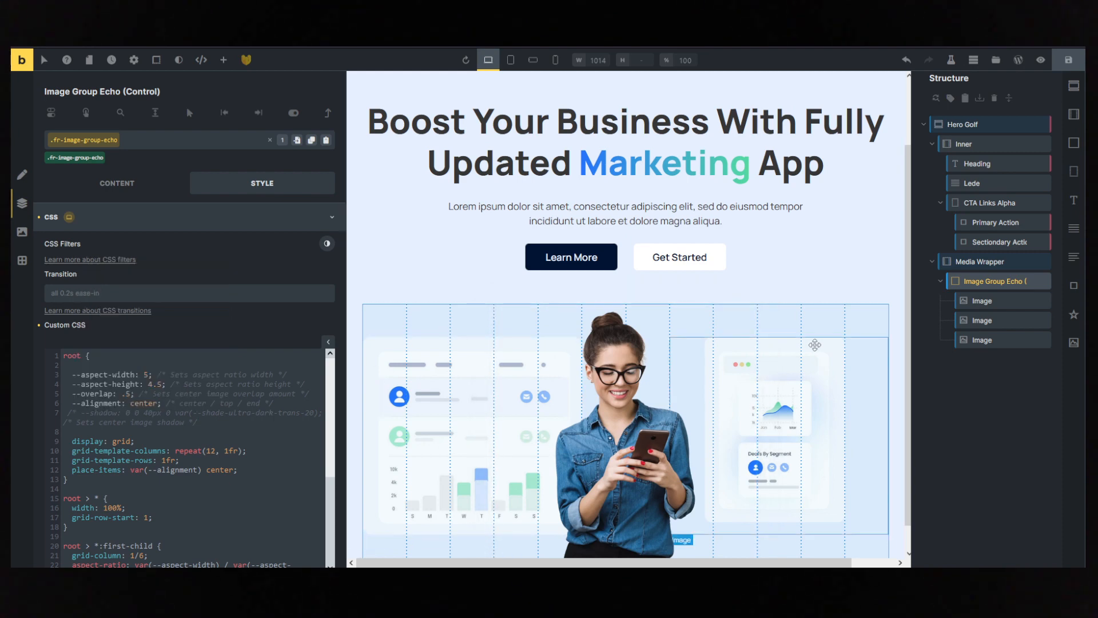
{"action": "left_click", "coordinate": [853, 238]}
{"action": "scroll", "coordinate": [855, 250], "scroll_direction": "down", "scroll_amount": 1}
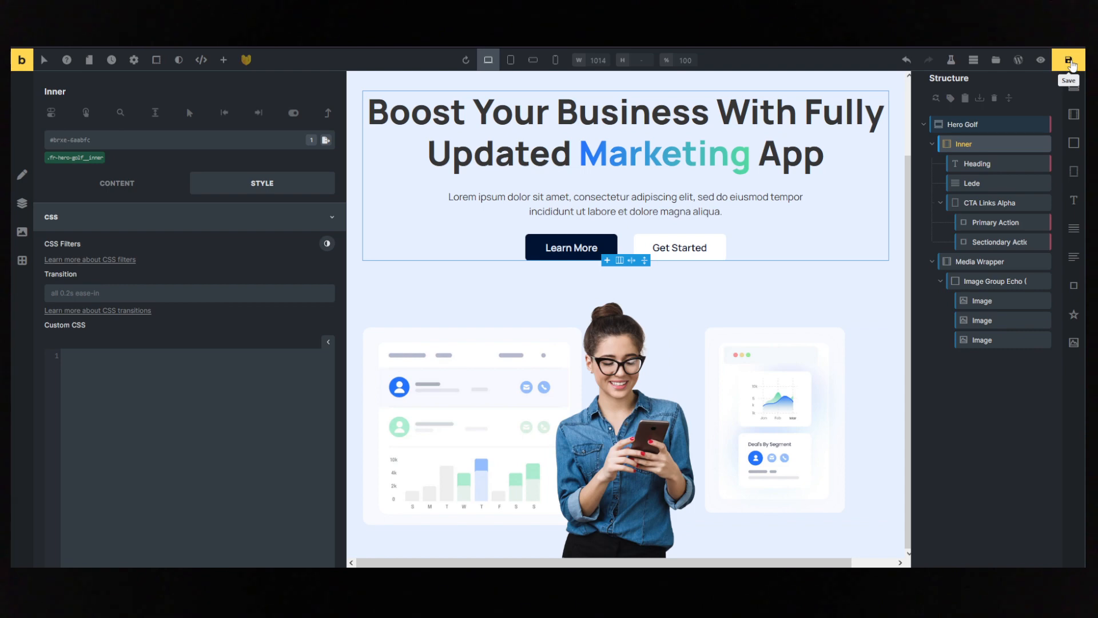
{"action": "left_click", "coordinate": [1070, 61]}
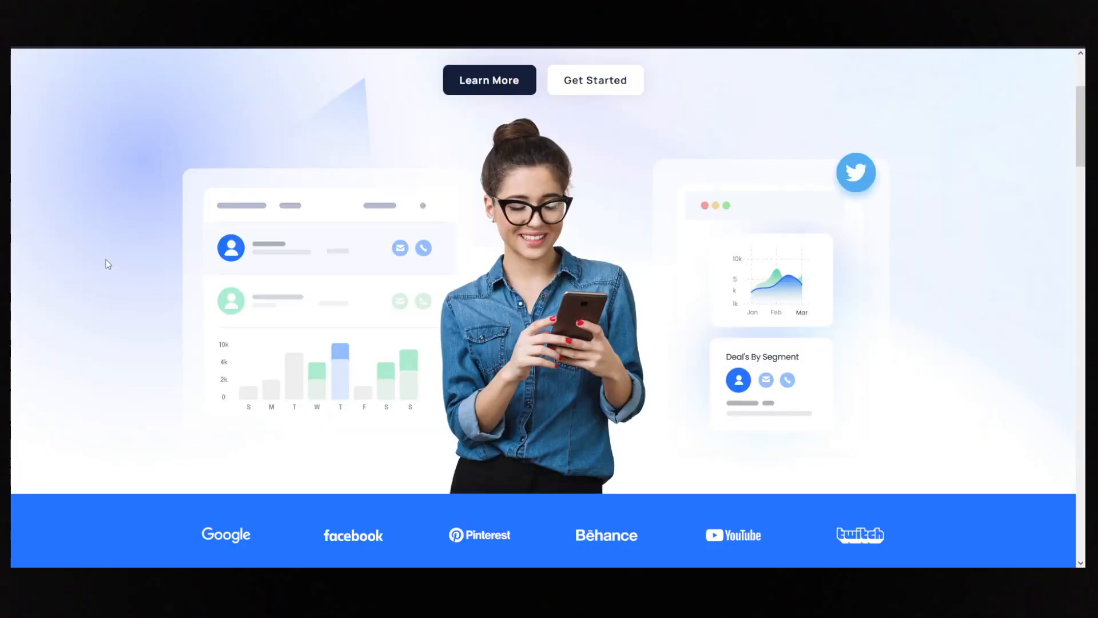
- Examine the reference landing page's hero heading, buttons and images, plus the logo strip and features section below
{"action": "scroll", "coordinate": [107, 263], "scroll_direction": "up", "scroll_amount": 3}
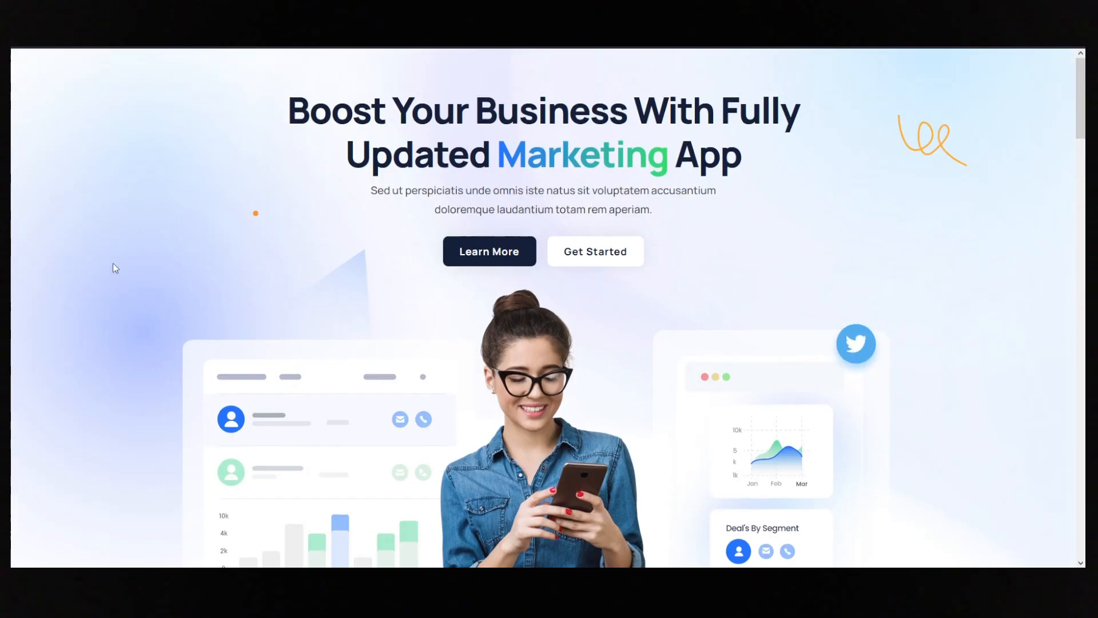
{"action": "left_click_drag", "start_coordinate": [289, 108], "coordinate": [670, 157]}
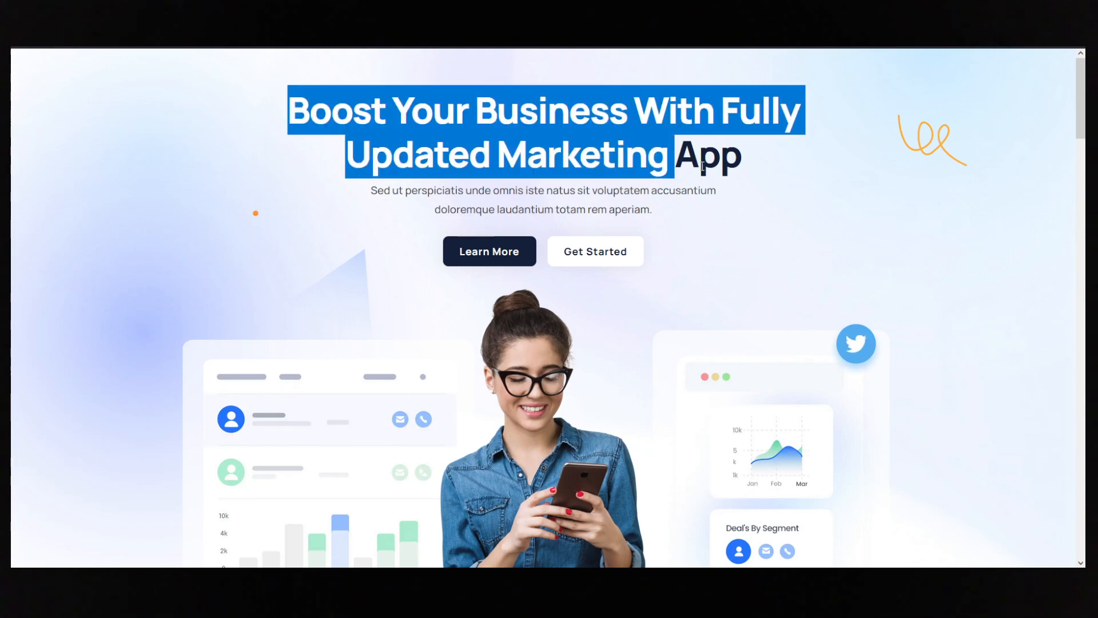
{"action": "scroll", "coordinate": [922, 296], "scroll_direction": "down", "scroll_amount": 1}
{"action": "left_click", "coordinate": [474, 202]}
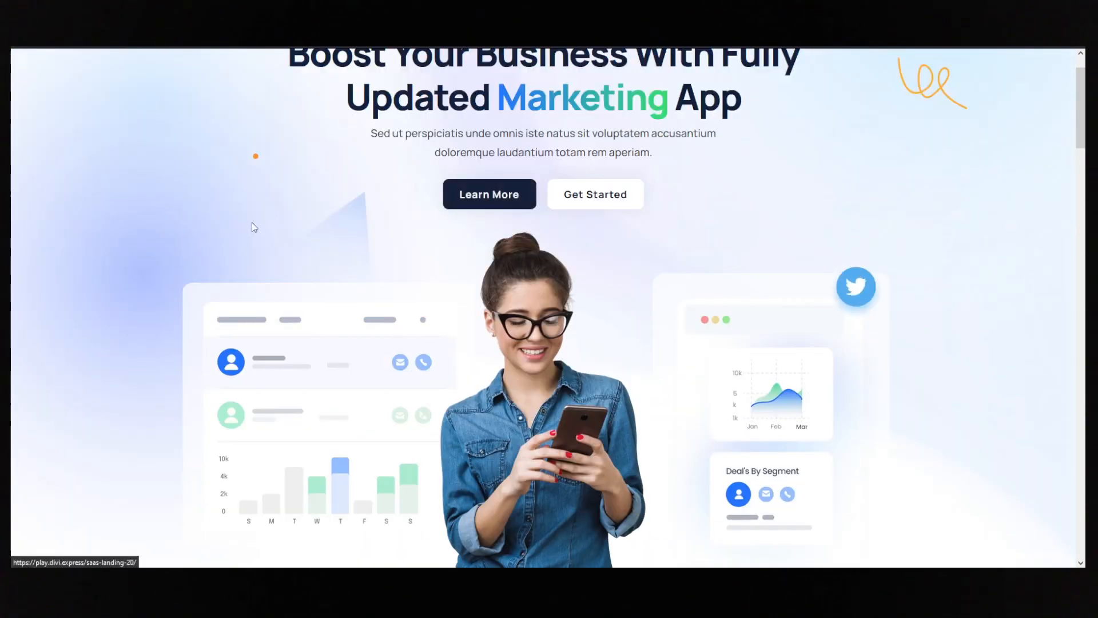
{"action": "scroll", "coordinate": [252, 224], "scroll_direction": "down", "scroll_amount": 5}
{"action": "scroll", "coordinate": [251, 226], "scroll_direction": "up", "scroll_amount": 5}
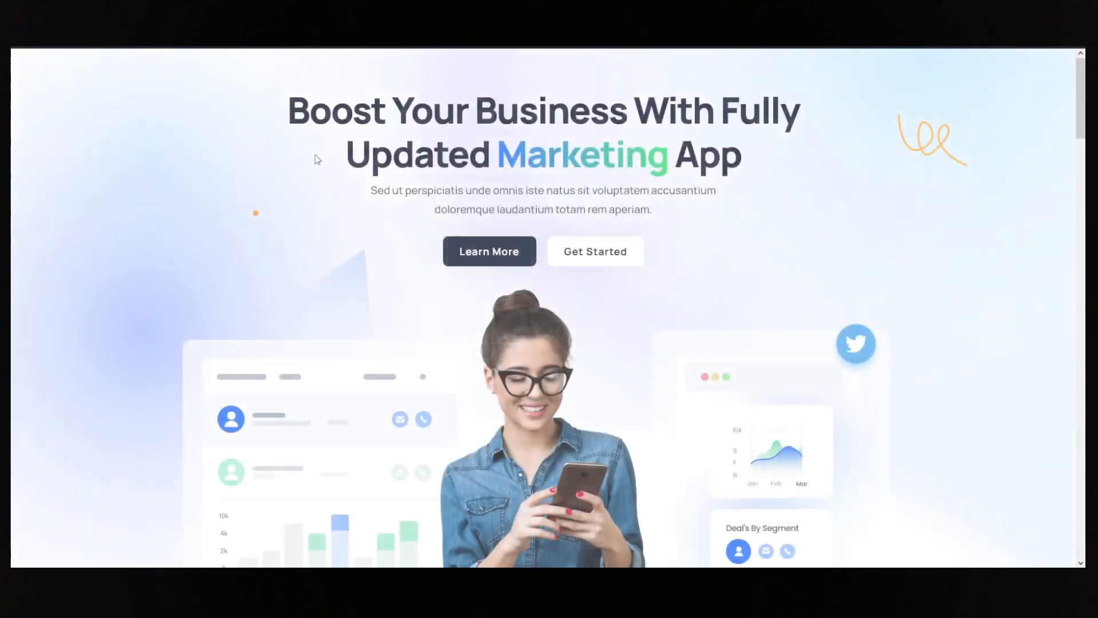
{"action": "scroll", "coordinate": [412, 260], "scroll_direction": "down", "scroll_amount": 4}
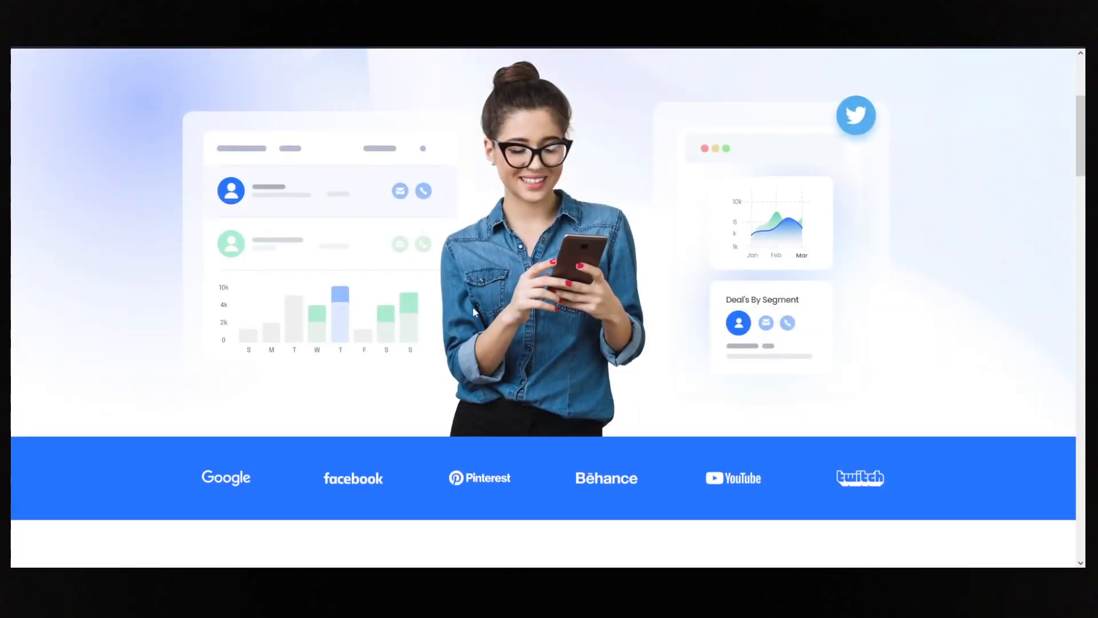
{"action": "scroll", "coordinate": [529, 266], "scroll_direction": "down", "scroll_amount": 3}
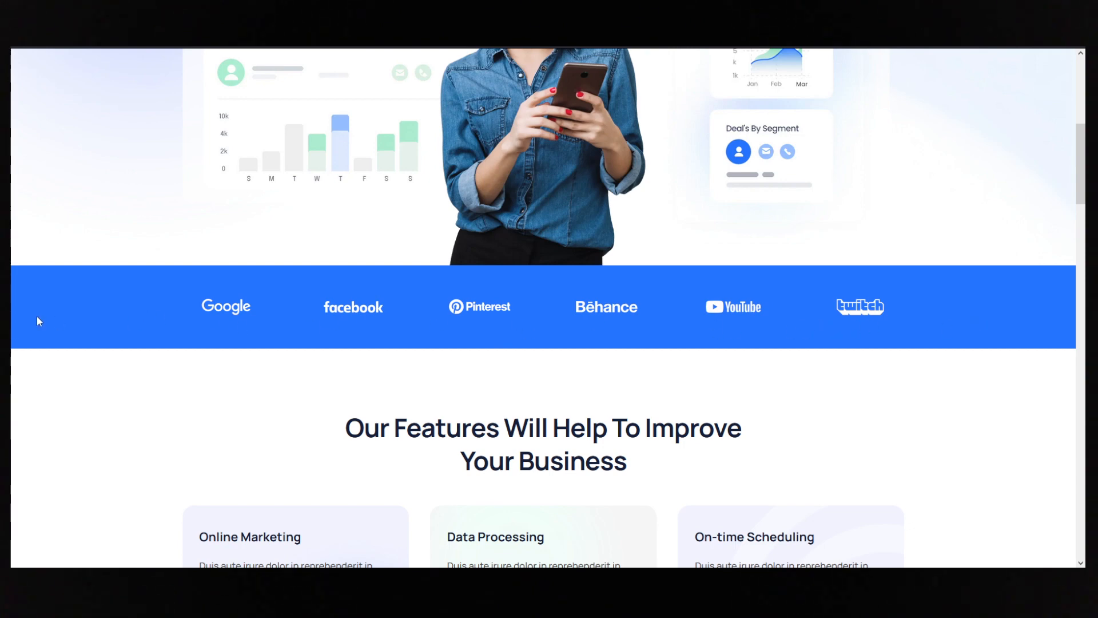
- Leave the reference page and open the demo site's WordPress dashboard
{"action": "left_click", "coordinate": [62, 15]}
{"action": "left_click", "coordinate": [21, 62]}
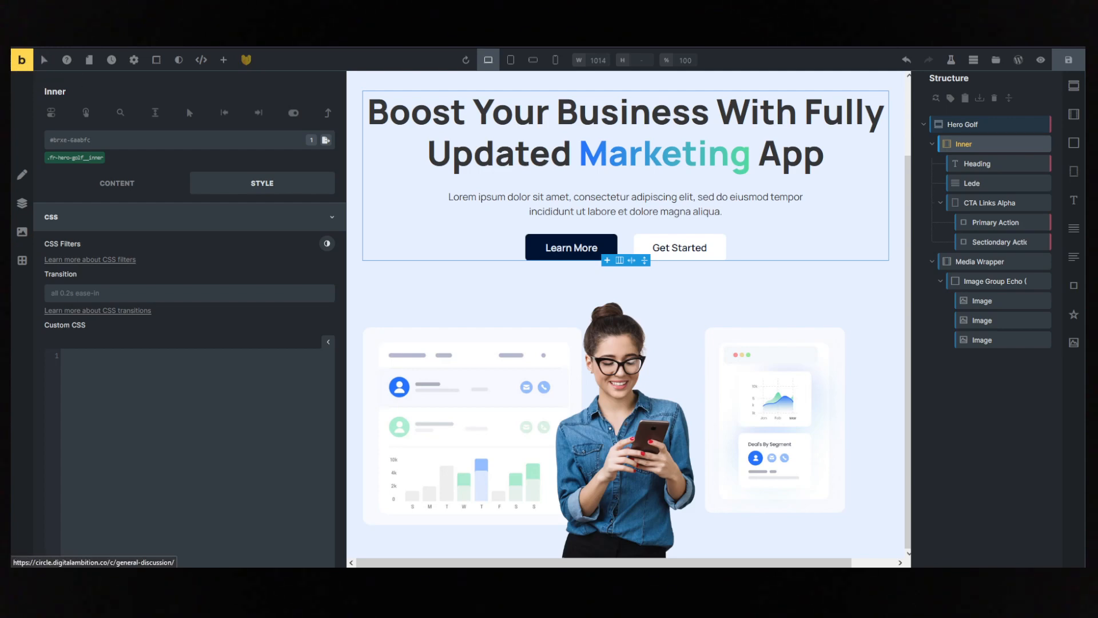
{"action": "left_click", "coordinate": [73, 84]}
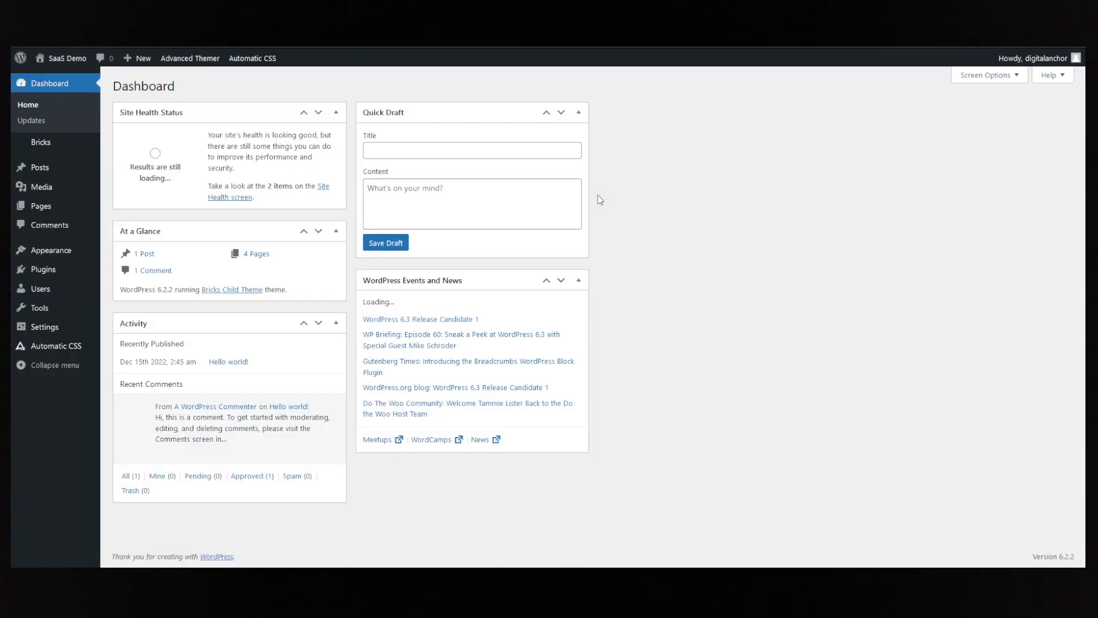
- Open the Logo Carousel section template for editing in the Bricks builder
{"action": "mouse_move", "coordinate": [19, 154]}
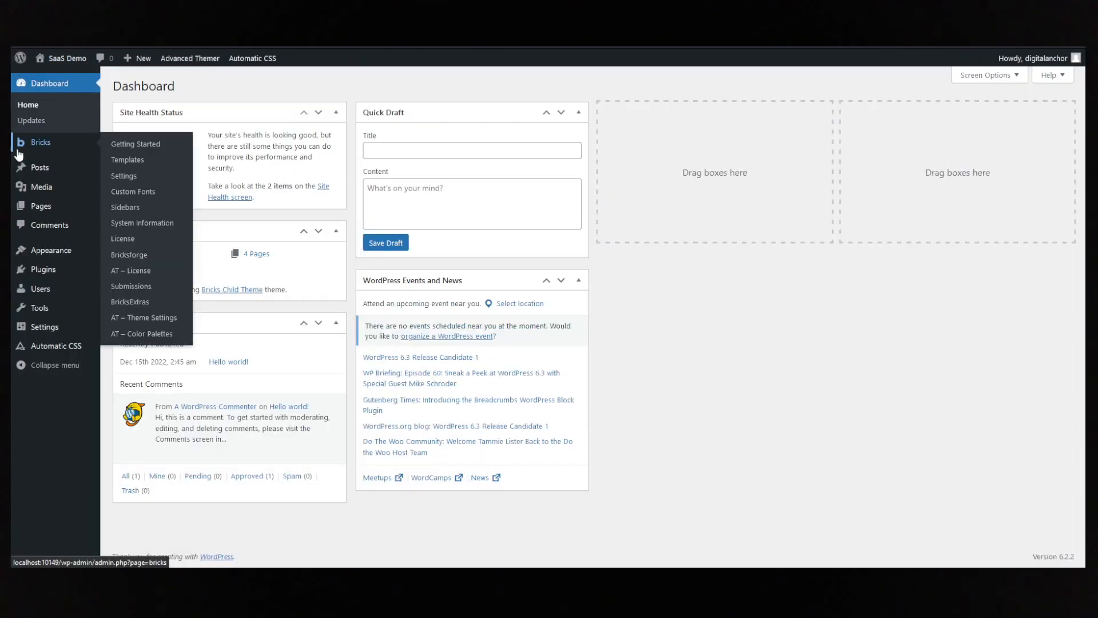
{"action": "left_click", "coordinate": [127, 160]}
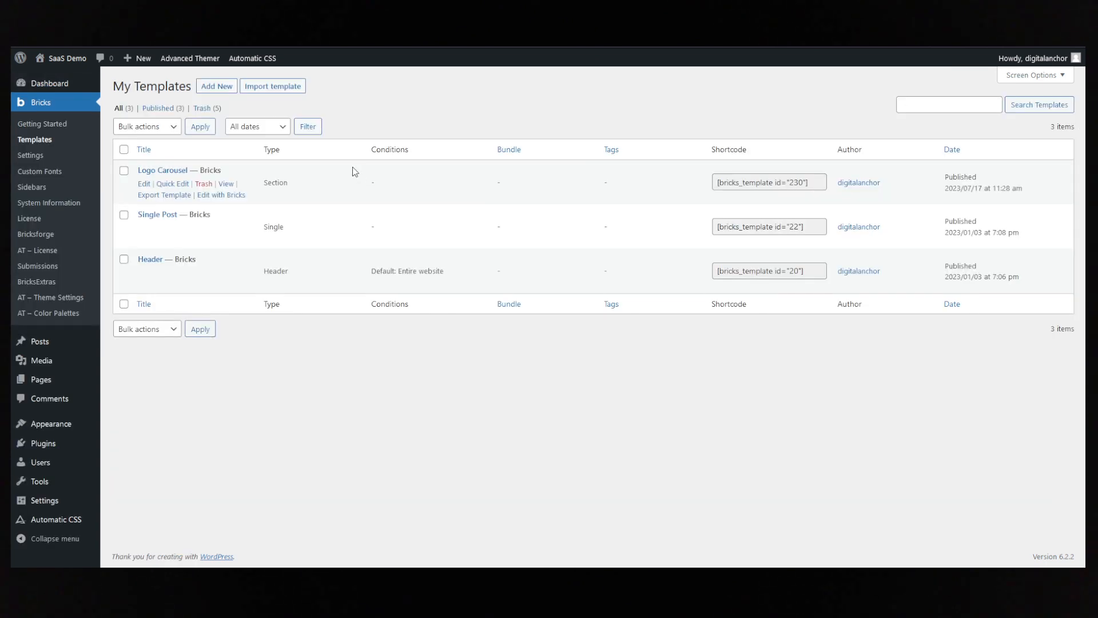
{"action": "left_click", "coordinate": [213, 195]}
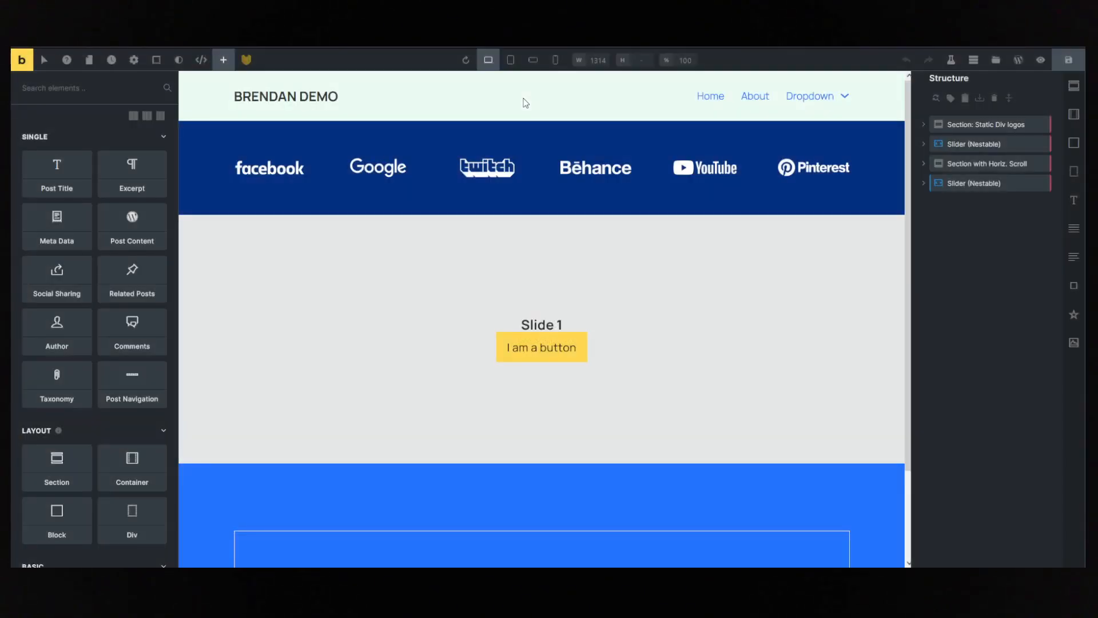
- Examine the Static Div logos section's structure, including its container, the logo divs and the images nested inside Facebook, Google and Twitch
{"action": "left_click", "coordinate": [966, 124]}
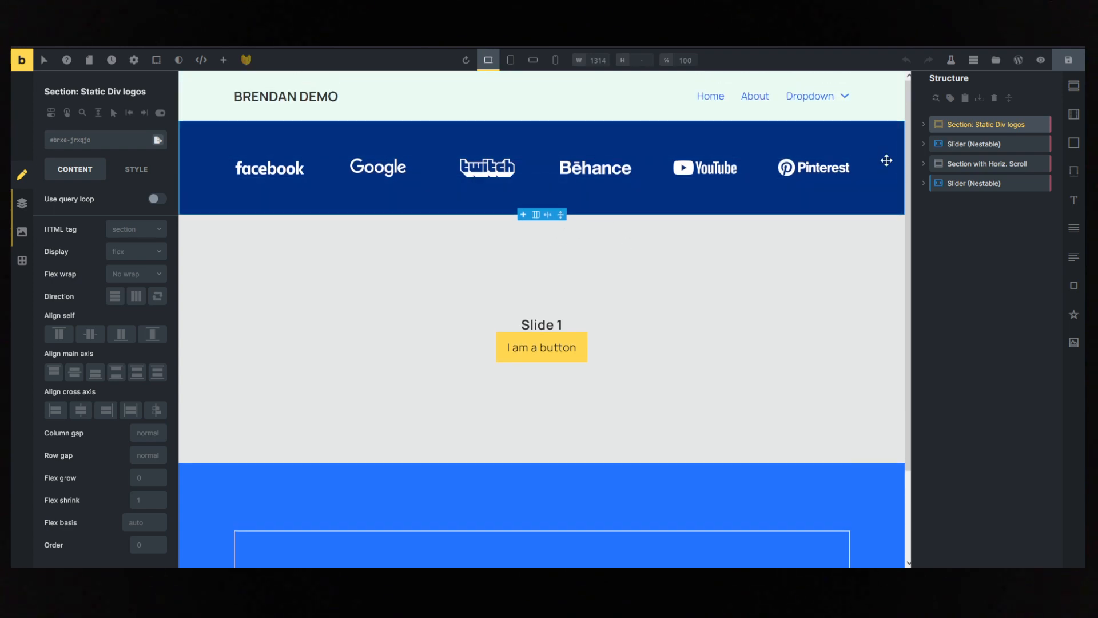
{"action": "left_click", "coordinate": [924, 124]}
{"action": "left_click", "coordinate": [938, 140]}
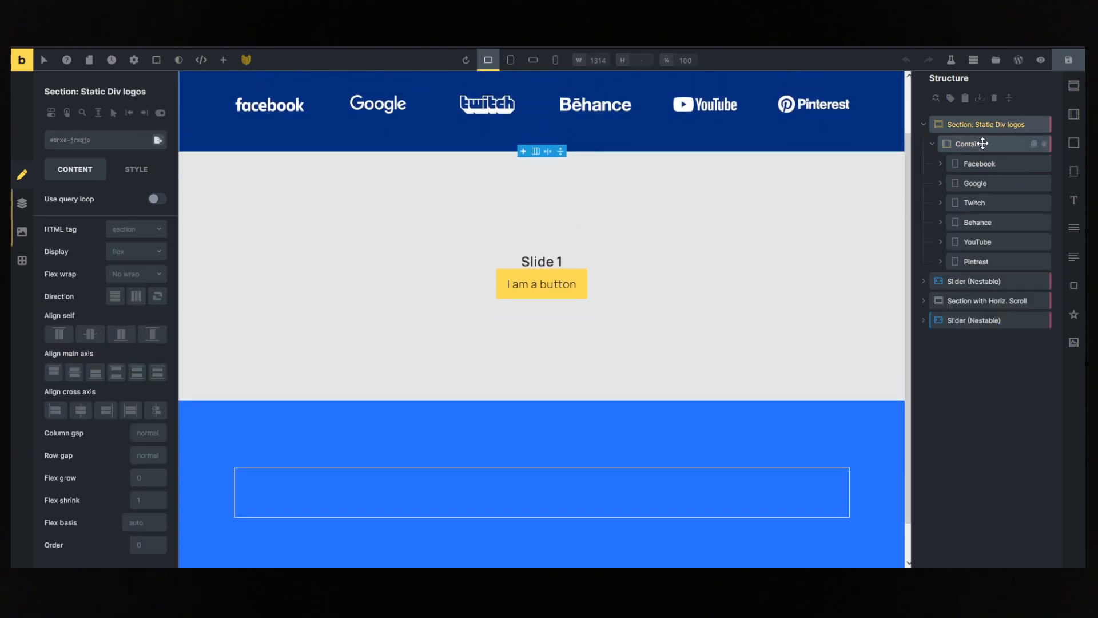
{"action": "left_click", "coordinate": [979, 163]}
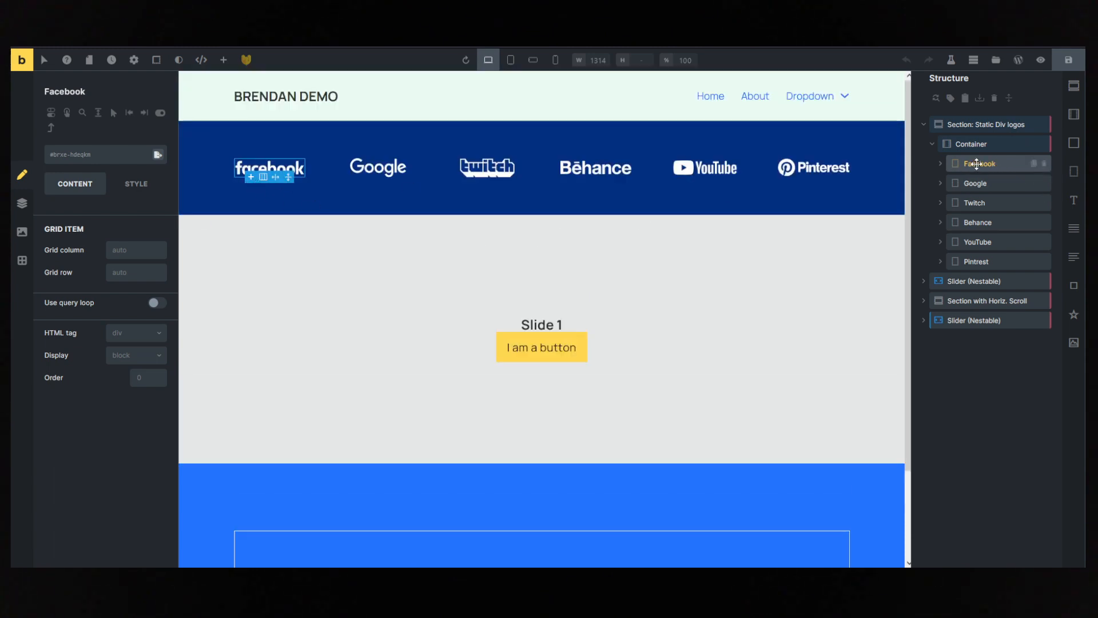
{"action": "left_click", "coordinate": [940, 164]}
{"action": "left_click", "coordinate": [979, 183]}
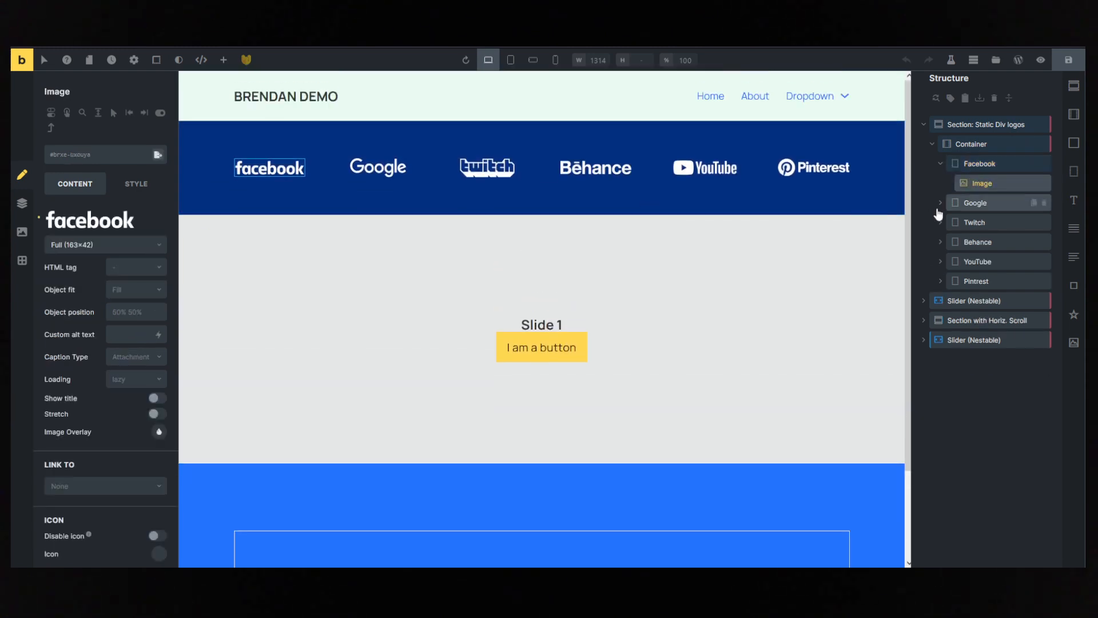
{"action": "left_click", "coordinate": [940, 203]}
{"action": "left_click", "coordinate": [981, 205]}
{"action": "left_click", "coordinate": [981, 222]}
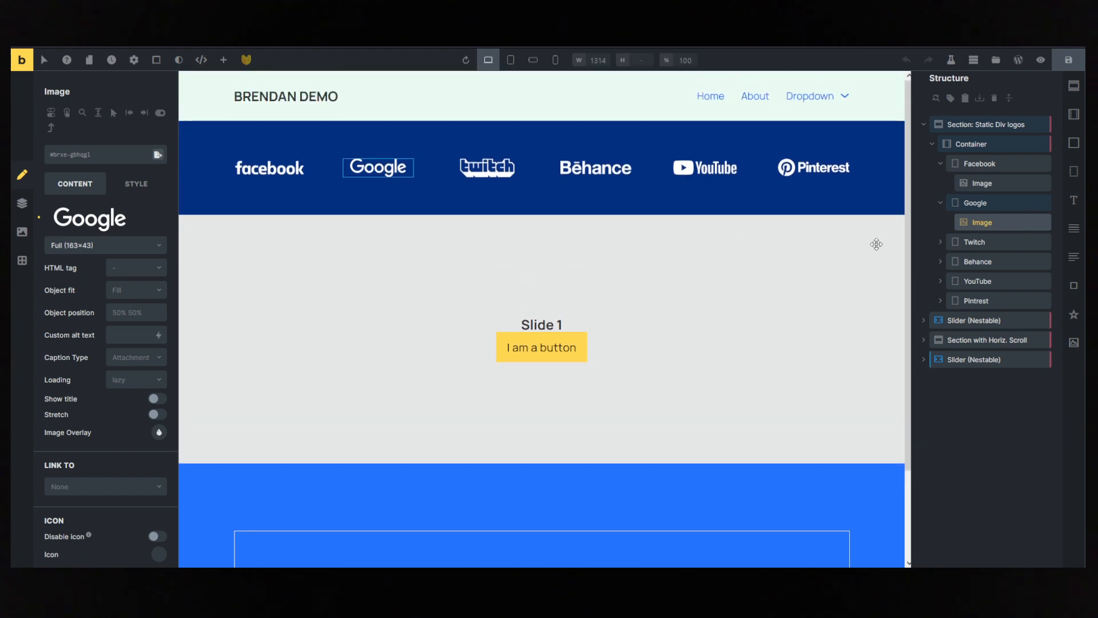
{"action": "left_click", "coordinate": [940, 242]}
{"action": "left_click", "coordinate": [981, 262]}
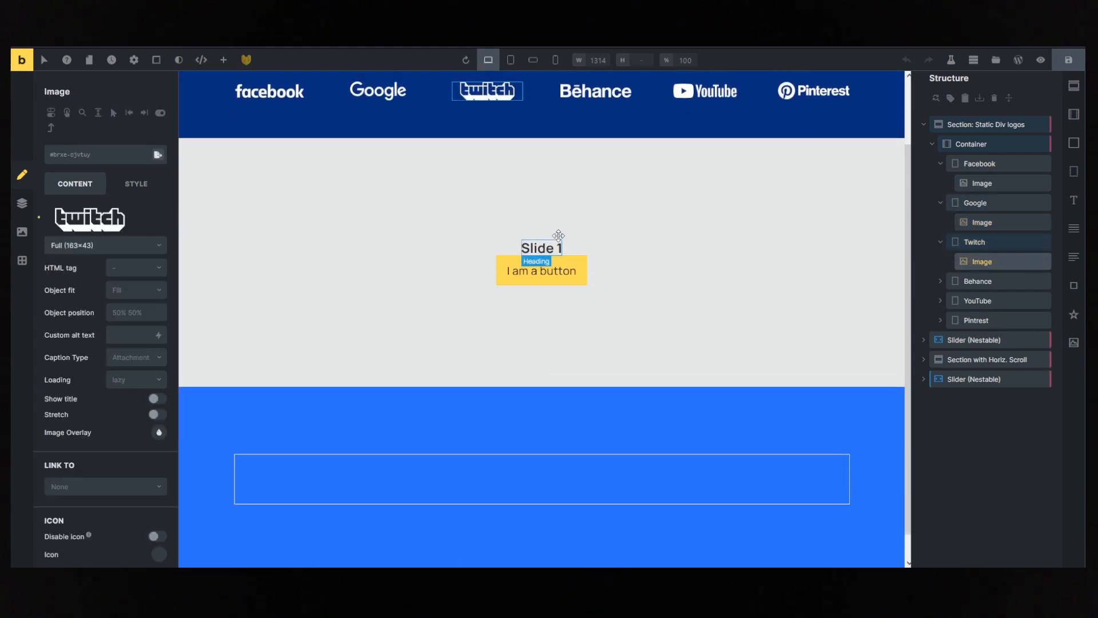
{"action": "left_click", "coordinate": [973, 203]}
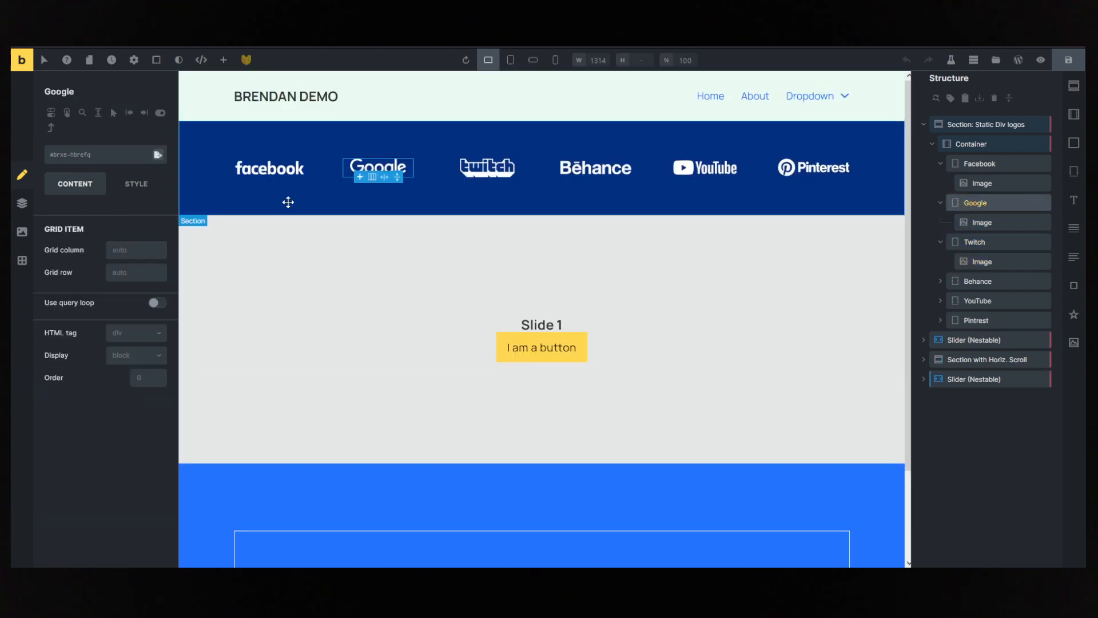
{"action": "left_click", "coordinate": [972, 164]}
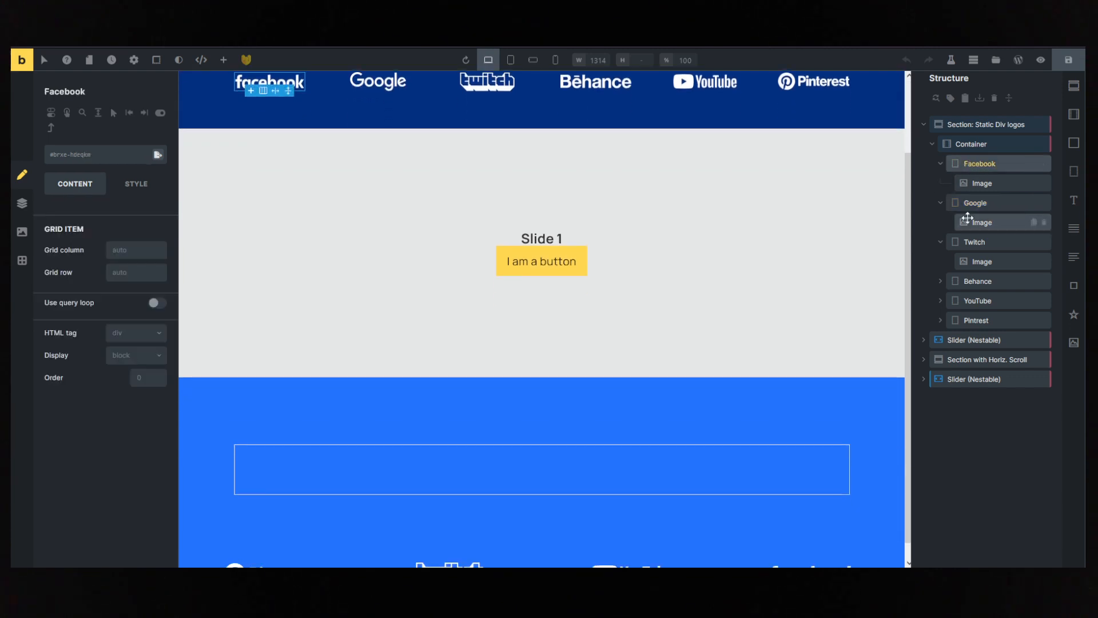
{"action": "left_click", "coordinate": [976, 204]}
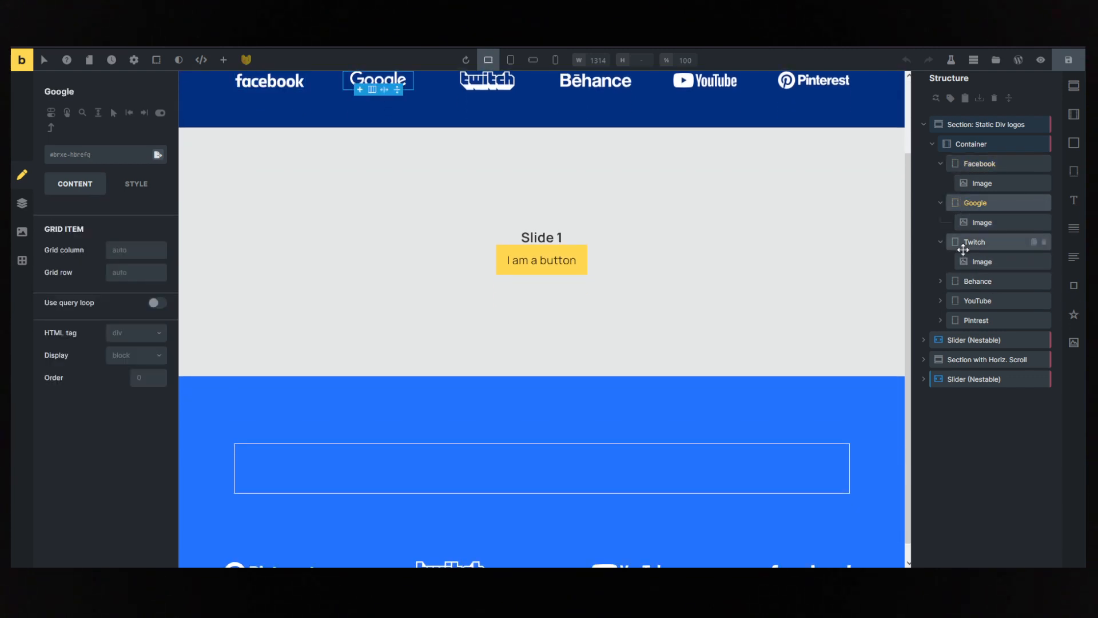
{"action": "left_click", "coordinate": [966, 244]}
- Reorder the static logos so YouTube comes before Behance in the container, and save the template
{"action": "left_click", "coordinate": [967, 281]}
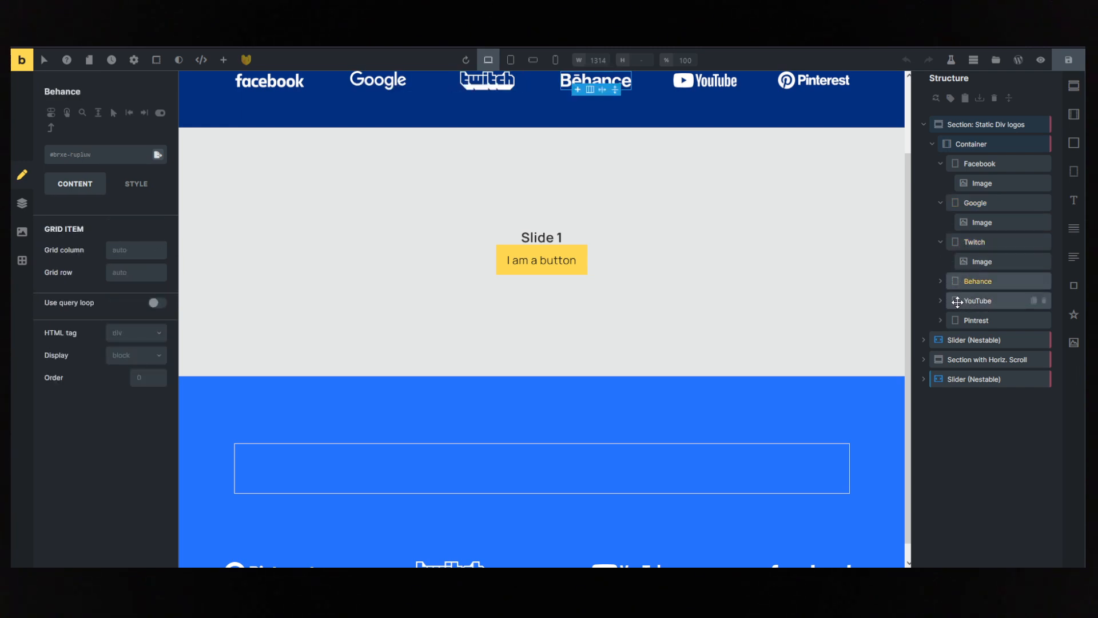
{"action": "left_click_drag", "start_coordinate": [958, 302], "coordinate": [954, 278]}
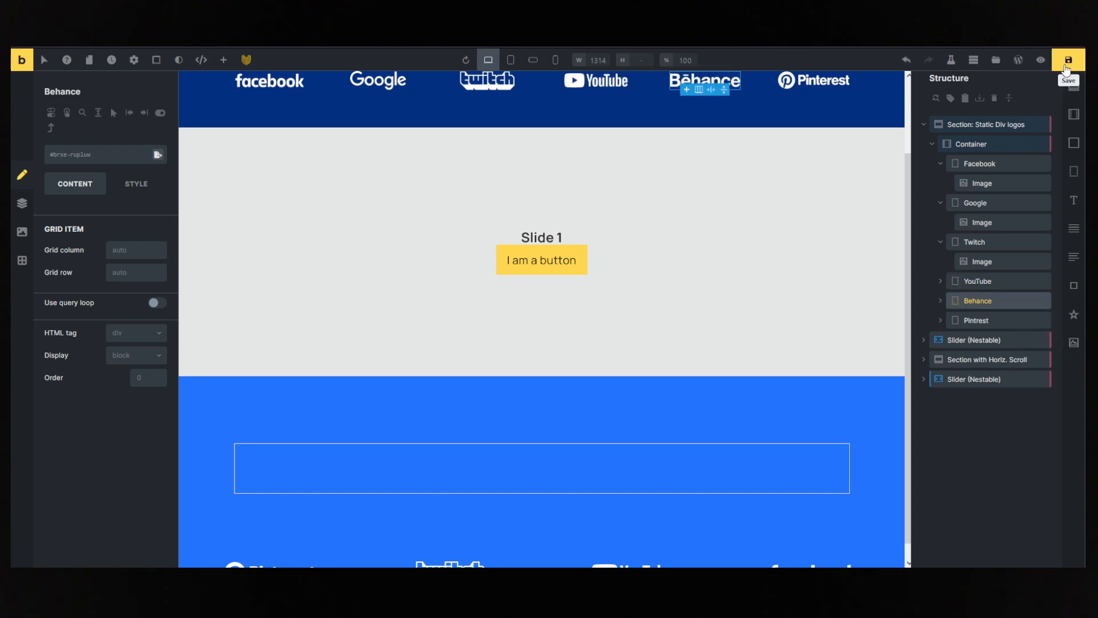
{"action": "left_click", "coordinate": [1067, 67]}
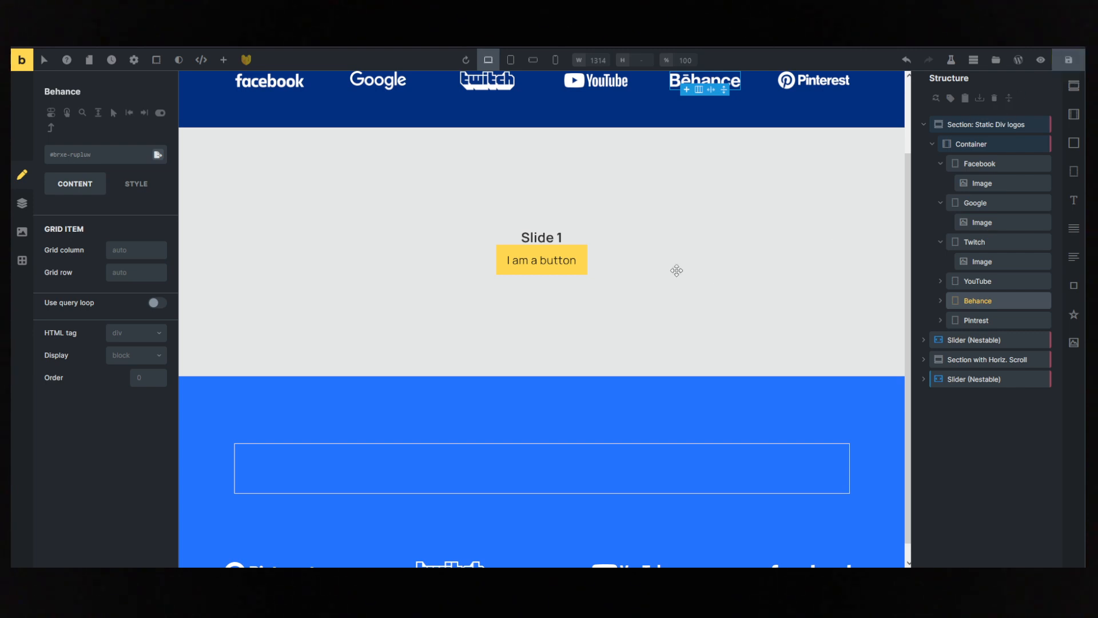
{"action": "scroll", "coordinate": [745, 241], "scroll_direction": "up", "scroll_amount": 2}
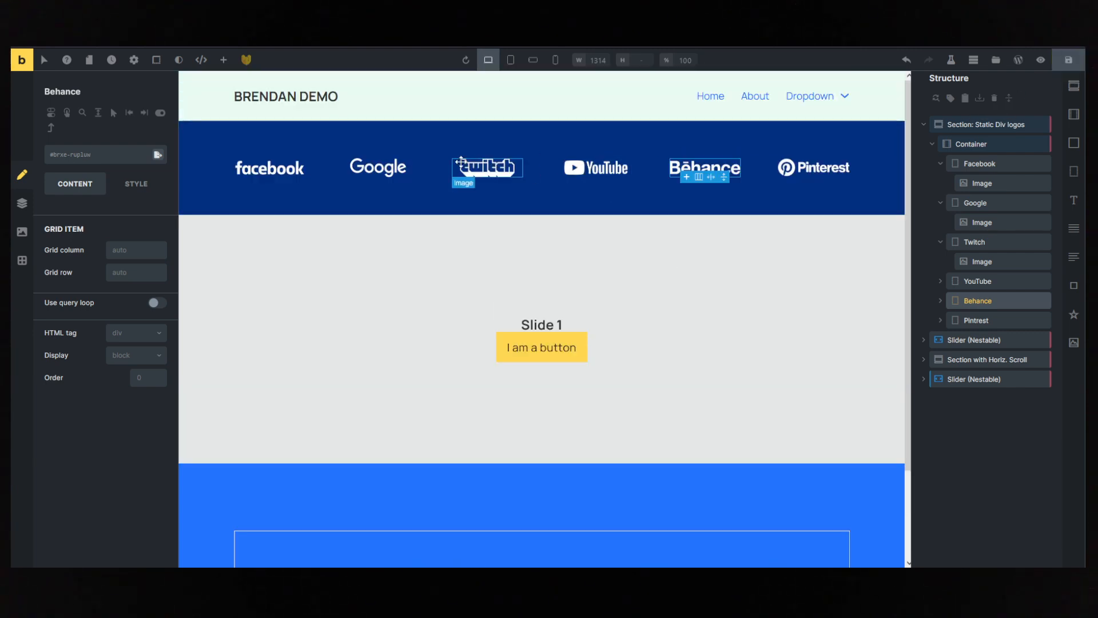
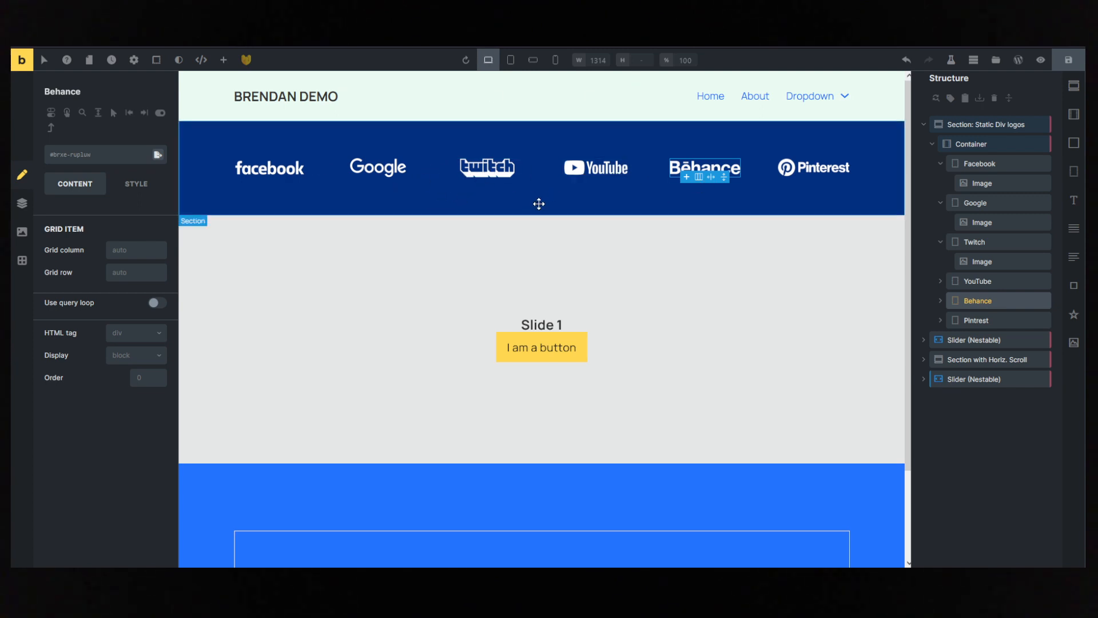
- Examine the first nestable slider below the static logos, including its Twitch, Facebook, Google and Behance slides
{"action": "scroll", "coordinate": [640, 233], "scroll_direction": "down", "scroll_amount": 2}
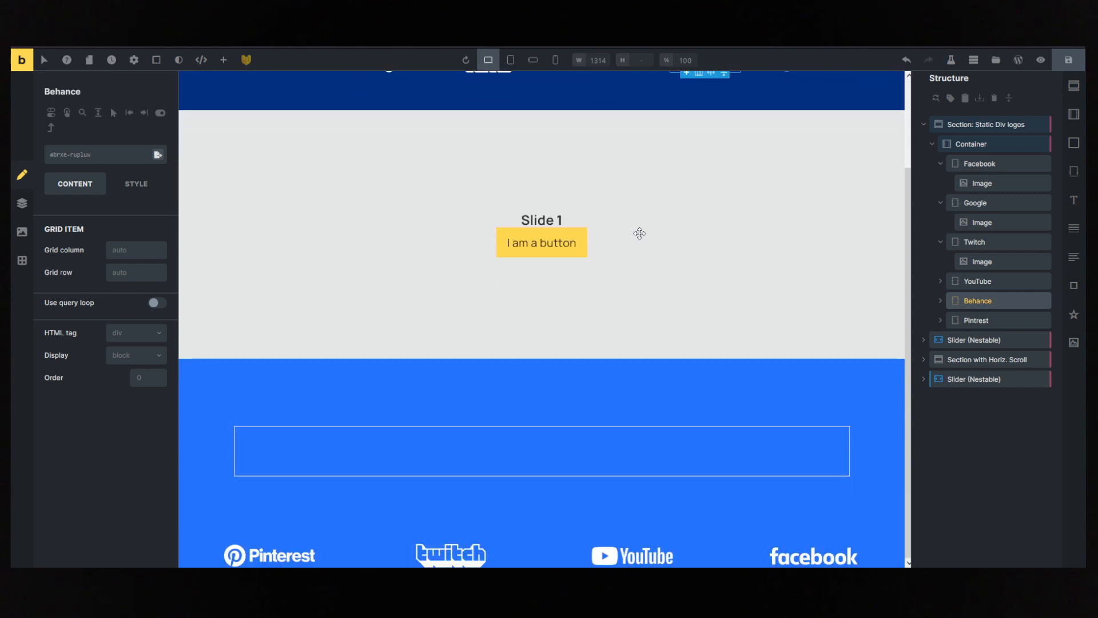
{"action": "scroll", "coordinate": [639, 233], "scroll_direction": "up", "scroll_amount": 2}
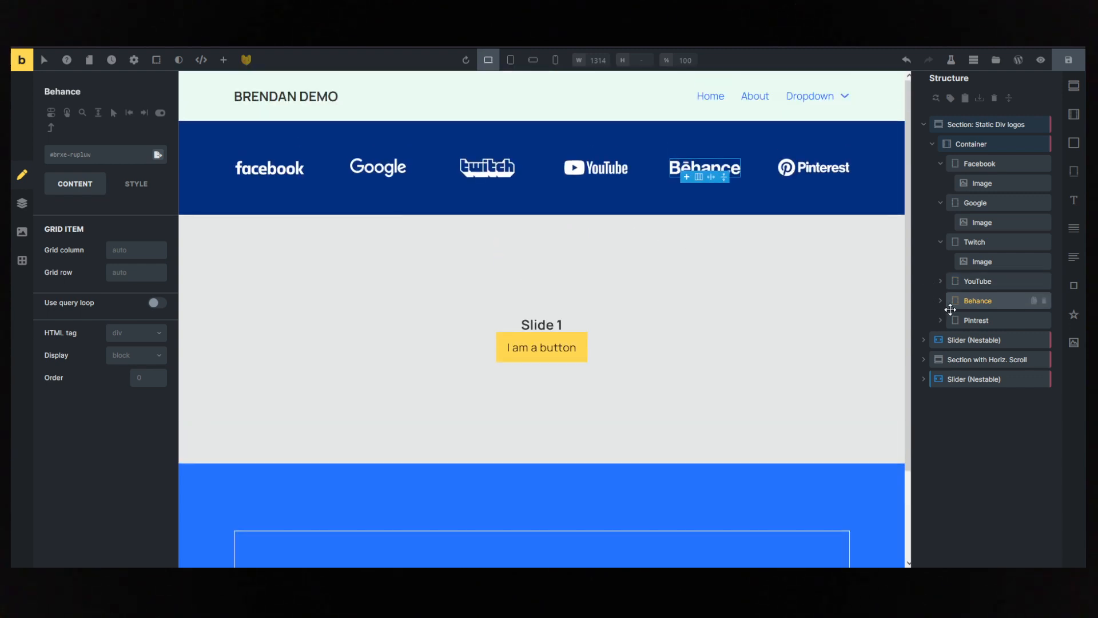
{"action": "left_click", "coordinate": [972, 340]}
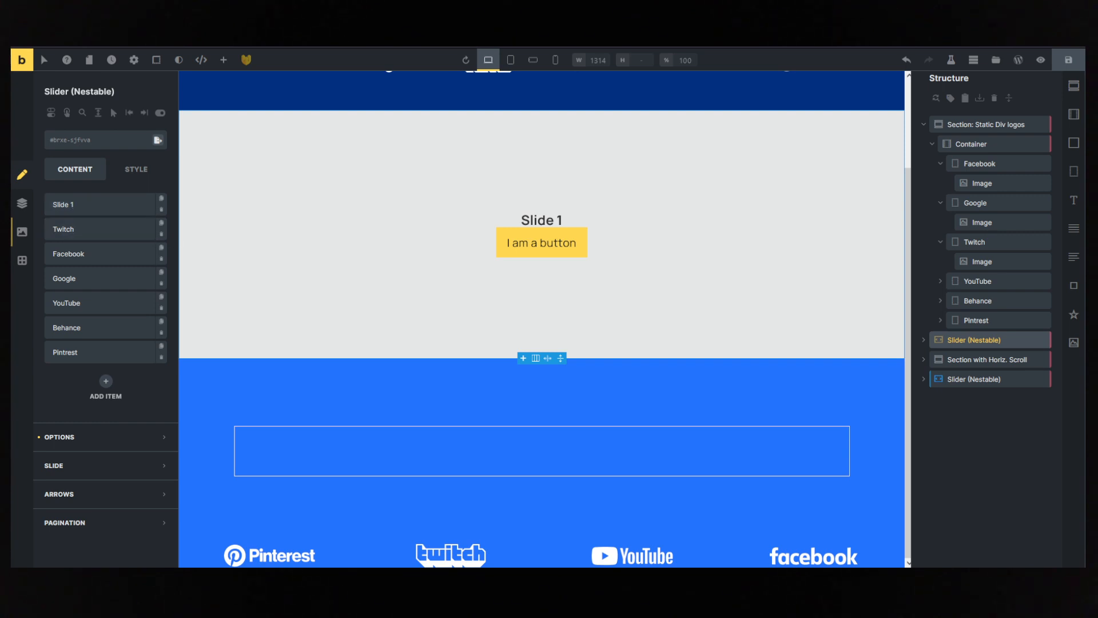
{"action": "left_click", "coordinate": [924, 340]}
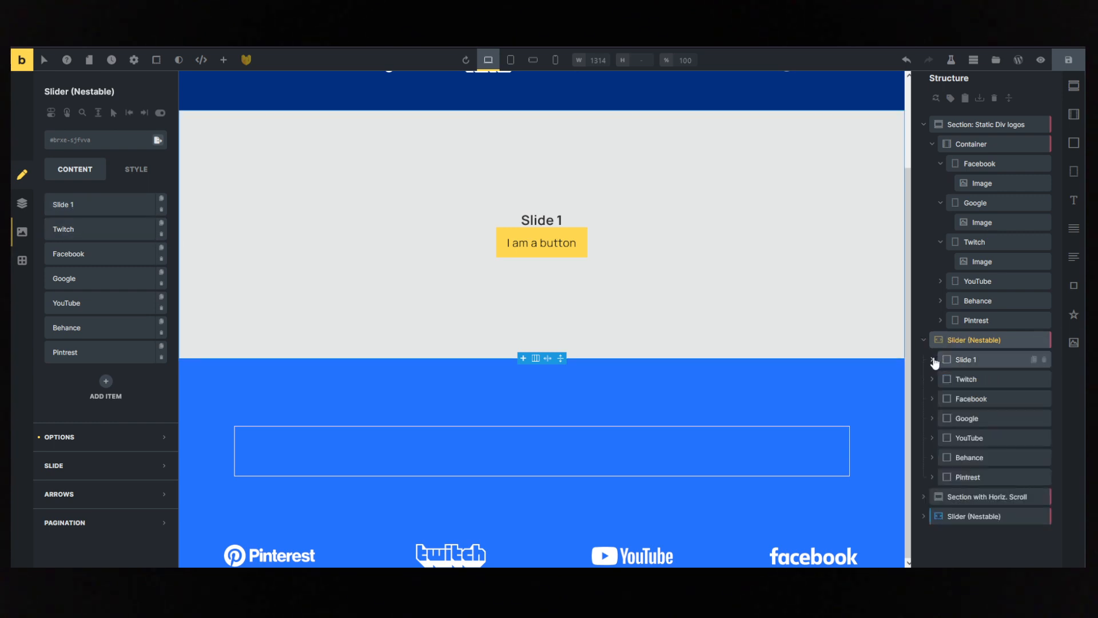
{"action": "left_click", "coordinate": [967, 378]}
{"action": "left_click", "coordinate": [970, 397]}
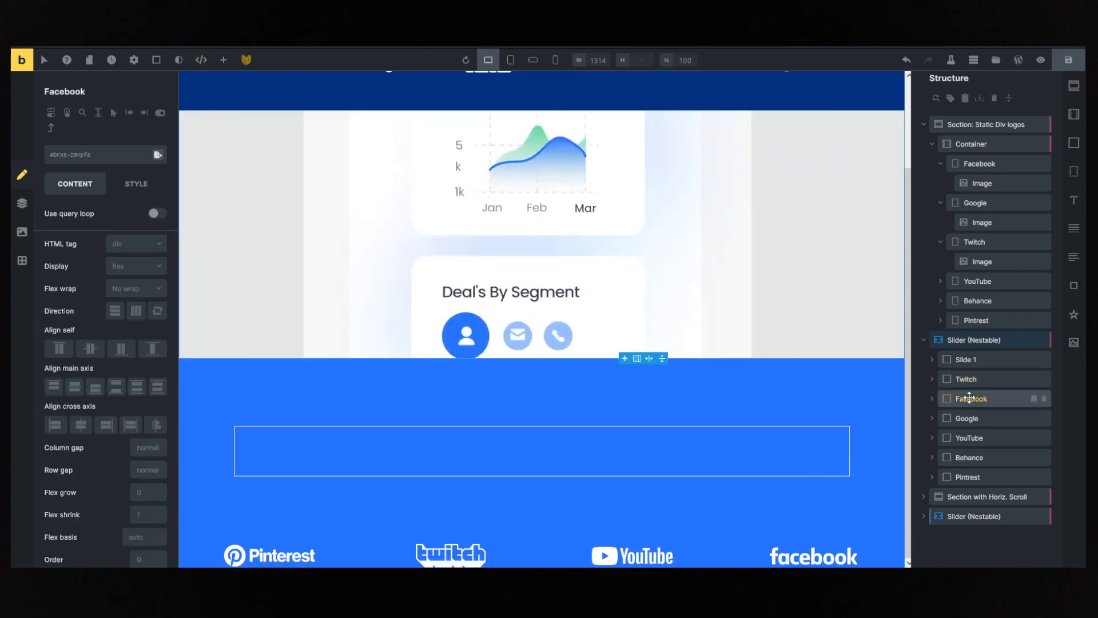
{"action": "left_click", "coordinate": [967, 421]}
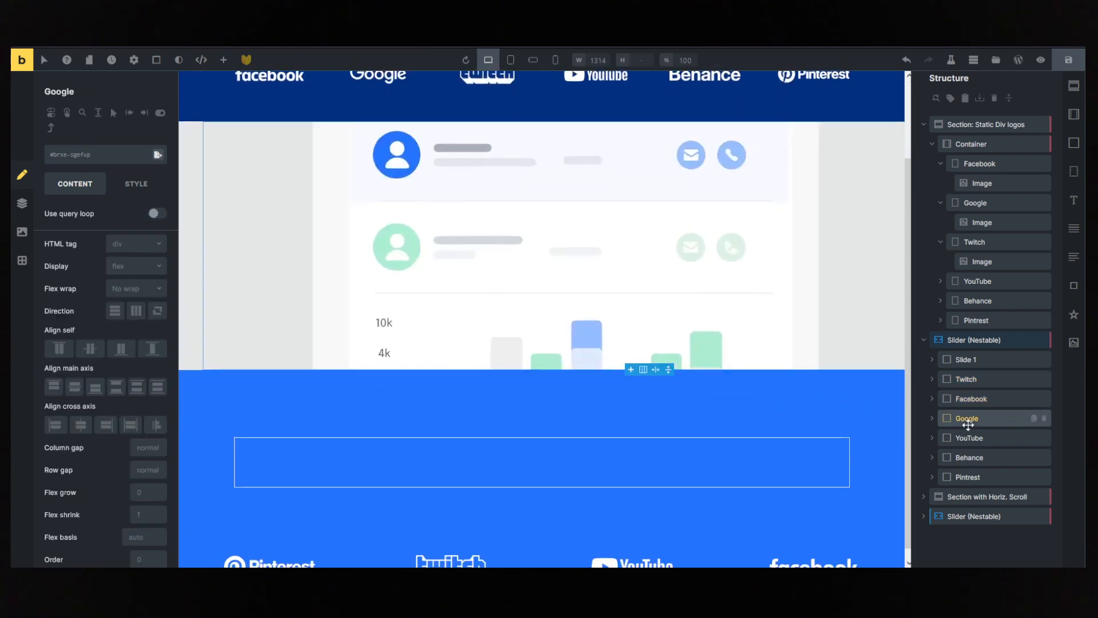
{"action": "left_click", "coordinate": [969, 456]}
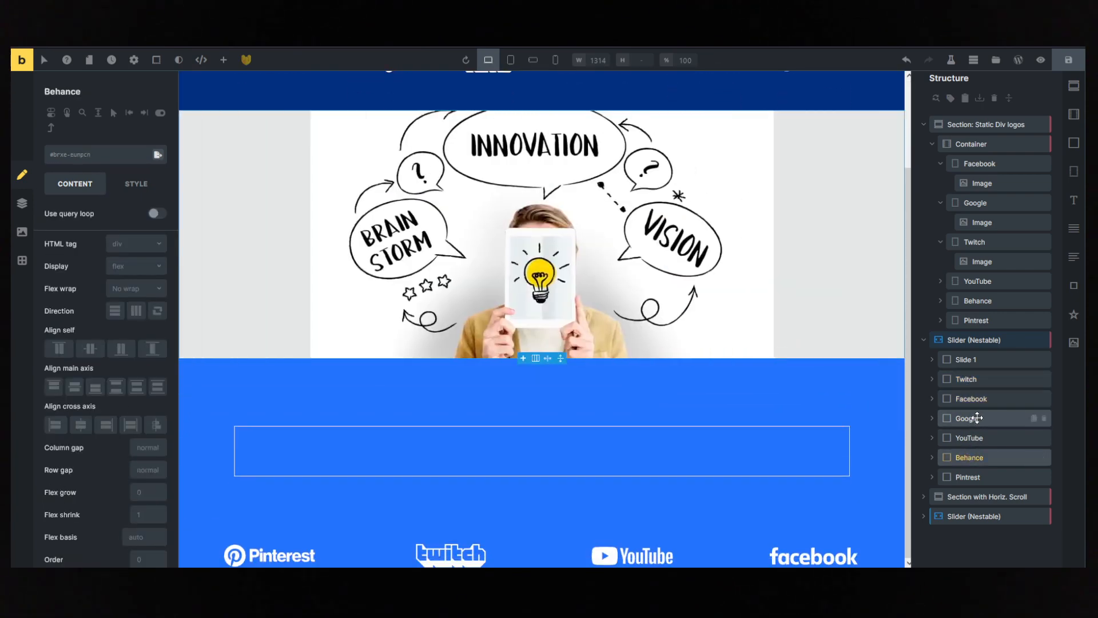
- Inspect the heading nested in Slide 1 and the logo image nested in the Twitch slide of the first slider
{"action": "left_click", "coordinate": [934, 359]}
{"action": "left_click", "coordinate": [971, 370]}
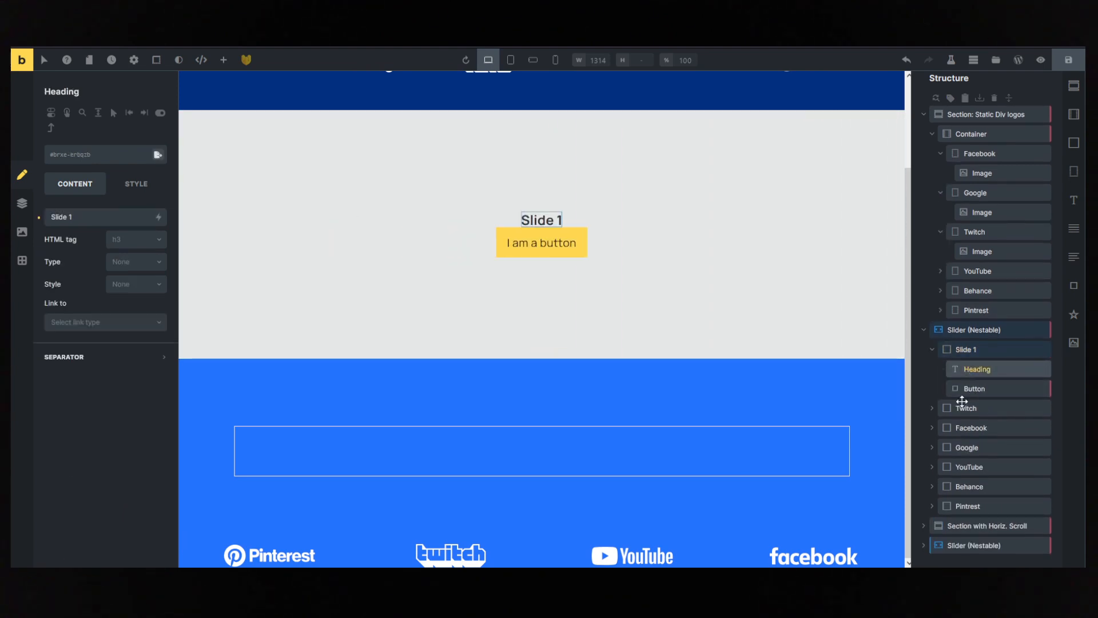
{"action": "left_click", "coordinate": [931, 409]}
{"action": "left_click", "coordinate": [972, 408]}
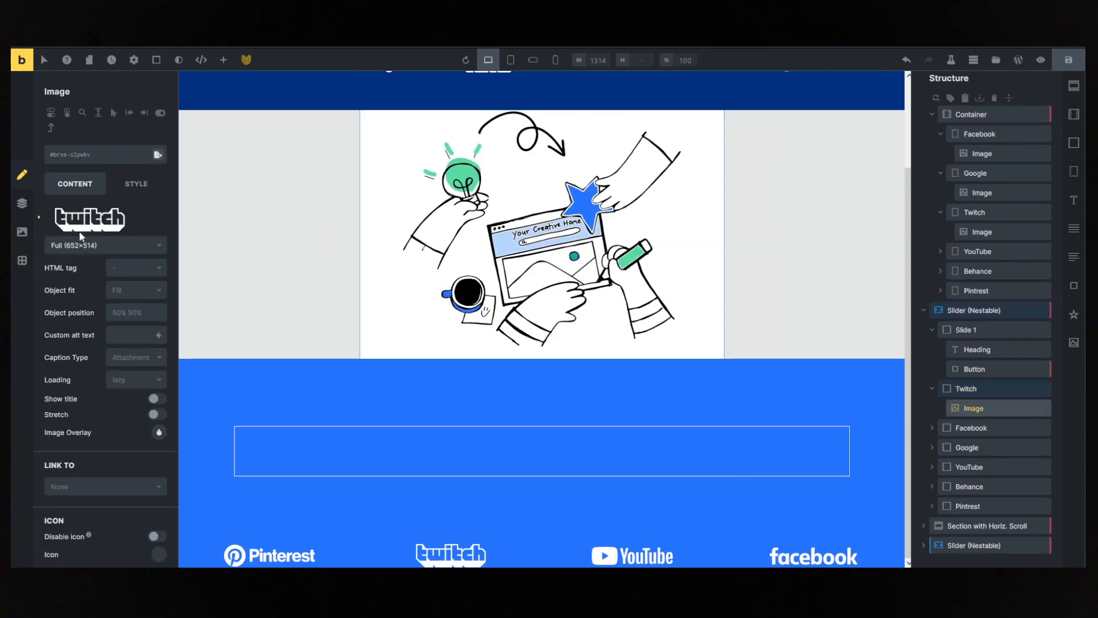
{"action": "scroll", "coordinate": [476, 312], "scroll_direction": "up", "scroll_amount": 3}
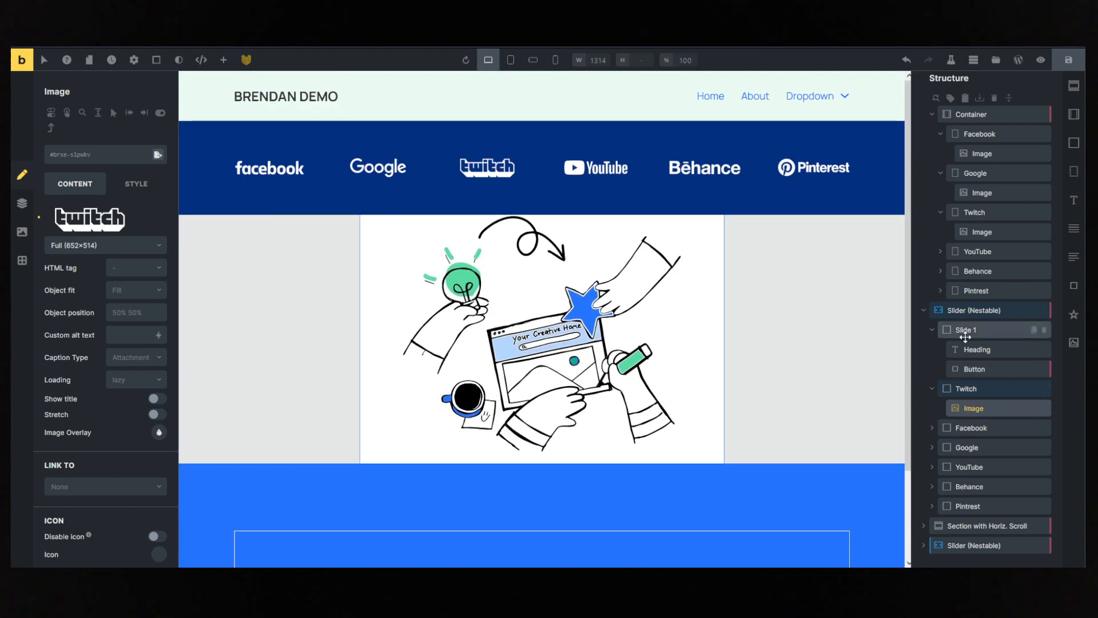
{"action": "scroll", "coordinate": [461, 186], "scroll_direction": "down", "scroll_amount": 3}
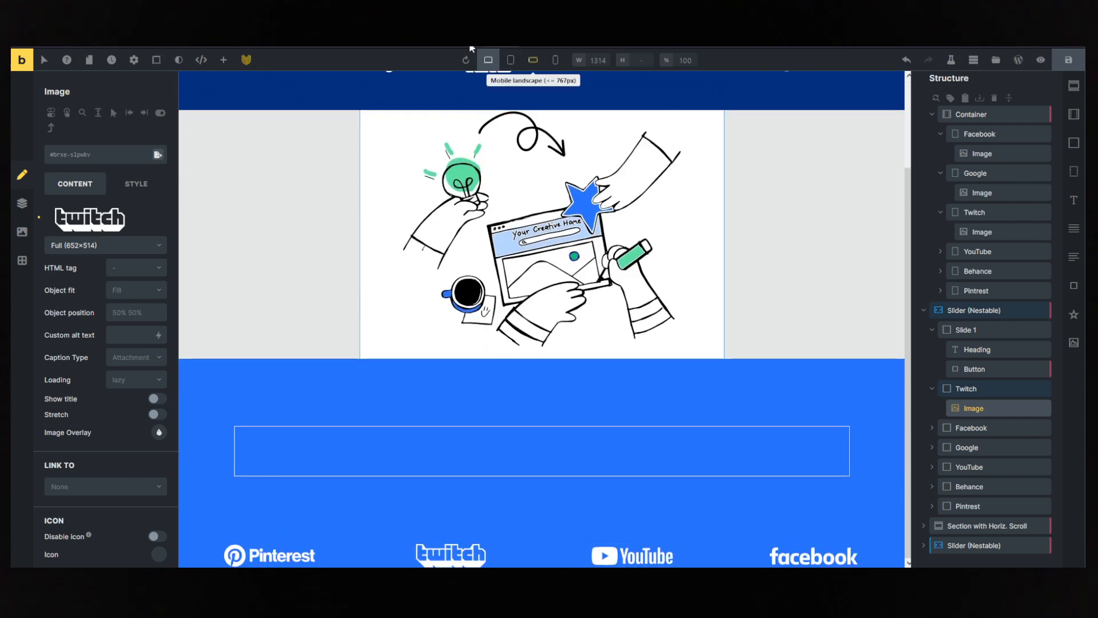
- Preview the template on the front end and return to the Logo Carousel template in the builder
{"action": "left_click", "coordinate": [1040, 61]}
{"action": "left_click", "coordinate": [1019, 70]}
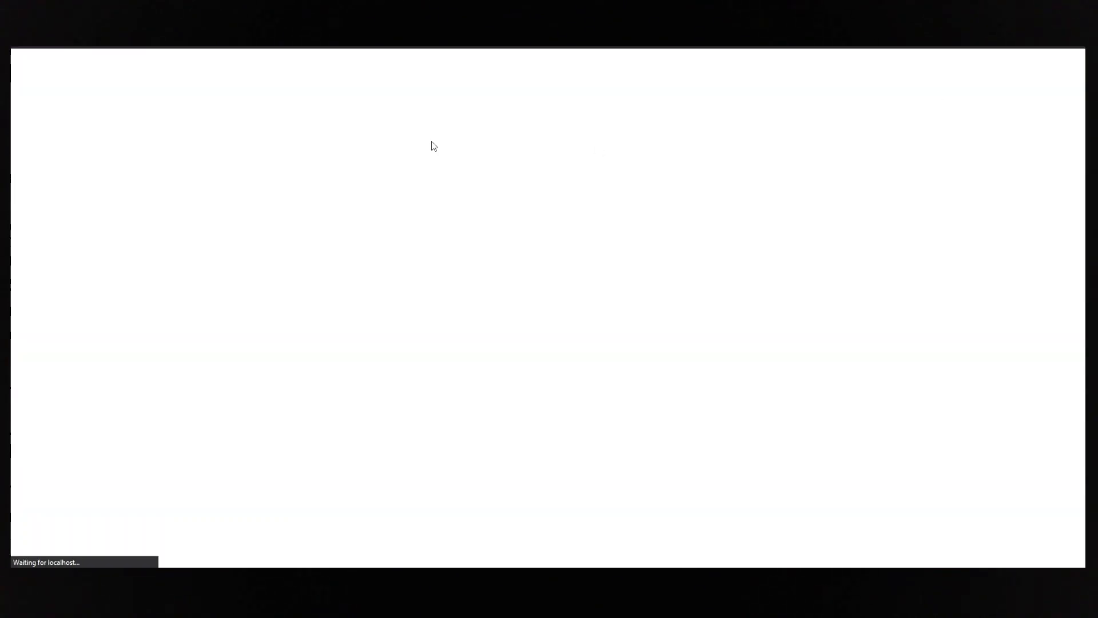
{"action": "scroll", "coordinate": [712, 326], "scroll_direction": "down", "scroll_amount": 1}
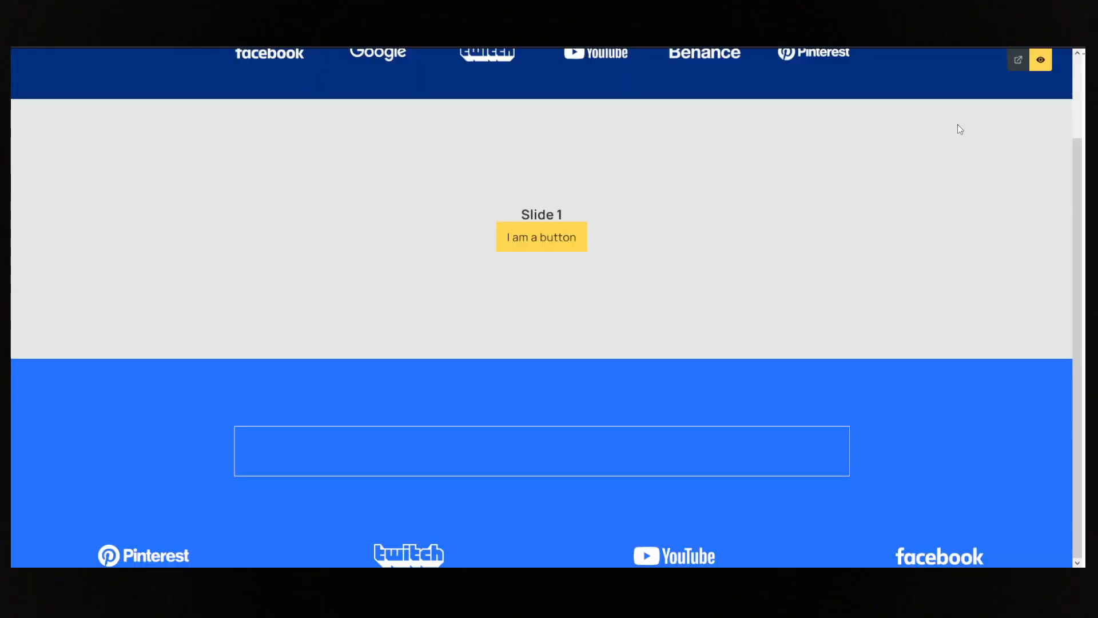
{"action": "left_click", "coordinate": [1041, 59]}
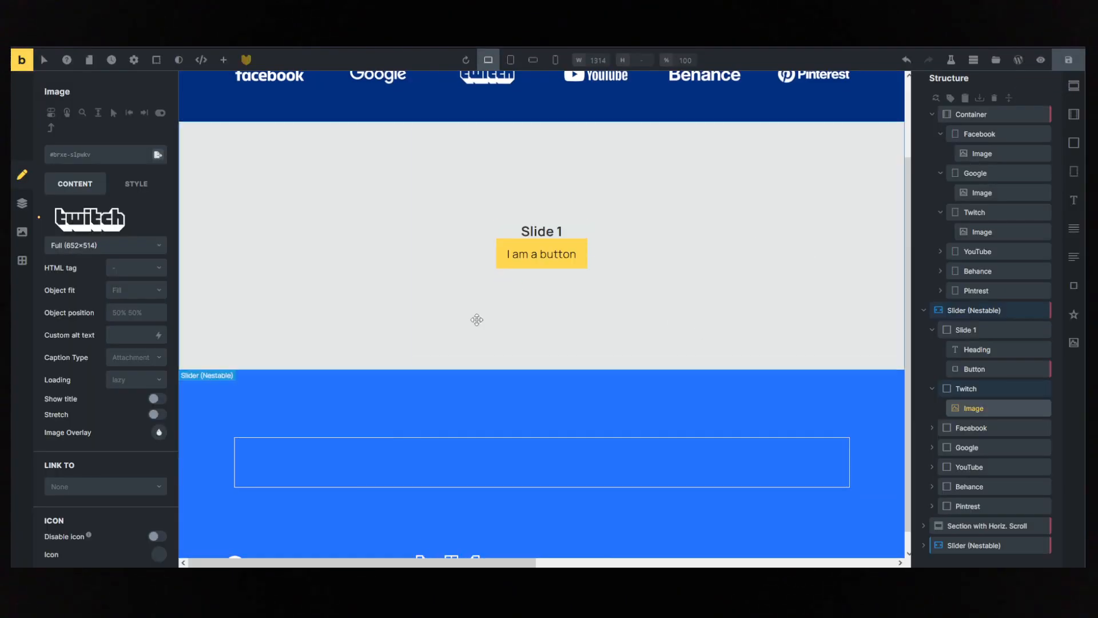
- Inspect the logo-marquee slider's items and the image nested inside its Pintrest slide
{"action": "left_click", "coordinate": [942, 541]}
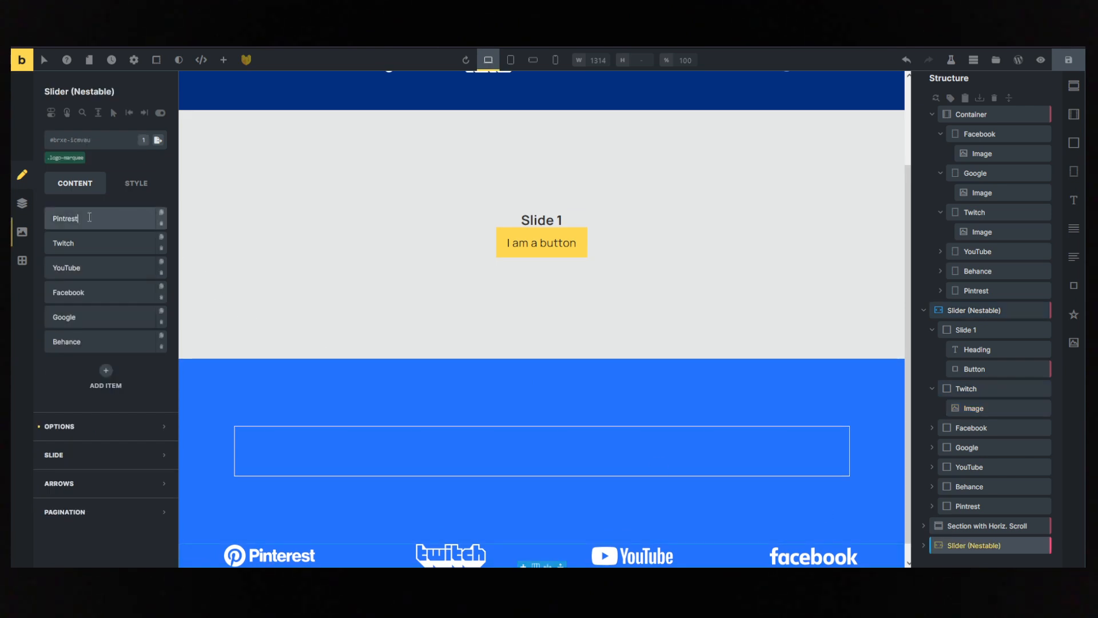
{"action": "left_click", "coordinate": [113, 216]}
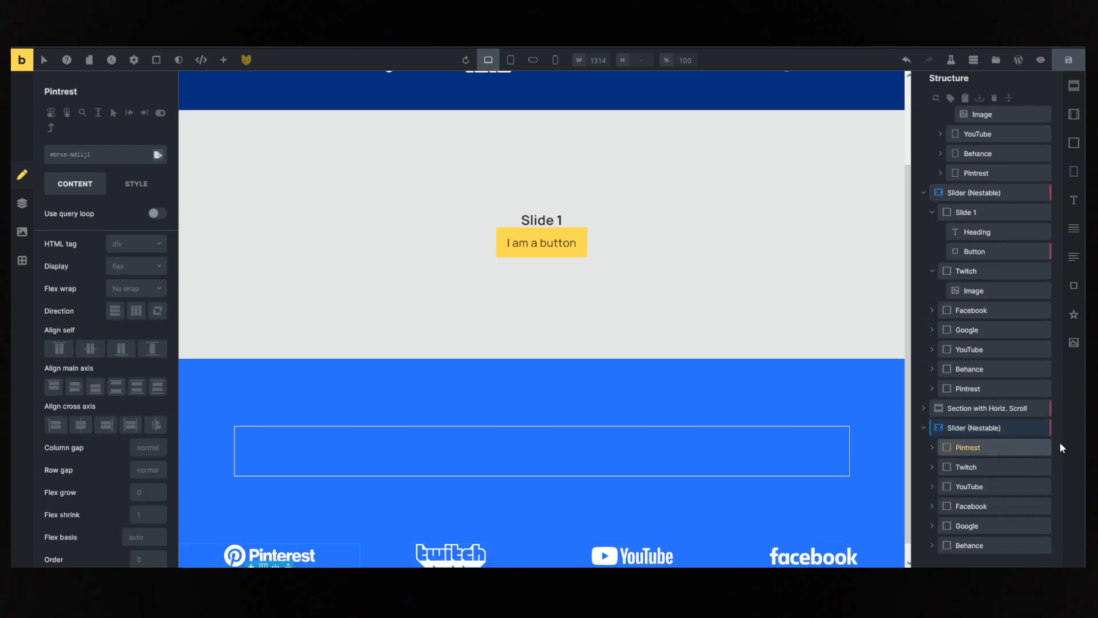
{"action": "left_click", "coordinate": [932, 446]}
{"action": "left_click", "coordinate": [974, 466]}
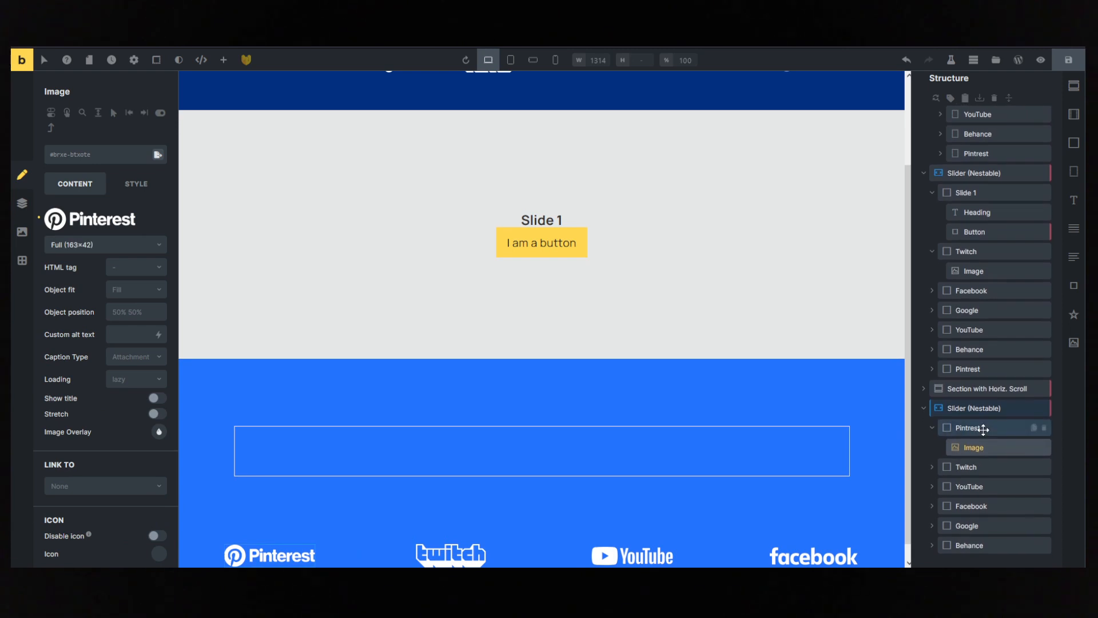
{"action": "mouse_move", "coordinate": [75, 222]}
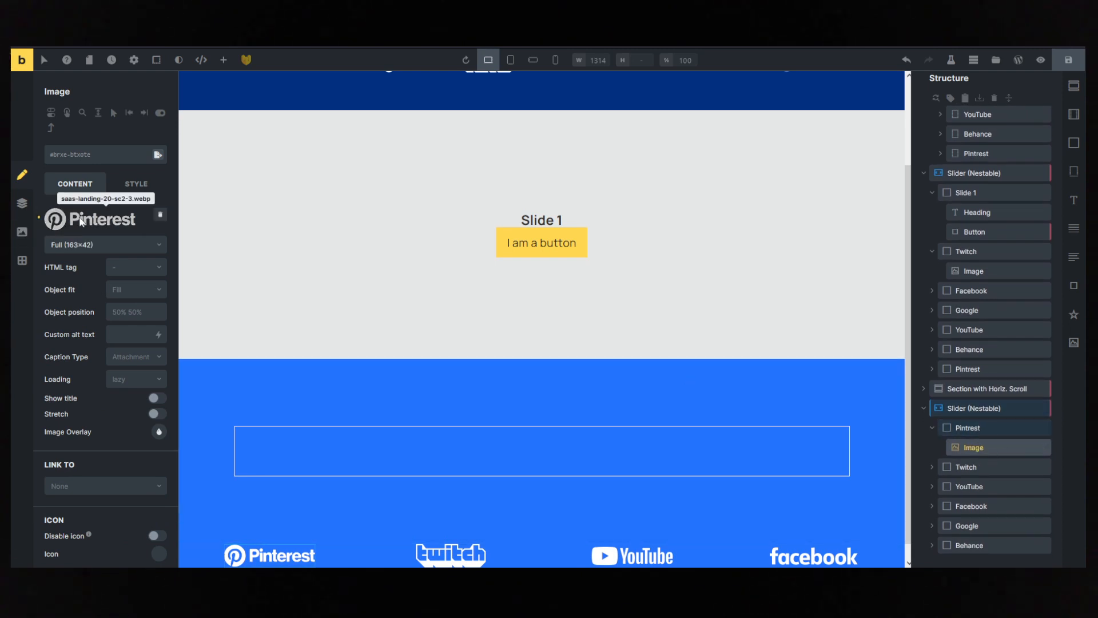
{"action": "left_click", "coordinate": [988, 407]}
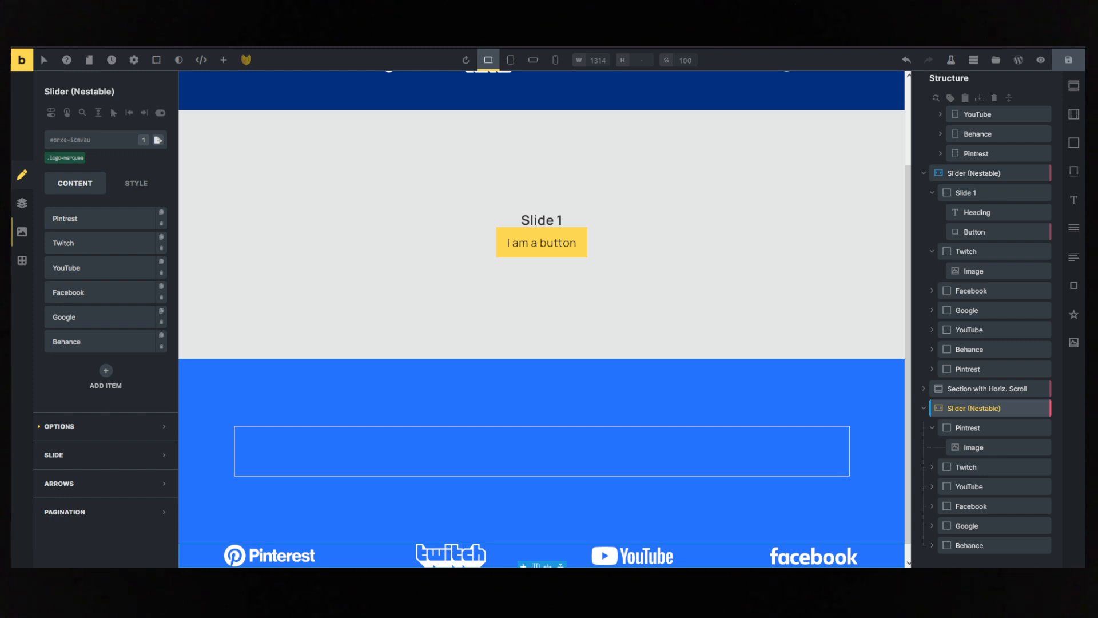
- Delete the Slide 1 item from the first nestable slider
{"action": "left_click", "coordinate": [522, 204]}
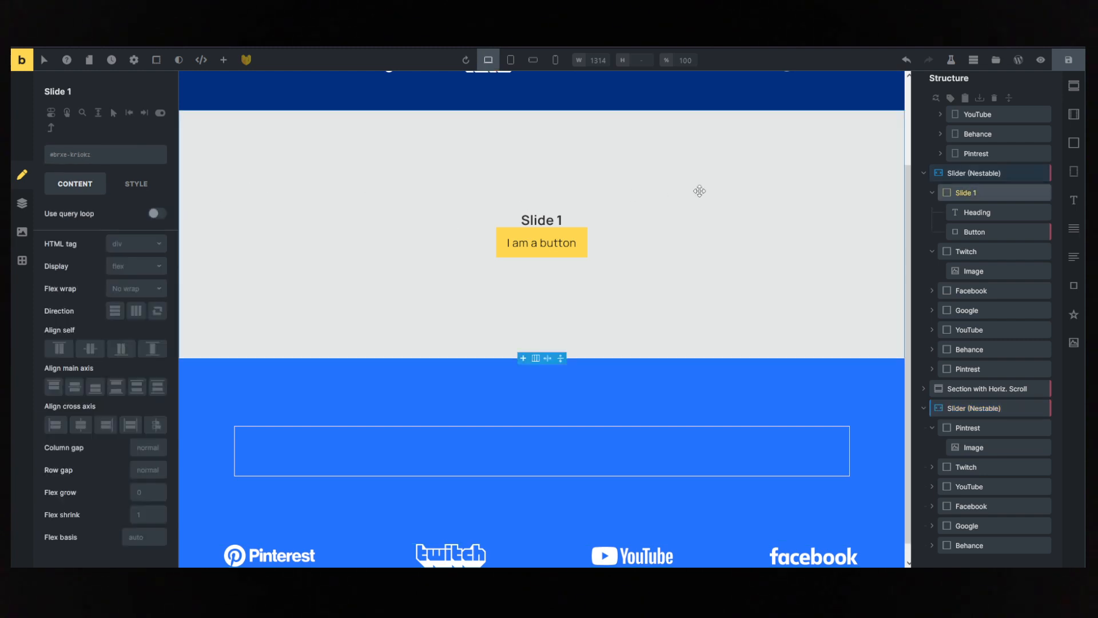
{"action": "scroll", "coordinate": [698, 191], "scroll_direction": "up", "scroll_amount": 2}
{"action": "left_click", "coordinate": [976, 278]}
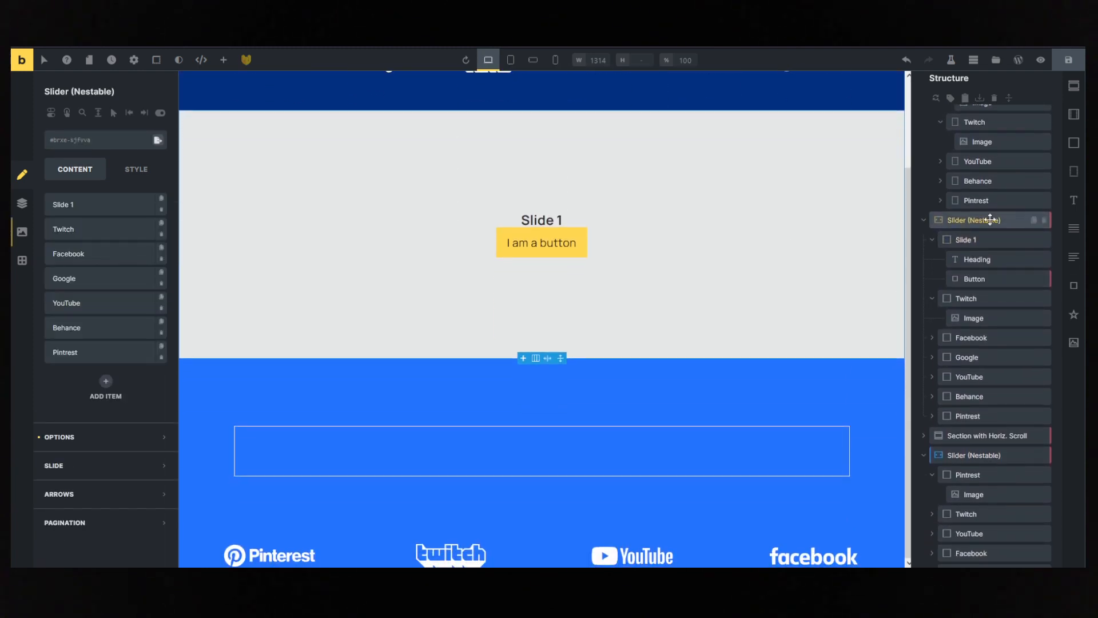
{"action": "scroll", "coordinate": [492, 242], "scroll_direction": "up", "scroll_amount": 2}
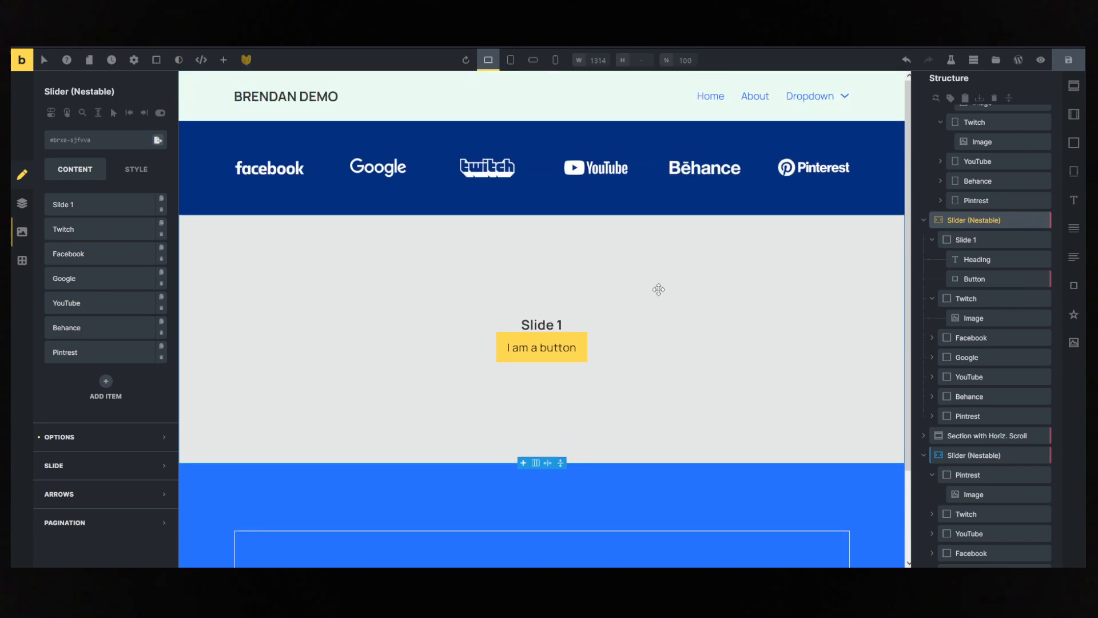
{"action": "left_click", "coordinate": [161, 214]}
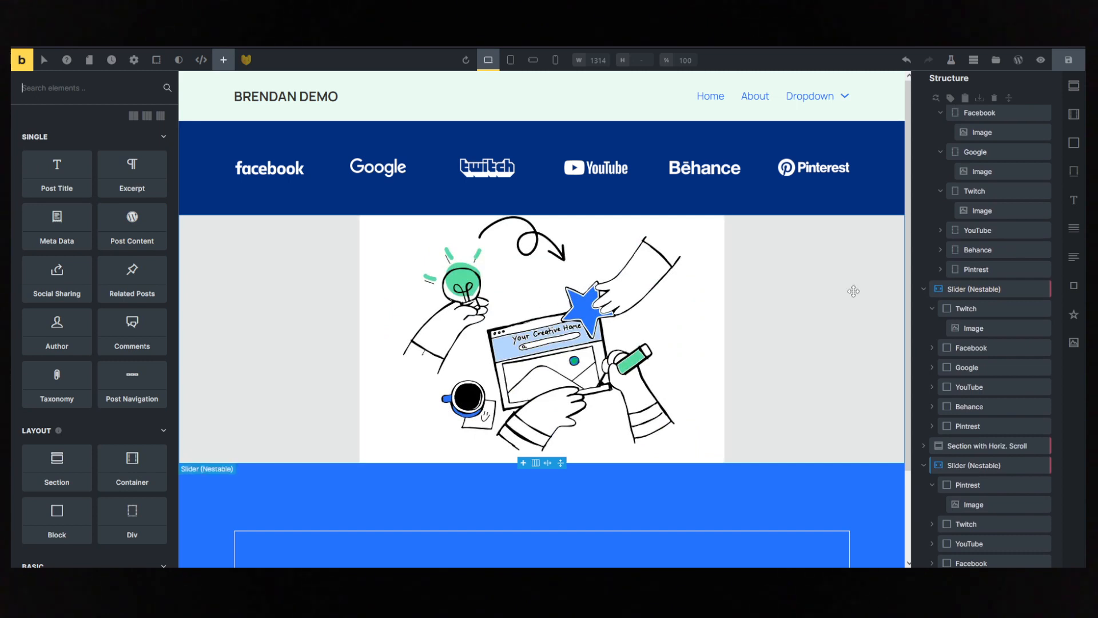
- Collapse the Static Div logos section in the structure and set the first nestable slider's height option to auto
{"action": "left_click", "coordinate": [984, 290]}
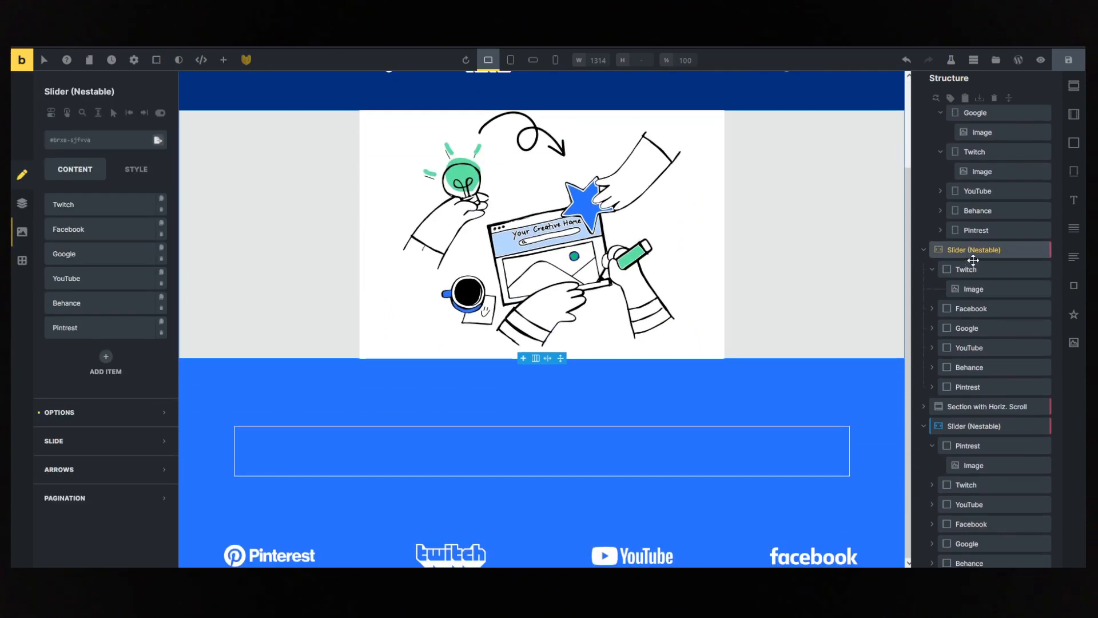
{"action": "scroll", "coordinate": [973, 259], "scroll_direction": "up", "scroll_amount": 3}
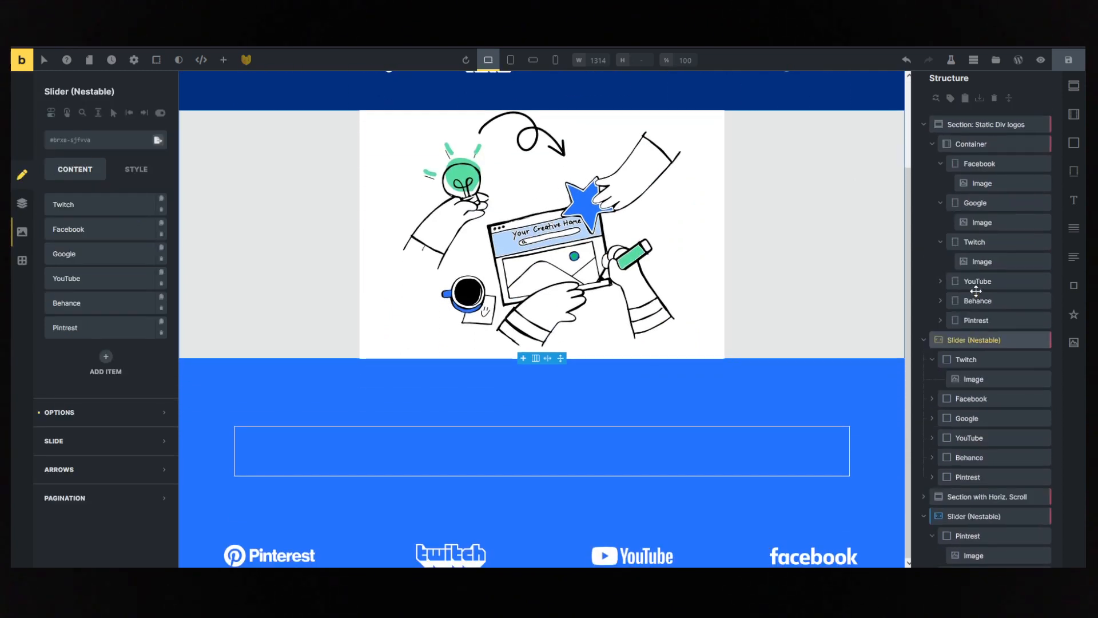
{"action": "left_click", "coordinate": [924, 126]}
{"action": "left_click", "coordinate": [972, 144]}
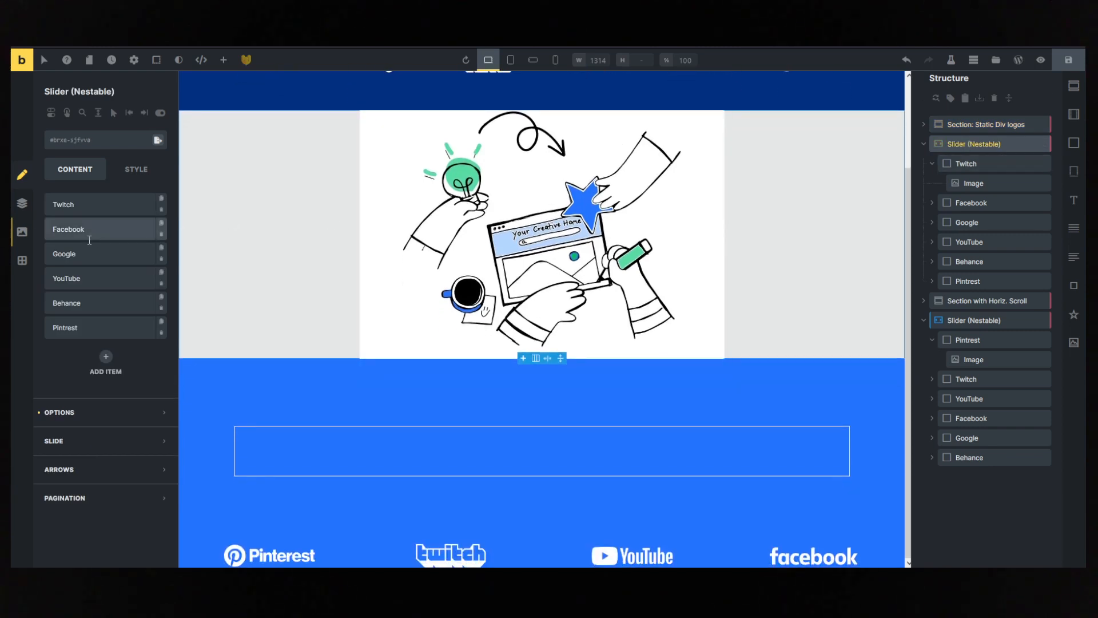
{"action": "left_click", "coordinate": [98, 423]}
{"action": "scroll", "coordinate": [98, 417], "scroll_direction": "down", "scroll_amount": 2}
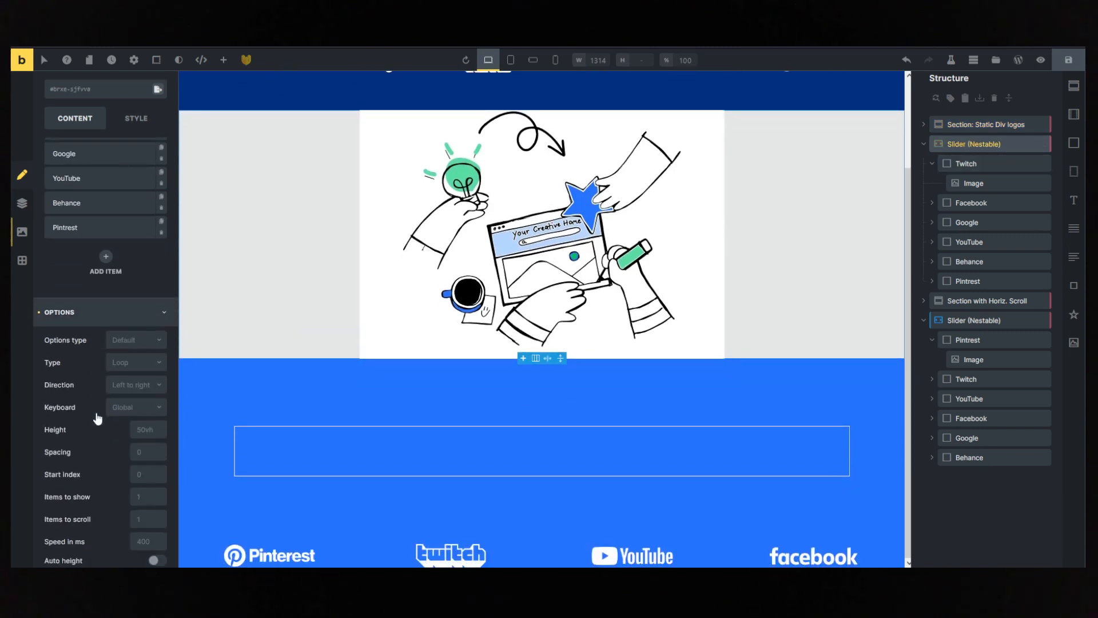
{"action": "left_click", "coordinate": [145, 429]}
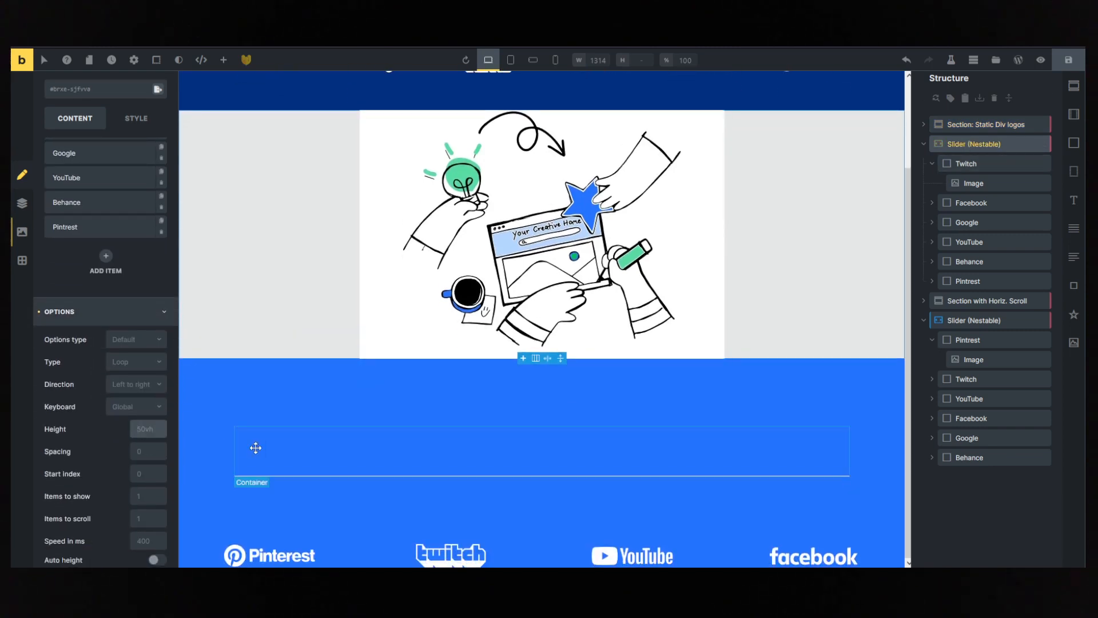
{"action": "type", "text": "auto"}
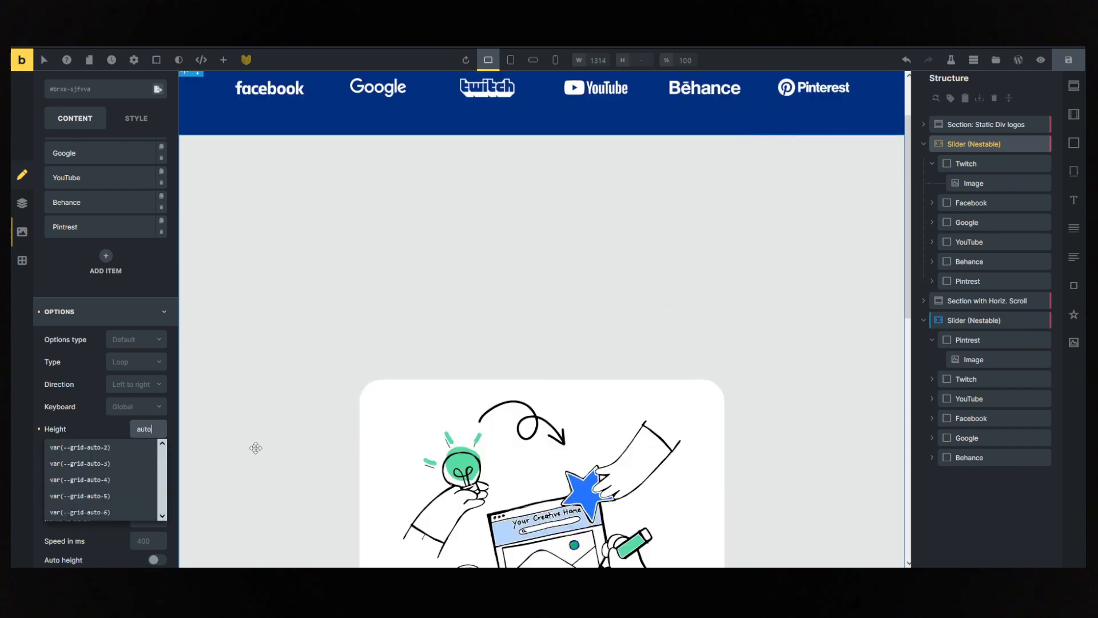
- Clear the logo-marquee slider's height to see the default, and set it back to auto
{"action": "scroll", "coordinate": [526, 372], "scroll_direction": "down", "scroll_amount": 10}
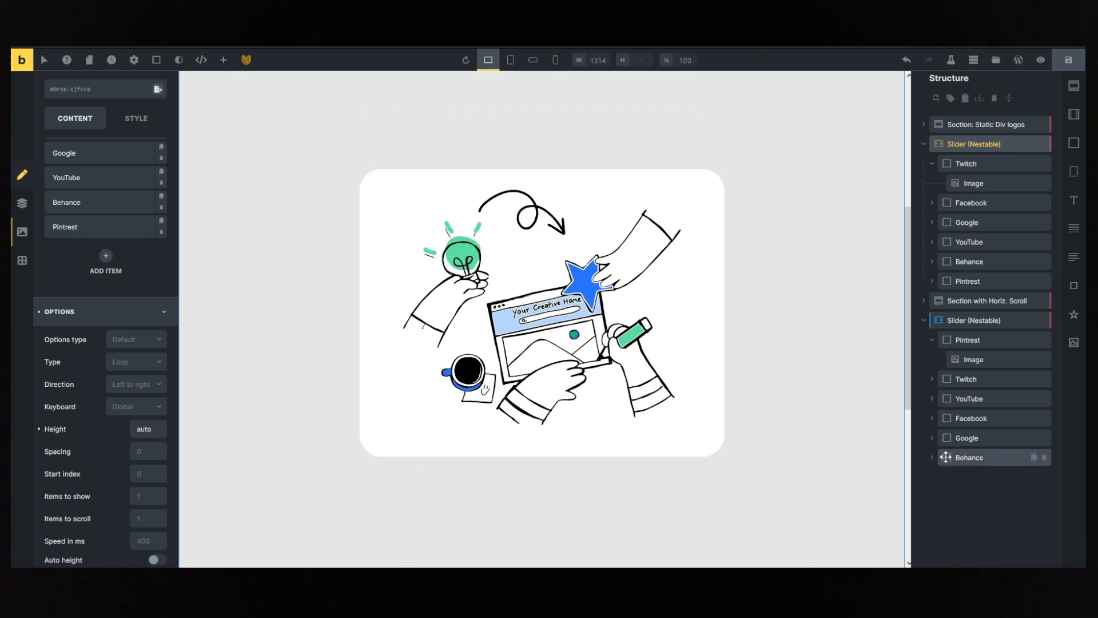
{"action": "left_click", "coordinate": [973, 320]}
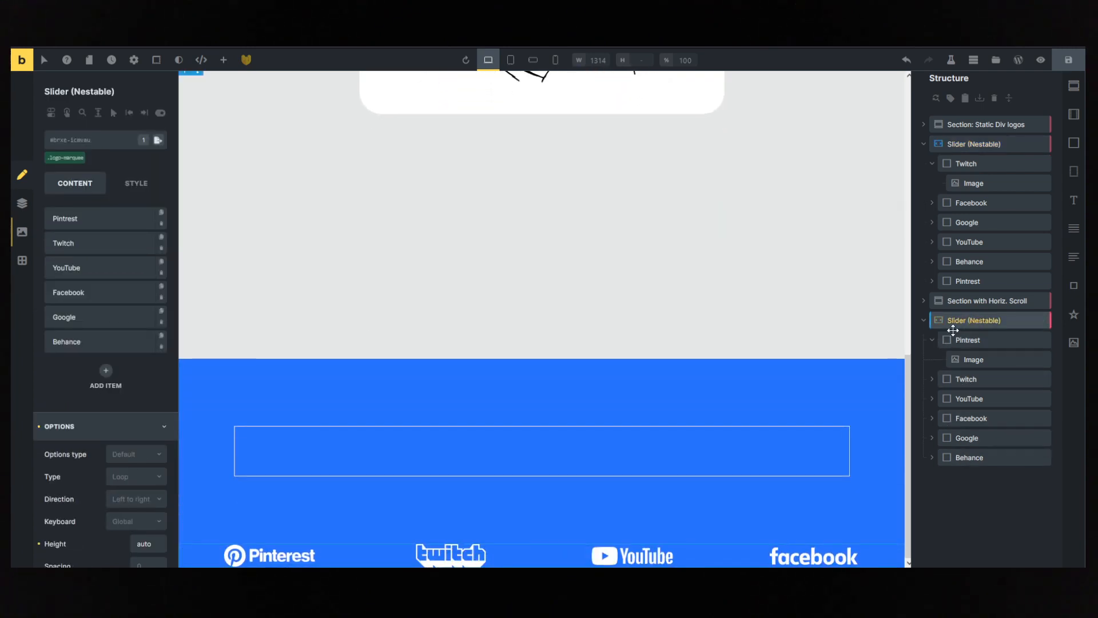
{"action": "scroll", "coordinate": [77, 438], "scroll_direction": "down", "scroll_amount": 4}
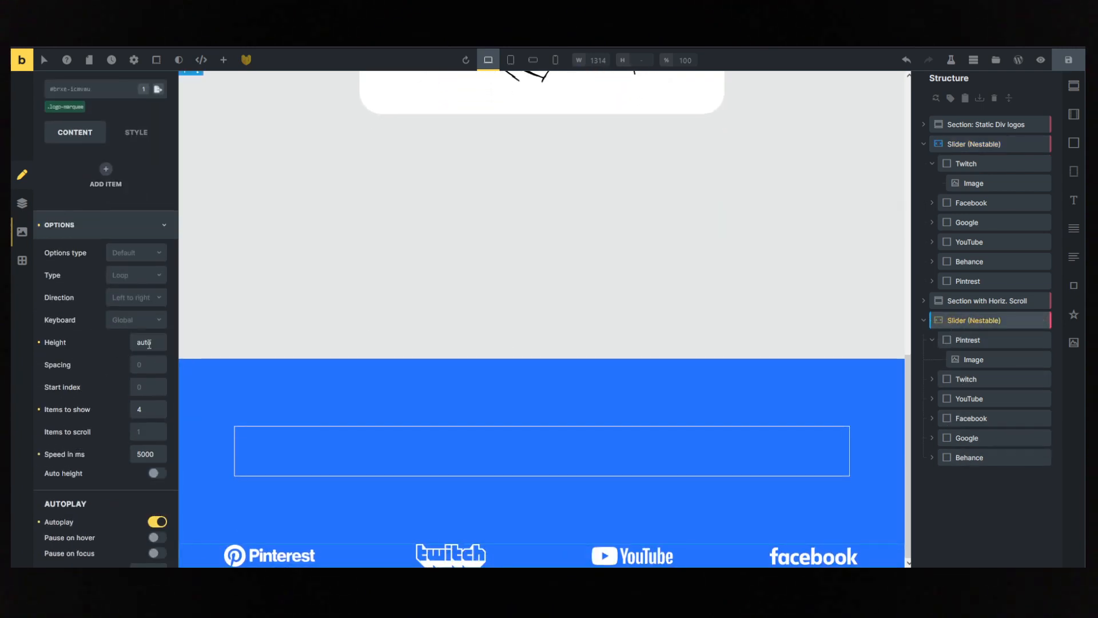
{"action": "left_click_drag", "start_coordinate": [150, 343], "coordinate": [133, 345]}
{"action": "key", "text": "BackSpace"}
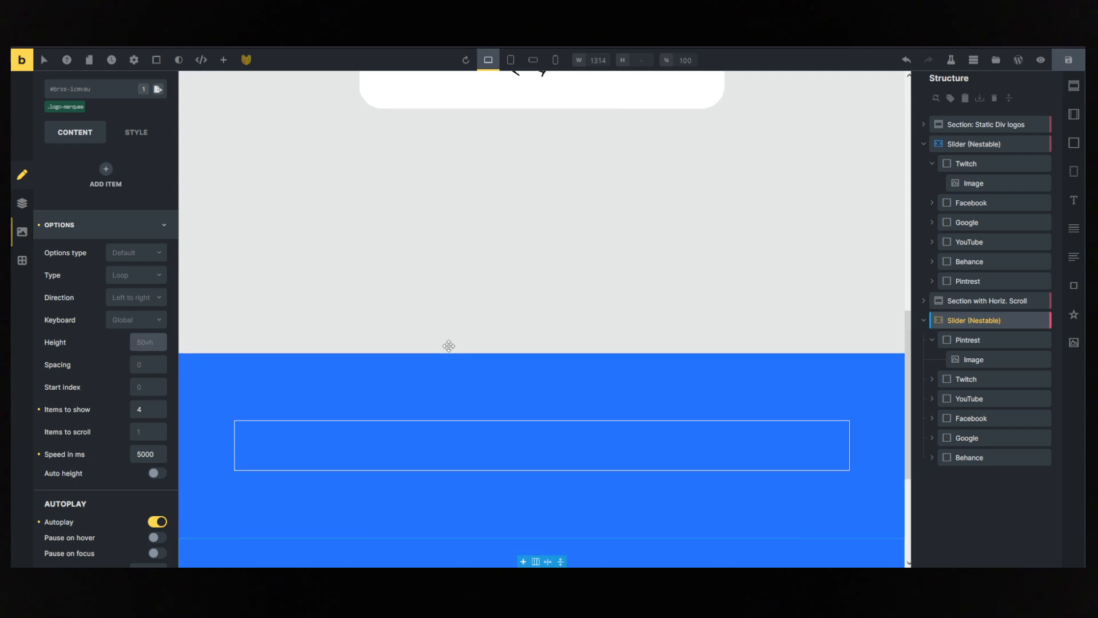
{"action": "scroll", "coordinate": [142, 259], "scroll_direction": "down", "scroll_amount": 2}
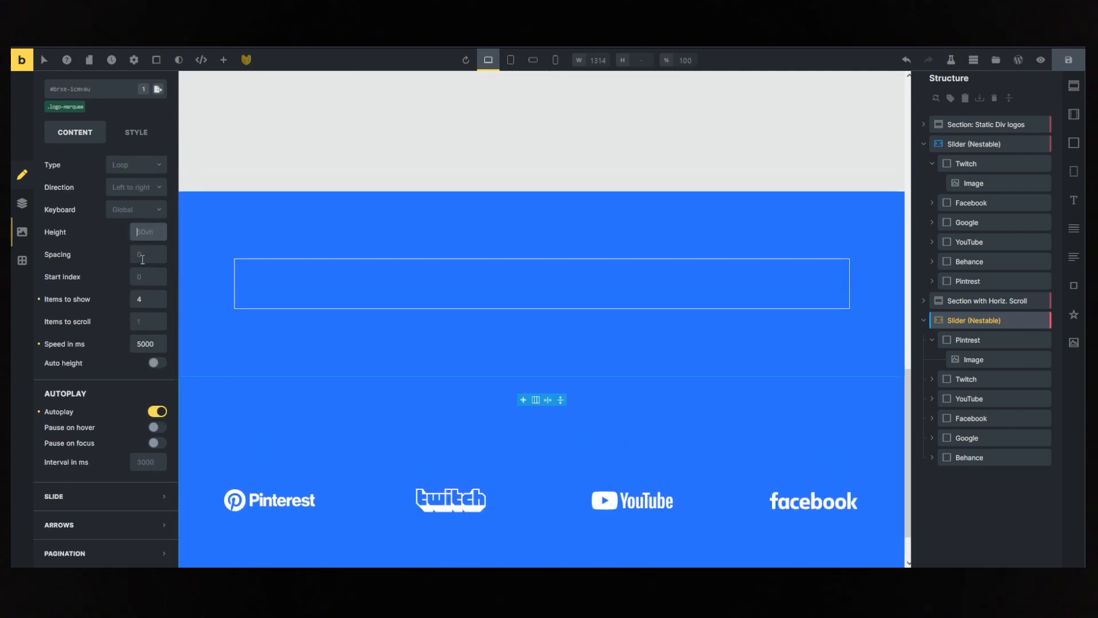
{"action": "type", "text": "auto"}
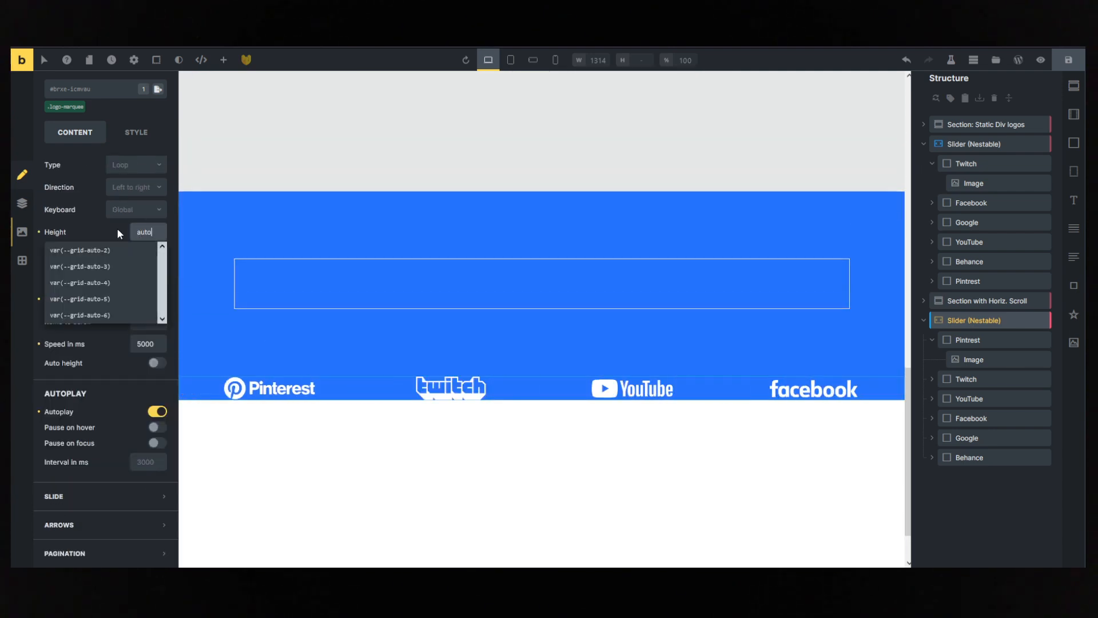
- Review the logo-marquee slider's height, items-to-show and speed options
{"action": "left_click", "coordinate": [111, 231]}
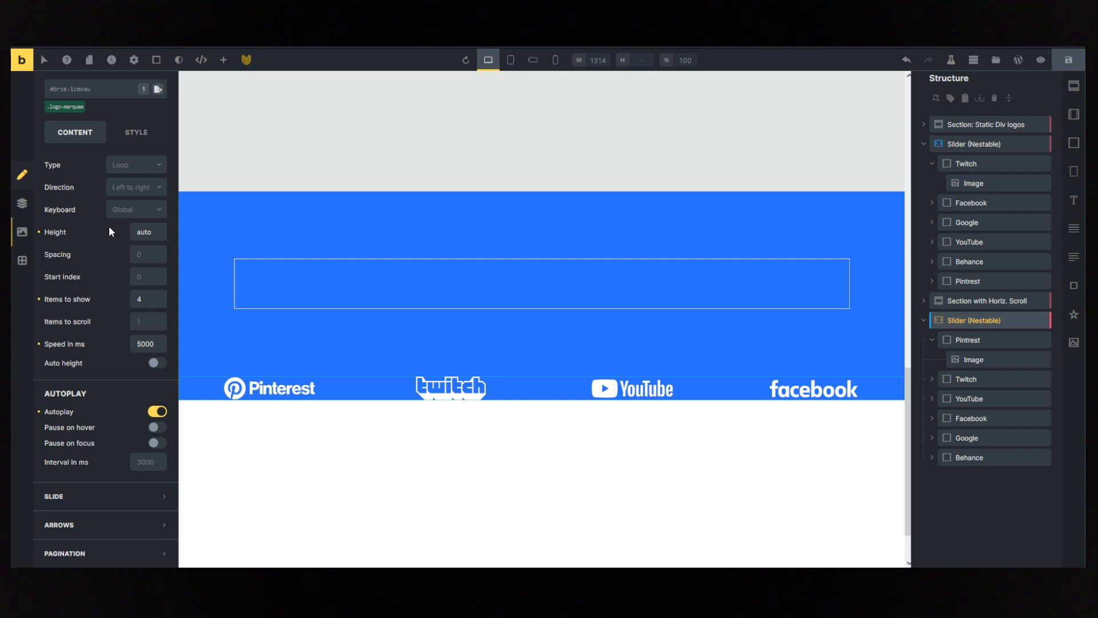
{"action": "double_click", "coordinate": [149, 301]}
{"action": "scroll", "coordinate": [201, 332], "scroll_direction": "up", "scroll_amount": 3}
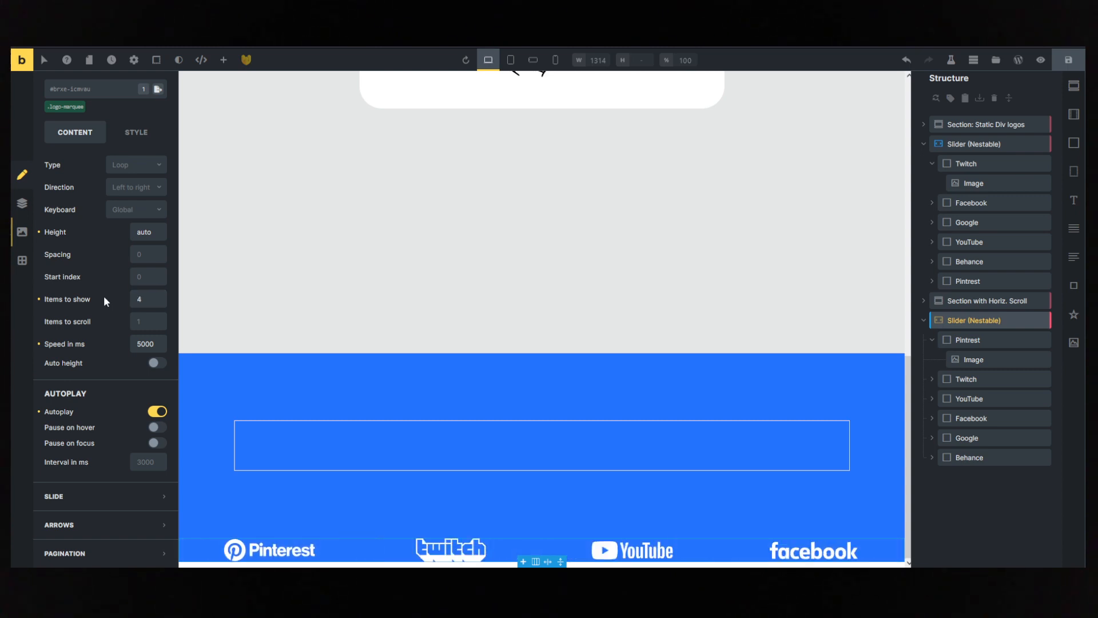
{"action": "left_click_drag", "start_coordinate": [158, 344], "coordinate": [110, 343]}
- Open the slider's logo-marquee class custom CSS and examine its splide list and slide selectors and transition timing rule
{"action": "left_click", "coordinate": [65, 108]}
{"action": "left_click", "coordinate": [134, 132]}
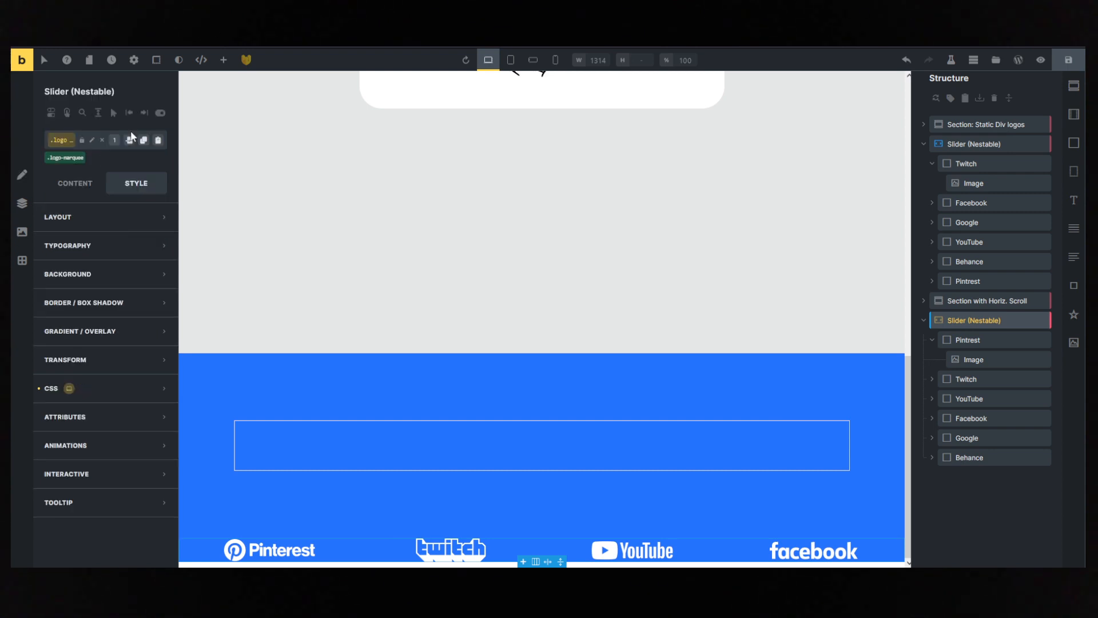
{"action": "left_click", "coordinate": [117, 391]}
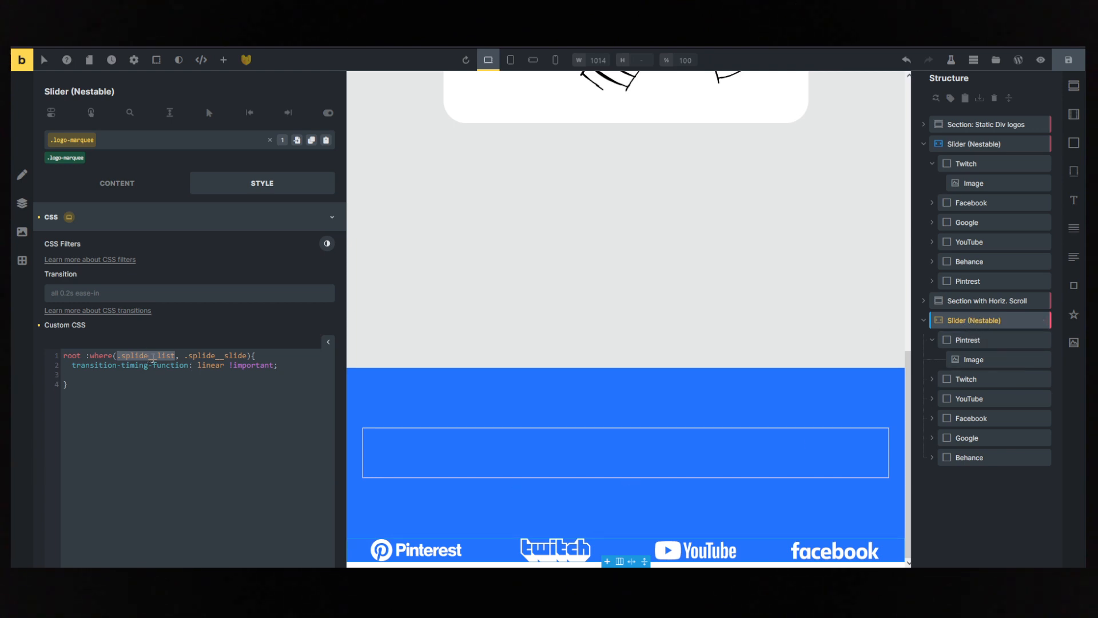
{"action": "left_click", "coordinate": [189, 356]}
{"action": "left_click_drag", "start_coordinate": [227, 355], "coordinate": [247, 355]}
{"action": "left_click_drag", "start_coordinate": [230, 364], "coordinate": [198, 369]}
{"action": "left_click_drag", "start_coordinate": [305, 364], "coordinate": [229, 366]}
- Check how the logo carousel scrolls on the live page and return to the template editor
{"action": "scroll", "coordinate": [437, 364], "scroll_direction": "up", "scroll_amount": 3}
{"action": "left_click", "coordinate": [318, 45]}
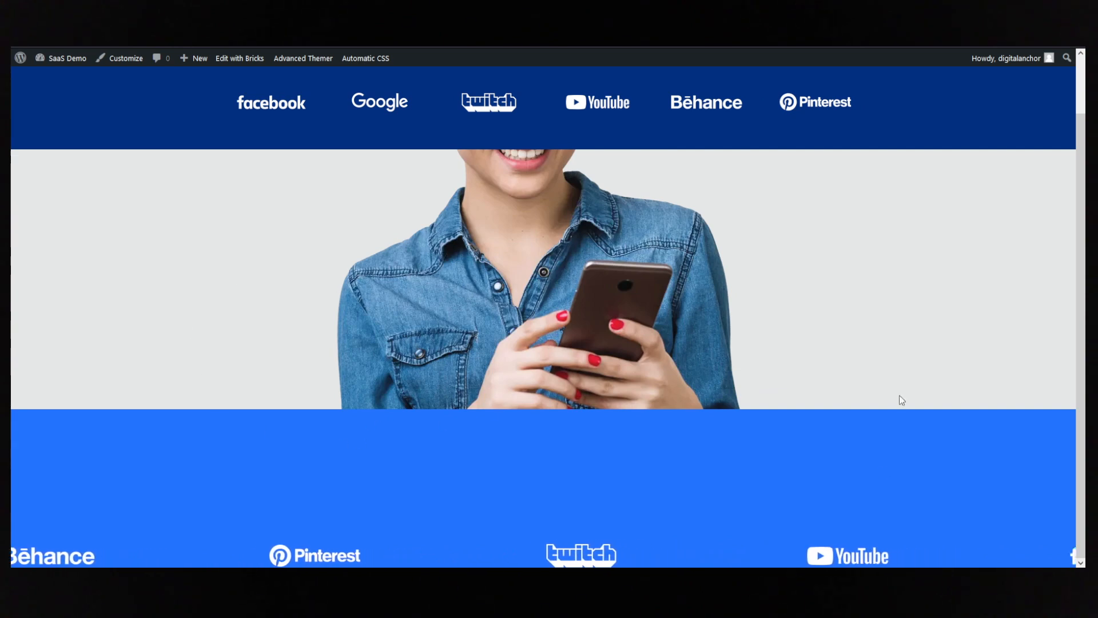
{"action": "key", "text": "ctrl+shift+Tab"}
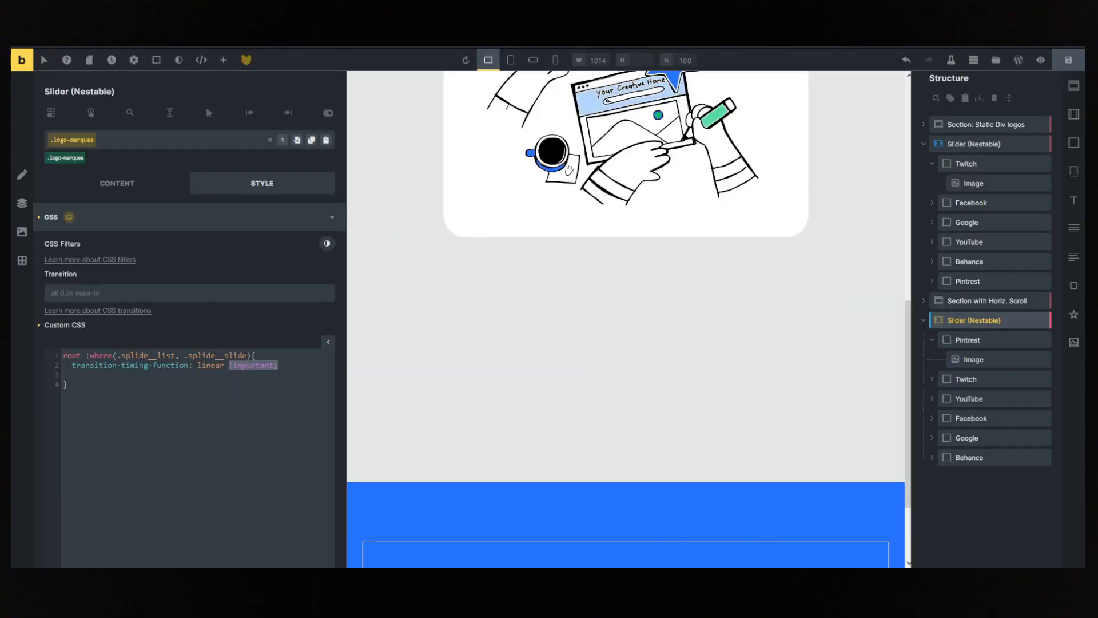
{"action": "key", "text": "ctrl+shift+Tab"}
{"action": "key", "text": "ctrl+Tab"}
- Cut the whole custom CSS rule from the logo-marquee class, save the template and check the carousel on the live page
{"action": "left_click_drag", "start_coordinate": [68, 366], "coordinate": [200, 380]}
{"action": "left_click_drag", "start_coordinate": [82, 388], "coordinate": [18, 352]}
{"action": "key", "text": "ctrl+c"}
{"action": "key", "text": "BackSpace"}
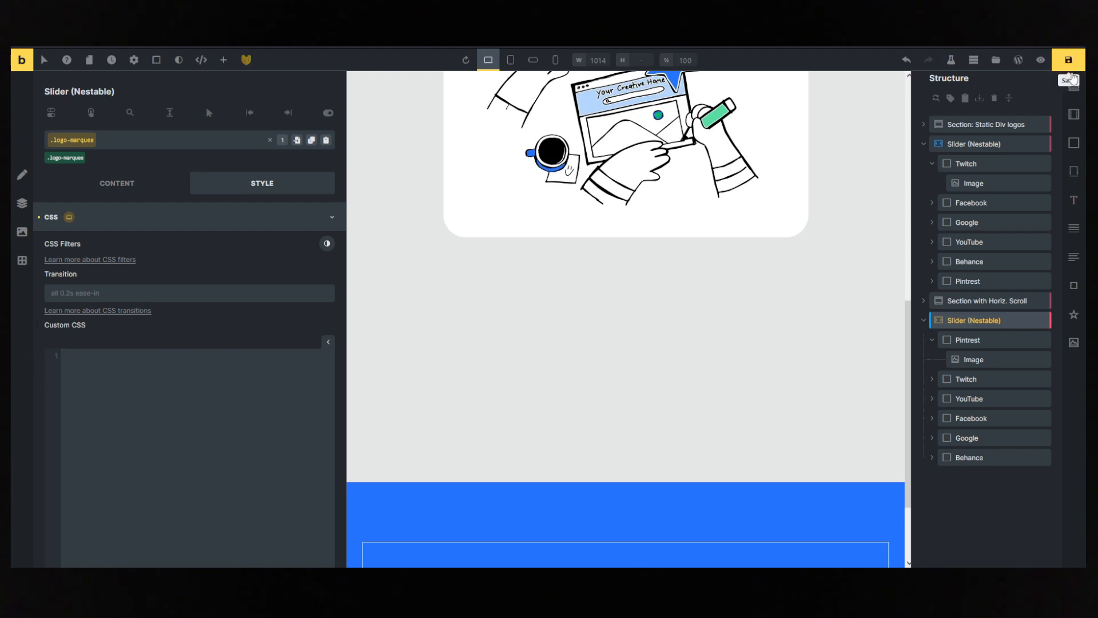
{"action": "left_click", "coordinate": [1070, 58]}
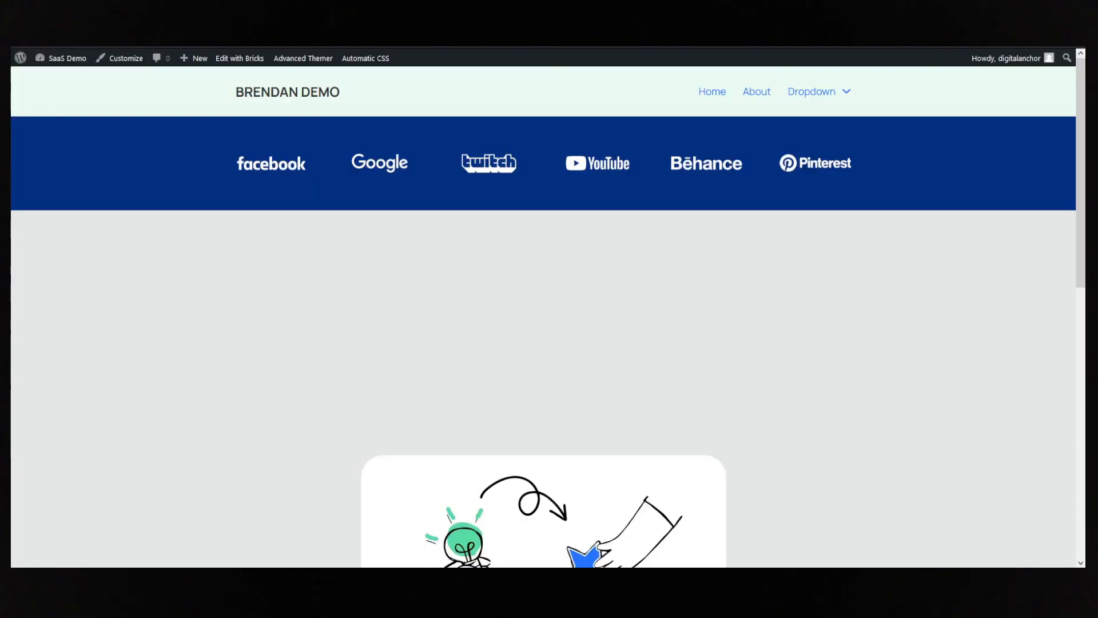
{"action": "scroll", "coordinate": [273, 222], "scroll_direction": "down", "scroll_amount": 10}
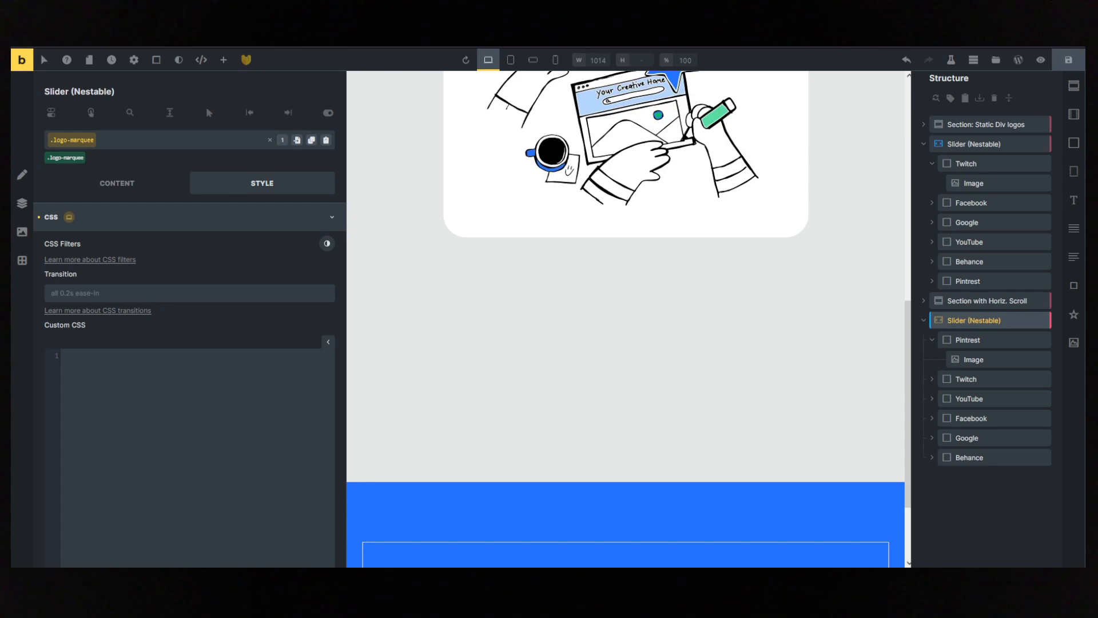
- Paste the transition timing rule back into the logo-marquee class's custom CSS and save the template
{"action": "key", "text": "ctrl+v"}
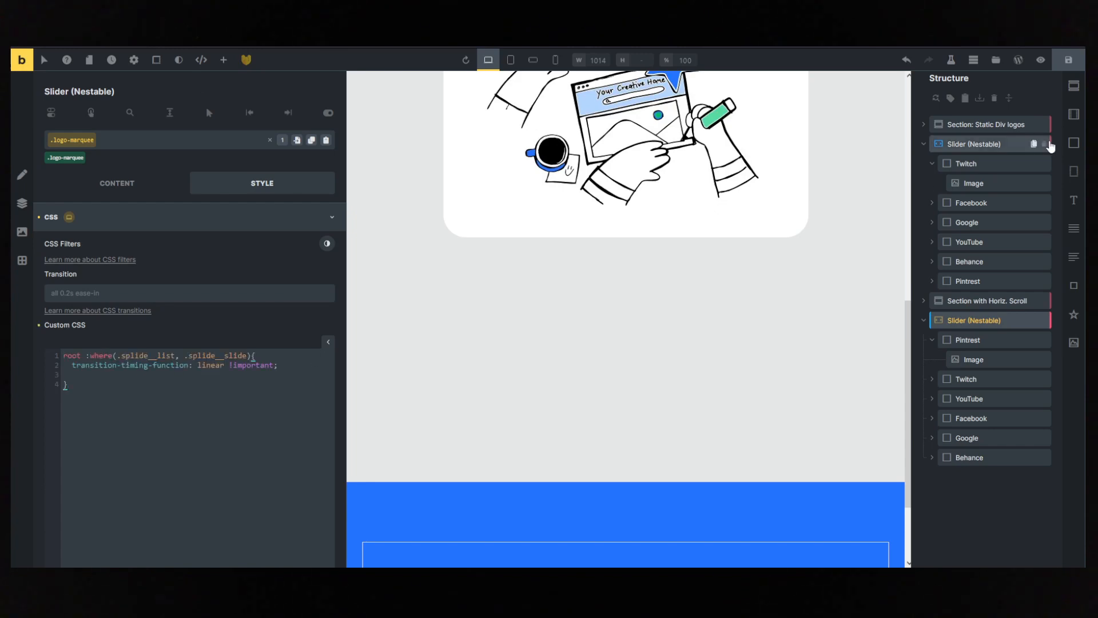
{"action": "left_click", "coordinate": [1067, 60]}
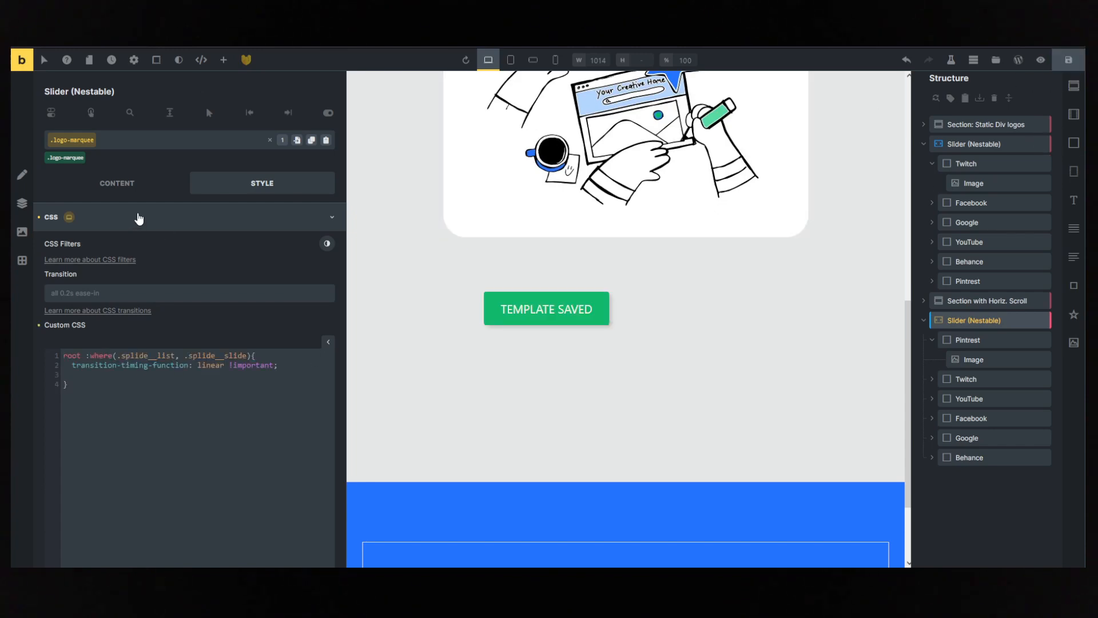
- Delete everything above the logo-marquee slider, including the Static Div logos and Horiz. Scroll sections, and save the template
{"action": "scroll", "coordinate": [713, 264], "scroll_direction": "up", "scroll_amount": 9}
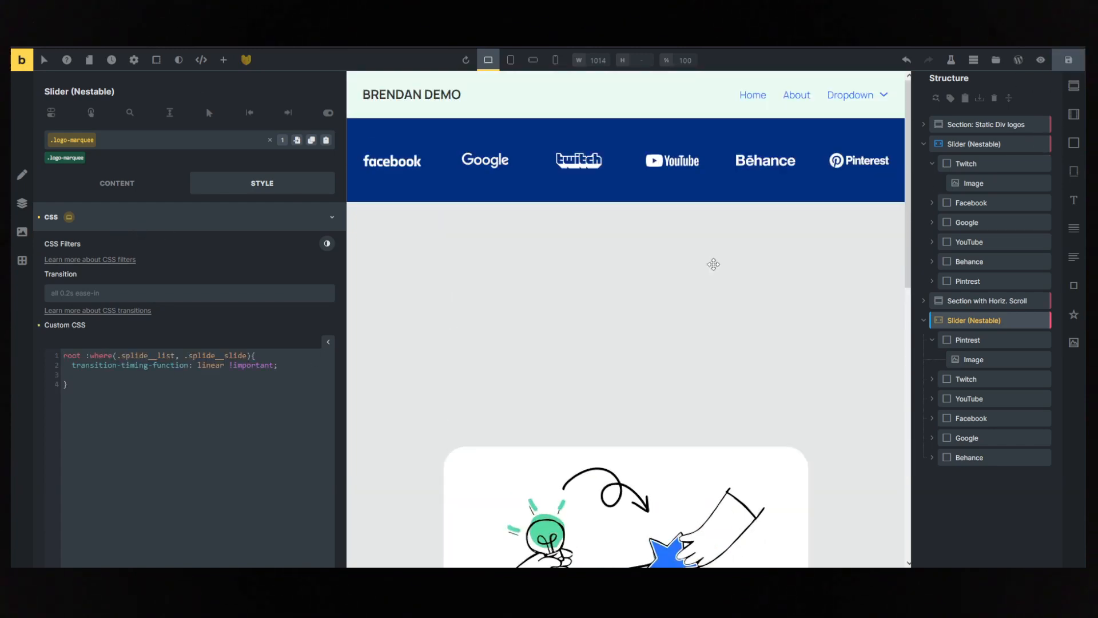
{"action": "left_click", "coordinate": [824, 135]}
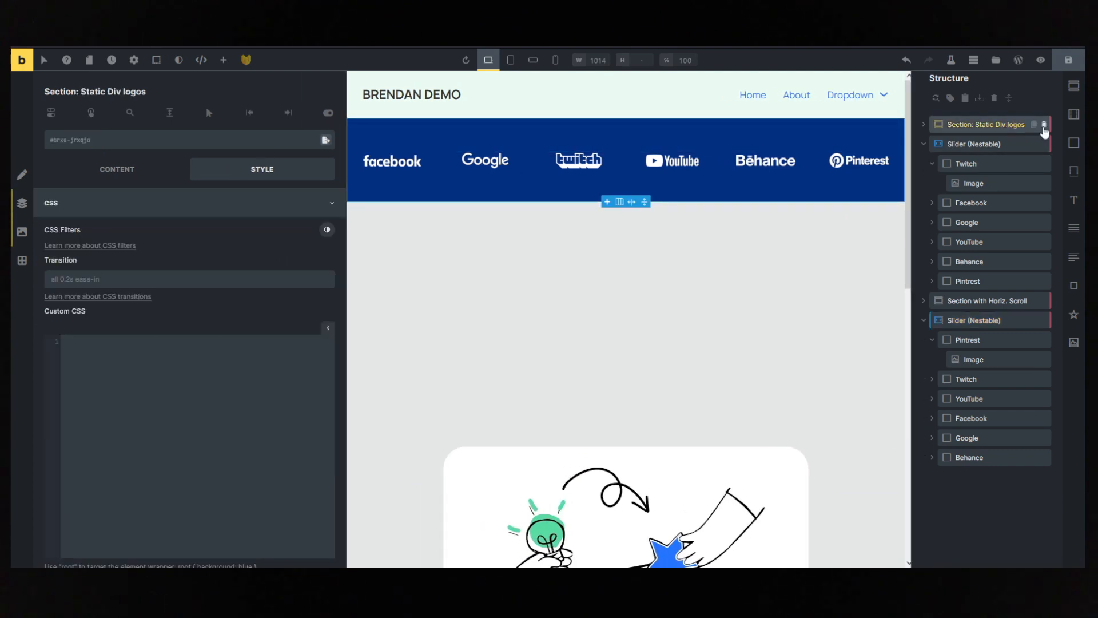
{"action": "left_click", "coordinate": [1045, 126]}
{"action": "left_click", "coordinate": [1044, 125]}
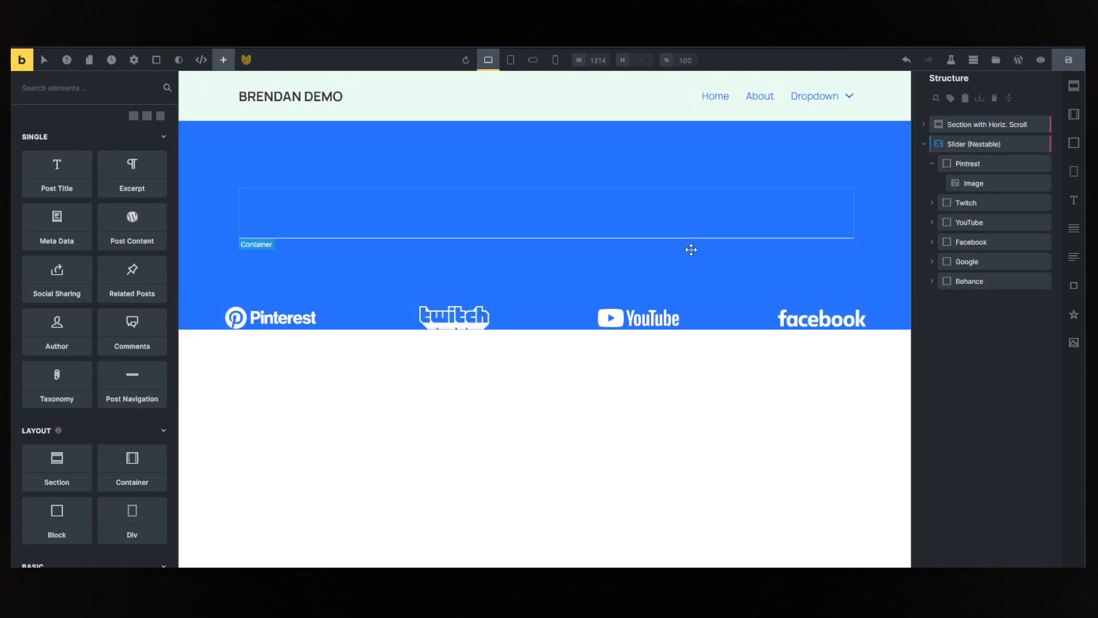
{"action": "left_click", "coordinate": [1045, 126]}
{"action": "left_click", "coordinate": [975, 126]}
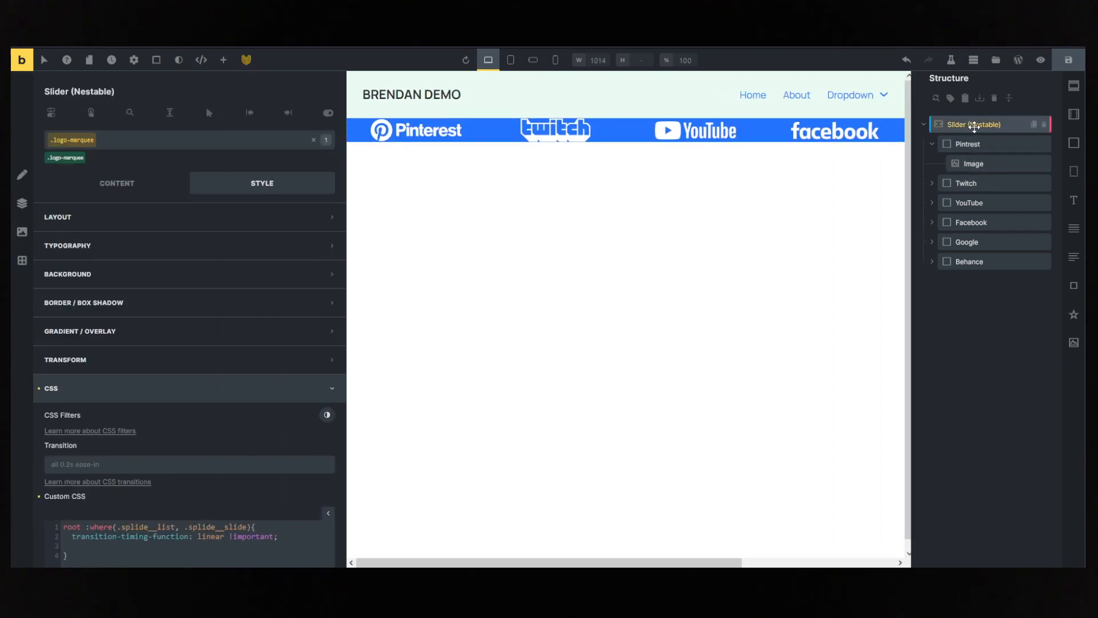
{"action": "left_click", "coordinate": [1068, 60]}
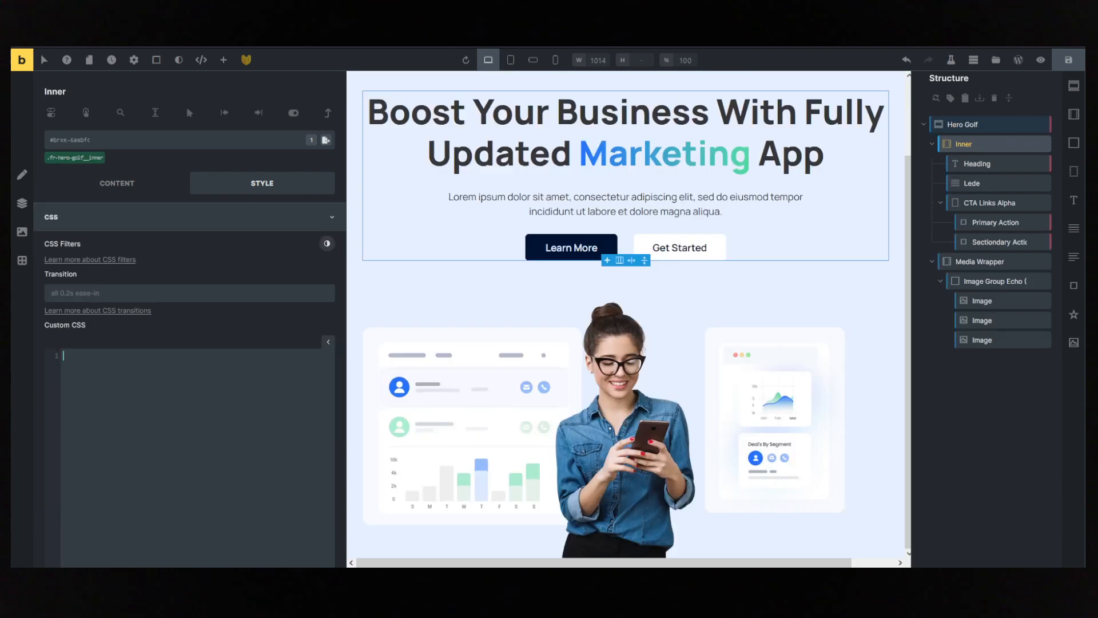
- In the landing page's reloaded editor, add a section below Hero Golf and select its container
{"action": "key", "text": "ctrl+r"}
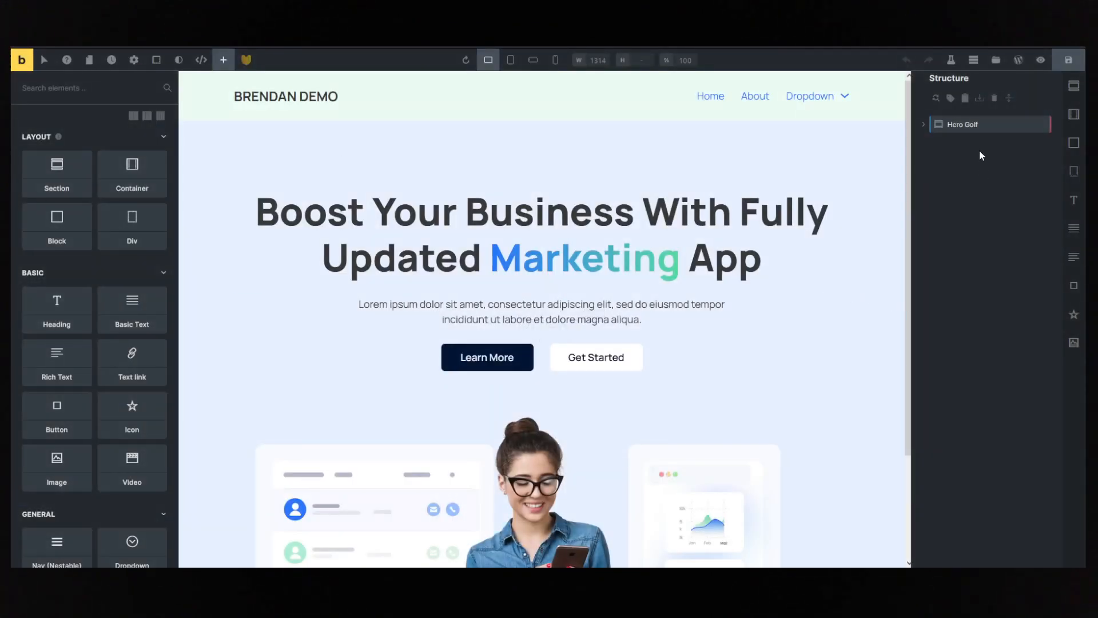
{"action": "left_click", "coordinate": [975, 124]}
{"action": "scroll", "coordinate": [767, 345], "scroll_direction": "down", "scroll_amount": 2}
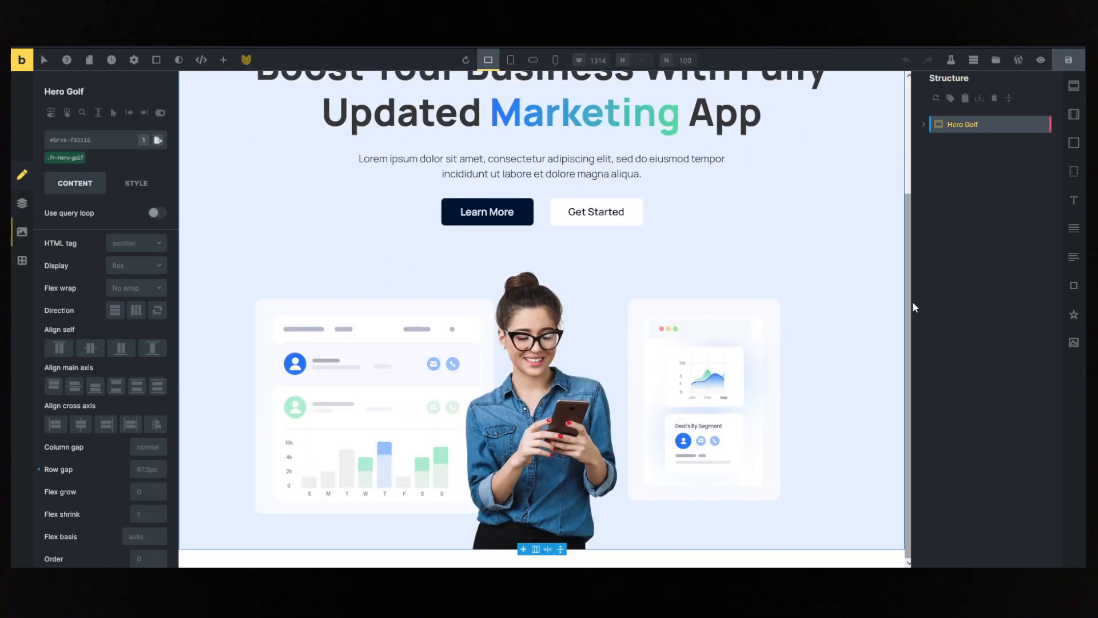
{"action": "left_click", "coordinate": [223, 60]}
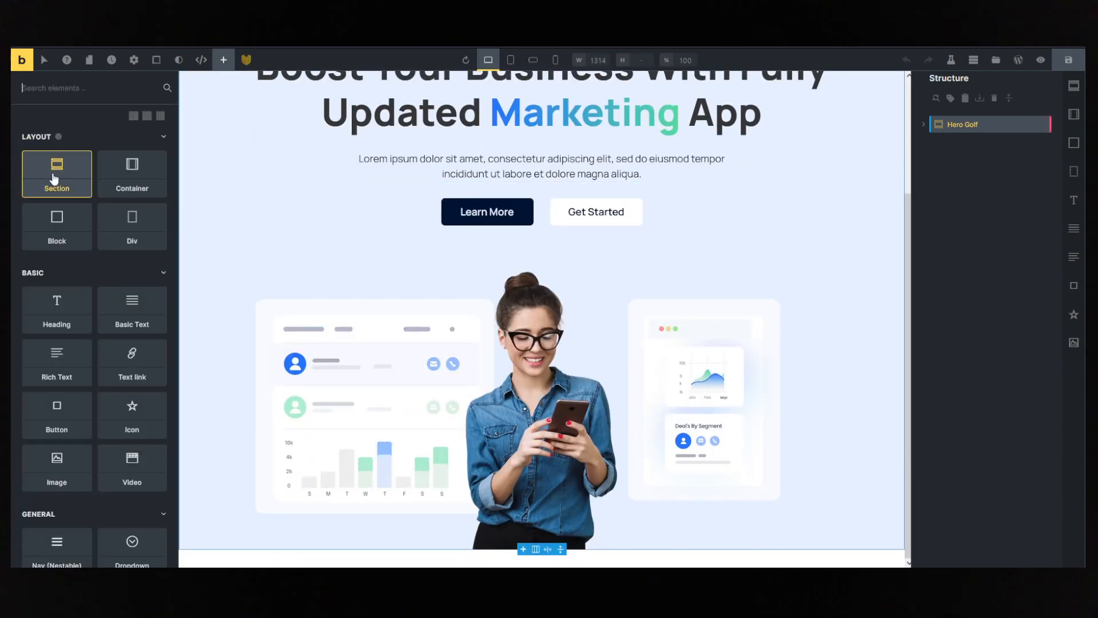
{"action": "left_click", "coordinate": [55, 172]}
{"action": "left_click", "coordinate": [948, 145]}
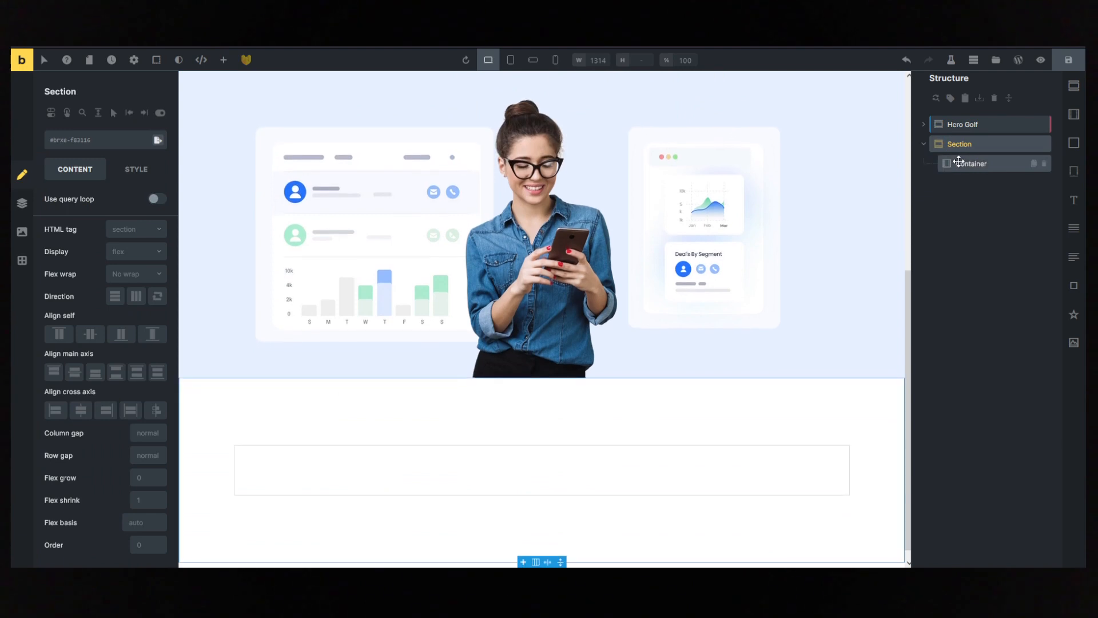
{"action": "left_click", "coordinate": [941, 163]}
{"action": "left_click", "coordinate": [223, 59]}
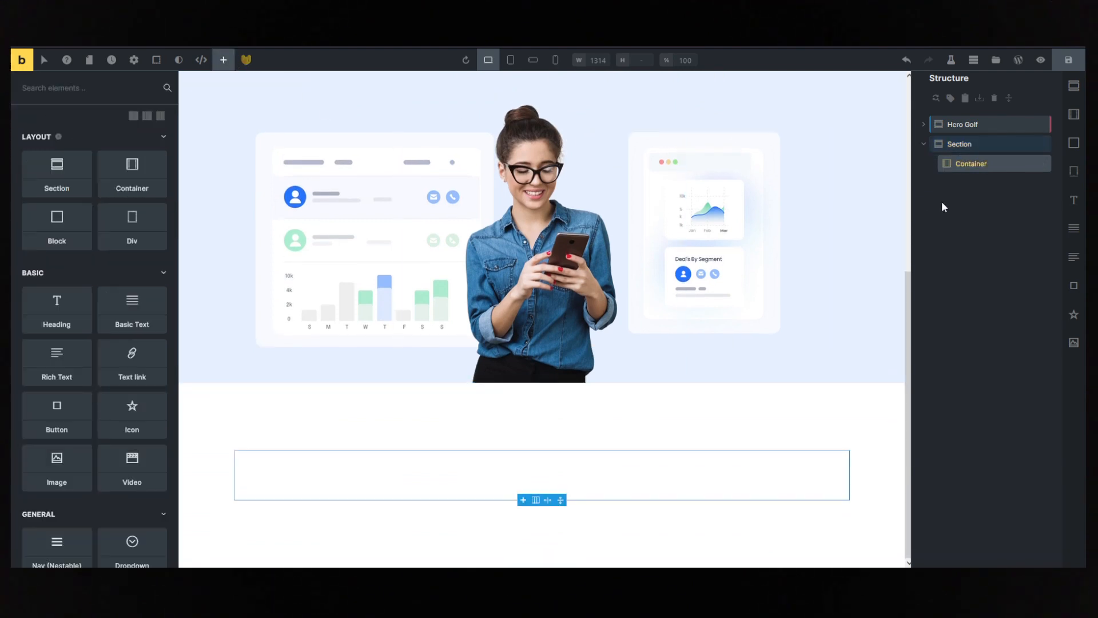
{"action": "left_click", "coordinate": [973, 163]}
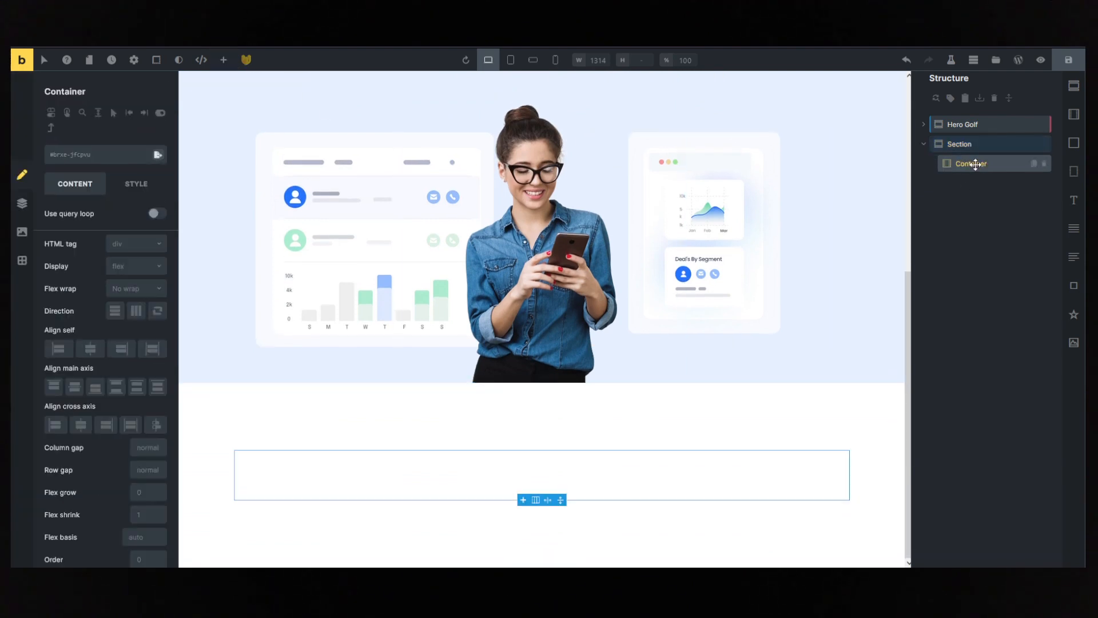
- Try to insert the saved Logo Carousel template with image import off
{"action": "left_click", "coordinate": [996, 62]}
{"action": "left_click", "coordinate": [393, 115]}
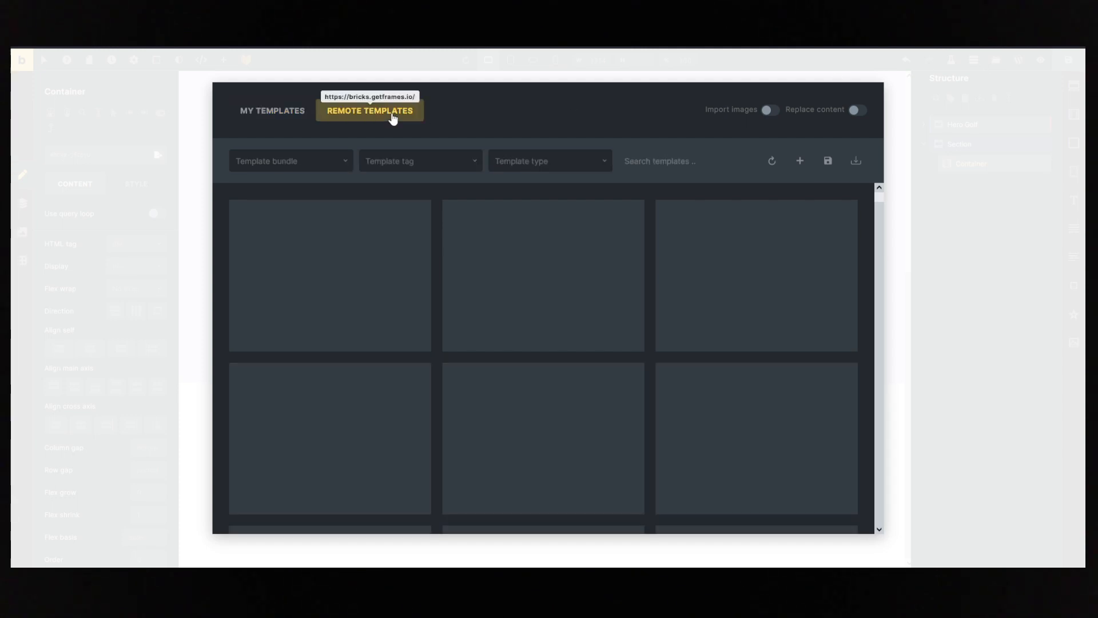
{"action": "left_click", "coordinate": [292, 119]}
{"action": "mouse_move", "coordinate": [336, 266]}
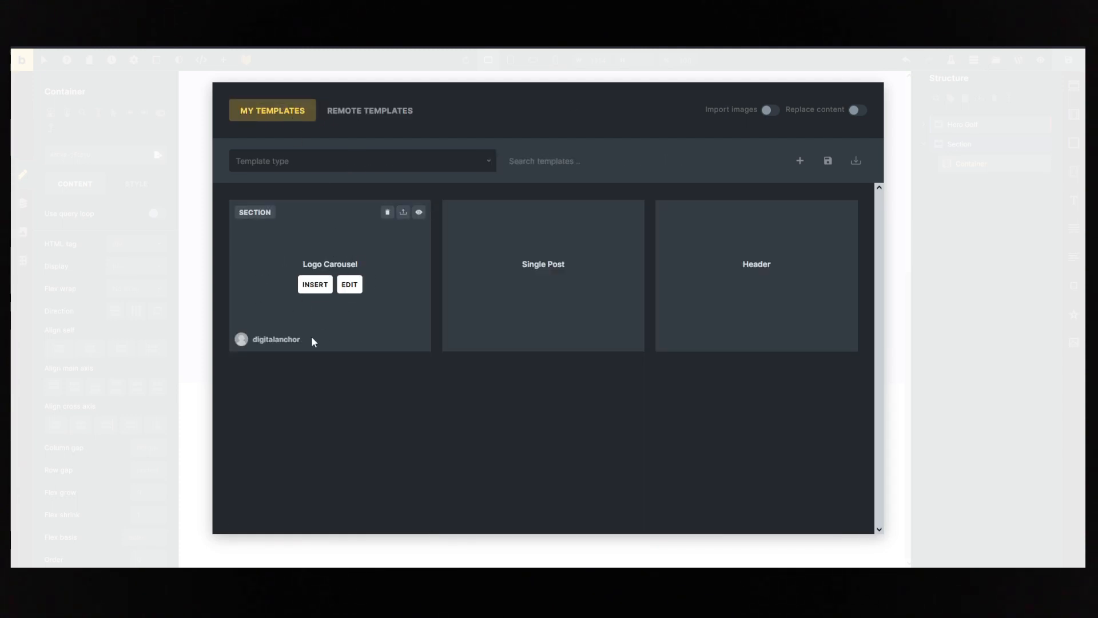
{"action": "left_click", "coordinate": [314, 285]}
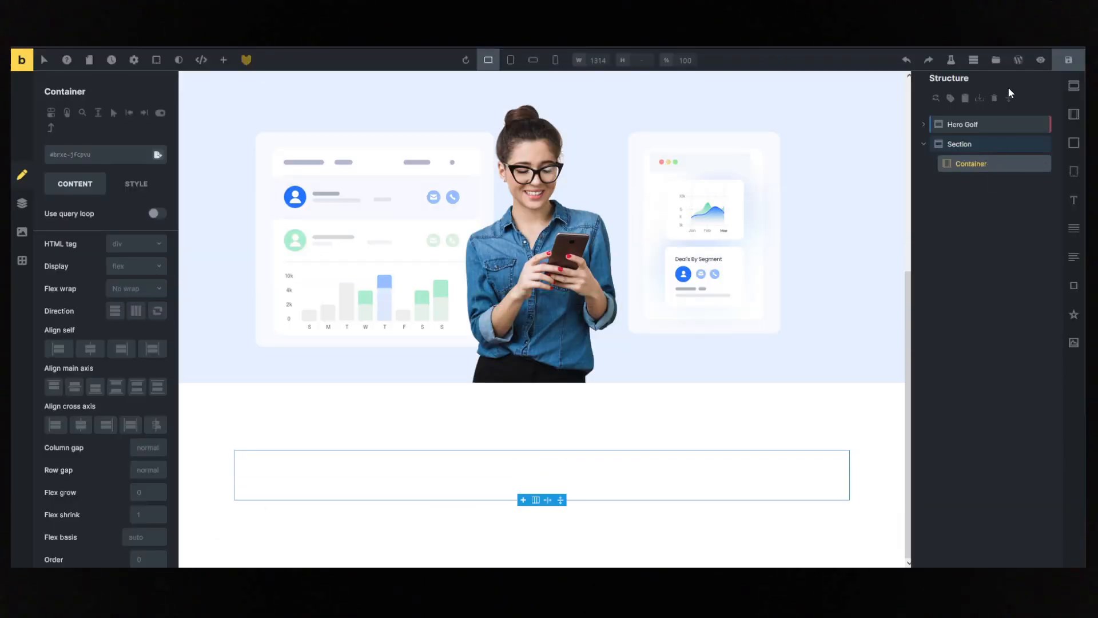
- Insert the saved Logo Carousel template into the new section with image import enabled
{"action": "left_click", "coordinate": [996, 60]}
{"action": "left_click", "coordinate": [769, 110]}
{"action": "mouse_move", "coordinate": [302, 240]}
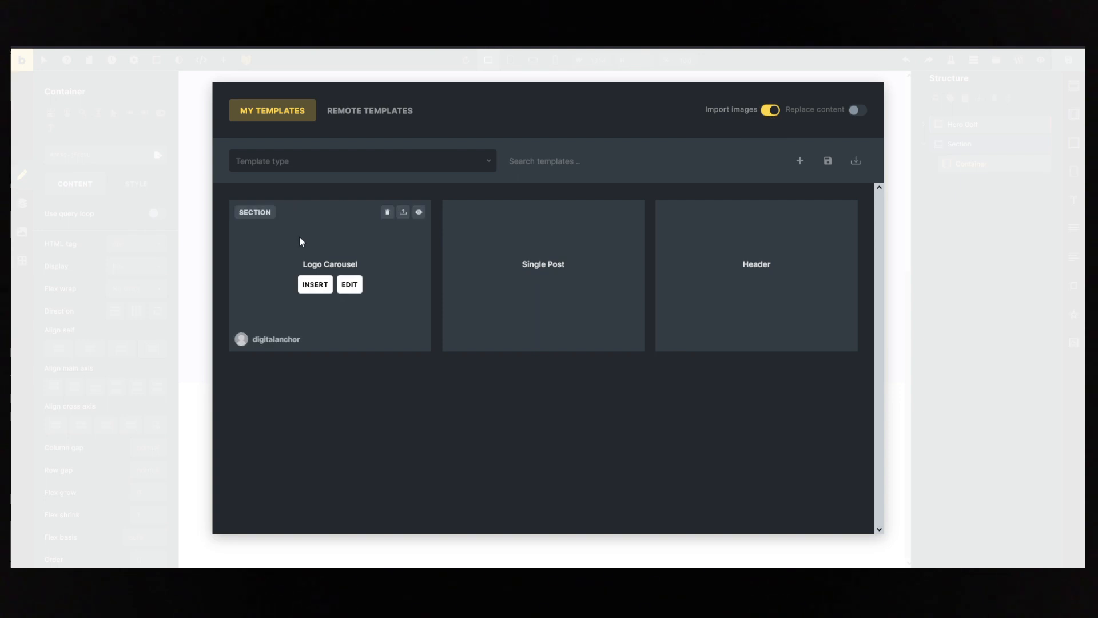
{"action": "left_click", "coordinate": [314, 284]}
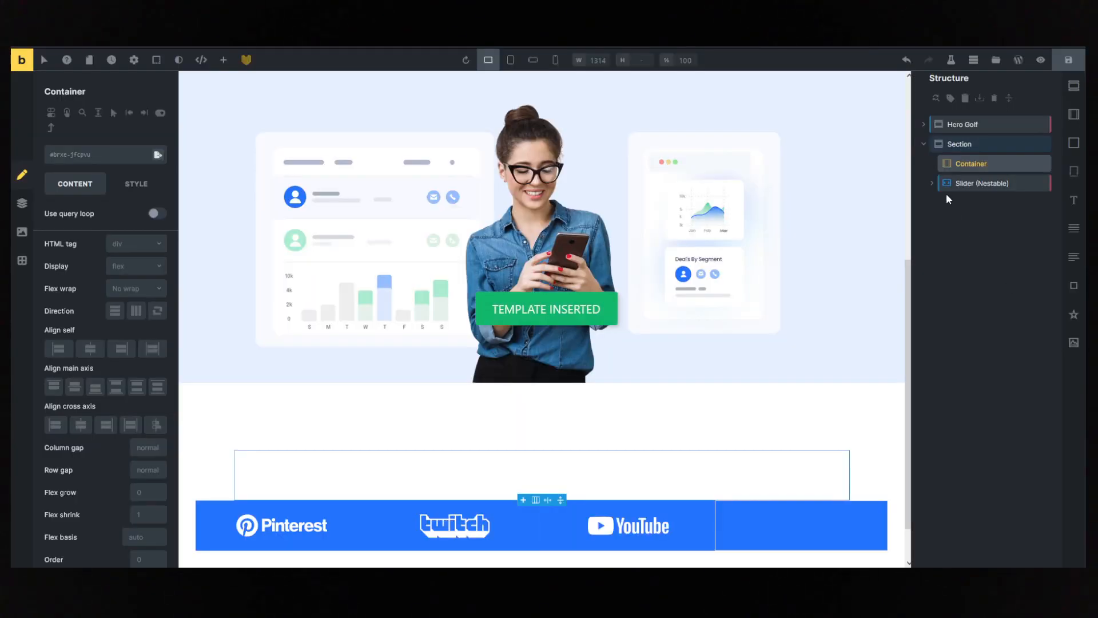
- Nest the inserted slider inside the new section's container and expand the container in the structure
{"action": "left_click_drag", "start_coordinate": [947, 193], "coordinate": [968, 165]}
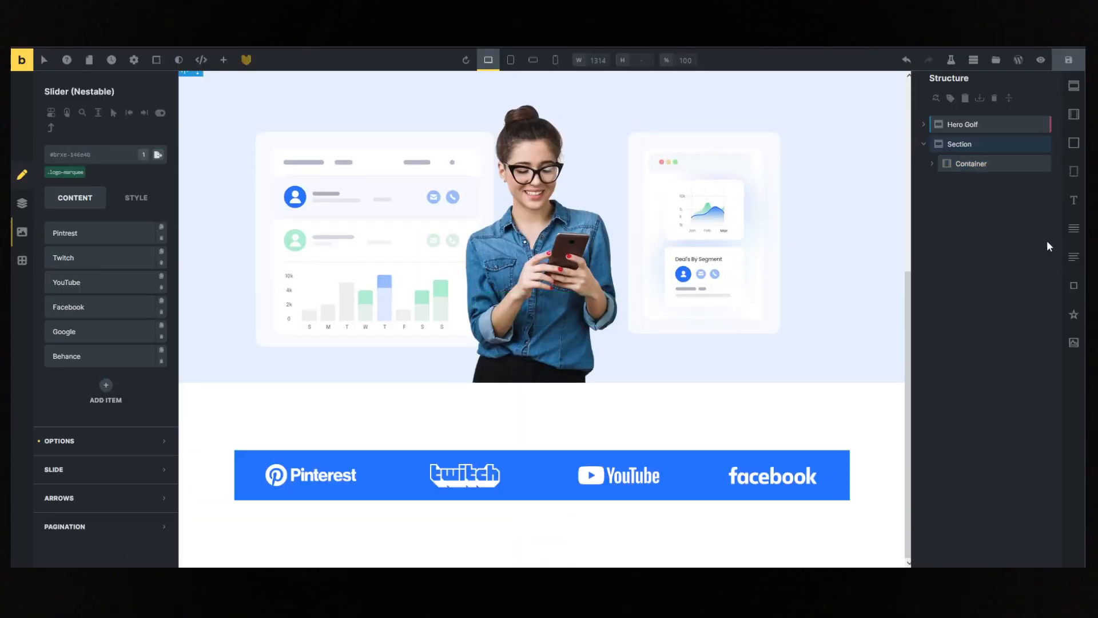
{"action": "left_click", "coordinate": [967, 163]}
{"action": "left_click", "coordinate": [932, 164]}
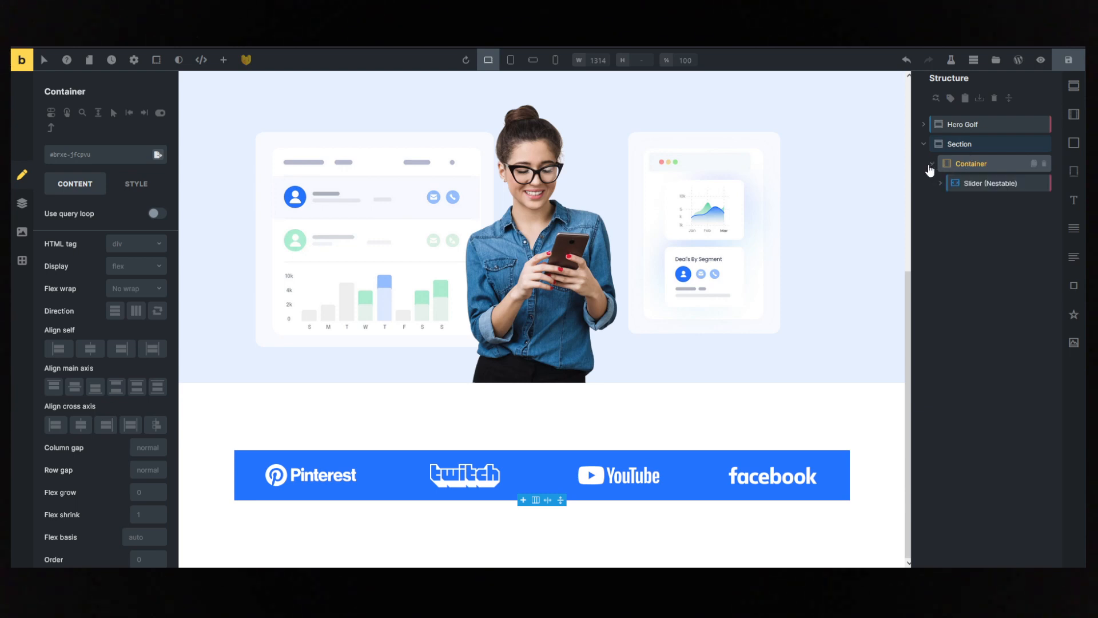
- Set the new section's background color to the fourth Action blue from the Automatic.css palette, matching the slider
{"action": "left_click", "coordinate": [969, 183]}
{"action": "left_click", "coordinate": [134, 197]}
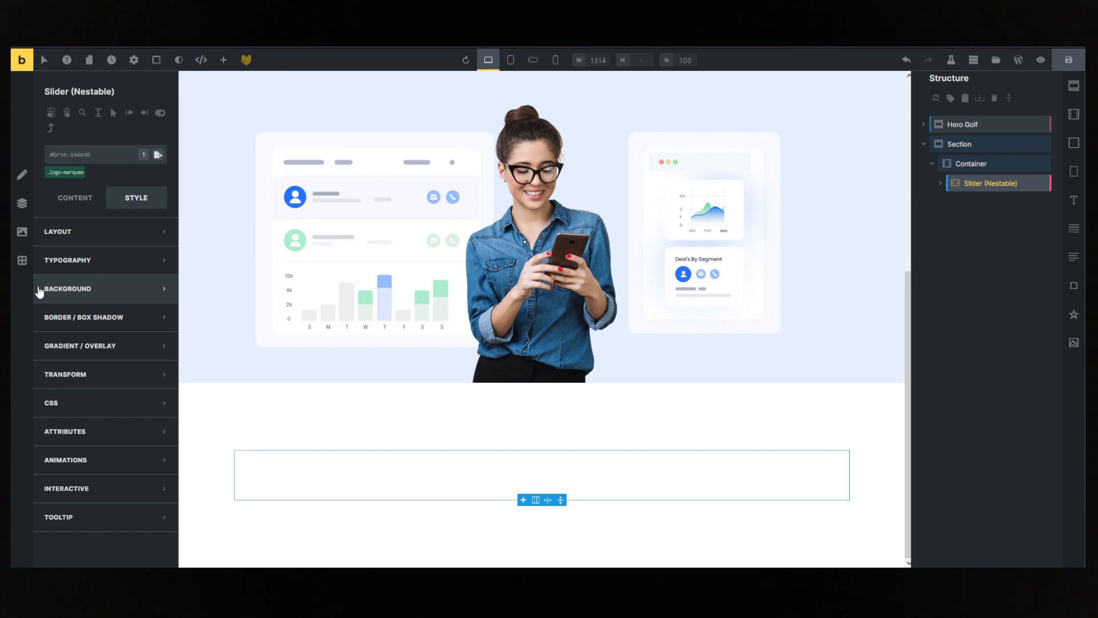
{"action": "left_click", "coordinate": [966, 145]}
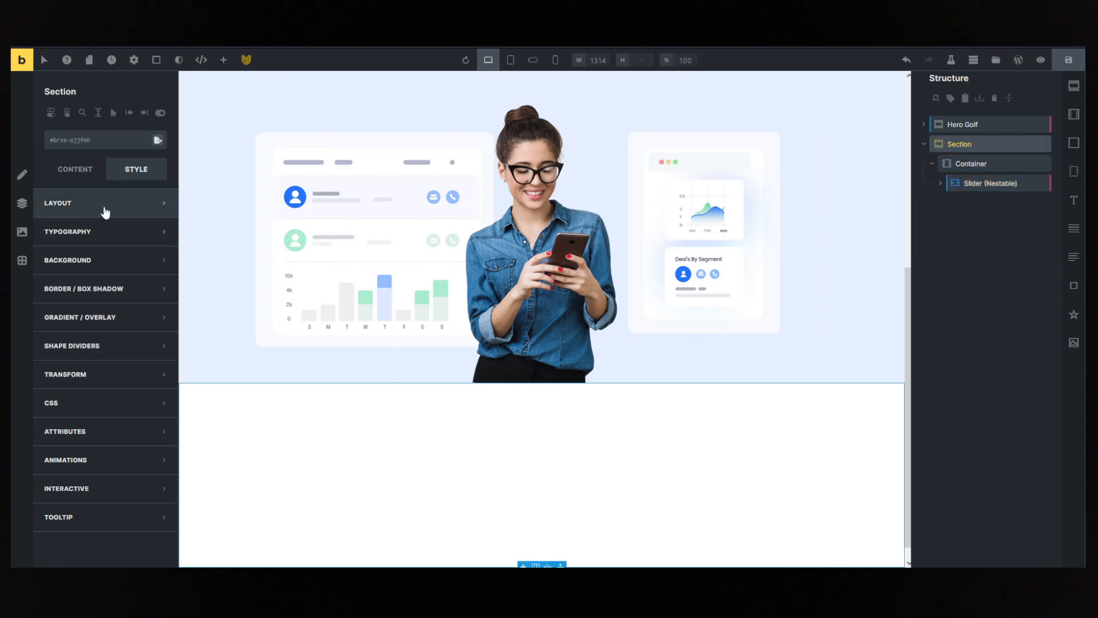
{"action": "left_click", "coordinate": [68, 259]}
{"action": "left_click", "coordinate": [152, 228]}
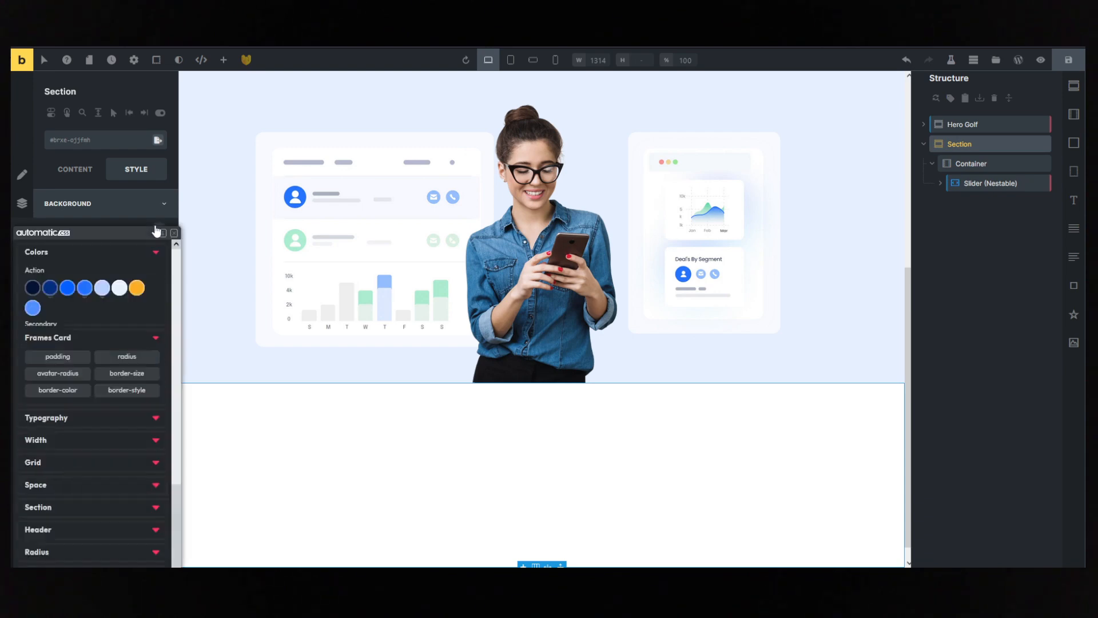
{"action": "left_click", "coordinate": [84, 288]}
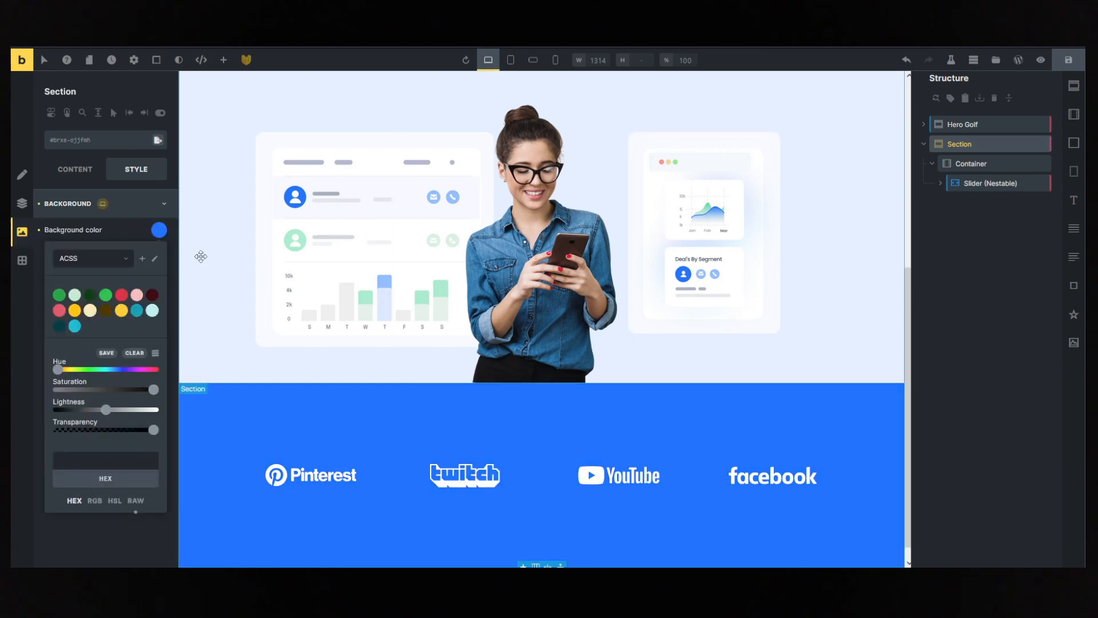
{"action": "left_click", "coordinate": [113, 206]}
- Set the section's top padding to an Automatic.css space variable
{"action": "left_click", "coordinate": [117, 210]}
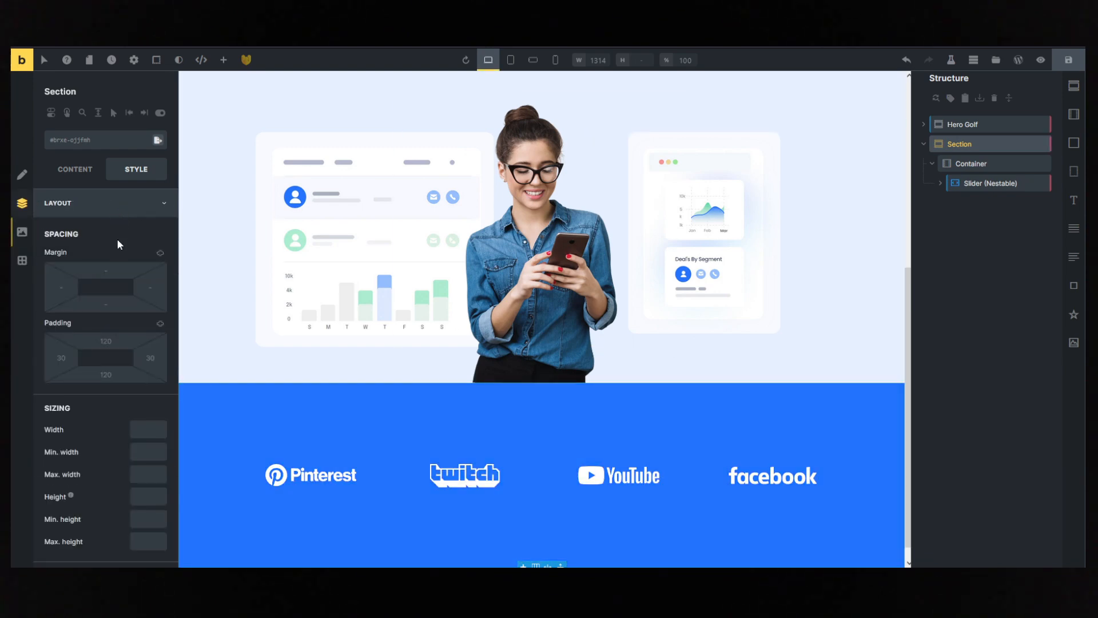
{"action": "right_click", "coordinate": [101, 341]}
{"action": "left_click", "coordinate": [136, 265]}
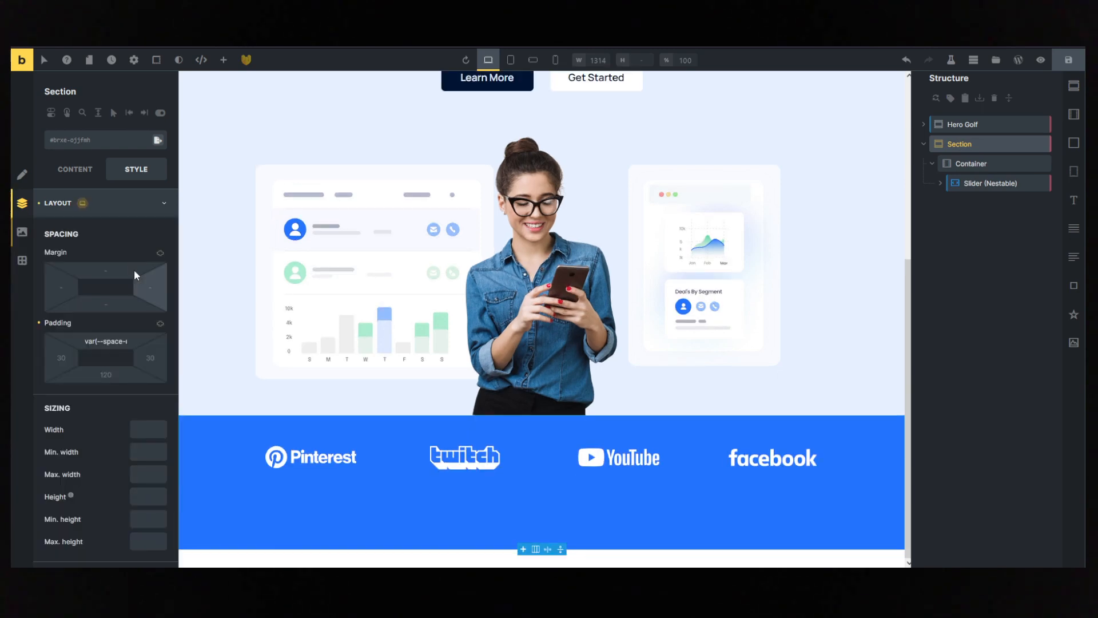
- Copy the logo section's top padding value, var(--space-m), to its bottom padding
{"action": "left_click", "coordinate": [106, 342]}
{"action": "key", "text": "ctrl+a"}
{"action": "key", "text": "ctrl+c"}
{"action": "left_click", "coordinate": [106, 375]}
{"action": "key", "text": "ctrl+v"}
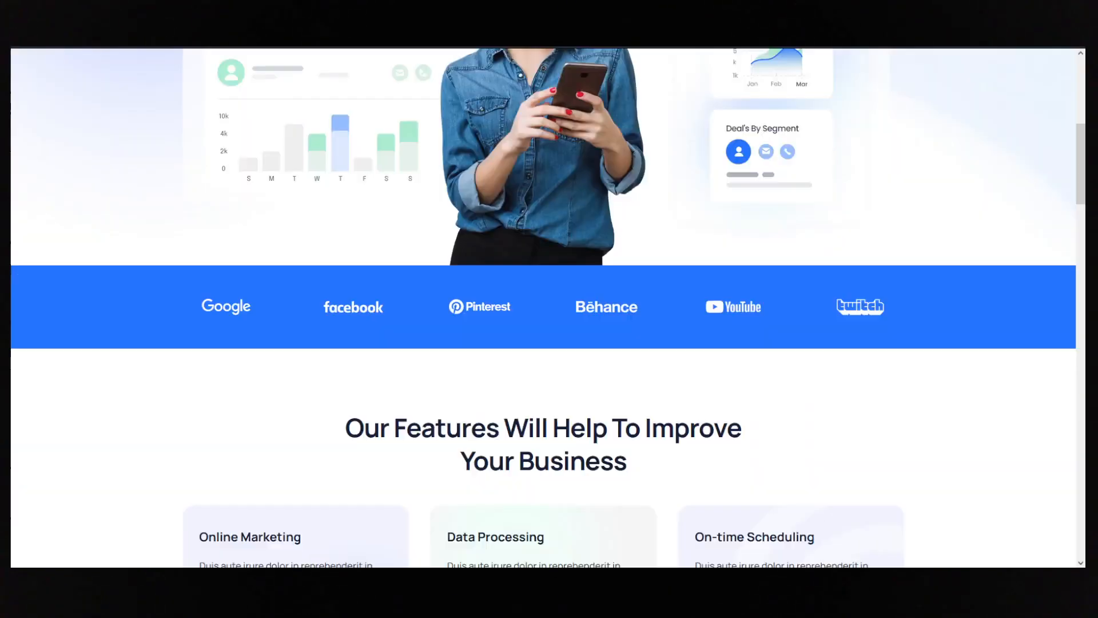
{"action": "scroll", "coordinate": [513, 263], "scroll_direction": "down", "scroll_amount": 4}
{"action": "scroll", "coordinate": [457, 284], "scroll_direction": "up", "scroll_amount": 6}
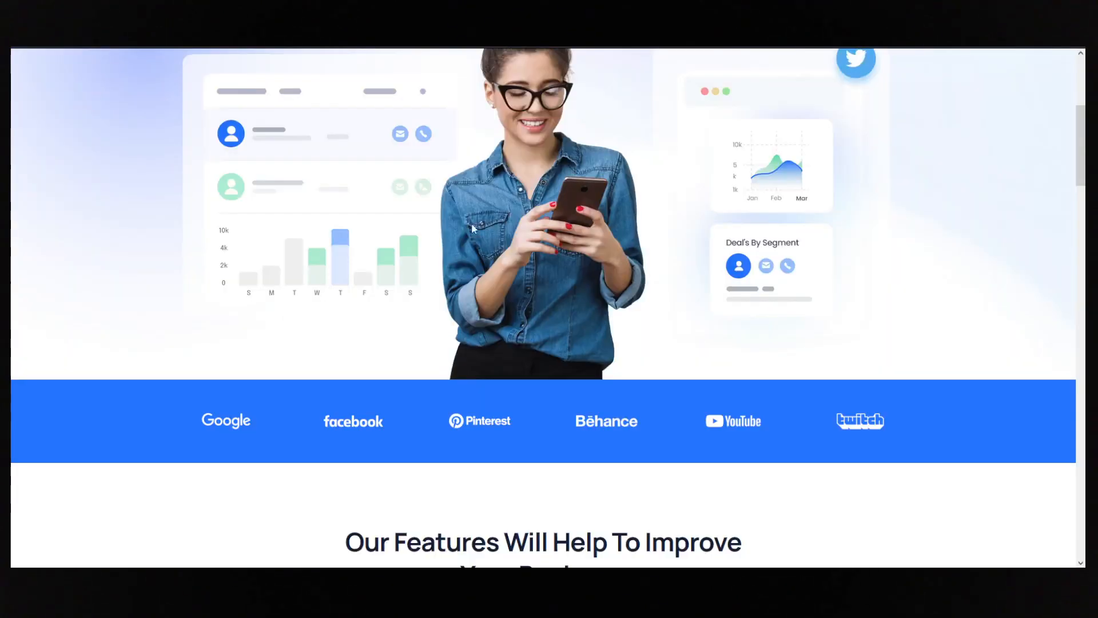
- Copy the heading "Our Features Will Help To Improve Your Business" from the reference page and review its feature cards
{"action": "scroll", "coordinate": [472, 227], "scroll_direction": "down", "scroll_amount": 7}
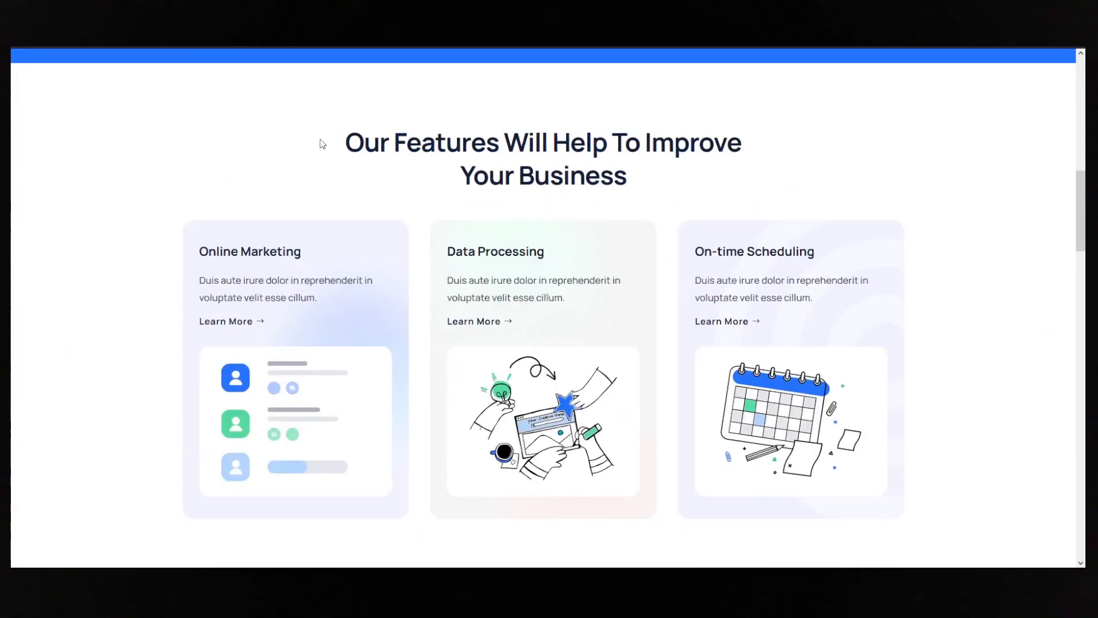
{"action": "left_click_drag", "start_coordinate": [654, 184], "coordinate": [355, 141]}
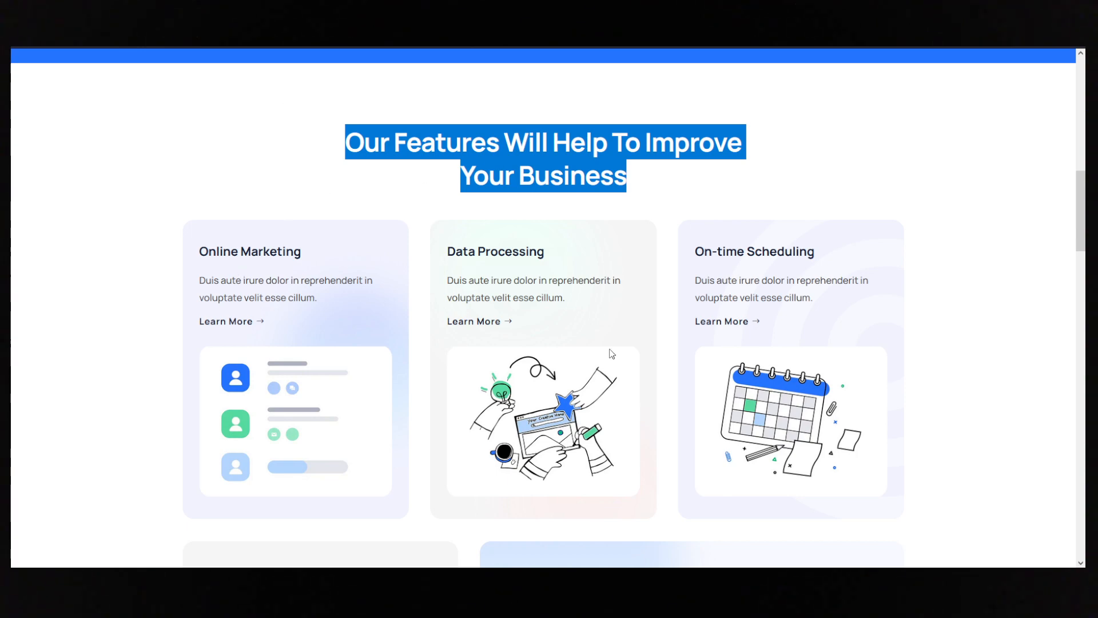
{"action": "scroll", "coordinate": [368, 263], "scroll_direction": "down", "scroll_amount": 6}
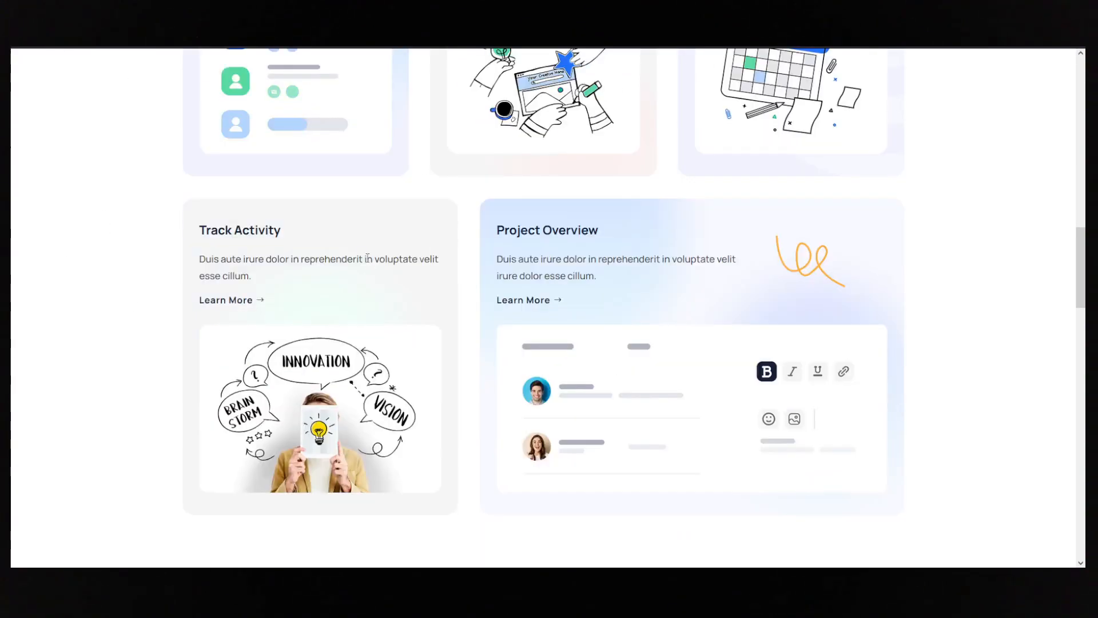
{"action": "scroll", "coordinate": [626, 299], "scroll_direction": "up", "scroll_amount": 3}
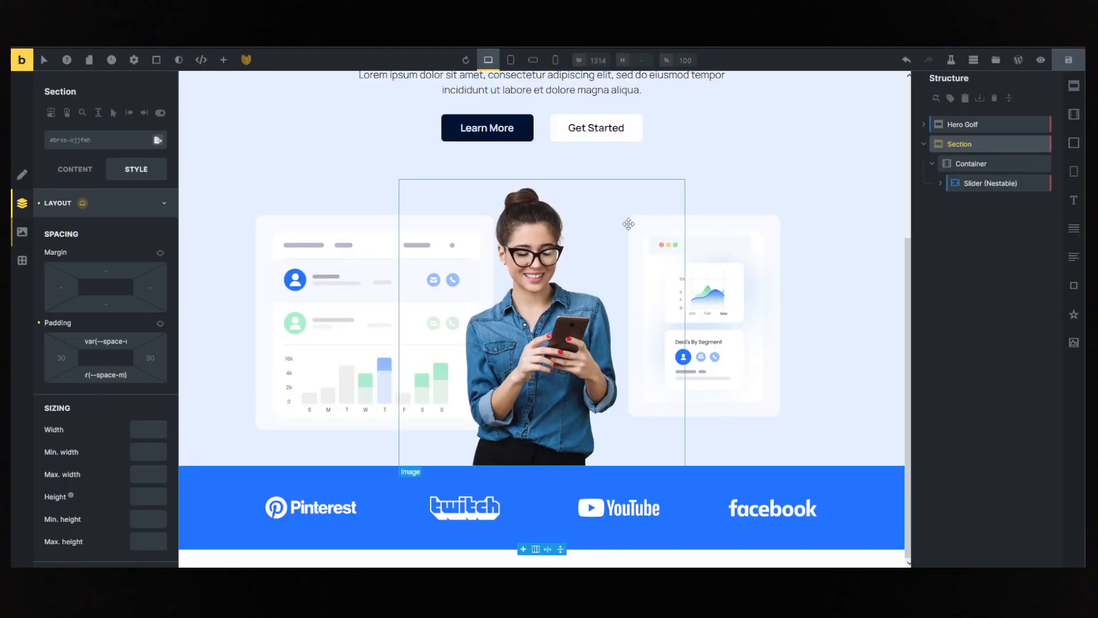
- Search the remote templates for feature layouts and insert Feature Section Charlie below the logo section
{"action": "left_click", "coordinate": [972, 232]}
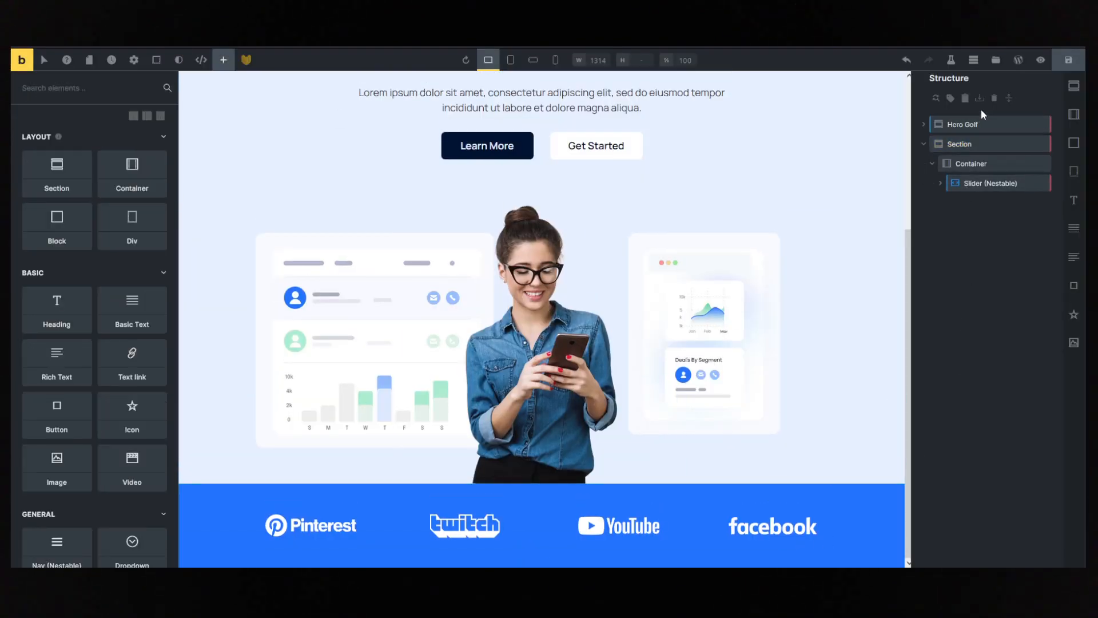
{"action": "left_click", "coordinate": [996, 59]}
{"action": "left_click", "coordinate": [369, 111]}
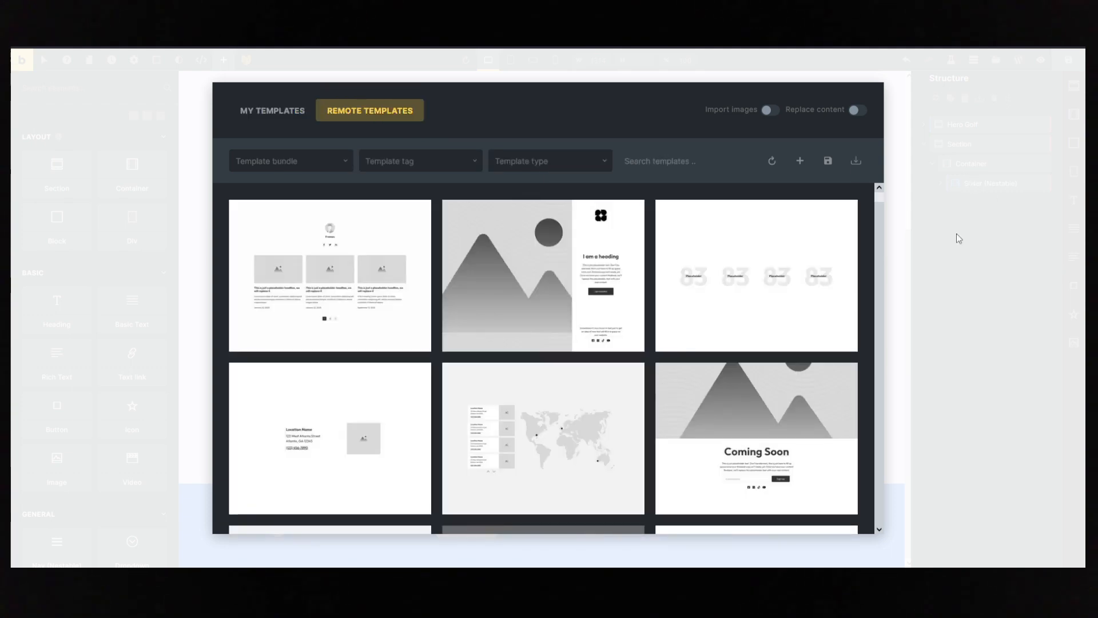
{"action": "left_click", "coordinate": [637, 159]}
{"action": "type", "text": "featu"}
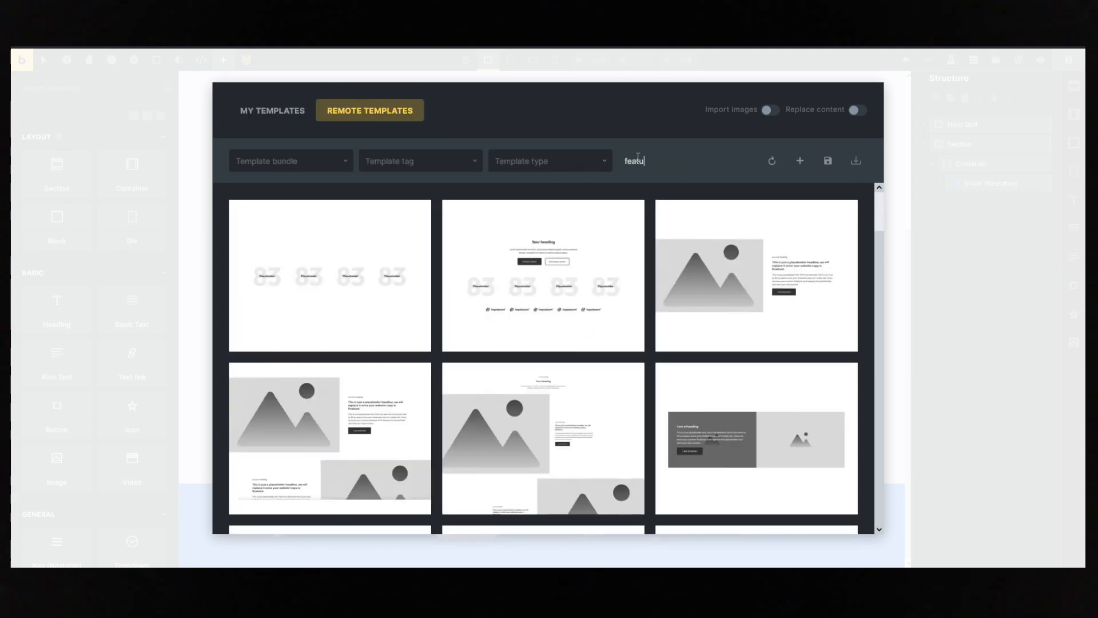
{"action": "scroll", "coordinate": [643, 205], "scroll_direction": "down", "scroll_amount": 3}
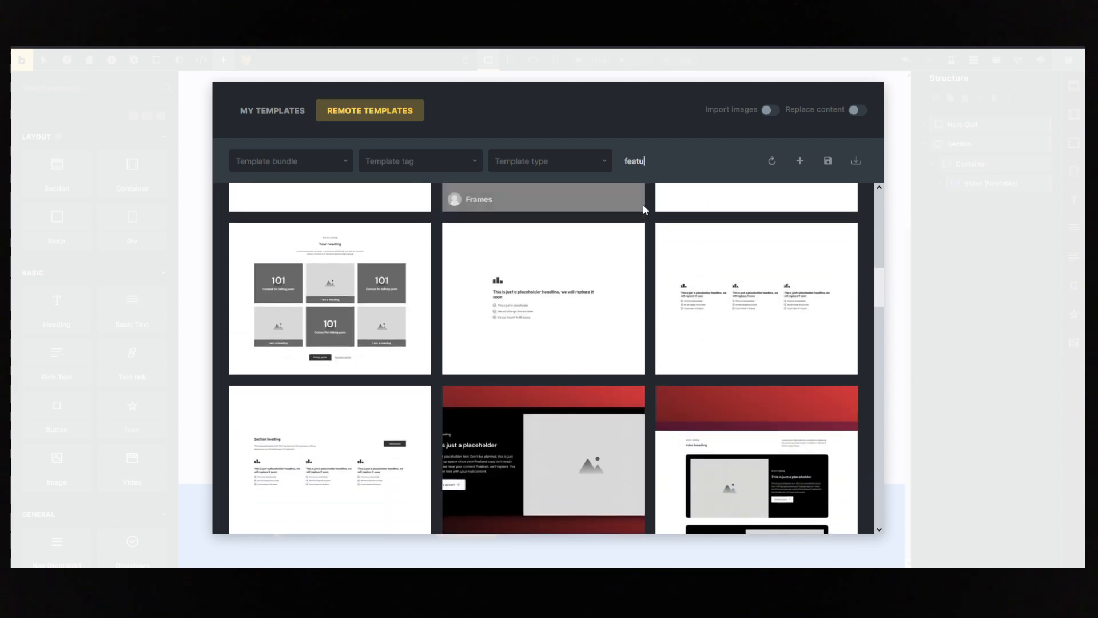
{"action": "scroll", "coordinate": [643, 208], "scroll_direction": "down", "scroll_amount": 5}
{"action": "scroll", "coordinate": [637, 286], "scroll_direction": "down", "scroll_amount": 3}
{"action": "scroll", "coordinate": [632, 298], "scroll_direction": "up", "scroll_amount": 3}
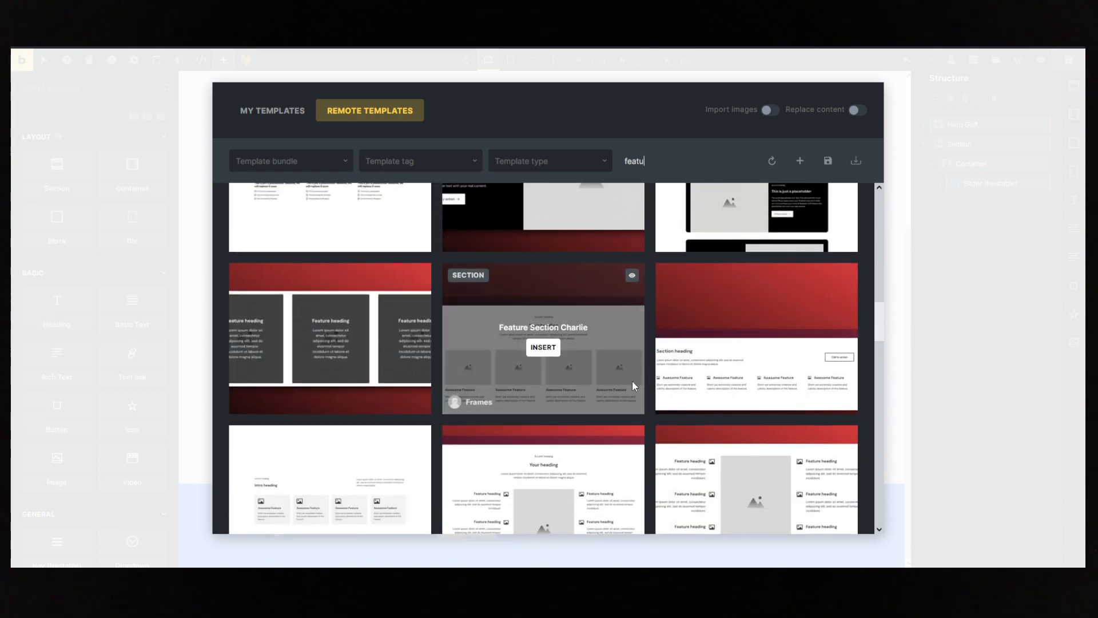
{"action": "left_click", "coordinate": [543, 347]}
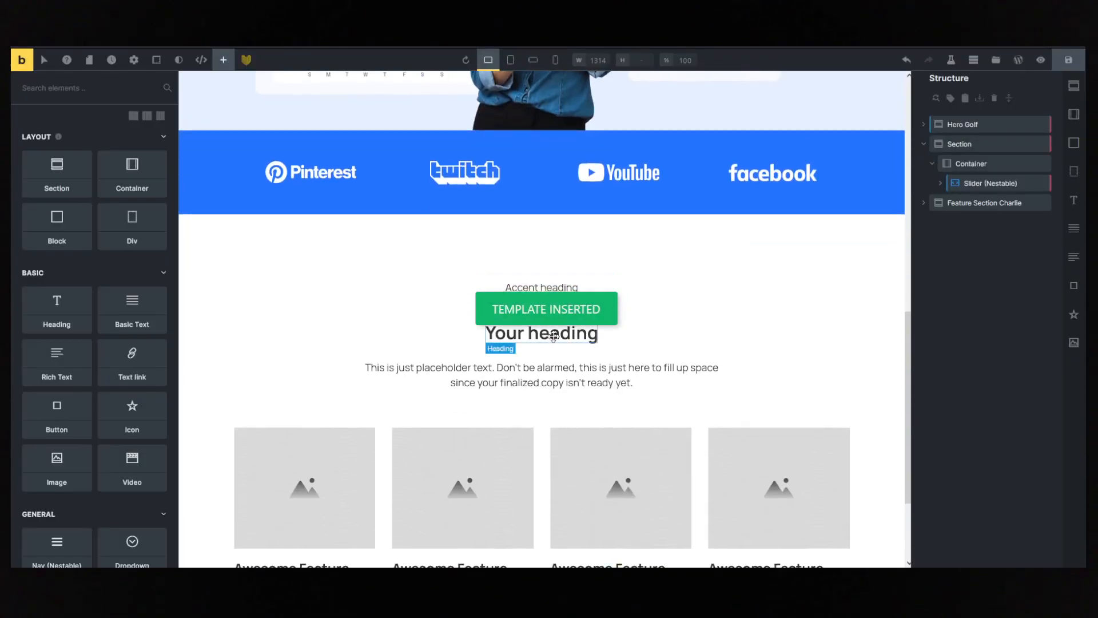
- Replace the feature section's heading with "Our Features Will Help To Improve Your Business" and delete the accent heading above it
{"action": "left_click", "coordinate": [578, 335]}
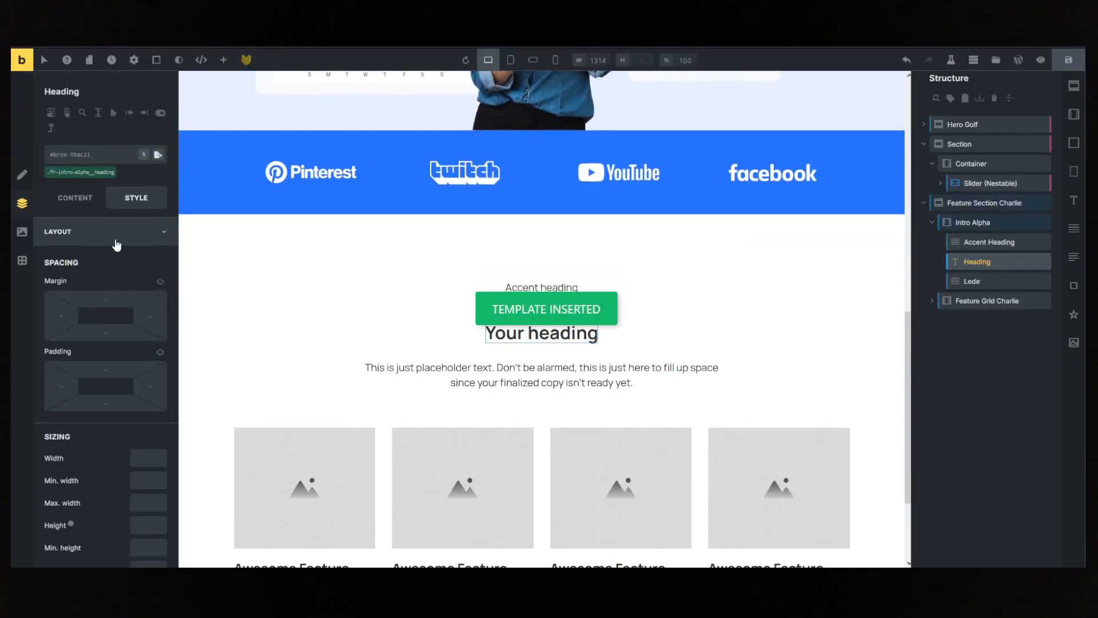
{"action": "left_click", "coordinate": [75, 198]}
{"action": "left_click", "coordinate": [97, 230]}
{"action": "key", "text": "ctrl+a"}
{"action": "type", "text": "Our Features Will Help To Improve Your Business"}
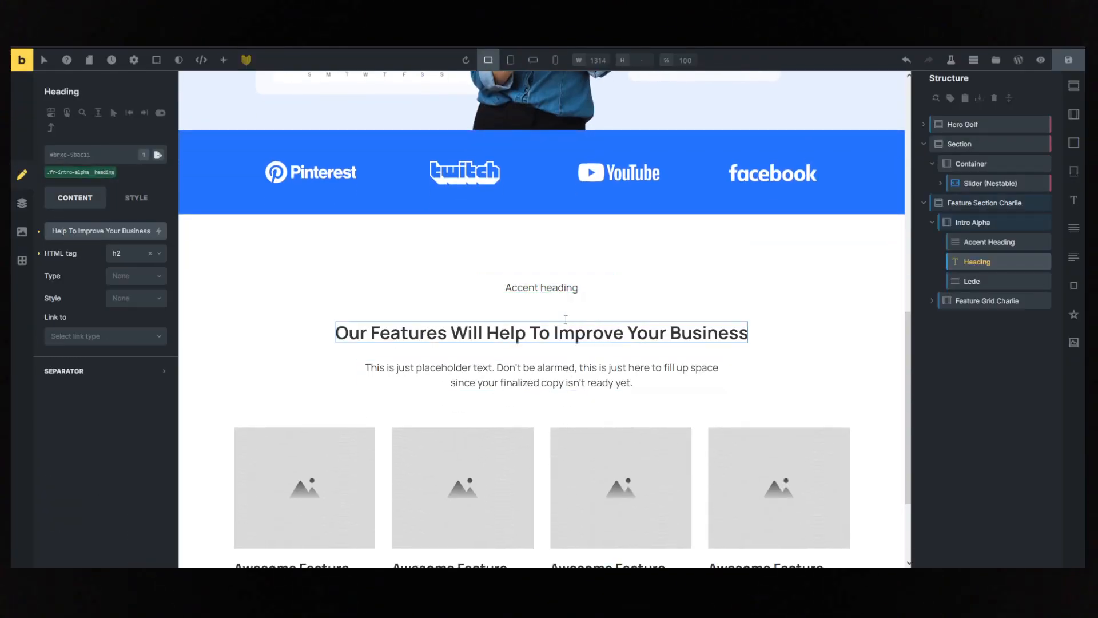
{"action": "left_click", "coordinate": [563, 289]}
{"action": "left_click", "coordinate": [1044, 244]}
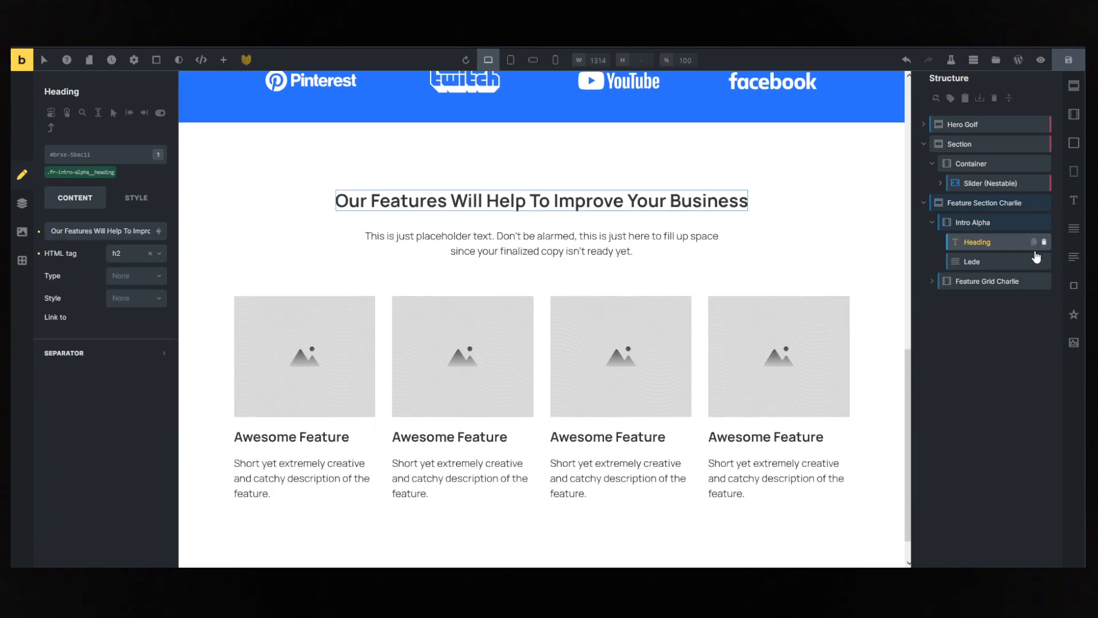
- Retitle the first three feature cards "Online Marketing", "Data Processing" and "On-time Scheduling", matching the reference page
{"action": "left_click", "coordinate": [935, 283]}
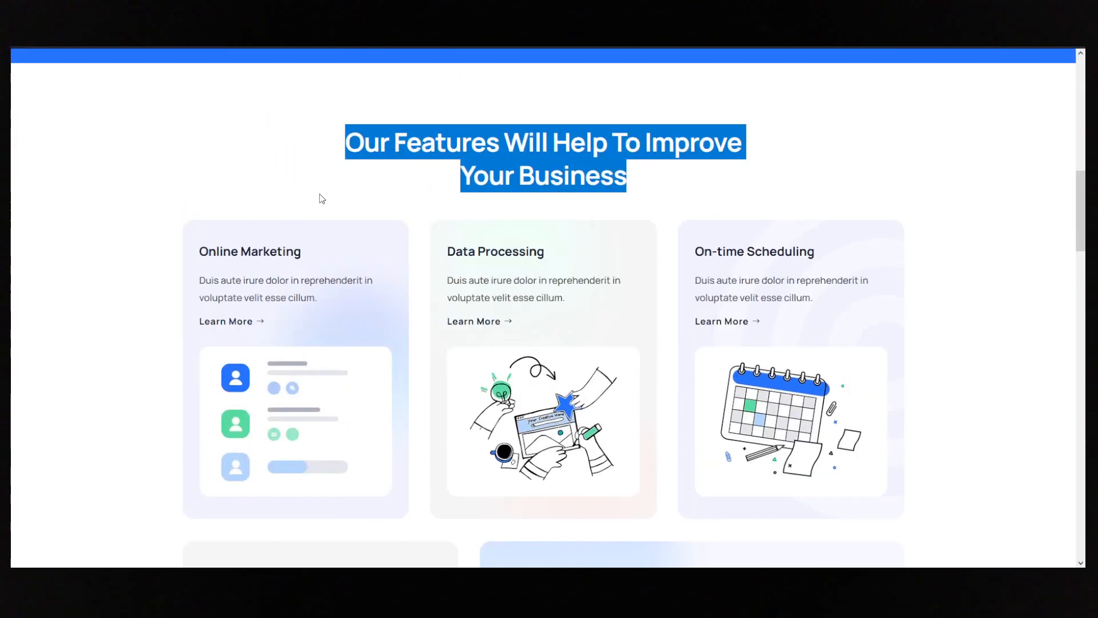
{"action": "left_click_drag", "start_coordinate": [301, 252], "coordinate": [193, 254]}
{"action": "key", "text": "ctrl+c"}
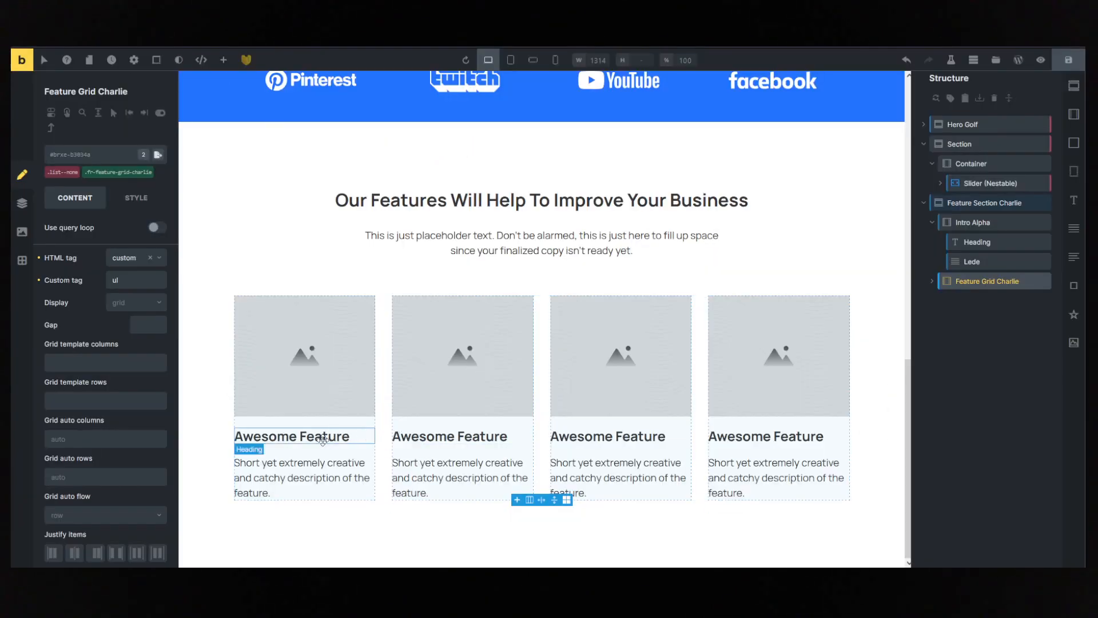
{"action": "double_click", "coordinate": [269, 436]}
{"action": "key", "text": "ctrl+v"}
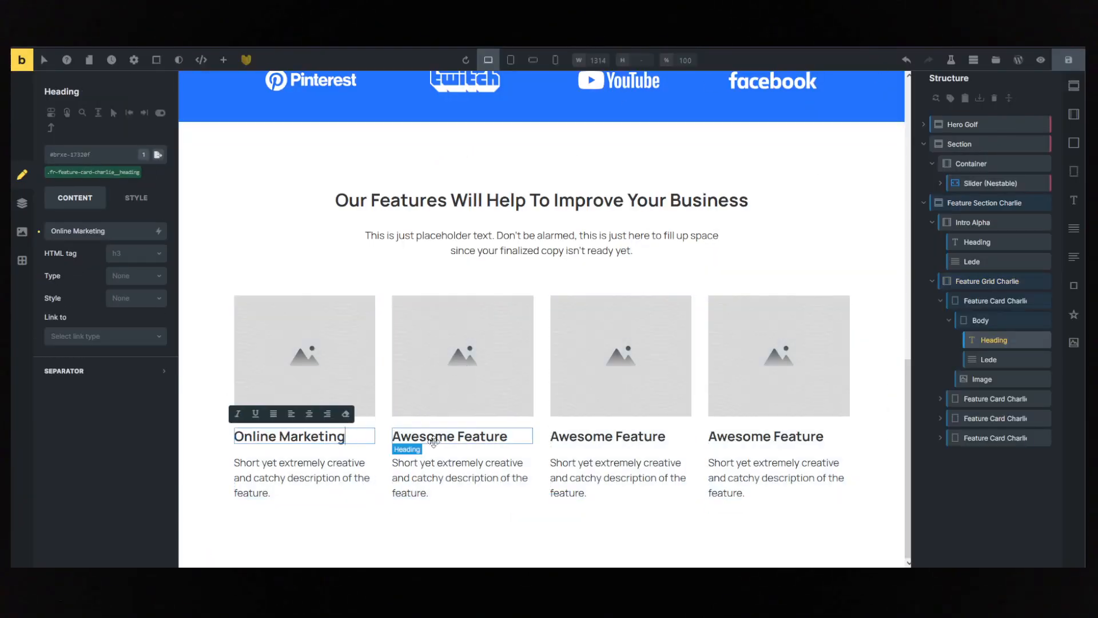
{"action": "left_click", "coordinate": [436, 437]}
{"action": "double_click", "coordinate": [436, 437]}
{"action": "type", "text": "Data Processing"}
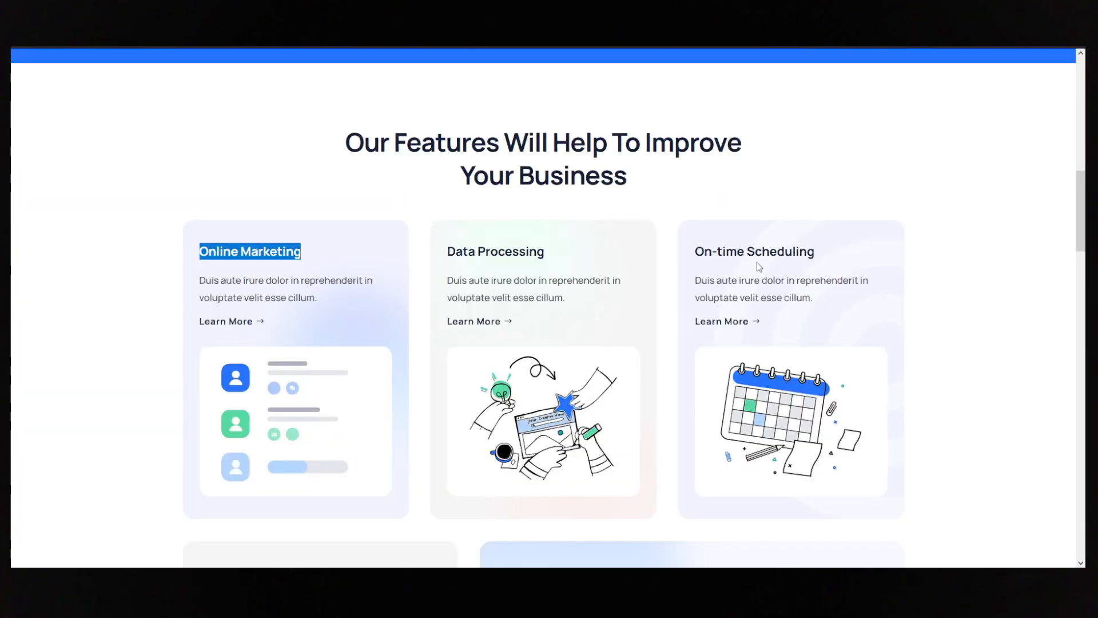
{"action": "left_click_drag", "start_coordinate": [815, 252], "coordinate": [695, 252]}
{"action": "key", "text": "ctrl+c"}
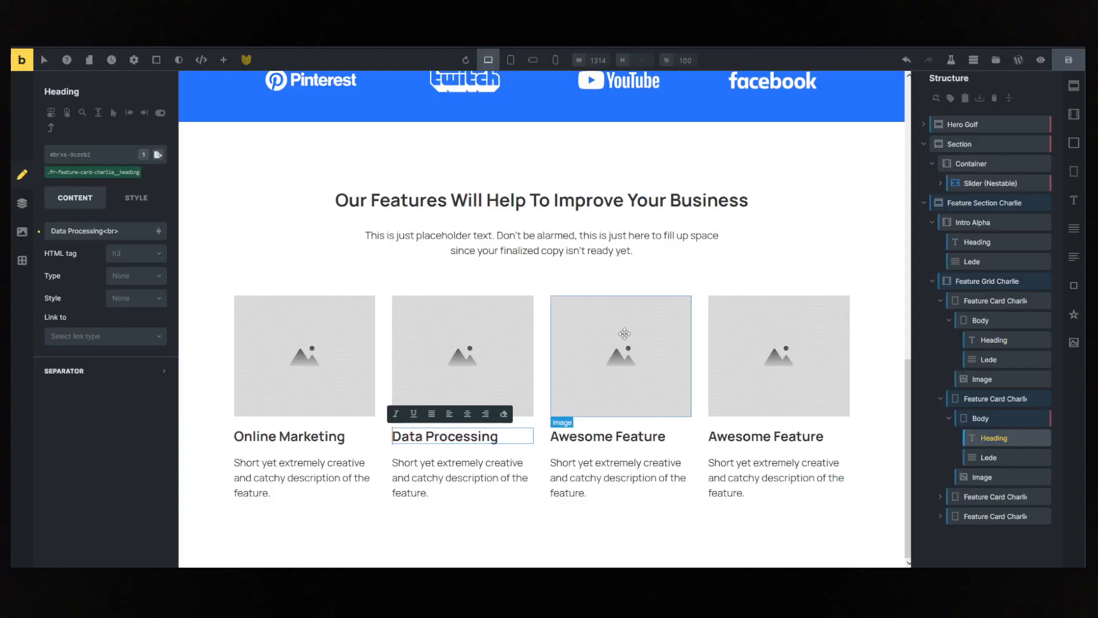
{"action": "double_click", "coordinate": [592, 437]}
{"action": "key", "text": "ctrl+v"}
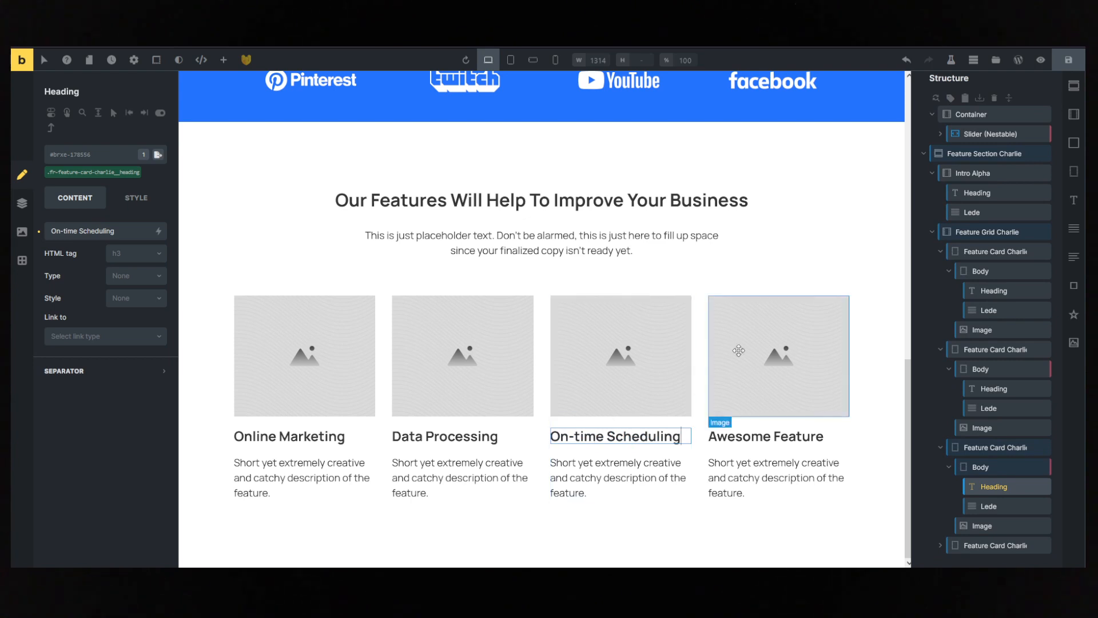
- In the custom CSS of the .fr-feature-grid-charlie class, set grid-template-columns to repeat(3, 1fr)
{"action": "left_click", "coordinate": [634, 372]}
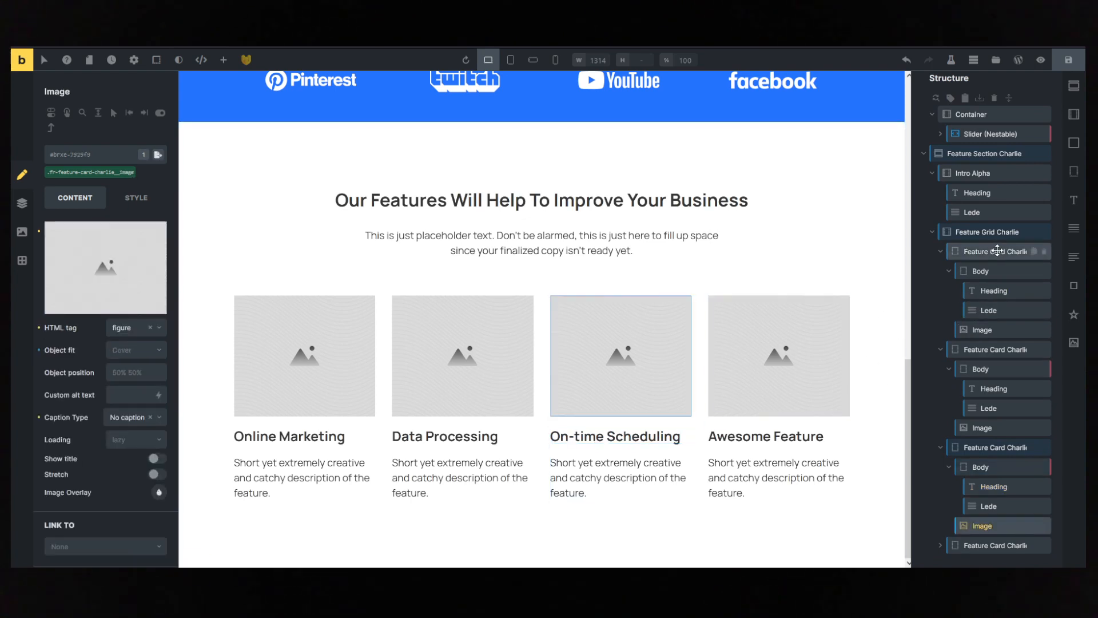
{"action": "left_click", "coordinate": [988, 231]}
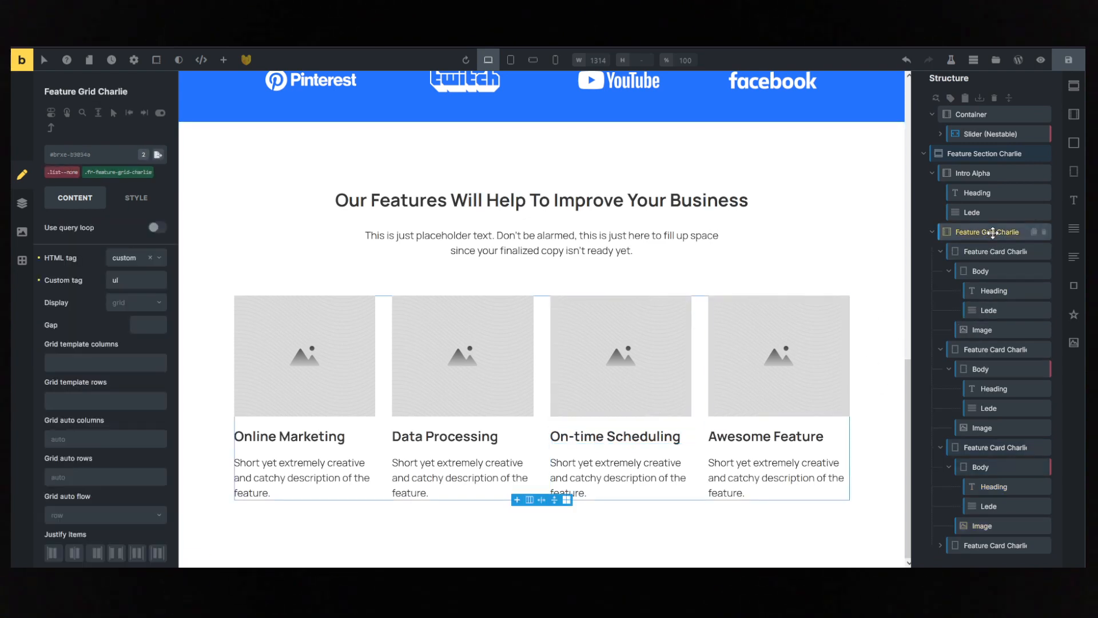
{"action": "left_click", "coordinate": [122, 173]}
{"action": "left_click", "coordinate": [136, 197]}
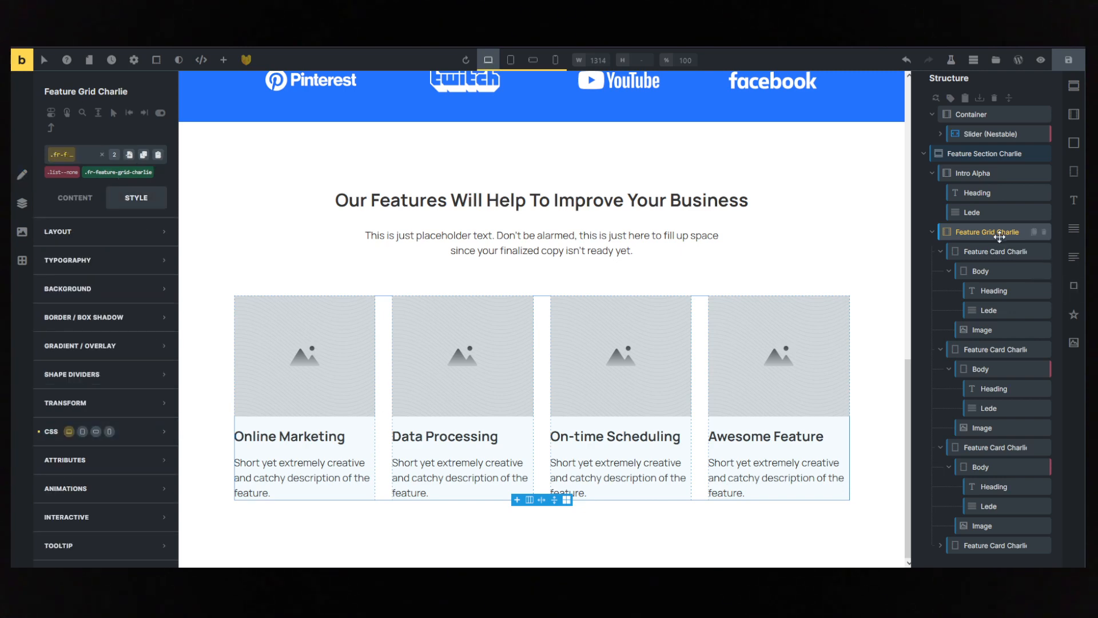
{"action": "left_click", "coordinate": [63, 431]}
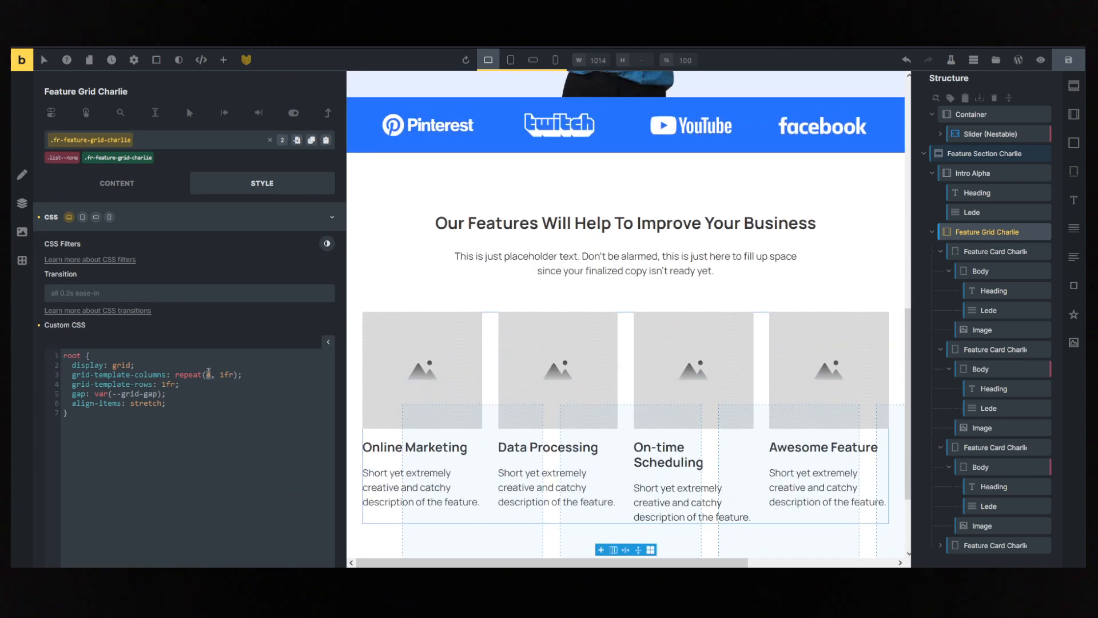
{"action": "type", "text": "3"}
{"action": "left_click", "coordinate": [171, 366]}
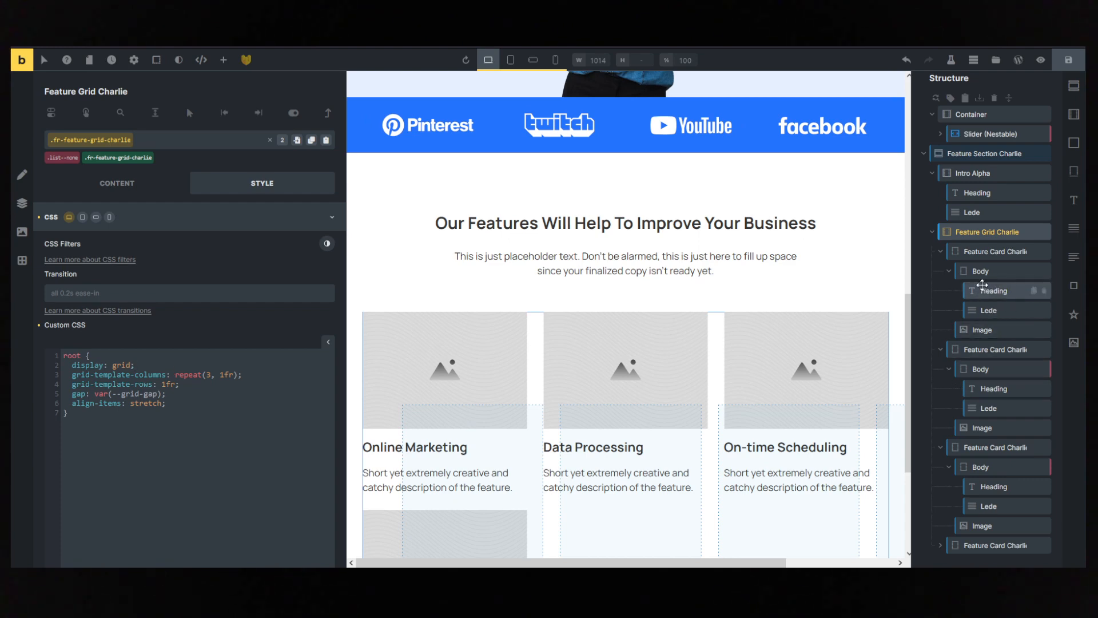
- Delete the fourth feature card, the one still titled Awesome Feature, from the feature grid
{"action": "left_click", "coordinate": [953, 271]}
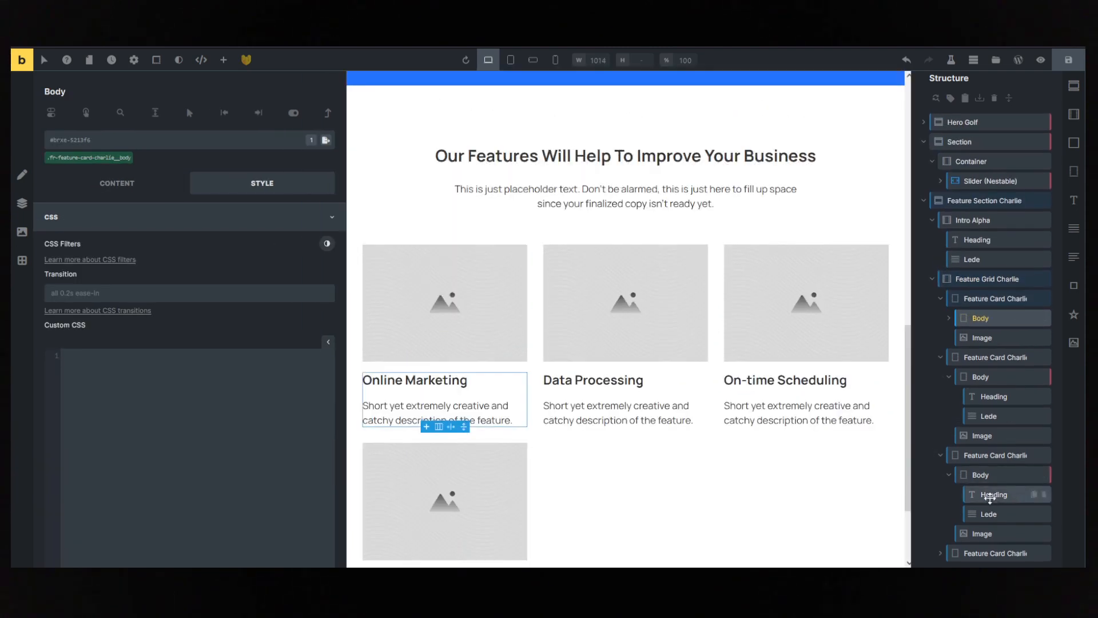
{"action": "left_click", "coordinate": [445, 488]}
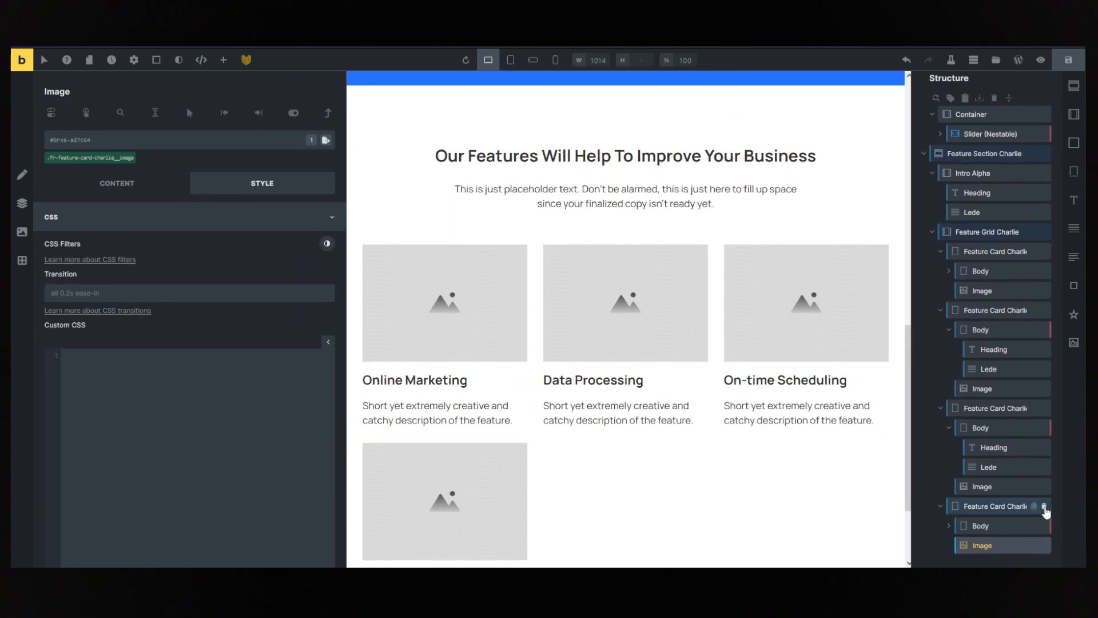
{"action": "left_click", "coordinate": [1043, 506]}
{"action": "scroll", "coordinate": [823, 410], "scroll_direction": "down", "scroll_amount": 2}
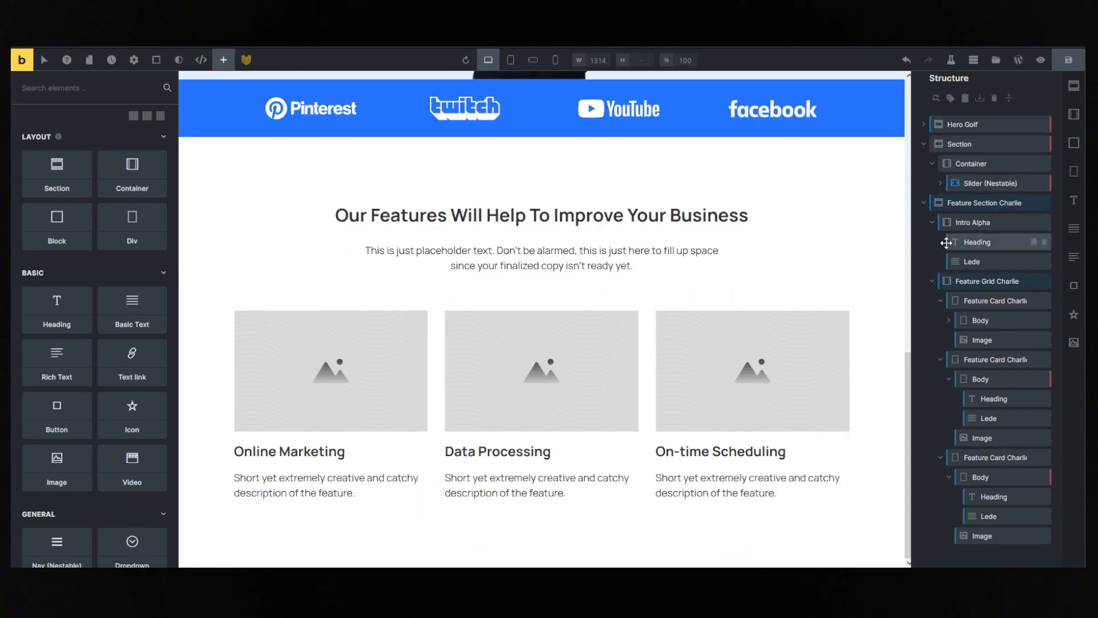
- Toggle the reversed flex direction on the .fr-feature-card-charlie class to place each card's image below its text
{"action": "left_click", "coordinate": [983, 203]}
{"action": "left_click", "coordinate": [969, 223]}
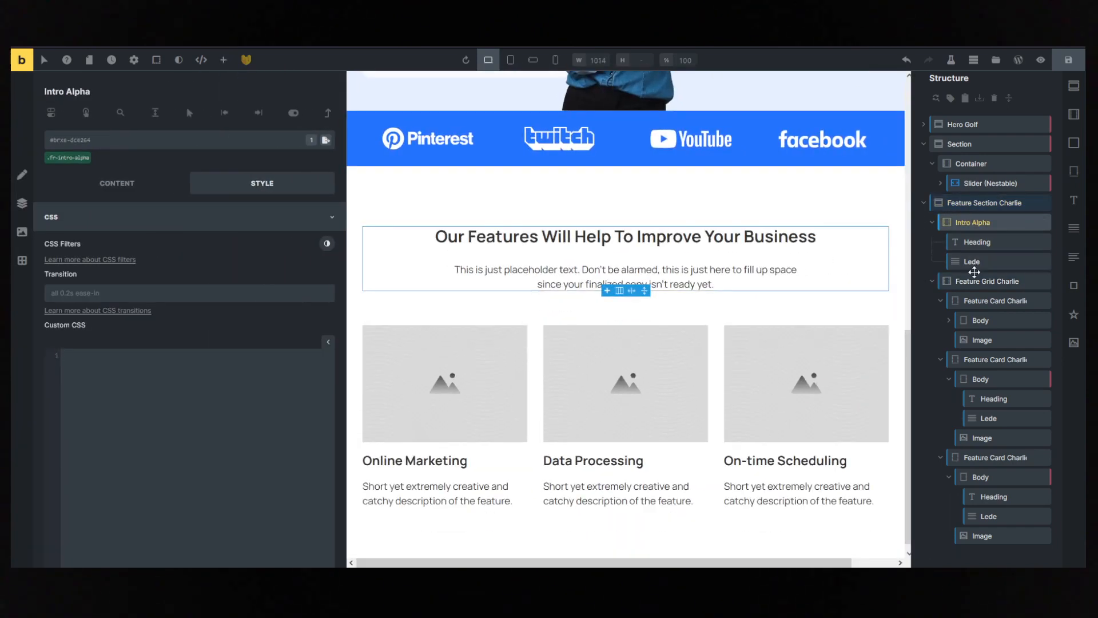
{"action": "left_click", "coordinate": [975, 281]}
{"action": "left_click", "coordinate": [978, 300]}
{"action": "left_click", "coordinate": [96, 159]}
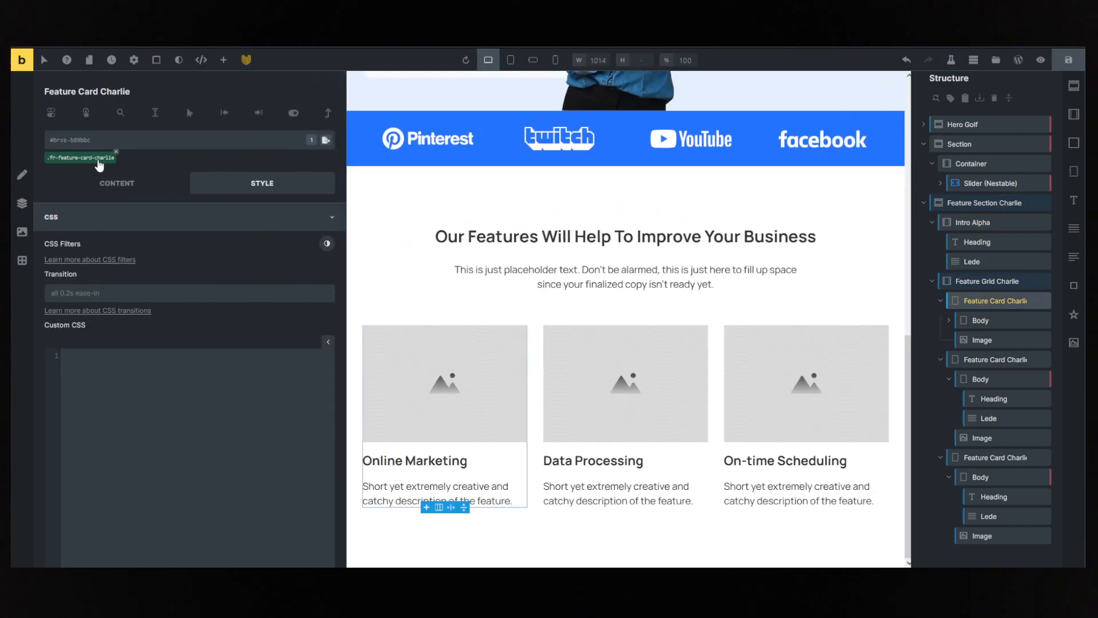
{"action": "left_click", "coordinate": [120, 184]}
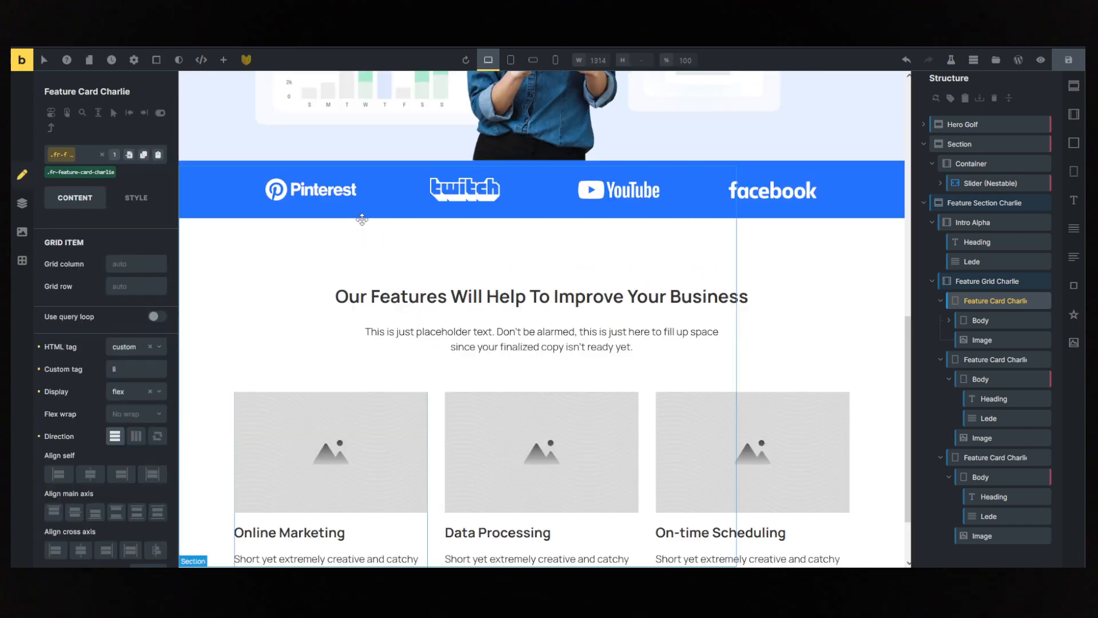
{"action": "left_click", "coordinate": [157, 436]}
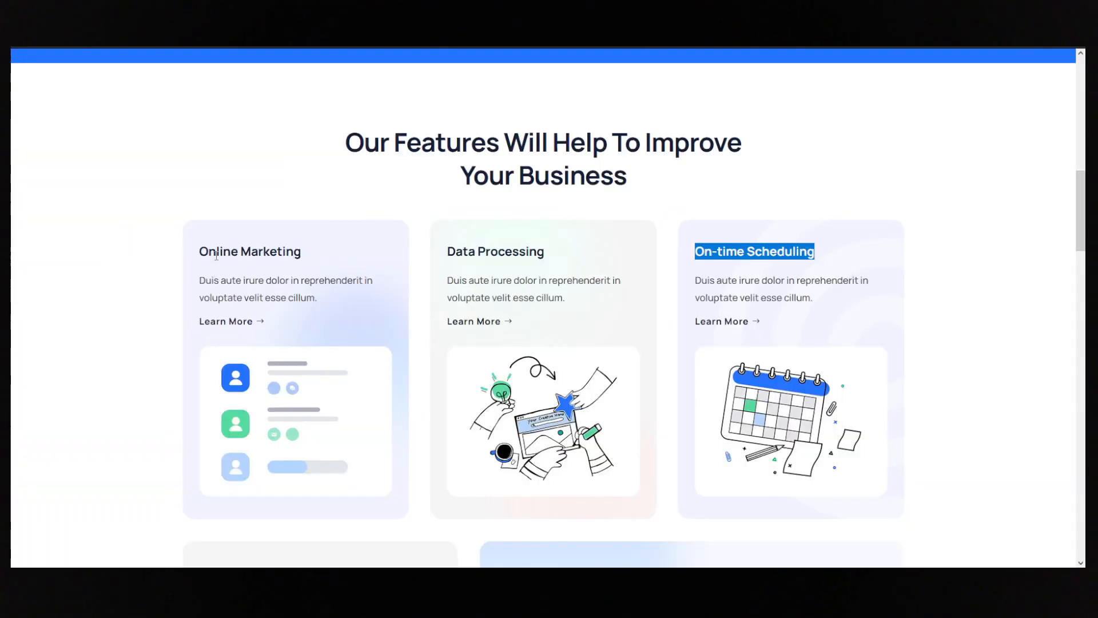
- Add a text link labelled "Learn More" below the description in the Online Marketing card, matching the reference page
{"action": "left_click_drag", "start_coordinate": [200, 253], "coordinate": [276, 255]}
{"action": "left_click", "coordinate": [274, 318]}
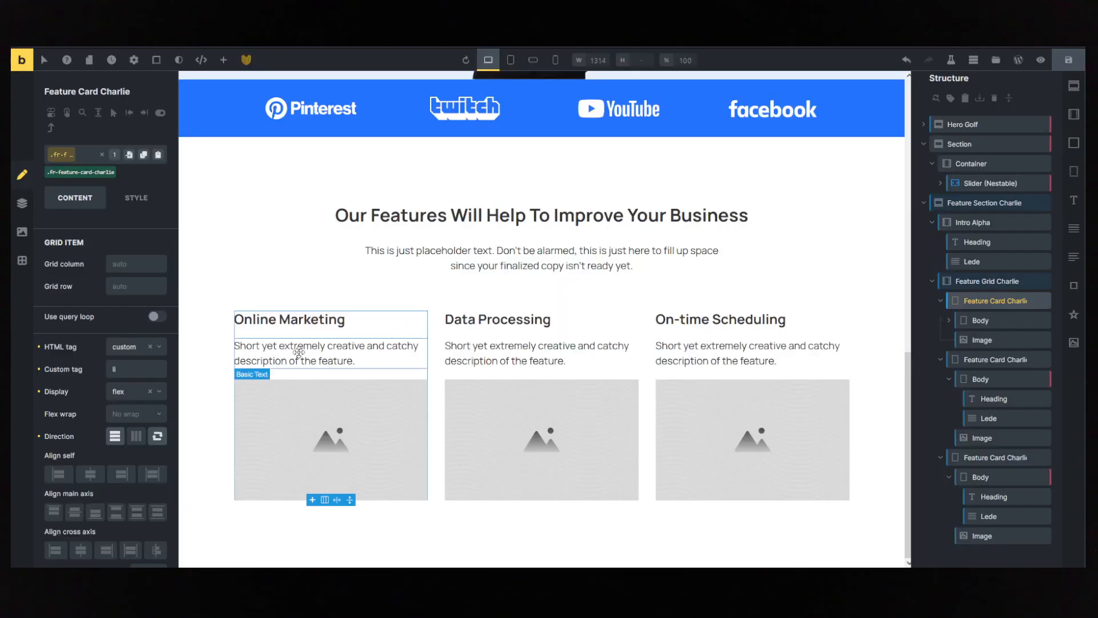
{"action": "left_click", "coordinate": [300, 353]}
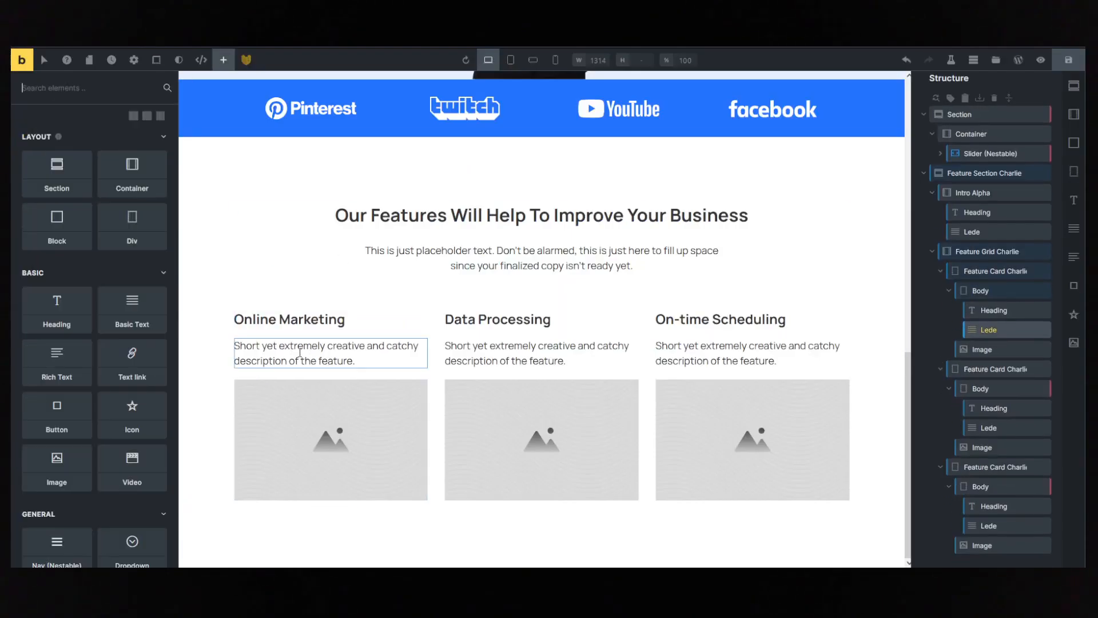
{"action": "type", "text": "link"}
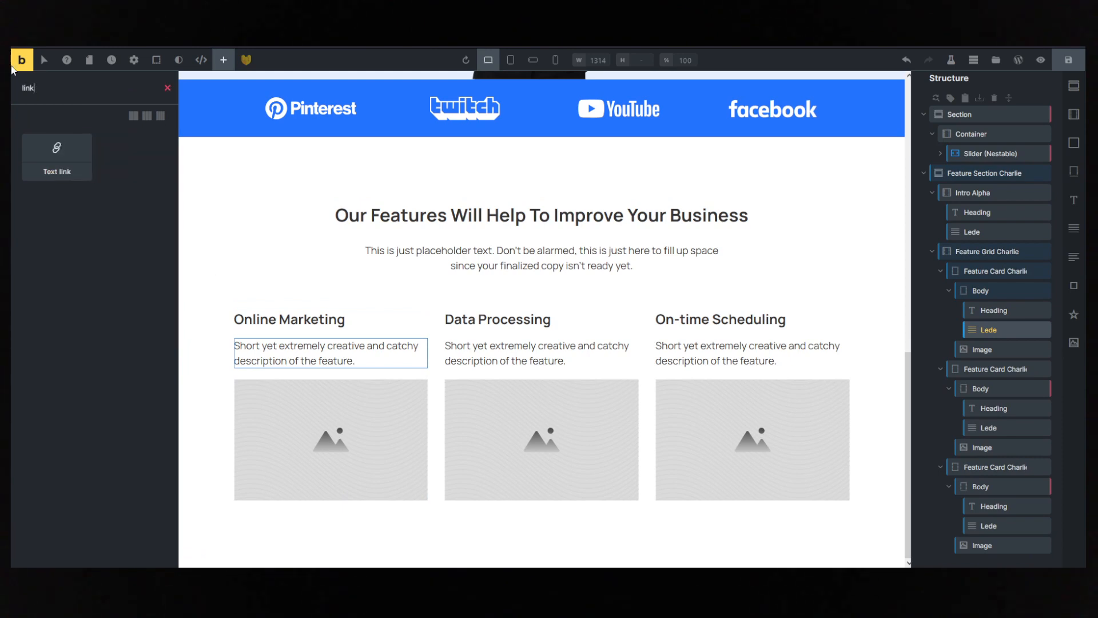
{"action": "left_click_drag", "start_coordinate": [51, 152], "coordinate": [248, 392]}
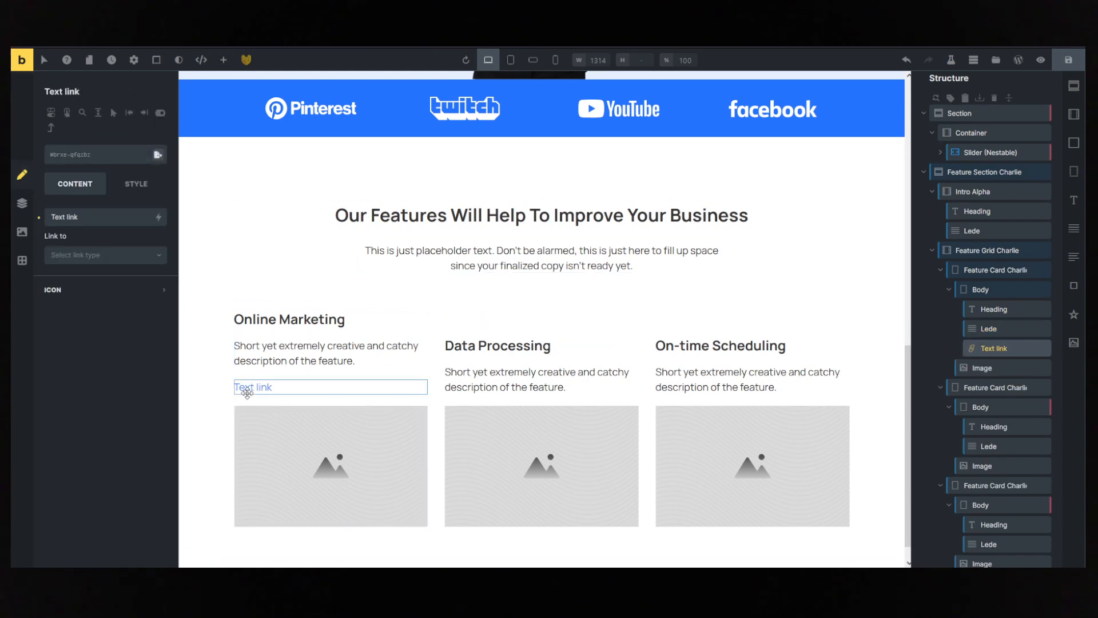
{"action": "triple_click", "coordinate": [81, 216]}
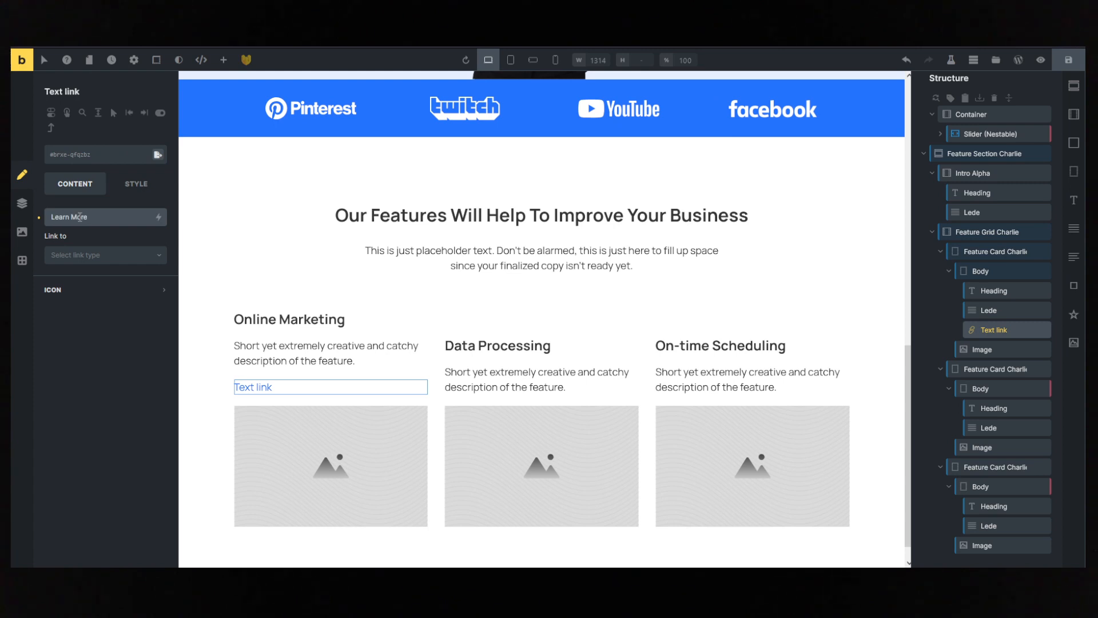
{"action": "type", "text": "Learn More"}
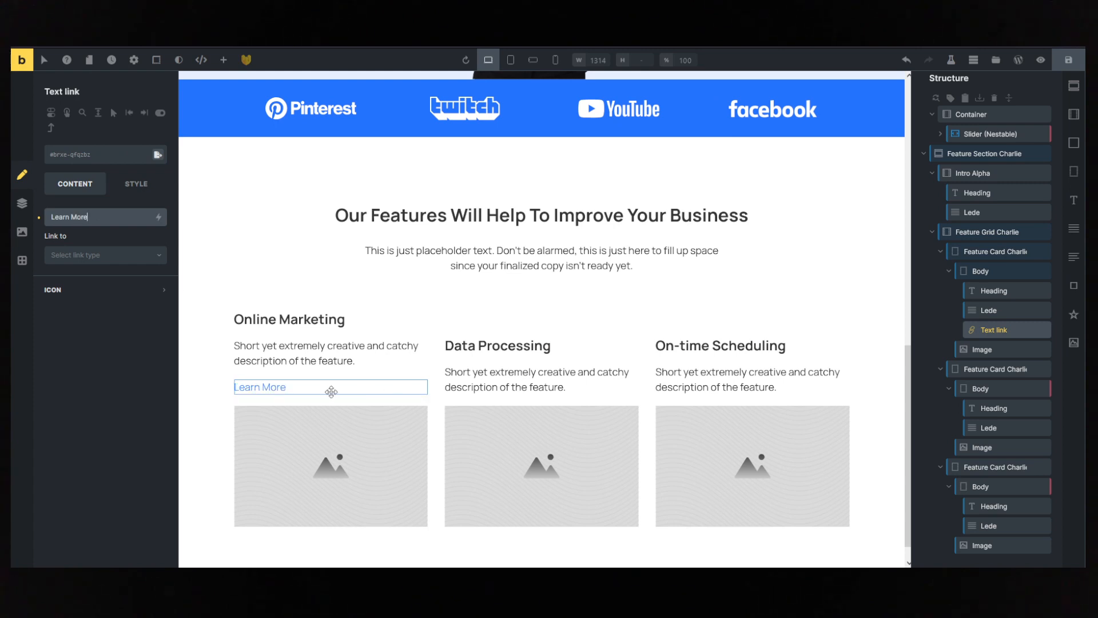
- Copy the Learn More text link into the Body of the Data Processing and On-time Scheduling cards
{"action": "right_click", "coordinate": [1001, 330]}
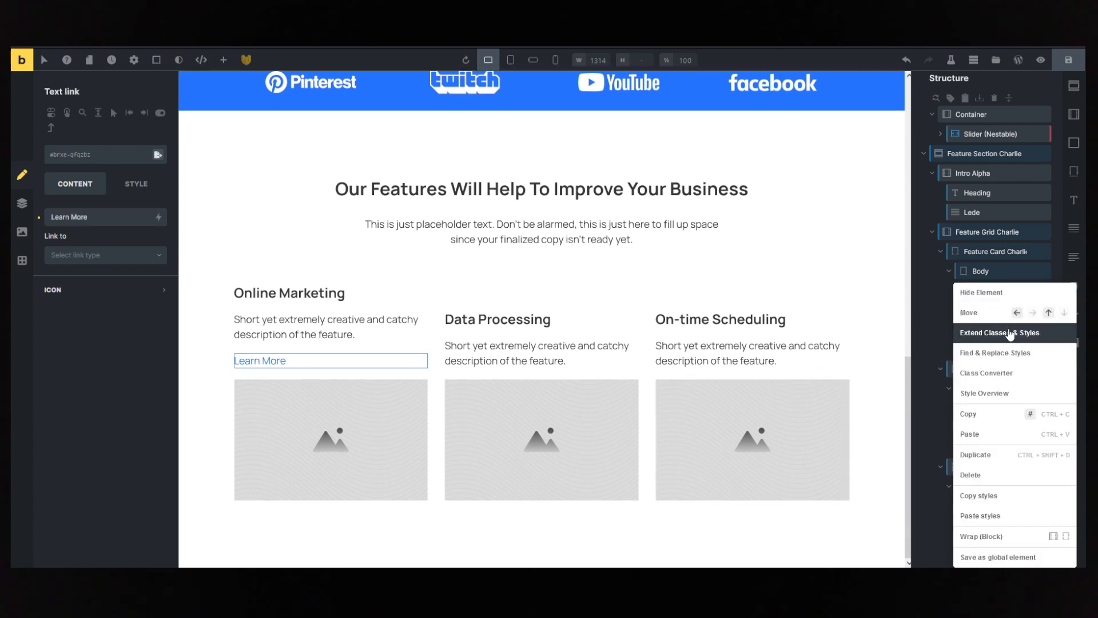
{"action": "left_click", "coordinate": [982, 413]}
{"action": "left_click", "coordinate": [984, 388]}
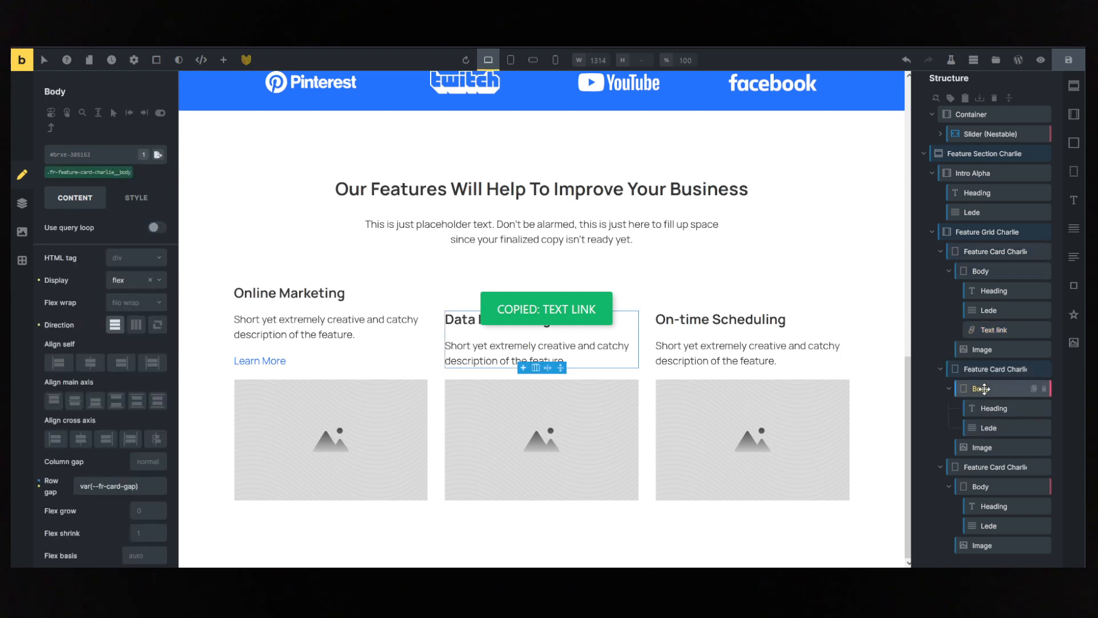
{"action": "key", "text": "ctrl+v"}
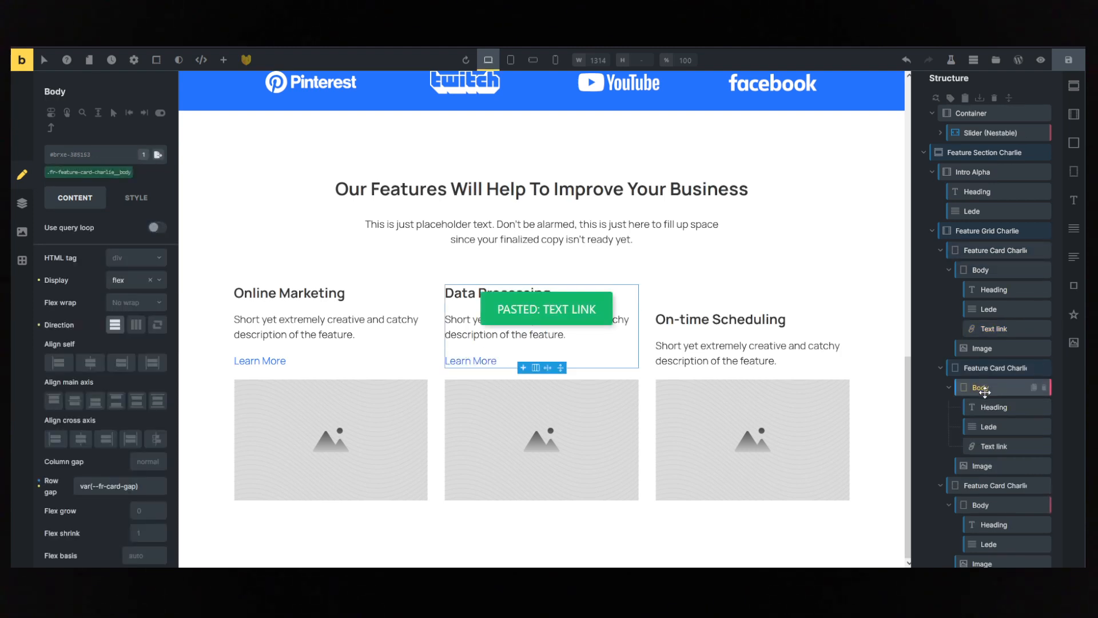
{"action": "scroll", "coordinate": [995, 435], "scroll_direction": "down", "scroll_amount": 1}
{"action": "left_click", "coordinate": [997, 489]}
{"action": "key", "text": "ctrl+v"}
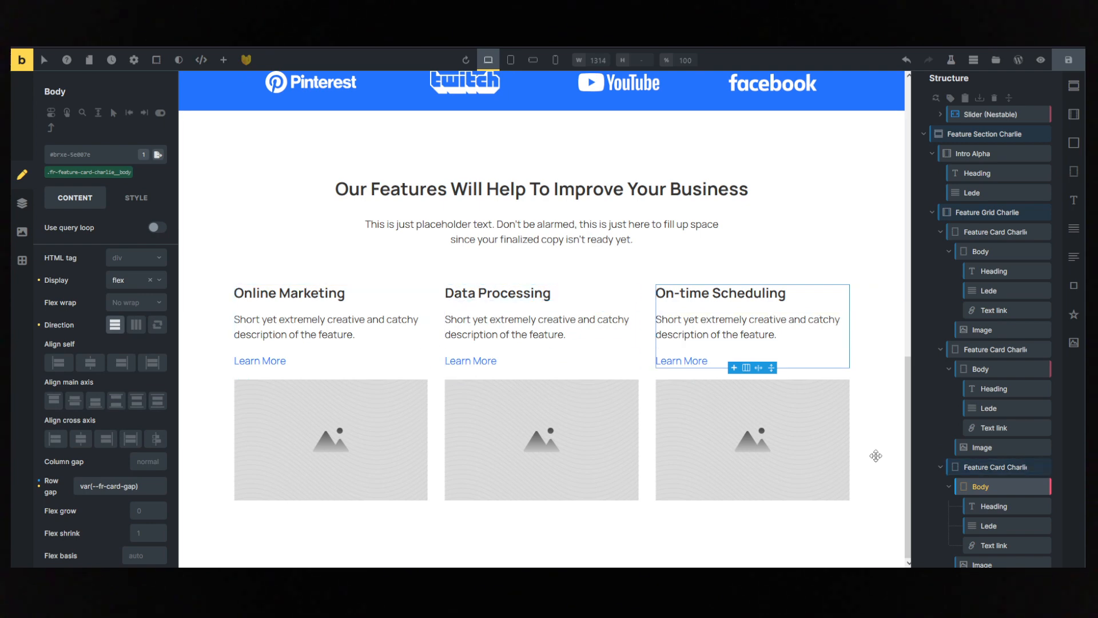
- Replace the Online Marketing card's placeholder image with saas-landing-20-sc3-11.webp from the media library
{"action": "left_click", "coordinate": [364, 440]}
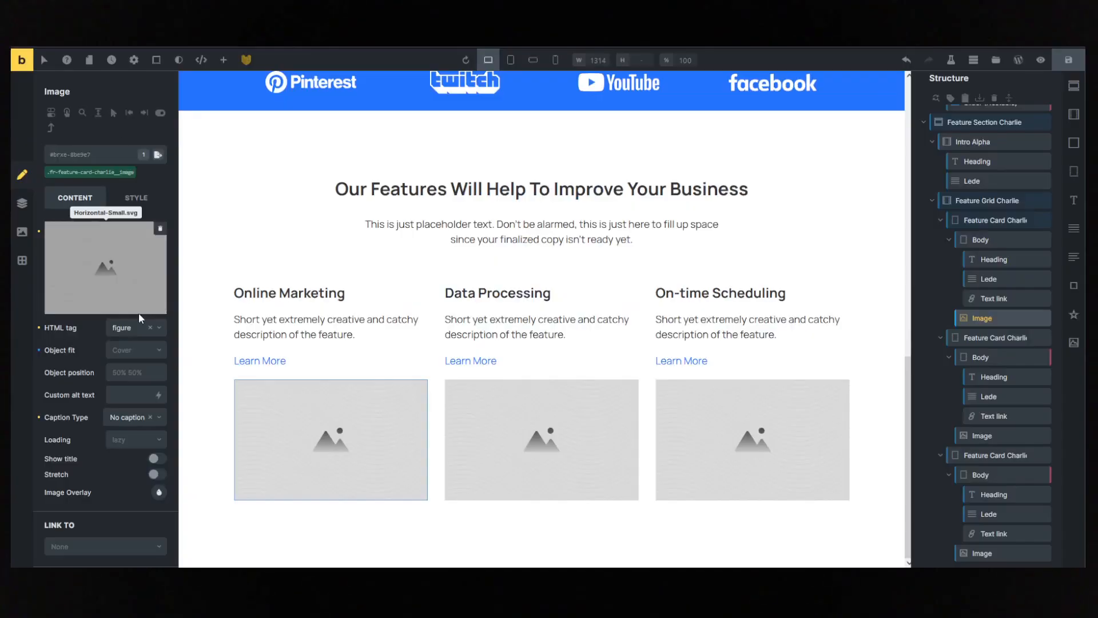
{"action": "left_click", "coordinate": [112, 288]}
{"action": "left_click", "coordinate": [520, 366]}
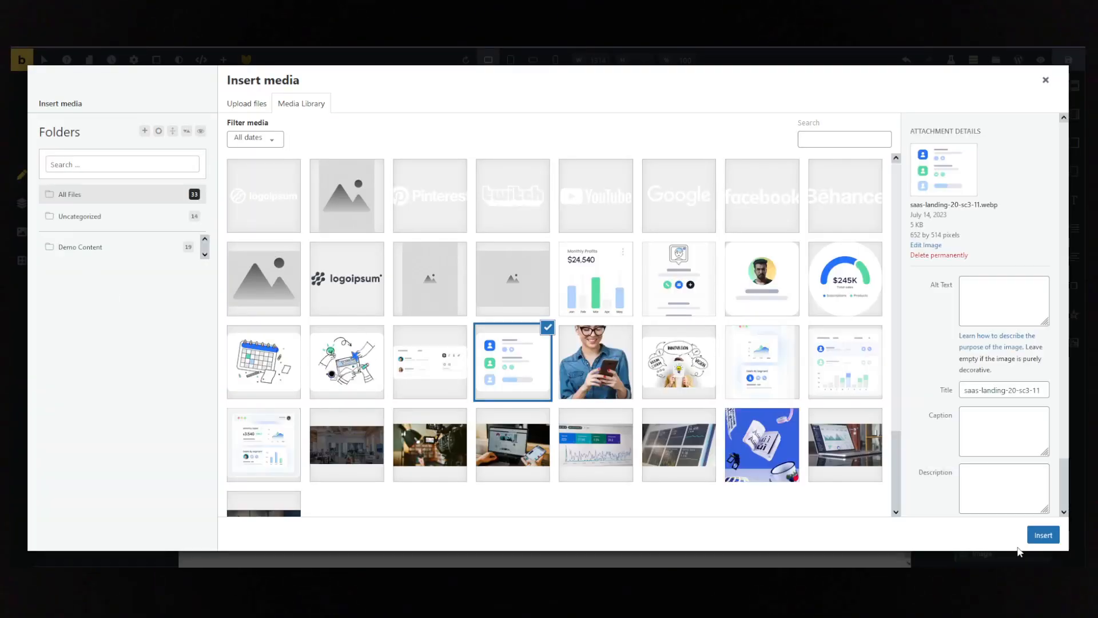
{"action": "left_click", "coordinate": [1043, 535]}
- Replace the Data Processing card's placeholder with the hands-and-laptop illustration saas-landing-20-sc3-8.webp, as in the reference
{"action": "left_click", "coordinate": [550, 450]}
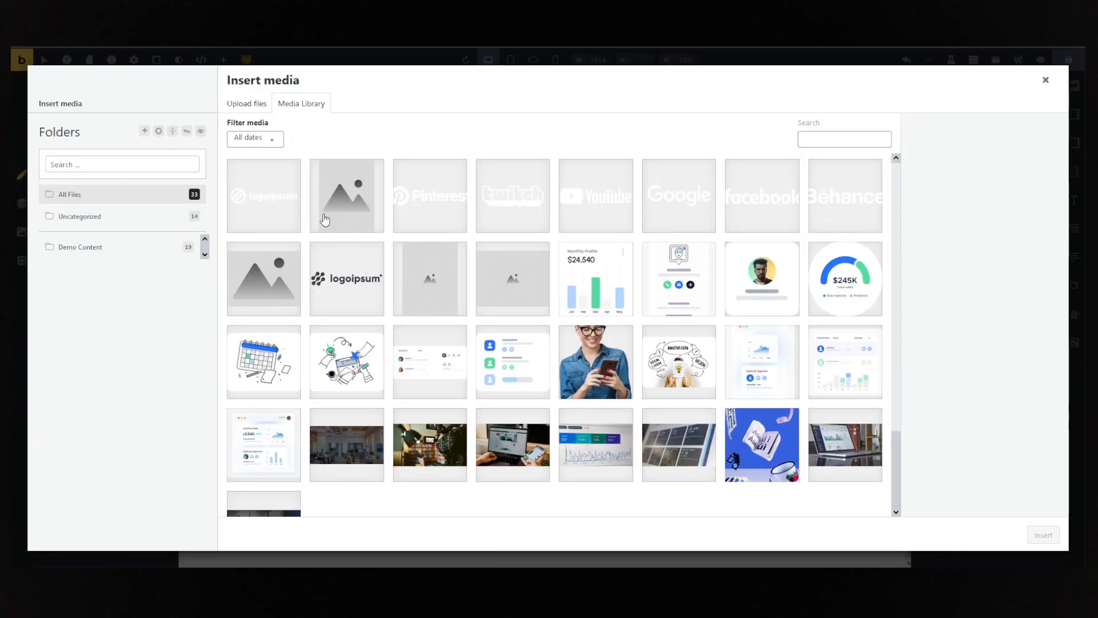
{"action": "left_click", "coordinate": [350, 363]}
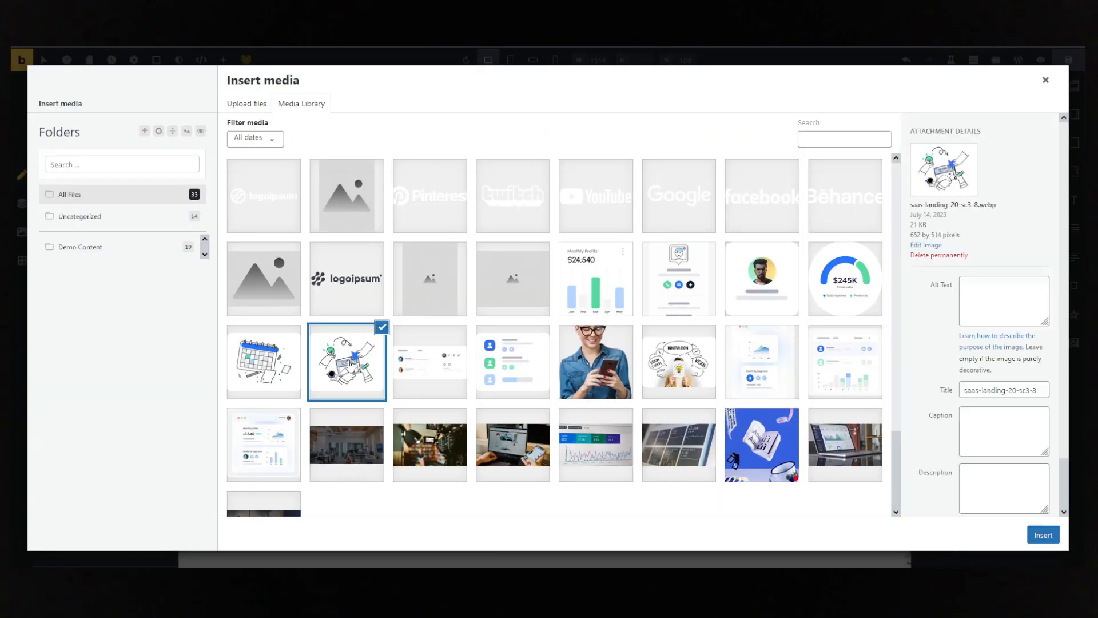
{"action": "left_click", "coordinate": [1037, 533]}
- Replace the On-time Scheduling card's placeholder image with the calendar illustration from the media library
{"action": "left_click", "coordinate": [754, 452]}
{"action": "left_click", "coordinate": [104, 272]}
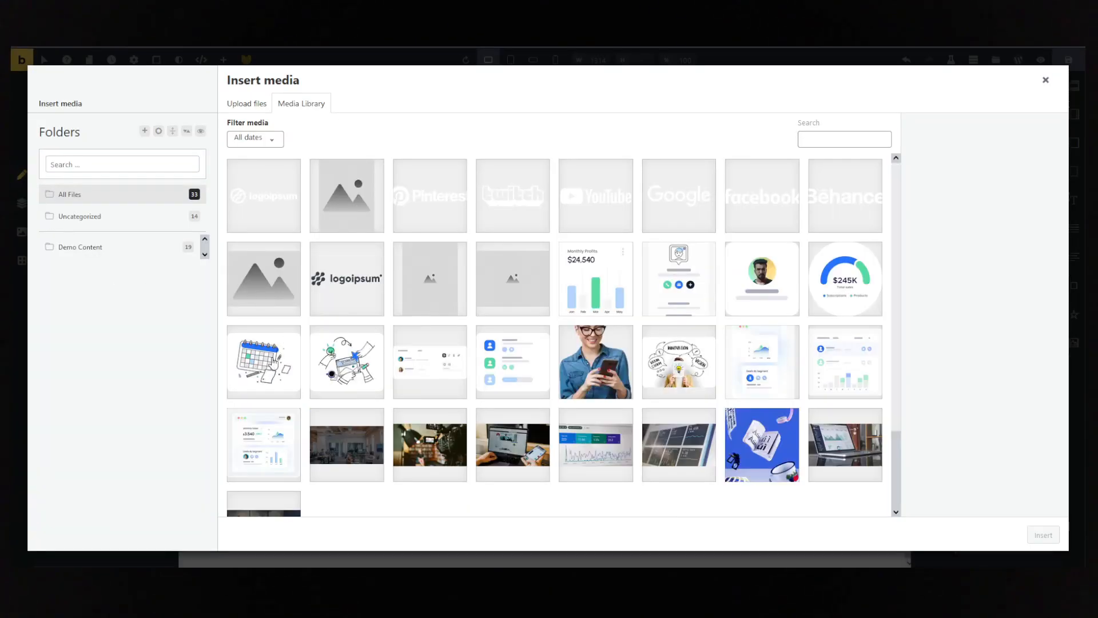
{"action": "left_click", "coordinate": [274, 361]}
{"action": "left_click", "coordinate": [1043, 535]}
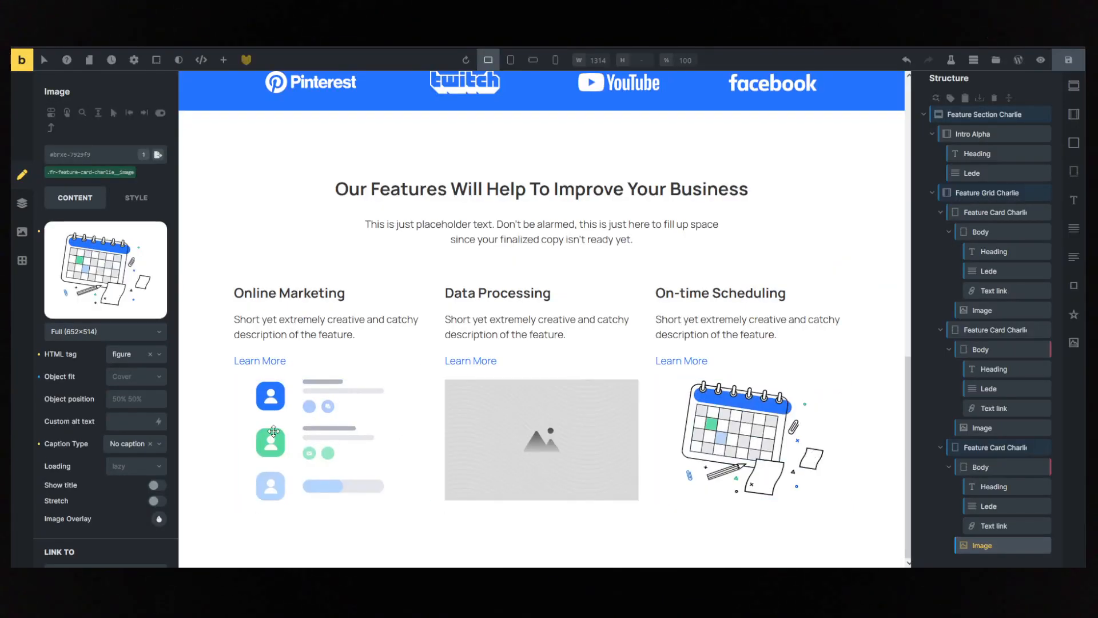
- Set the object fit of the .fr-feature-card-charlie__image class to Contain
{"action": "left_click", "coordinate": [340, 417]}
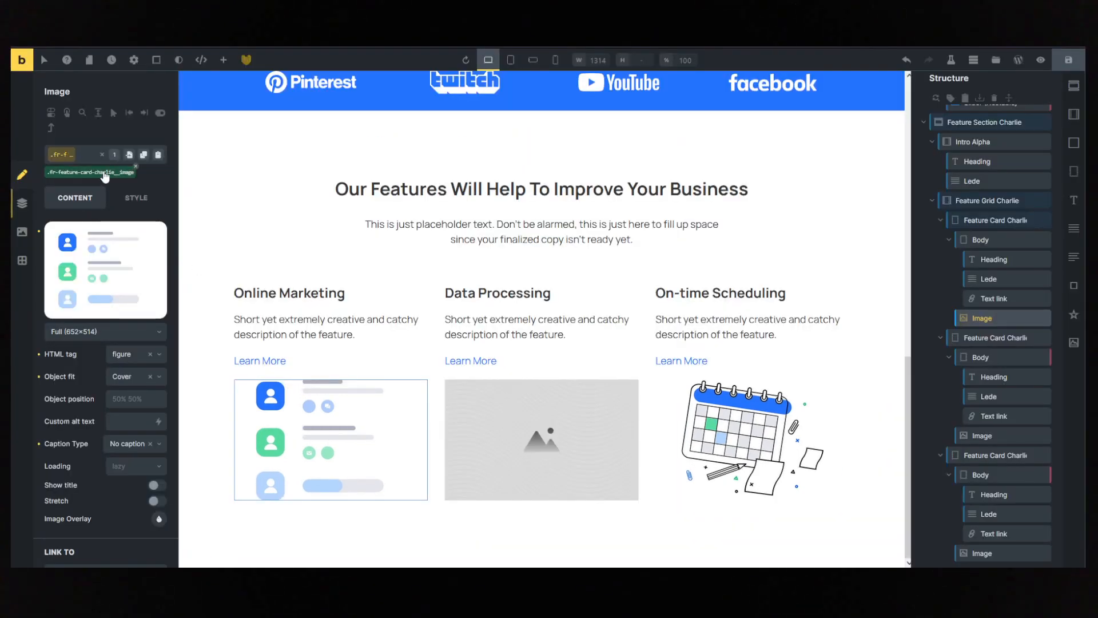
{"action": "left_click", "coordinate": [113, 382]}
{"action": "left_click", "coordinate": [126, 417]}
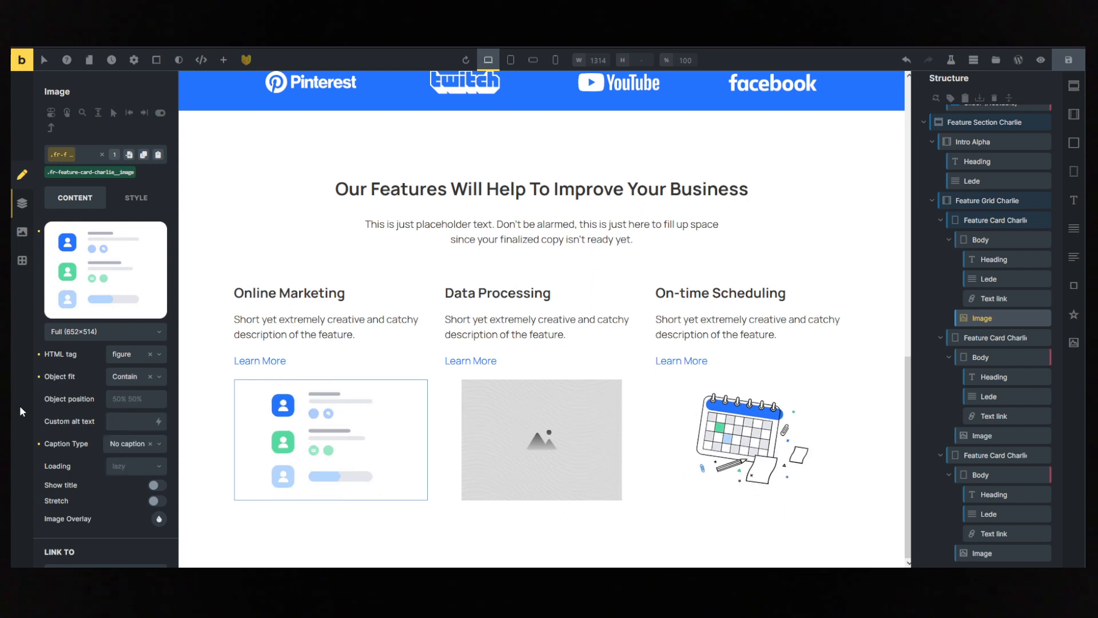
- Insert saas-landing-20-sc3-8.webp again as the Data Processing card's image
{"action": "left_click", "coordinate": [464, 448]}
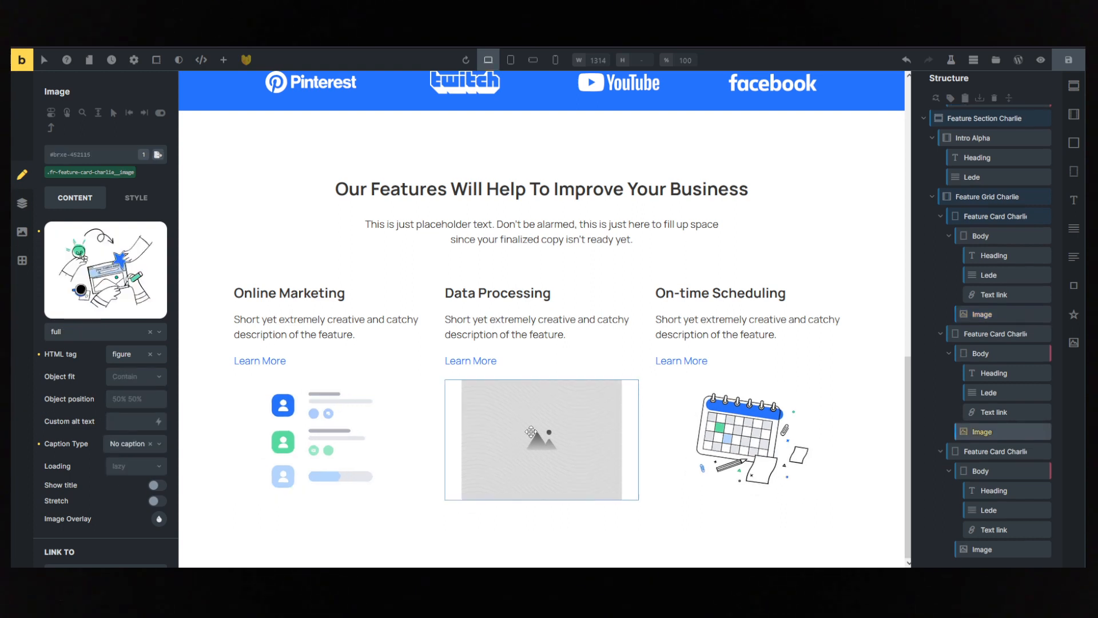
{"action": "left_click", "coordinate": [116, 283]}
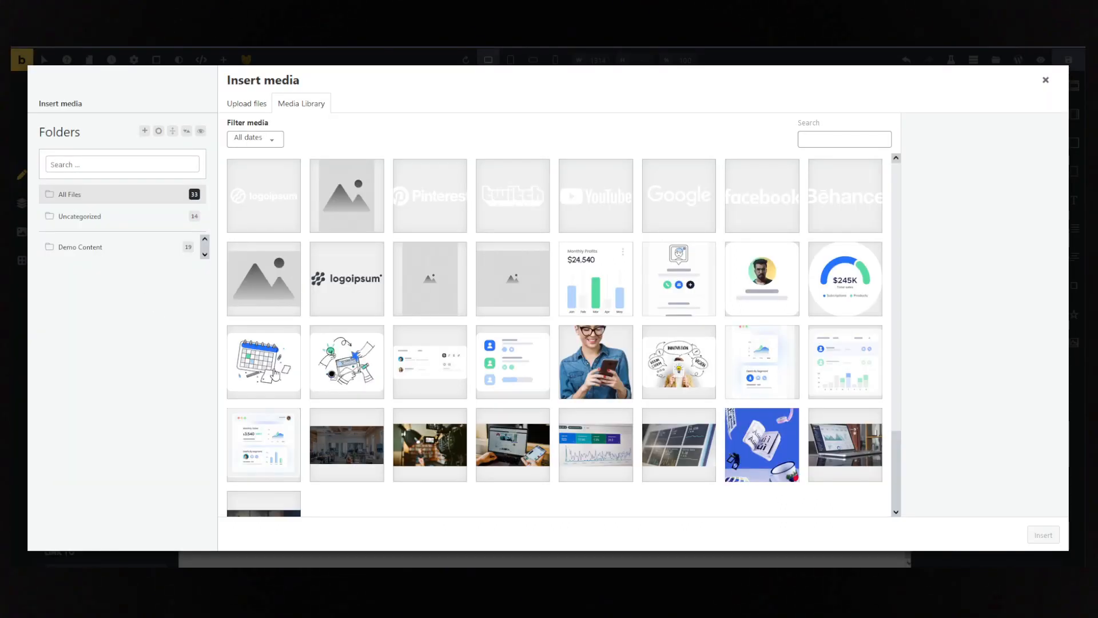
{"action": "left_click", "coordinate": [347, 369]}
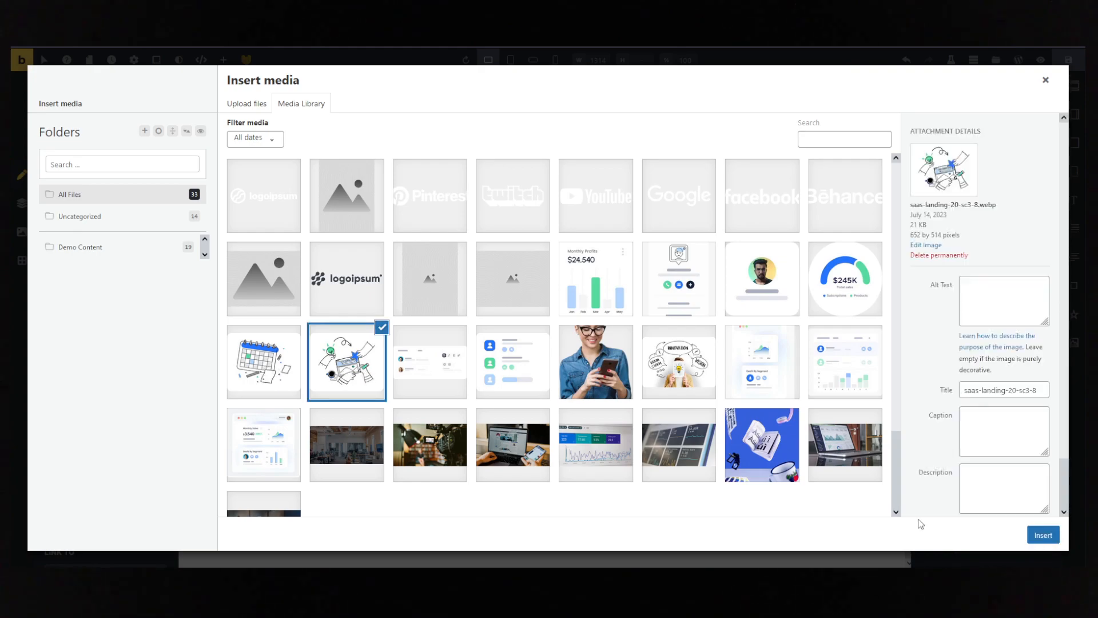
{"action": "left_click", "coordinate": [1038, 536]}
{"action": "left_click", "coordinate": [559, 322]}
{"action": "left_click", "coordinate": [476, 361]}
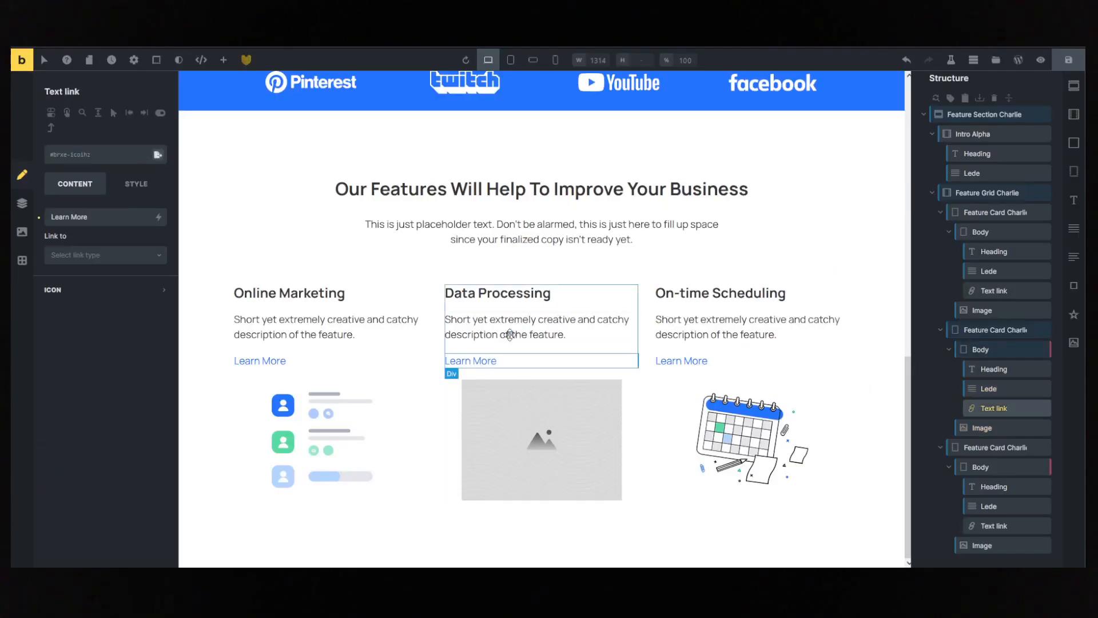
{"action": "left_click", "coordinate": [505, 294]}
{"action": "left_click", "coordinate": [422, 349]}
{"action": "left_click", "coordinate": [417, 407]}
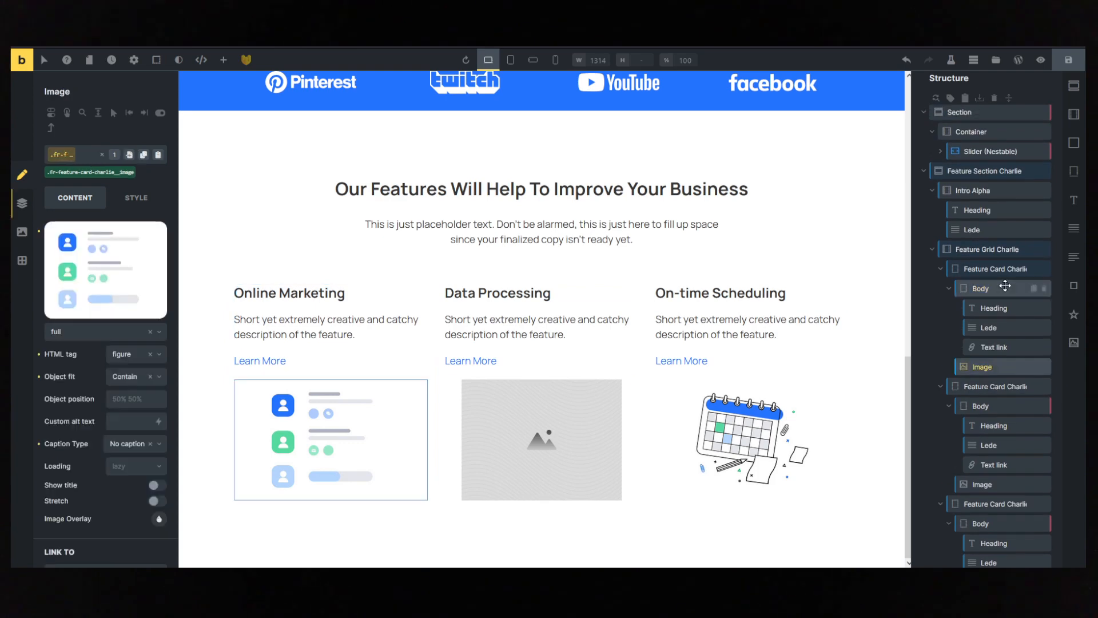
- Give the .fr-feature-card-charlie class the S space variable as padding, linked across all four sides
{"action": "left_click", "coordinate": [977, 203]}
{"action": "left_click", "coordinate": [976, 222]}
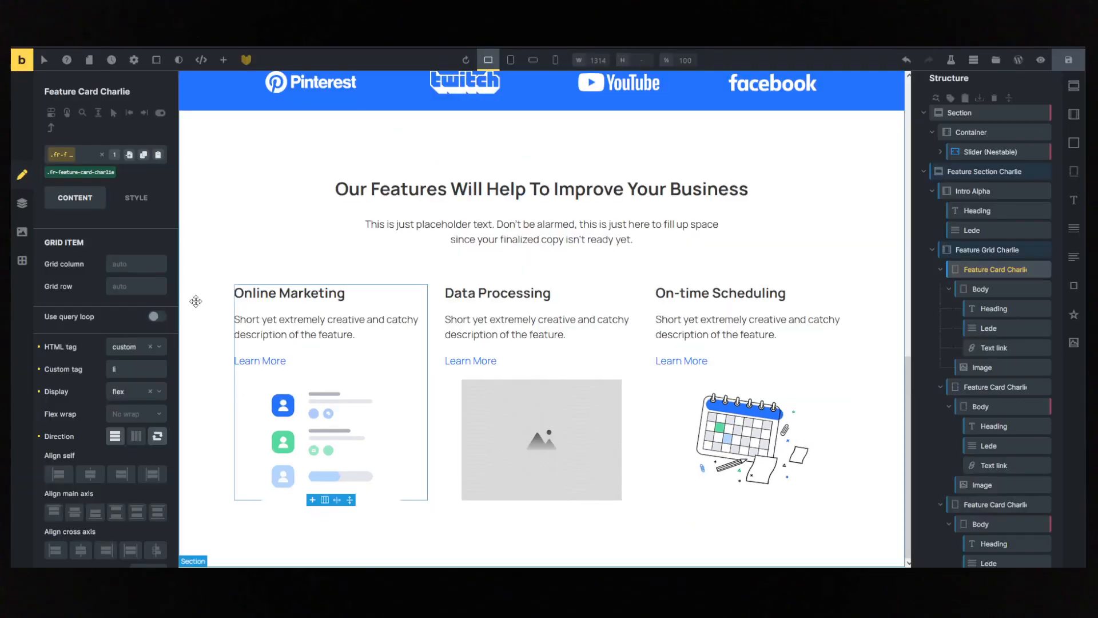
{"action": "left_click", "coordinate": [136, 200]}
{"action": "left_click", "coordinate": [88, 240]}
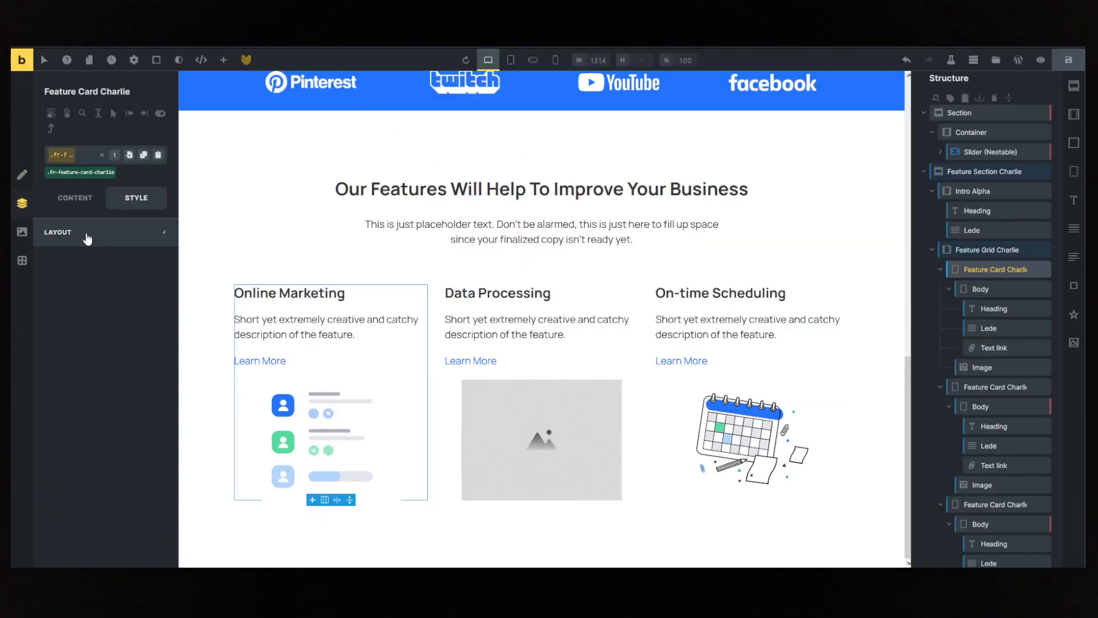
{"action": "right_click", "coordinate": [57, 380]}
{"action": "left_click", "coordinate": [148, 274]}
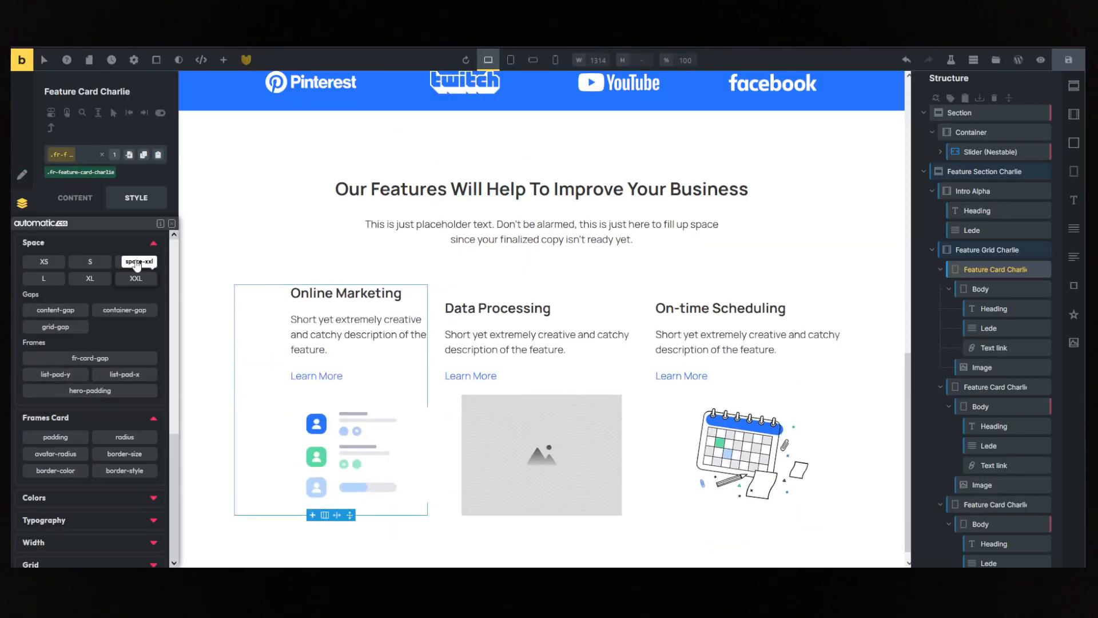
{"action": "left_click", "coordinate": [102, 260]}
{"action": "left_click", "coordinate": [84, 264]}
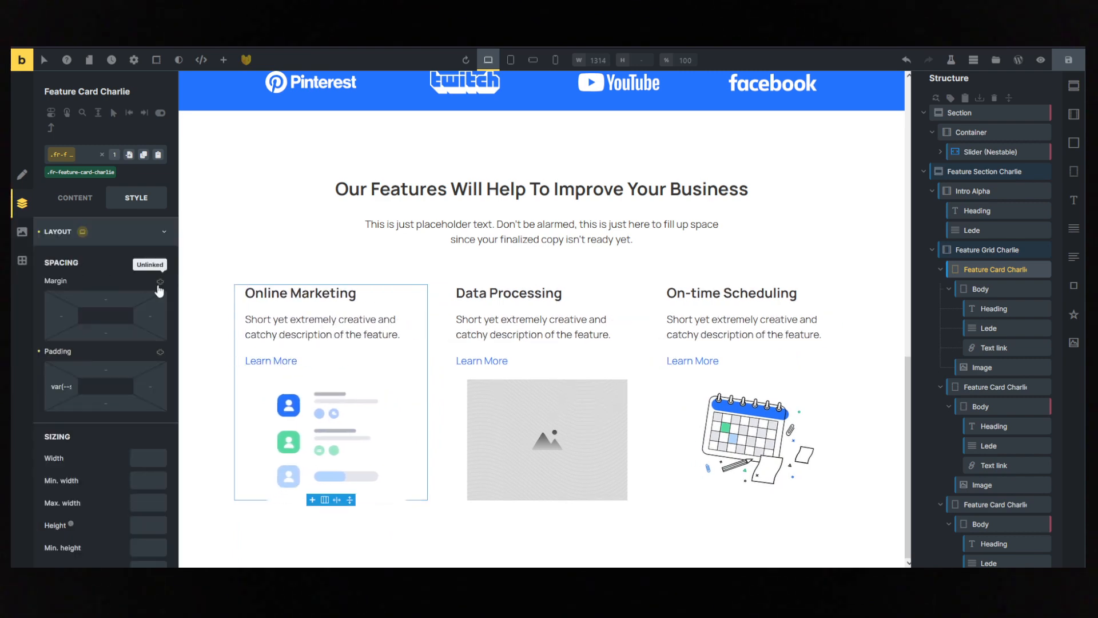
{"action": "left_click", "coordinate": [160, 351]}
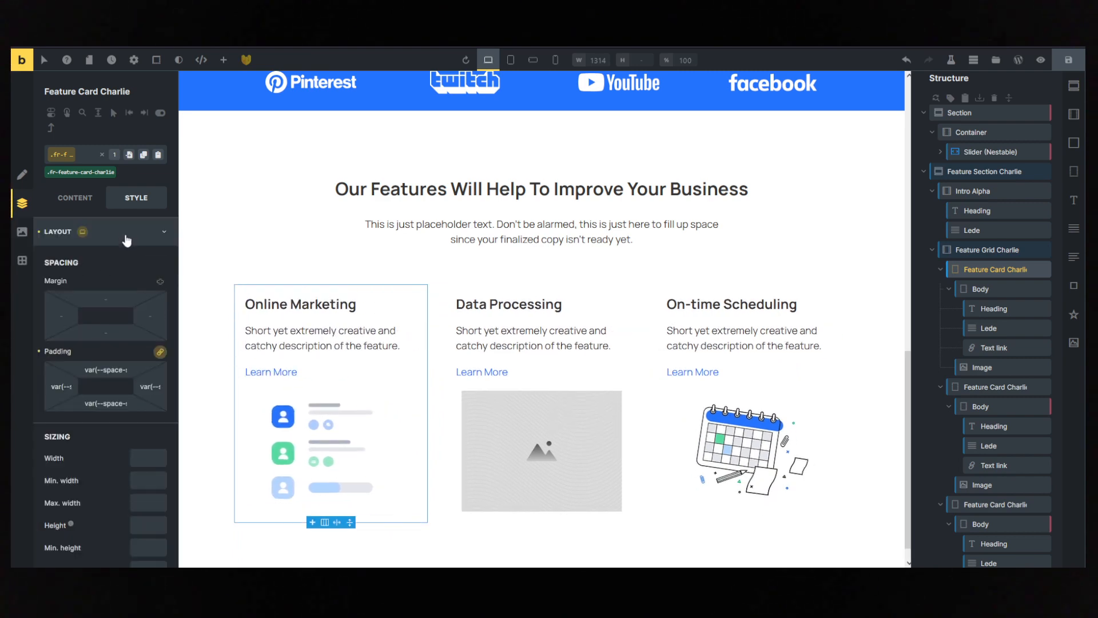
- Set the background color of the .fr-feature-card-charlie class to action-ultra-light
{"action": "left_click", "coordinate": [127, 240]}
{"action": "left_click", "coordinate": [166, 280]}
{"action": "left_click", "coordinate": [162, 302]}
{"action": "left_click", "coordinate": [119, 289]}
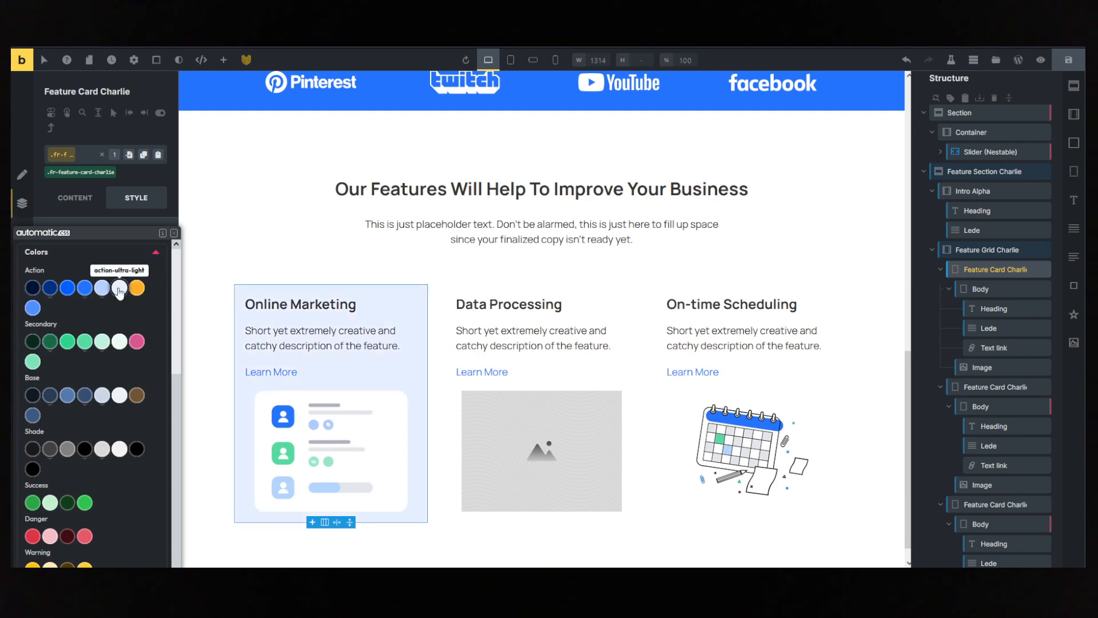
{"action": "scroll", "coordinate": [118, 294], "scroll_direction": "down", "scroll_amount": 1}
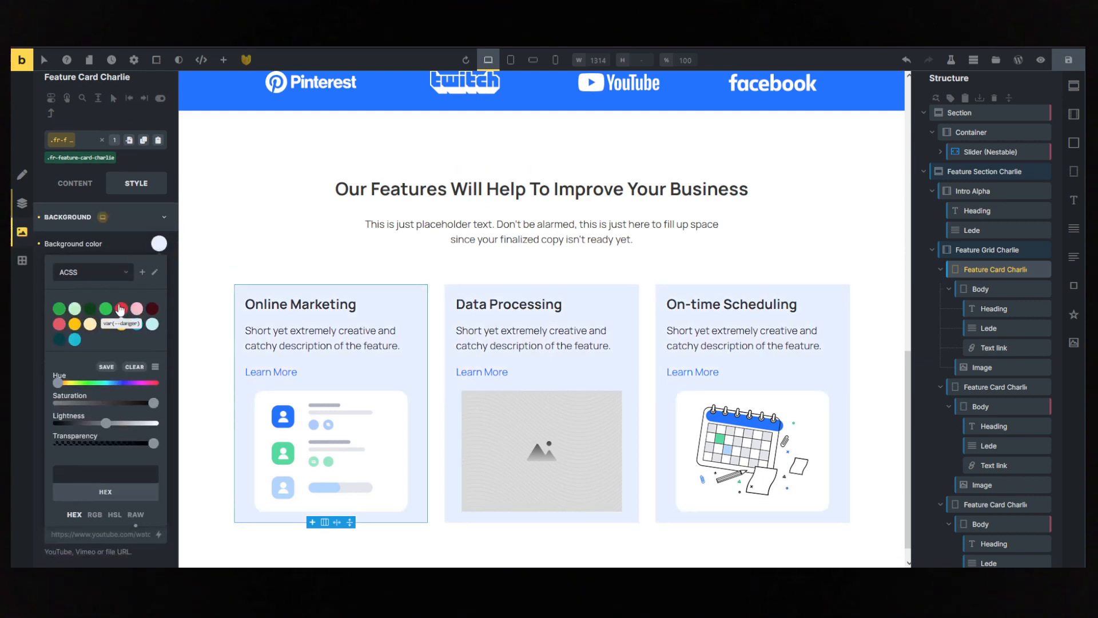
{"action": "left_click", "coordinate": [119, 217]}
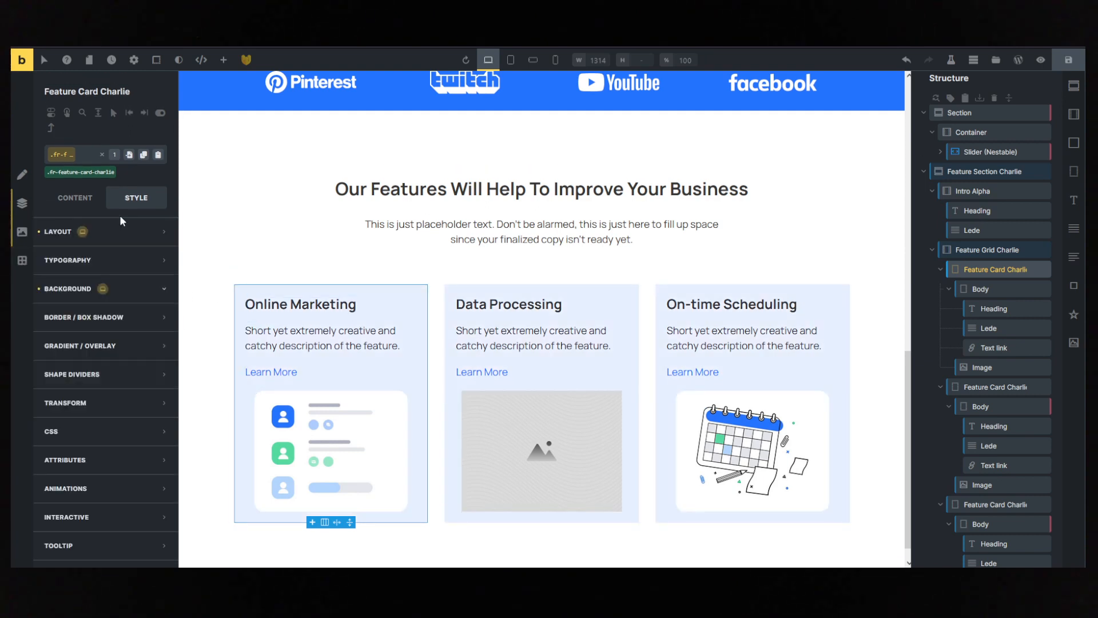
- Change the padding of the .fr-feature-card-charlie class to var(--space-m) on all sides
{"action": "left_click", "coordinate": [114, 231]}
{"action": "left_click", "coordinate": [160, 352]}
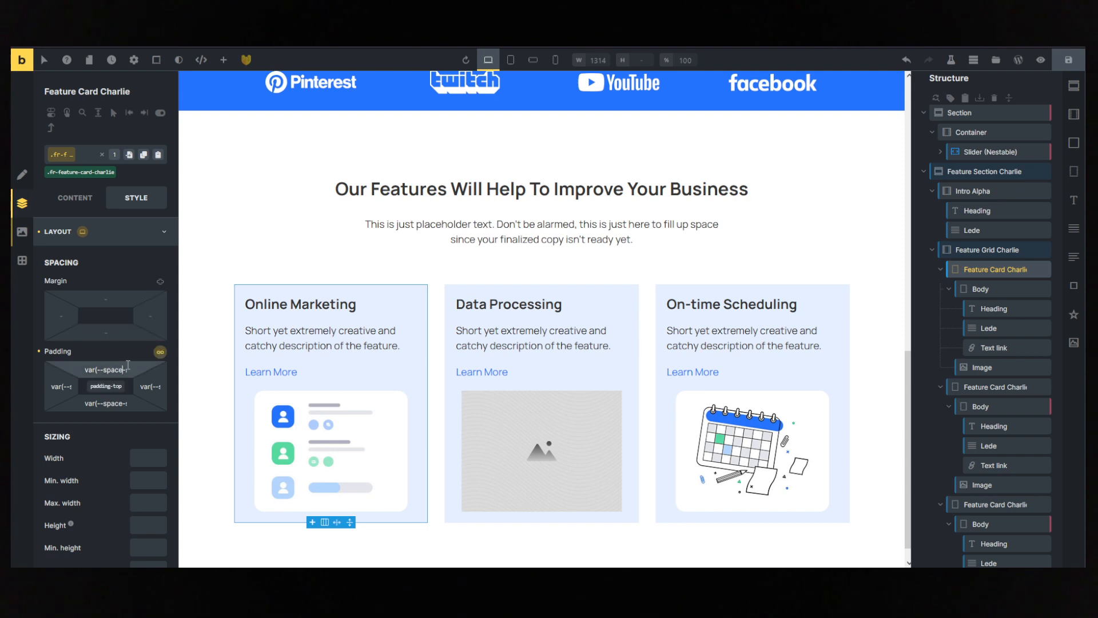
{"action": "left_click_drag", "start_coordinate": [121, 370], "coordinate": [125, 369]}
{"action": "type", "text": "m"}
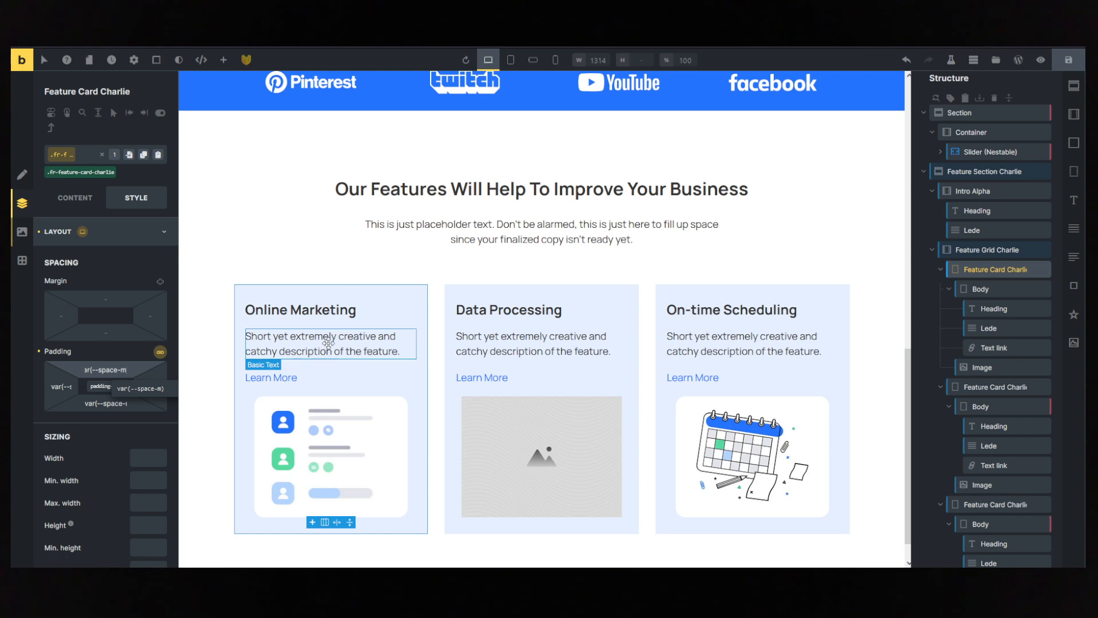
{"action": "left_click", "coordinate": [91, 204]}
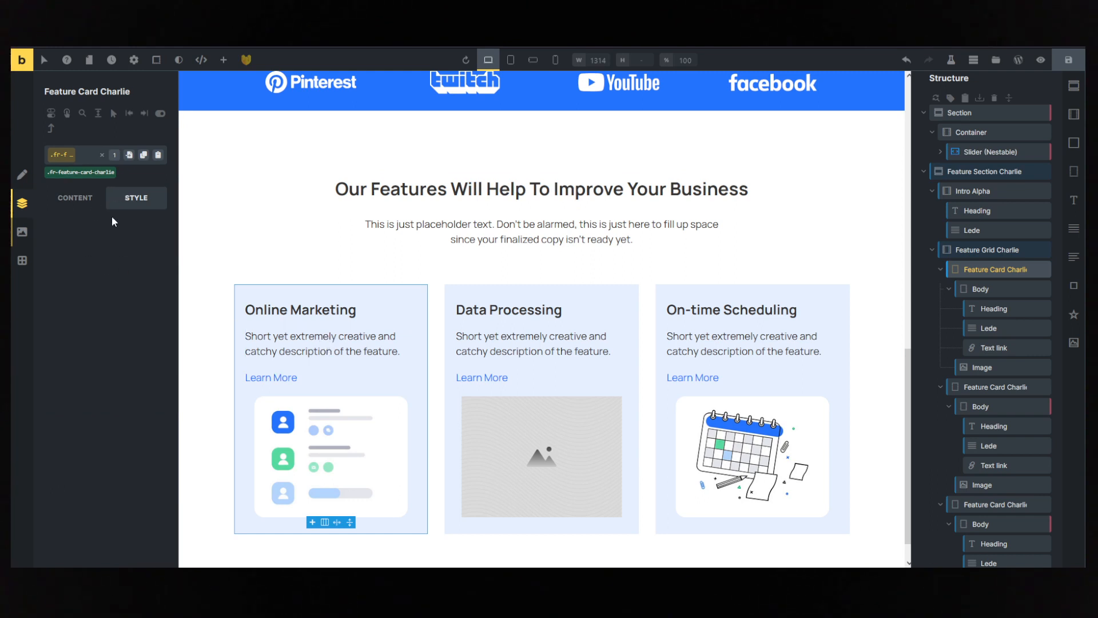
{"action": "left_click", "coordinate": [112, 201]}
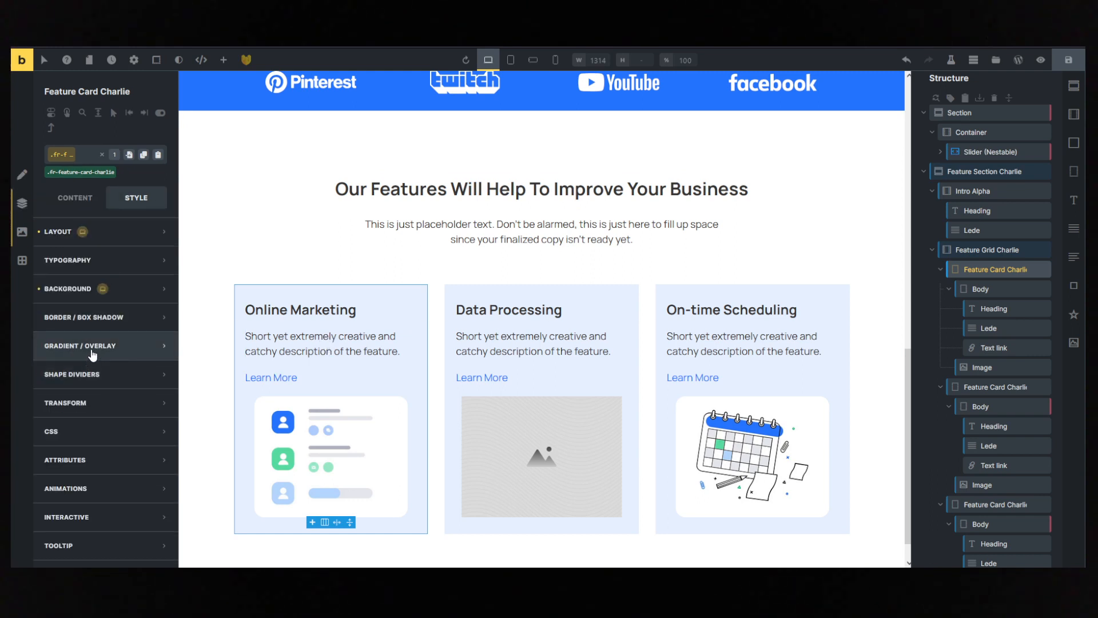
- Set the border radius of the .fr-feature-card-charlie class to the radius-l variable
{"action": "left_click", "coordinate": [97, 319]}
{"action": "left_click", "coordinate": [158, 260]}
{"action": "right_click", "coordinate": [72, 409]}
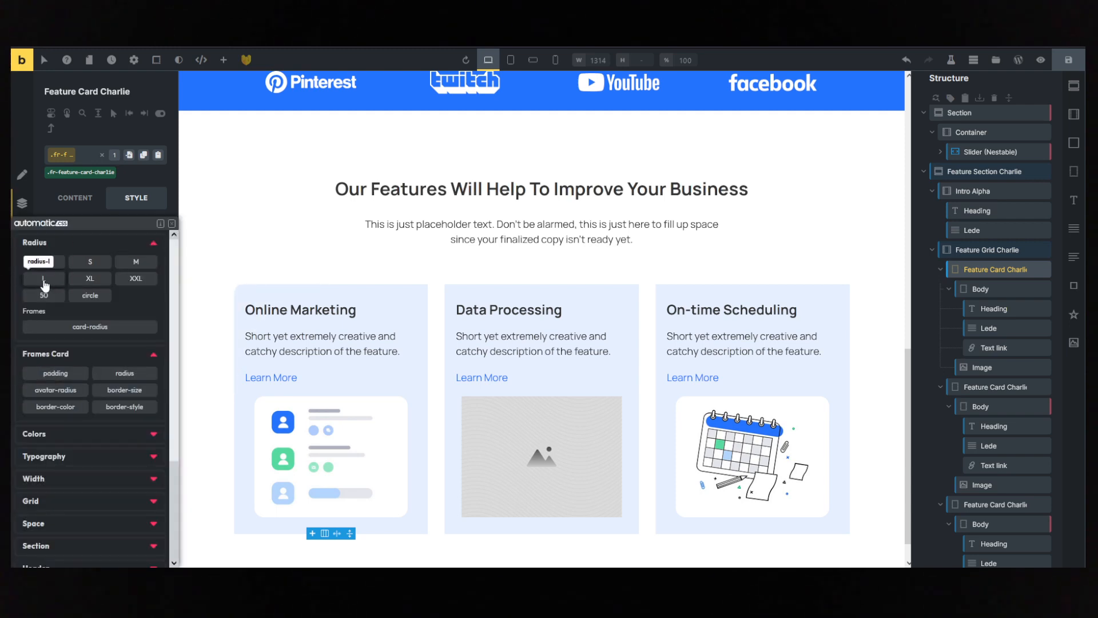
{"action": "left_click", "coordinate": [50, 283]}
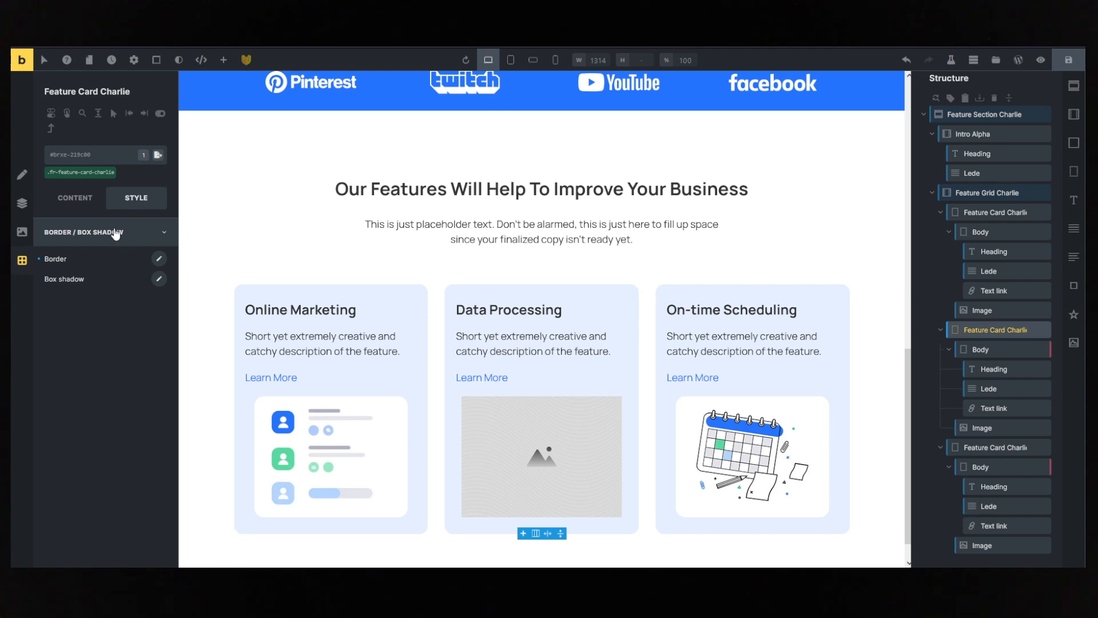
- Set the background color of only the Data Processing card to base-ultra-light at its ID level
{"action": "left_click", "coordinate": [100, 240]}
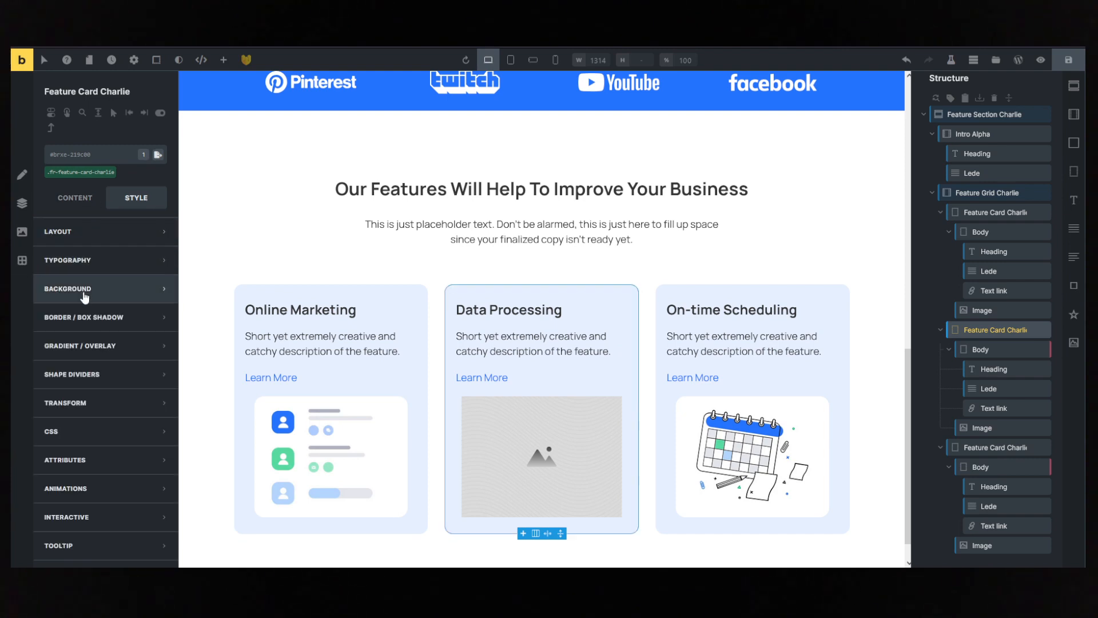
{"action": "left_click", "coordinate": [86, 248]}
{"action": "left_click", "coordinate": [156, 256]}
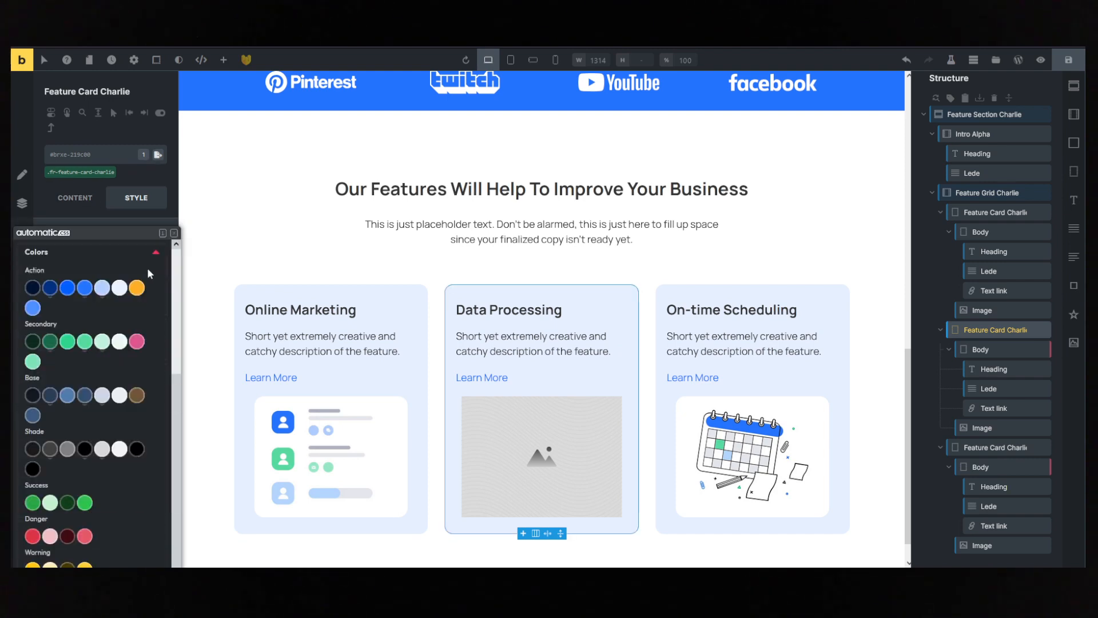
{"action": "left_click", "coordinate": [122, 395]}
- Compare the card backgrounds with the rest of the page and inspect the Data Processing image's content settings
{"action": "scroll", "coordinate": [876, 295], "scroll_direction": "up", "scroll_amount": 8}
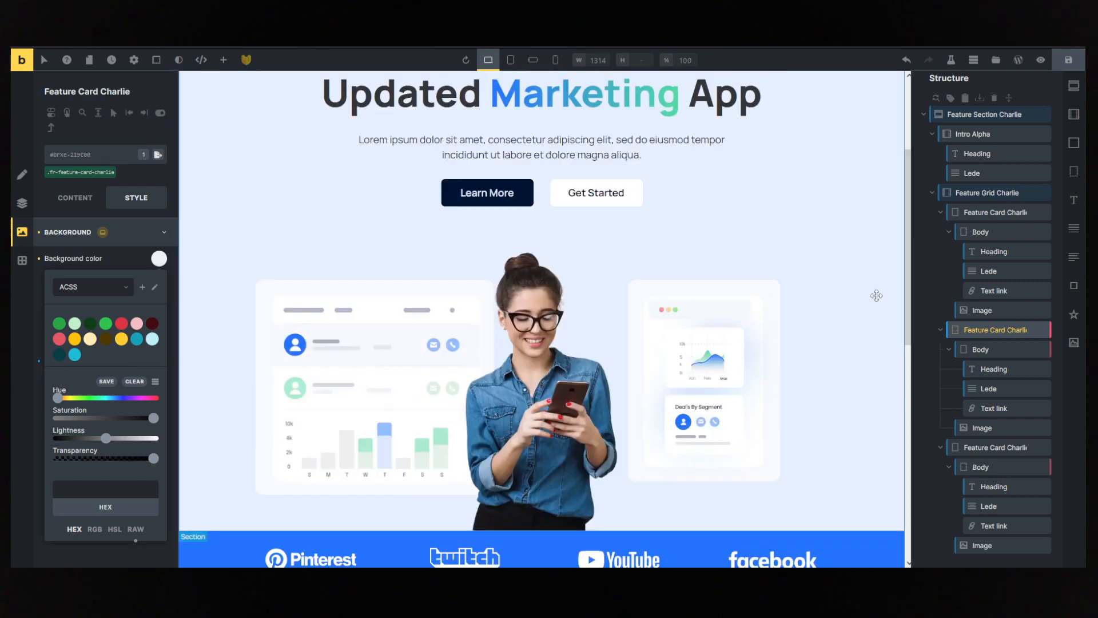
{"action": "scroll", "coordinate": [876, 295], "scroll_direction": "down", "scroll_amount": 6}
{"action": "left_click", "coordinate": [800, 294]}
{"action": "scroll", "coordinate": [800, 295], "scroll_direction": "down", "scroll_amount": 3}
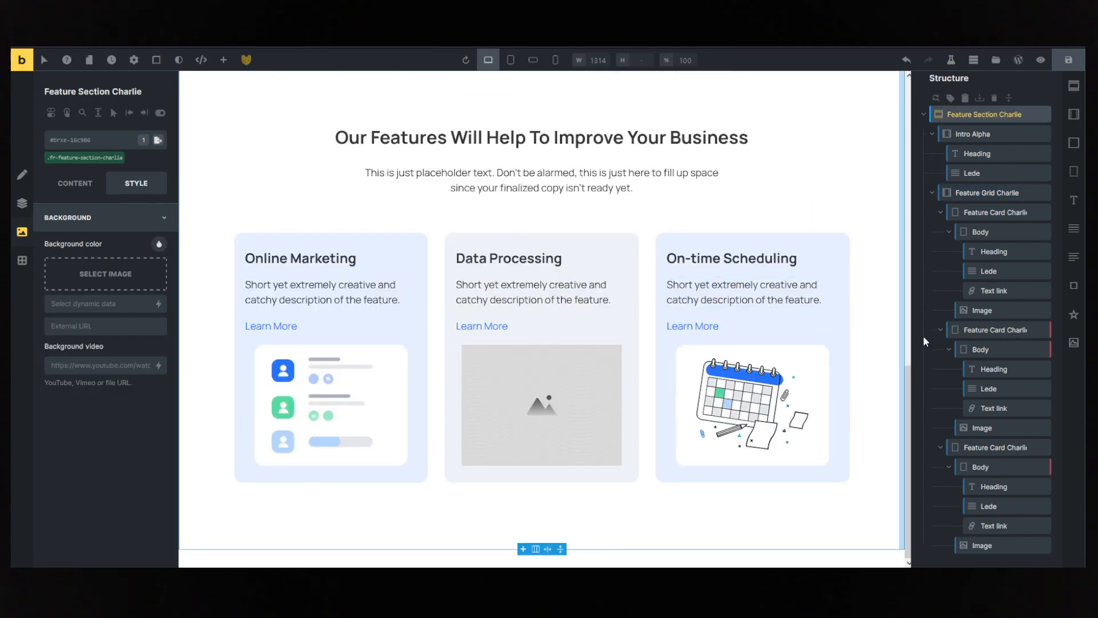
{"action": "scroll", "coordinate": [795, 255], "scroll_direction": "up", "scroll_amount": 1}
{"action": "left_click", "coordinate": [793, 257]}
{"action": "left_click", "coordinate": [505, 422]}
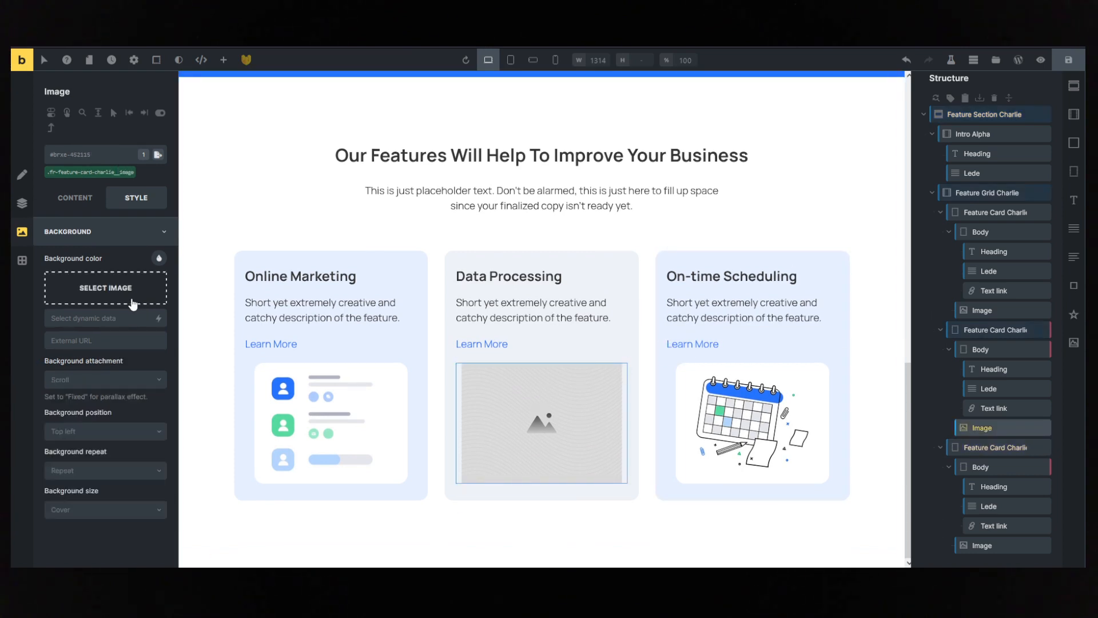
{"action": "left_click", "coordinate": [75, 198]}
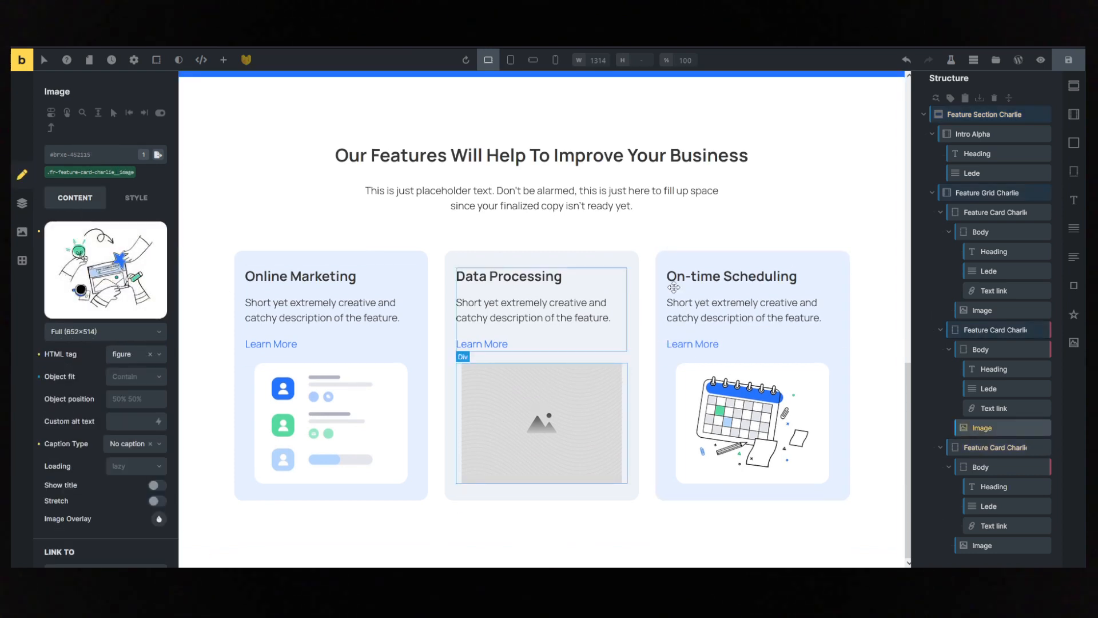
- Duplicate the Feature Grid Charlie container within the feature section and collapse the grid's structure
{"action": "left_click", "coordinate": [991, 212]}
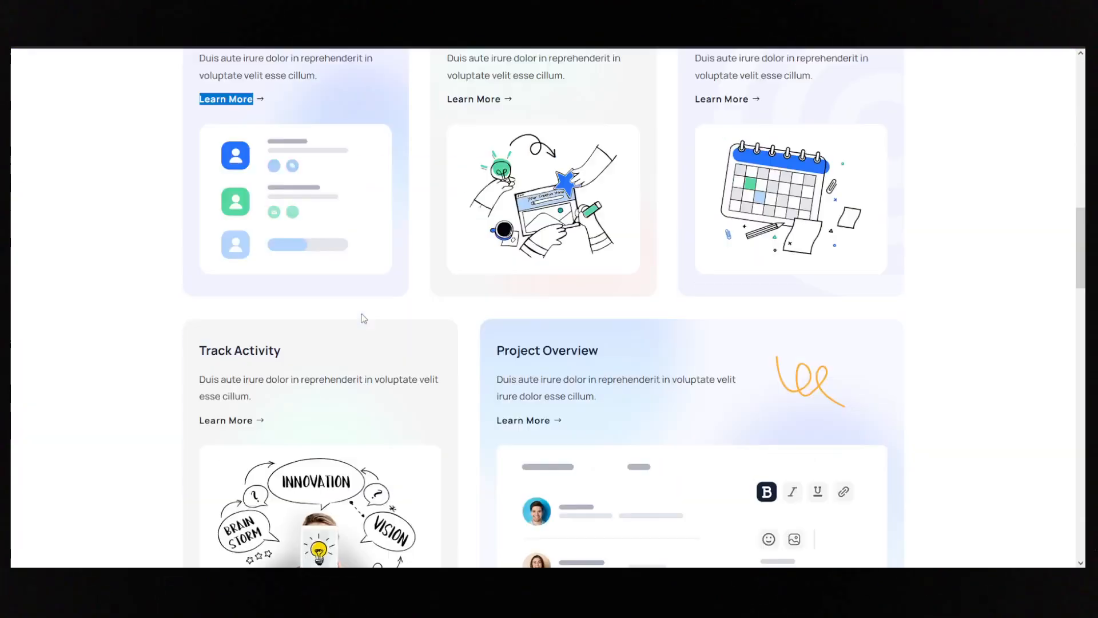
{"action": "scroll", "coordinate": [458, 281], "scroll_direction": "down", "scroll_amount": 2}
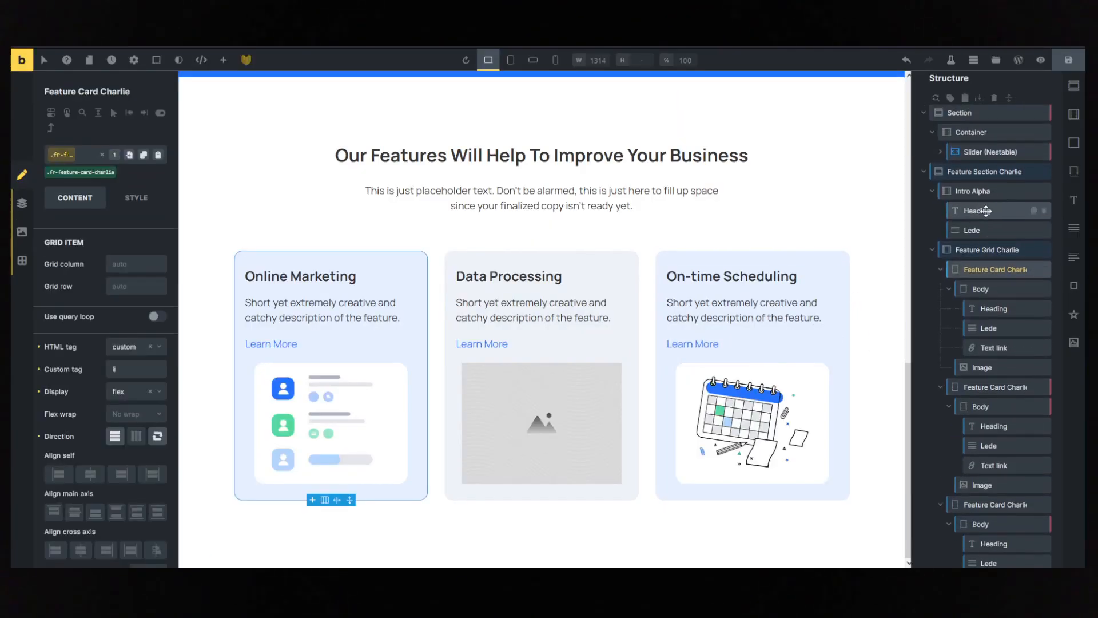
{"action": "left_click", "coordinate": [1018, 249]}
{"action": "scroll", "coordinate": [1024, 229], "scroll_direction": "down", "scroll_amount": 1}
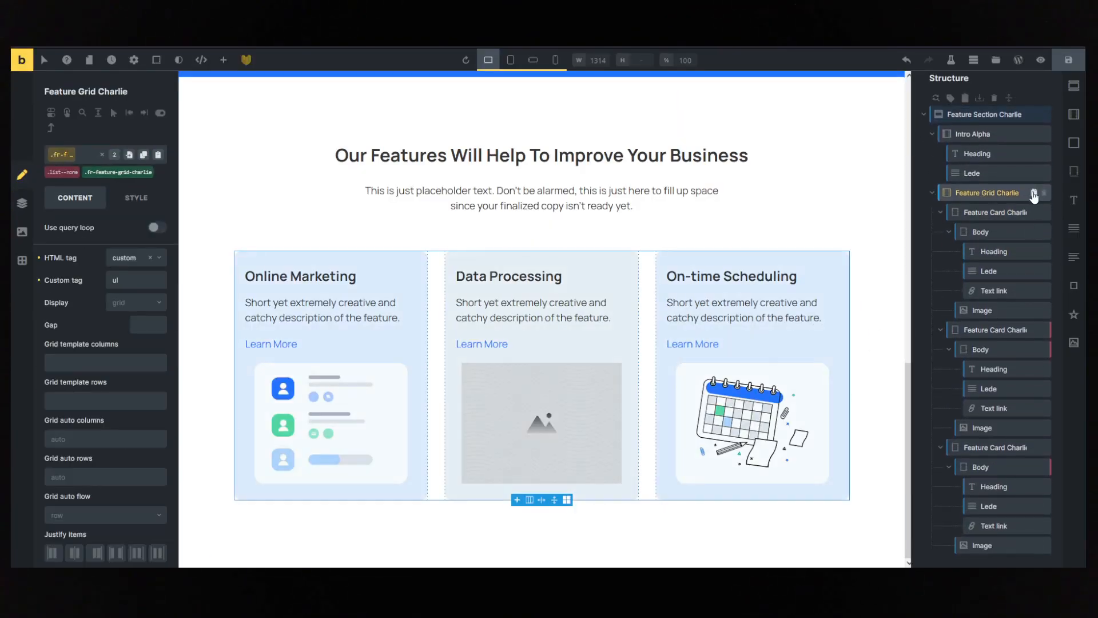
{"action": "left_click", "coordinate": [1034, 194]}
{"action": "left_click", "coordinate": [932, 193]}
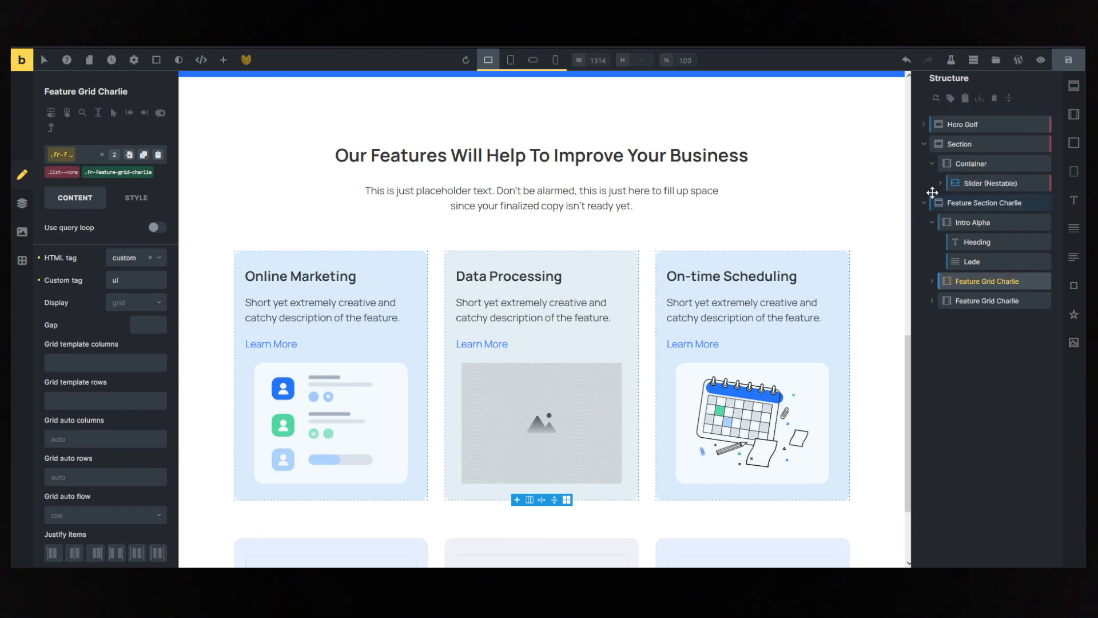
- Copy the whole custom CSS block of the .fr-feature-grid-charlie class from the duplicated grid
{"action": "left_click", "coordinate": [956, 302]}
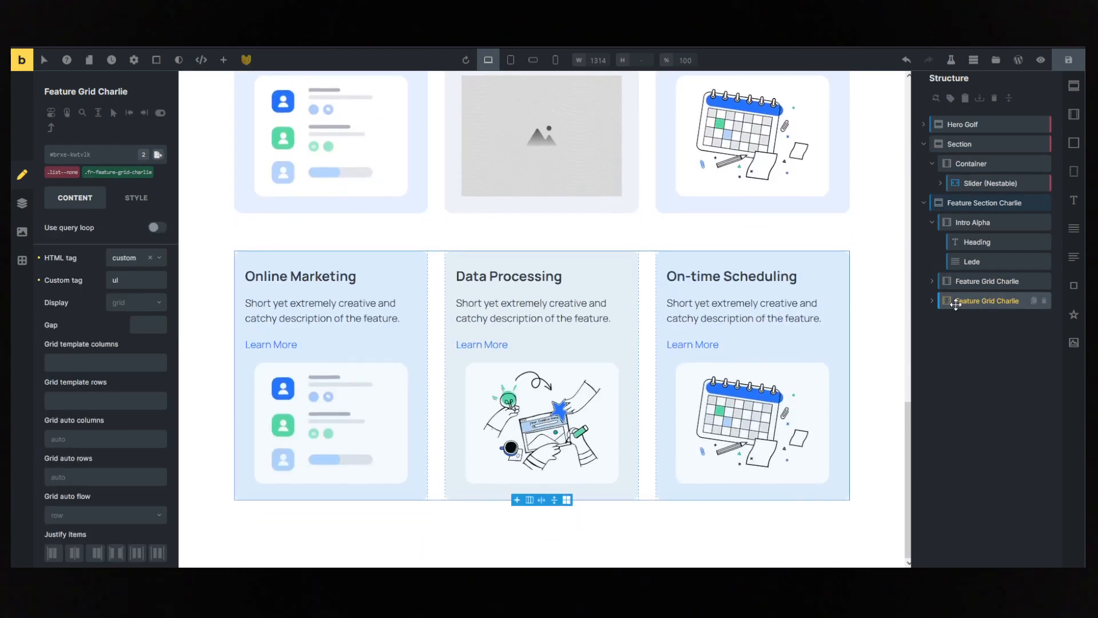
{"action": "left_click", "coordinate": [108, 172]}
{"action": "scroll", "coordinate": [104, 168], "scroll_direction": "down", "scroll_amount": 3}
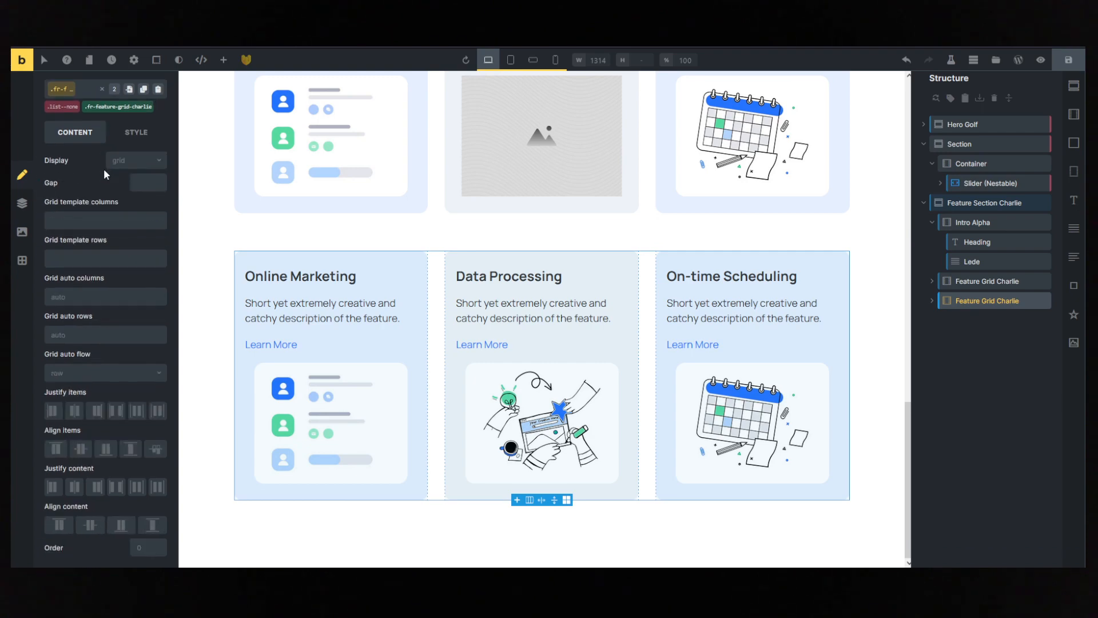
{"action": "scroll", "coordinate": [114, 189], "scroll_direction": "up", "scroll_amount": 3}
{"action": "left_click", "coordinate": [132, 196]}
{"action": "left_click", "coordinate": [128, 172]}
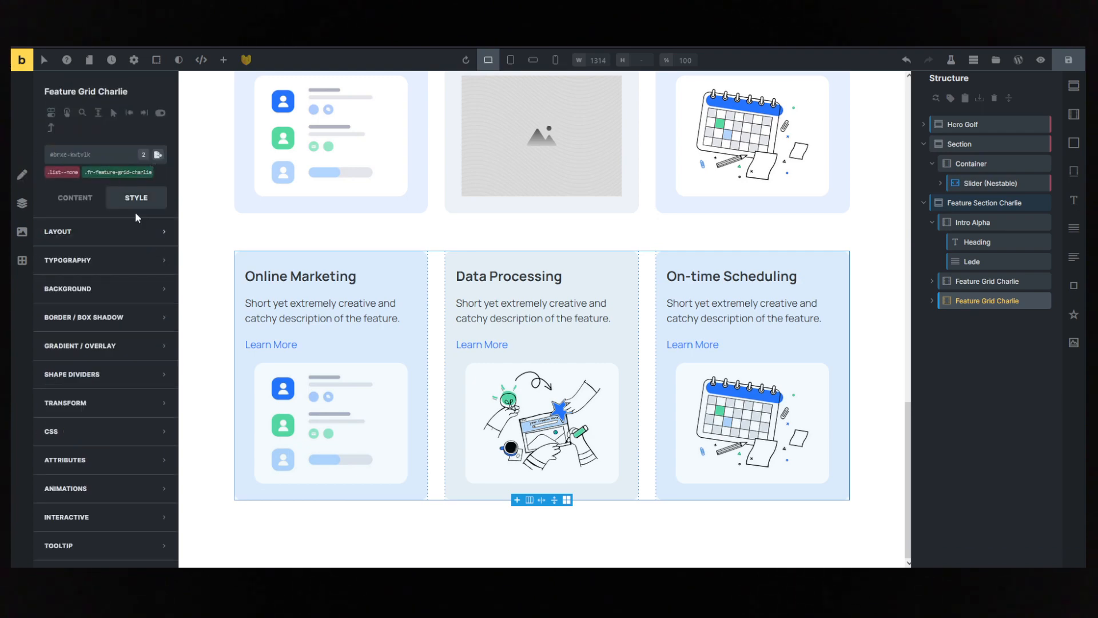
{"action": "left_click", "coordinate": [120, 172]}
{"action": "left_click", "coordinate": [155, 431]}
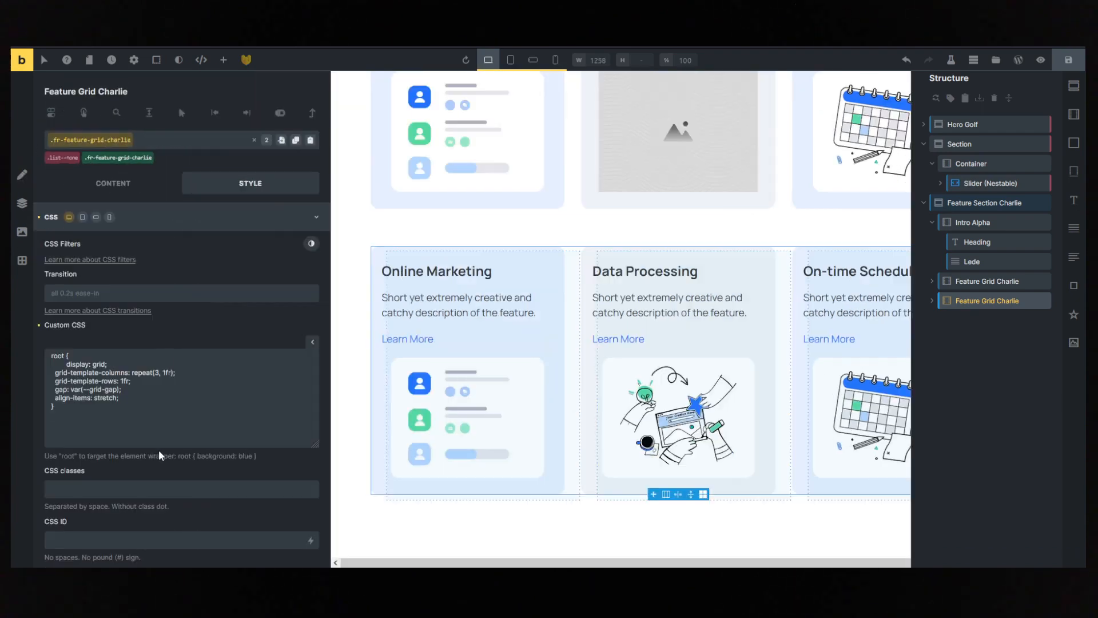
{"action": "left_click_drag", "start_coordinate": [187, 436], "coordinate": [13, 341]}
{"action": "key", "text": "ctrl+c"}
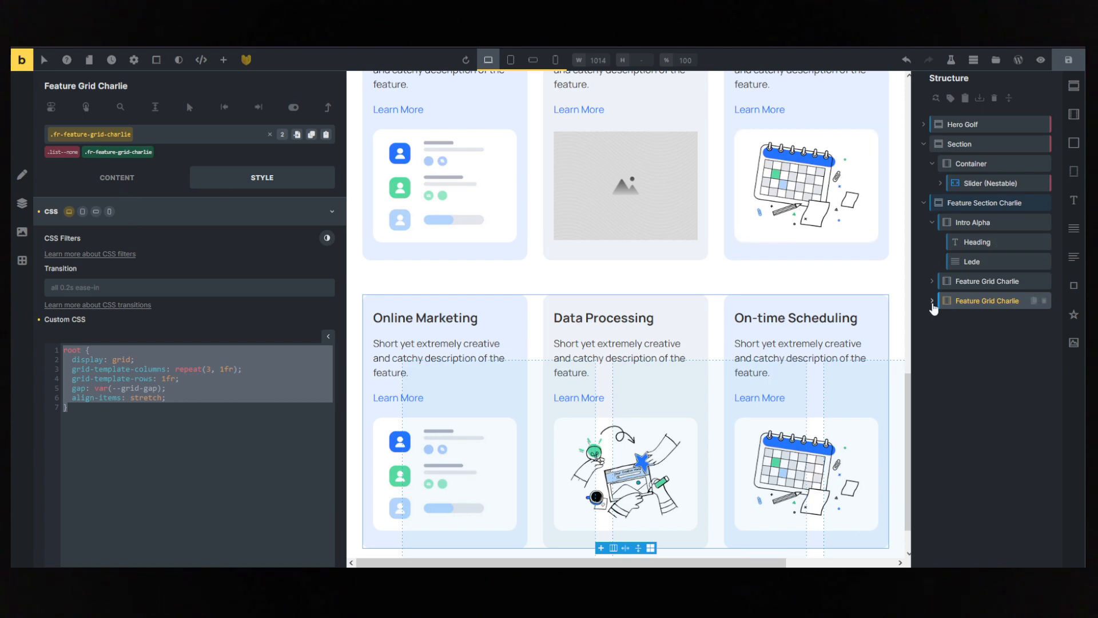
- Delete the duplicated grid's third card and paste the copied CSS at the grid's ID level with grid-template-columns set to repeat(2, 1fr)
{"action": "left_click", "coordinate": [932, 301]}
{"action": "left_click", "coordinate": [1044, 360]}
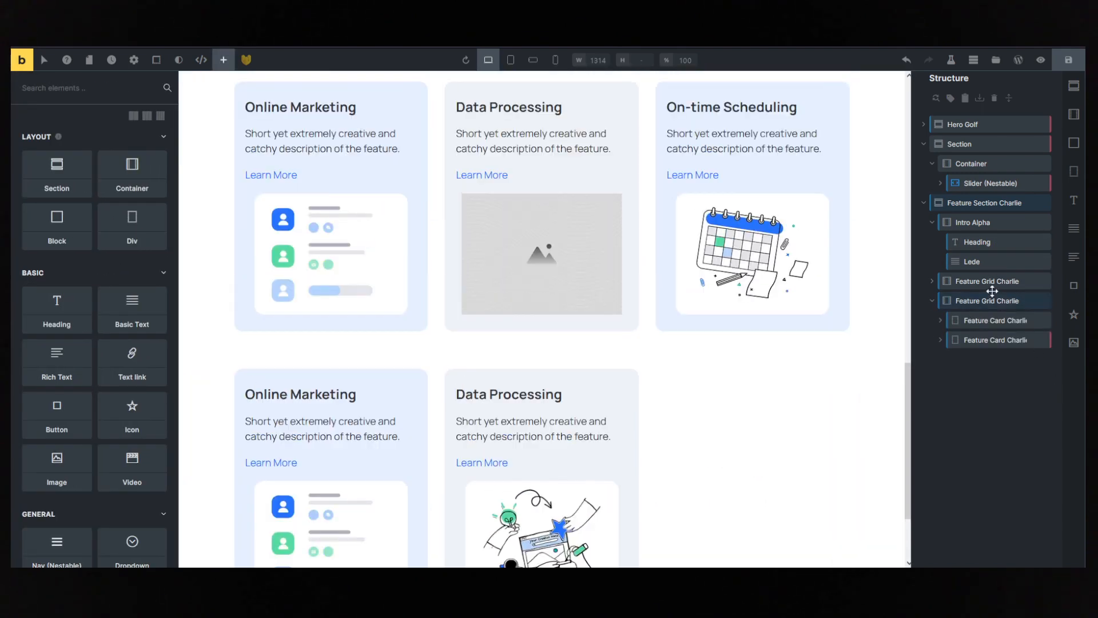
{"action": "left_click", "coordinate": [987, 300]}
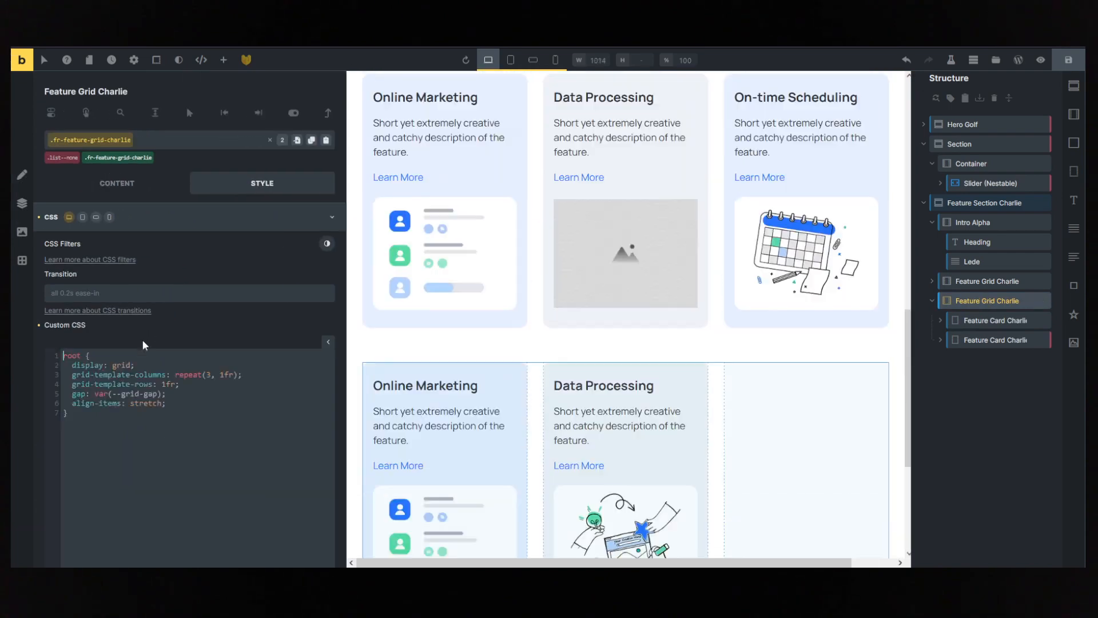
{"action": "left_click", "coordinate": [127, 159]}
{"action": "left_click", "coordinate": [193, 413]}
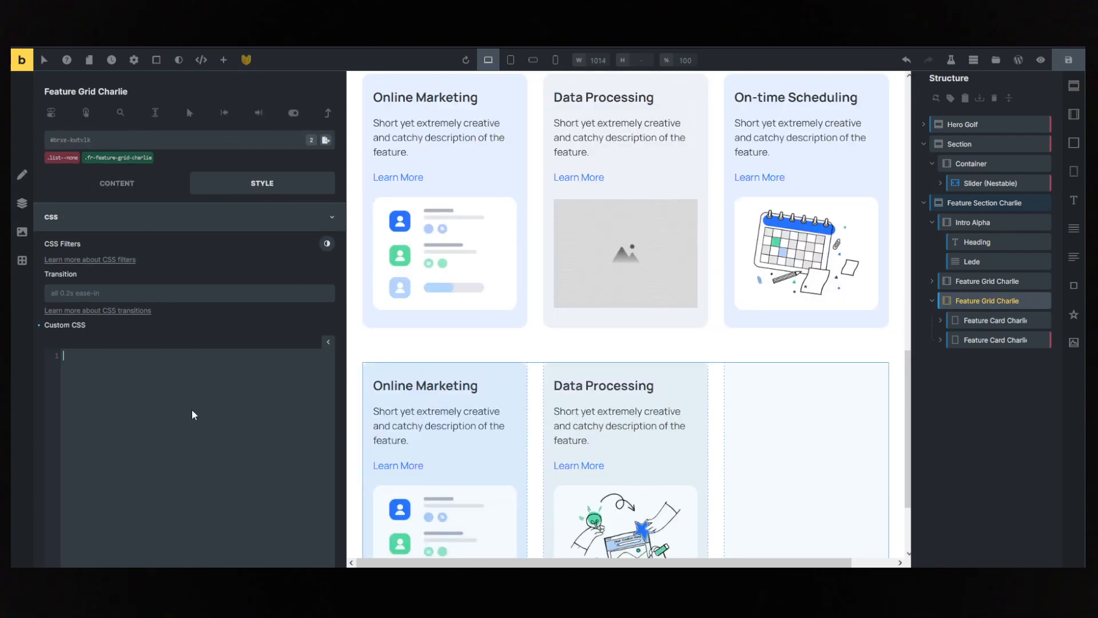
{"action": "key", "text": "ctrl+v"}
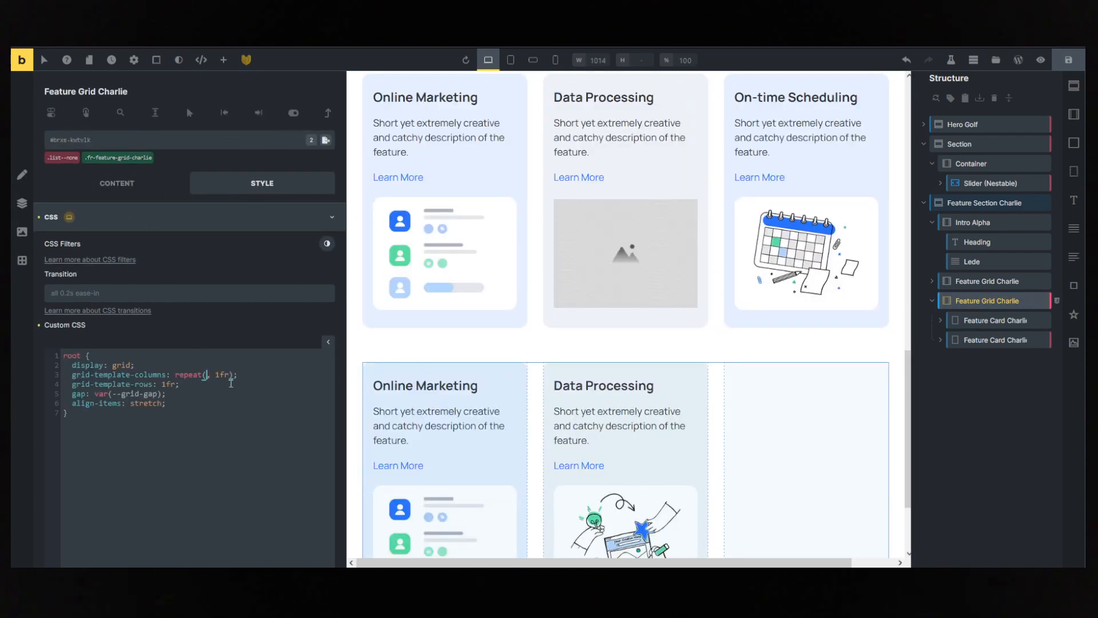
{"action": "type", "text": "2"}
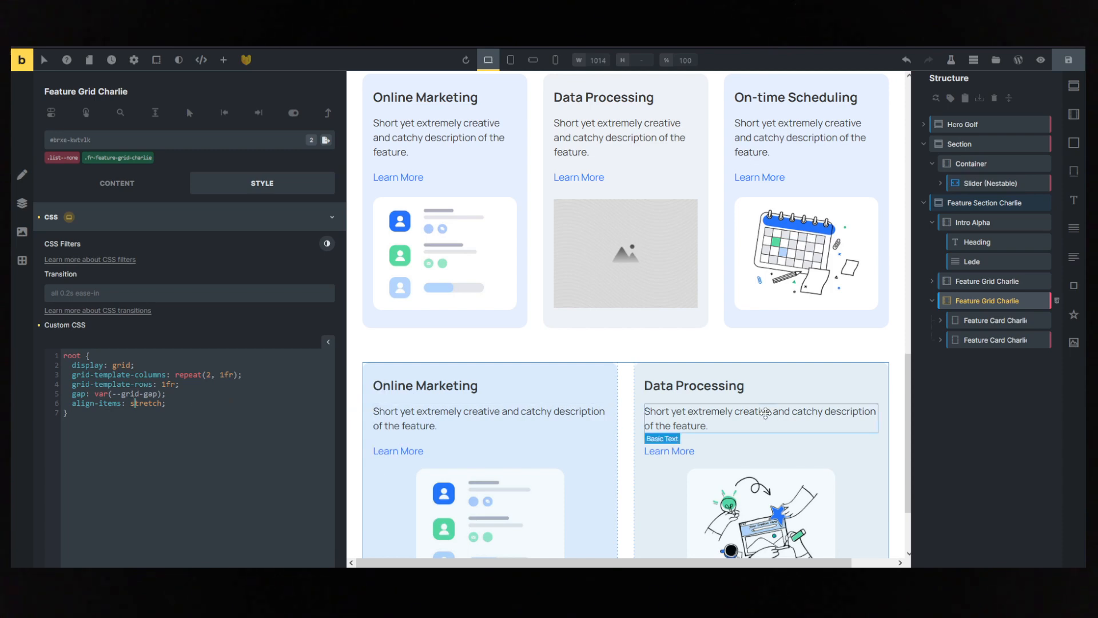
{"action": "left_click", "coordinate": [117, 183]}
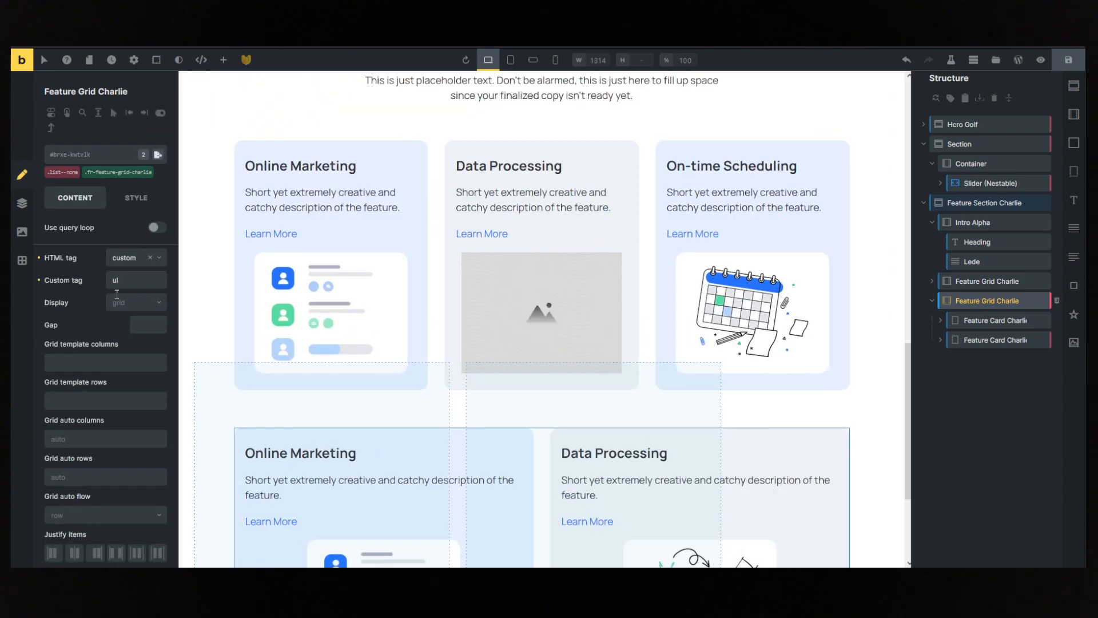
{"action": "left_click", "coordinate": [875, 316]}
{"action": "scroll", "coordinate": [872, 311], "scroll_direction": "down", "scroll_amount": 3}
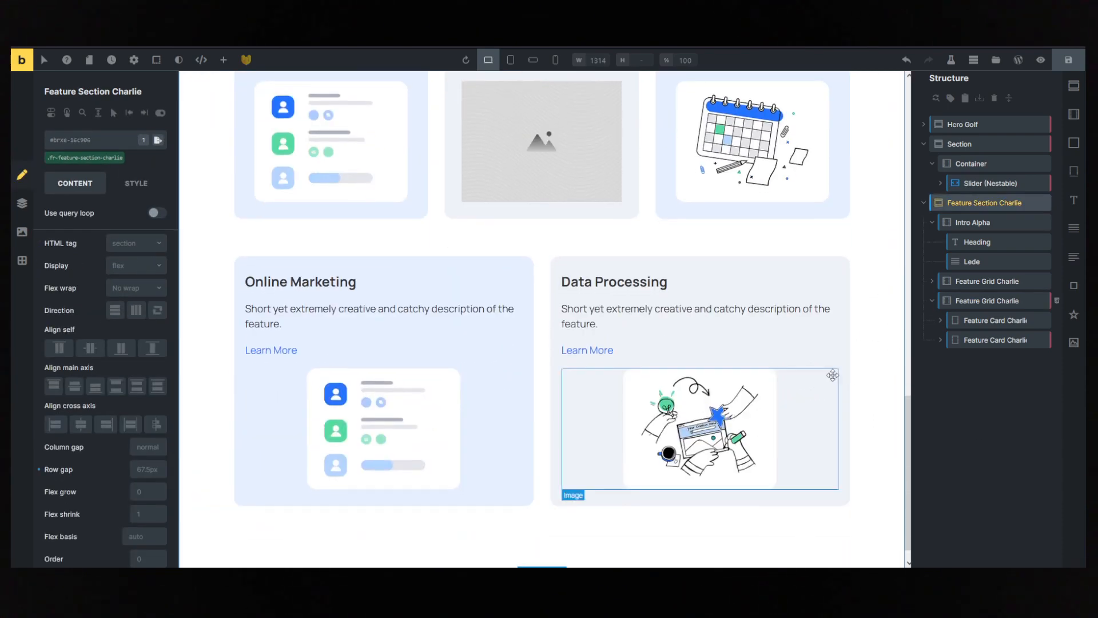
- Set the duplicated grid's template columns to the grid-2-3 variable and review the two-card row
{"action": "left_click", "coordinate": [982, 301]}
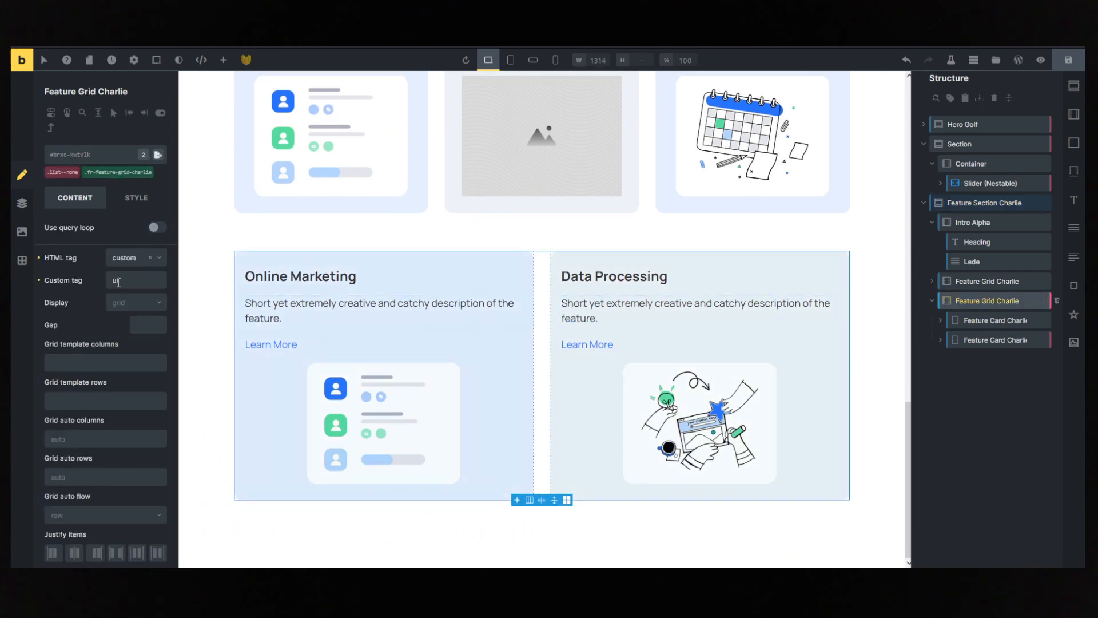
{"action": "right_click", "coordinate": [63, 360]}
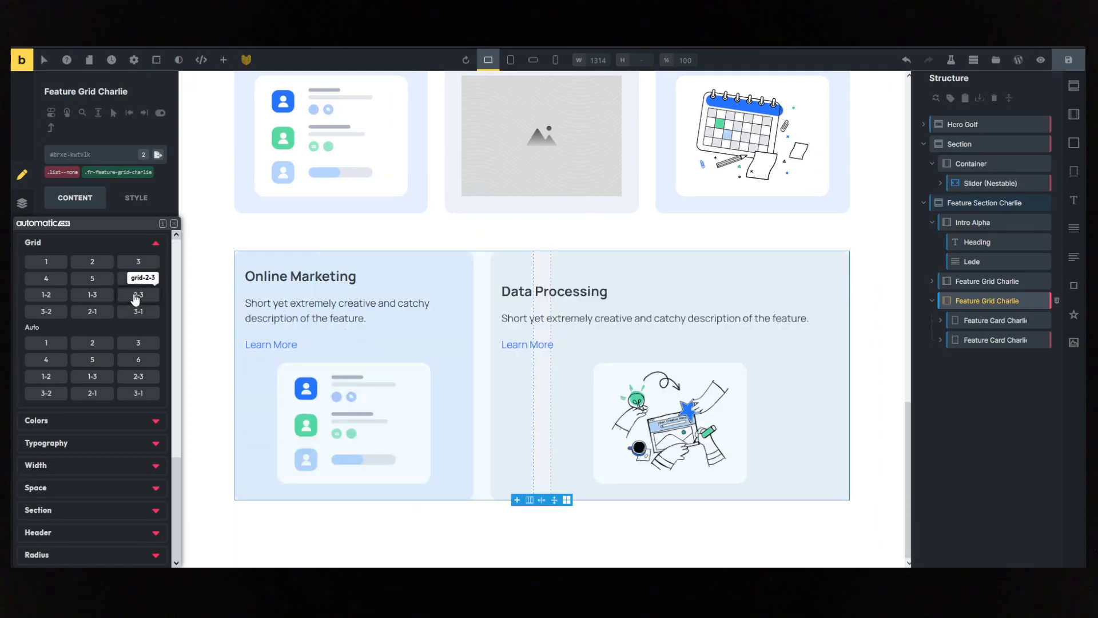
{"action": "left_click", "coordinate": [137, 294]}
{"action": "scroll", "coordinate": [829, 367], "scroll_direction": "up", "scroll_amount": 3}
{"action": "left_click", "coordinate": [888, 342]}
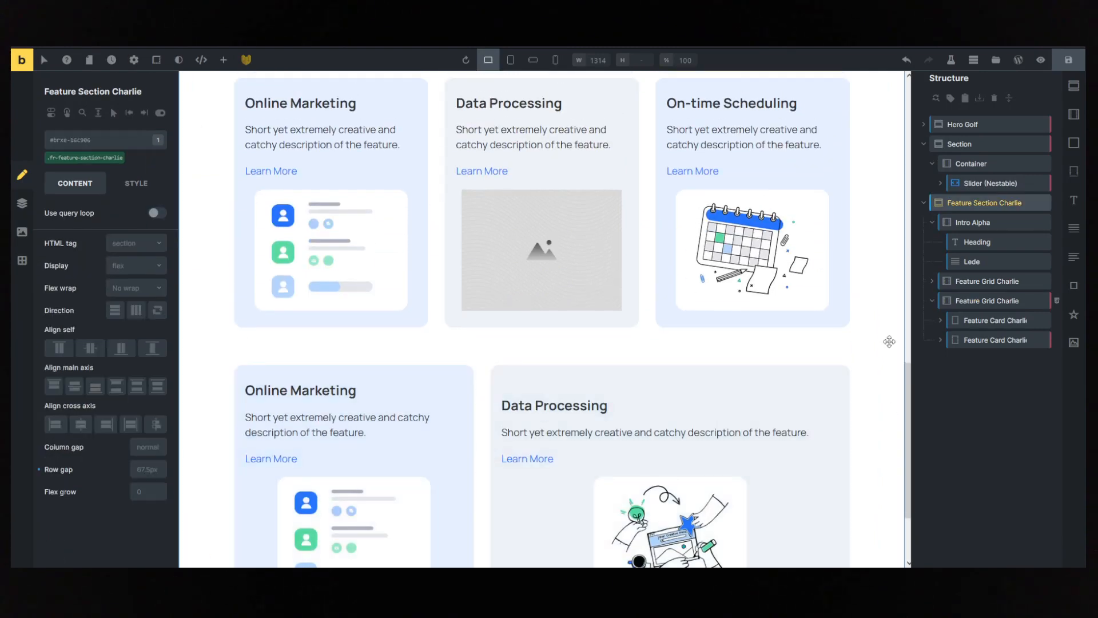
{"action": "scroll", "coordinate": [872, 454], "scroll_direction": "down", "scroll_amount": 2}
{"action": "scroll", "coordinate": [875, 454], "scroll_direction": "up", "scroll_amount": 5}
{"action": "scroll", "coordinate": [875, 454], "scroll_direction": "down", "scroll_amount": 2}
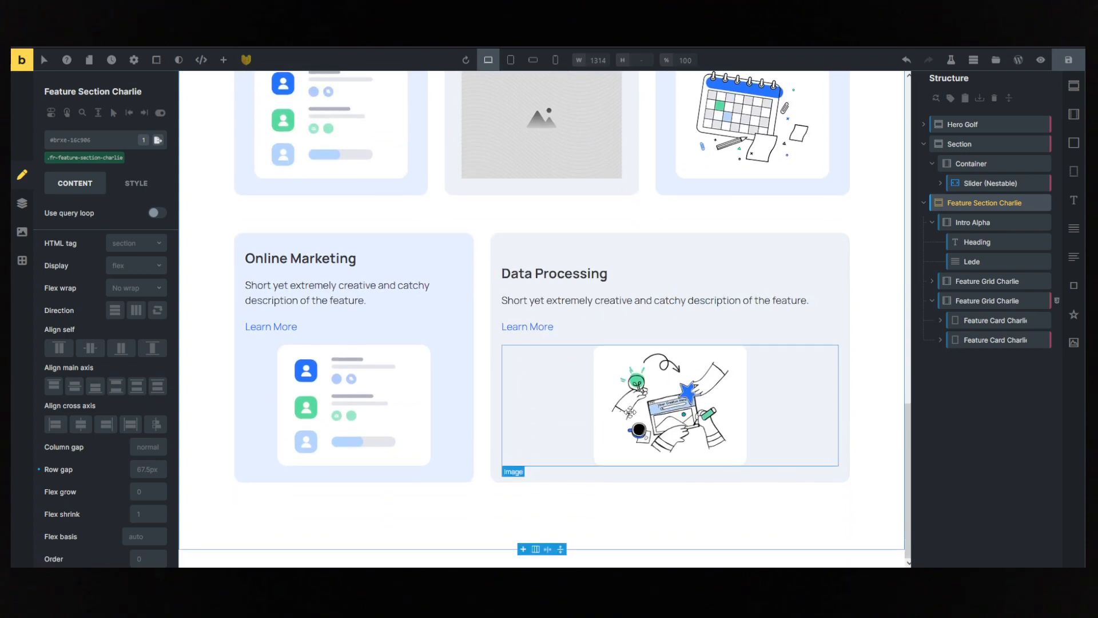
- Replace the image in the duplicated grid's Online Marketing card with the Innovation, Vision and Brain Storm illustration from the media library
{"action": "left_click", "coordinate": [354, 404]}
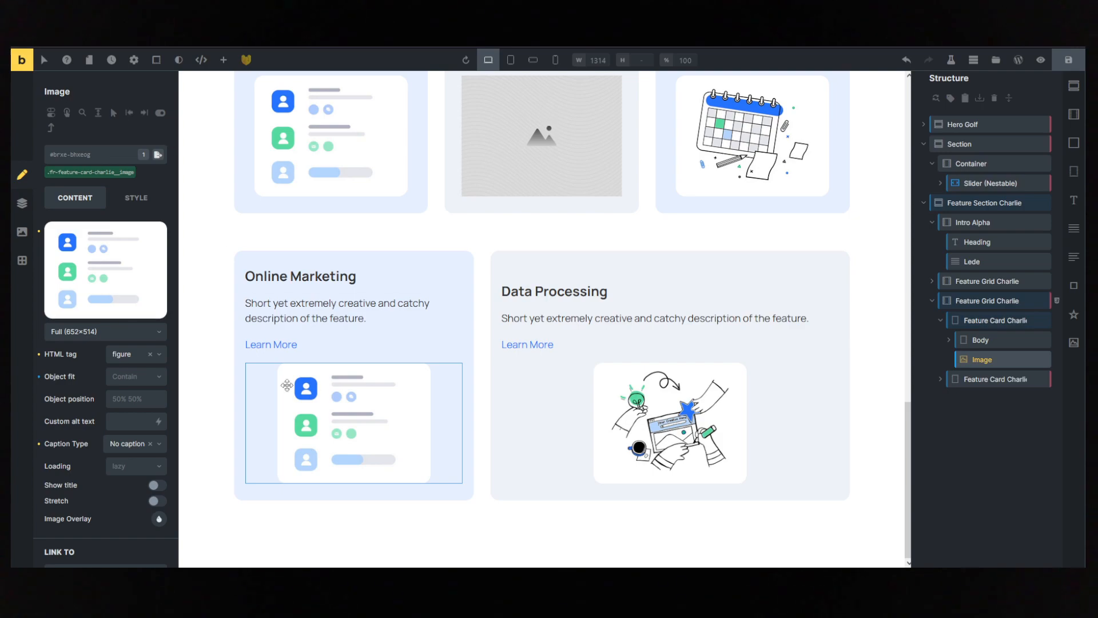
{"action": "left_click", "coordinate": [106, 263]}
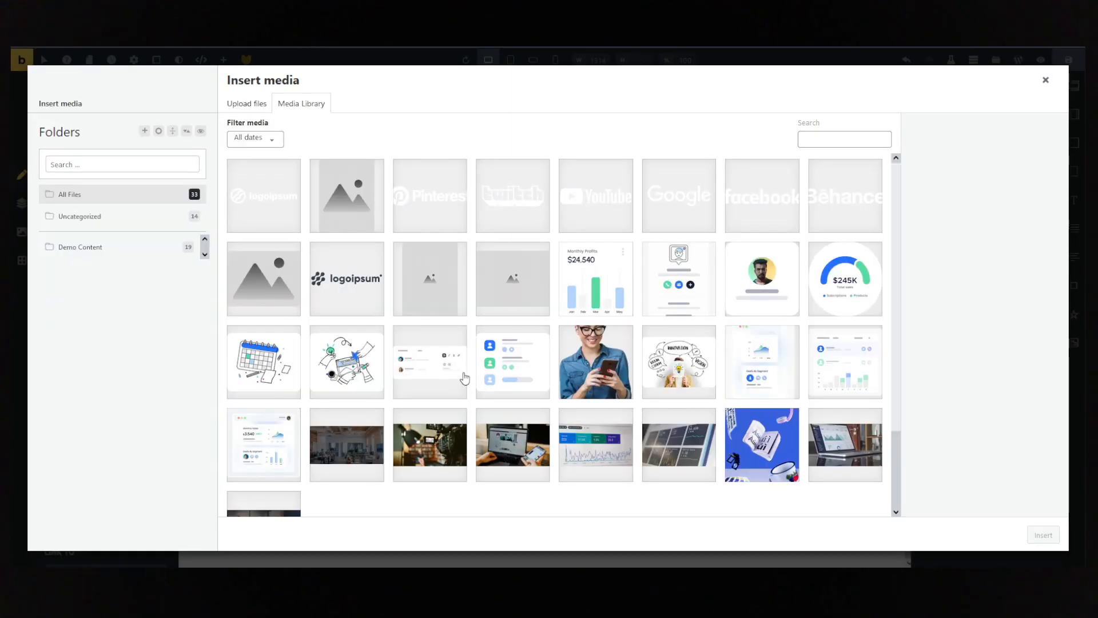
{"action": "left_click", "coordinate": [682, 363]}
{"action": "left_click", "coordinate": [1043, 535]}
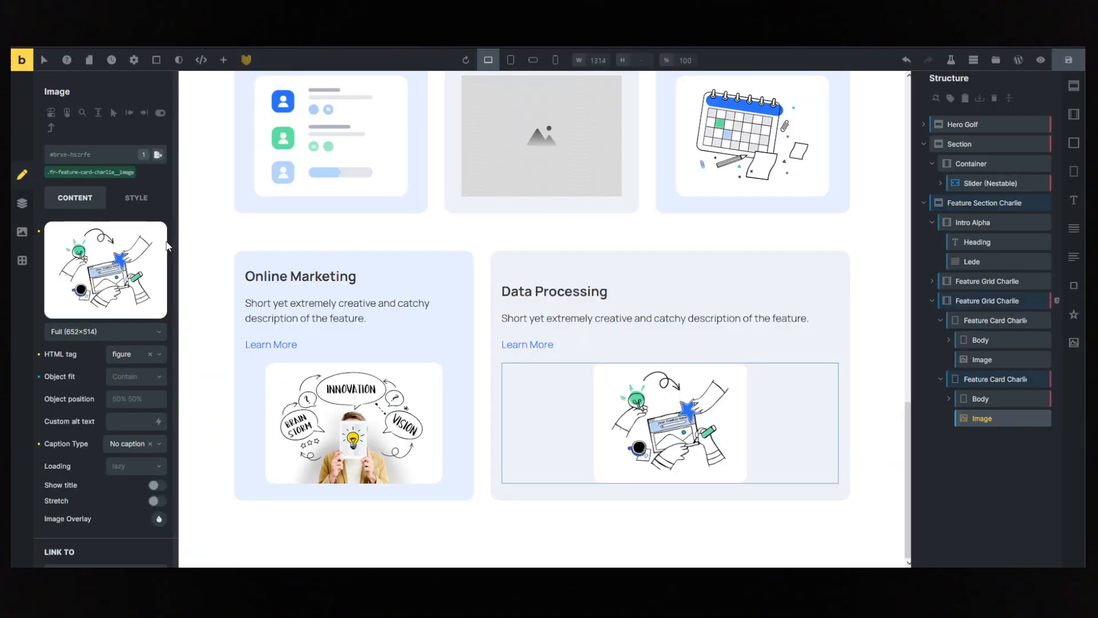
- Replace the image in the duplicated grid's Data Processing card with the wide text-editor mockup and review the page
{"action": "left_click", "coordinate": [105, 263]}
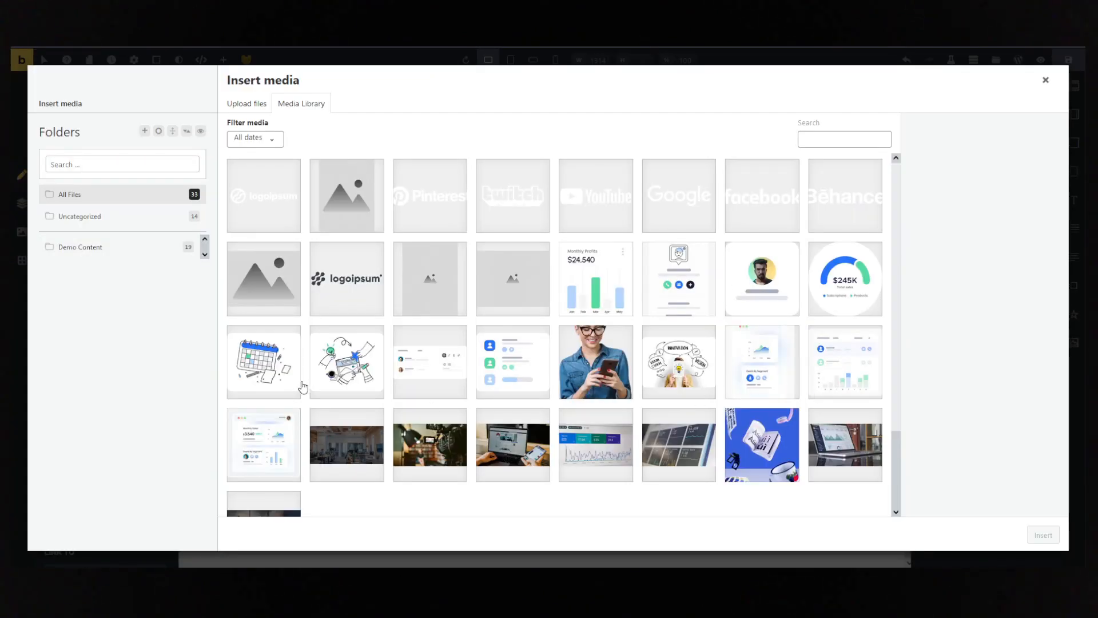
{"action": "left_click", "coordinate": [443, 373]}
{"action": "left_click", "coordinate": [1043, 535]}
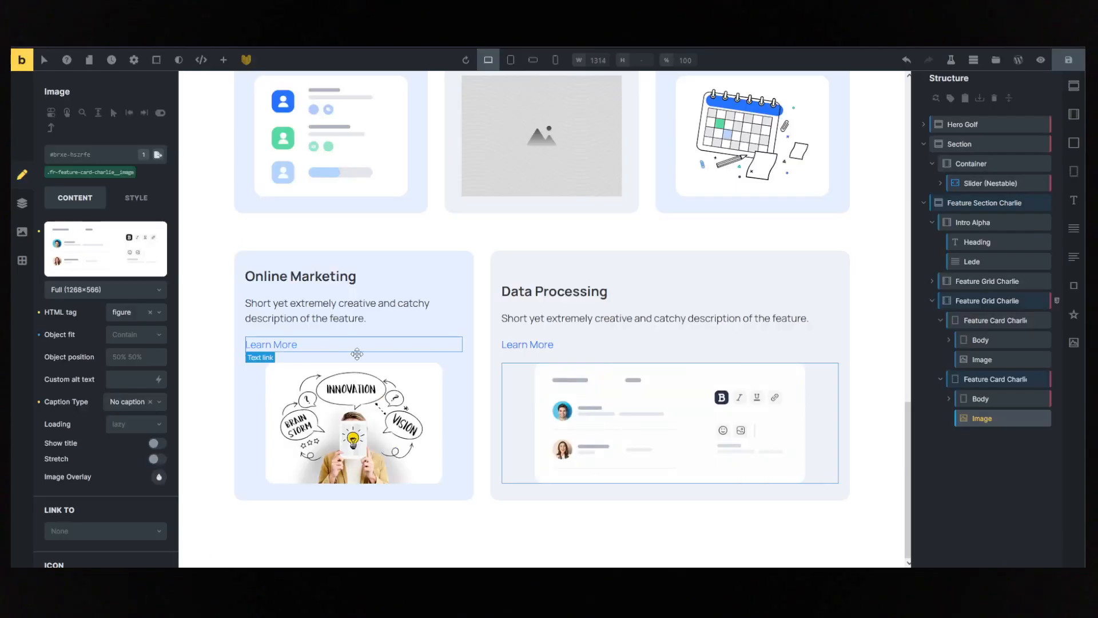
{"action": "left_click", "coordinate": [848, 332]}
{"action": "scroll", "coordinate": [875, 320], "scroll_direction": "up", "scroll_amount": 10}
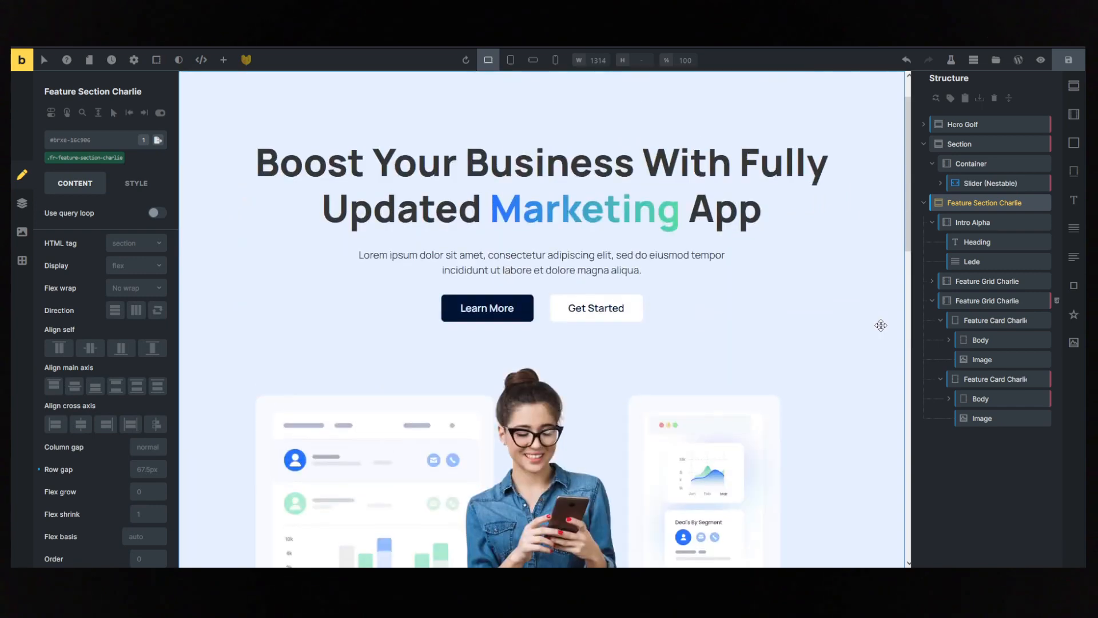
{"action": "scroll", "coordinate": [875, 321], "scroll_direction": "down", "scroll_amount": 5}
{"action": "scroll", "coordinate": [863, 343], "scroll_direction": "down", "scroll_amount": 6}
{"action": "scroll", "coordinate": [868, 446], "scroll_direction": "down", "scroll_amount": 2}
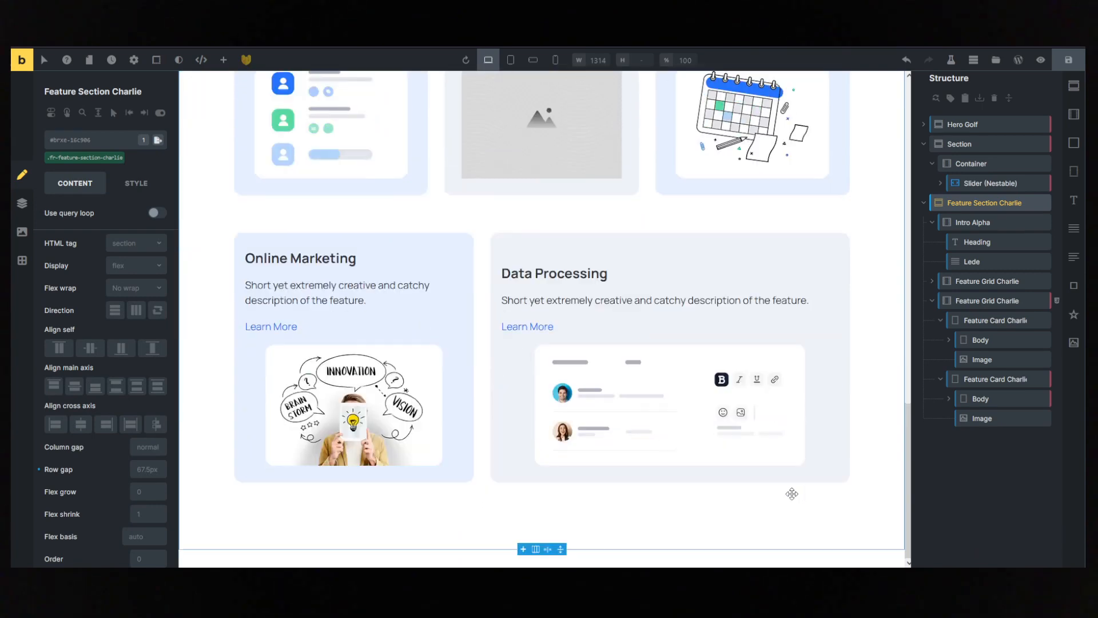
- Check the button pair below the reference page's feature cards and copy the hero's CTA Links Alpha block
{"action": "key", "text": "Escape"}
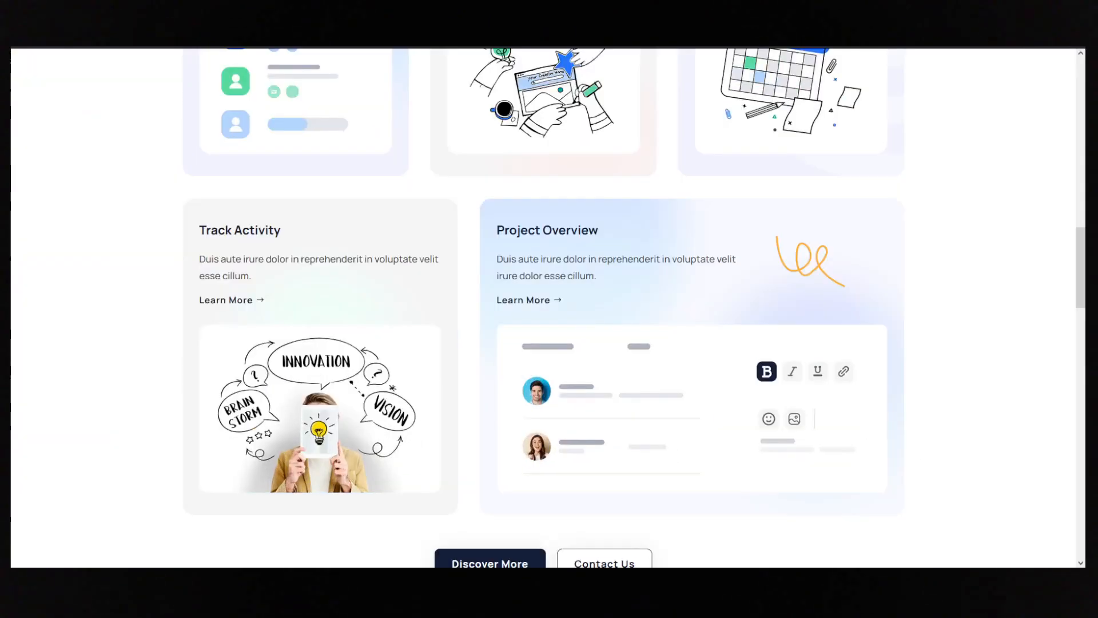
{"action": "scroll", "coordinate": [483, 292], "scroll_direction": "down", "scroll_amount": 6}
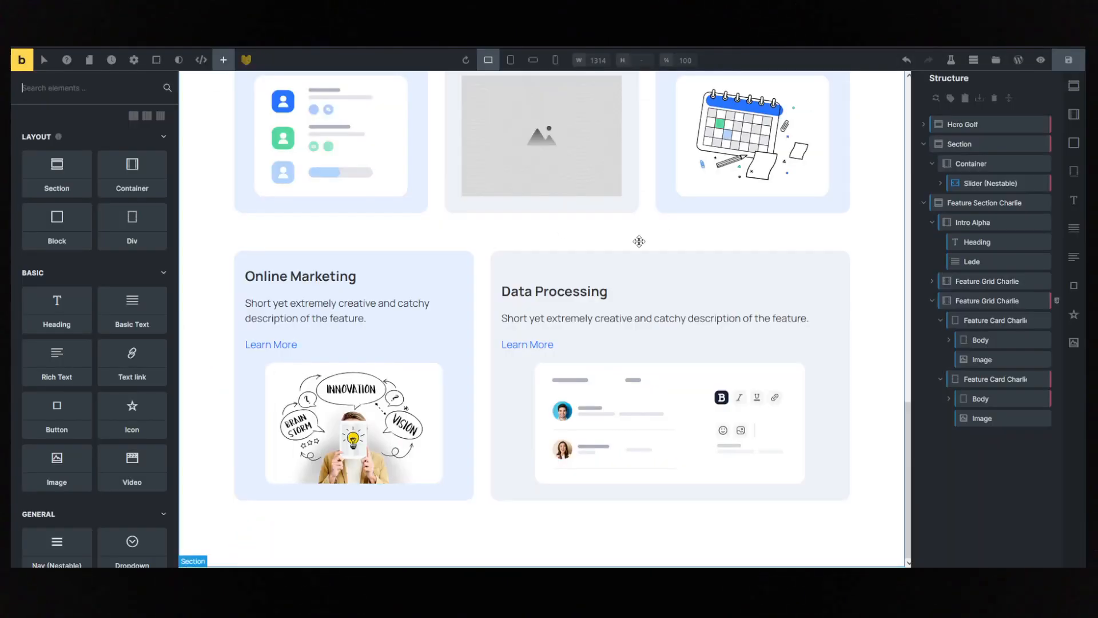
{"action": "scroll", "coordinate": [526, 174], "scroll_direction": "up", "scroll_amount": 10}
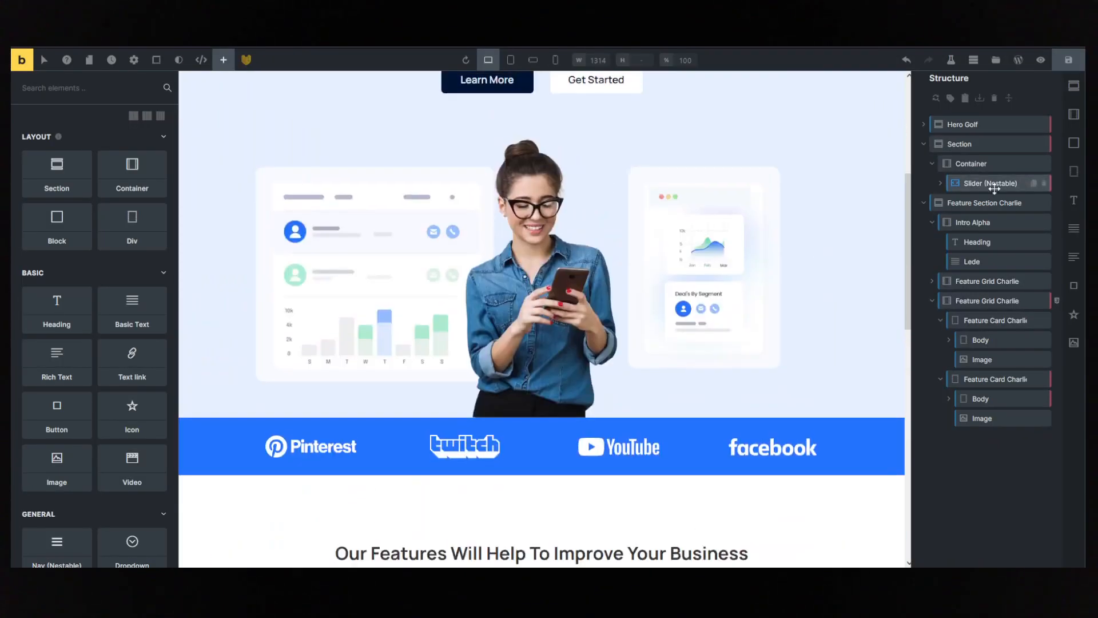
{"action": "scroll", "coordinate": [526, 174], "scroll_direction": "up", "scroll_amount": 4}
{"action": "left_click", "coordinate": [587, 311]}
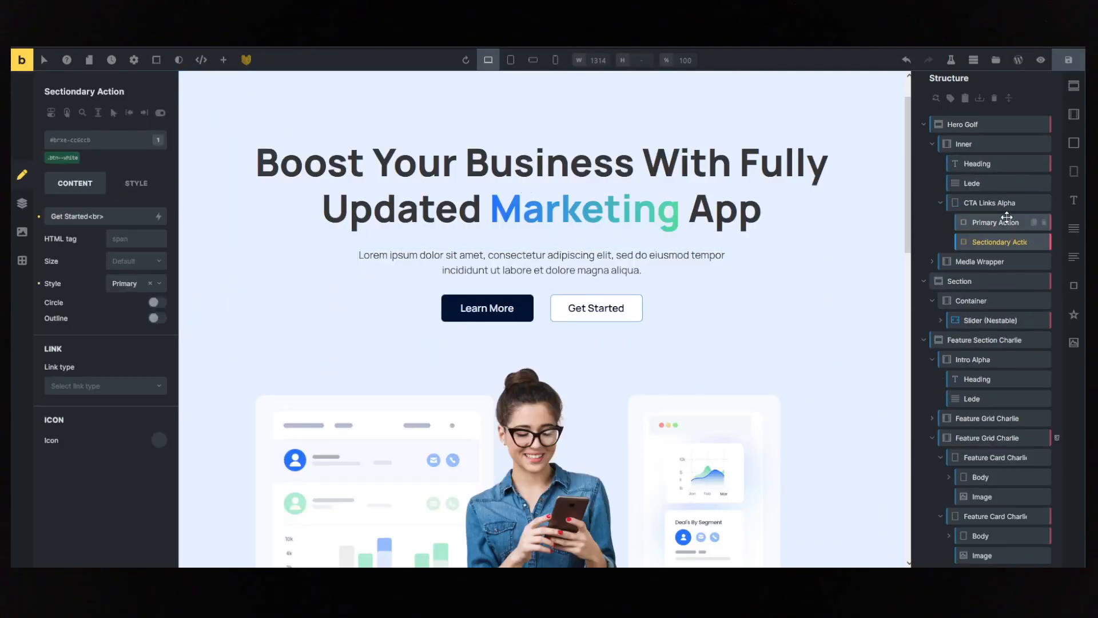
{"action": "left_click", "coordinate": [1035, 206]}
{"action": "key", "text": "ctrl+c"}
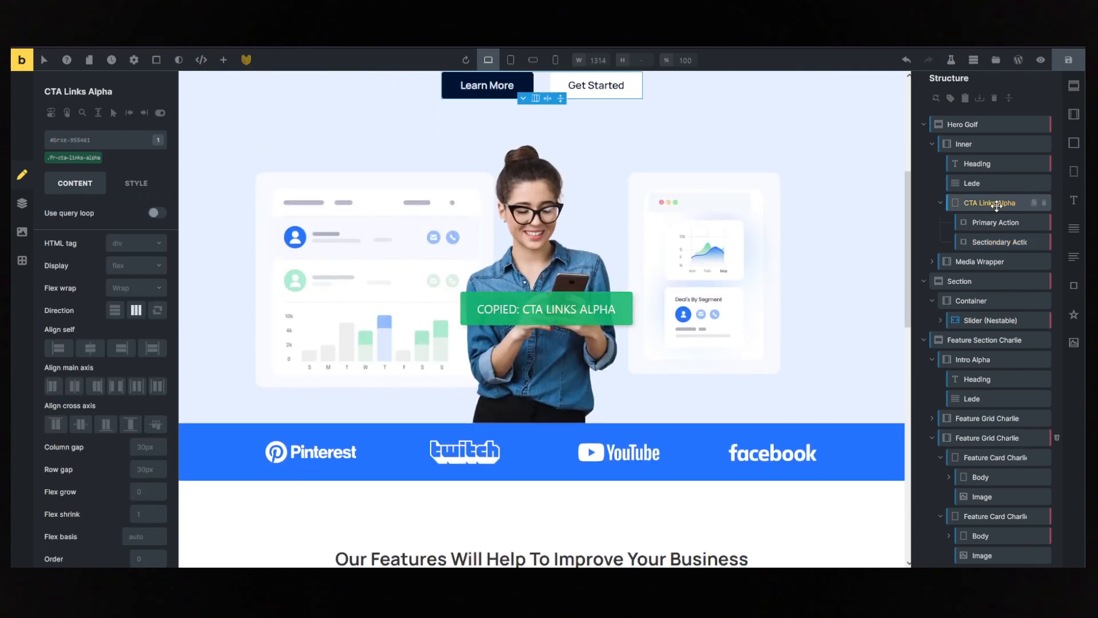
- Paste the copied CTA Links Alpha block into Feature Section Charlie, below the two-card feature grid
{"action": "scroll", "coordinate": [995, 209], "scroll_direction": "down", "scroll_amount": 1}
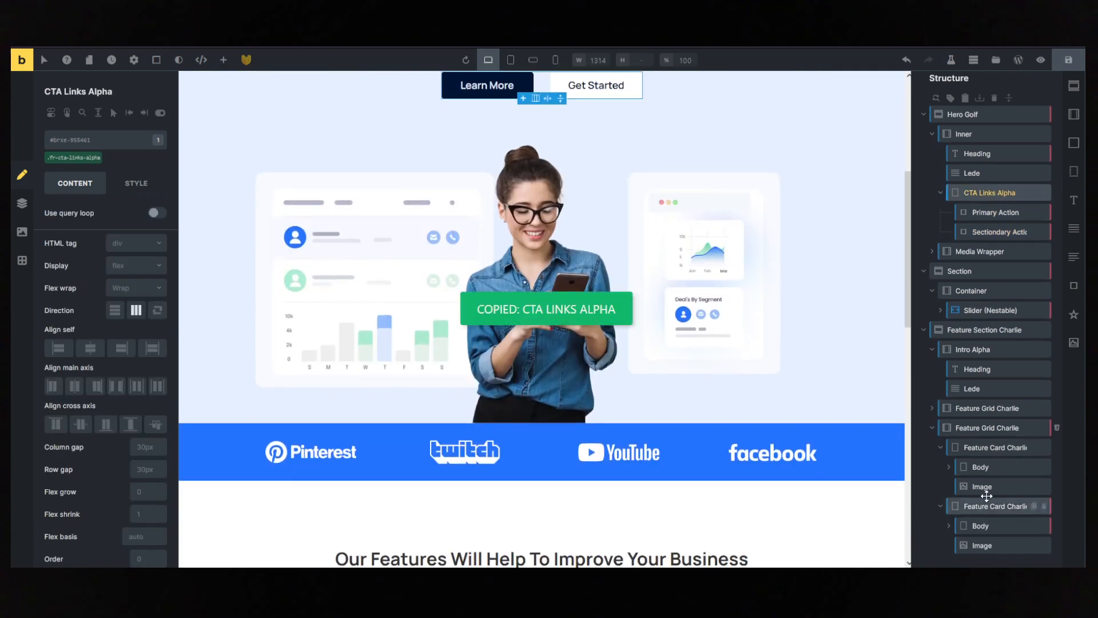
{"action": "left_click", "coordinate": [973, 427]}
{"action": "left_click", "coordinate": [642, 524]}
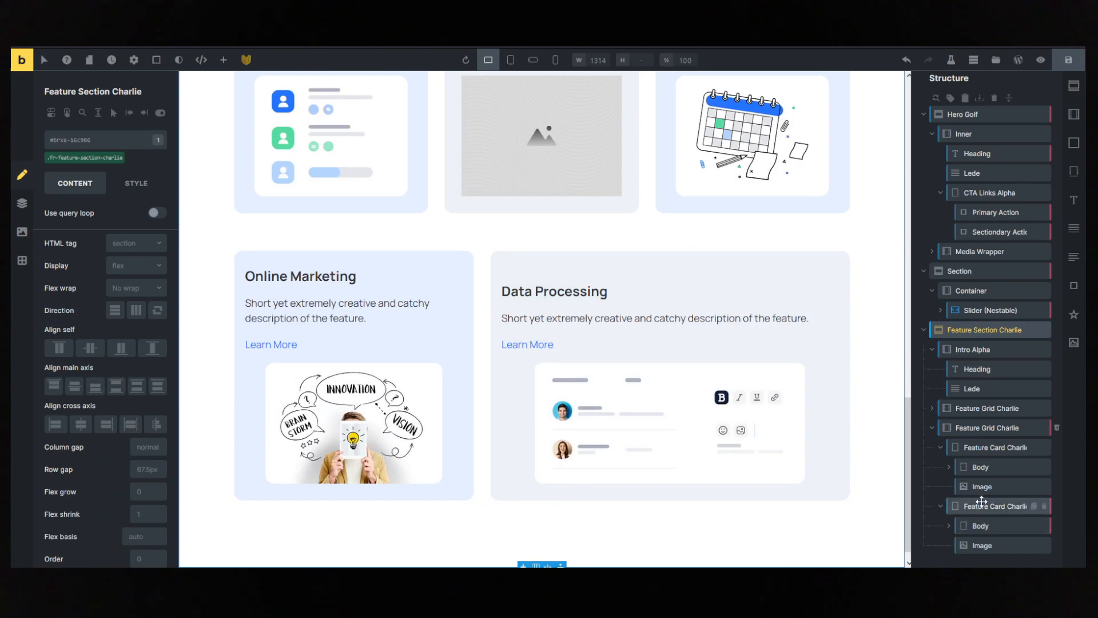
{"action": "left_click", "coordinate": [972, 350]}
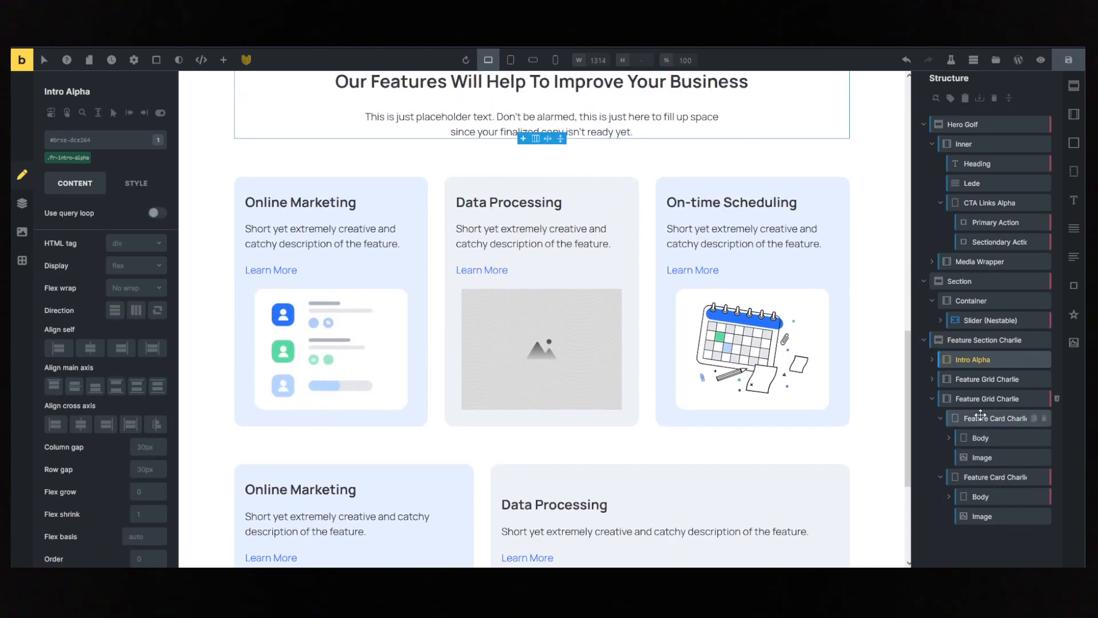
{"action": "left_click", "coordinate": [970, 340]}
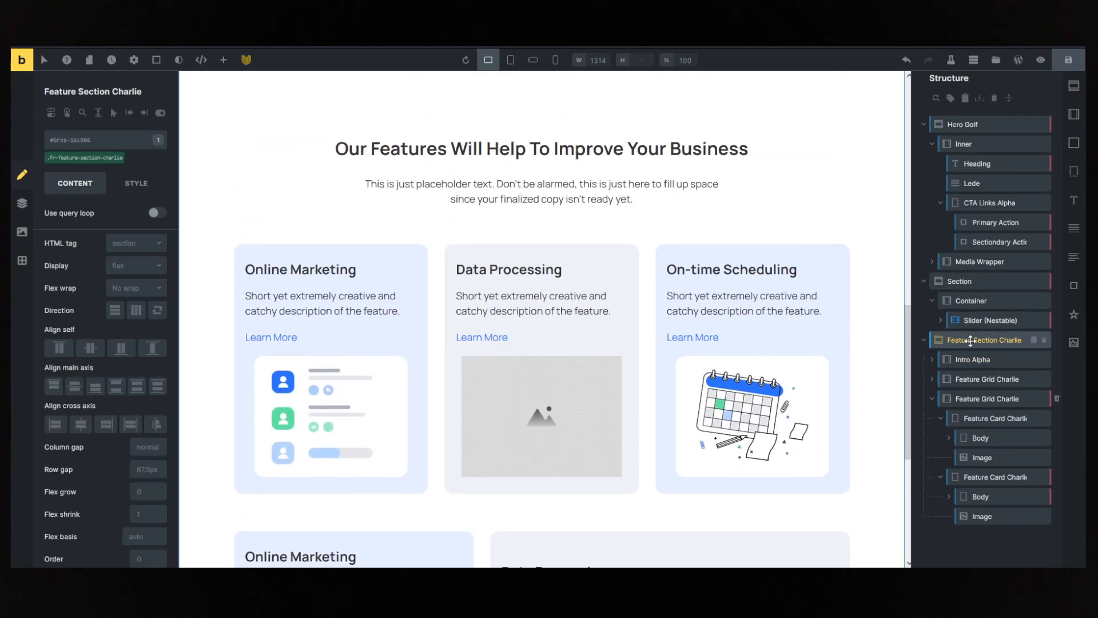
{"action": "left_click", "coordinate": [968, 400]}
{"action": "left_click", "coordinate": [973, 536]}
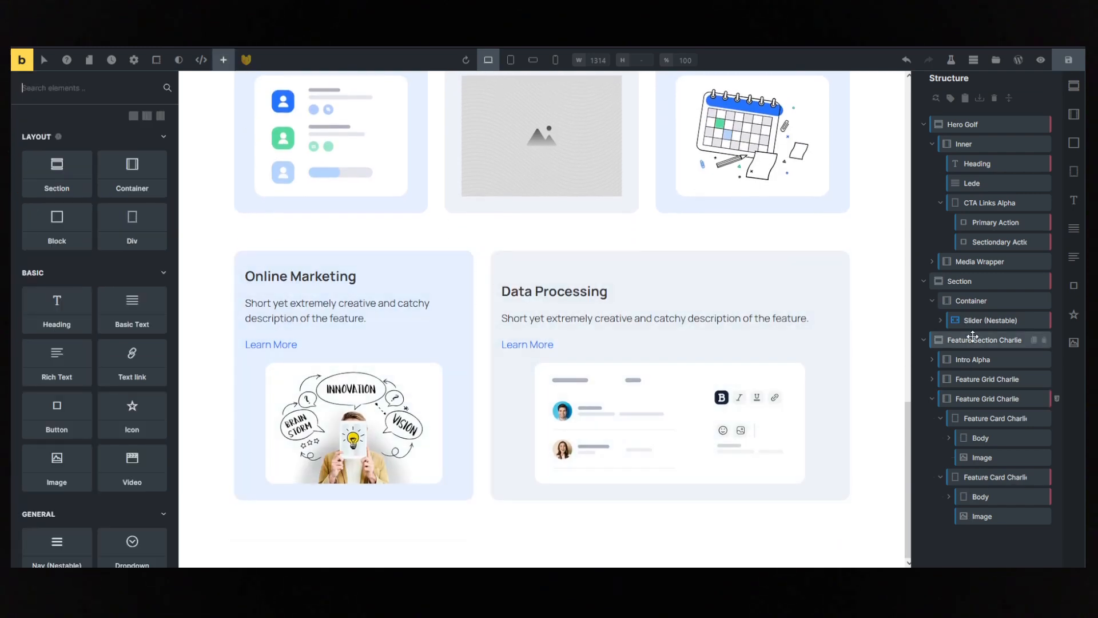
{"action": "left_click", "coordinate": [973, 337]}
{"action": "key", "text": "ctrl+v"}
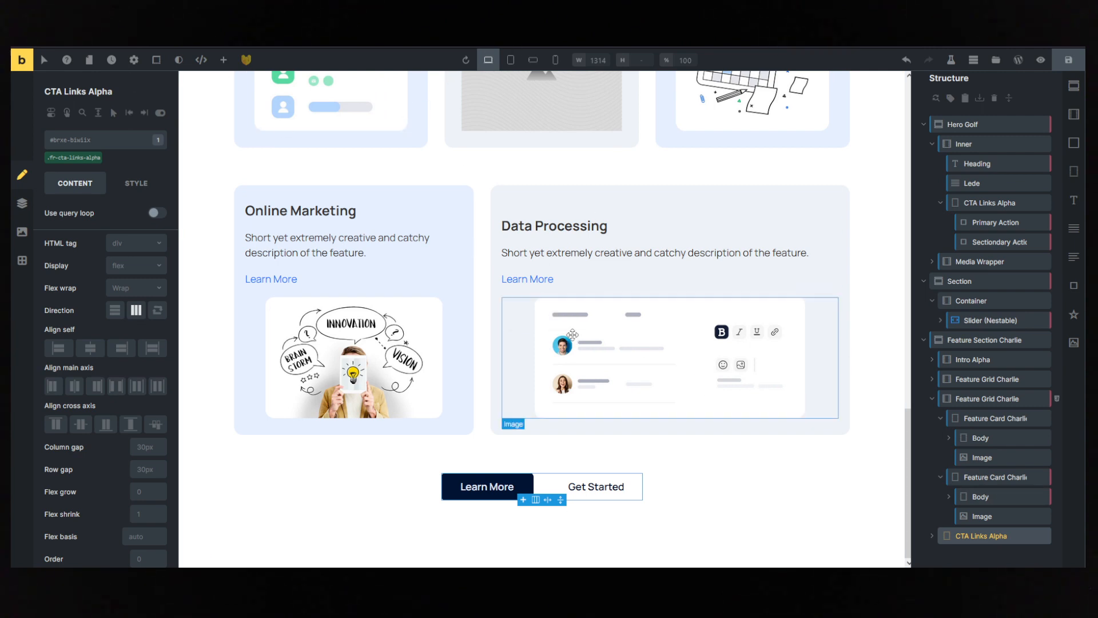
{"action": "left_click", "coordinate": [840, 522]}
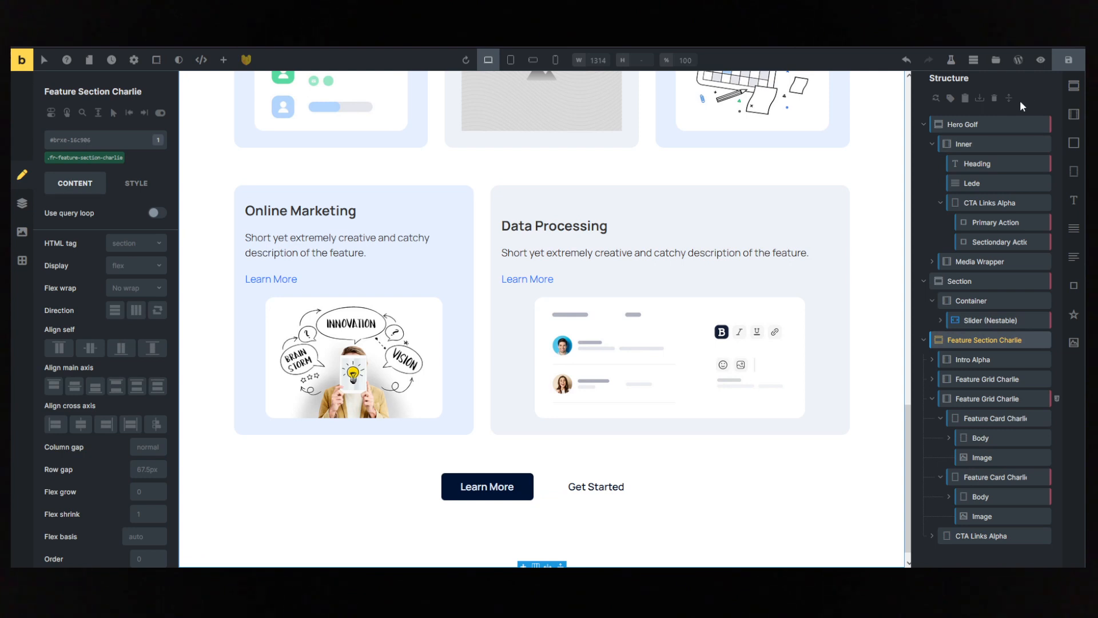
- Search the remote templates for "feat" and insert the Feature Section Golf template at the end of the page
{"action": "left_click", "coordinate": [998, 61]}
{"action": "left_click", "coordinate": [366, 111]}
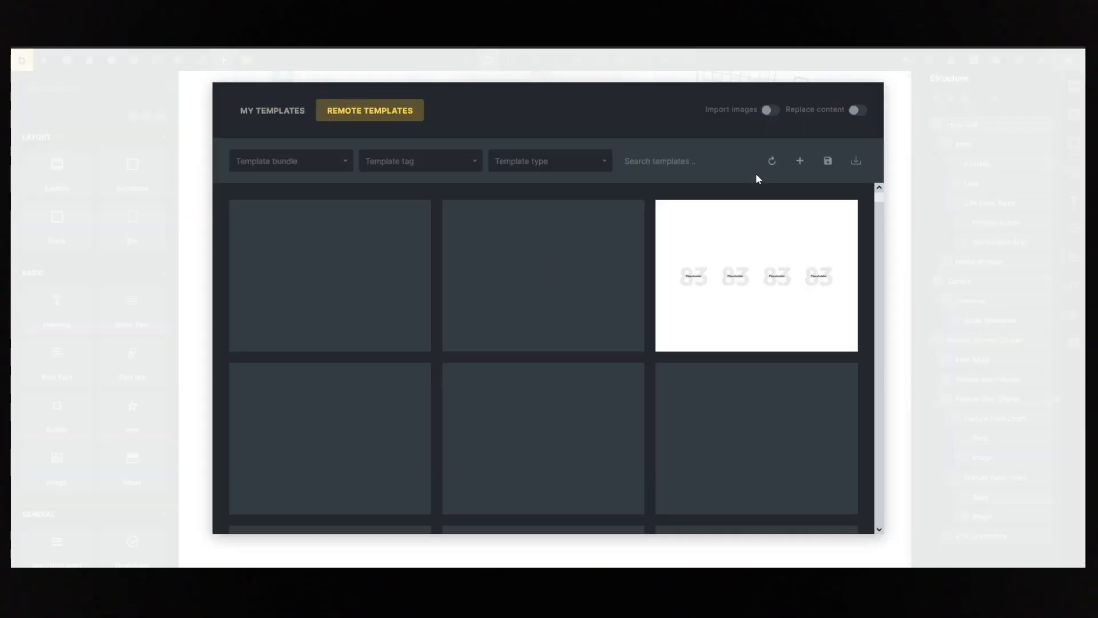
{"action": "type", "text": "feat"}
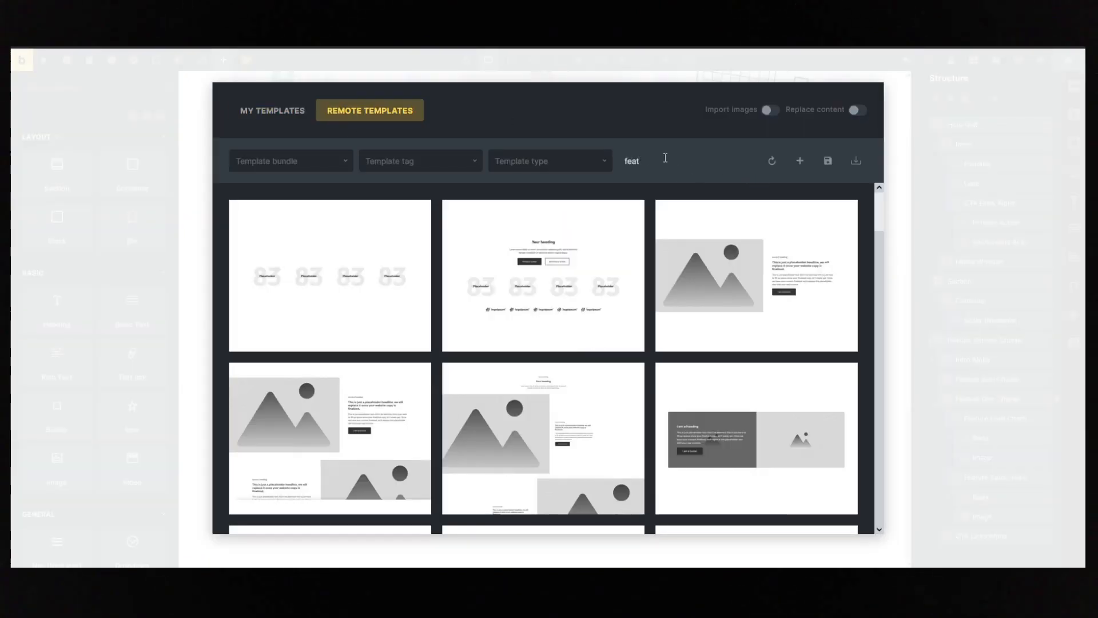
{"action": "mouse_move", "coordinate": [628, 225]}
{"action": "scroll", "coordinate": [643, 255], "scroll_direction": "down", "scroll_amount": 15}
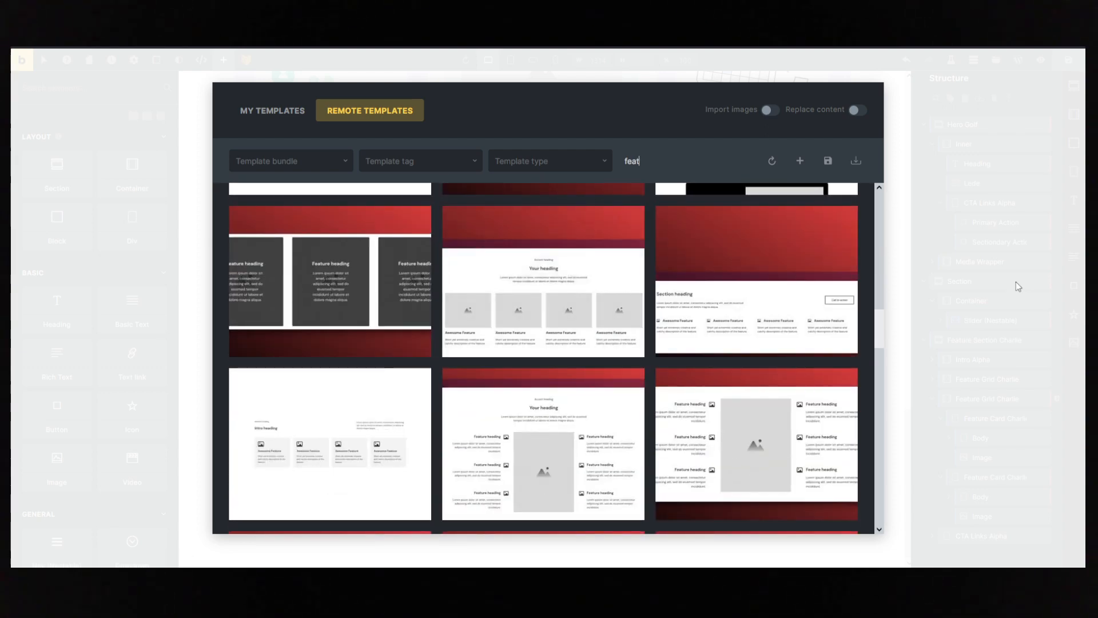
{"action": "scroll", "coordinate": [650, 306], "scroll_direction": "down", "scroll_amount": 6}
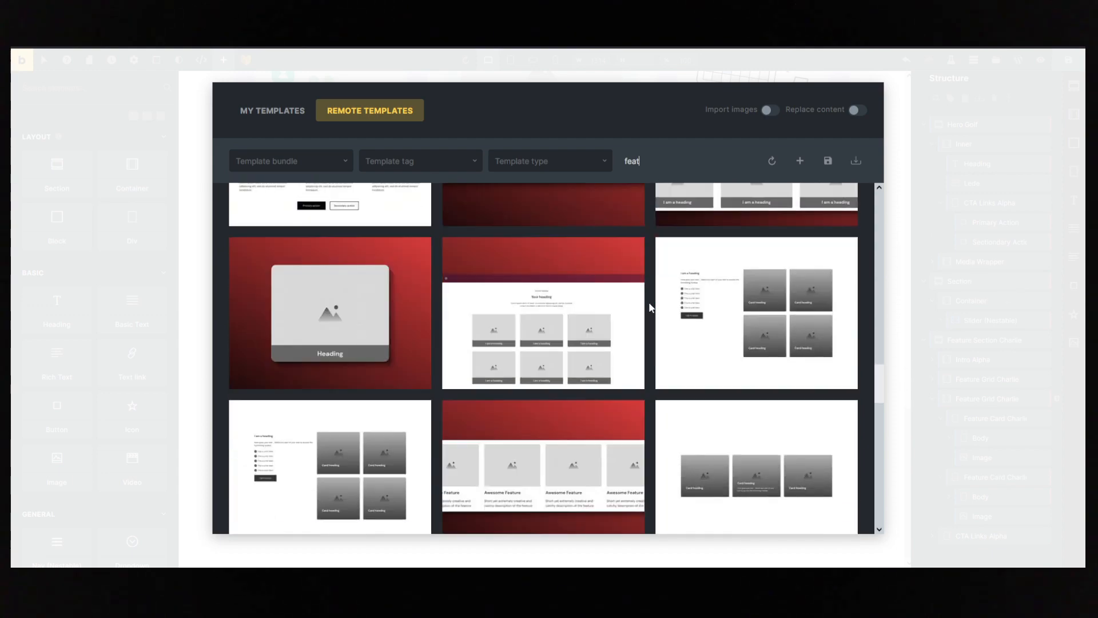
{"action": "scroll", "coordinate": [649, 307], "scroll_direction": "down", "scroll_amount": 6}
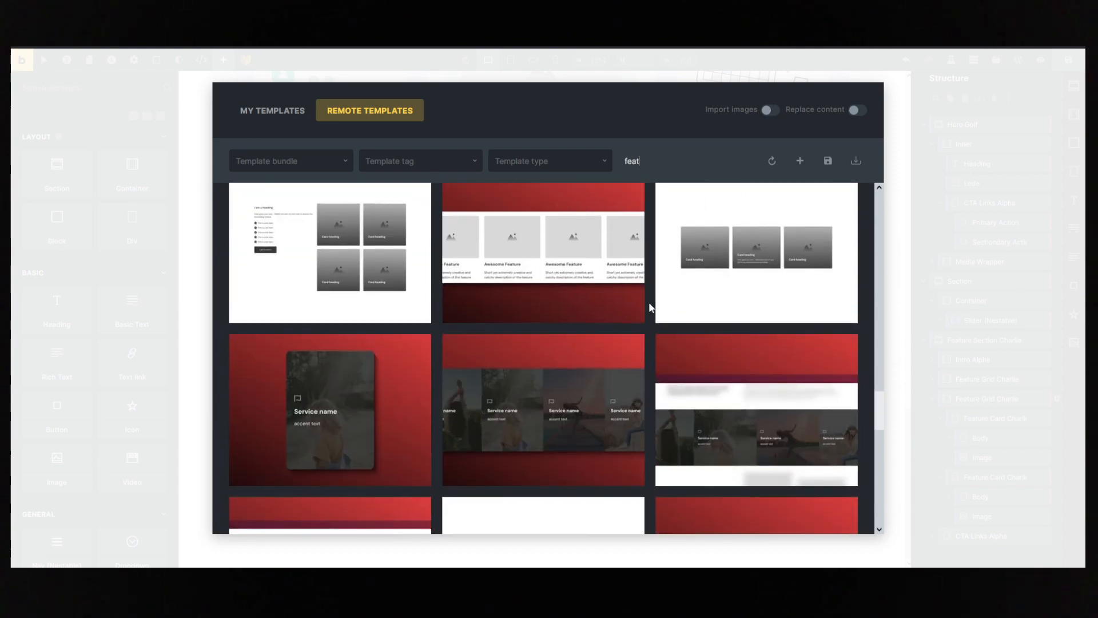
{"action": "scroll", "coordinate": [223, 345], "scroll_direction": "up", "scroll_amount": 3}
{"action": "scroll", "coordinate": [493, 360], "scroll_direction": "down", "scroll_amount": 5}
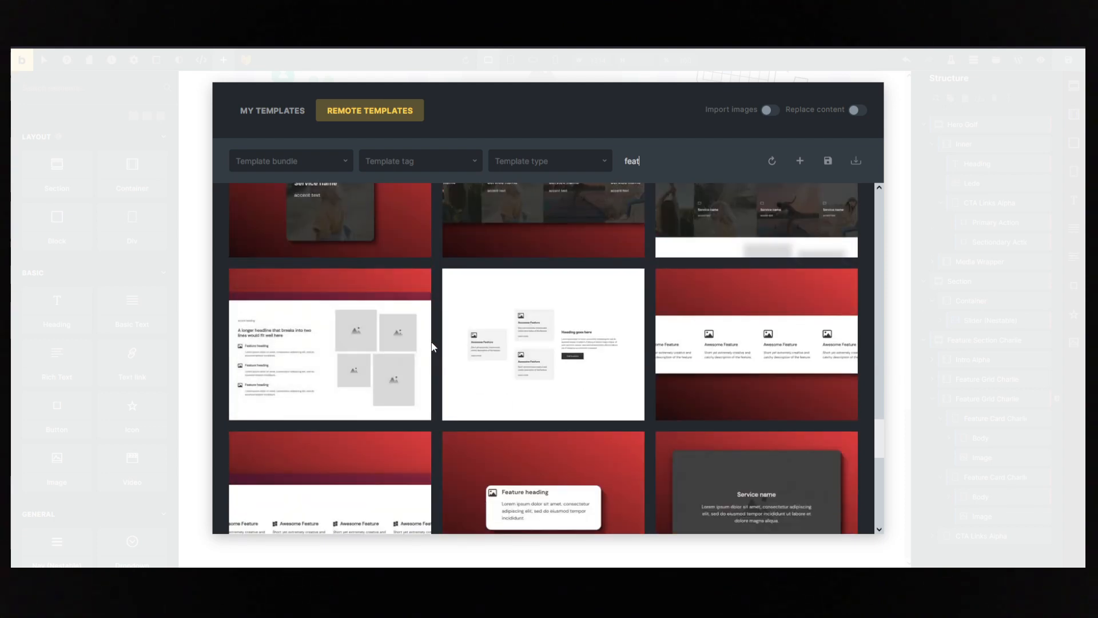
{"action": "scroll", "coordinate": [432, 343], "scroll_direction": "down", "scroll_amount": 3}
{"action": "scroll", "coordinate": [412, 341], "scroll_direction": "up", "scroll_amount": 3}
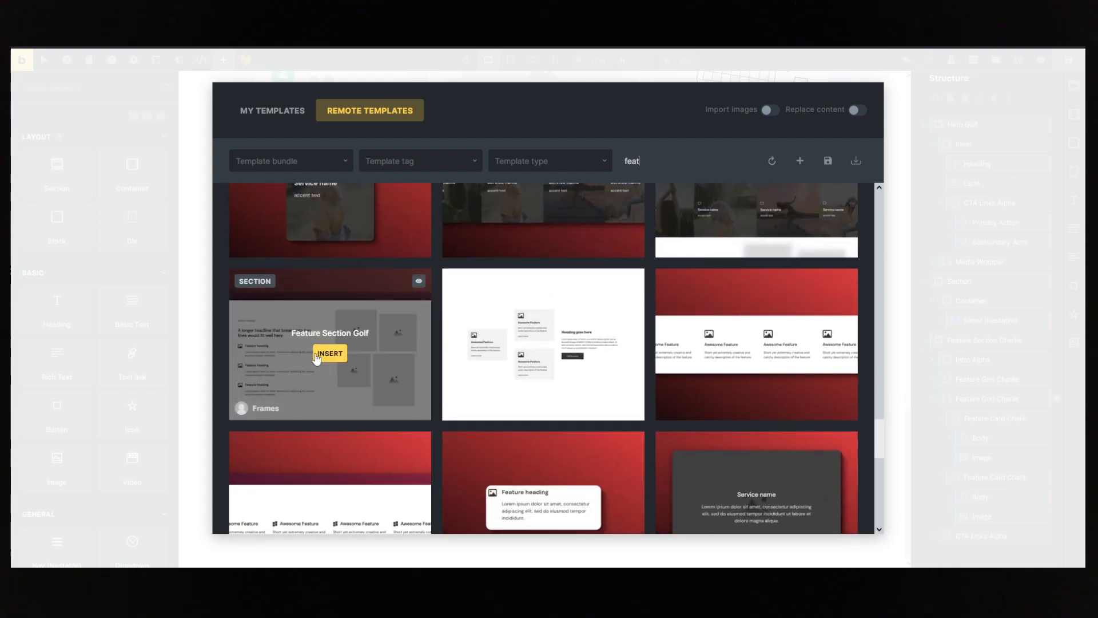
{"action": "left_click", "coordinate": [329, 354]}
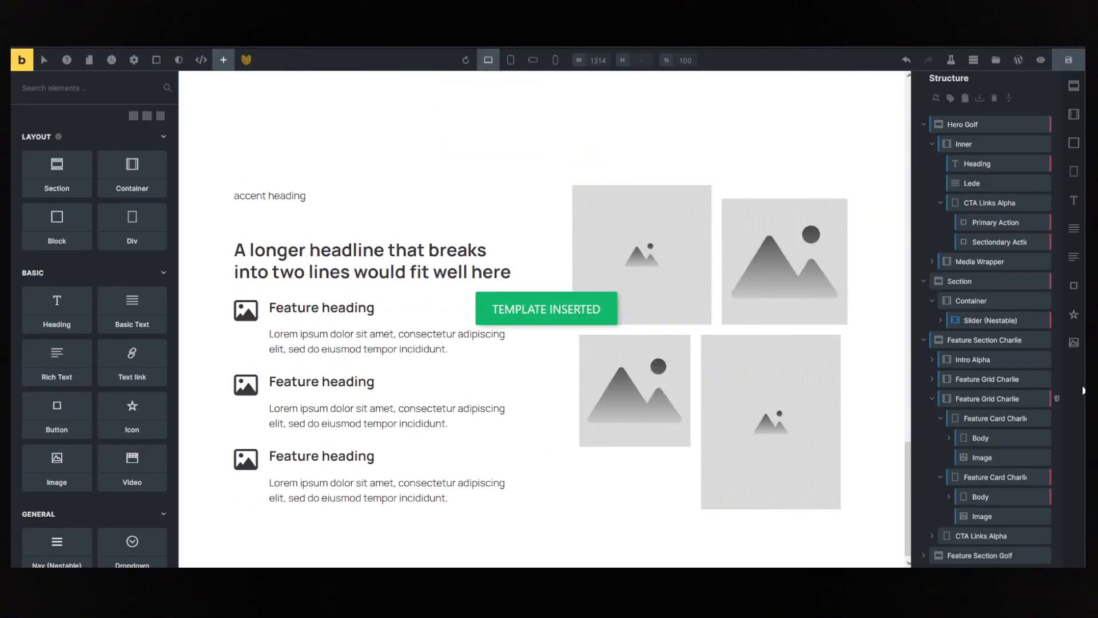
- Move Image Group Bravo ahead of Content Wrapper in Feature Section Golf's grid and delete the third feature card
{"action": "left_click", "coordinate": [952, 553]}
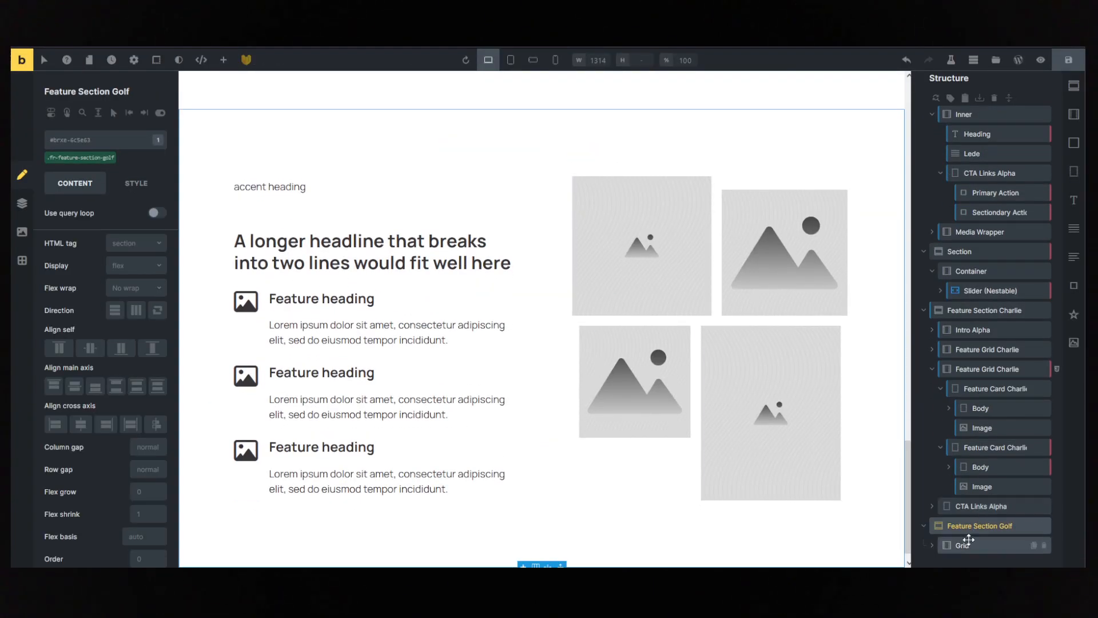
{"action": "left_click", "coordinate": [934, 549]}
{"action": "left_click", "coordinate": [975, 525]}
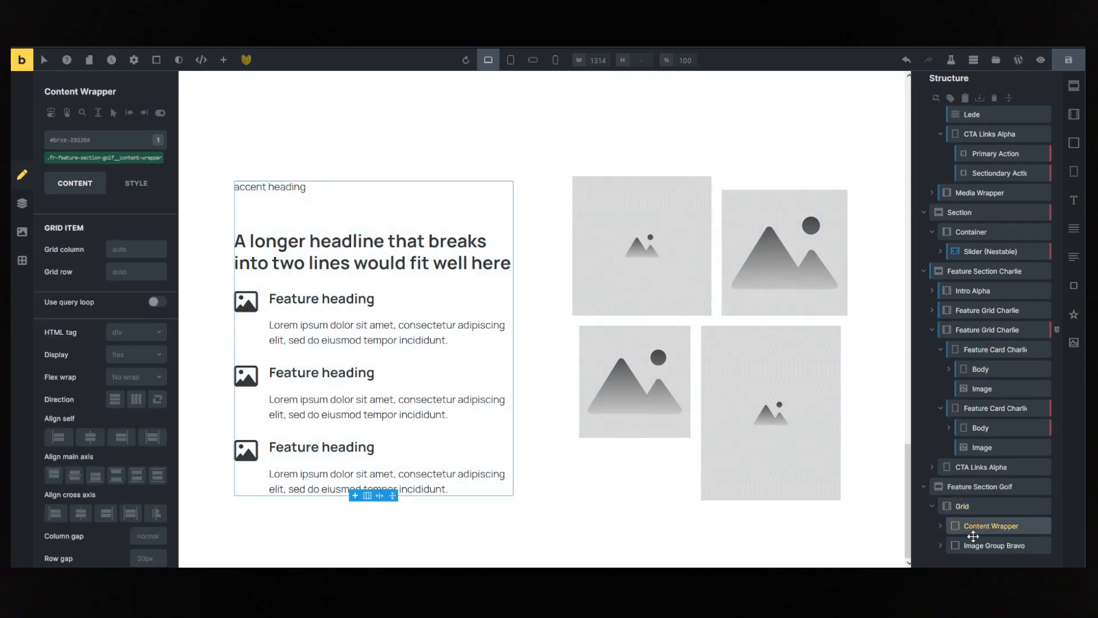
{"action": "left_click", "coordinate": [980, 545]}
{"action": "left_click_drag", "start_coordinate": [980, 546], "coordinate": [965, 520]}
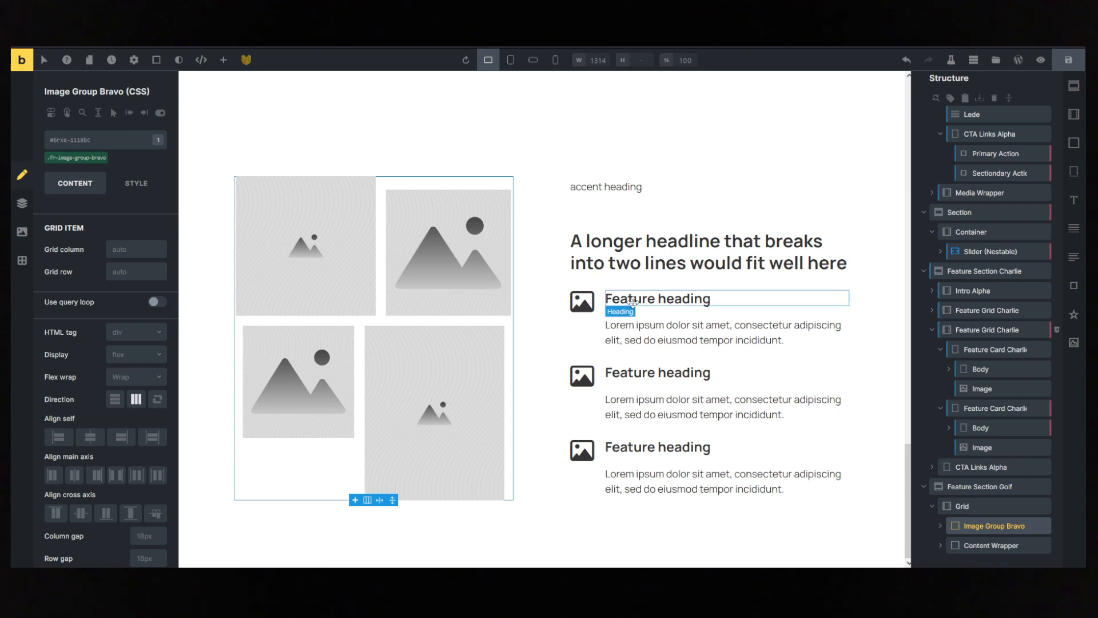
{"action": "left_click", "coordinate": [658, 447]}
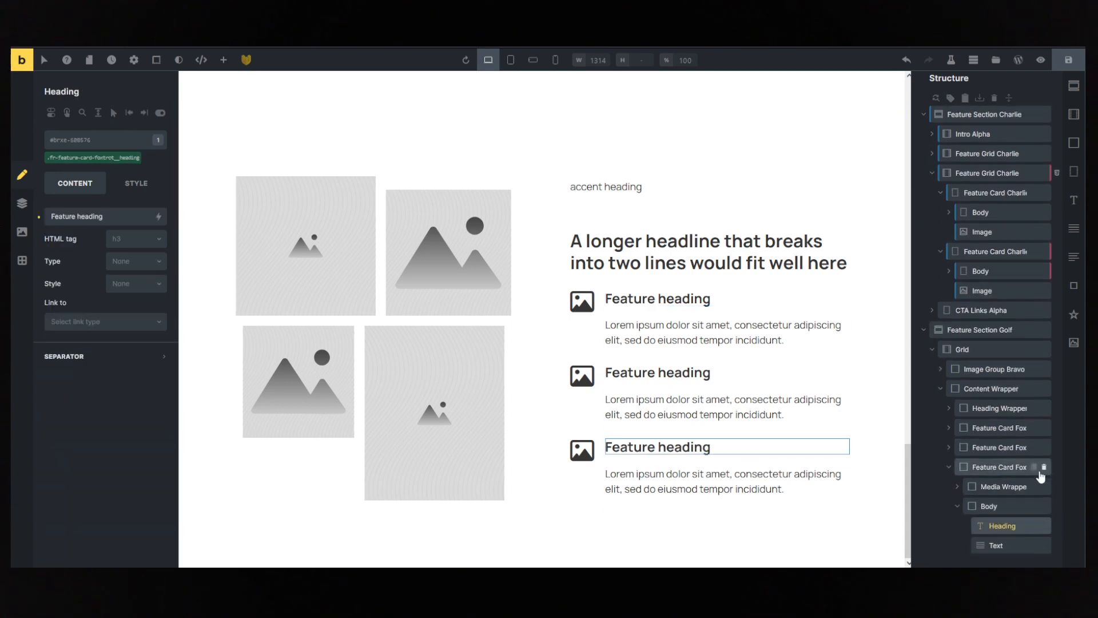
{"action": "left_click", "coordinate": [1044, 468]}
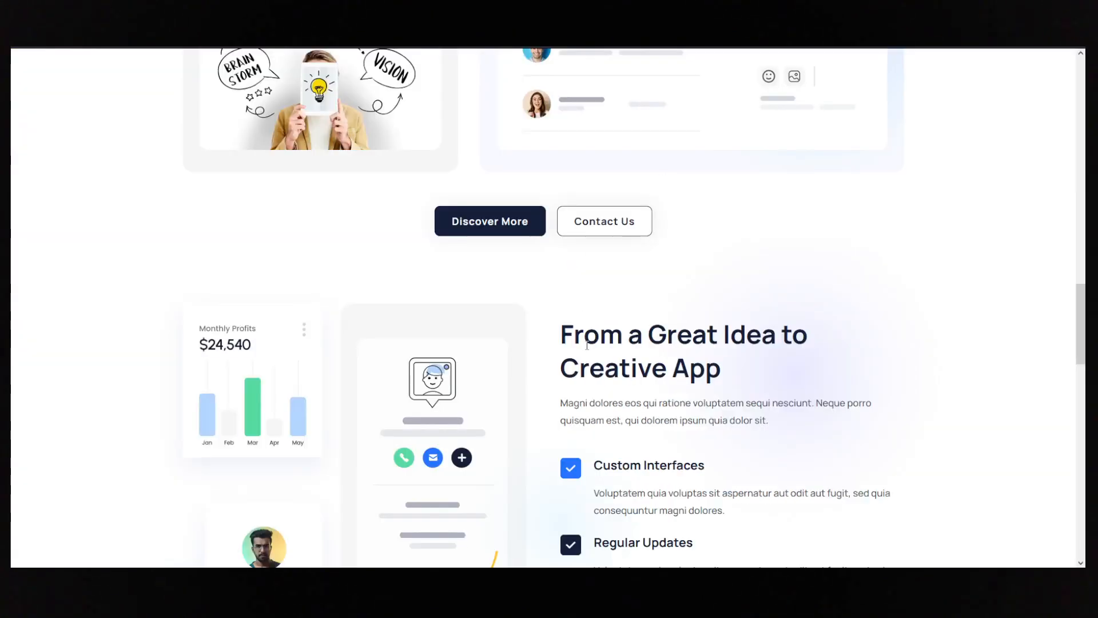
- Copy the reference headline "From a Great Idea to Creative App" and use it to replace the Feature Section Golf headline
{"action": "left_click_drag", "start_coordinate": [561, 323], "coordinate": [743, 384]}
{"action": "key", "text": "ctrl+c"}
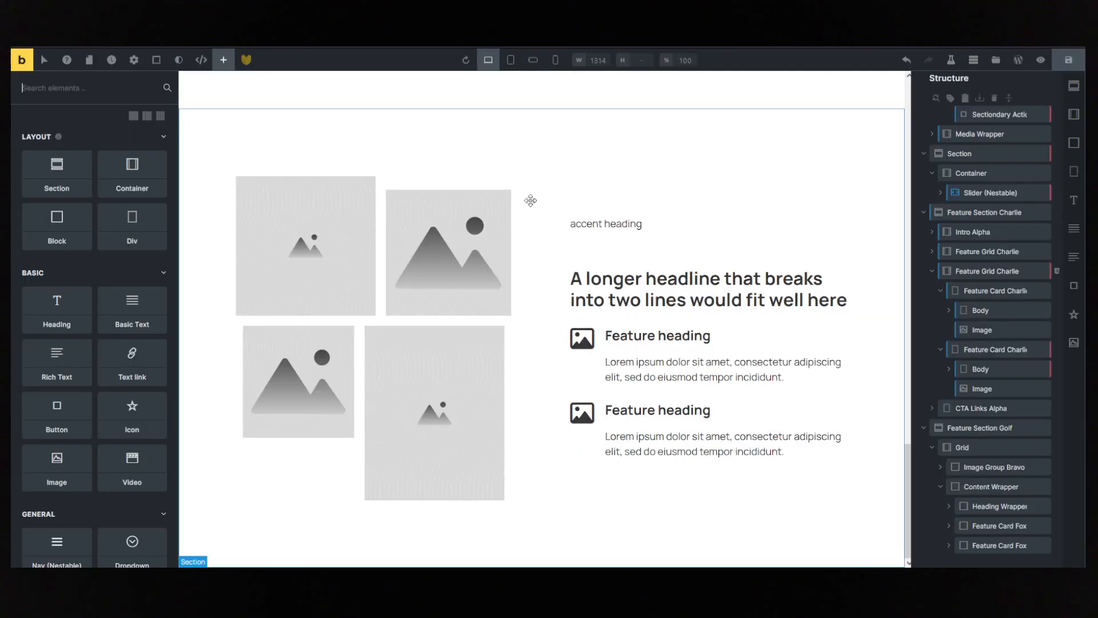
{"action": "left_click", "coordinate": [658, 292]}
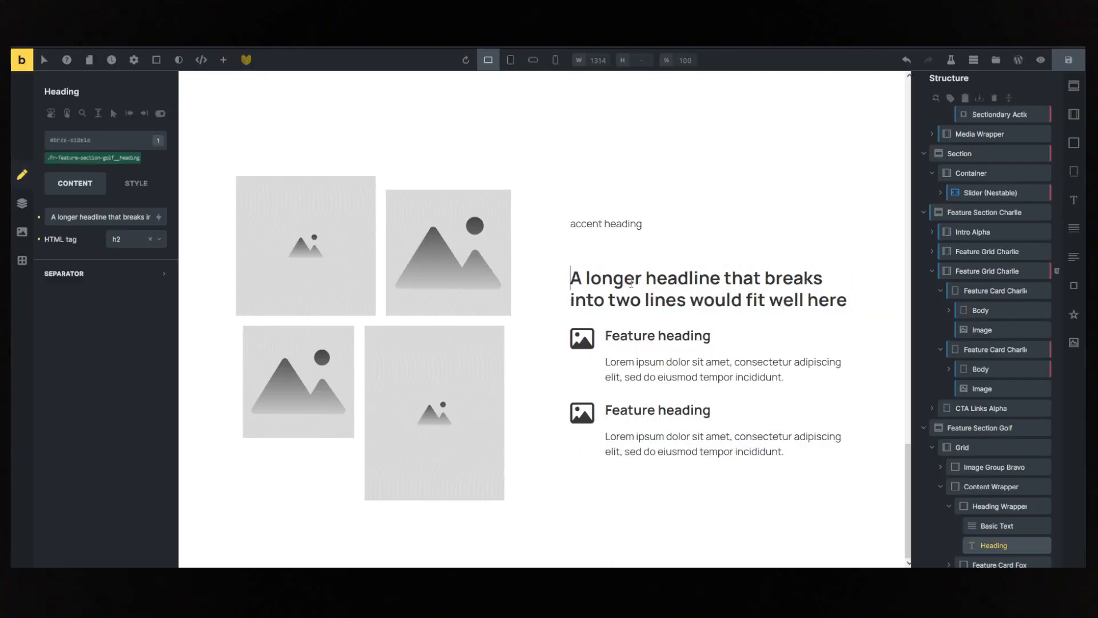
{"action": "key", "text": "ctrl+a"}
{"action": "key", "text": "ctrl+v"}
- Delete the accent heading text above the "From a Great Idea to Creative App" headline
{"action": "left_click", "coordinate": [607, 223]}
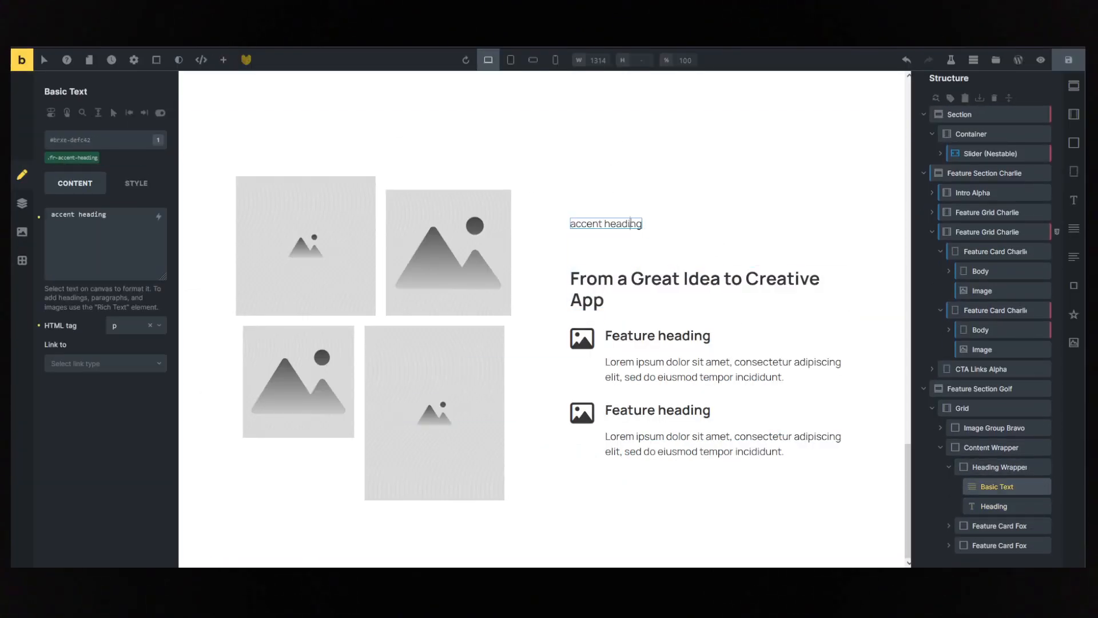
{"action": "left_click", "coordinate": [998, 467]}
{"action": "left_click", "coordinate": [995, 506]}
{"action": "left_click", "coordinate": [1002, 486]}
{"action": "left_click", "coordinate": [1044, 487]}
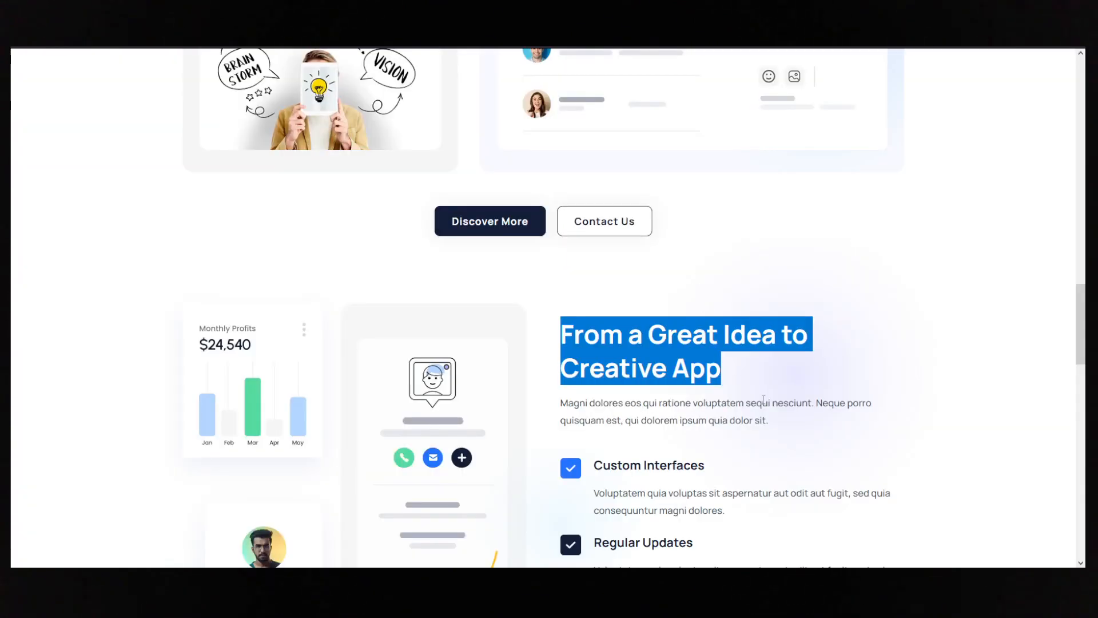
- Copy the first feature title from the reference page and set the first feature card's heading to "Custom Interfaces"
{"action": "left_click", "coordinate": [764, 399]}
{"action": "scroll", "coordinate": [679, 461], "scroll_direction": "down", "scroll_amount": 3}
{"action": "left_click_drag", "start_coordinate": [705, 293], "coordinate": [584, 297]}
{"action": "key", "text": "ctrl+c"}
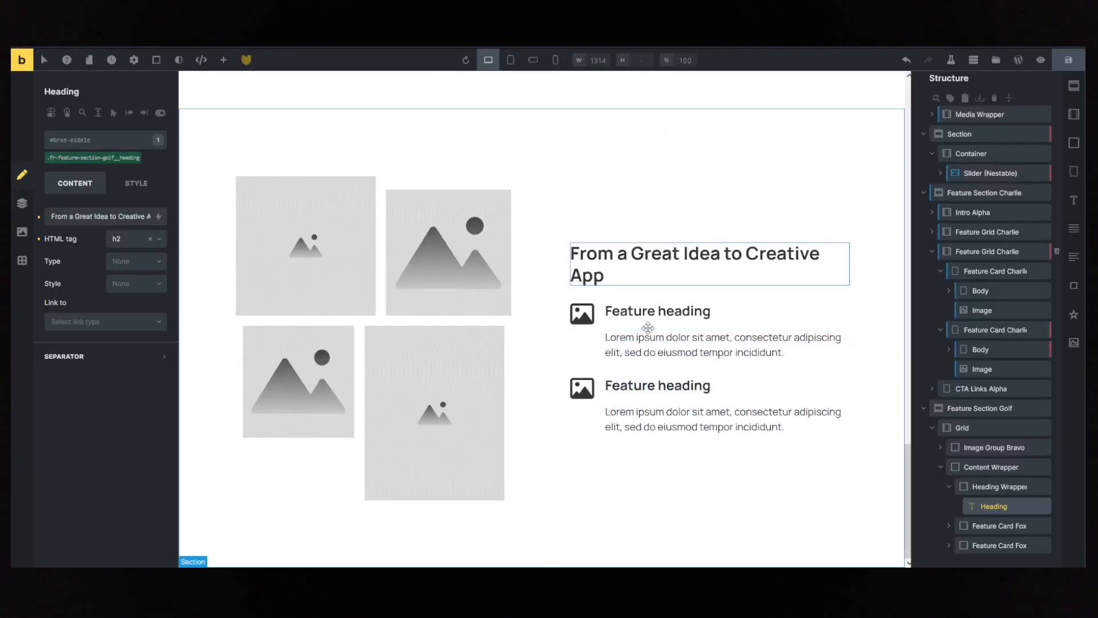
{"action": "left_click", "coordinate": [658, 310]}
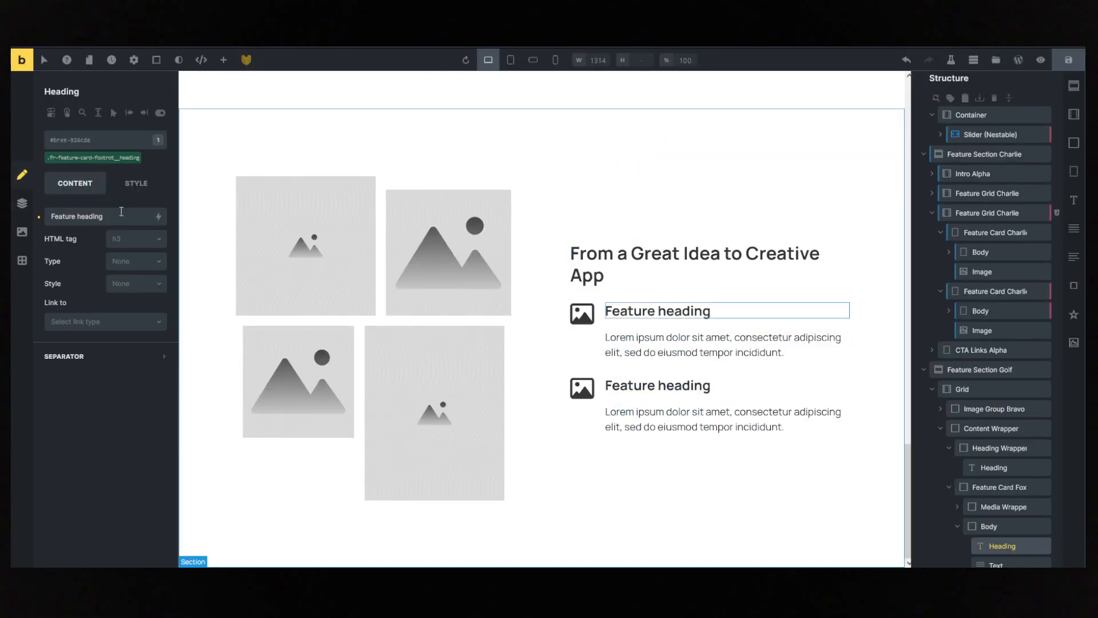
{"action": "key", "text": "ctrl+v"}
- Change the Custom Interfaces card's icon to the filled square check from Fontawesome - Solid, searching for "check"
{"action": "left_click", "coordinate": [582, 313]}
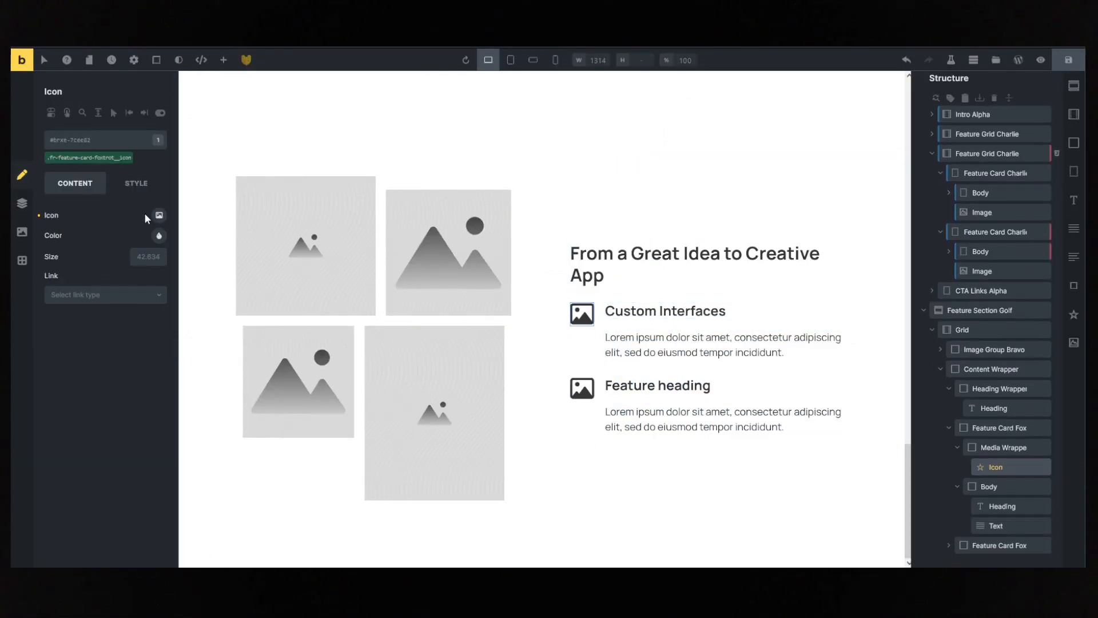
{"action": "left_click", "coordinate": [160, 221]}
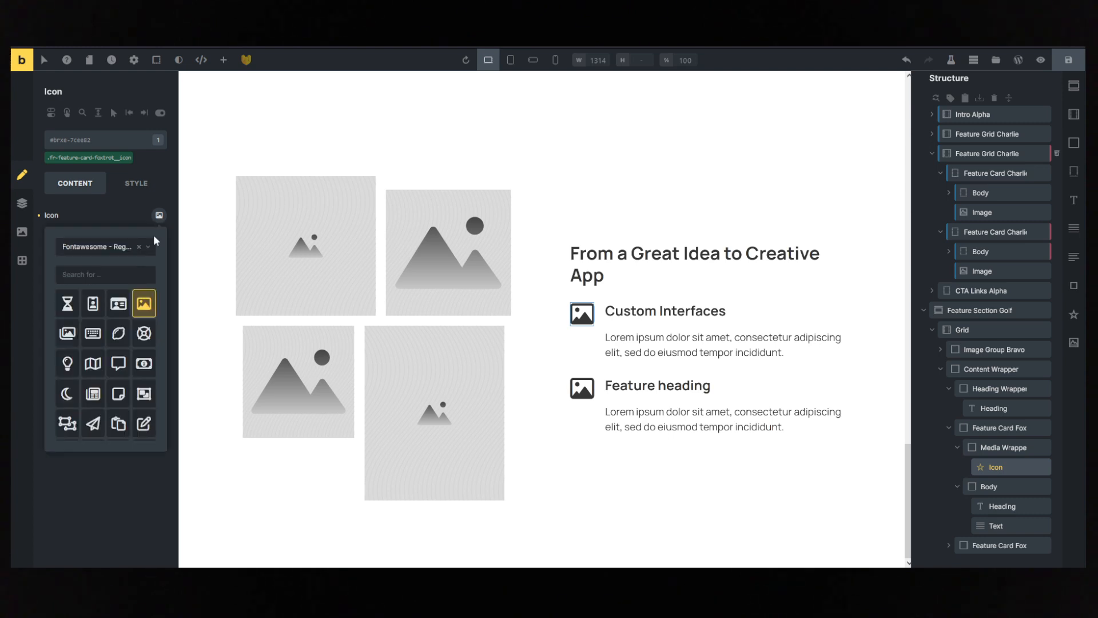
{"action": "left_click", "coordinate": [107, 250]}
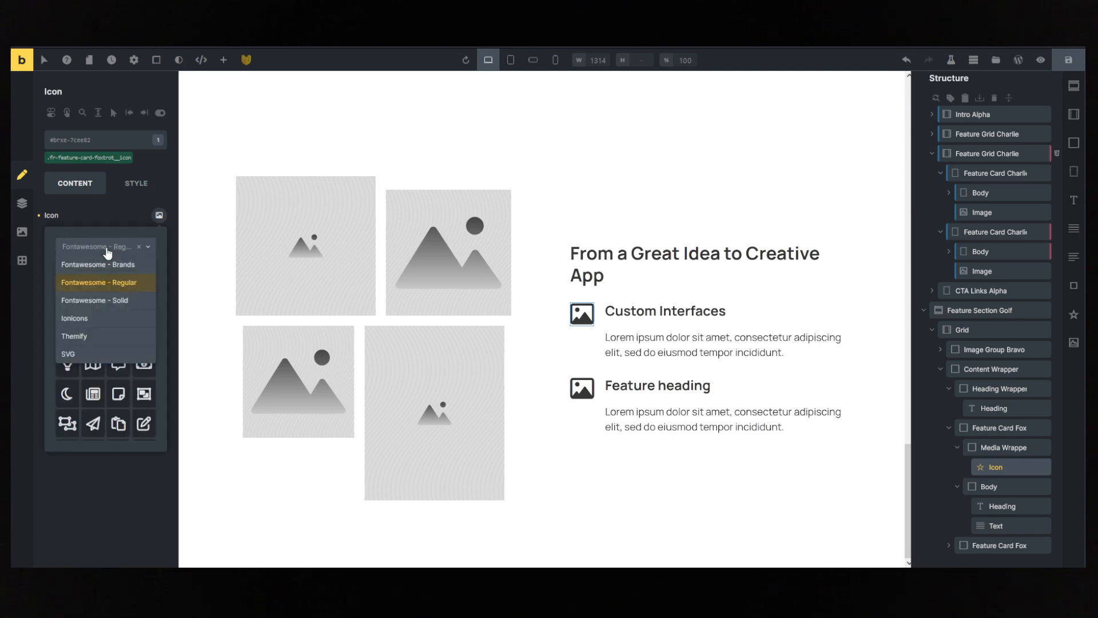
{"action": "left_click", "coordinate": [100, 308]}
{"action": "left_click", "coordinate": [87, 275]}
{"action": "type", "text": "check"}
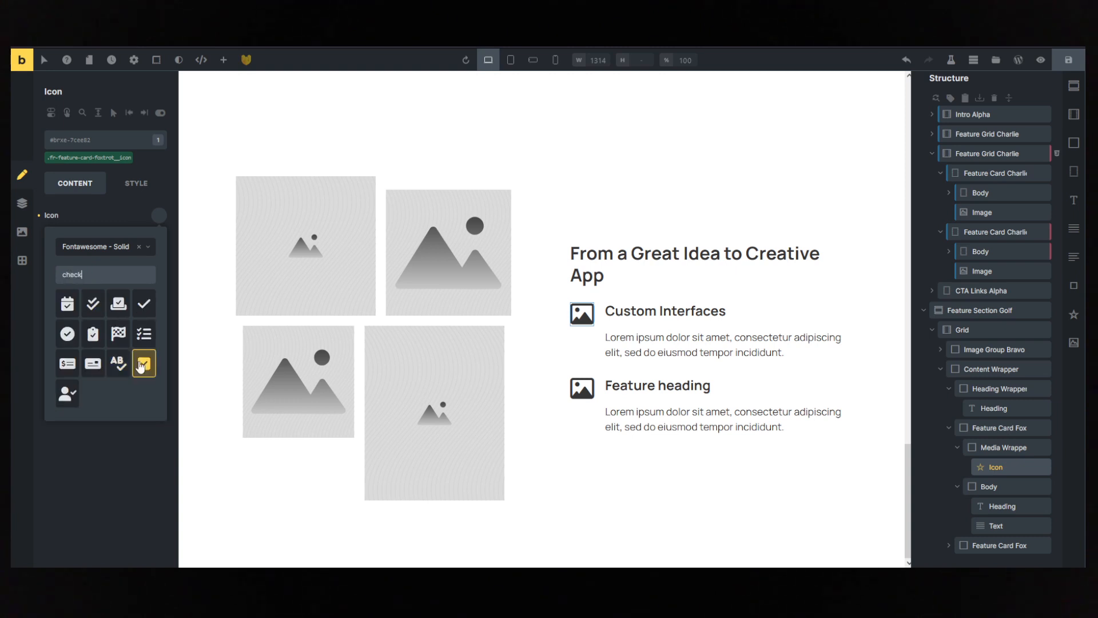
{"action": "left_click", "coordinate": [142, 366]}
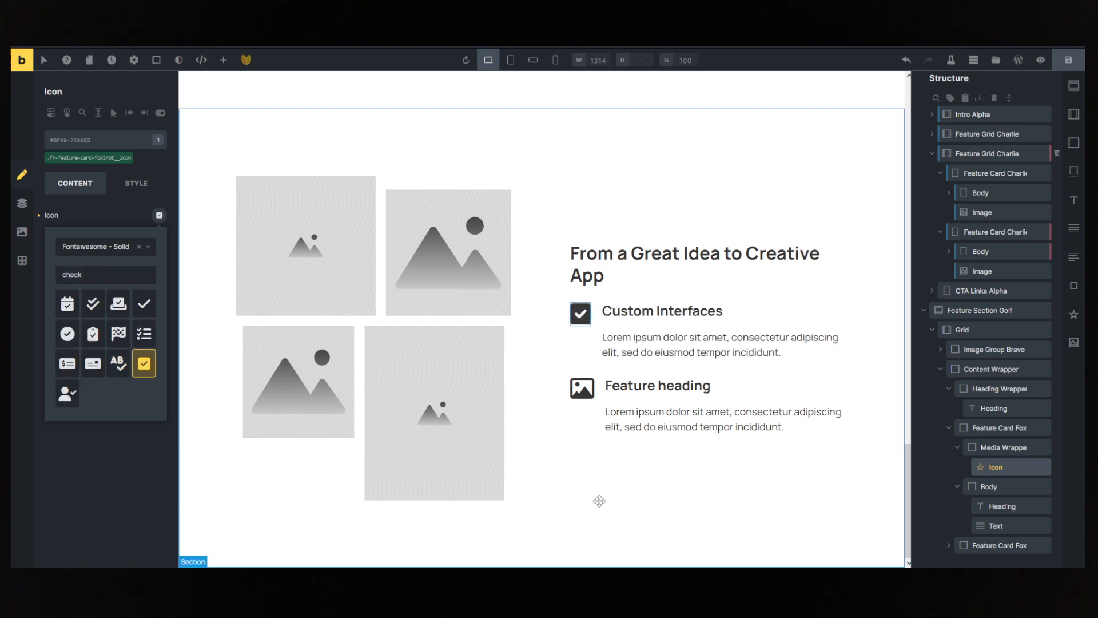
- Replace the second feature card, "Feature heading", with a duplicate of the Custom Interfaces card
{"action": "left_click", "coordinate": [657, 385]}
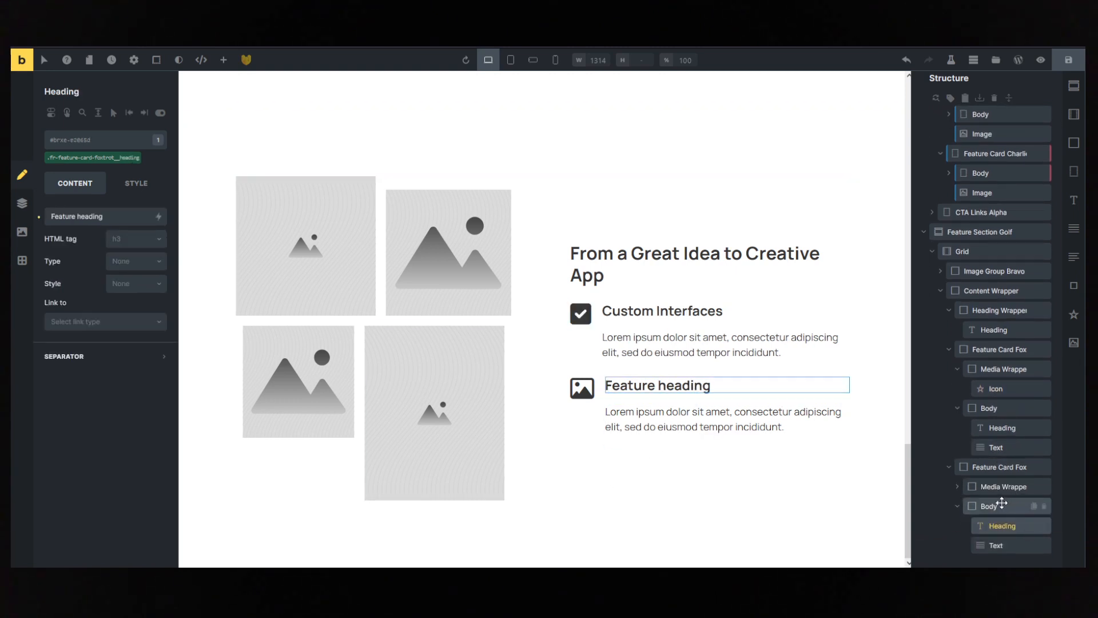
{"action": "left_click", "coordinate": [1001, 468]}
{"action": "key", "text": "Delete"}
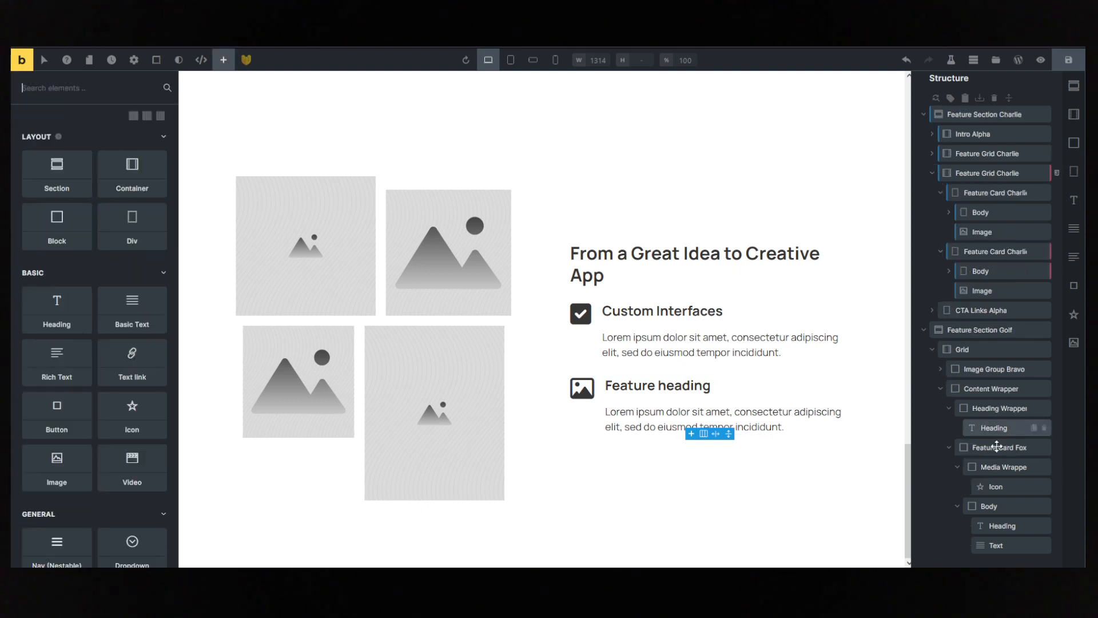
{"action": "left_click", "coordinate": [1000, 506]}
{"action": "left_click", "coordinate": [678, 353]}
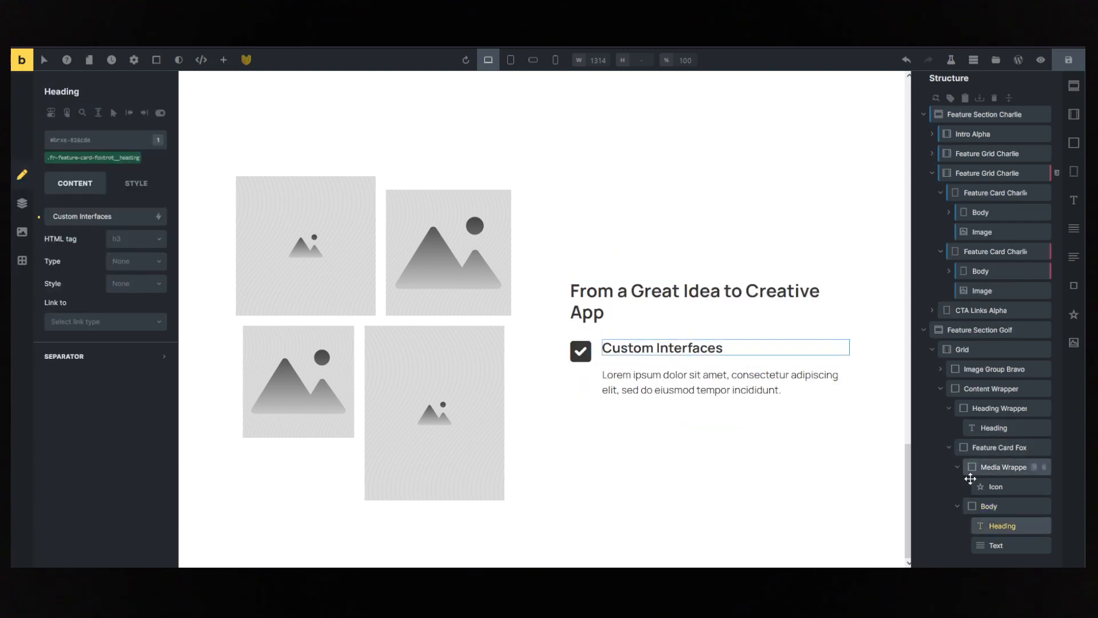
{"action": "left_click", "coordinate": [999, 452]}
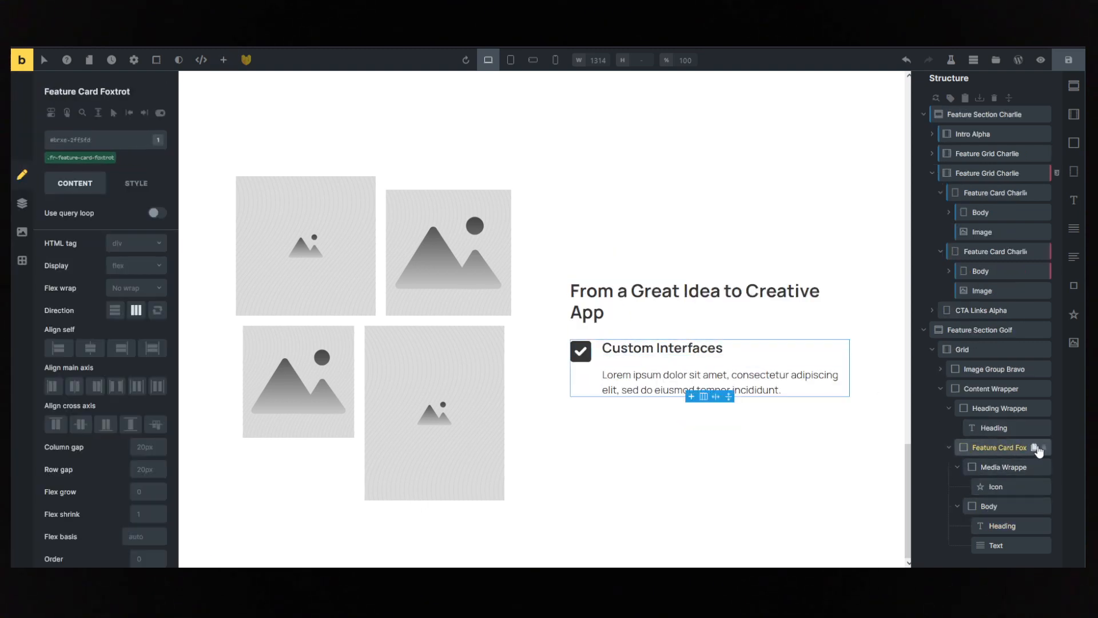
{"action": "left_click", "coordinate": [1038, 448]}
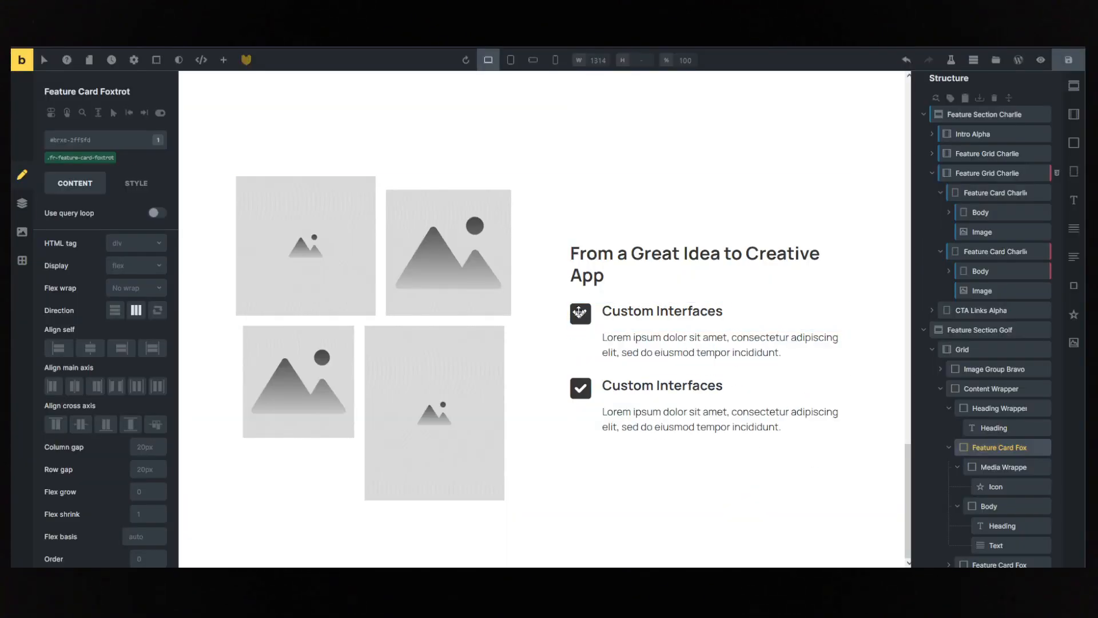
- Set the icon colour on the shared fr-feature-card-foxtrot__icon class to the bright blue Action colour
{"action": "left_click", "coordinate": [581, 313]}
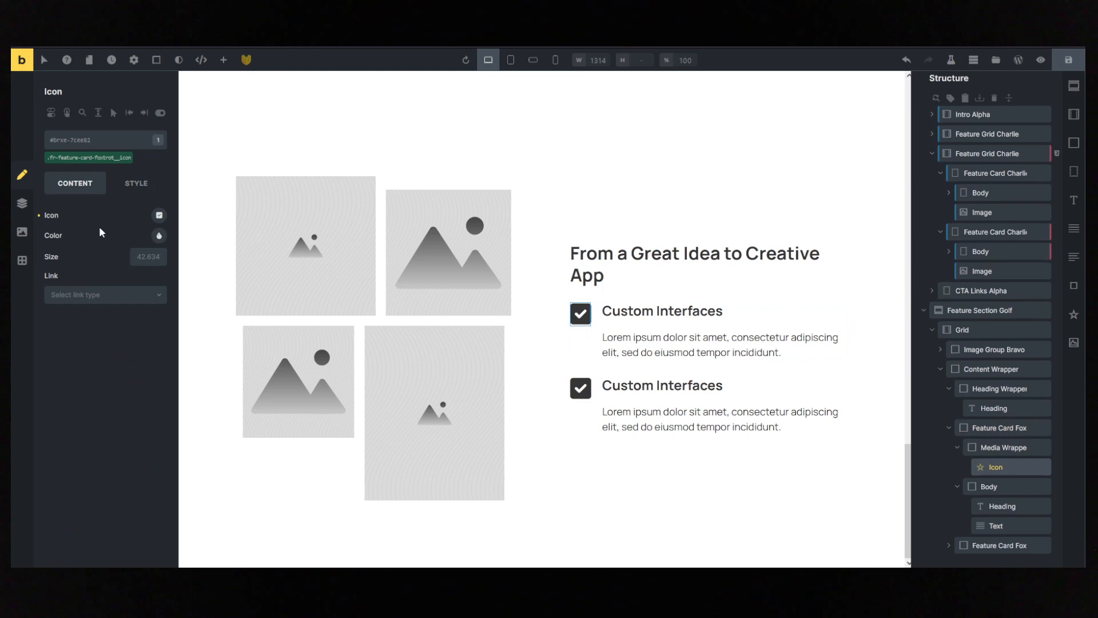
{"action": "left_click", "coordinate": [91, 163]}
{"action": "left_click", "coordinate": [159, 235]}
{"action": "left_click", "coordinate": [115, 257]}
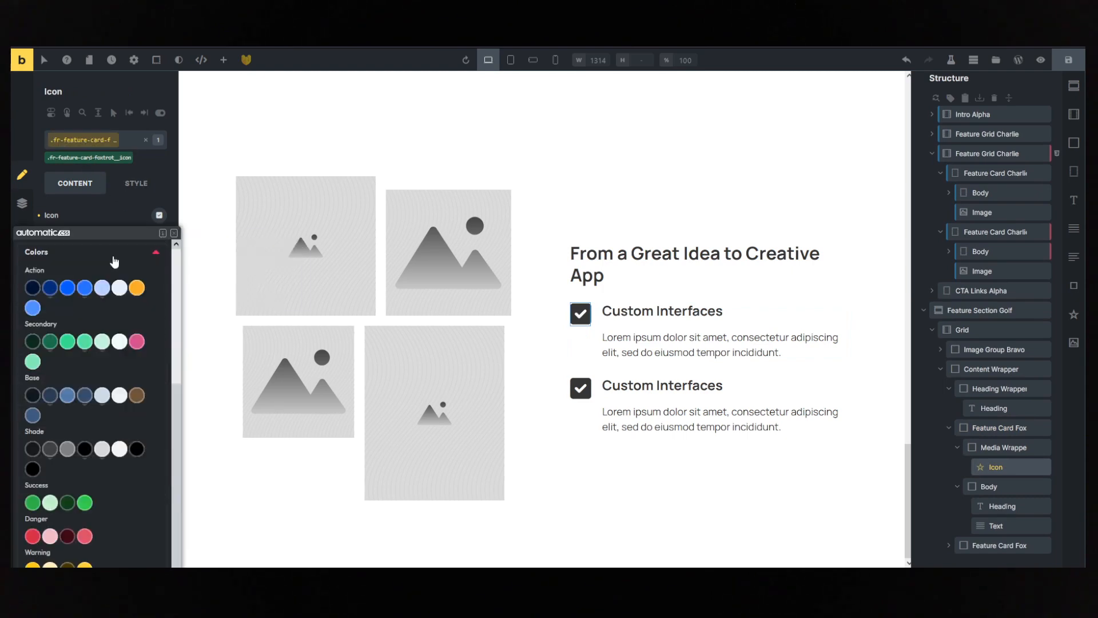
{"action": "left_click", "coordinate": [86, 287]}
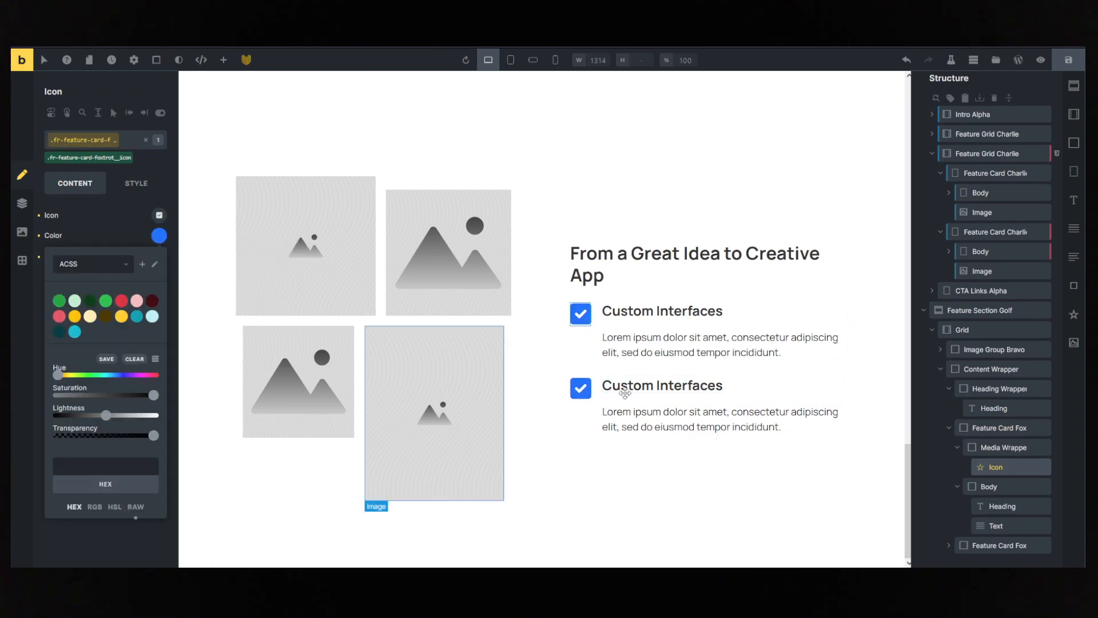
- Override the second feature card's icon colour with action-ultra-dark on that icon only
{"action": "left_click", "coordinate": [581, 388]}
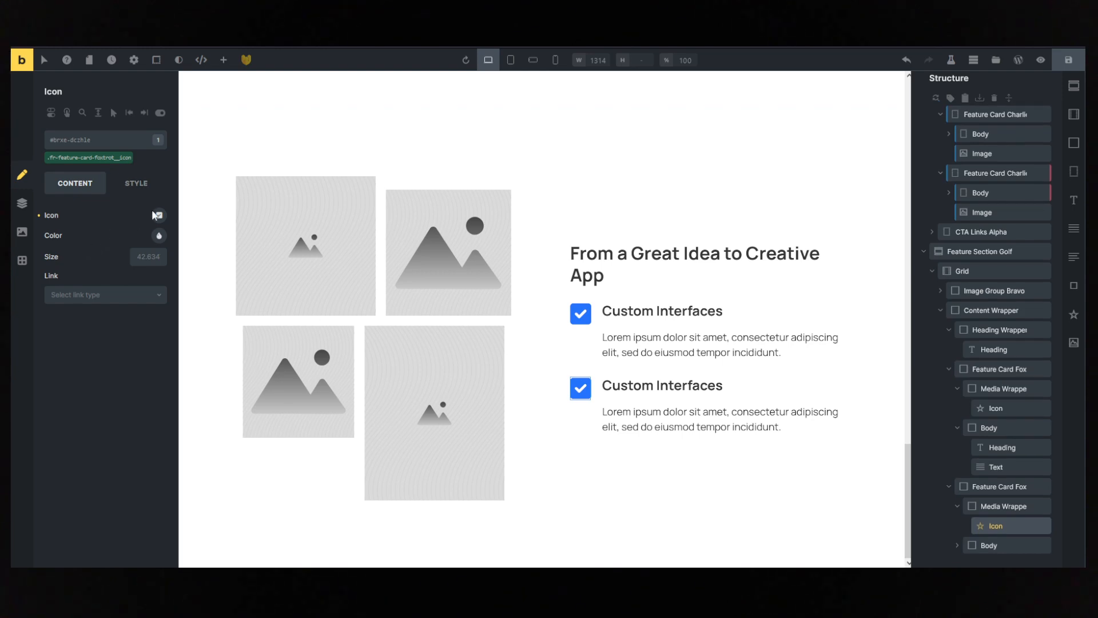
{"action": "left_click", "coordinate": [159, 235]}
{"action": "left_click", "coordinate": [155, 242]}
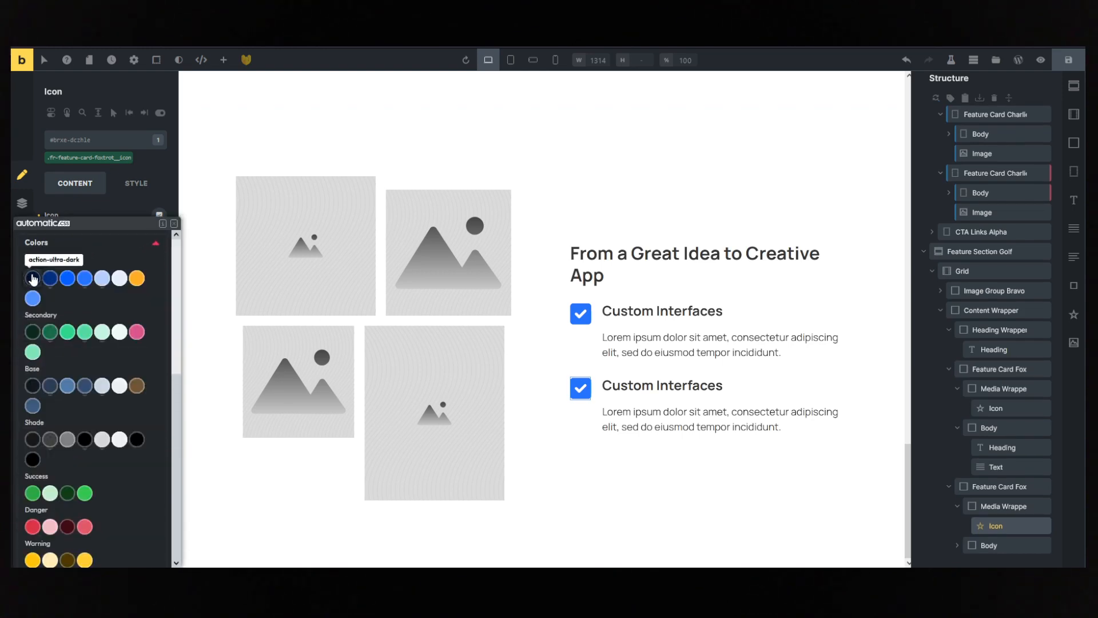
{"action": "left_click", "coordinate": [32, 278]}
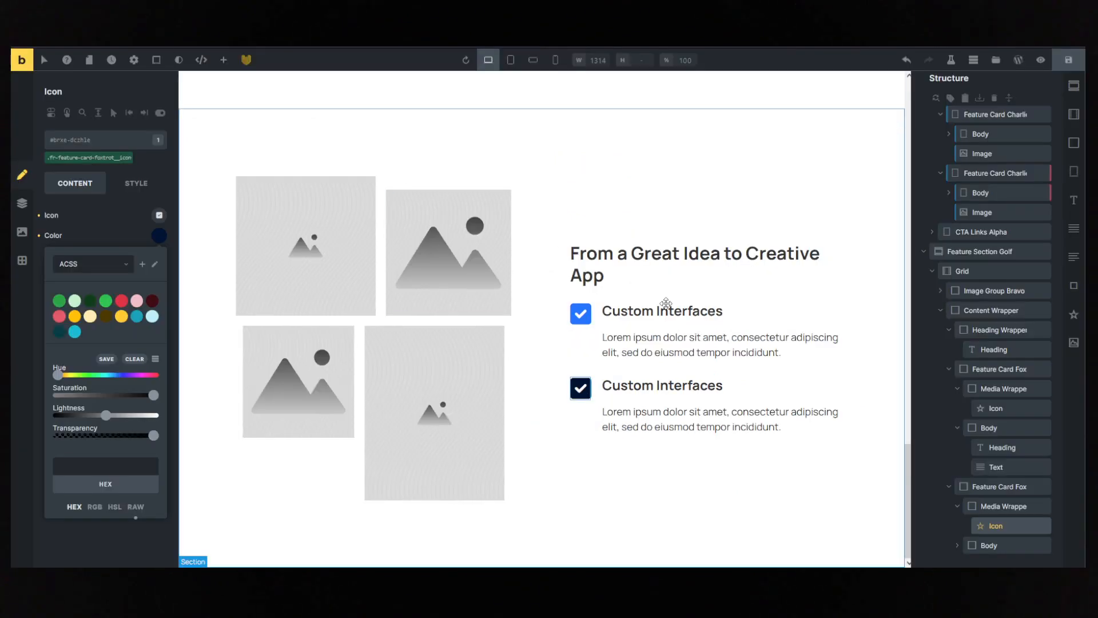
- Change the second feature card's heading to "Regular Updates"
{"action": "left_click", "coordinate": [663, 384]}
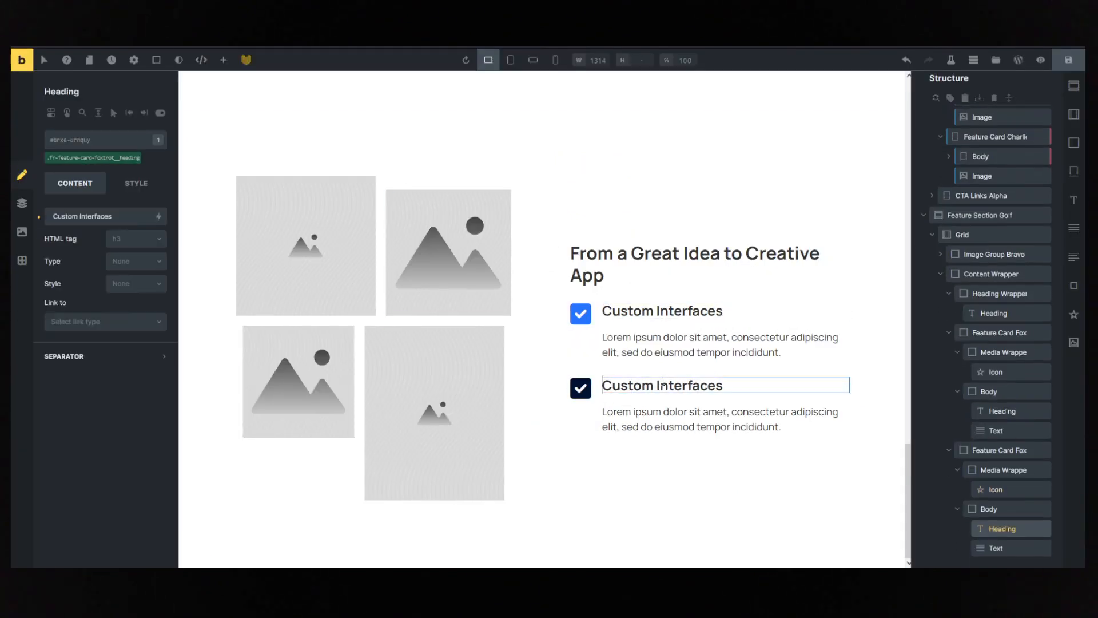
{"action": "key", "text": "ctrl+a"}
{"action": "type", "text": "Reg"}
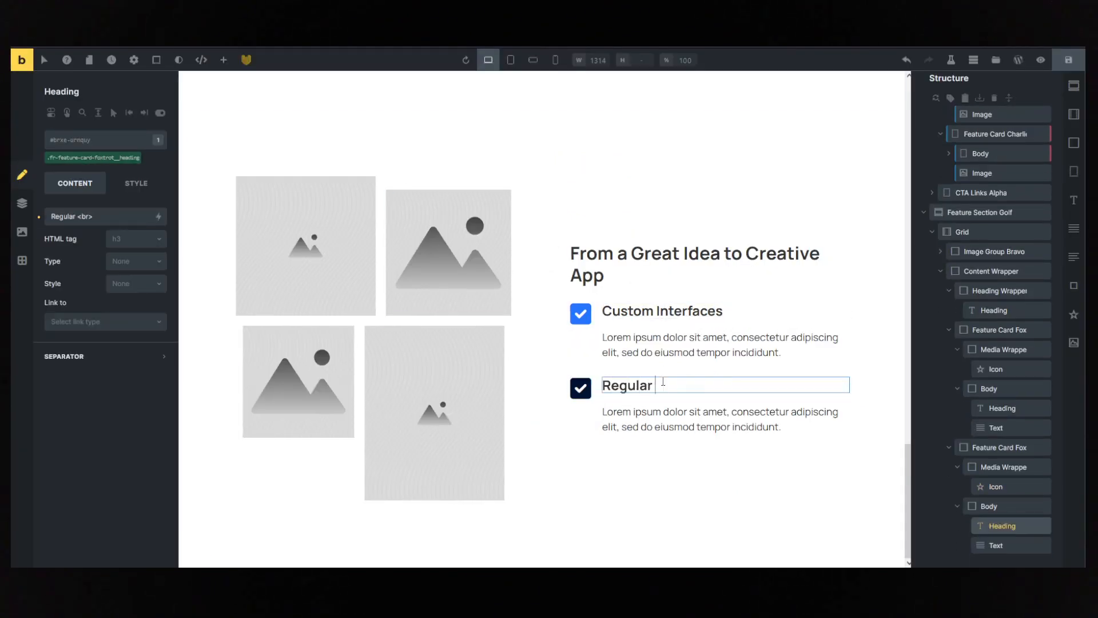
- Delete the Image Group Bravo element with its four placeholder images from the section's grid
{"action": "left_click", "coordinate": [420, 303]}
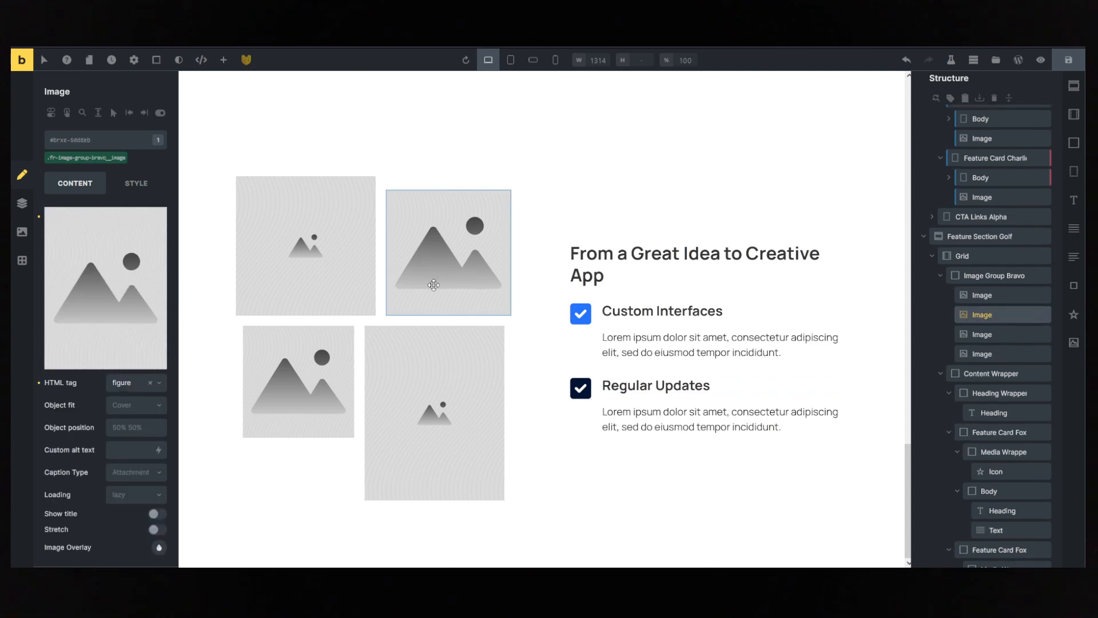
{"action": "left_click", "coordinate": [994, 278]}
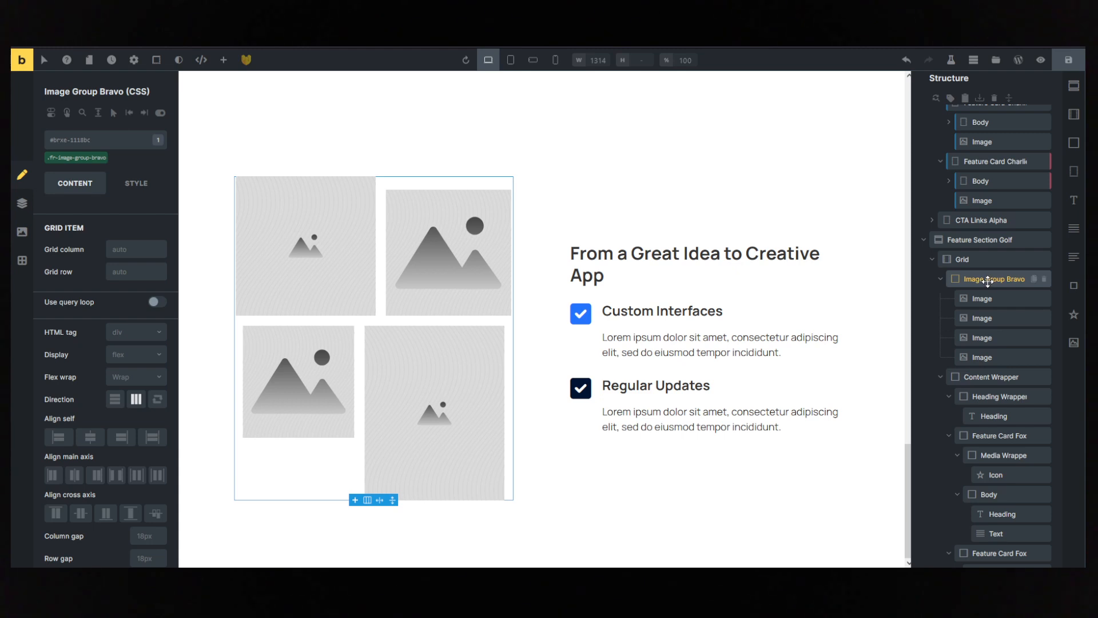
{"action": "left_click", "coordinate": [1043, 280]}
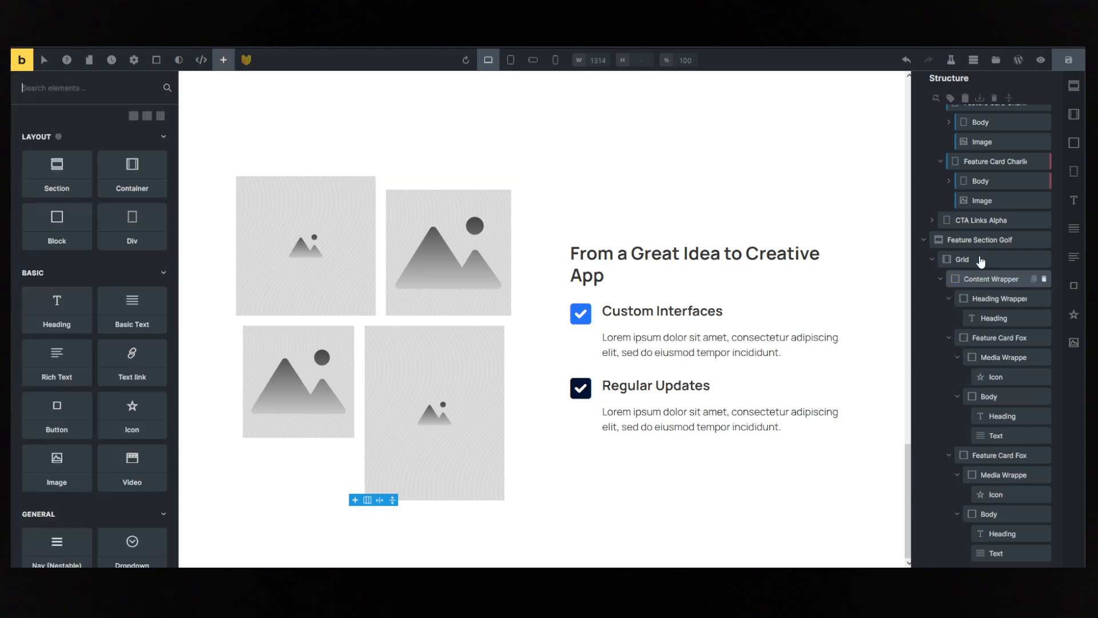
- Add a Block to the Feature Section Golf grid and place it before the Content Wrapper
{"action": "left_click", "coordinate": [978, 254]}
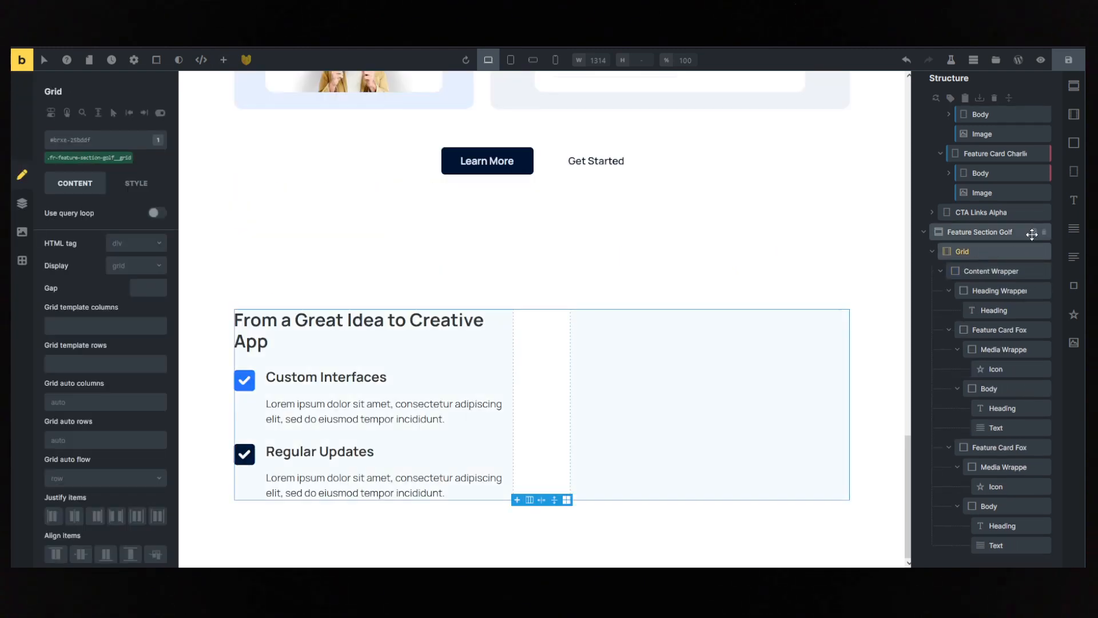
{"action": "left_click", "coordinate": [1074, 144]}
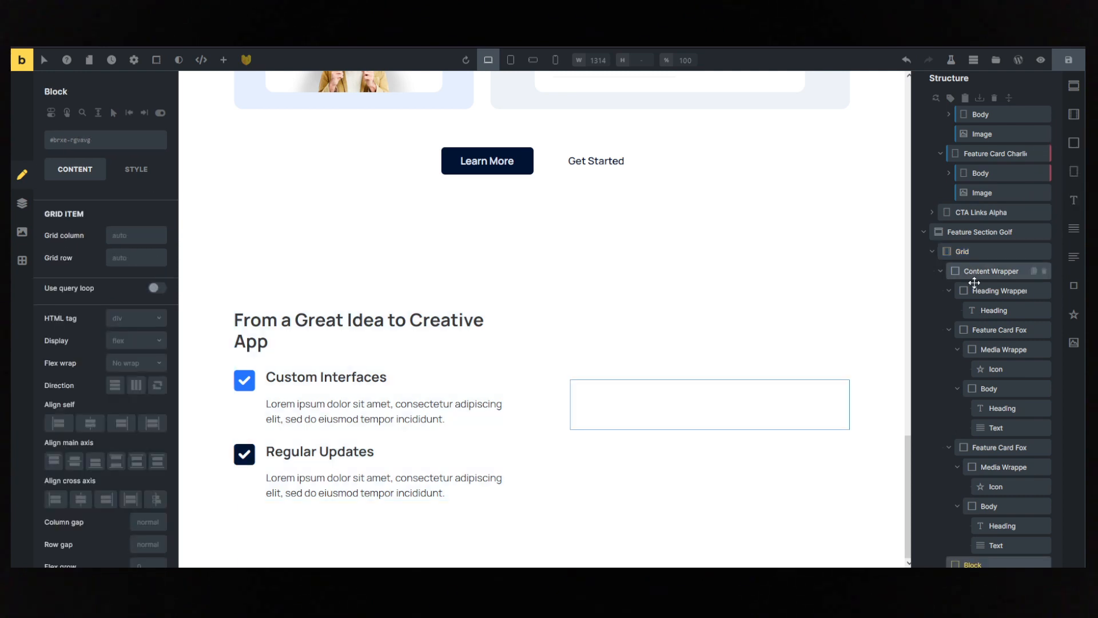
{"action": "scroll", "coordinate": [970, 515], "scroll_direction": "down", "scroll_amount": 1}
{"action": "left_click_drag", "start_coordinate": [956, 550], "coordinate": [975, 270]}
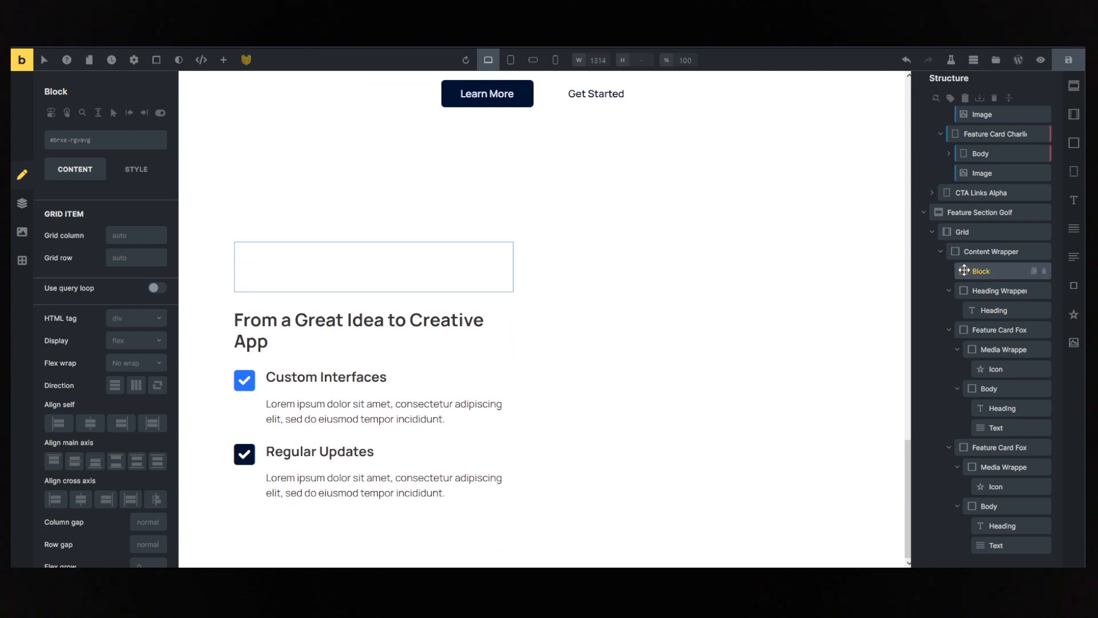
{"action": "left_click_drag", "start_coordinate": [965, 270], "coordinate": [960, 246]}
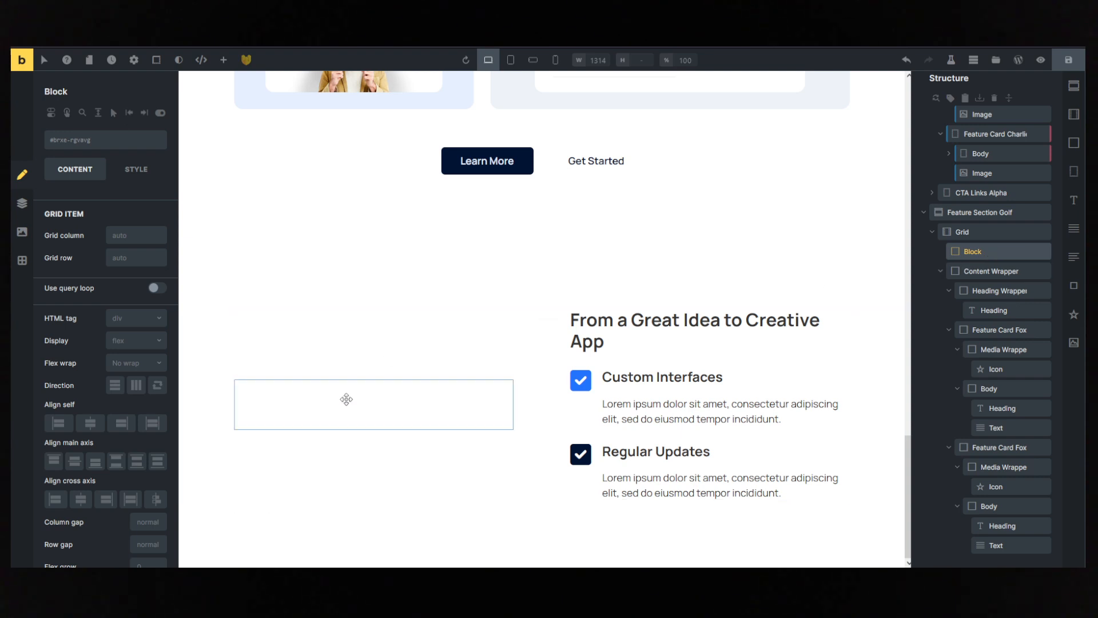
- Set the new block to grid display with template columns var(--grid-2) and a gap of var(--space-s)
{"action": "left_click", "coordinate": [125, 343]}
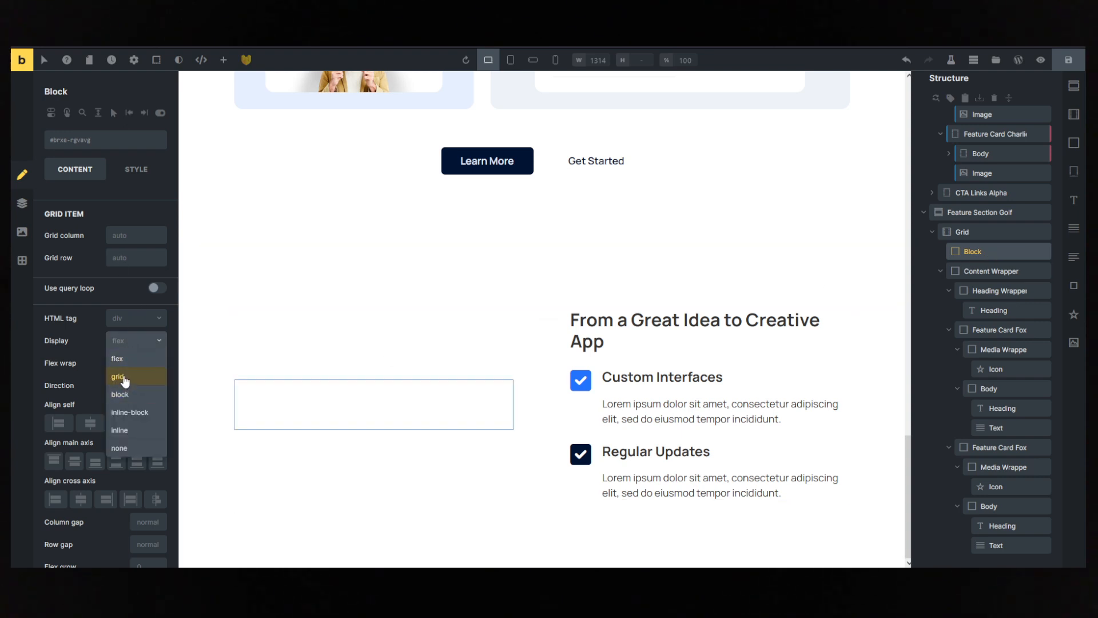
{"action": "left_click", "coordinate": [122, 376]}
{"action": "right_click", "coordinate": [81, 376]}
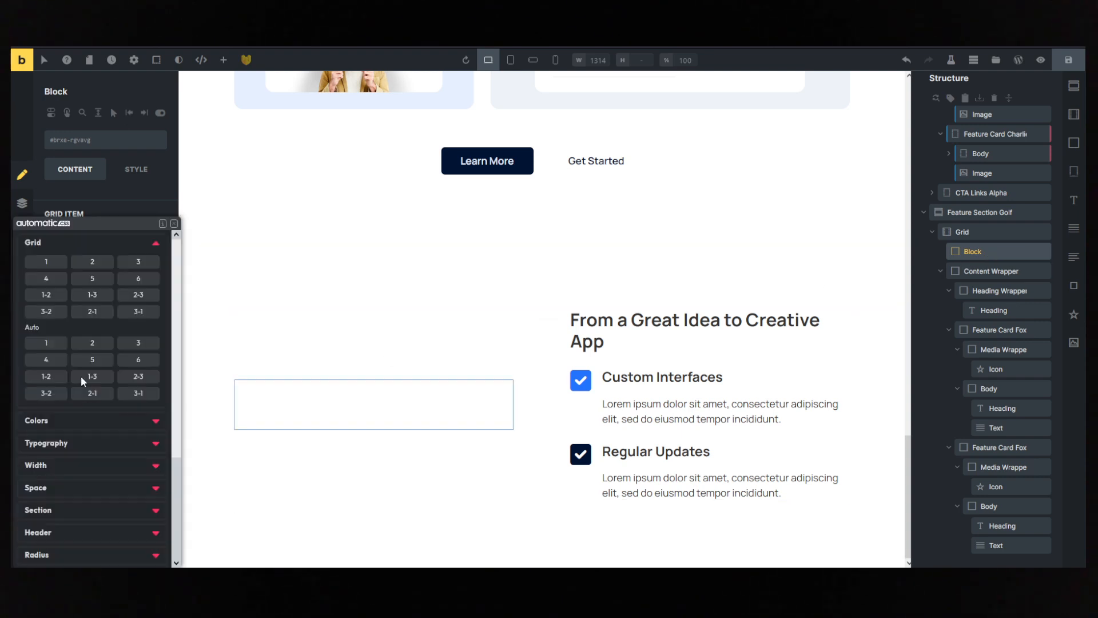
{"action": "left_click", "coordinate": [90, 261]}
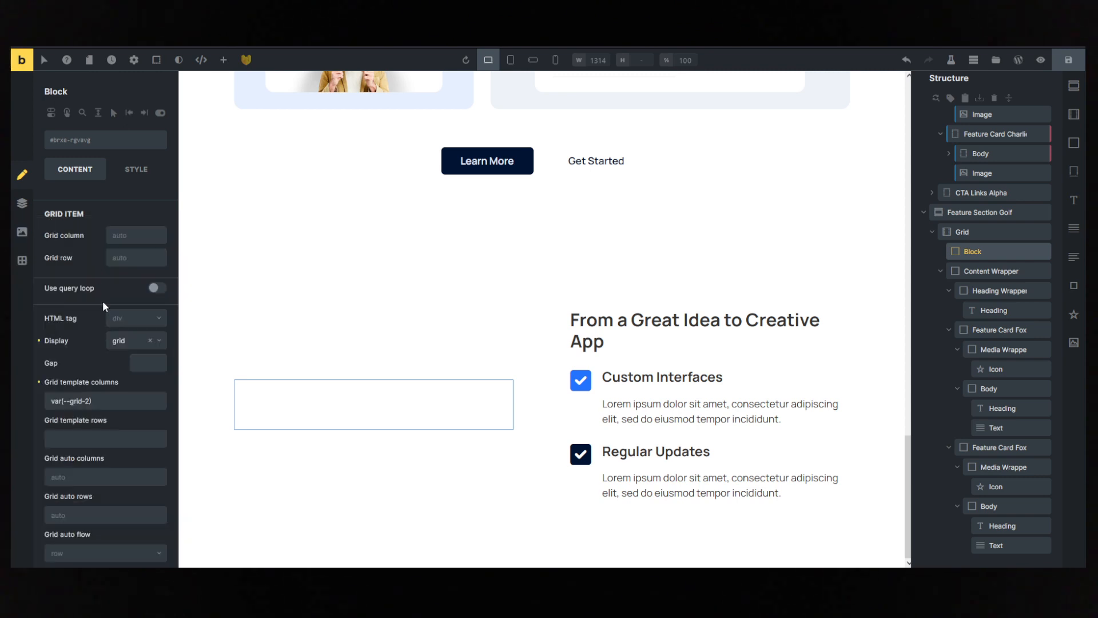
{"action": "right_click", "coordinate": [137, 360]}
{"action": "left_click", "coordinate": [85, 265]}
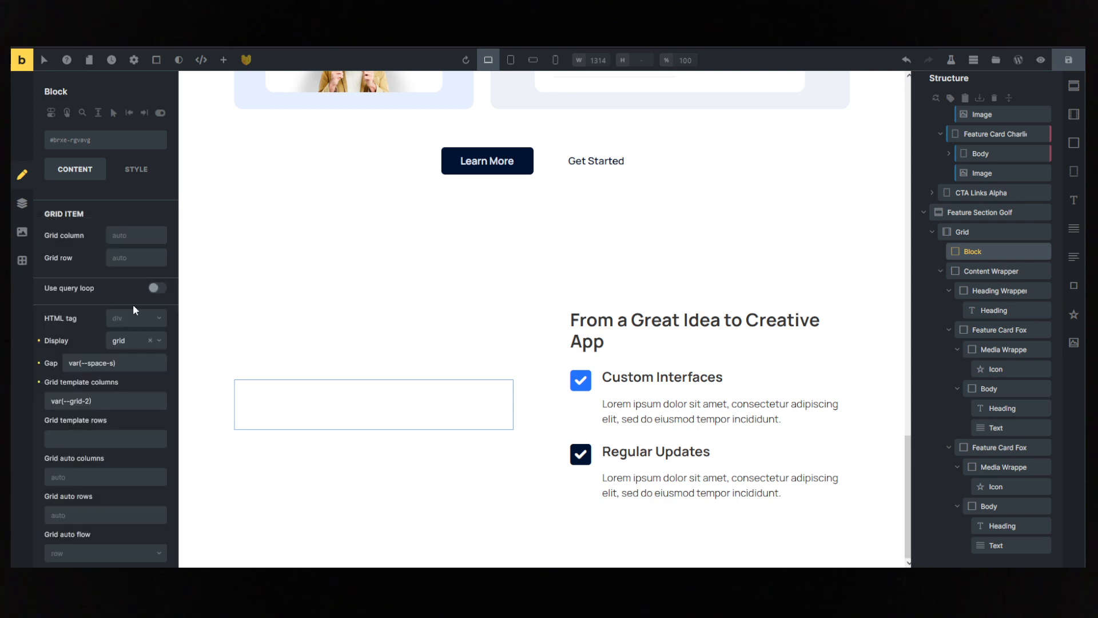
- Add three empty Image elements inside the new two-column block
{"action": "left_click", "coordinate": [224, 60]}
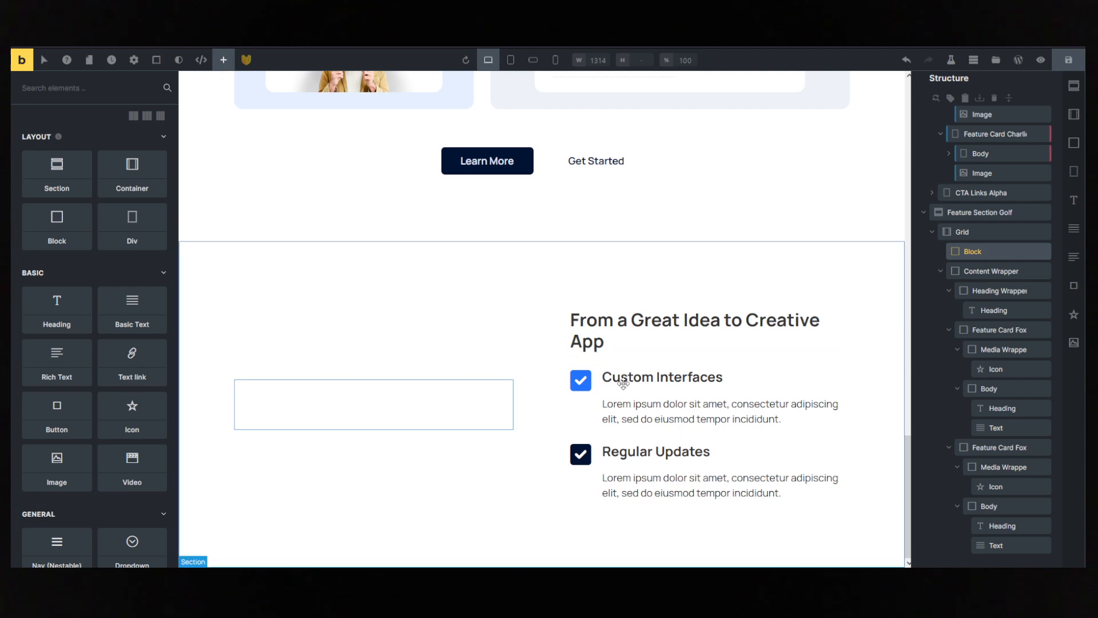
{"action": "left_click", "coordinate": [990, 253]}
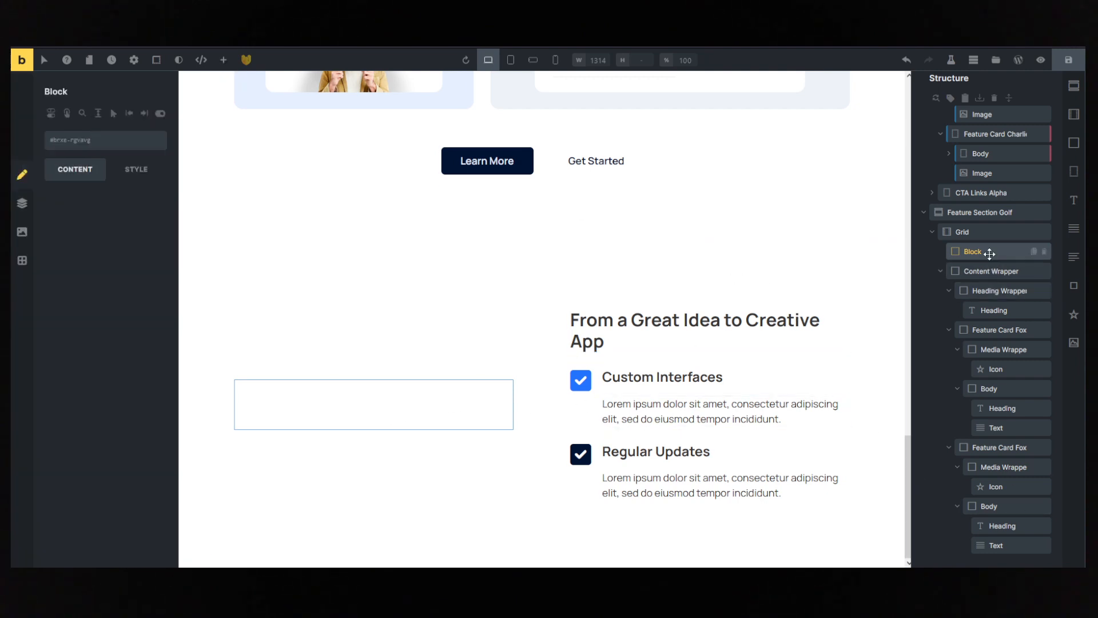
{"action": "left_click", "coordinate": [1075, 345]}
{"action": "left_click", "coordinate": [1074, 344]}
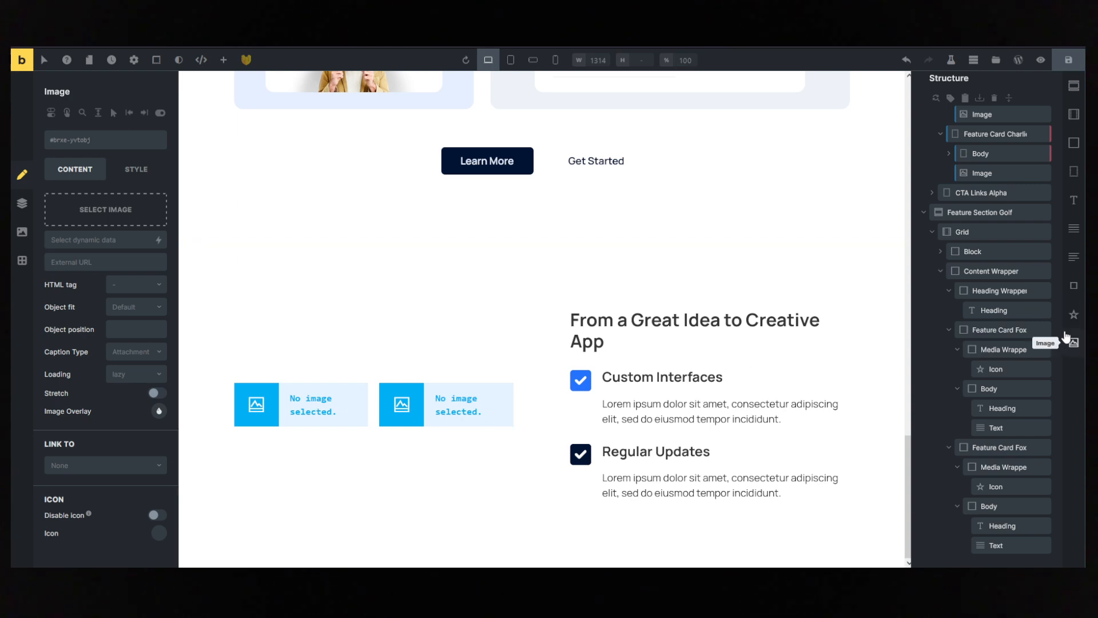
{"action": "left_click", "coordinate": [1075, 340]}
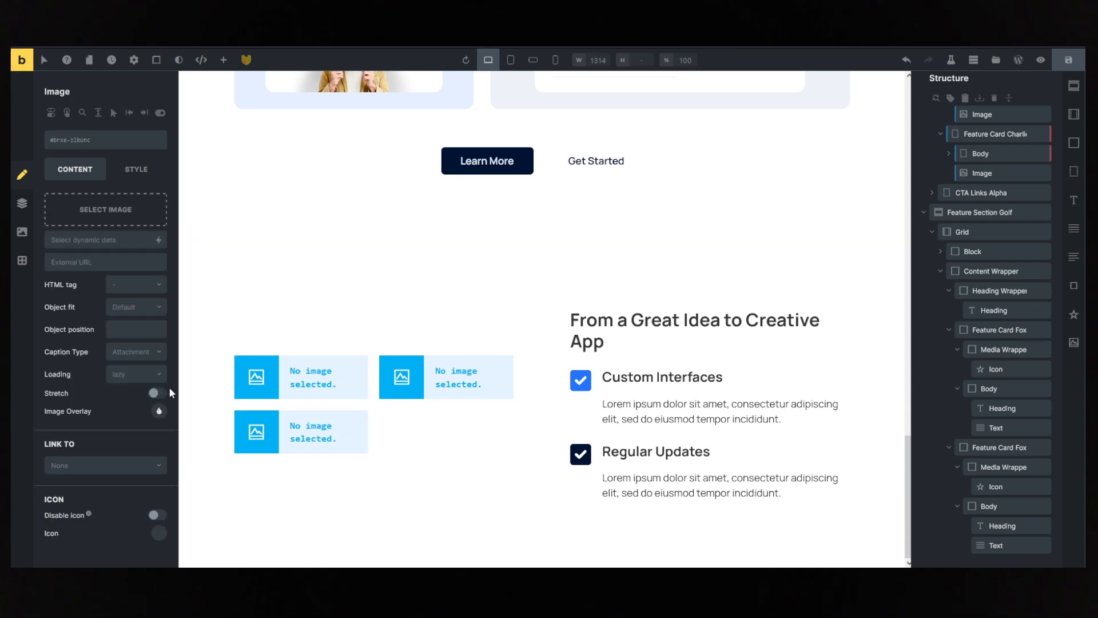
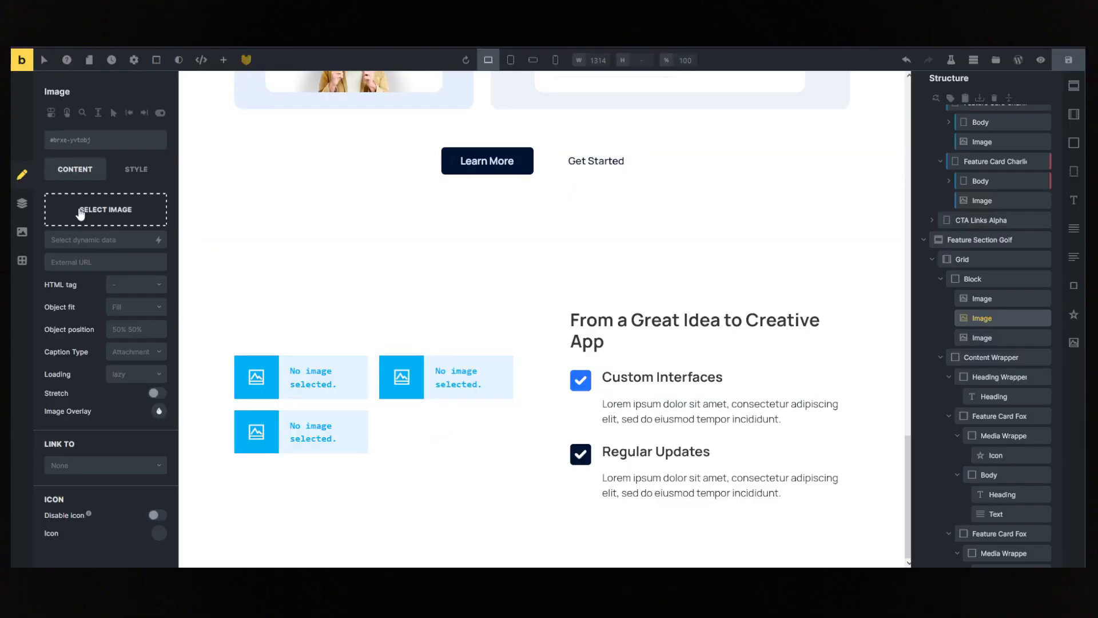
- Insert saas-landing-20-sc4-5.webp into the block's second Image element and saas-landing-20-sc4-1.webp into the first
{"action": "left_click", "coordinate": [109, 213]}
{"action": "left_click", "coordinate": [666, 276]}
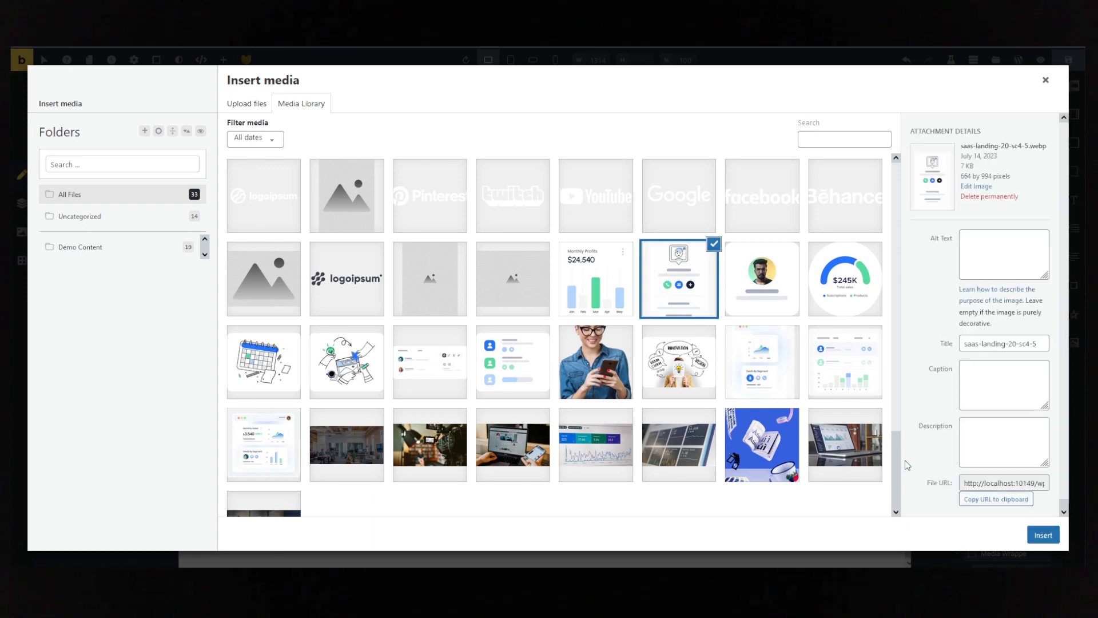
{"action": "left_click", "coordinate": [1043, 536]}
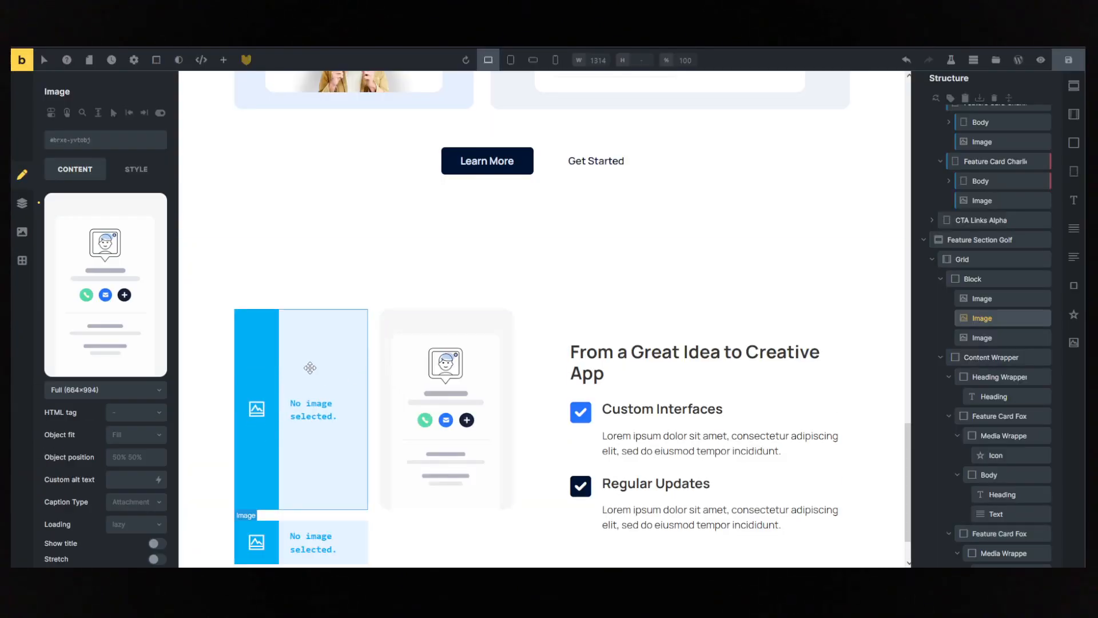
{"action": "left_click", "coordinate": [106, 212]}
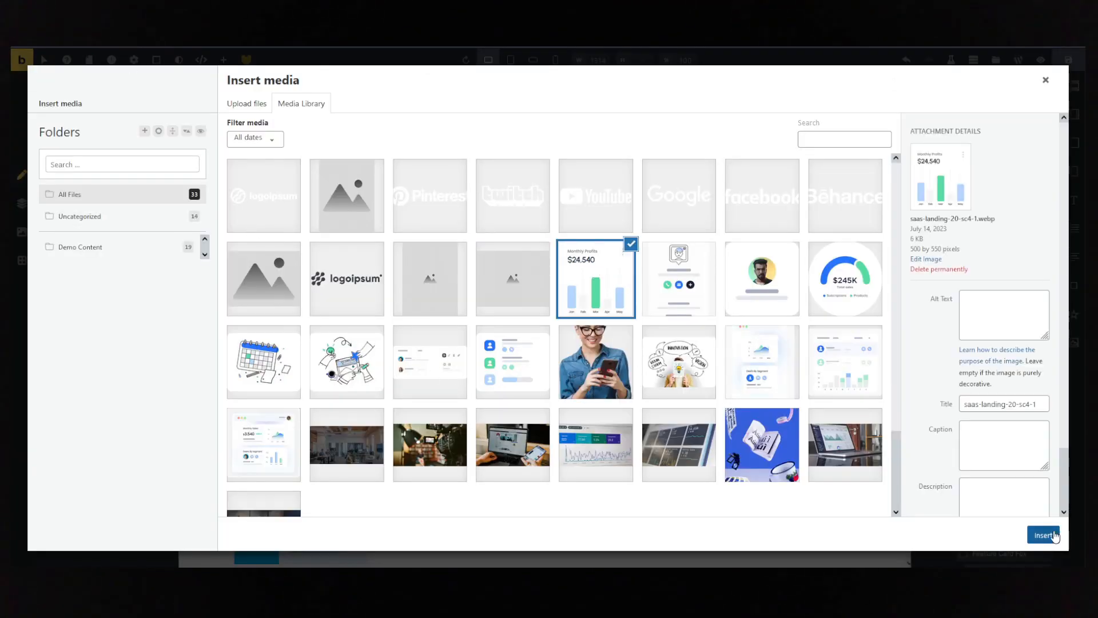
{"action": "left_click", "coordinate": [1055, 537]}
- Insert saas-landing-20-sc4-6.webp into the third Image element of the block
{"action": "scroll", "coordinate": [366, 480], "scroll_direction": "down", "scroll_amount": 1}
{"action": "left_click", "coordinate": [312, 480]}
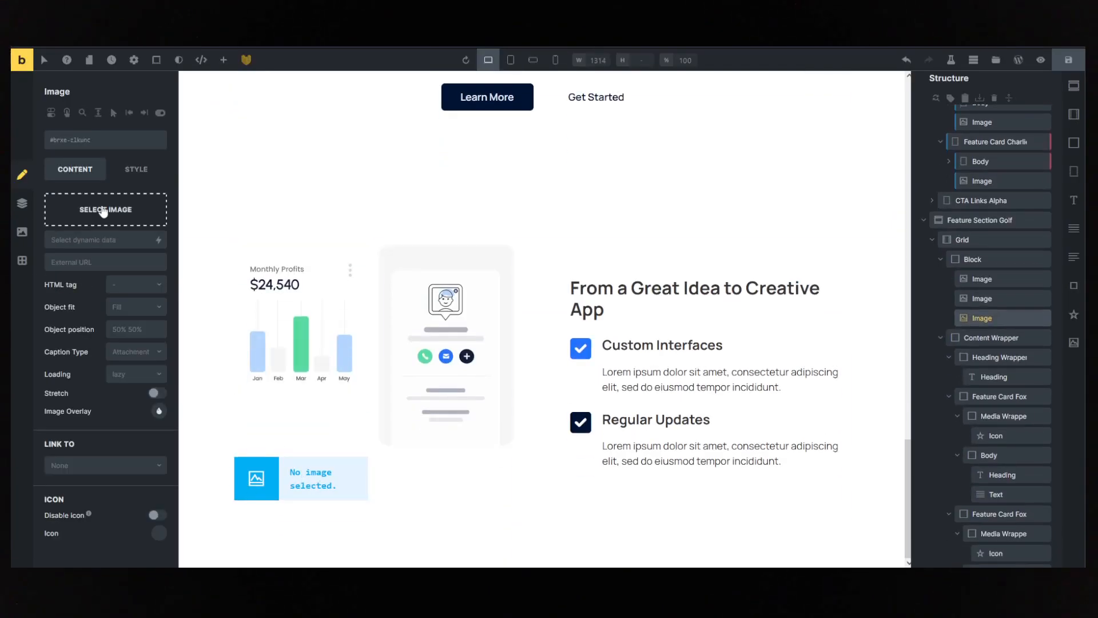
{"action": "left_click", "coordinate": [103, 211]}
{"action": "left_click", "coordinate": [762, 279]}
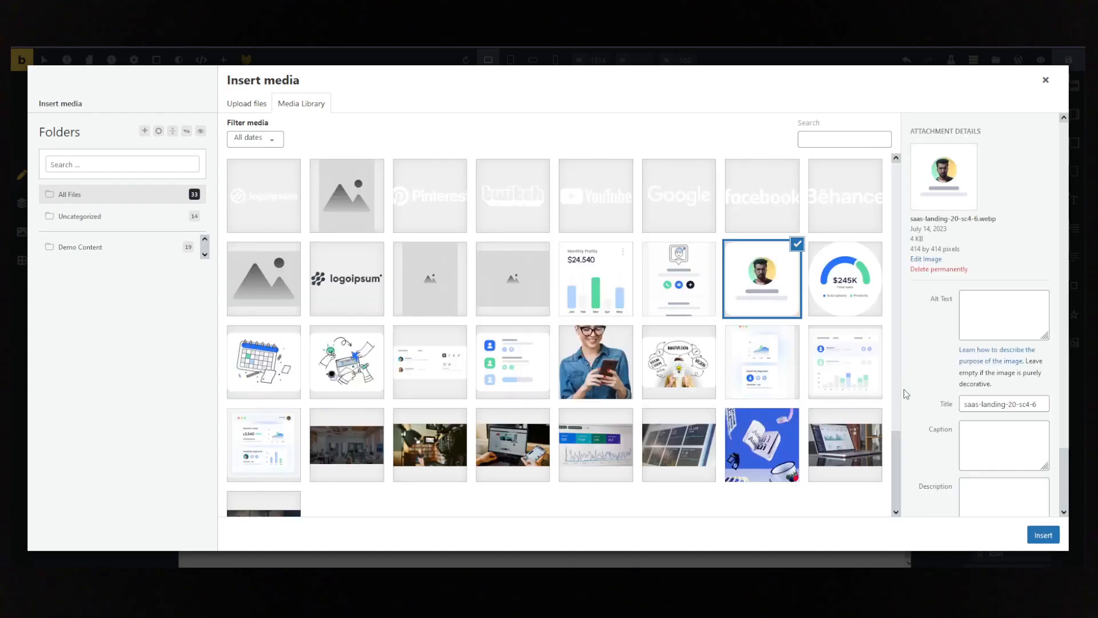
{"action": "left_click", "coordinate": [1050, 538]}
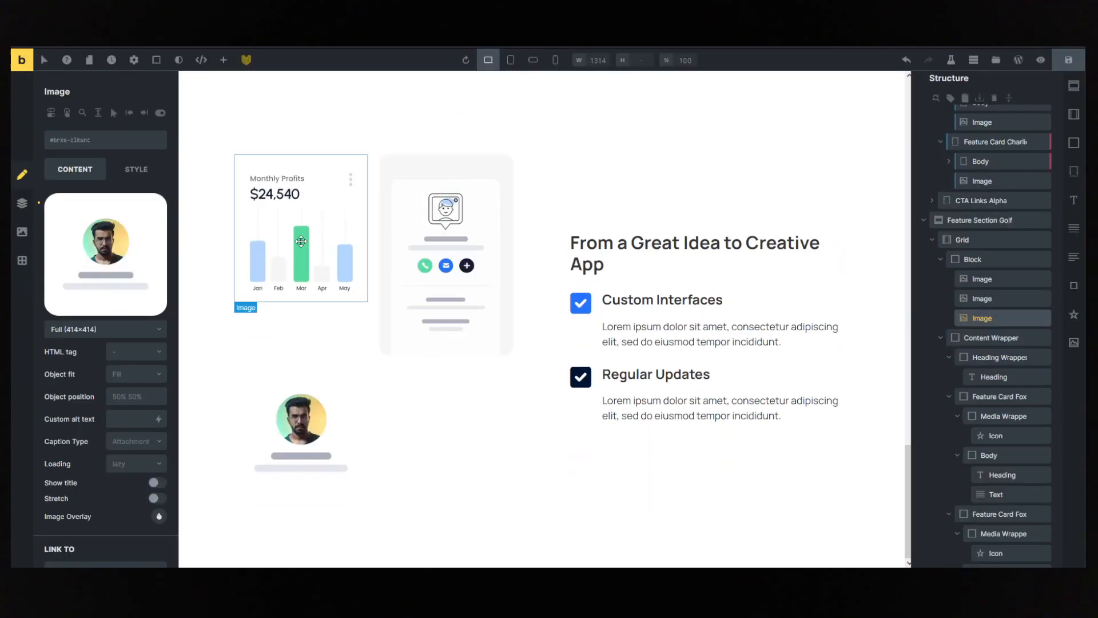
{"action": "left_click", "coordinate": [300, 241]}
{"action": "left_click", "coordinate": [321, 318]}
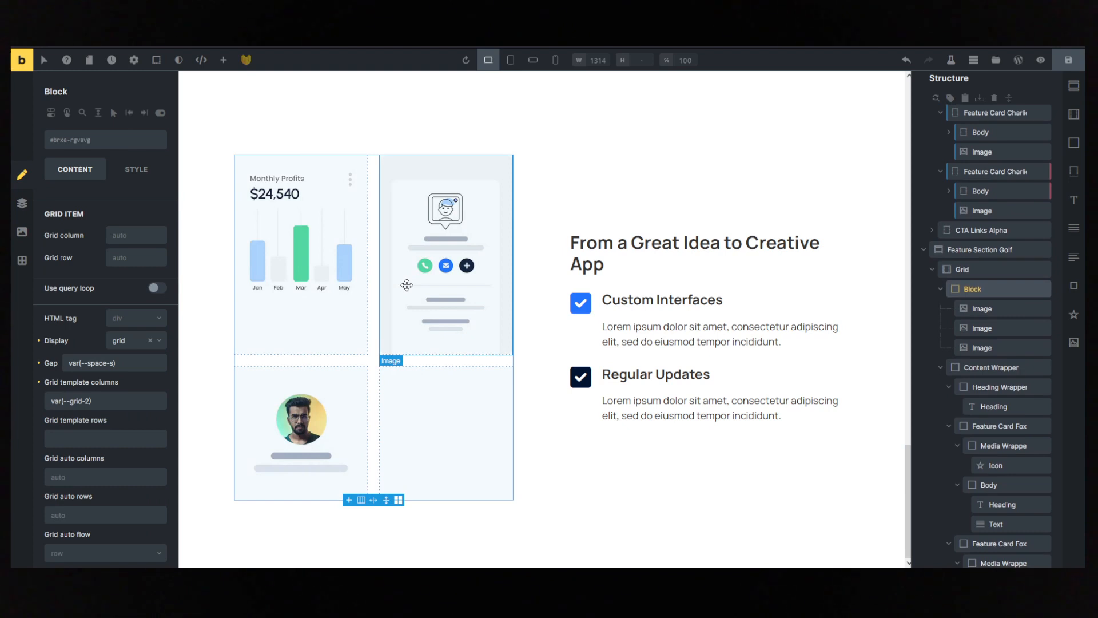
{"action": "left_click", "coordinate": [406, 285]}
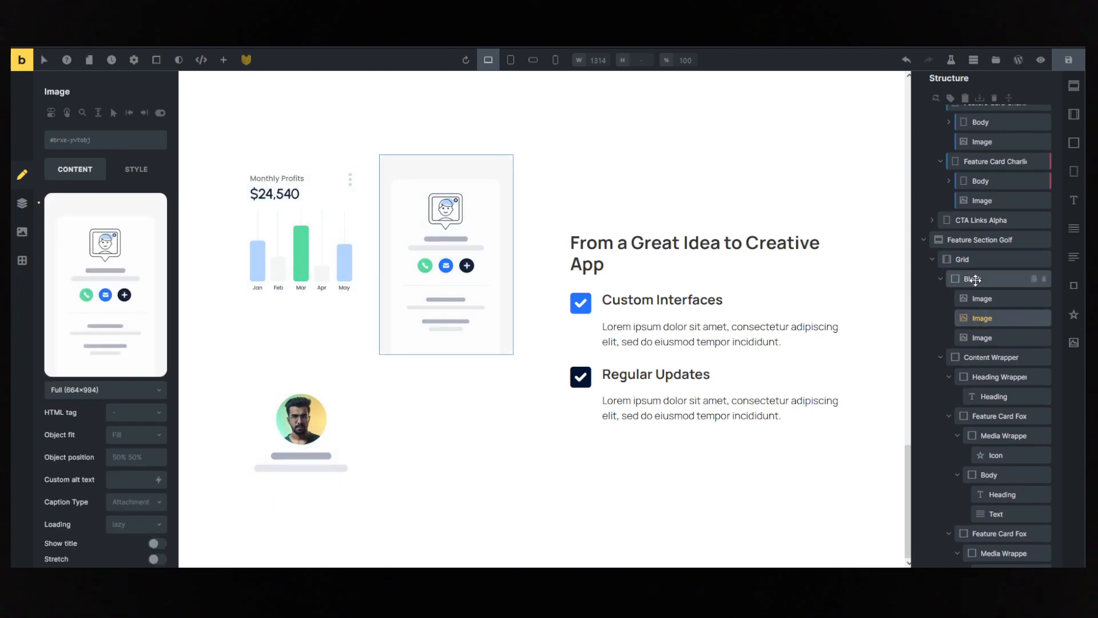
{"action": "left_click", "coordinate": [972, 279]}
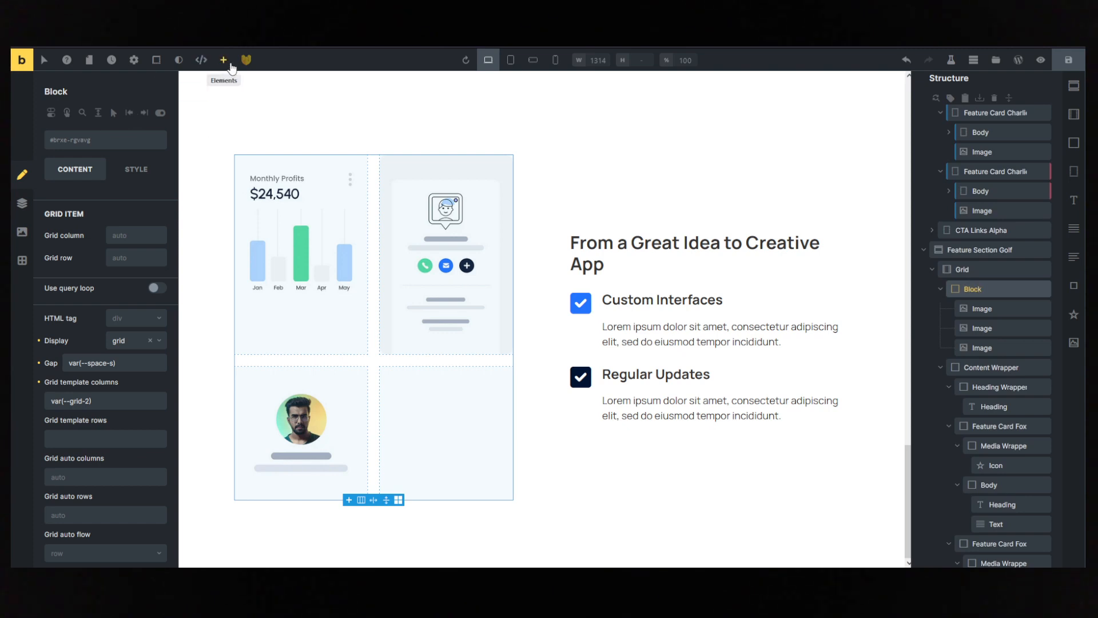
{"action": "left_click", "coordinate": [223, 60]}
{"action": "left_click_drag", "start_coordinate": [68, 218], "coordinate": [957, 231]}
{"action": "left_click", "coordinate": [973, 276]}
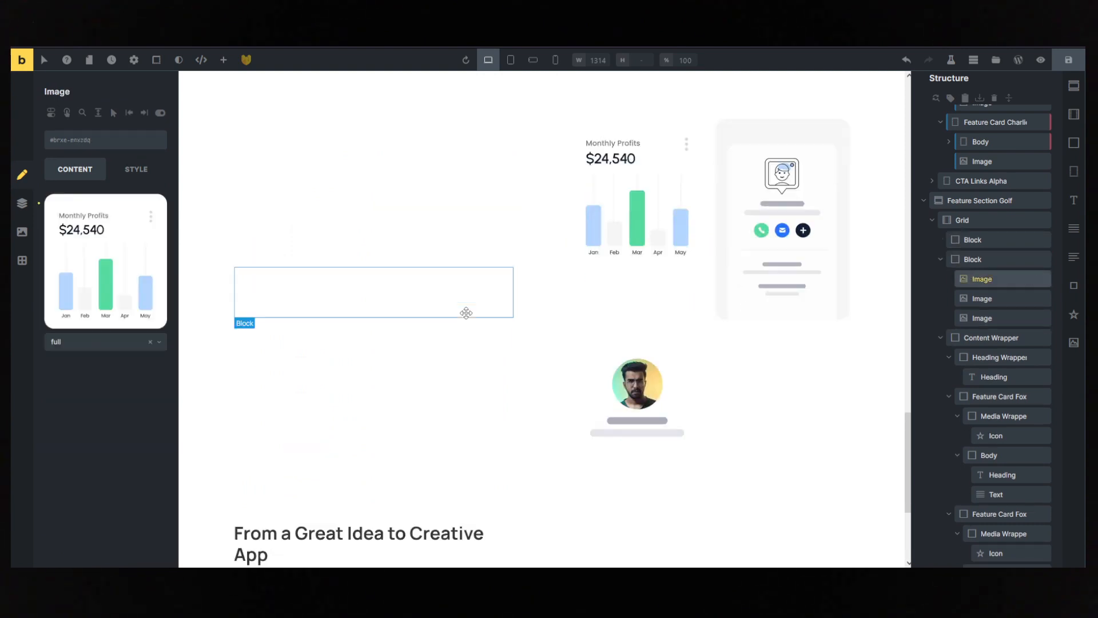
{"action": "left_click_drag", "start_coordinate": [964, 285], "coordinate": [977, 318]}
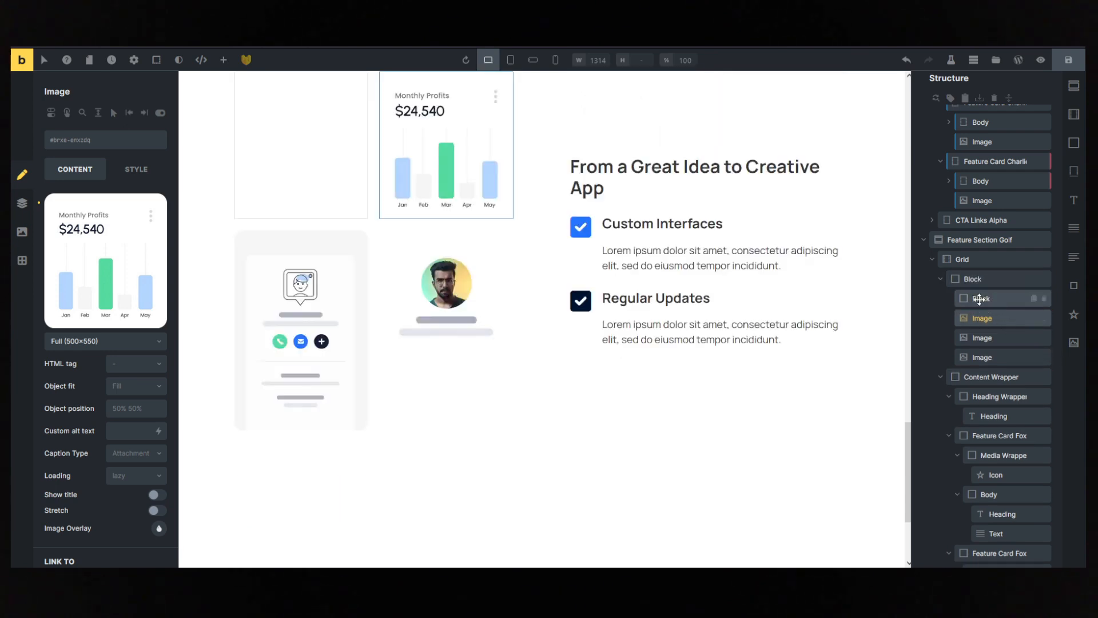
{"action": "left_click", "coordinate": [981, 299]}
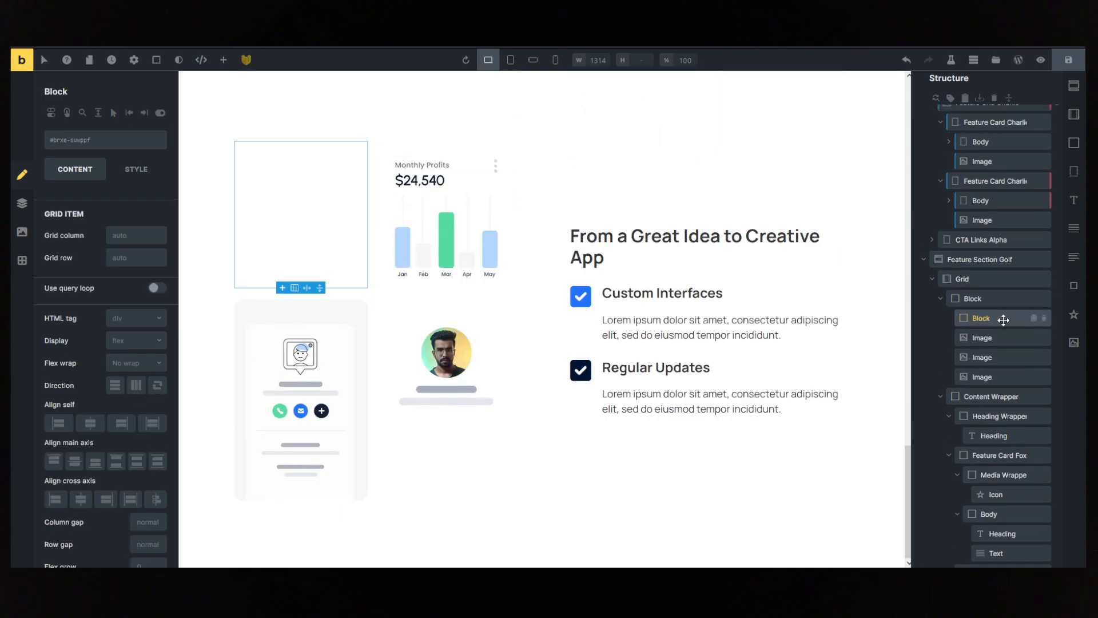
{"action": "left_click", "coordinate": [1044, 318]}
{"action": "scroll", "coordinate": [558, 311], "scroll_direction": "up", "scroll_amount": 5}
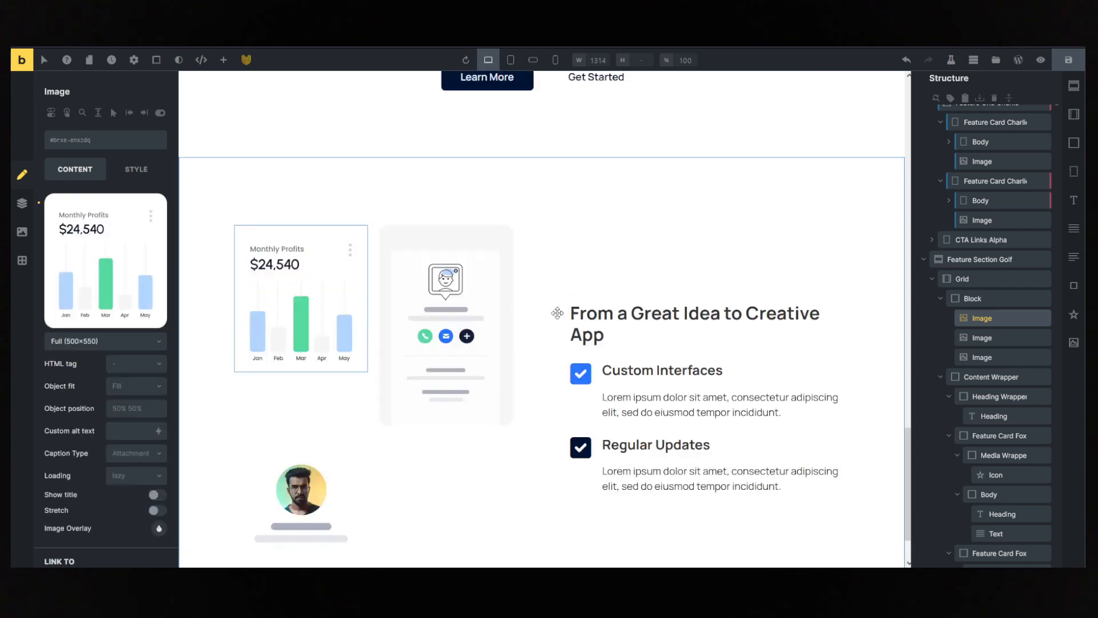
{"action": "scroll", "coordinate": [558, 310], "scroll_direction": "down", "scroll_amount": 5}
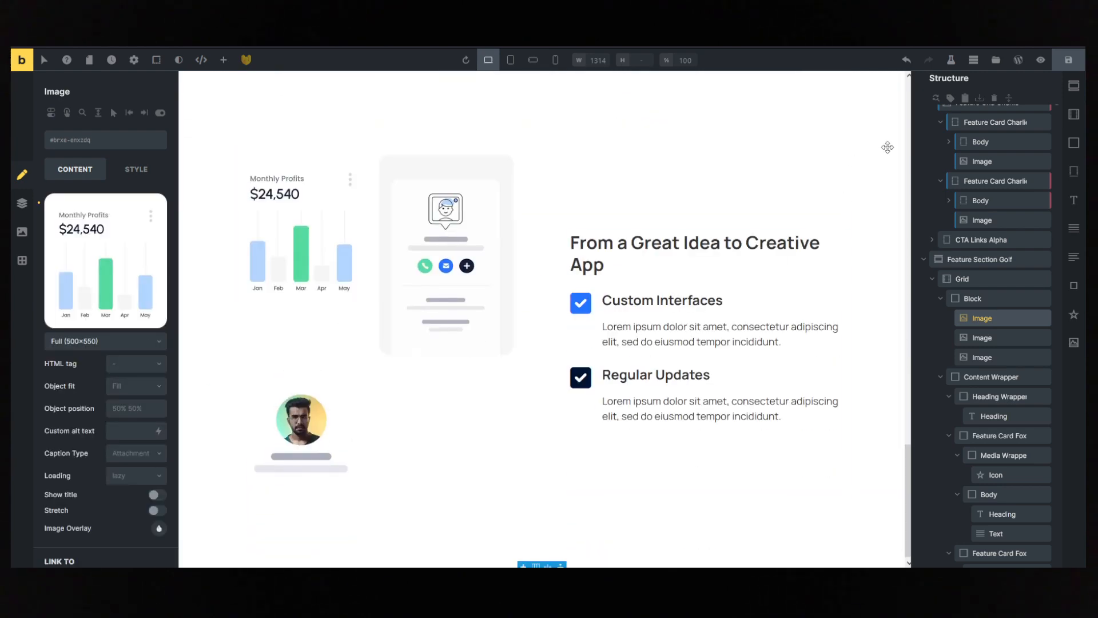
- Examine the newsletter subscription section that follows the creative app section on the reference page
{"action": "left_click", "coordinate": [860, 172]}
{"action": "scroll", "coordinate": [860, 172], "scroll_direction": "up", "scroll_amount": 10}
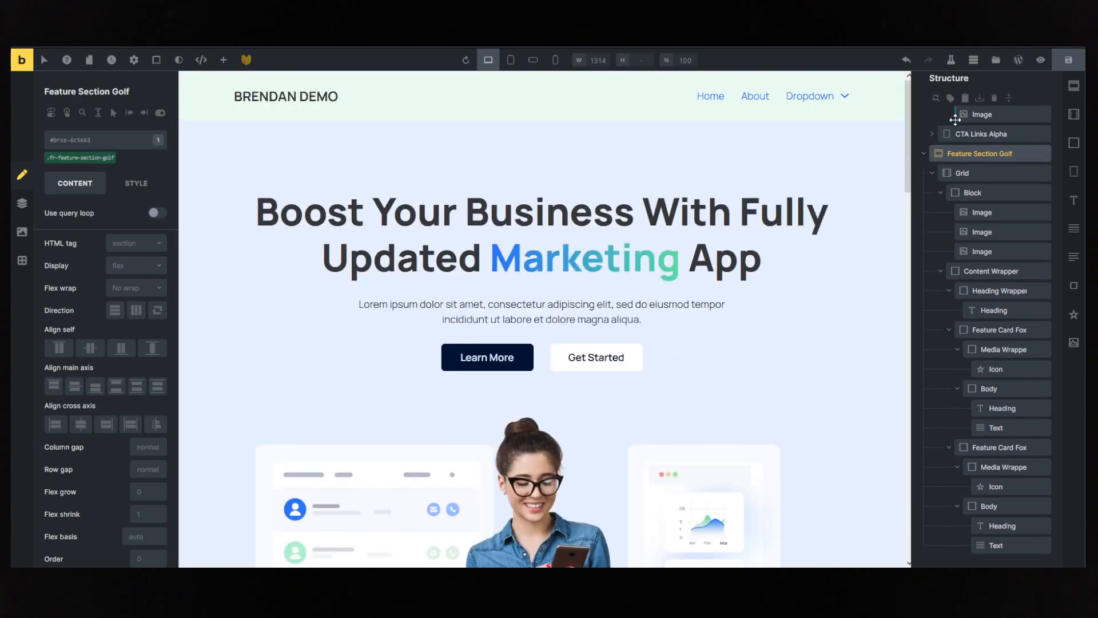
{"action": "left_click", "coordinate": [1060, 70]}
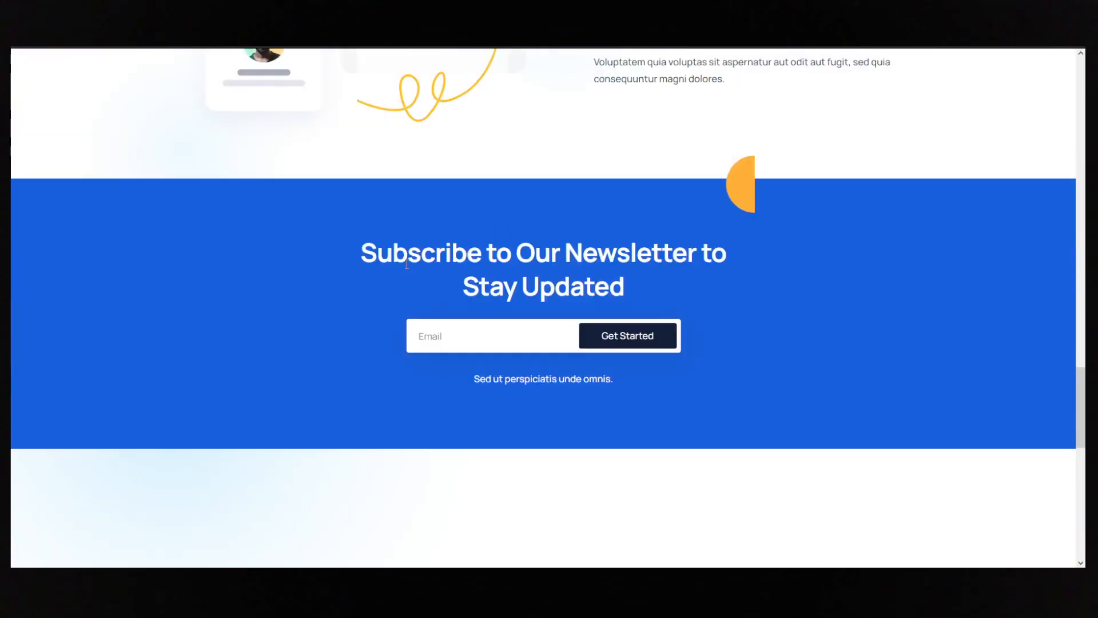
{"action": "scroll", "coordinate": [406, 268], "scroll_direction": "up", "scroll_amount": 5}
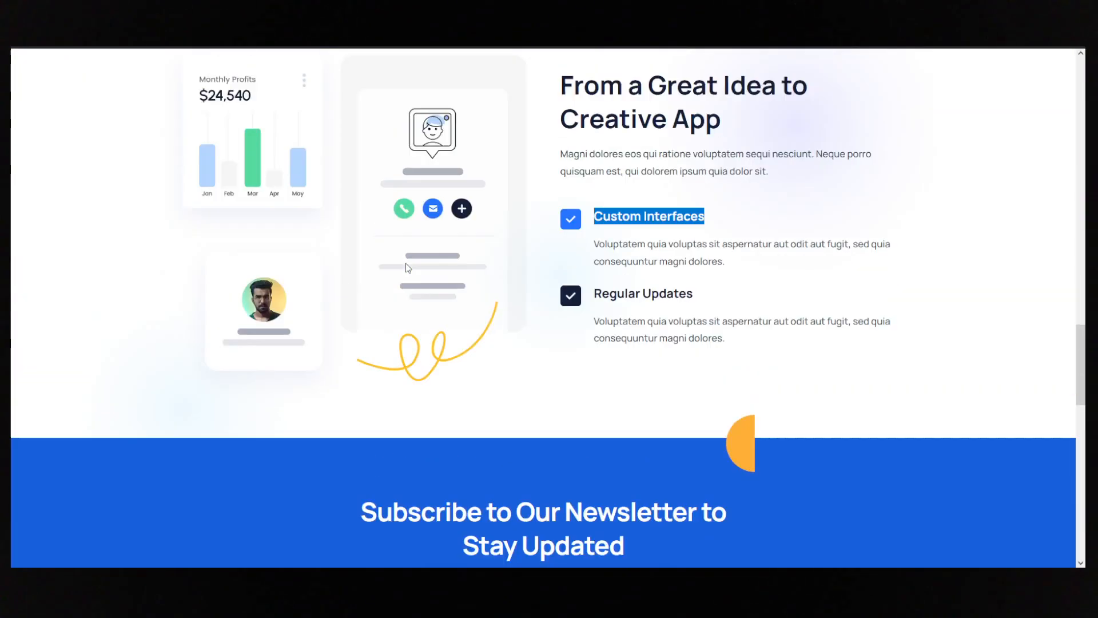
{"action": "scroll", "coordinate": [407, 267], "scroll_direction": "down", "scroll_amount": 6}
{"action": "left_click_drag", "start_coordinate": [337, 141], "coordinate": [704, 179]}
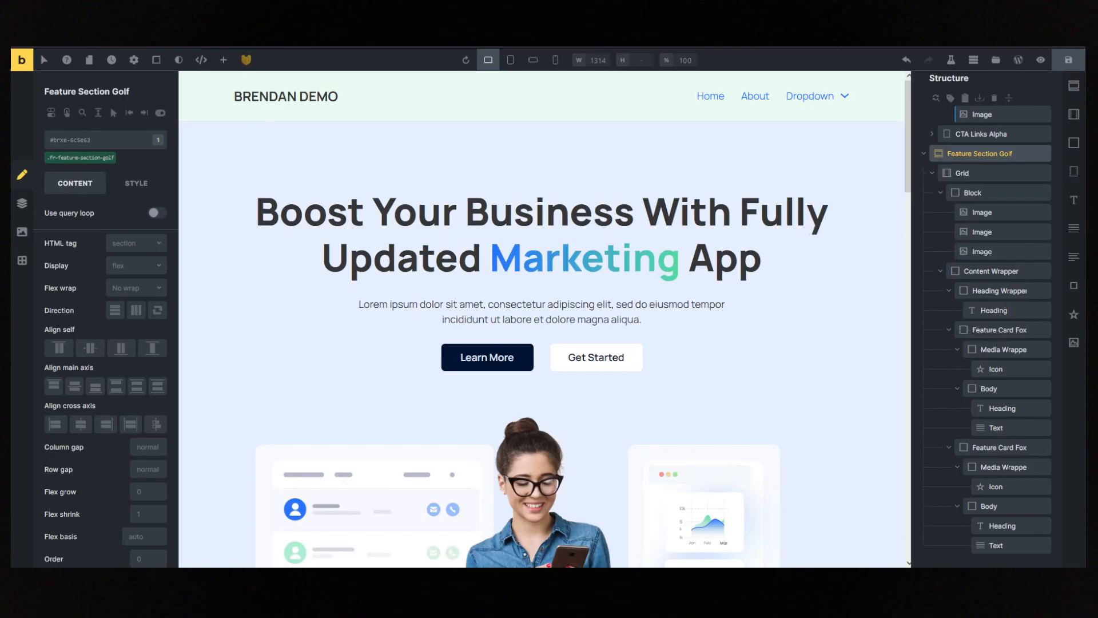
{"action": "scroll", "coordinate": [709, 400], "scroll_direction": "down", "scroll_amount": 10}
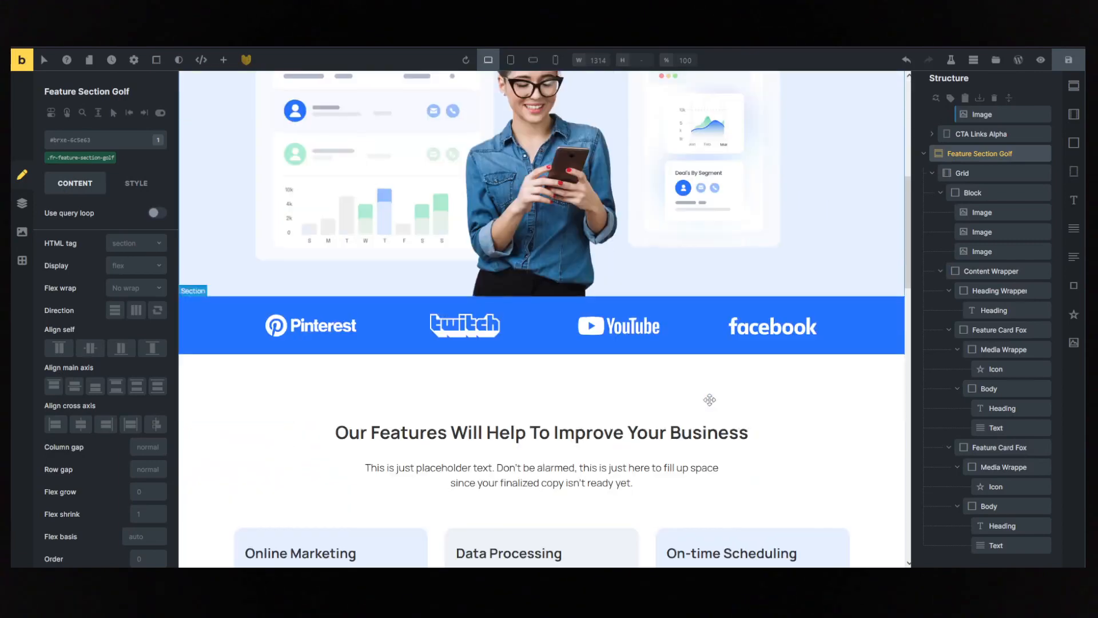
{"action": "scroll", "coordinate": [681, 482], "scroll_direction": "up", "scroll_amount": 1}
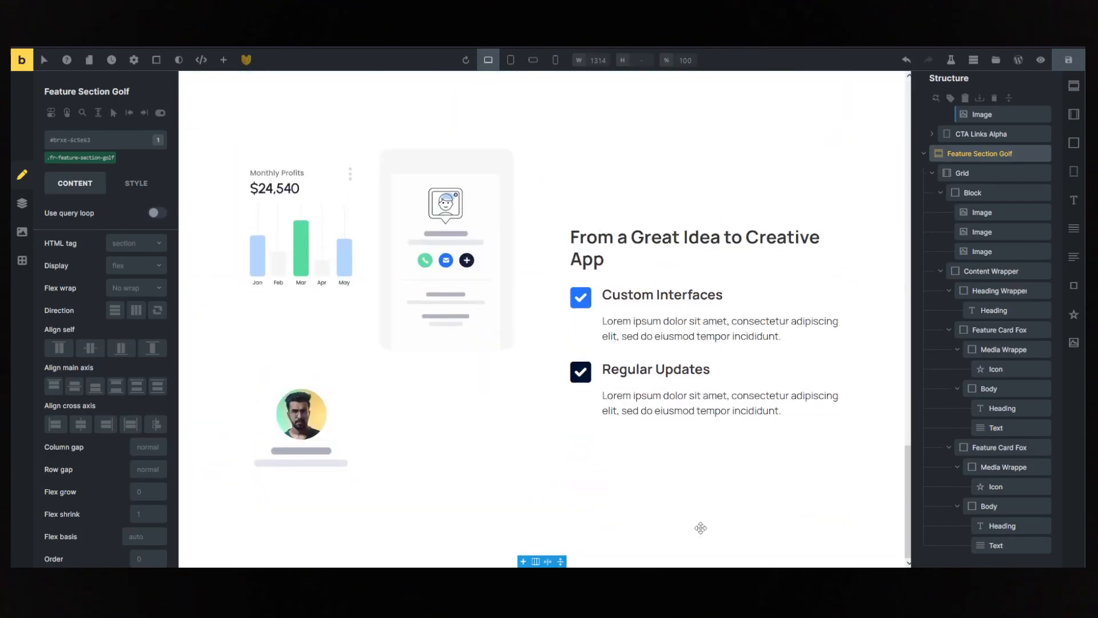
- Insert the Coming Soon Bravo section from the remote Frames templates into the page
{"action": "left_click", "coordinate": [923, 115]}
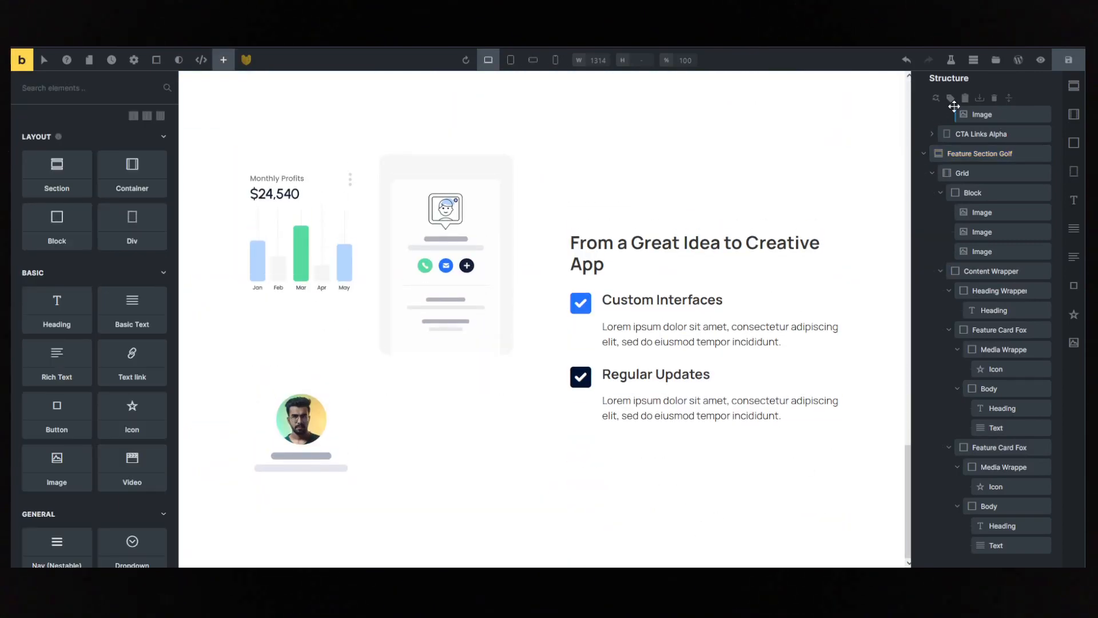
{"action": "left_click", "coordinate": [995, 62]}
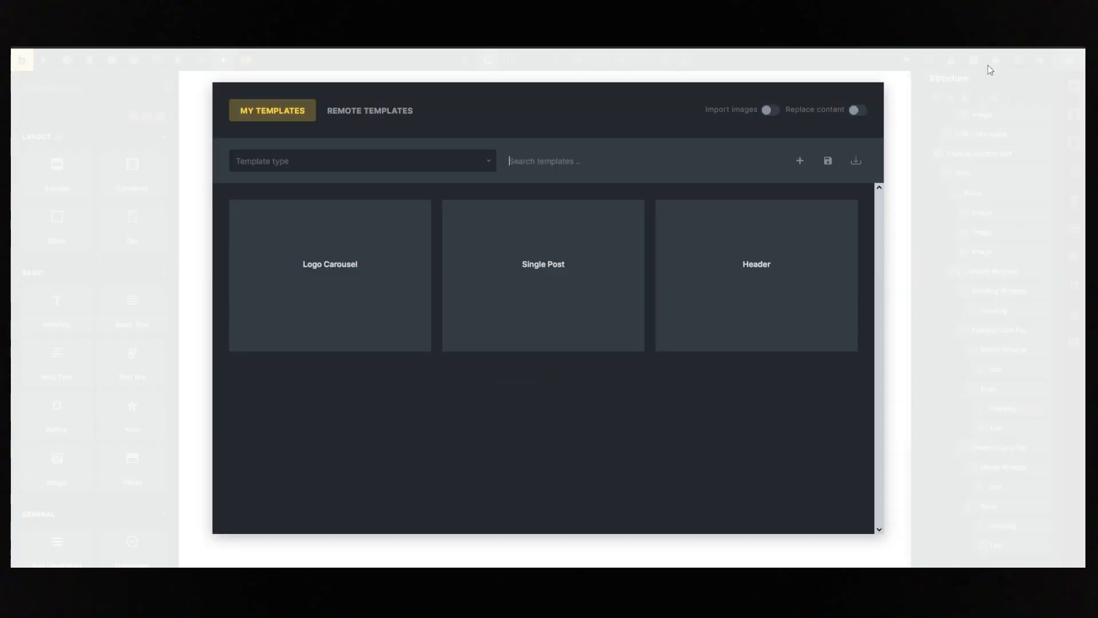
{"action": "left_click", "coordinate": [358, 110]}
{"action": "mouse_move", "coordinate": [846, 200]}
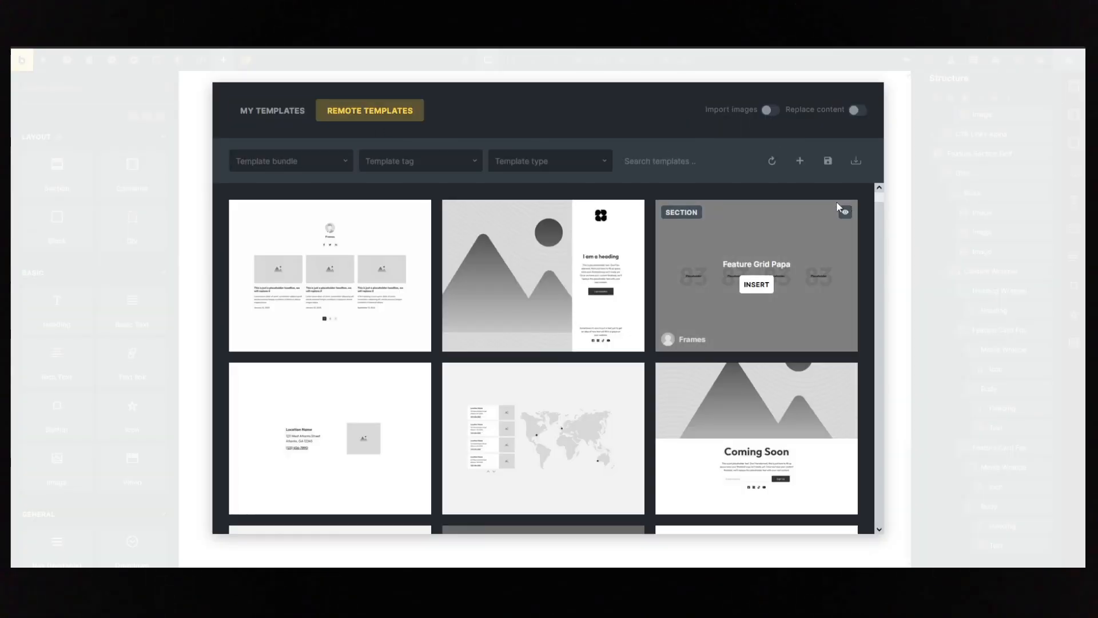
{"action": "scroll", "coordinate": [835, 202], "scroll_direction": "down", "scroll_amount": 2}
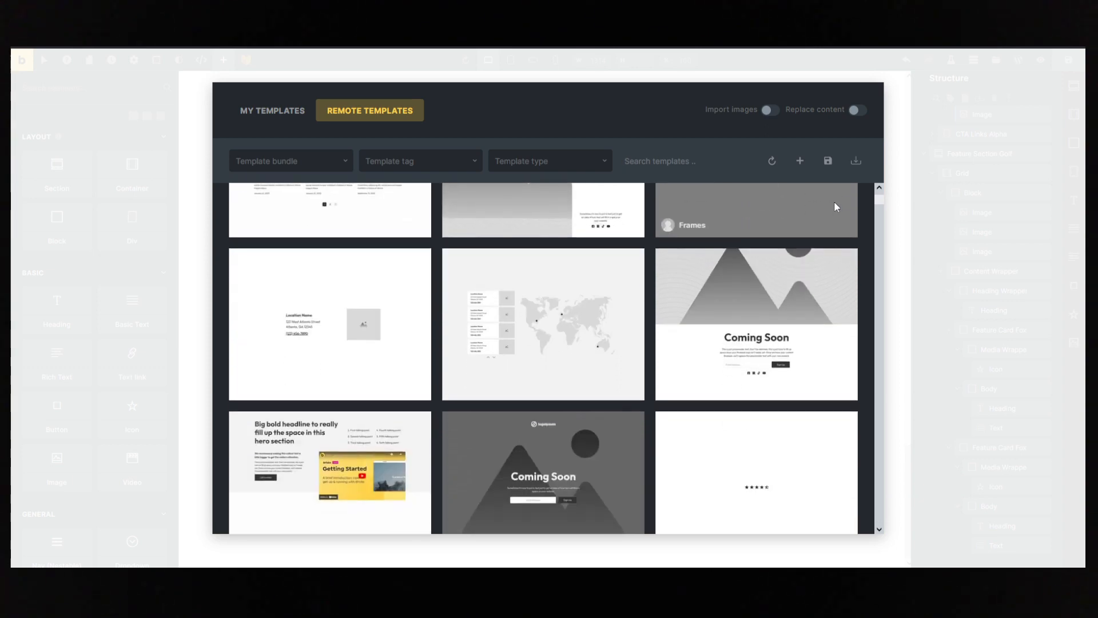
{"action": "mouse_move", "coordinate": [753, 338]}
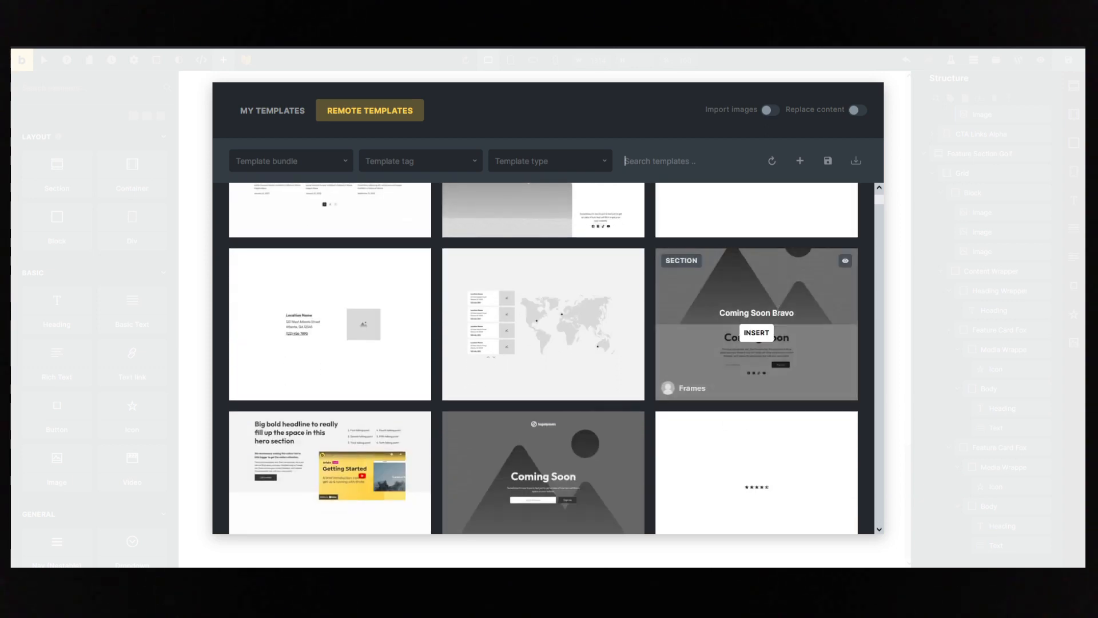
{"action": "left_click", "coordinate": [755, 333]}
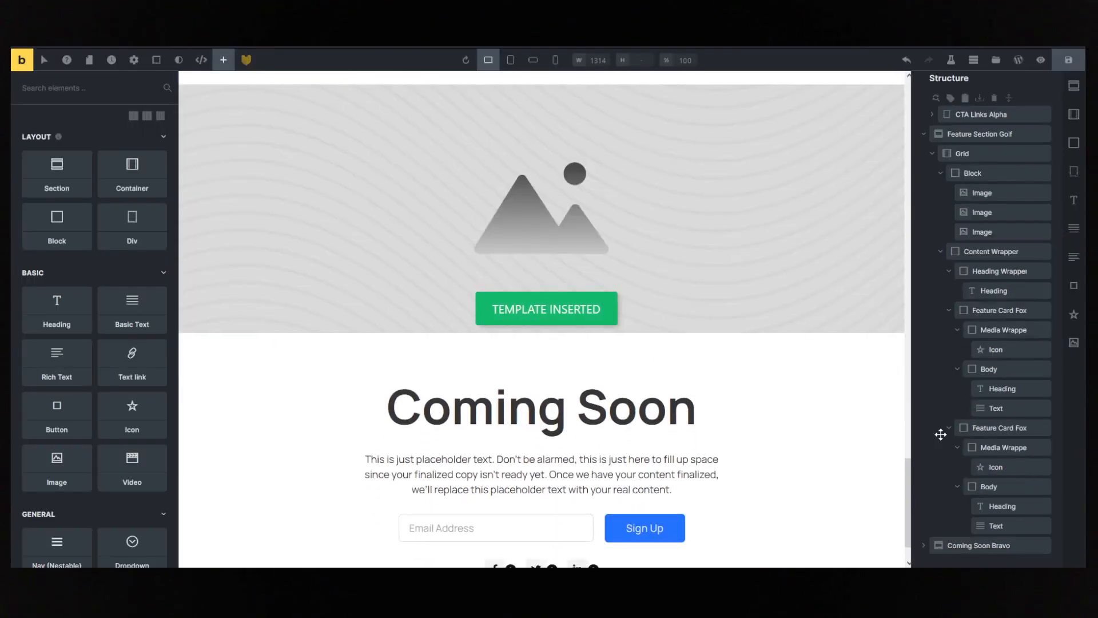
- Move the Form out of the Coming Soon Bravo section to the page's root level and delete that section
{"action": "left_click", "coordinate": [926, 546]}
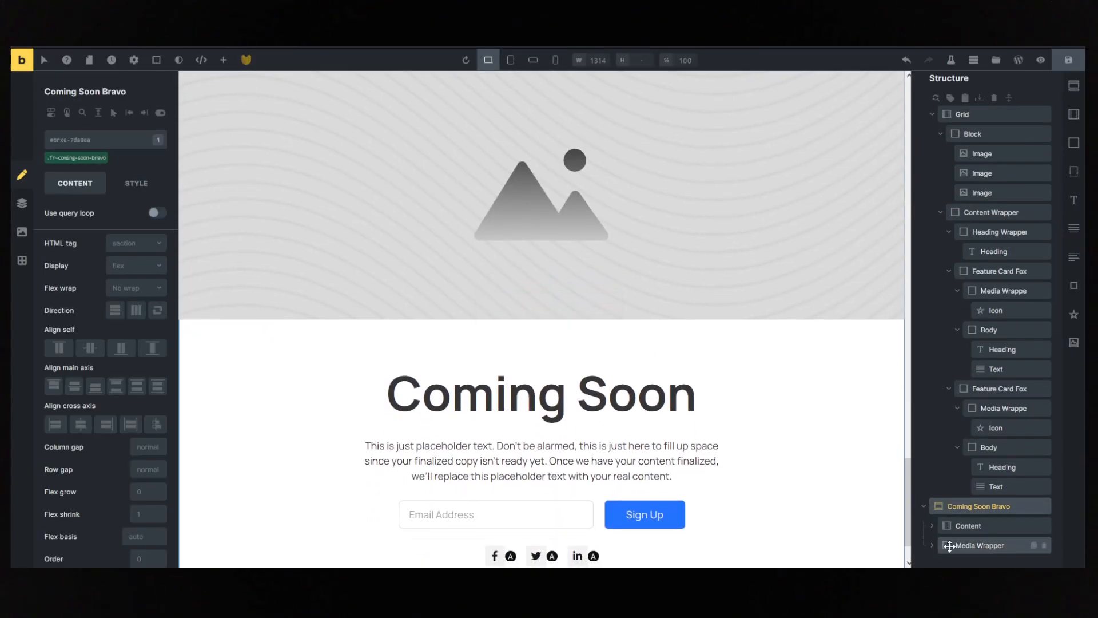
{"action": "left_click", "coordinate": [933, 546]}
{"action": "left_click", "coordinate": [568, 498]}
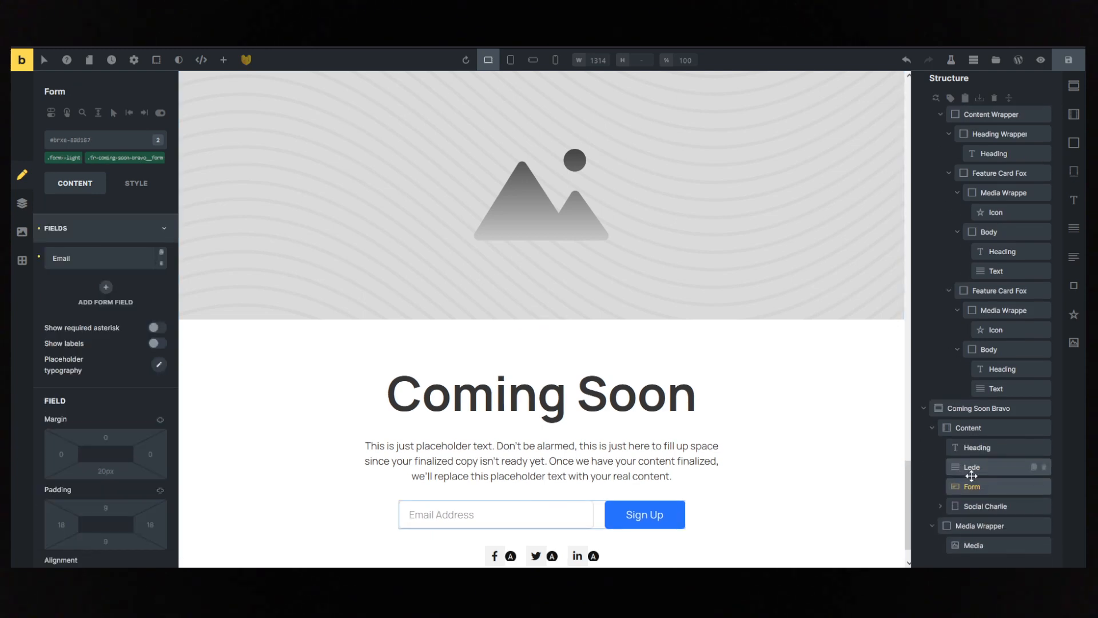
{"action": "left_click", "coordinate": [961, 486]}
{"action": "left_click_drag", "start_coordinate": [961, 487], "coordinate": [937, 404]}
{"action": "left_click", "coordinate": [1029, 429]}
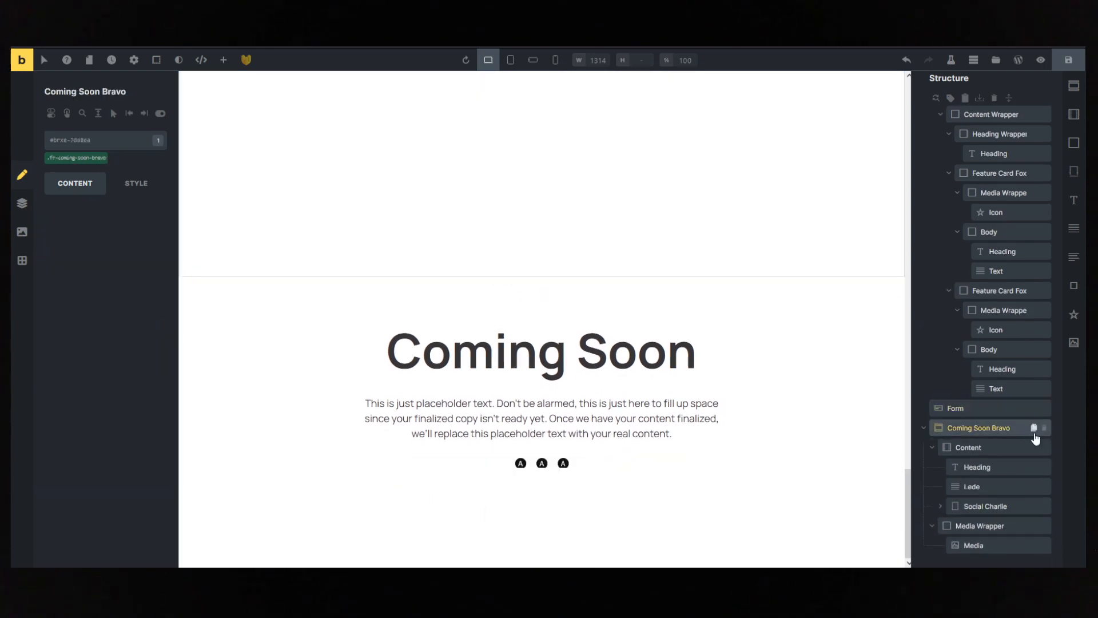
{"action": "left_click", "coordinate": [1044, 429]}
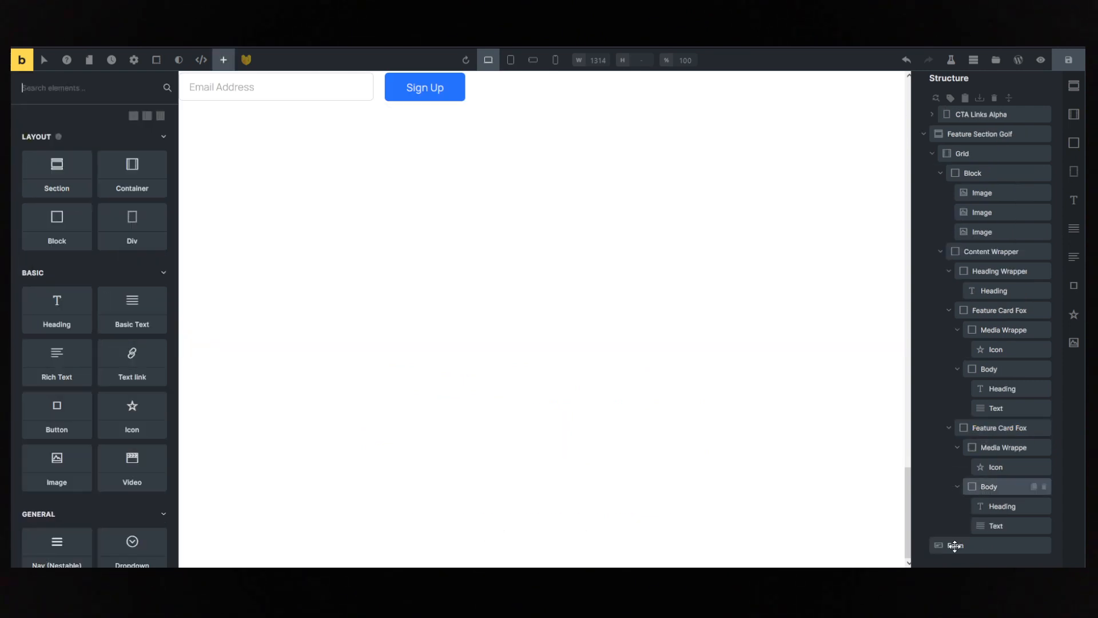
- Wrap the email sign-up Form in a Container and wrap that Container in a Section
{"action": "left_click", "coordinate": [954, 545]}
{"action": "right_click", "coordinate": [954, 545]}
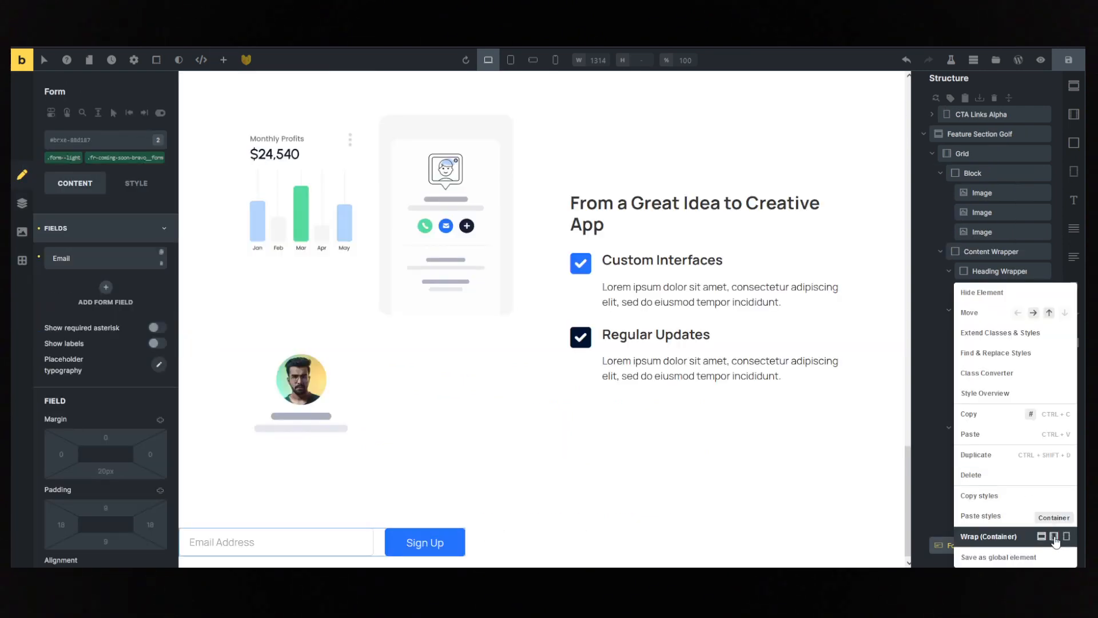
{"action": "left_click", "coordinate": [1054, 536]}
{"action": "right_click", "coordinate": [966, 546]}
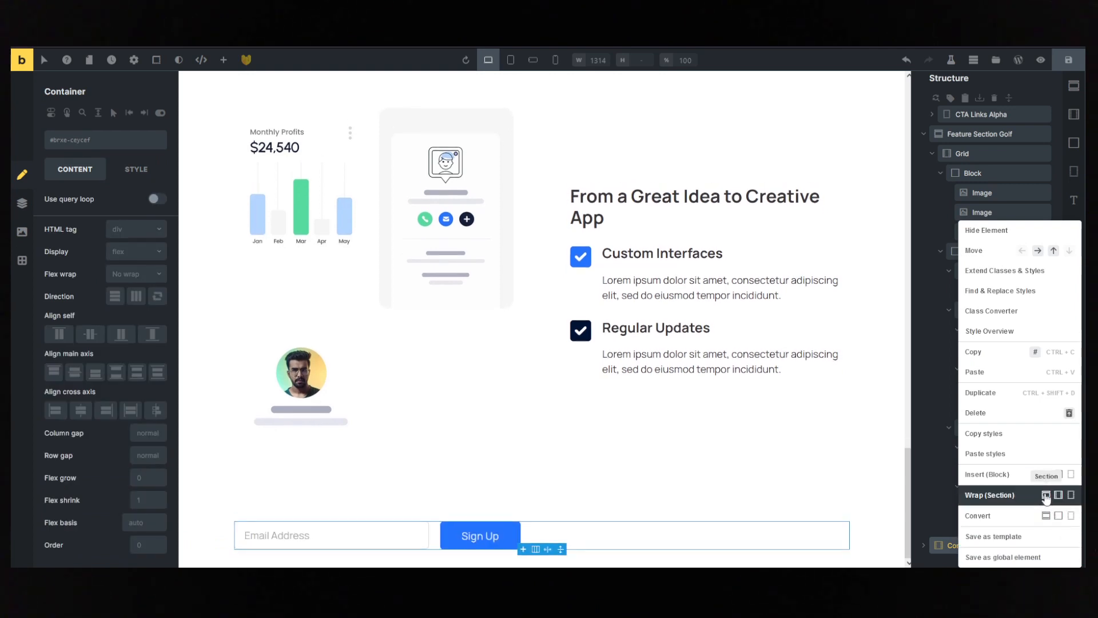
{"action": "left_click", "coordinate": [1046, 496]}
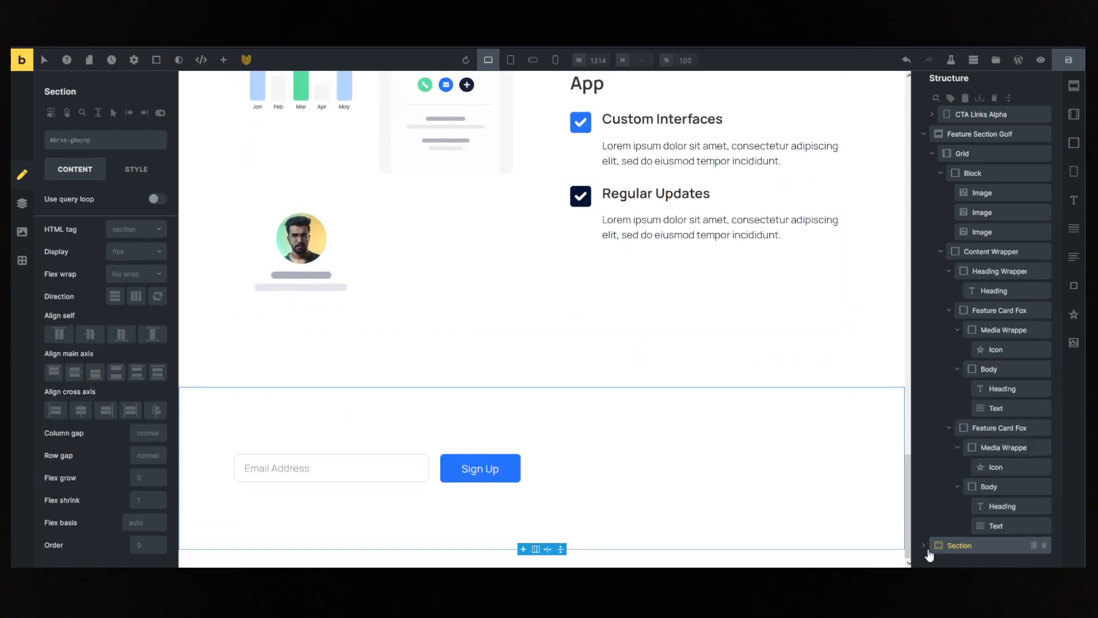
- Center the form's Container contents along the cross axis
{"action": "left_click", "coordinate": [924, 547]}
{"action": "scroll", "coordinate": [968, 506], "scroll_direction": "down", "scroll_amount": 1}
{"action": "left_click", "coordinate": [933, 546]}
{"action": "scroll", "coordinate": [973, 519], "scroll_direction": "down", "scroll_amount": 1}
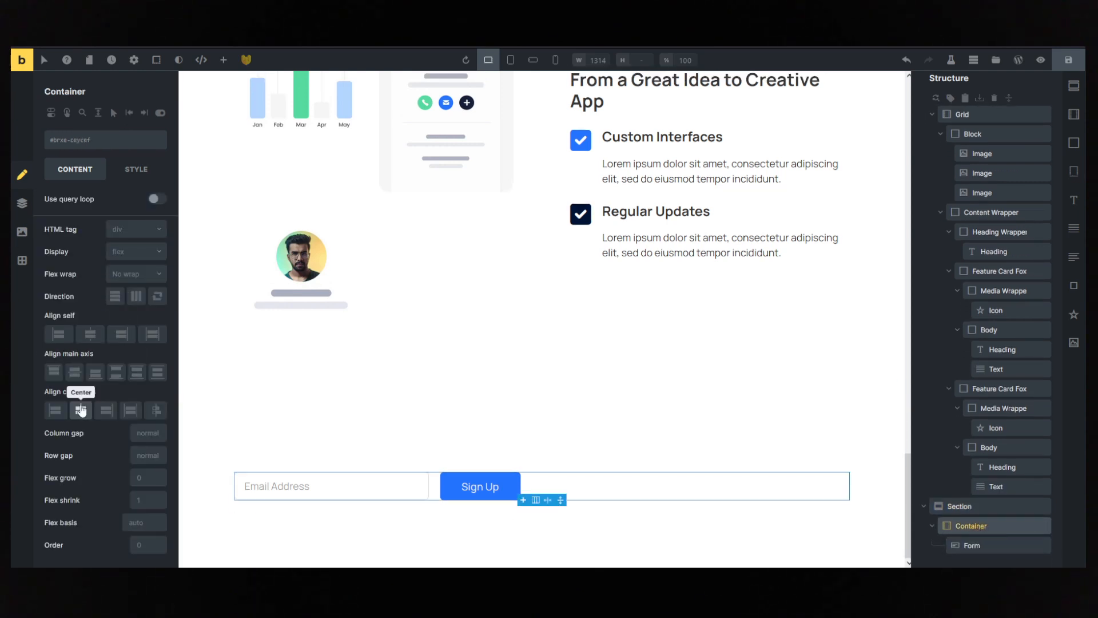
{"action": "left_click", "coordinate": [81, 410]}
- Give the sign-up form's Section a blue background colour
{"action": "left_click", "coordinate": [968, 543]}
{"action": "left_click", "coordinate": [975, 506]}
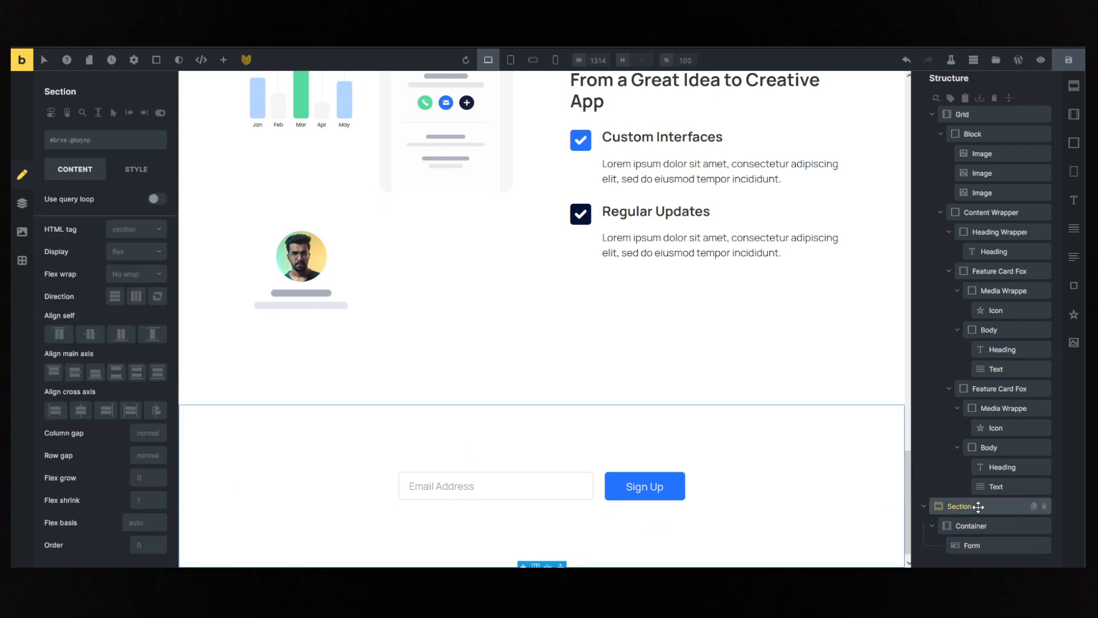
{"action": "left_click", "coordinate": [136, 169]}
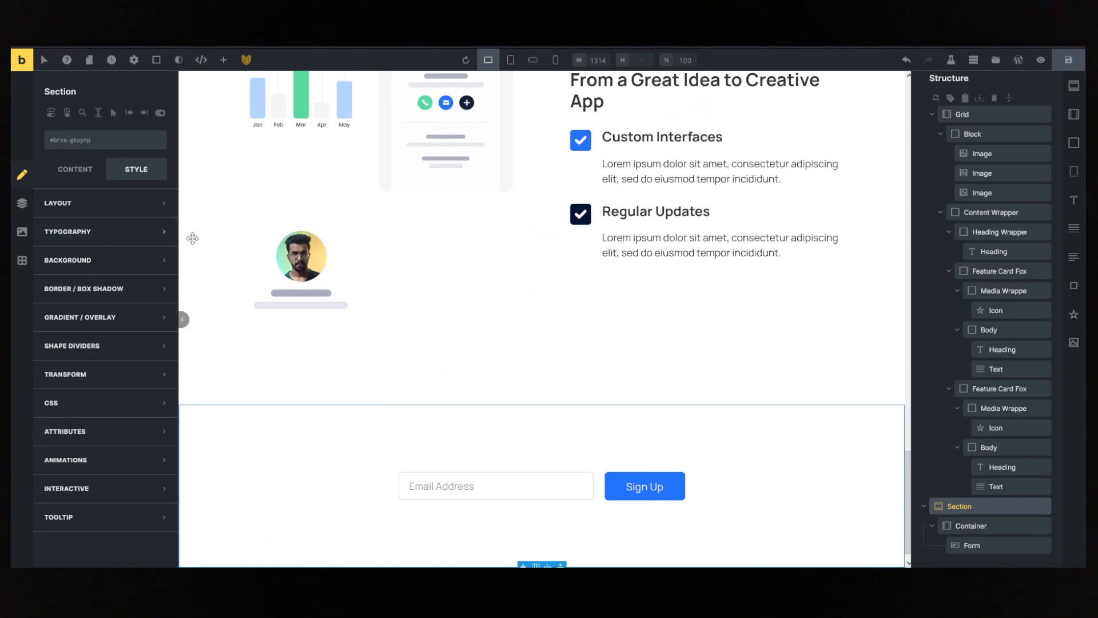
{"action": "left_click", "coordinate": [86, 260]}
{"action": "left_click", "coordinate": [159, 290]}
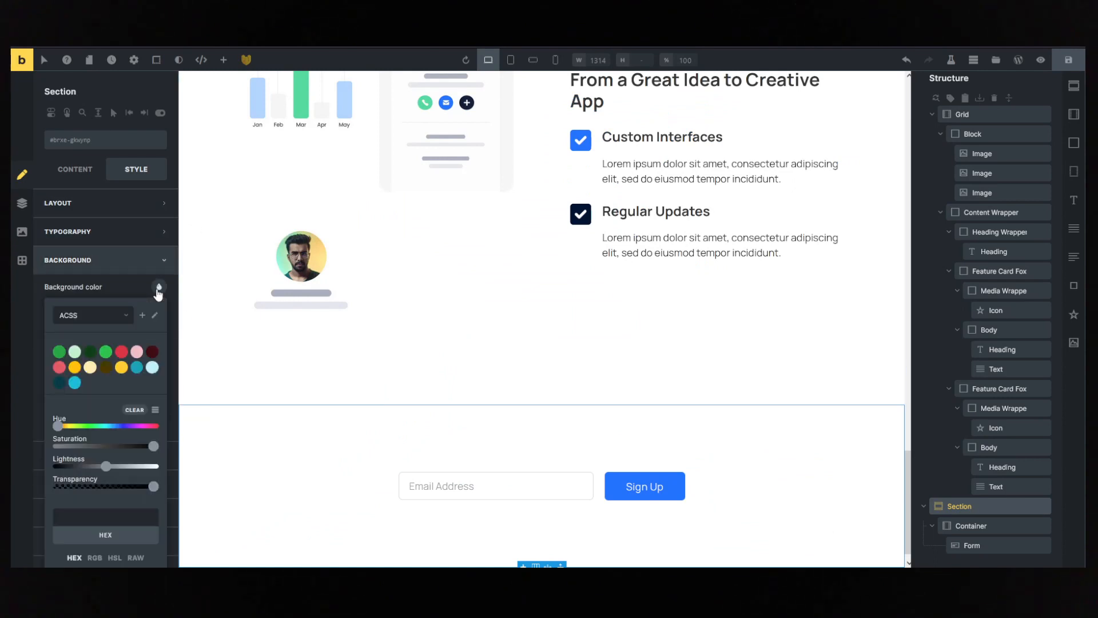
{"action": "left_click", "coordinate": [159, 290]}
{"action": "left_click", "coordinate": [100, 288]}
{"action": "left_click", "coordinate": [85, 288]}
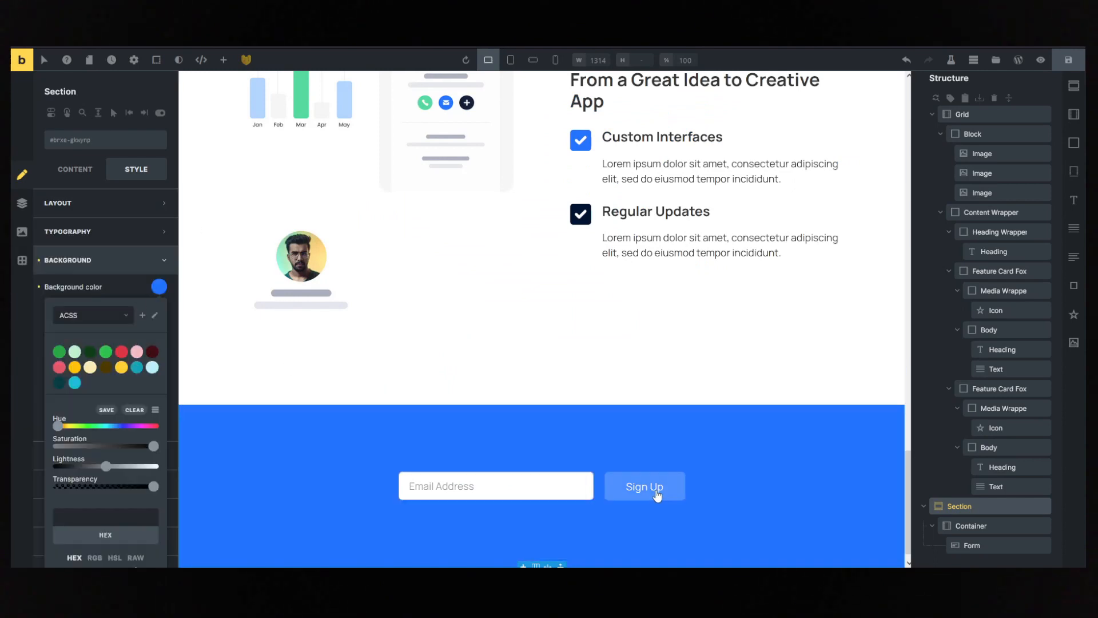
{"action": "left_click", "coordinate": [644, 487]}
{"action": "left_click", "coordinate": [104, 148]}
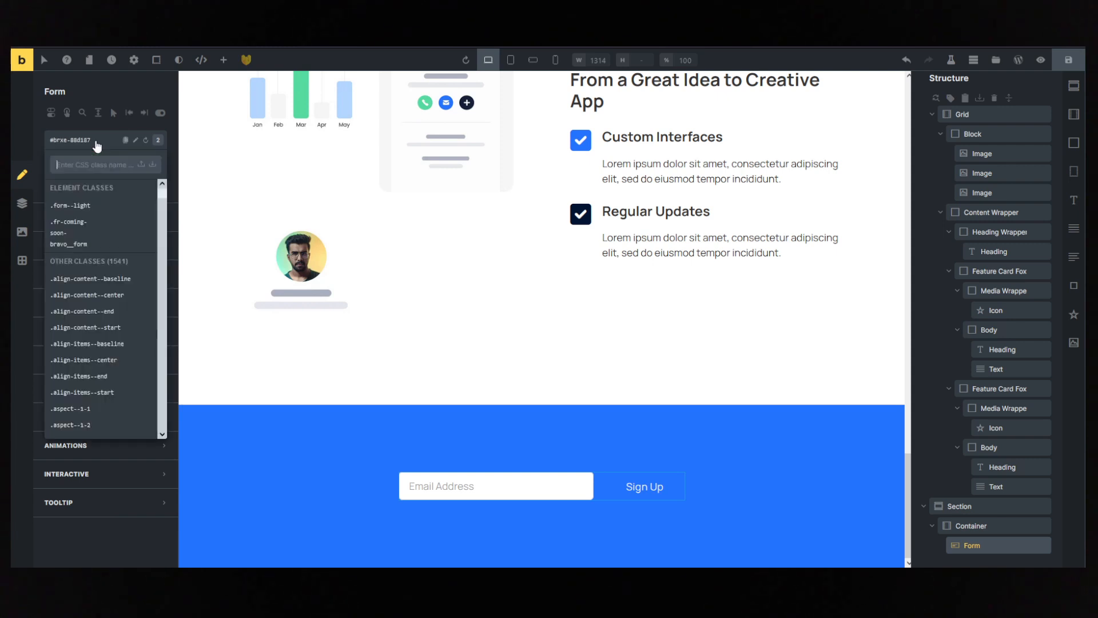
{"action": "type", "text": "btn"}
{"action": "right_click", "coordinate": [96, 143]}
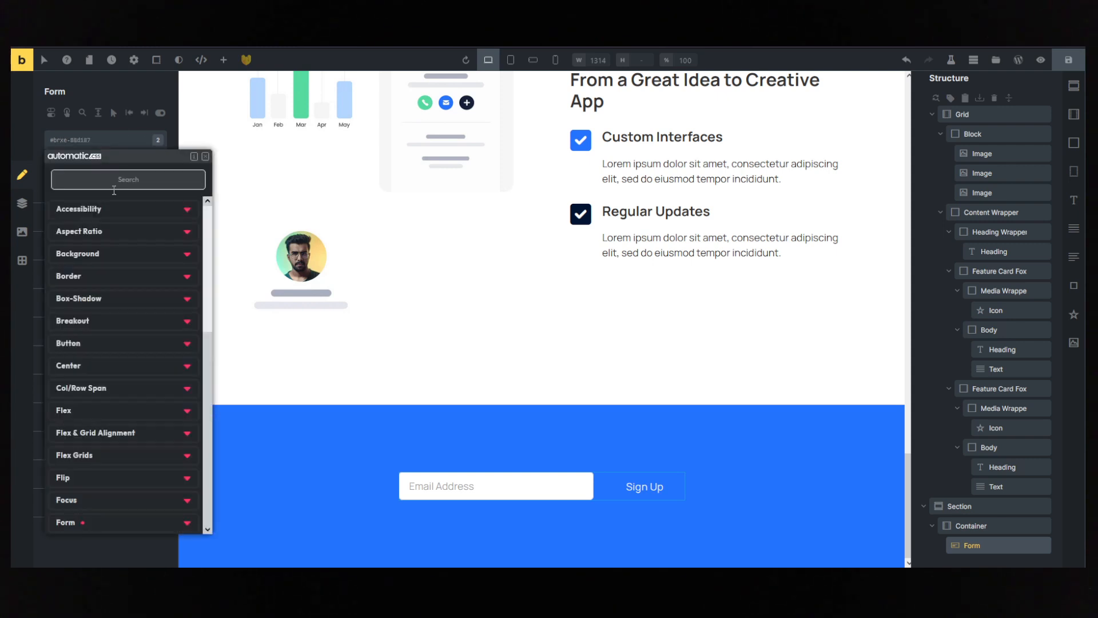
{"action": "type", "text": "btn"}
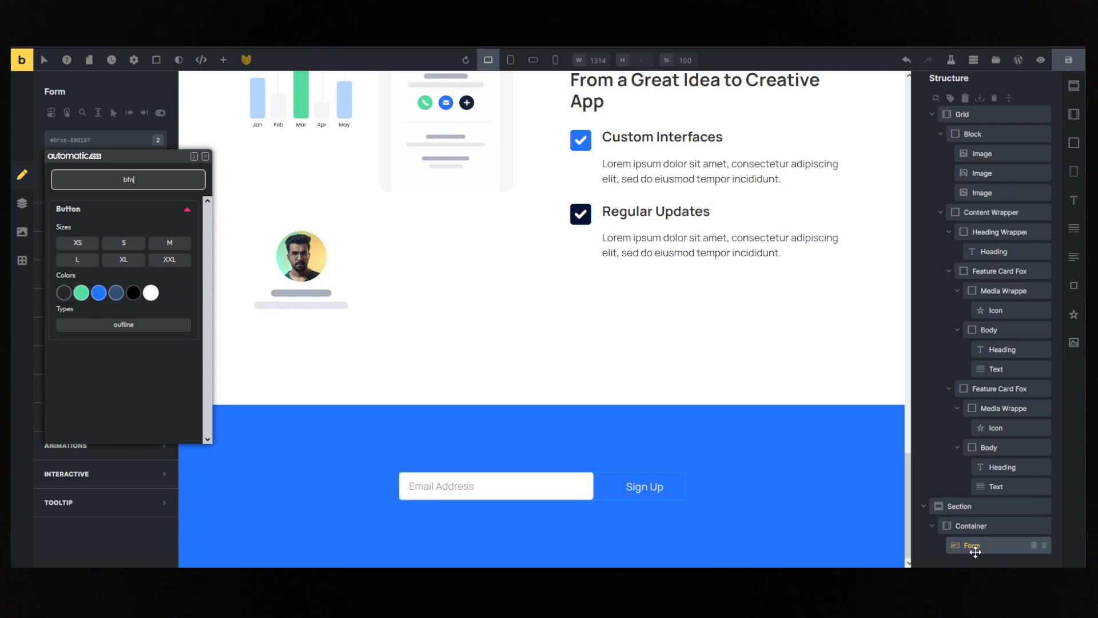
{"action": "left_click", "coordinate": [972, 546]}
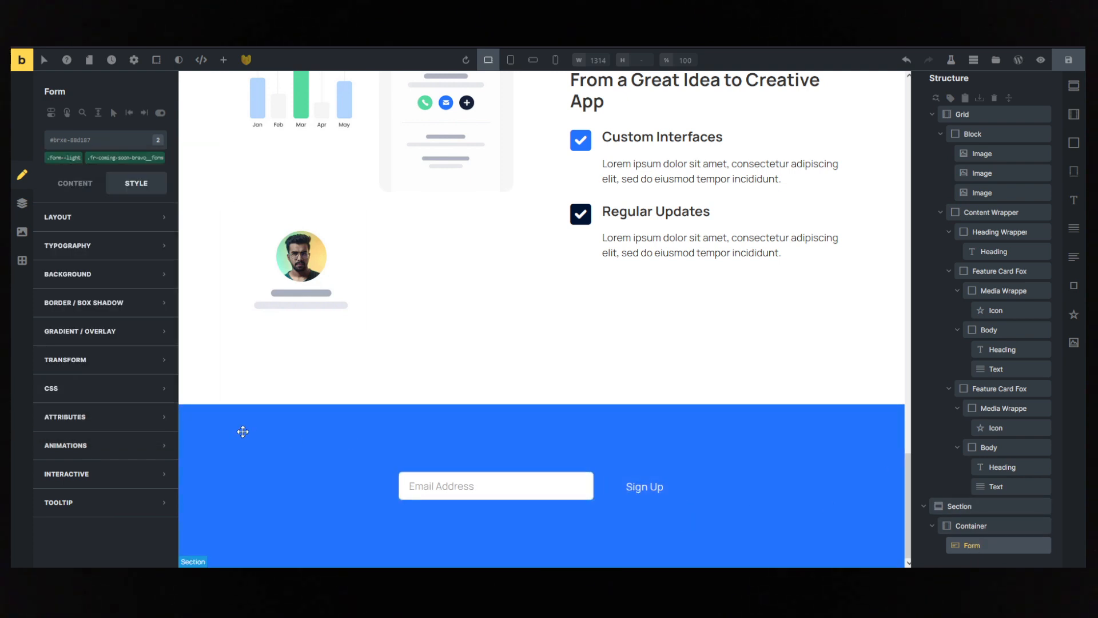
- Set the sign-up Section's background colour to the Automatic.css secondary green
{"action": "left_click", "coordinate": [240, 429]}
{"action": "left_click", "coordinate": [114, 262]}
{"action": "left_click", "coordinate": [159, 286]}
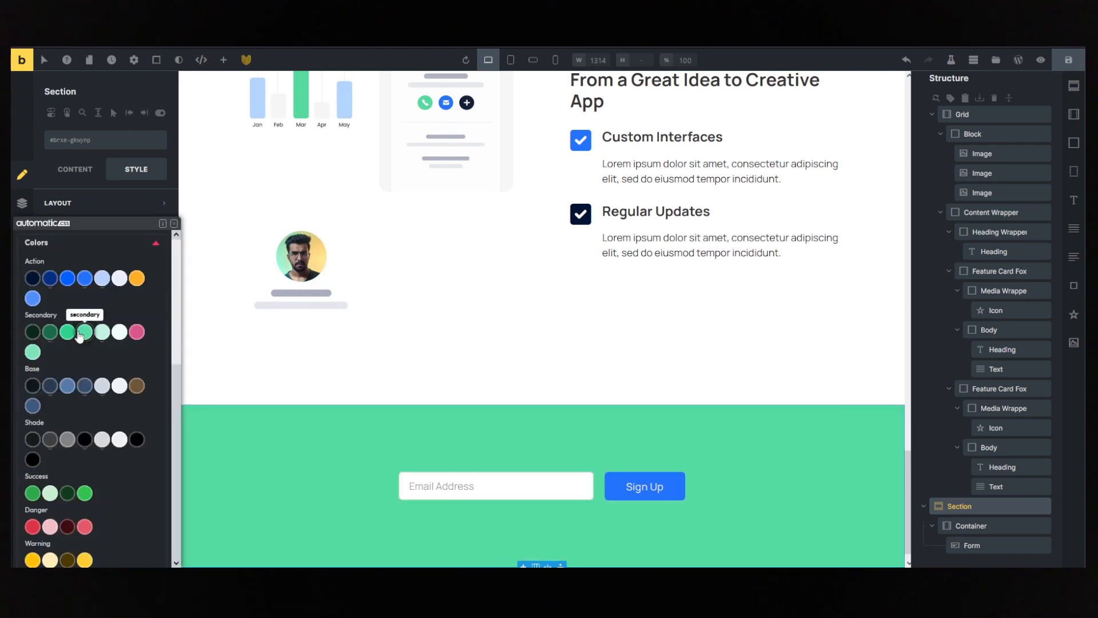
{"action": "left_click", "coordinate": [80, 333]}
{"action": "left_click", "coordinate": [782, 361]}
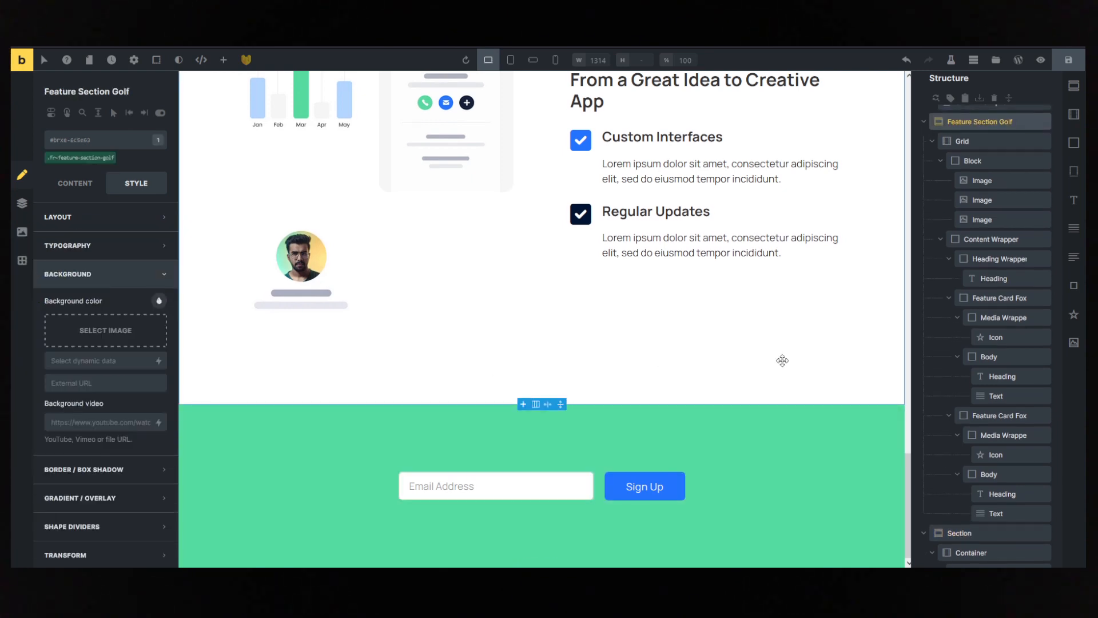
{"action": "left_click", "coordinate": [790, 468]}
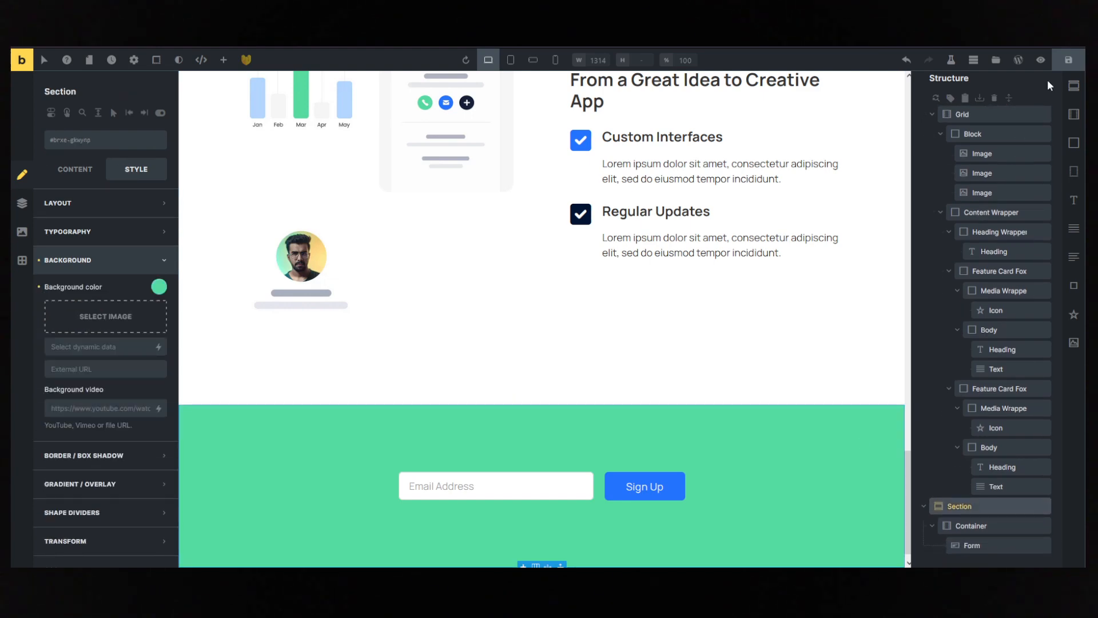
- Switch to the reference landing page and copy the heading "Subscribe to Our Newsletter to Stay Updated"
{"action": "left_click", "coordinate": [1062, 80]}
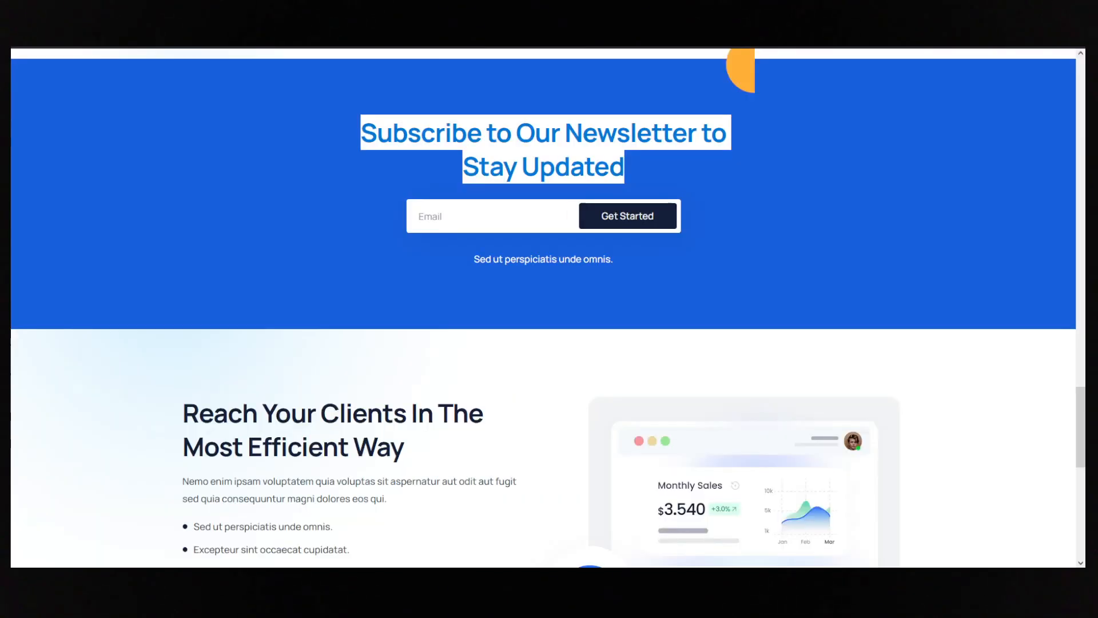
{"action": "scroll", "coordinate": [481, 225], "scroll_direction": "down", "scroll_amount": 4}
{"action": "scroll", "coordinate": [482, 224], "scroll_direction": "up", "scroll_amount": 5}
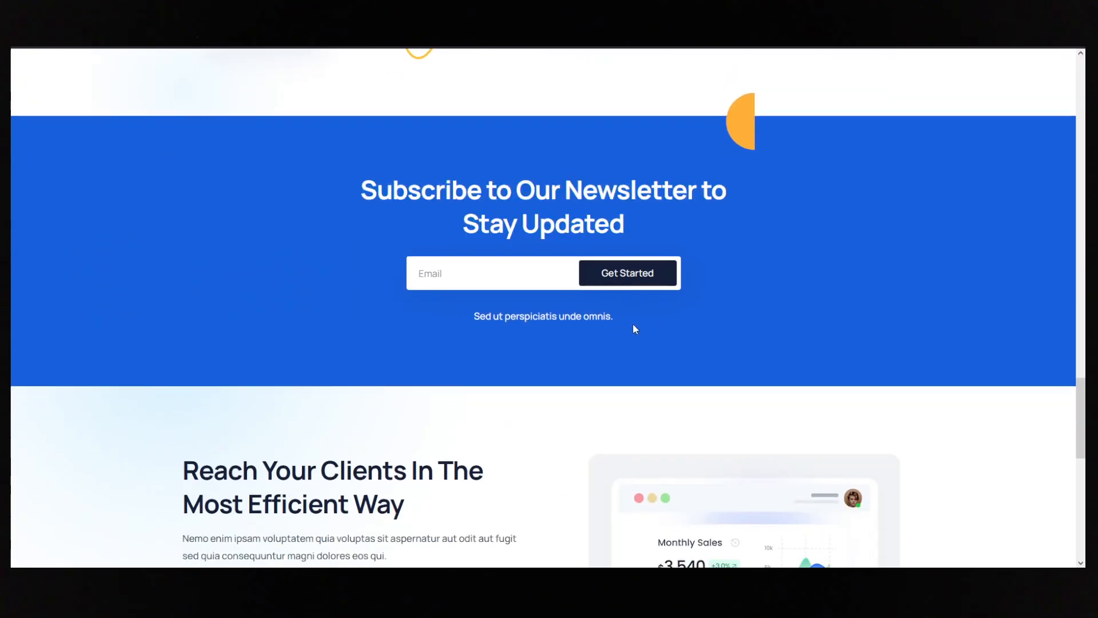
{"action": "left_click_drag", "start_coordinate": [361, 191], "coordinate": [660, 244]}
{"action": "key", "text": "ctrl+c"}
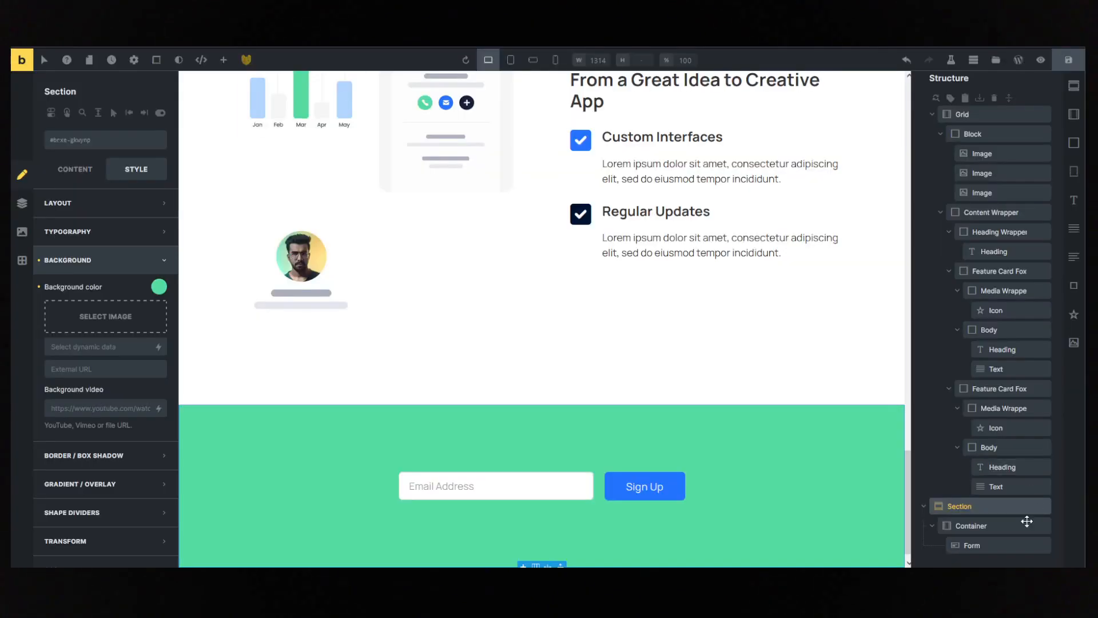
- Back in Bricks, add a Heading to the sign-up Container and place it above the Form
{"action": "left_click", "coordinate": [971, 524]}
{"action": "type", "text": "ad"}
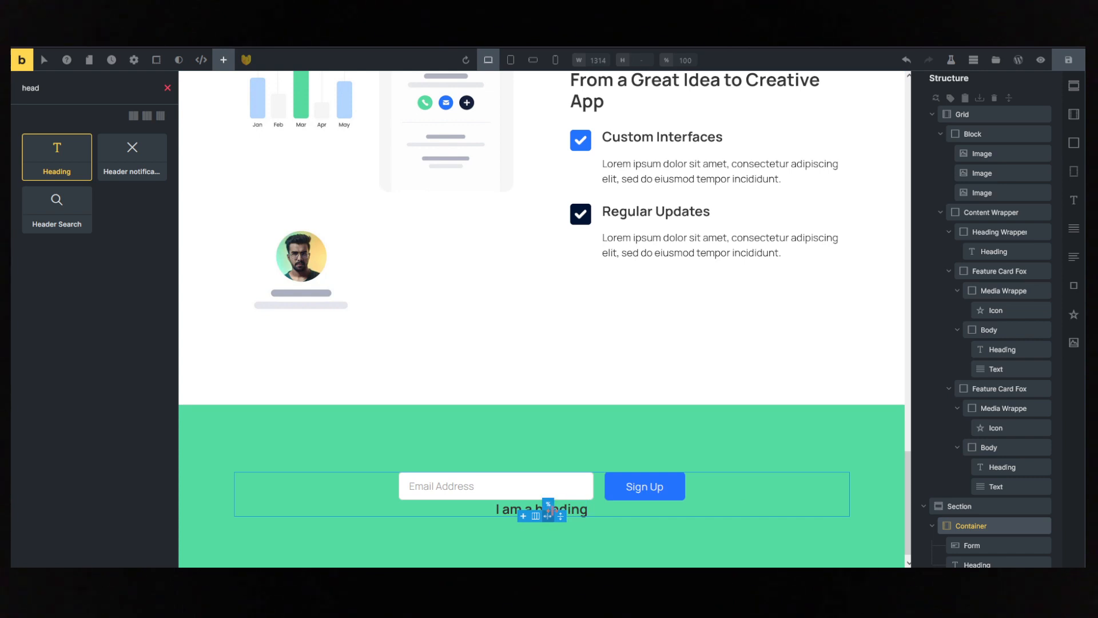
{"action": "left_click", "coordinate": [973, 543]}
{"action": "left_click", "coordinate": [959, 546]}
{"action": "left_click_drag", "start_coordinate": [960, 546], "coordinate": [962, 522]}
- Replace the new Heading's text with the copied "Subscribe to Our Newsletter to Stay Updated" and set its HTML tag to h1
{"action": "left_click", "coordinate": [75, 169]}
{"action": "triple_click", "coordinate": [109, 200]}
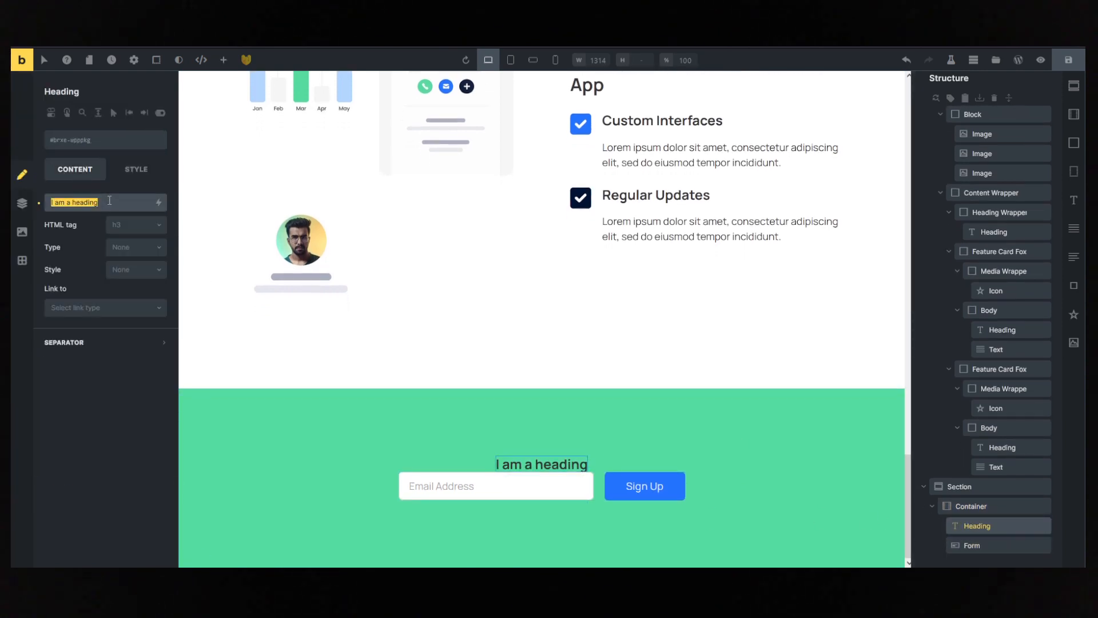
{"action": "key", "text": "ctrl+v"}
{"action": "left_click", "coordinate": [136, 225]}
{"action": "left_click", "coordinate": [114, 239]}
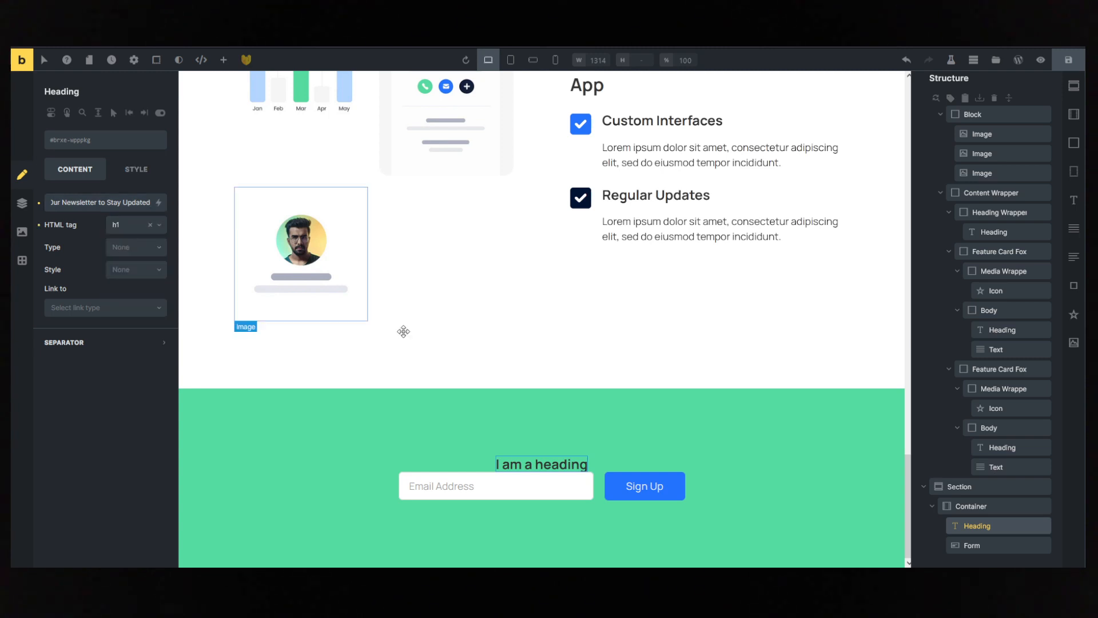
- Set the sign-up Container's row gap to the content-gap variable, var(--content-gap)
{"action": "left_click", "coordinate": [978, 507]}
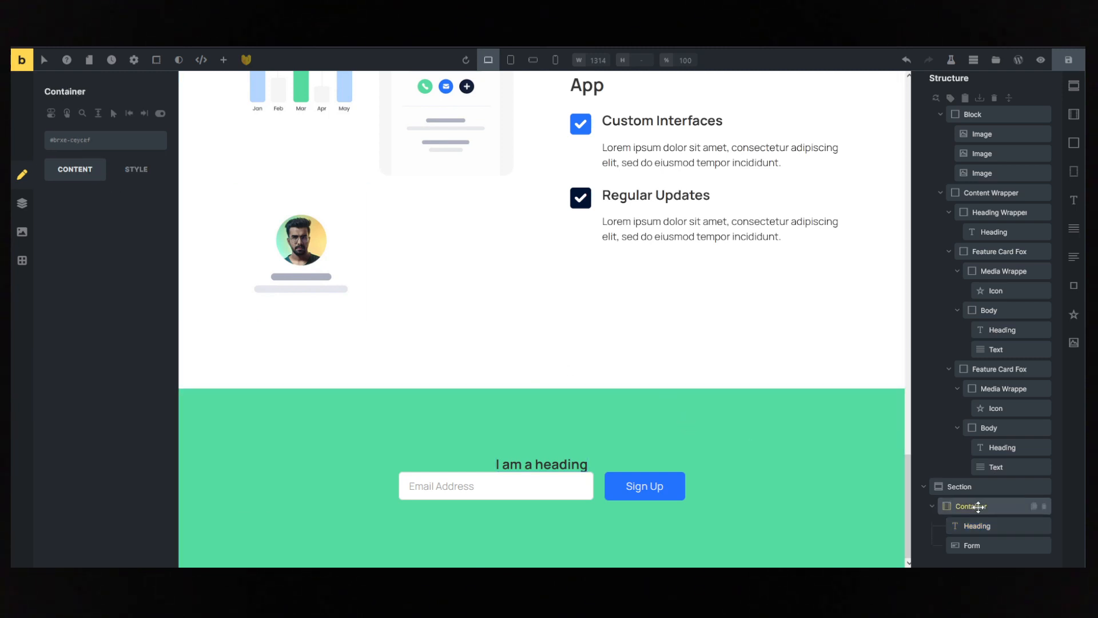
{"action": "right_click", "coordinate": [139, 457]}
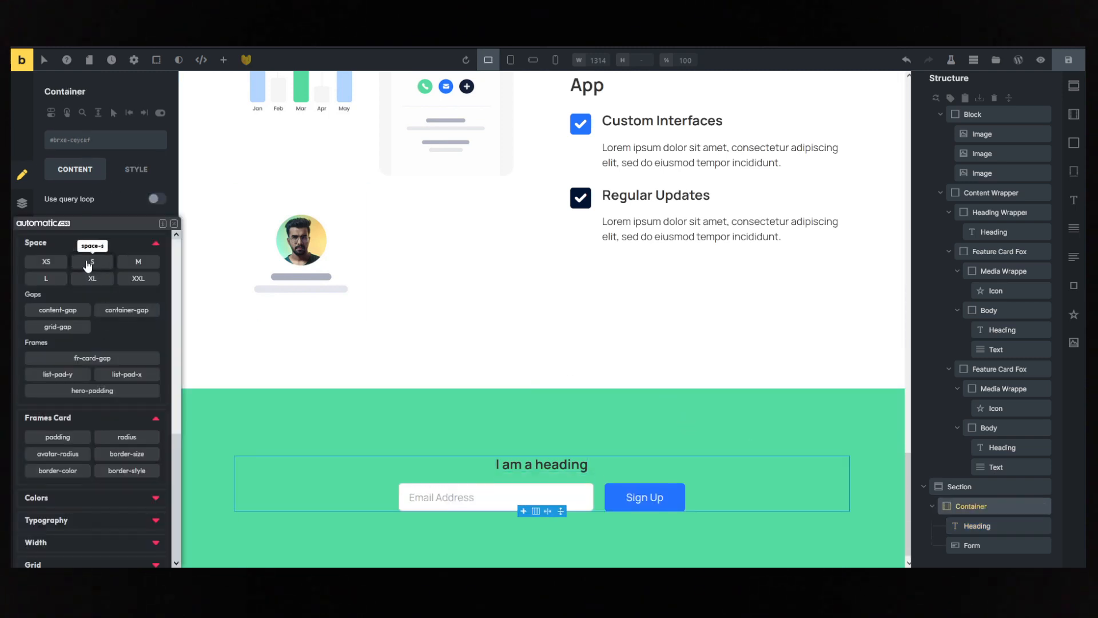
{"action": "left_click", "coordinate": [56, 310]}
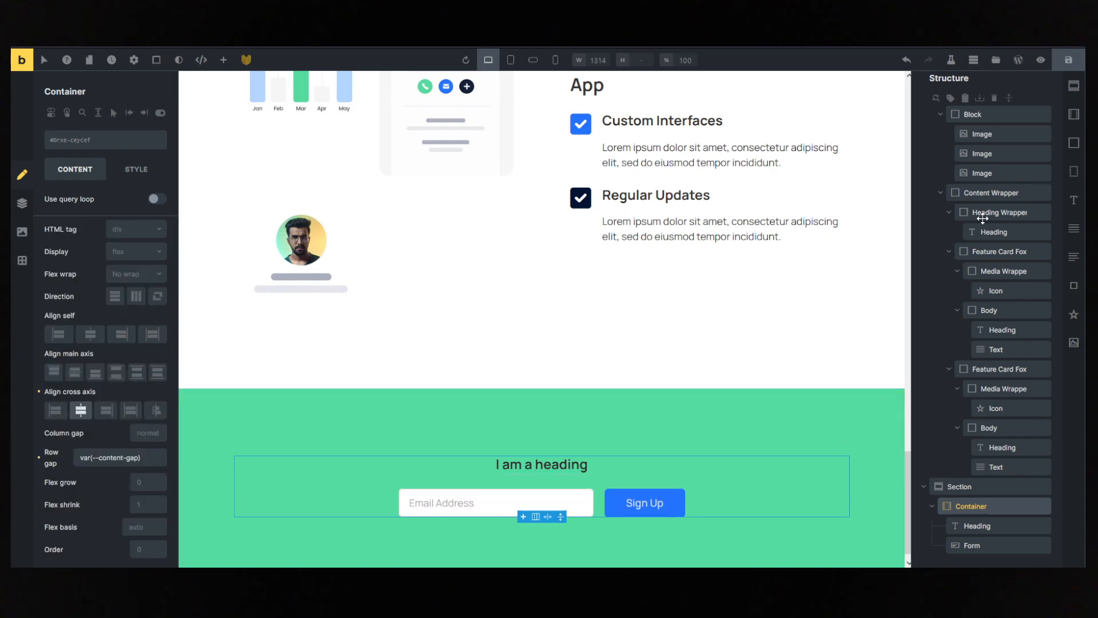
- Examine the reference page's sections below the newsletter, including the client-reach block, FAQ accordion and footer
{"action": "left_click", "coordinate": [1041, 59]}
{"action": "left_click", "coordinate": [1046, 63]}
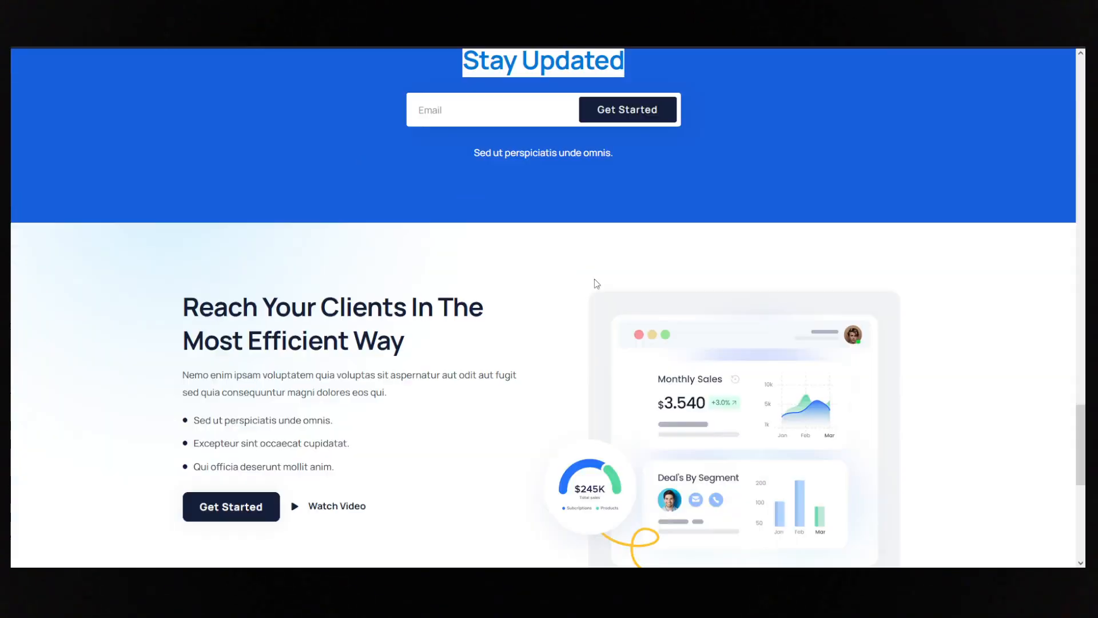
{"action": "scroll", "coordinate": [347, 355], "scroll_direction": "down", "scroll_amount": 3}
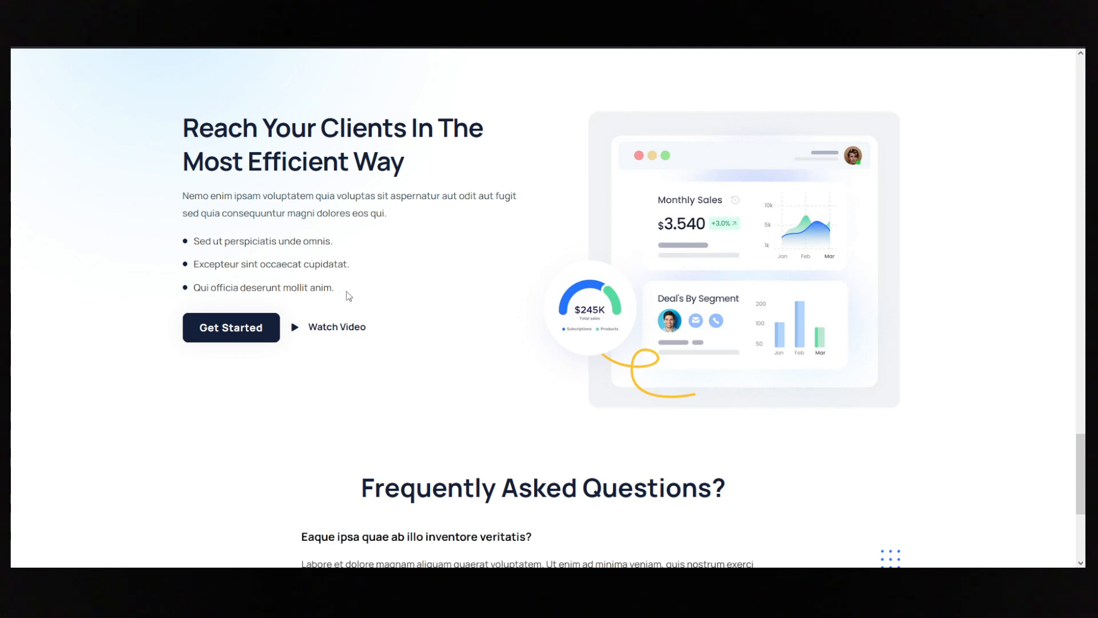
{"action": "scroll", "coordinate": [701, 393], "scroll_direction": "down", "scroll_amount": 5}
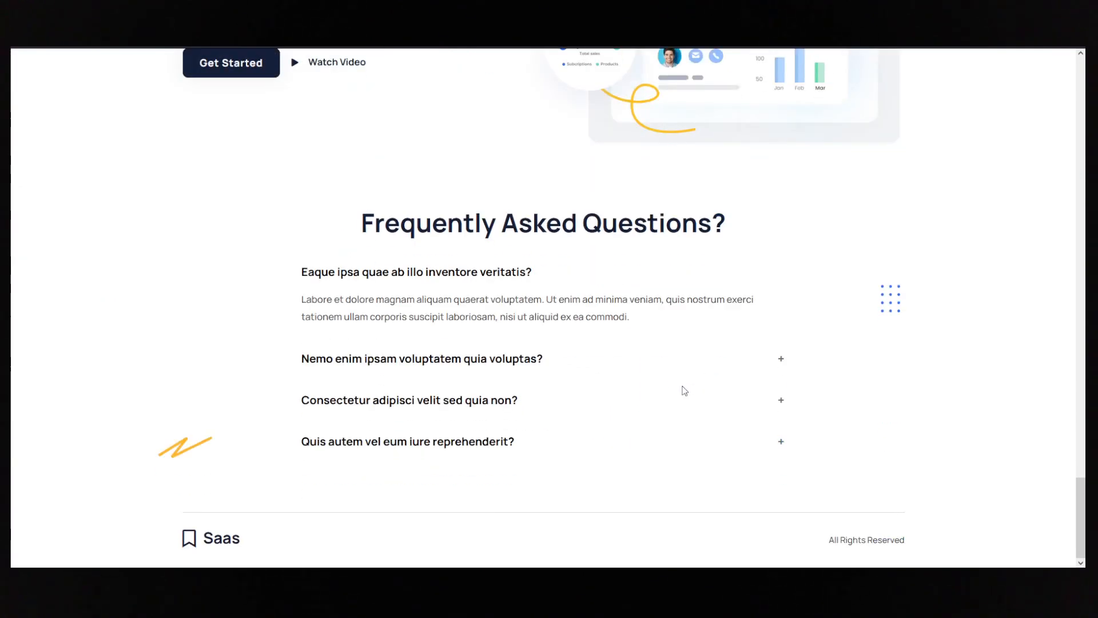
{"action": "left_click_drag", "start_coordinate": [353, 248], "coordinate": [671, 402]}
{"action": "left_click", "coordinate": [743, 441]}
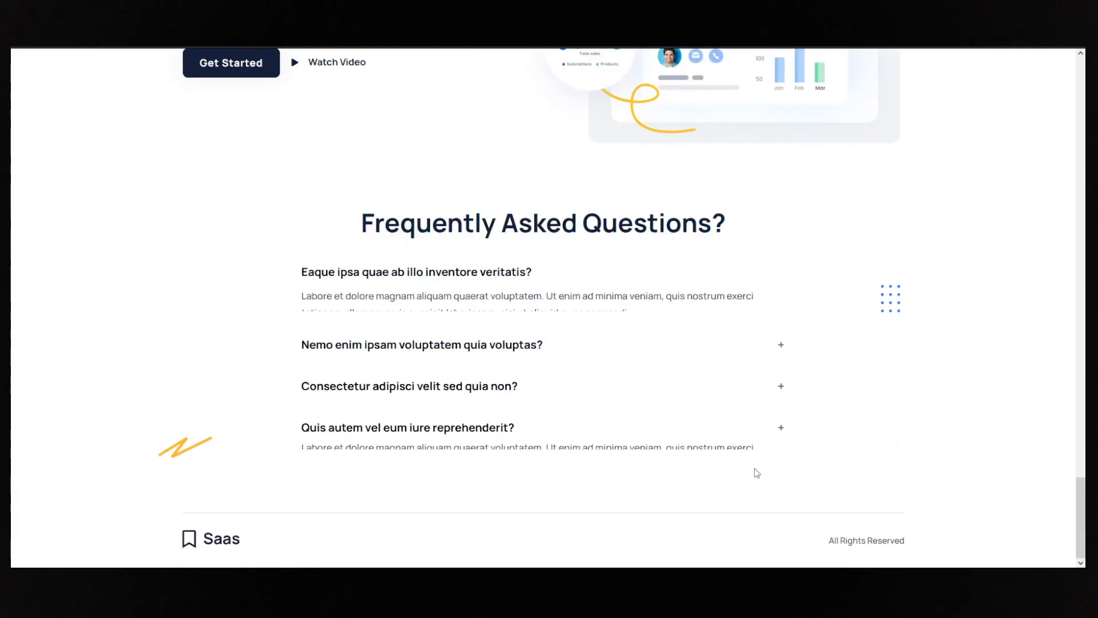
{"action": "scroll", "coordinate": [713, 331], "scroll_direction": "up", "scroll_amount": 6}
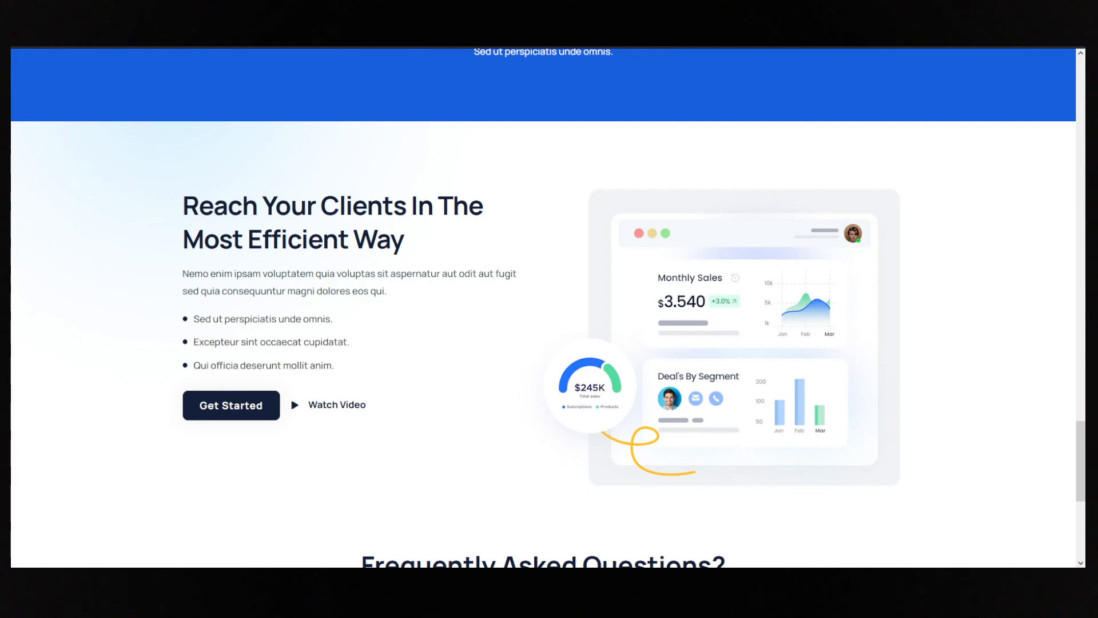
- Review the reference page's hero, logo strip and feature cards from the top for comparison with the rebuilt page
{"action": "scroll", "coordinate": [544, 309], "scroll_direction": "up", "scroll_amount": 20}
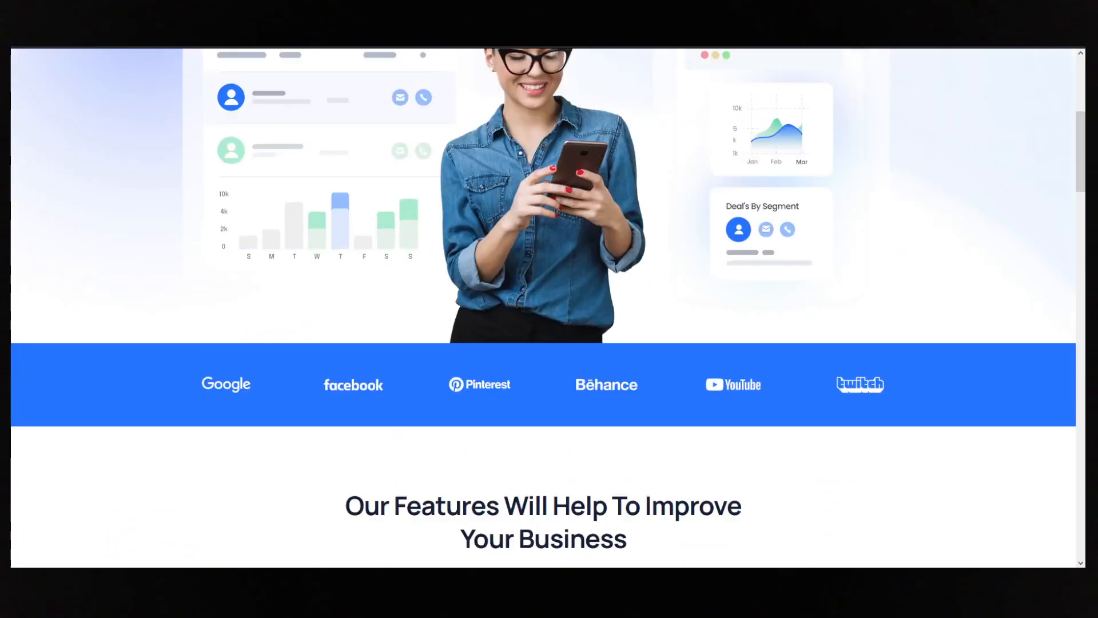
{"action": "scroll", "coordinate": [543, 309], "scroll_direction": "up", "scroll_amount": 5}
{"action": "key", "text": "F9"}
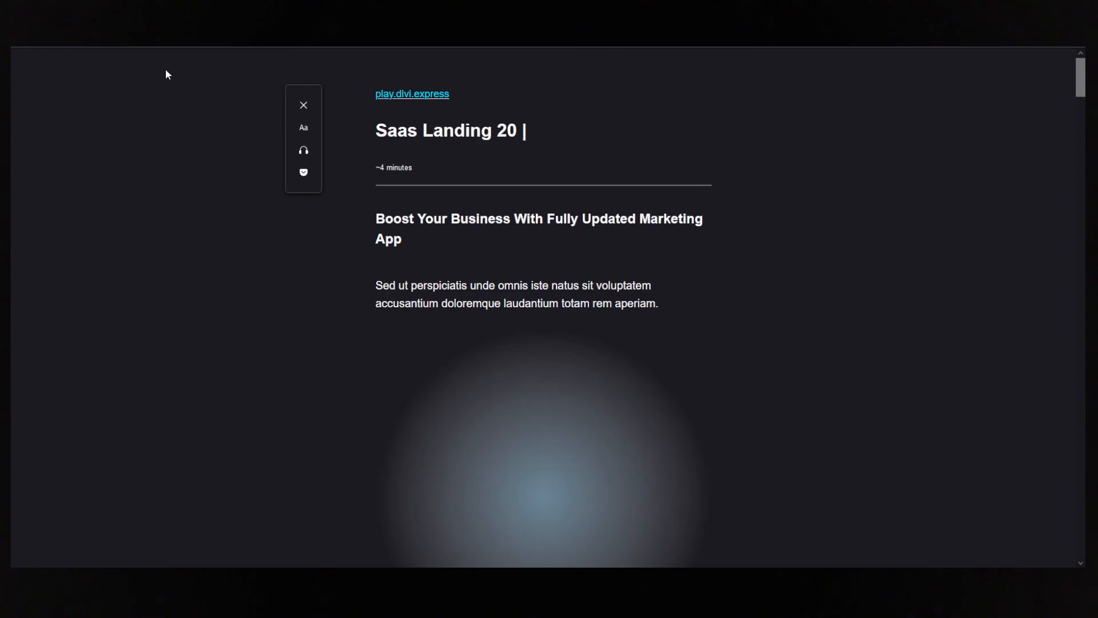
{"action": "key", "text": "F9"}
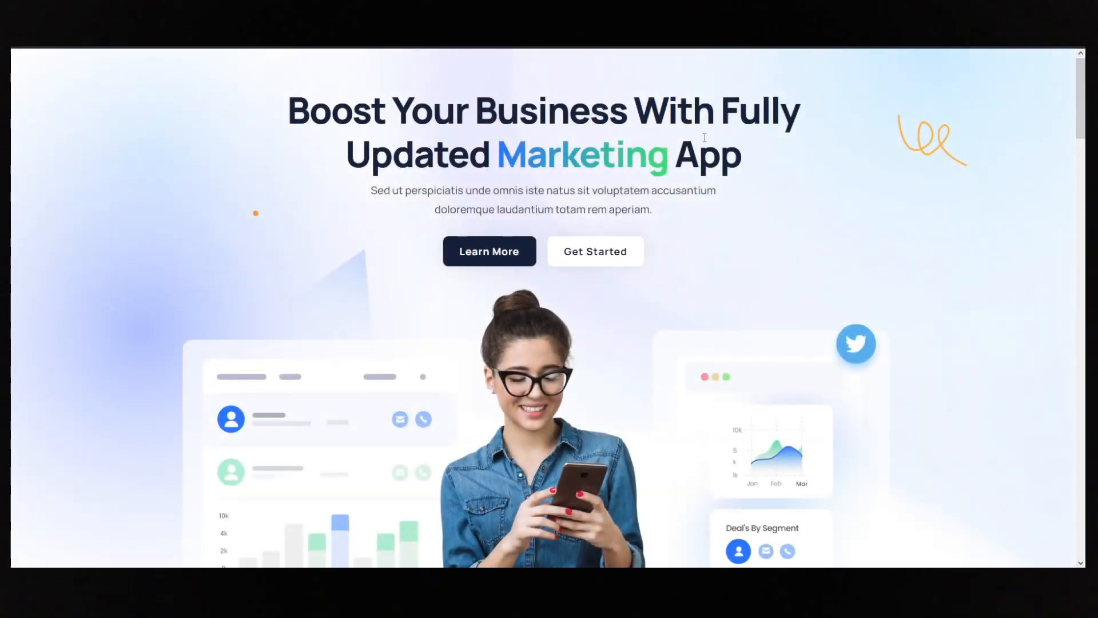
{"action": "scroll", "coordinate": [927, 201], "scroll_direction": "down", "scroll_amount": 10}
{"action": "scroll", "coordinate": [938, 201], "scroll_direction": "down", "scroll_amount": 5}
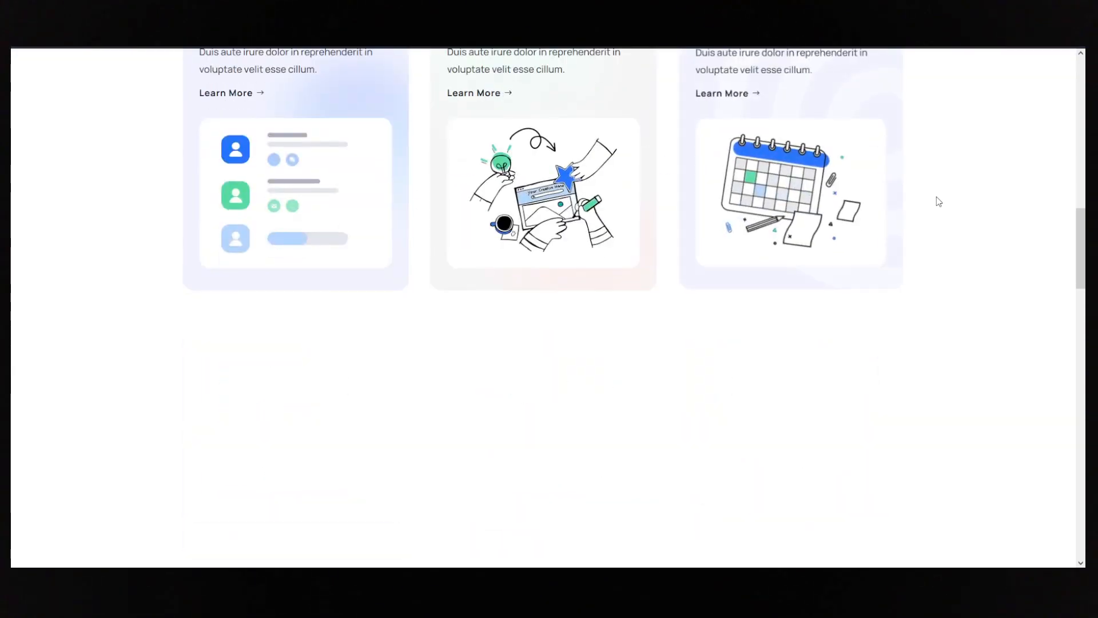
{"action": "scroll", "coordinate": [938, 202], "scroll_direction": "down", "scroll_amount": 7}
{"action": "scroll", "coordinate": [944, 217], "scroll_direction": "up", "scroll_amount": 6}
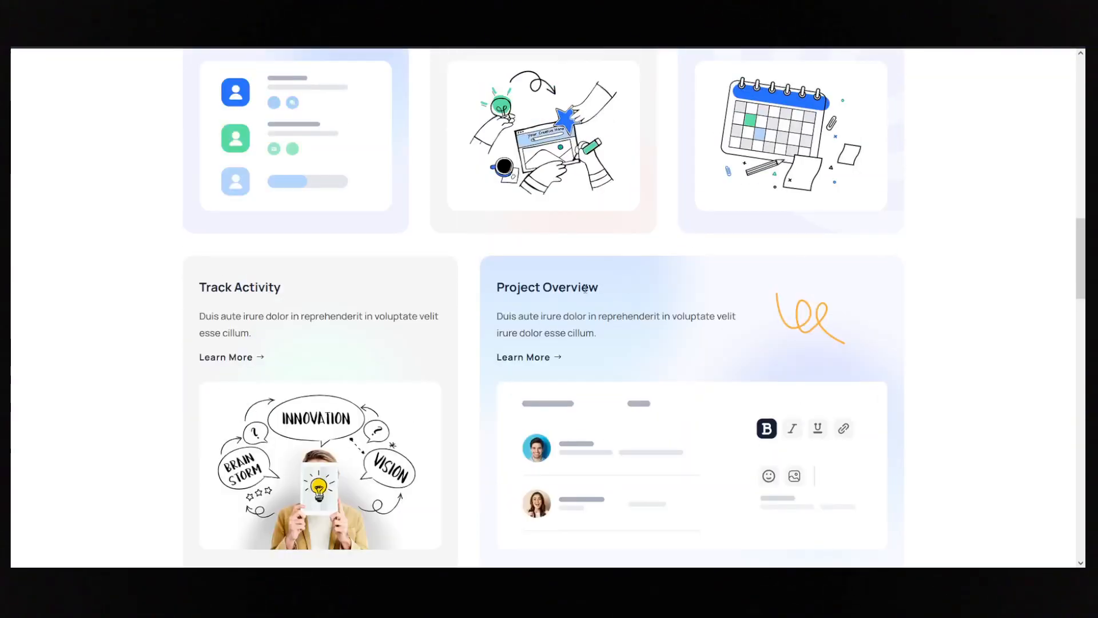
{"action": "scroll", "coordinate": [657, 326], "scroll_direction": "up", "scroll_amount": 5}
{"action": "scroll", "coordinate": [713, 298], "scroll_direction": "up", "scroll_amount": 8}
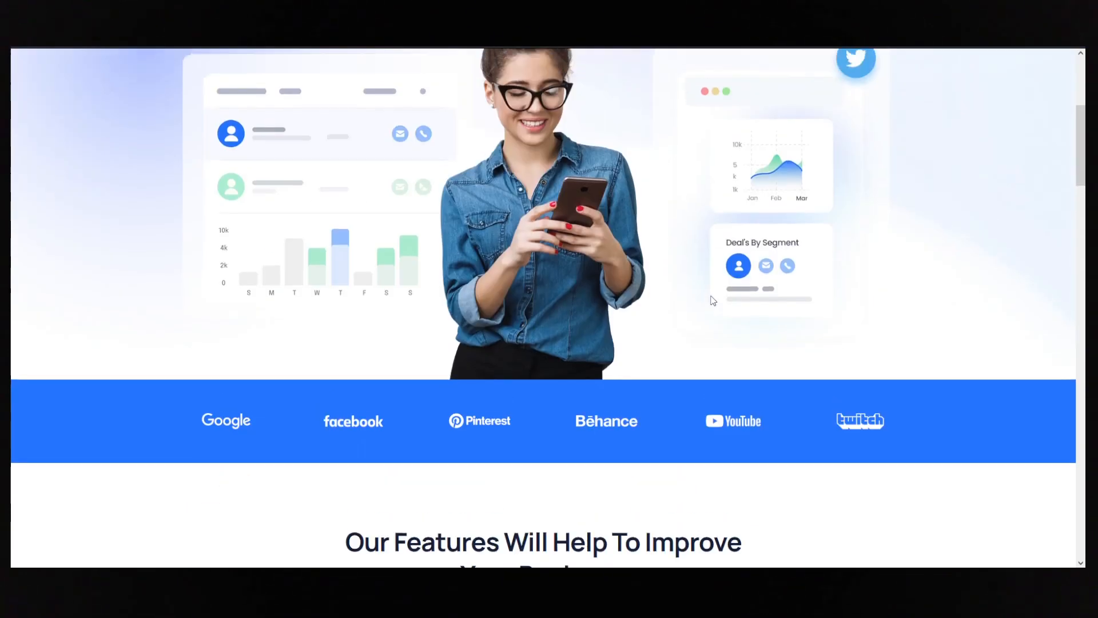
{"action": "scroll", "coordinate": [707, 299], "scroll_direction": "down", "scroll_amount": 20}
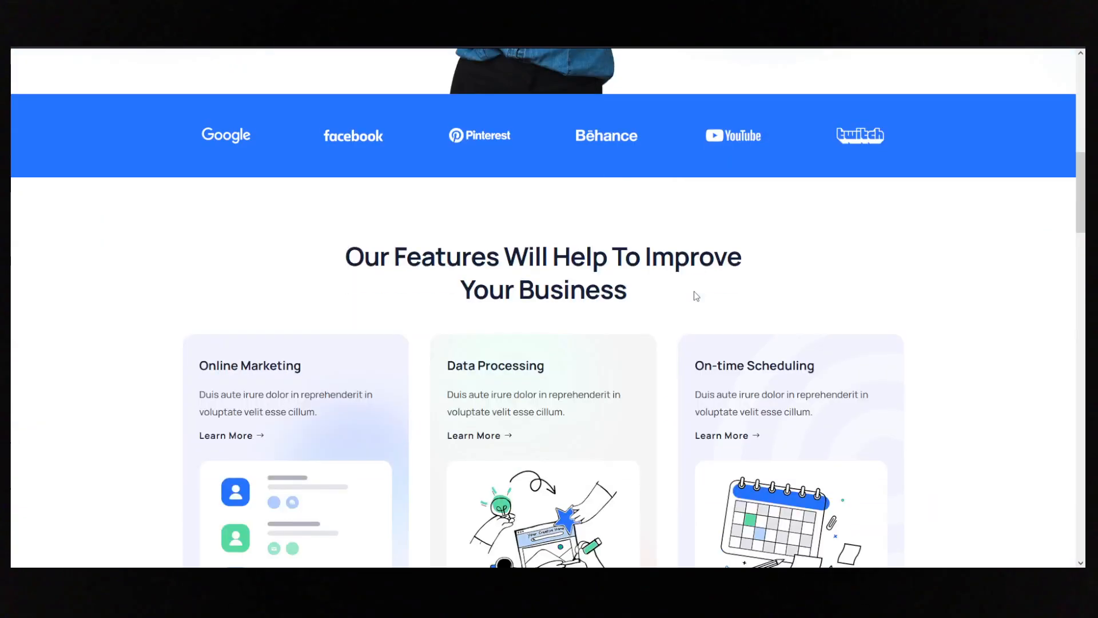
{"action": "scroll", "coordinate": [696, 296], "scroll_direction": "up", "scroll_amount": 20}
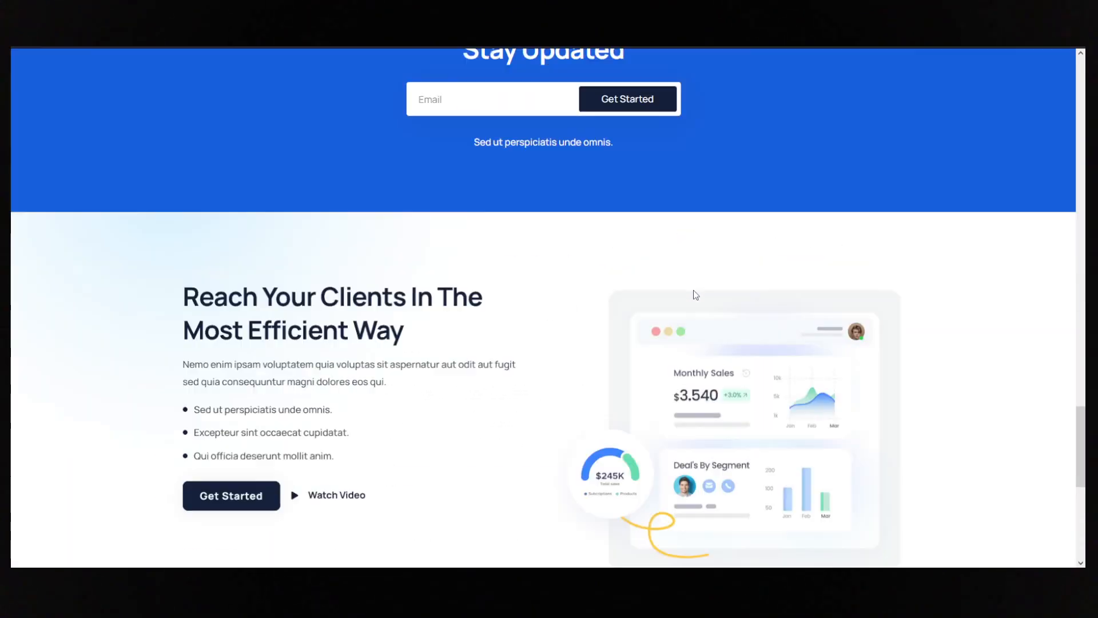